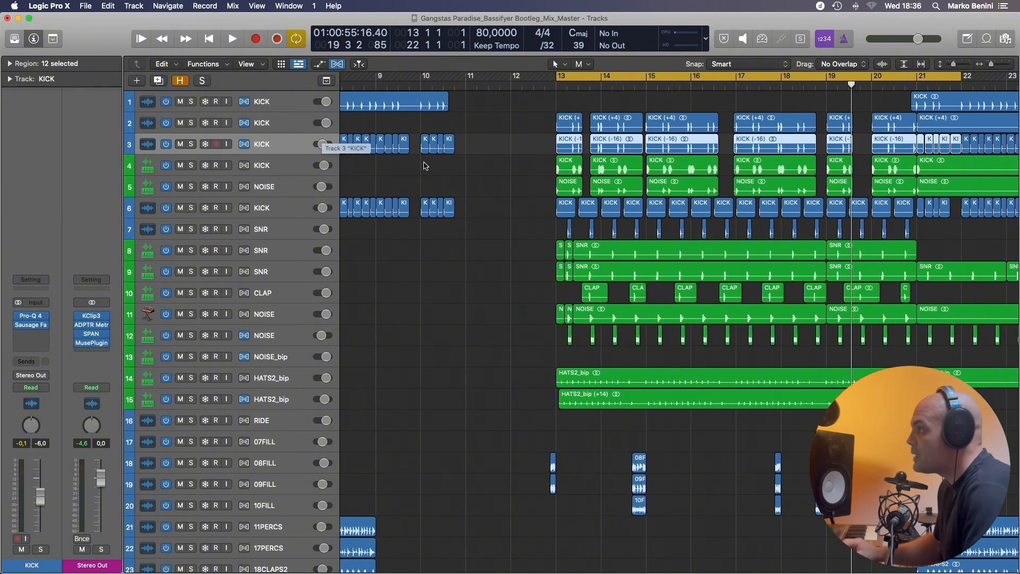
# Solo the KICK on track 2 and play it from the start of bar 13.
pyautogui.scroll(5, 536, 180)
pyautogui.click(192, 123)
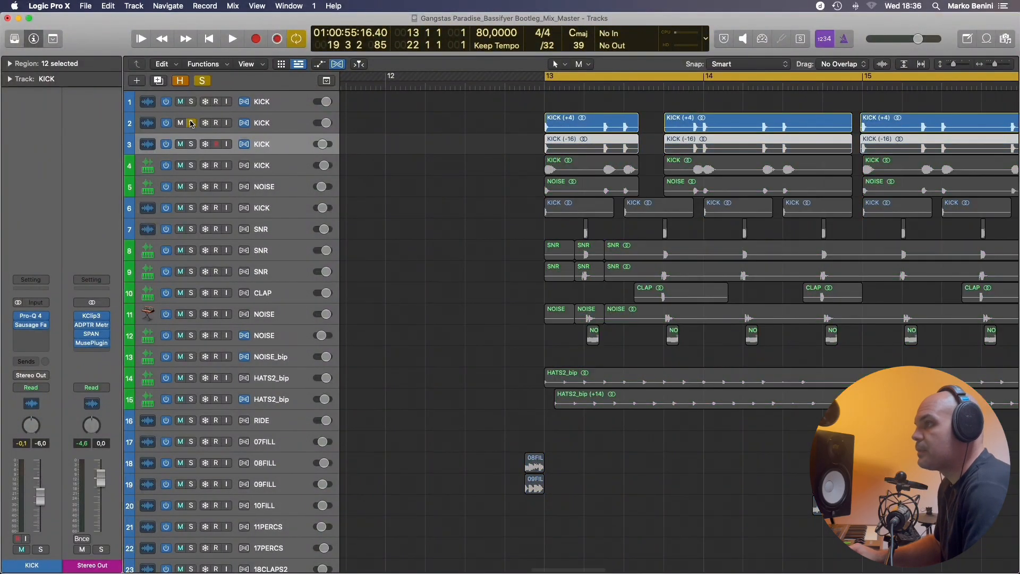
pyautogui.click(281, 119)
pyautogui.scroll(3, 638, 153)
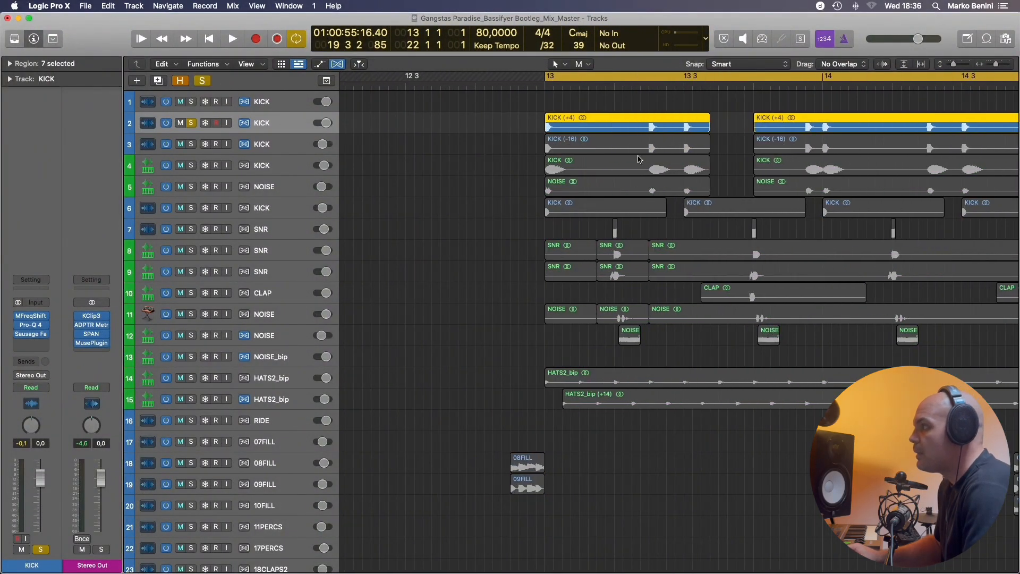
pyautogui.press('space')
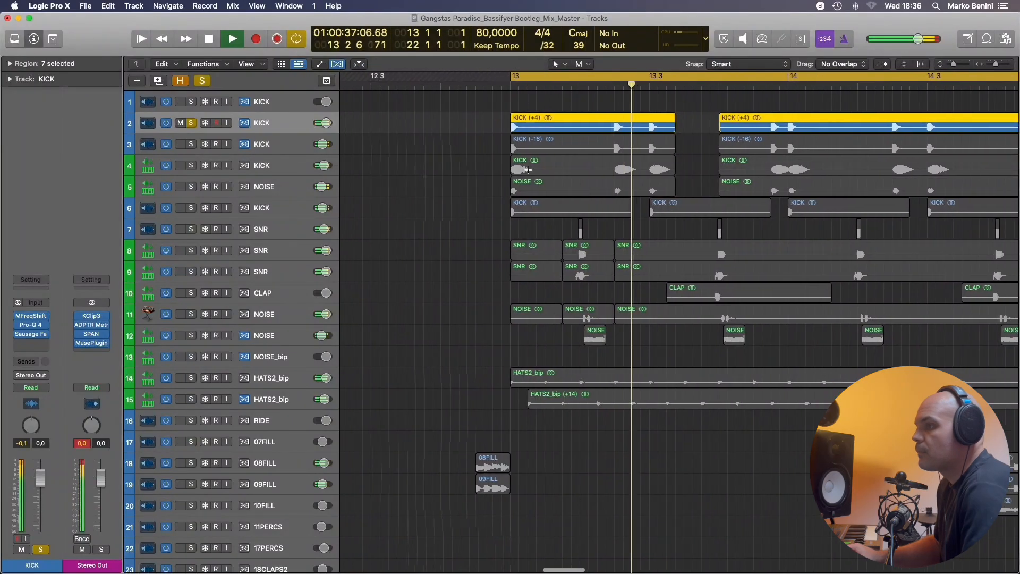
pyautogui.press('space')
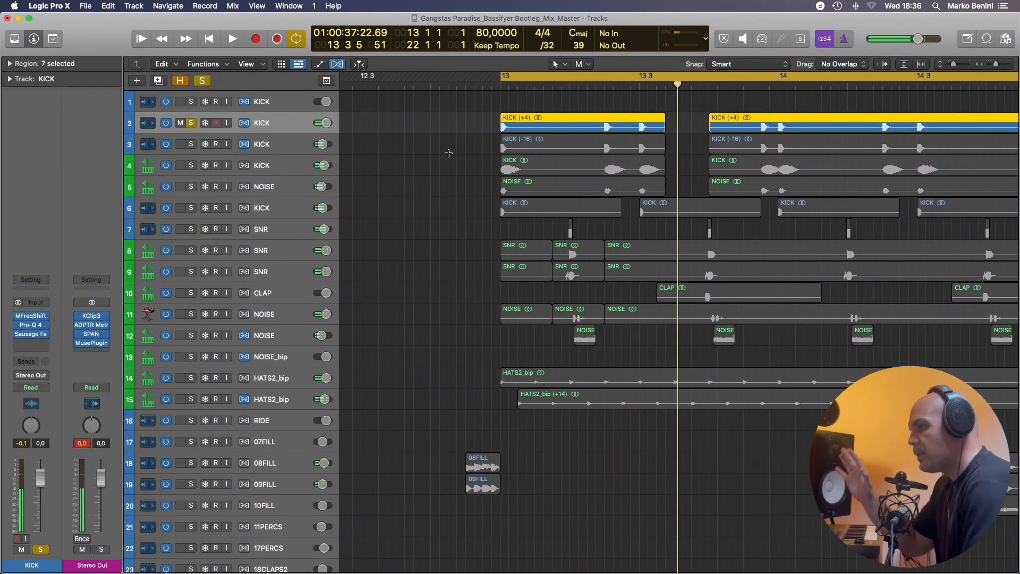
# Open the MFreqShifter plug-in on the track 2 kick and play the kick with the effect active.
pyautogui.click(29, 319)
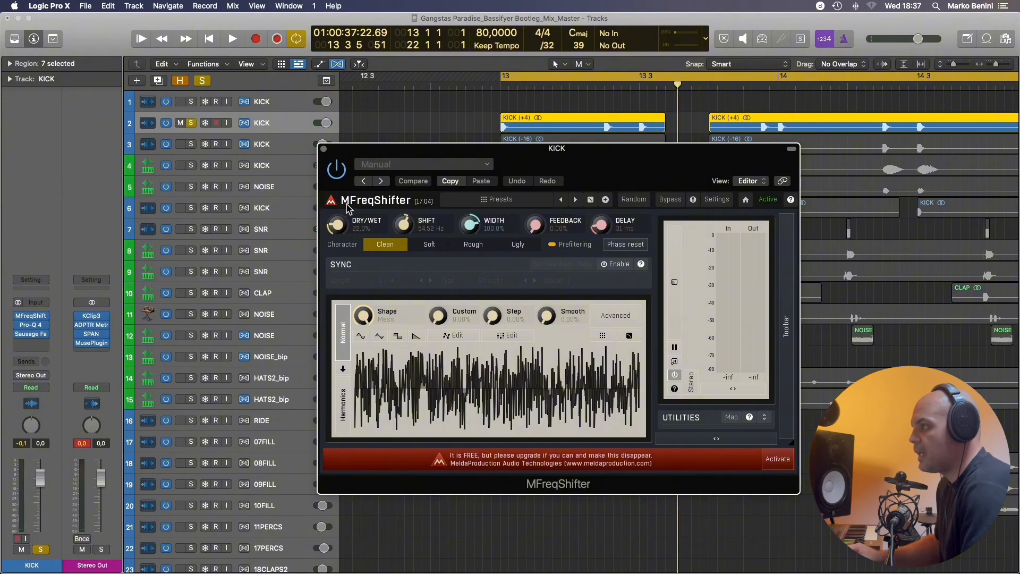
pyautogui.click(33, 319)
pyautogui.click(36, 320)
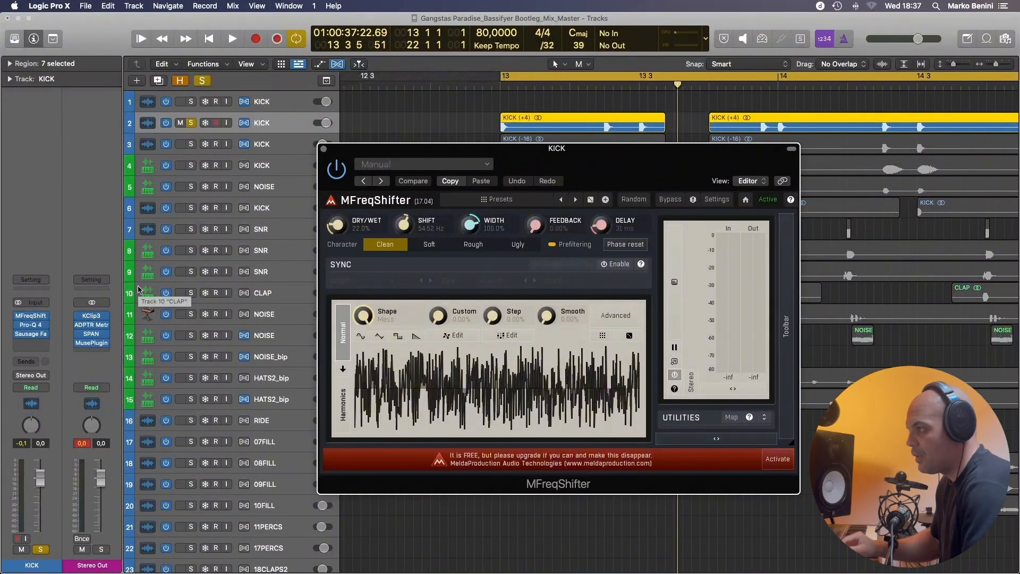
pyautogui.press('space')
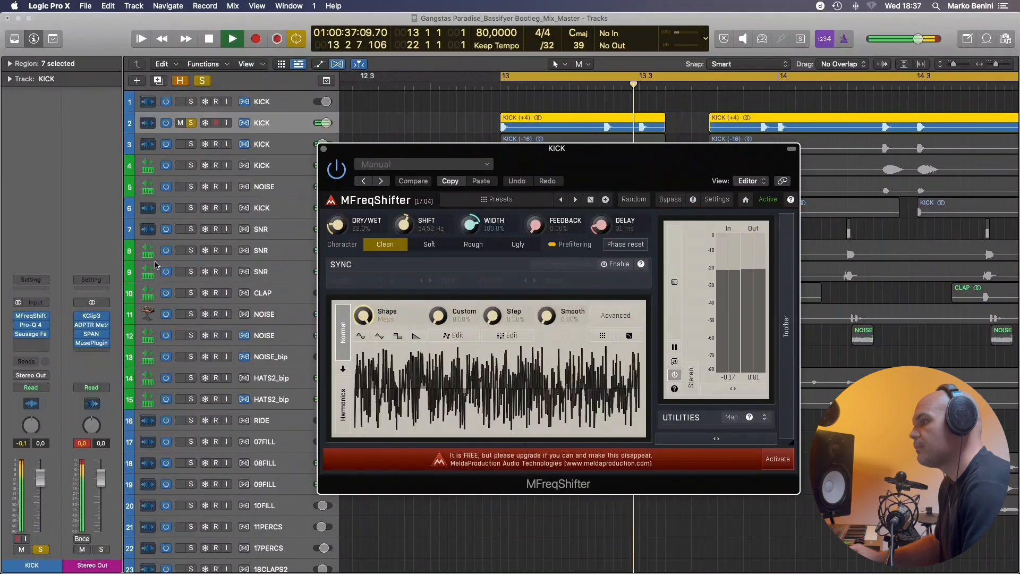
pyautogui.press('space')
# Compare the track 2 kick with MFreqShifter bypassed and active by playing it in both states.
pyautogui.moveTo(15, 317)
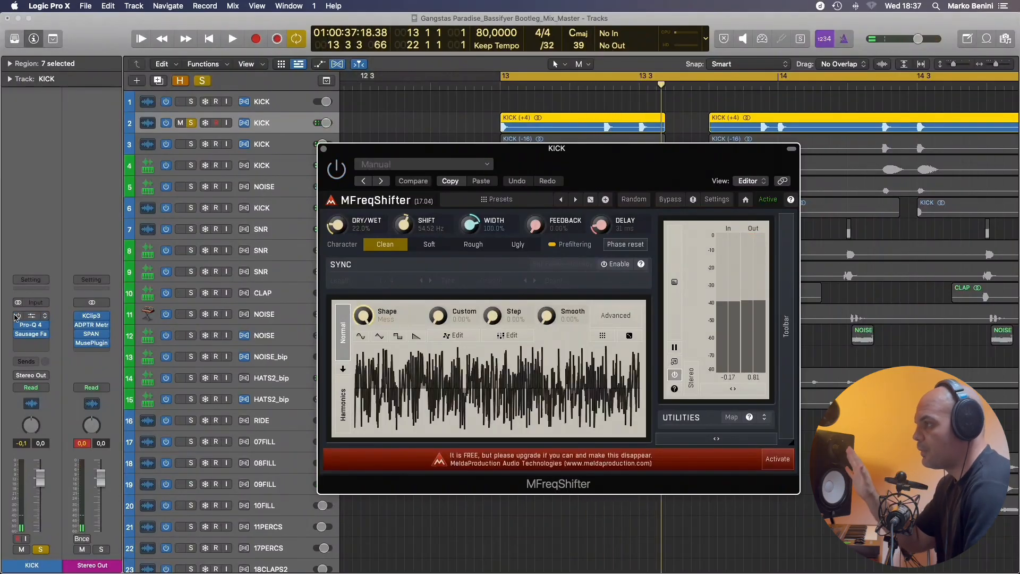
pyautogui.press('space')
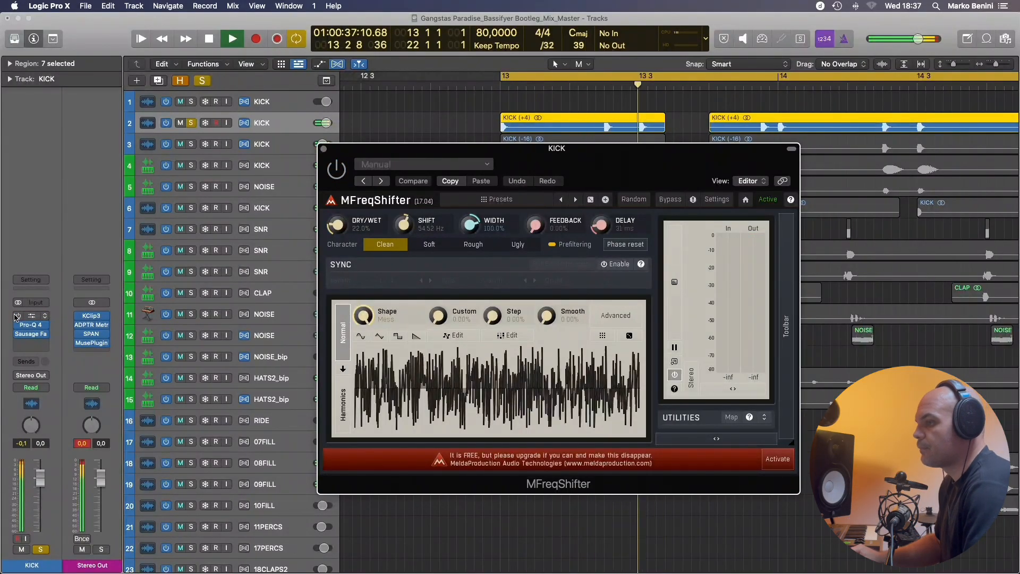
pyautogui.press('space')
pyautogui.press('v')
pyautogui.press('space')
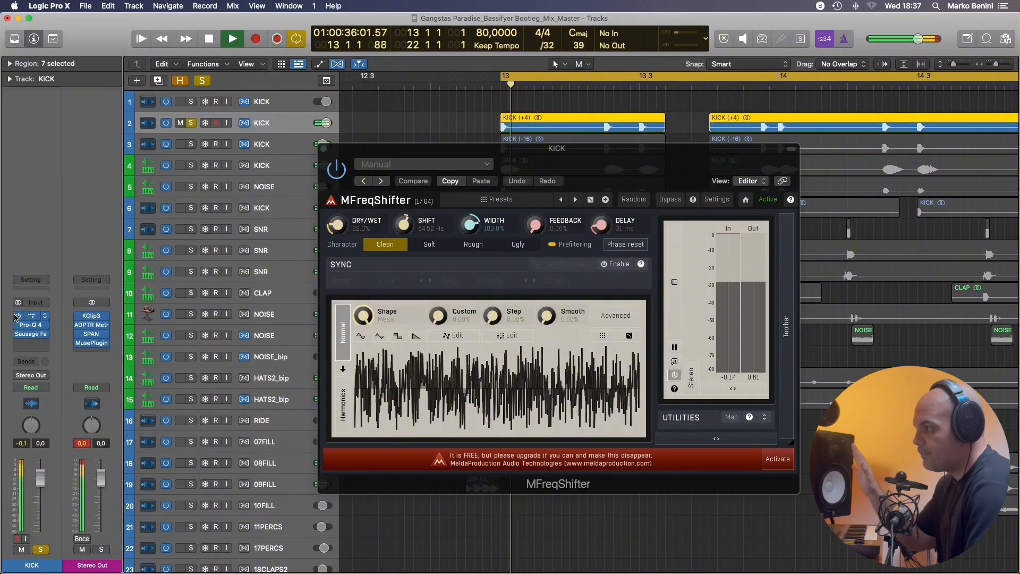
pyautogui.press('space')
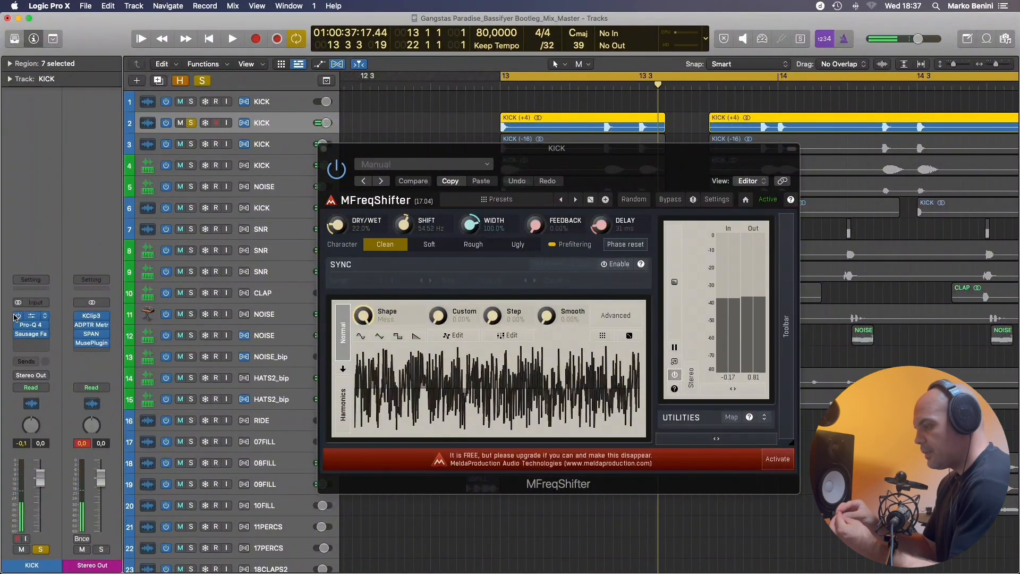
# Compare the kick's spectrum with MFreqShifter on and off in SPAN on the Stereo Out, closing both plug-in windows when done.
pyautogui.click(94, 334)
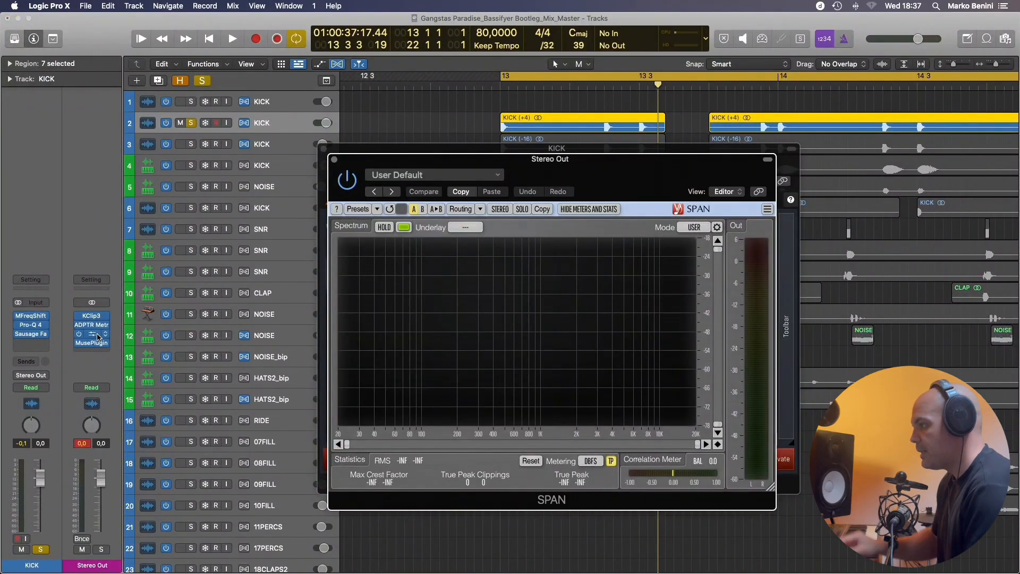
pyautogui.press('space')
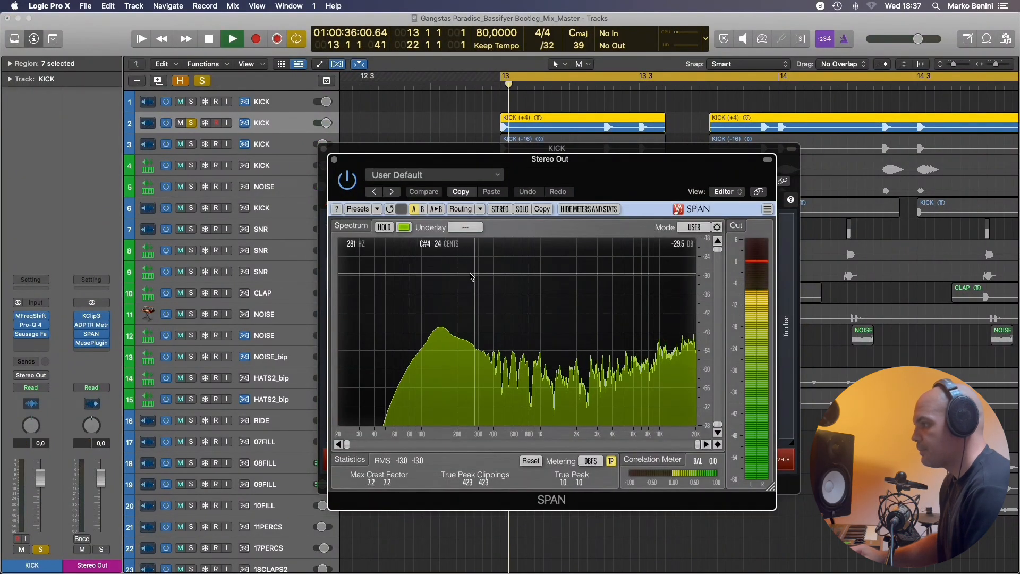
pyautogui.press('space')
pyautogui.click(18, 317)
pyautogui.press('space')
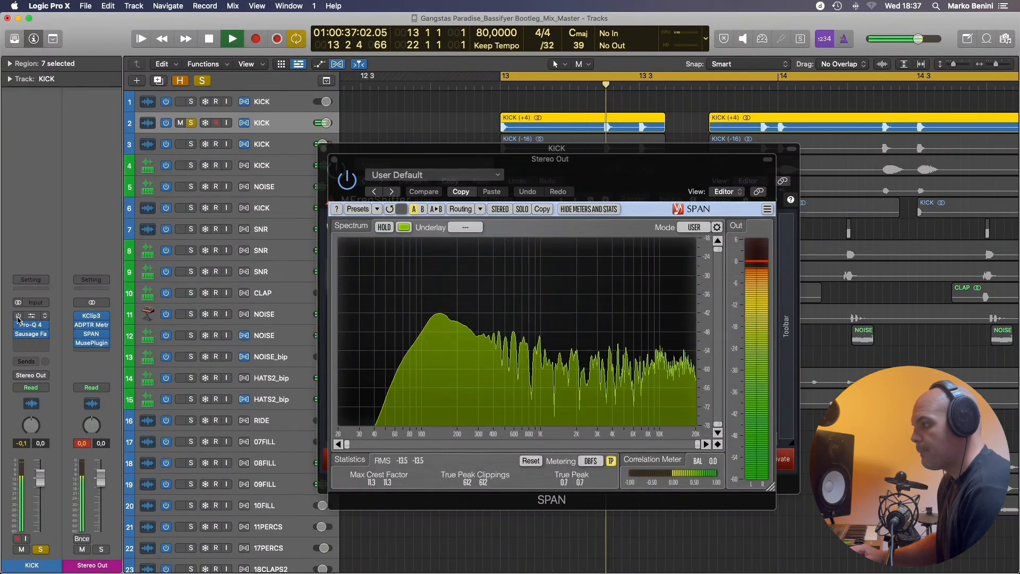
pyautogui.click(17, 316)
pyautogui.press('space')
pyautogui.press('space')
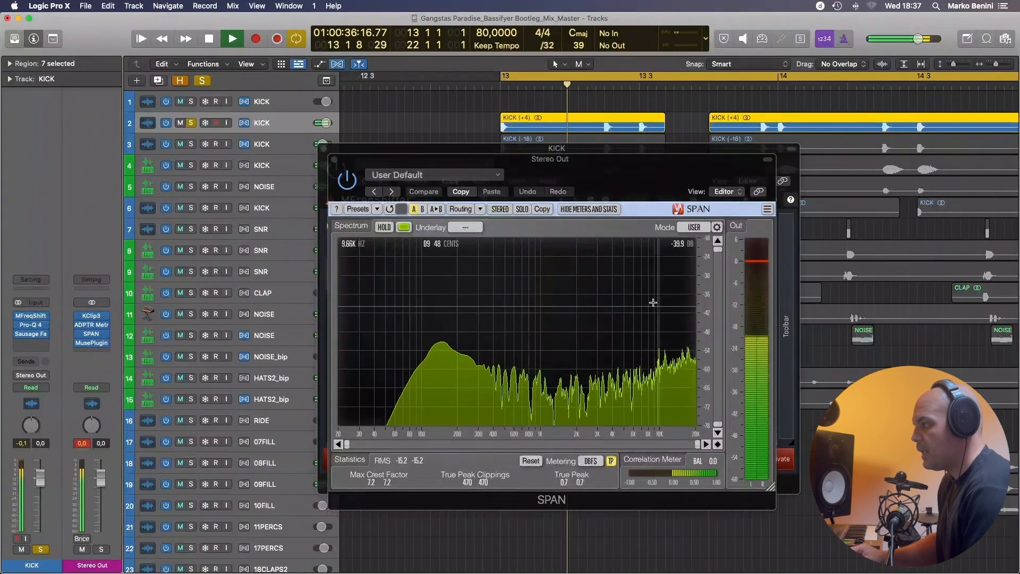
pyautogui.press('space')
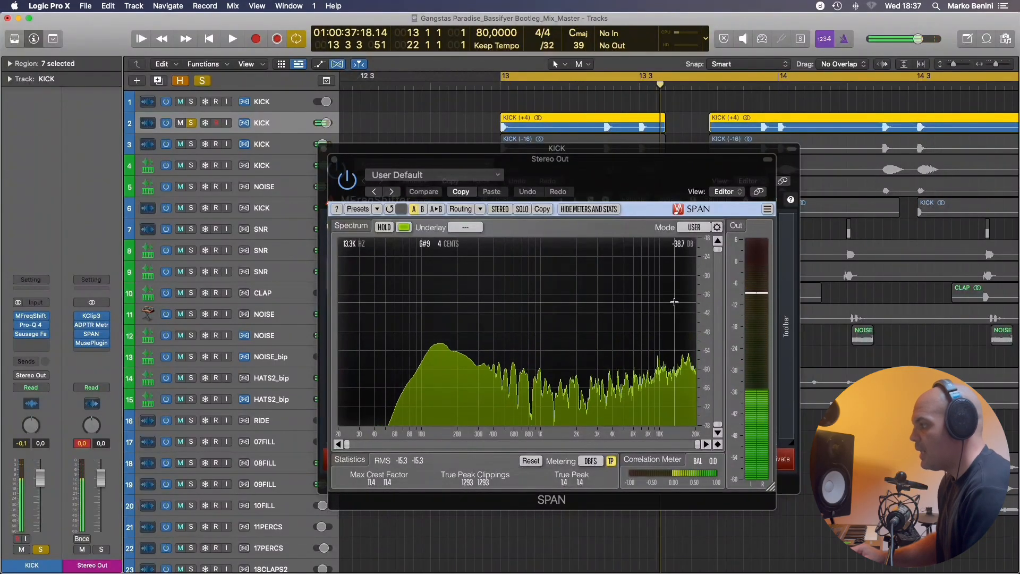
pyautogui.click(336, 160)
pyautogui.click(324, 150)
# Solo the KICK on track 3 and play it from bar 13.
pyautogui.click(169, 151)
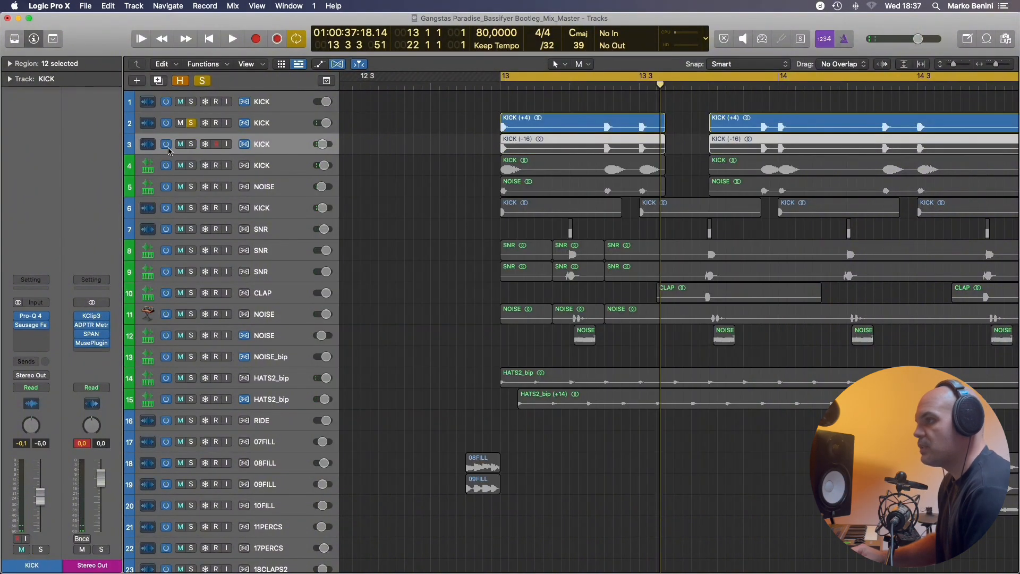
pyautogui.click(192, 145)
pyautogui.press('space')
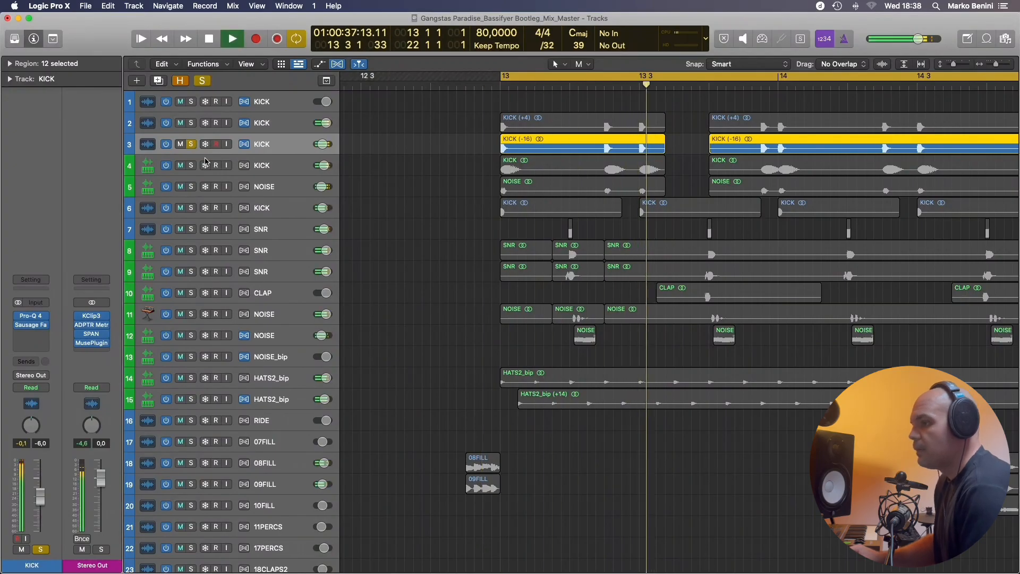
pyautogui.press('space')
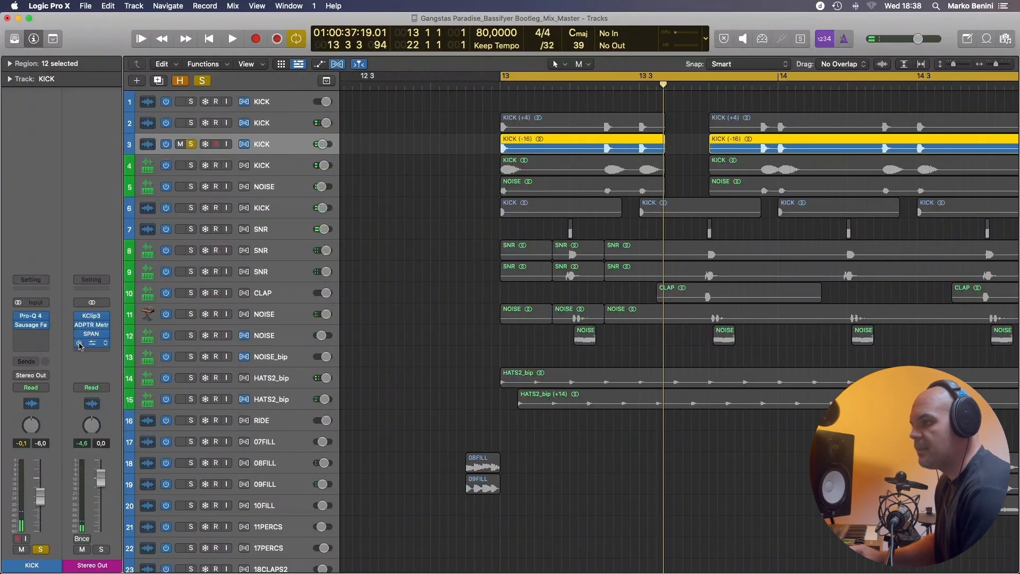
# Open Sausage Fattener on the track 3 kick, compare playback with it bypassed and active, and close its window.
pyautogui.click(32, 327)
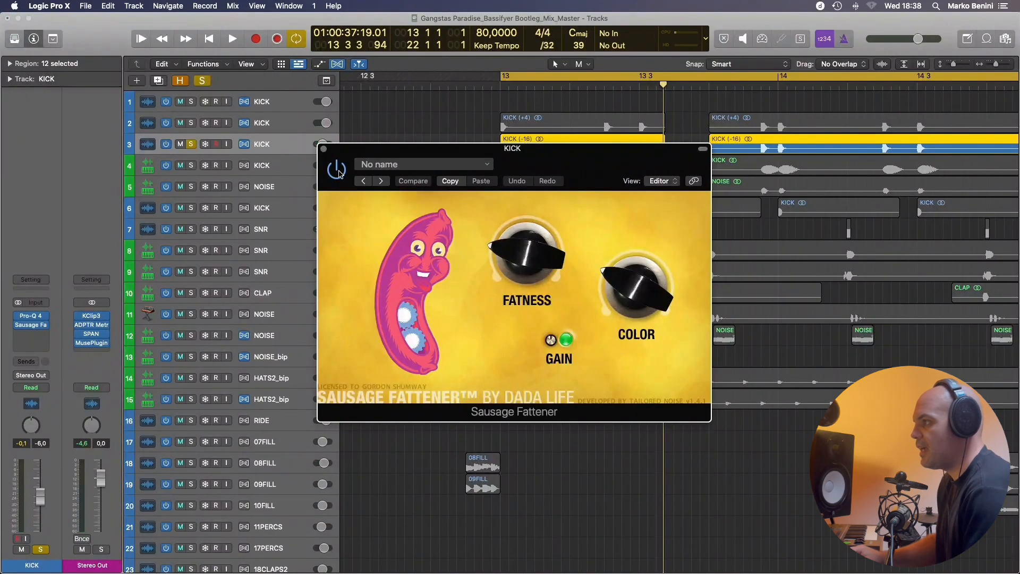
pyautogui.press('space')
pyautogui.press('space')
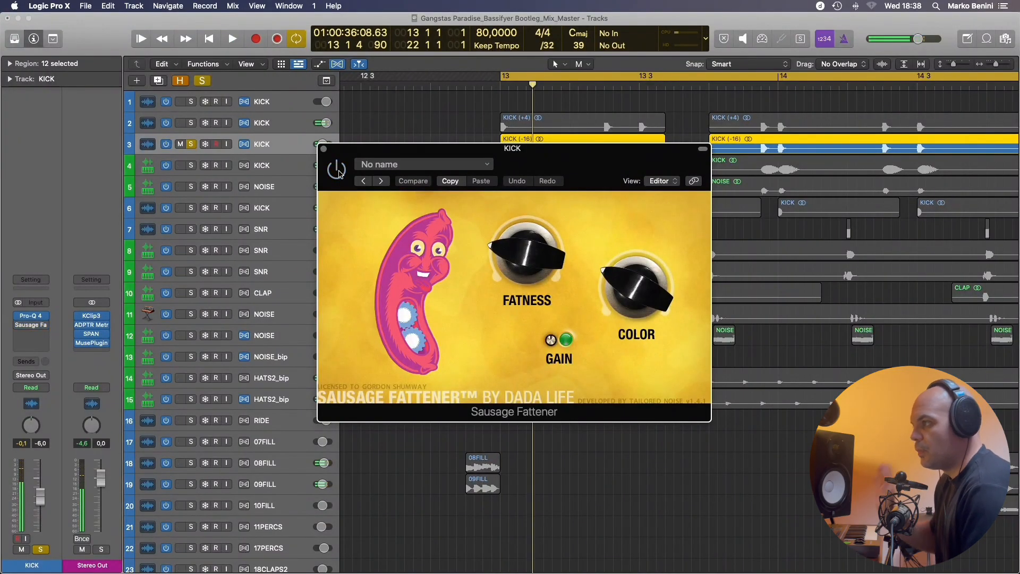
pyautogui.press('space')
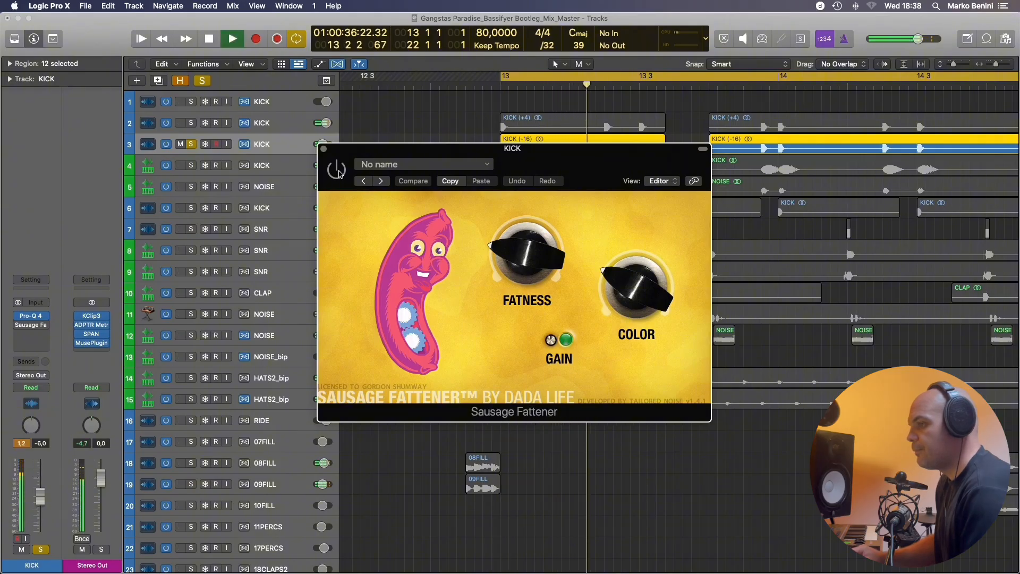
pyautogui.press('space')
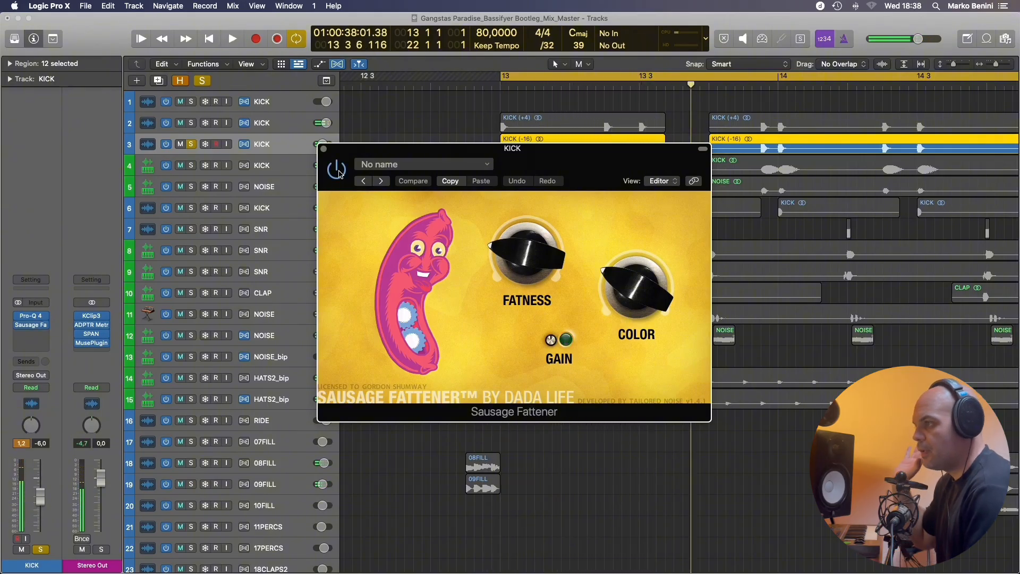
pyautogui.press('space')
pyautogui.click(325, 149)
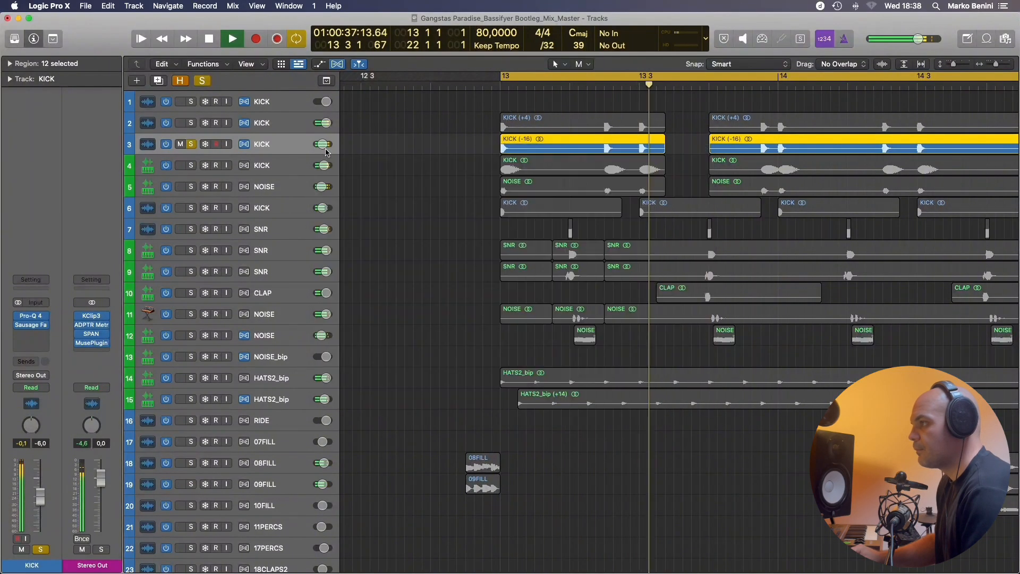
pyautogui.press('space')
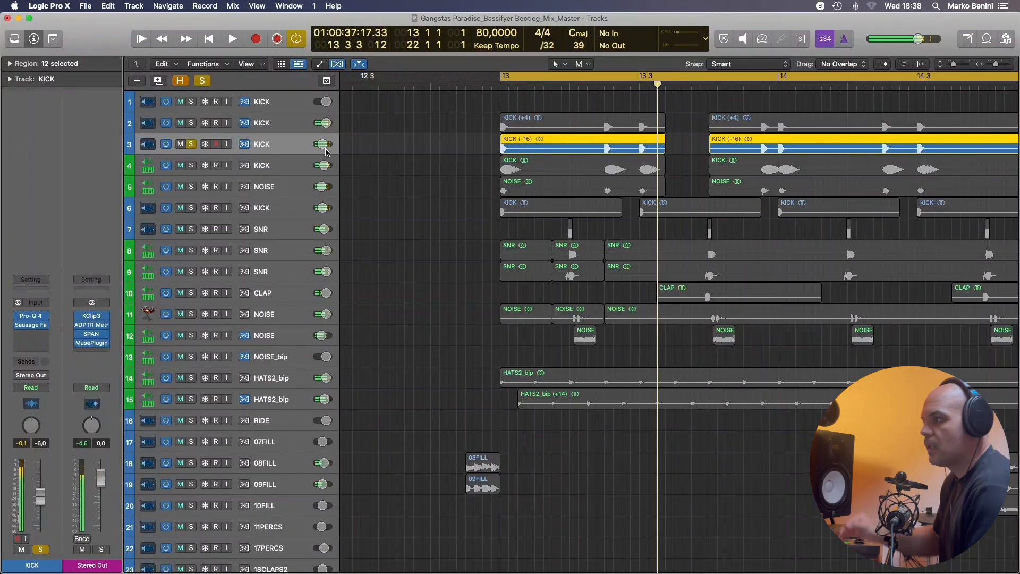
# Solo the KICK on track 4 and play it from bar 13.
pyautogui.click(250, 167)
pyautogui.click(192, 166)
pyautogui.press('space')
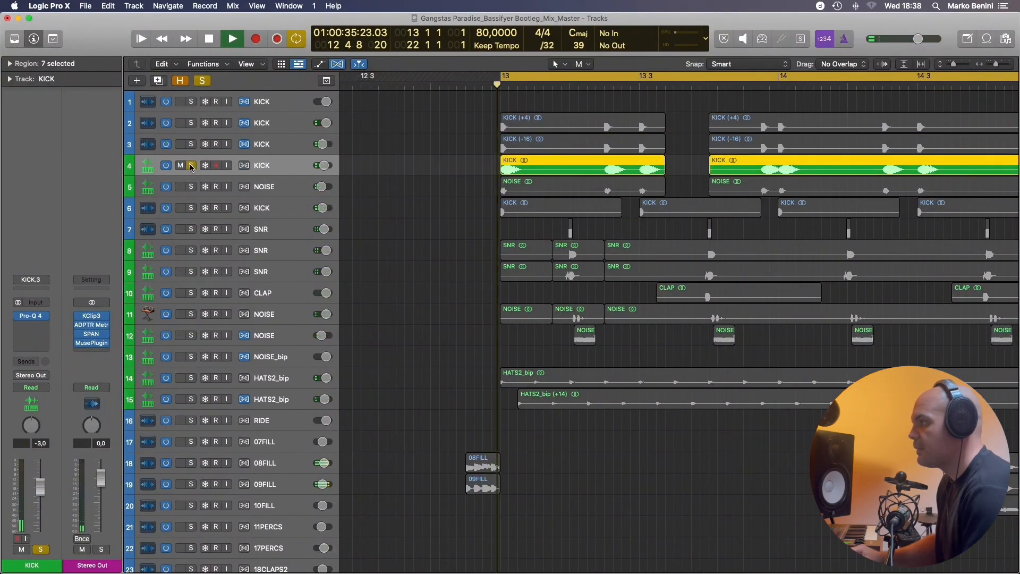
pyautogui.press('space')
# Examine the track 4 kick's spectrum in Pro-Q 4 during playback, closing the plug-in when done.
pyautogui.click(33, 318)
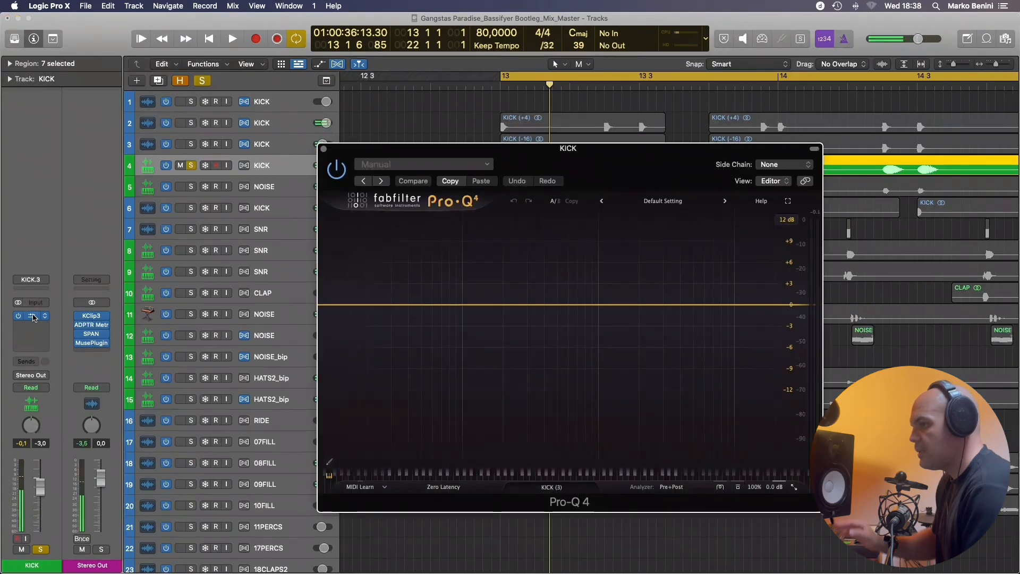
pyautogui.press('space')
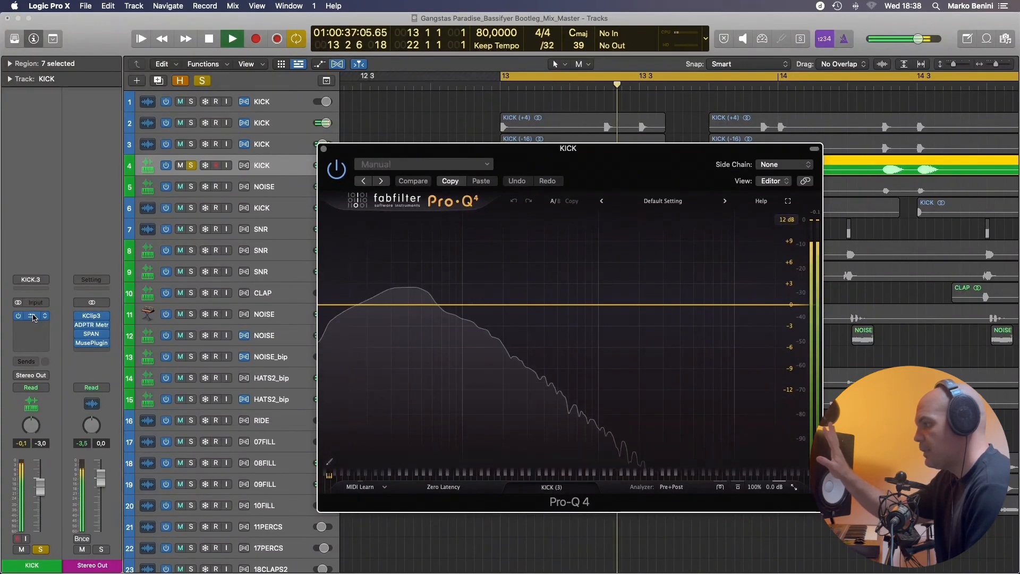
pyautogui.press('space')
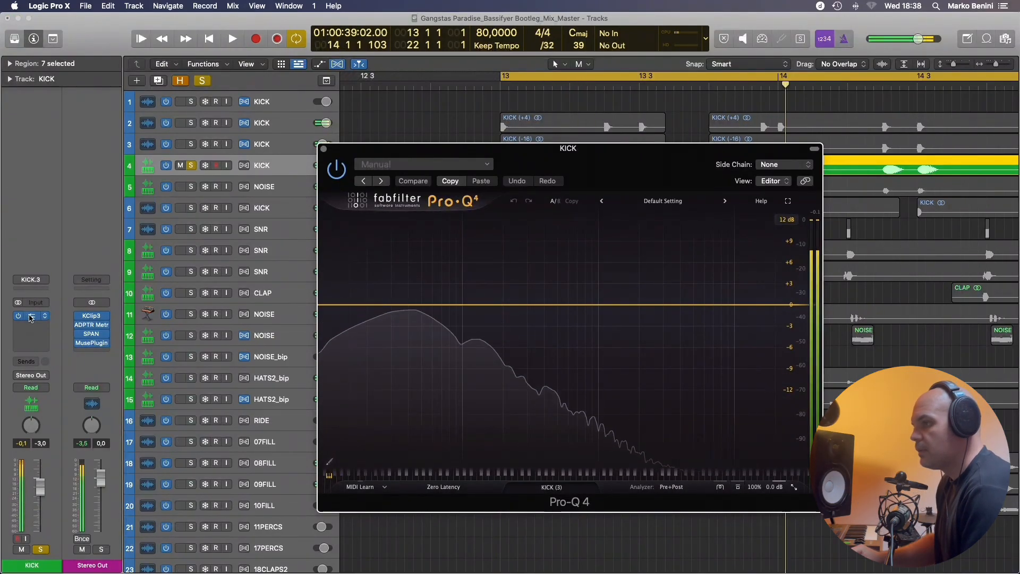
pyautogui.click(325, 150)
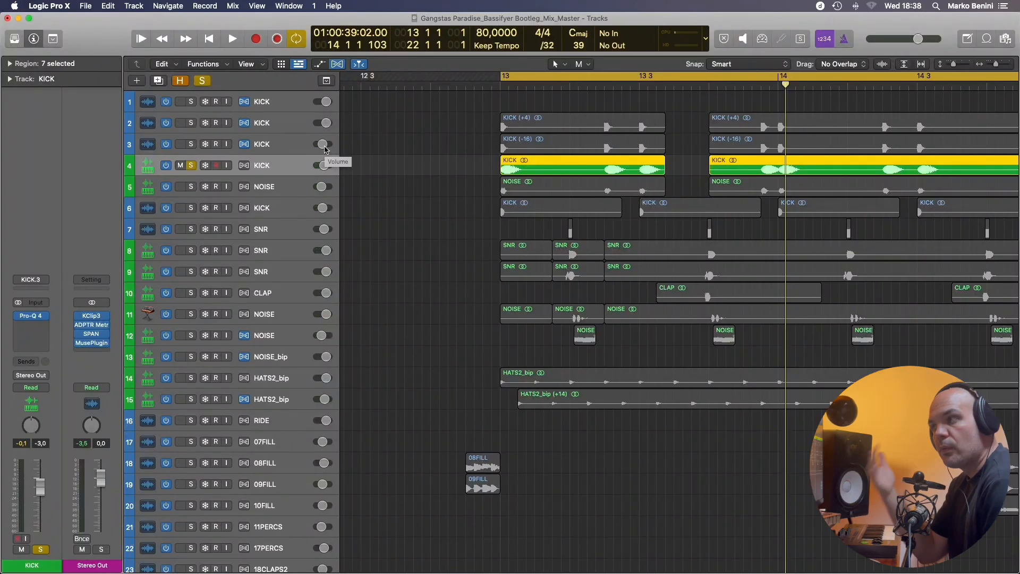
# Solo the NOISE on track 5 and play it from bar 13.
pyautogui.click(258, 188)
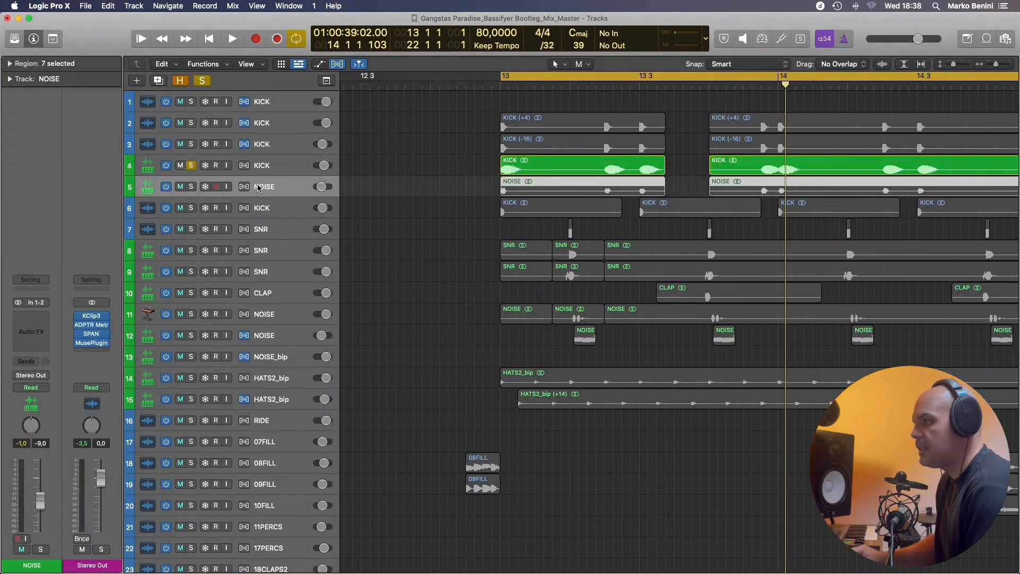
pyautogui.click(192, 187)
pyautogui.press('space')
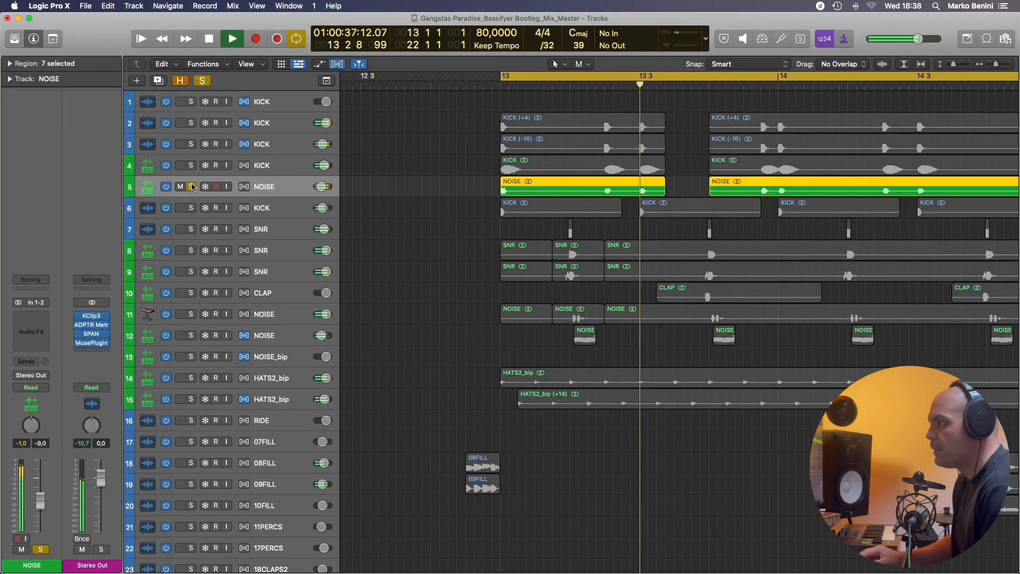
pyautogui.press('space')
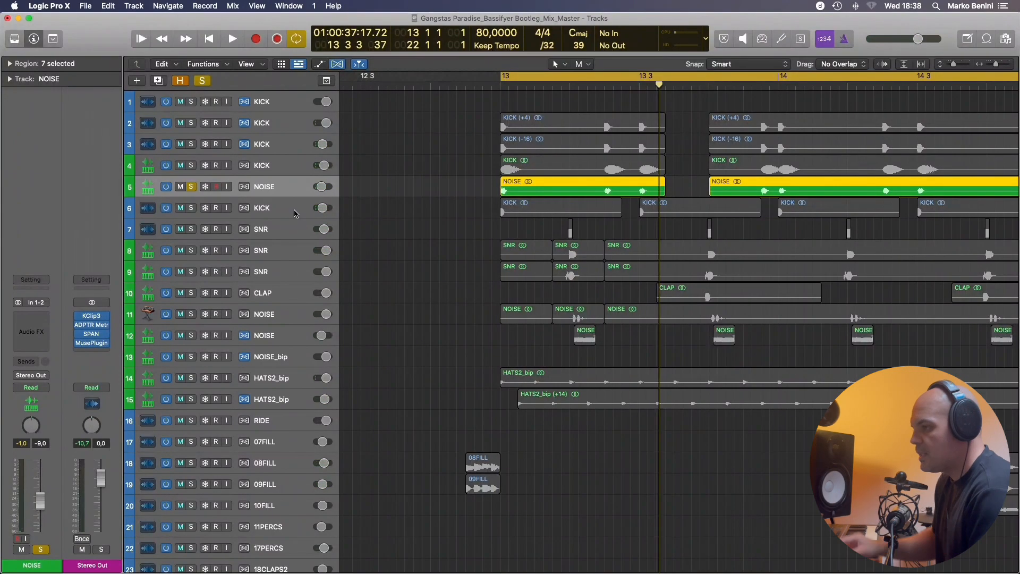
# Examine the soloed NOISE's spectrum in SPAN on the Stereo Out during playback, closing the plug-in when done.
pyautogui.click(99, 335)
pyautogui.click(92, 336)
pyautogui.click(92, 335)
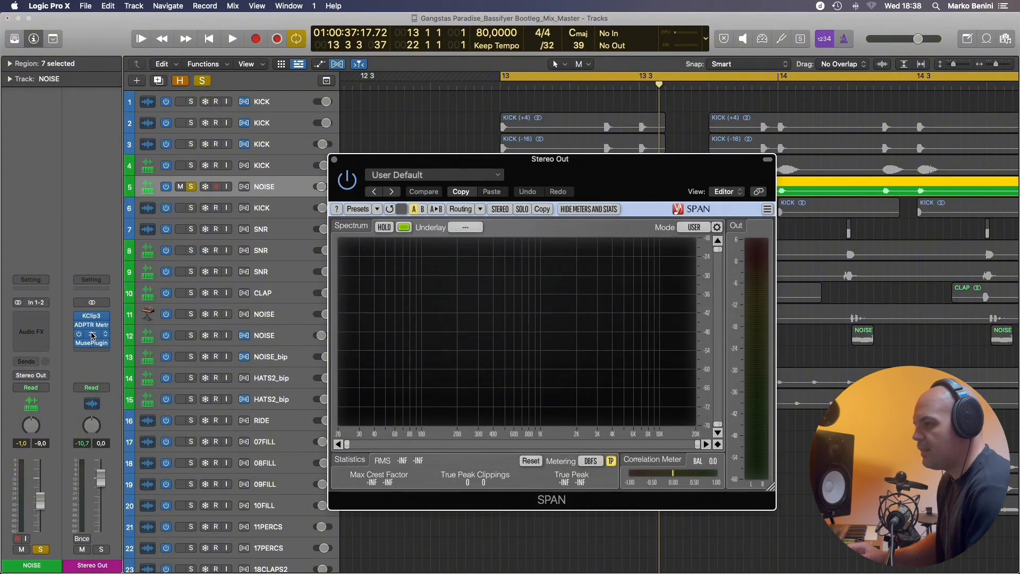
pyautogui.press('space')
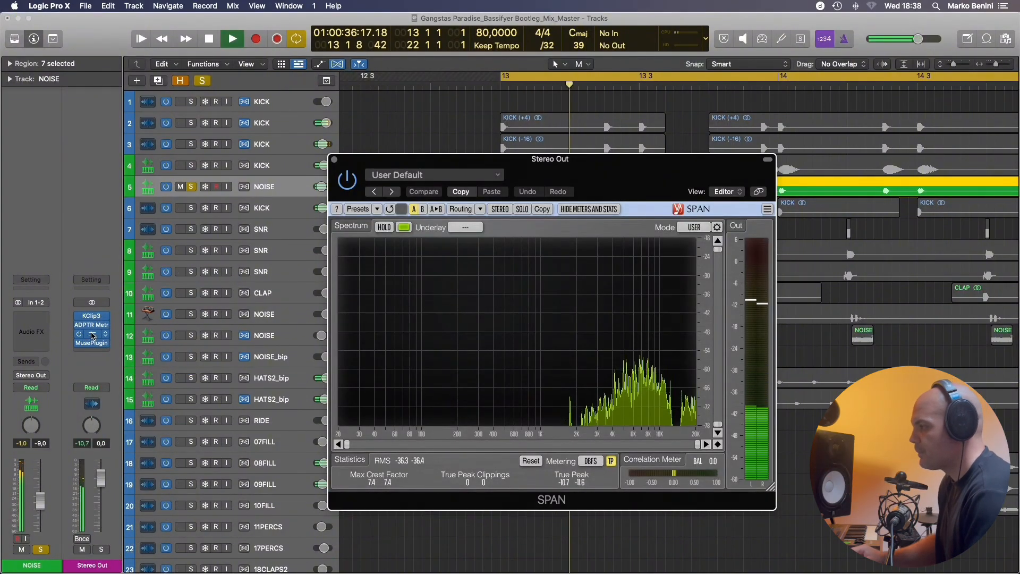
pyautogui.press('space')
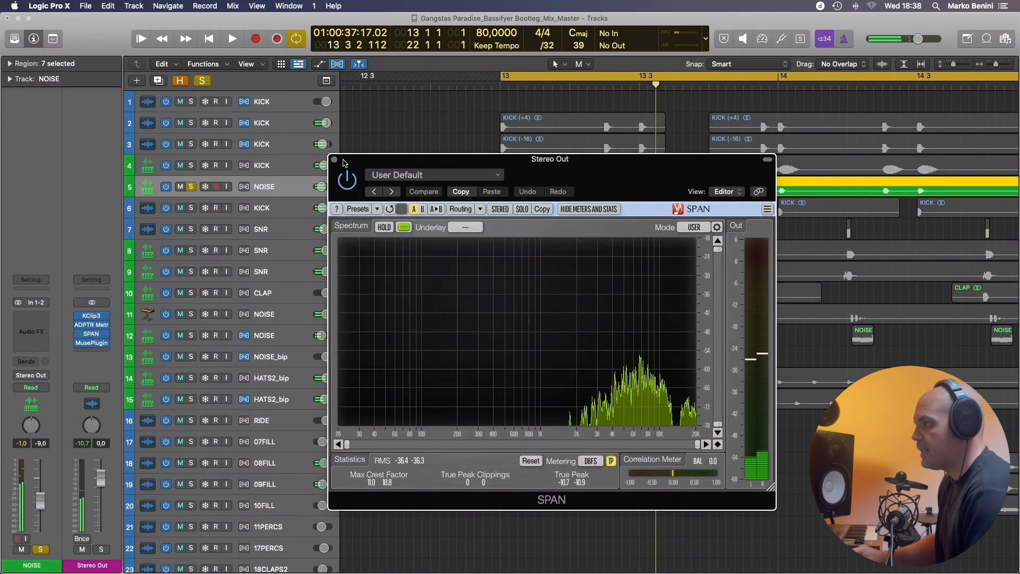
pyautogui.click(336, 160)
# Solo the KICK on track 6, play it, and select its track for another listen.
pyautogui.click(192, 208)
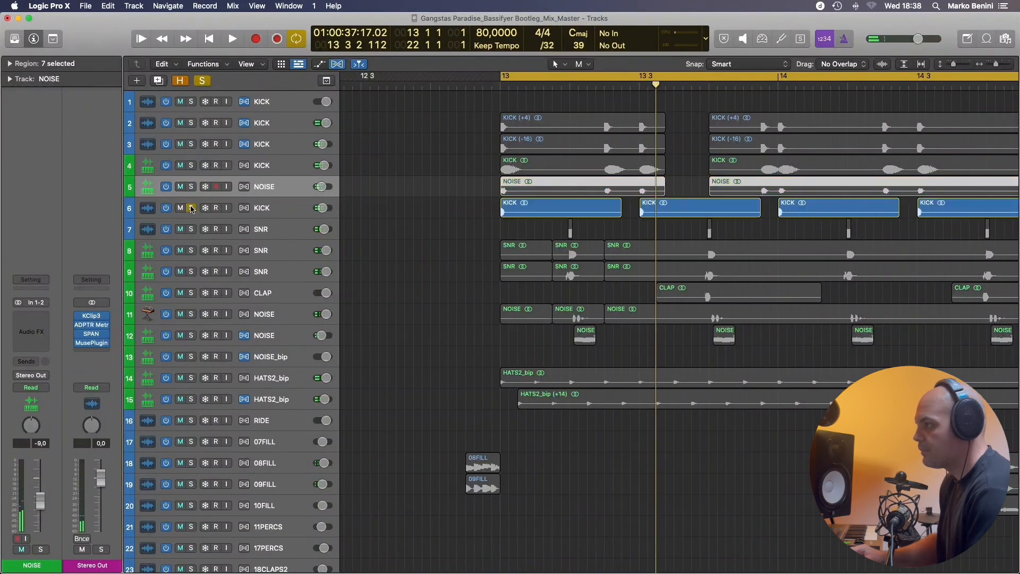
pyautogui.press('space')
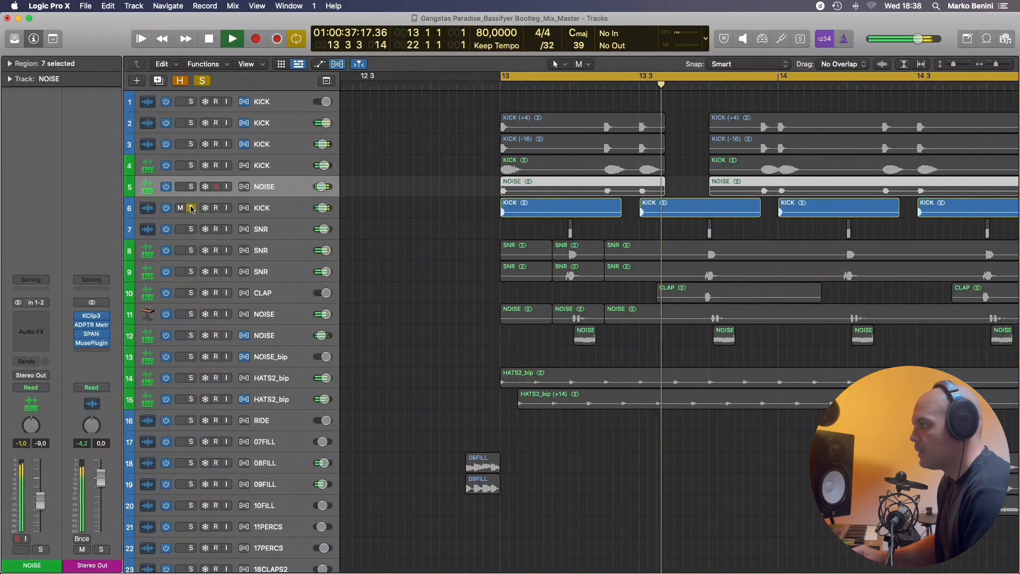
pyautogui.press('space')
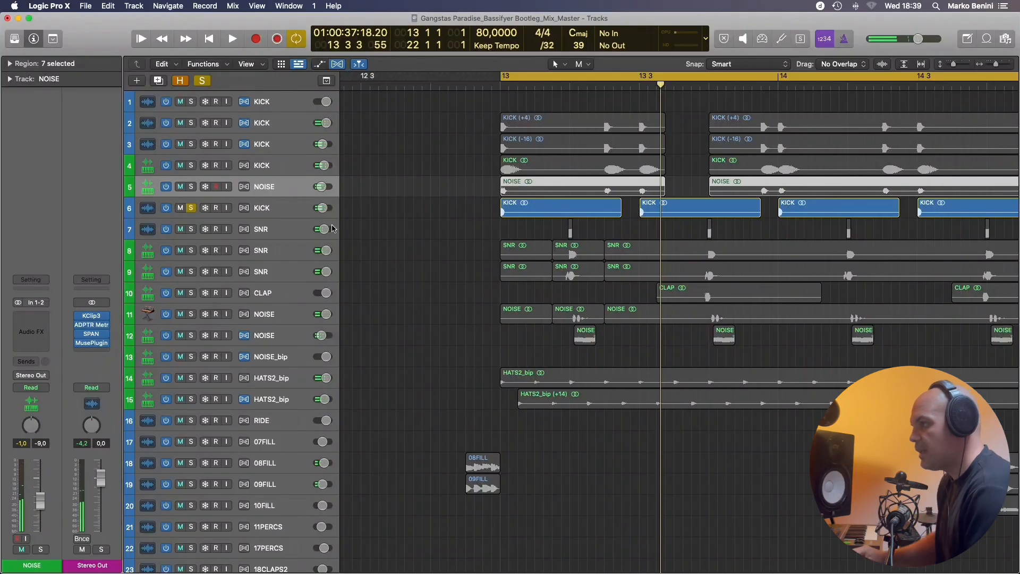
pyautogui.click(289, 210)
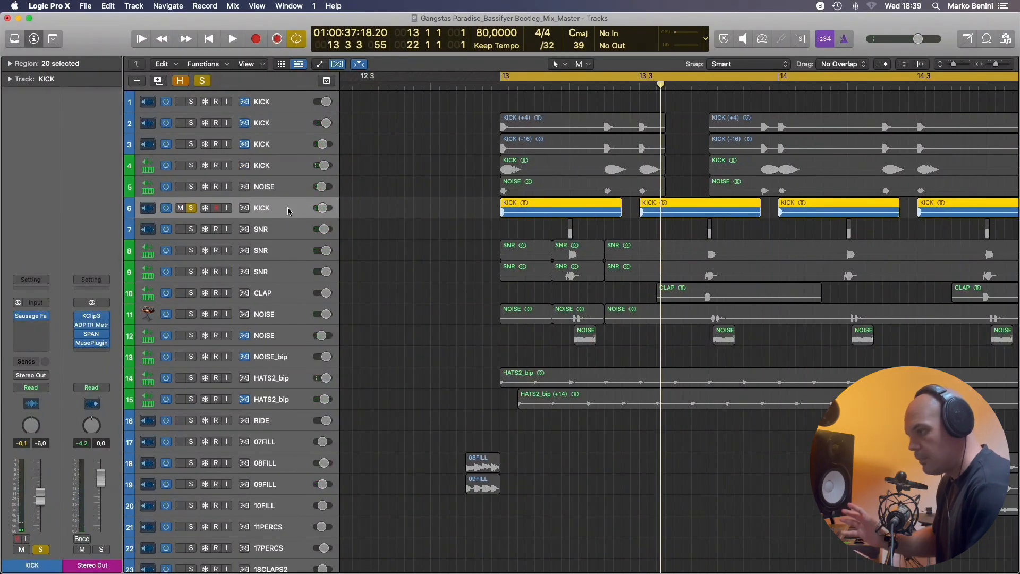
pyautogui.press('space')
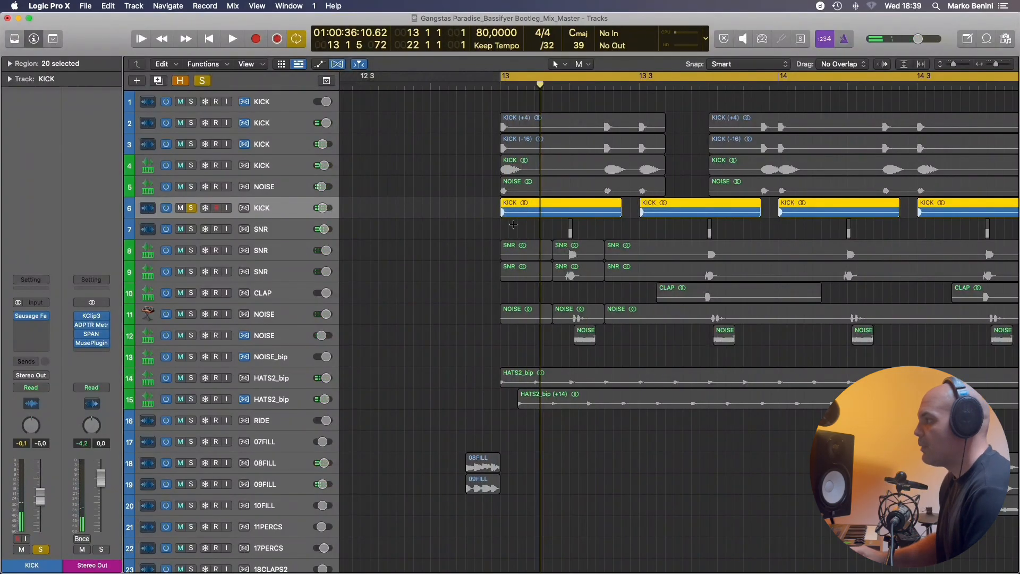
# Solo the kick and noise layers on tracks 2 to 6 together and play the combined sound.
pyautogui.moveTo(190, 125); pyautogui.dragTo(197, 186)
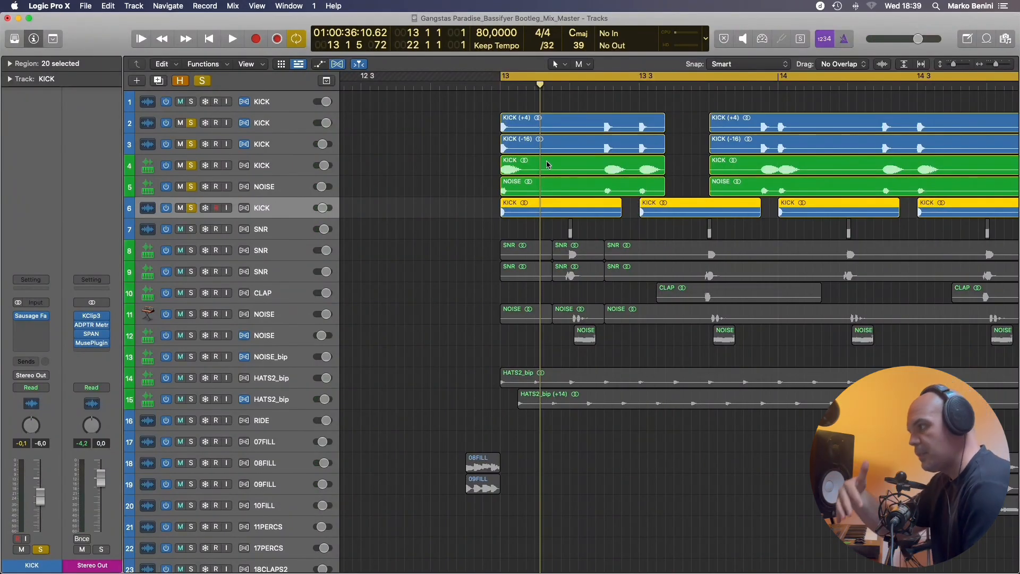
pyautogui.press('space')
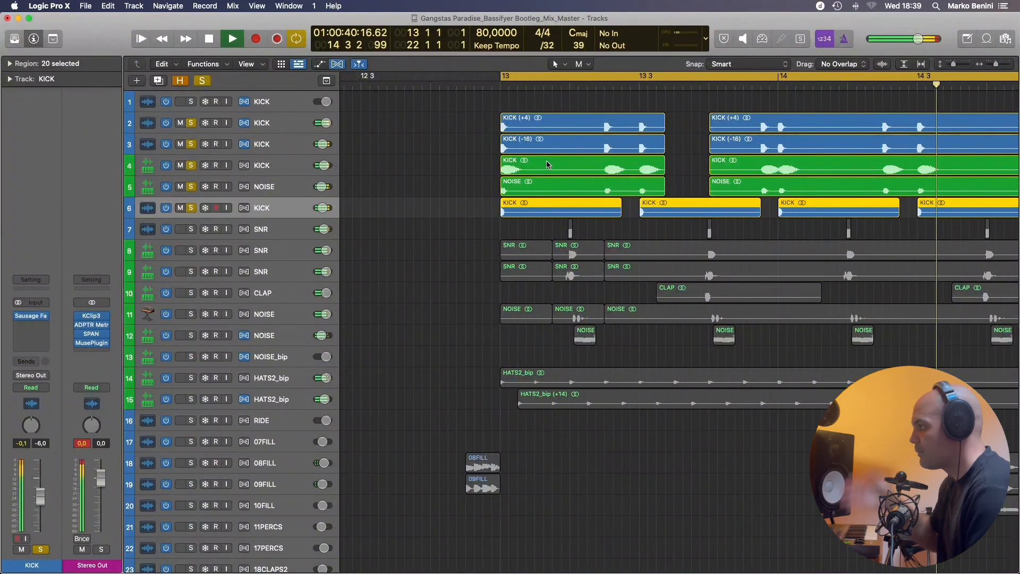
pyautogui.press('space')
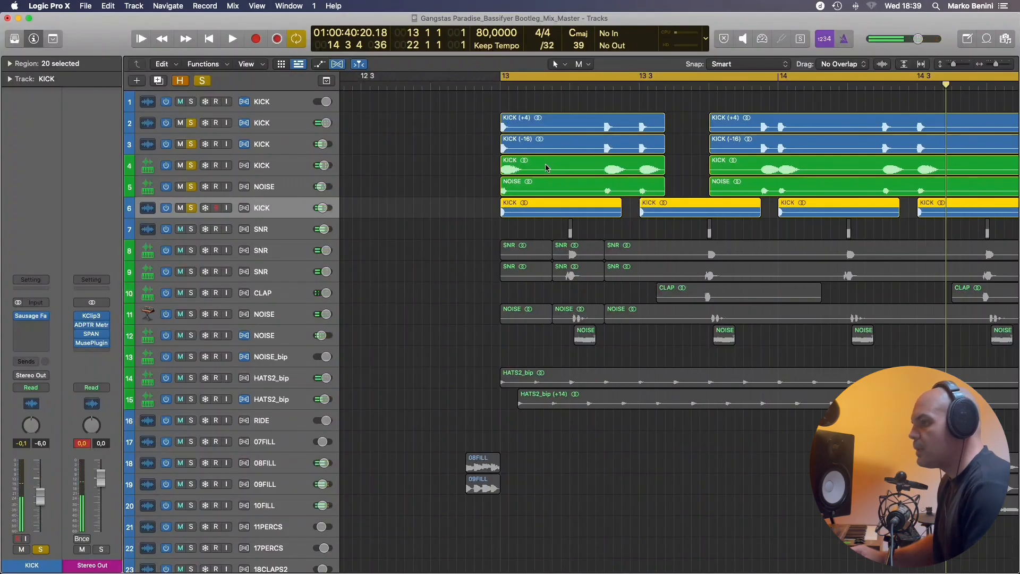
# Open KClip3 on the Stereo Out and examine how much the combined kick layers clip during playback.
pyautogui.click(91, 316)
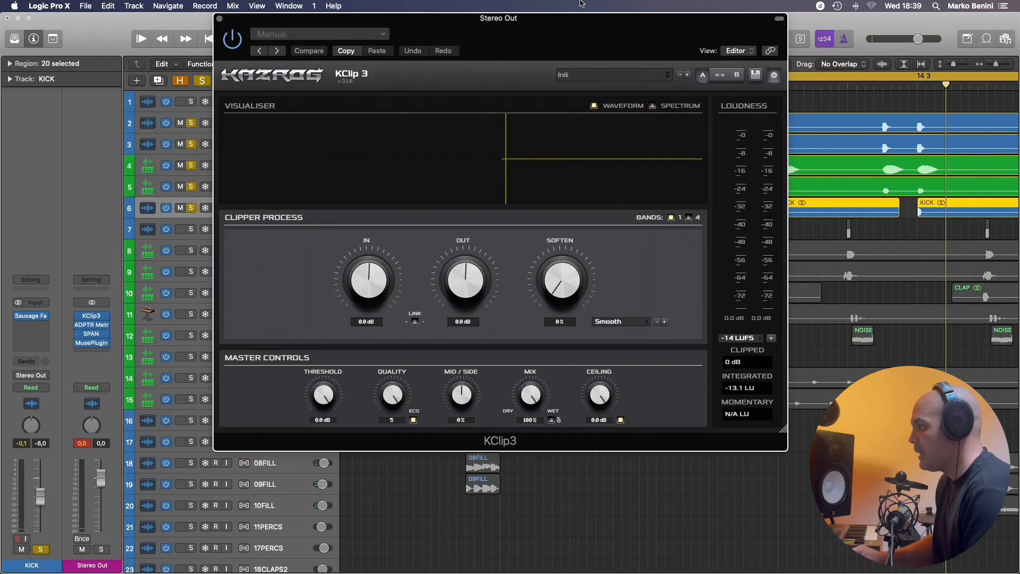
pyautogui.moveTo(479, 148); pyautogui.dragTo(374, 18)
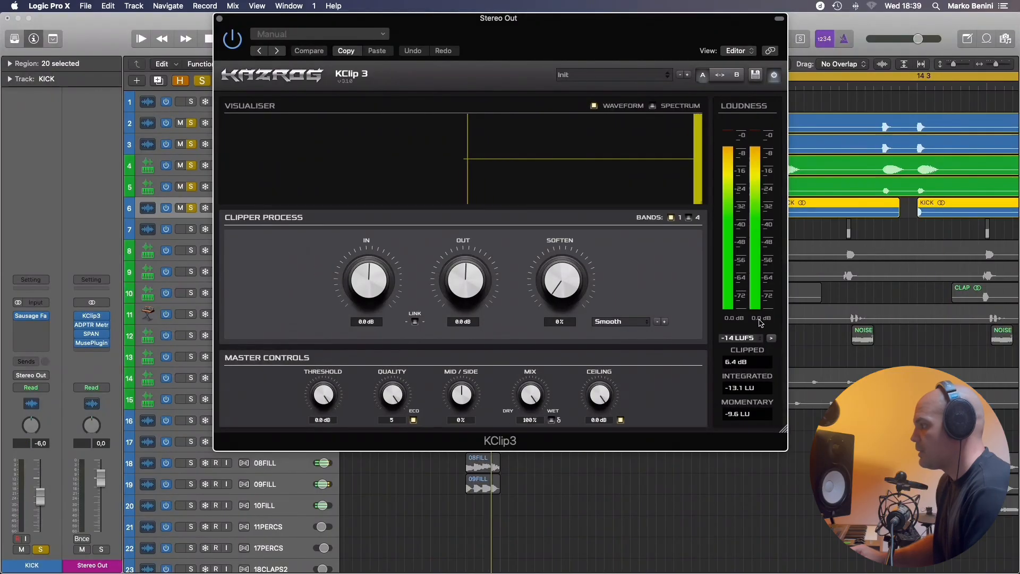
pyautogui.press('space')
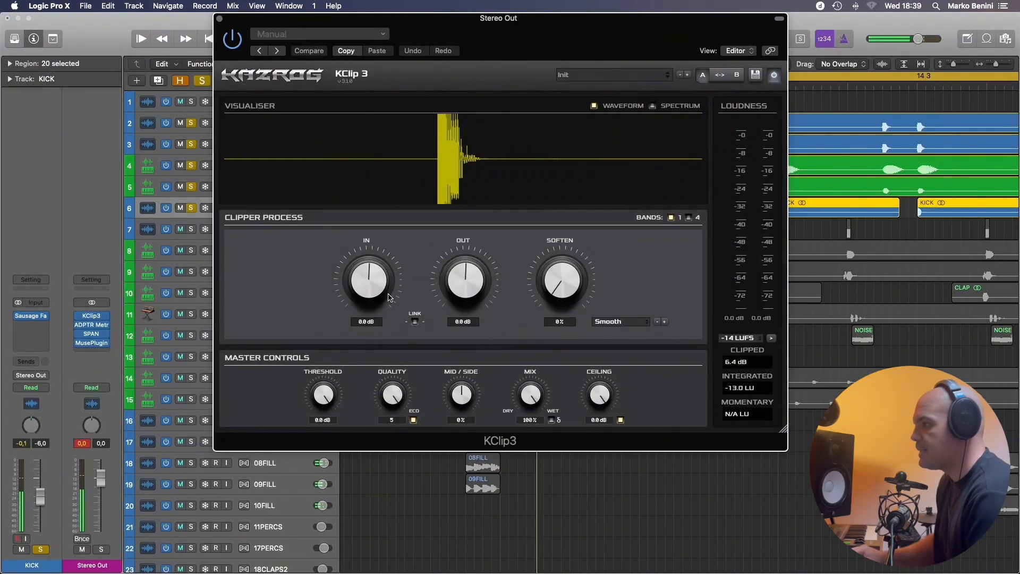
# Set KClip 3's input gain to -6.0 dB, check it with the kick layers playing, and close the plug-in.
pyautogui.scroll(-6, 380, 292)
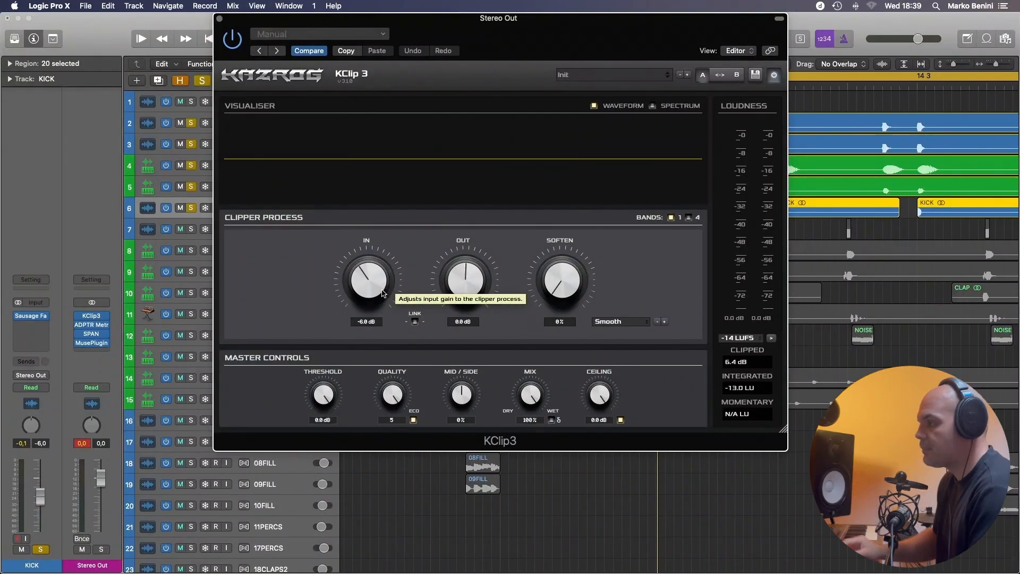
pyautogui.press('space')
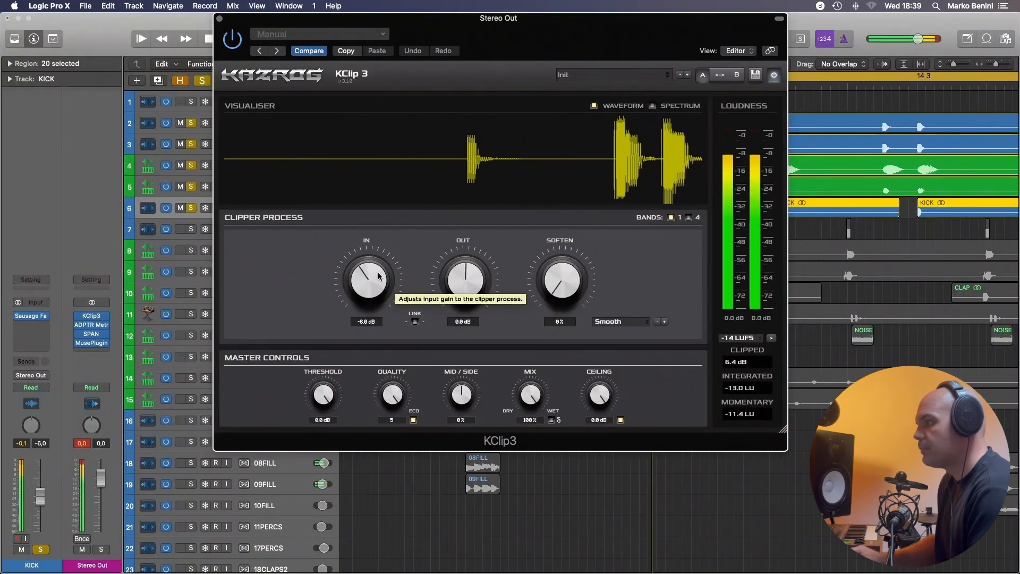
pyautogui.press('super+w')
# Solo only the SNR on track 7 and play its short hit from bar 13.
pyautogui.press('Down')
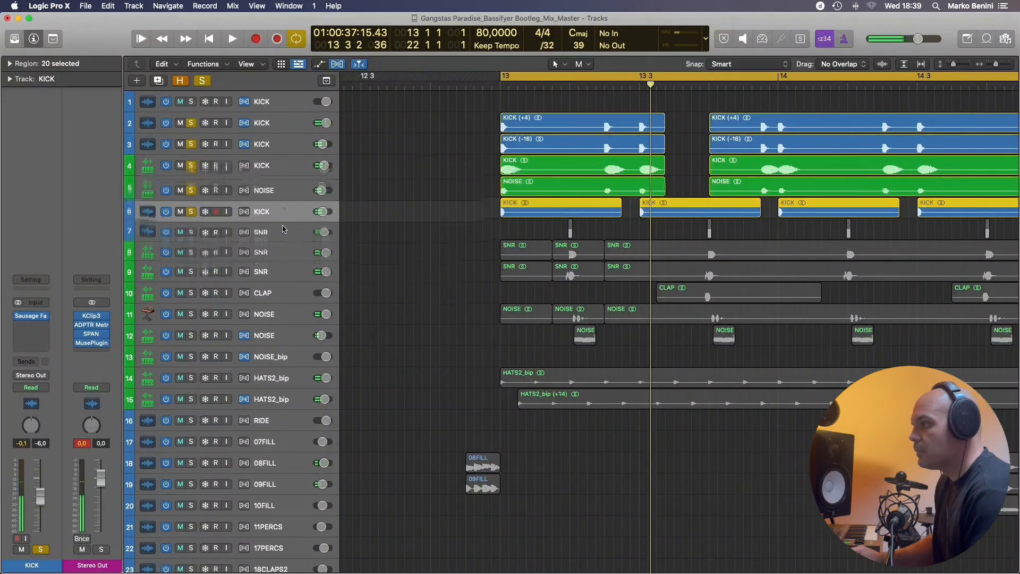
pyautogui.click(189, 229)
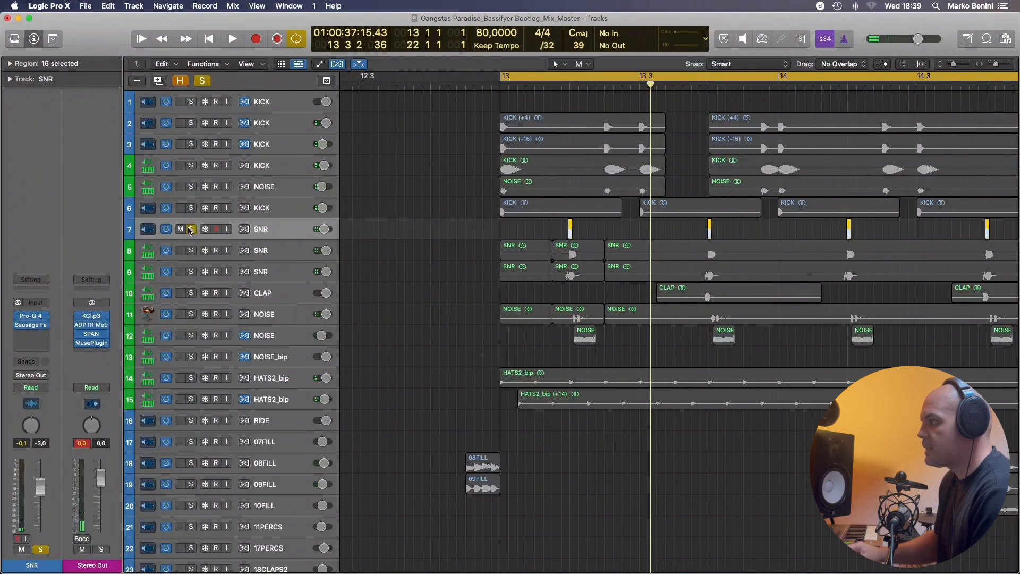
pyautogui.press('space')
pyautogui.press('super+Right')
pyautogui.press('super+Right')
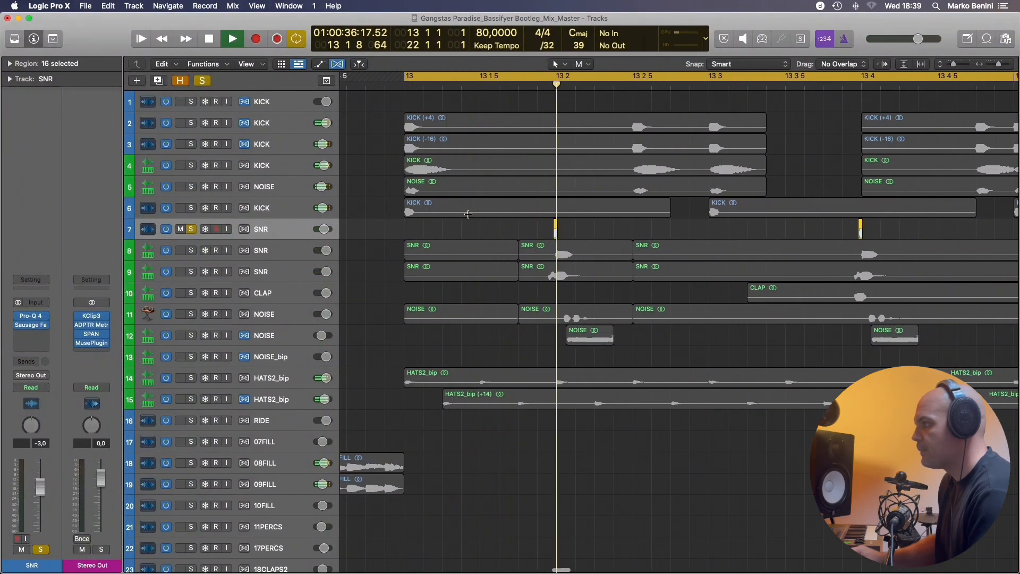
pyautogui.press('super+Right')
pyautogui.press('super+Right')
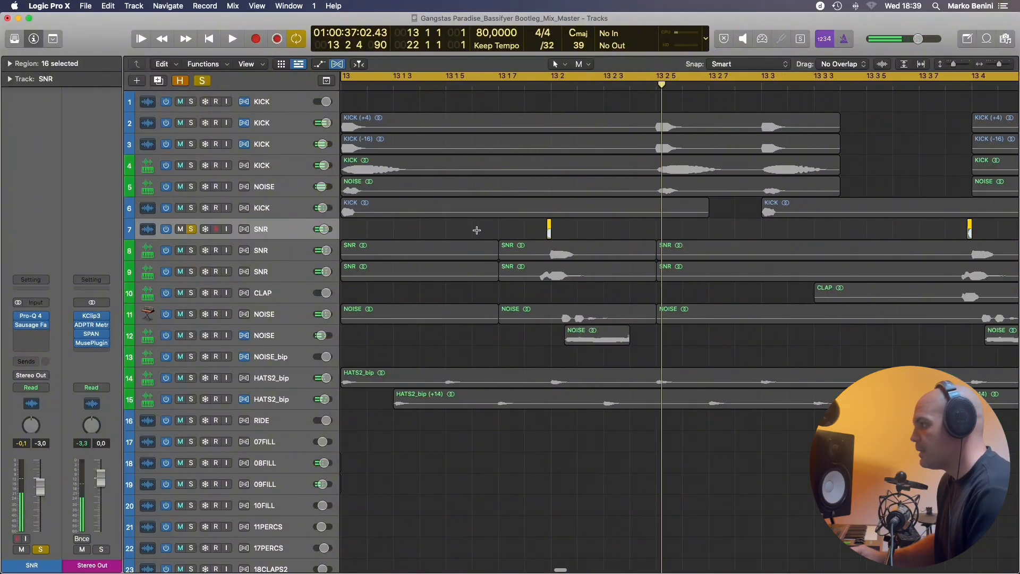
# Examine the short SNR region on track 7 up close, with the playhead placed inside it.
pyautogui.scroll(5, 568, 229)
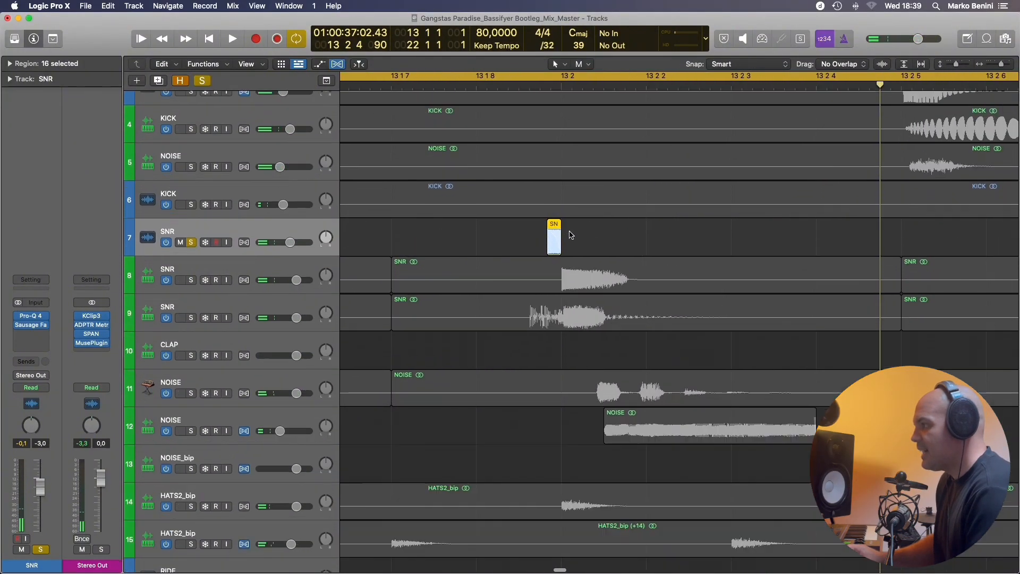
pyautogui.hscroll(5, 570, 232)
pyautogui.moveTo(548, 85); pyautogui.dragTo(569, 86)
pyautogui.press('super+Left')
pyautogui.press('super+Left')
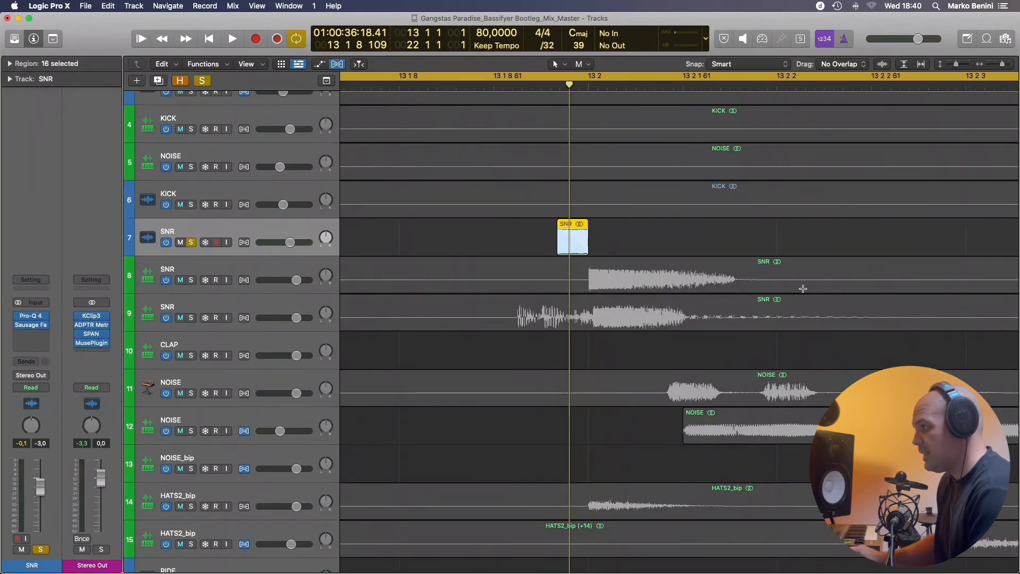
# Solo only the SNR on track 8, turn off cycle mode, and play the snare layer.
pyautogui.keyDown('alt'); pyautogui.click(190, 280); pyautogui.keyUp('alt')
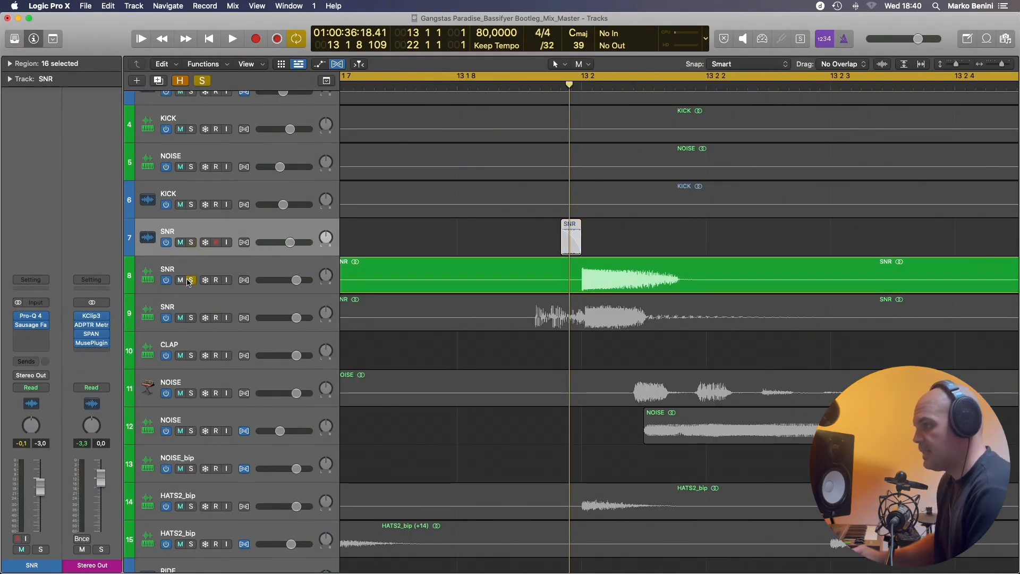
pyautogui.press('c')
pyautogui.hotkey('shift', 'space')
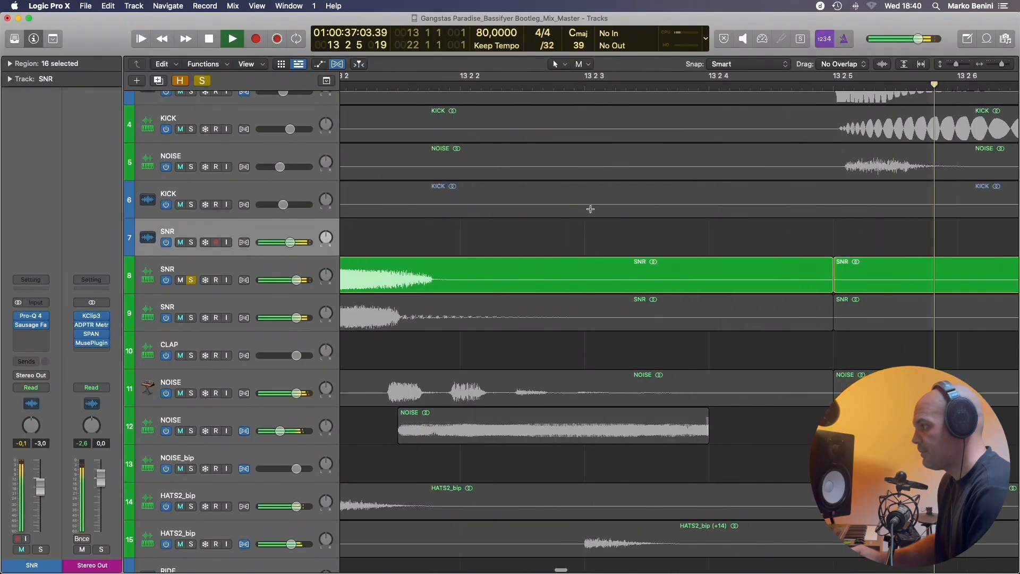
pyautogui.press('super+Left')
pyautogui.press('super+Left')
pyautogui.press('super+Left')
pyautogui.press('super+Left')
pyautogui.press('super+Left')
pyautogui.press('space')
# Select the track 8 SNR and examine its spectrum in SPAN on the Stereo Out during playback.
pyautogui.click(192, 274)
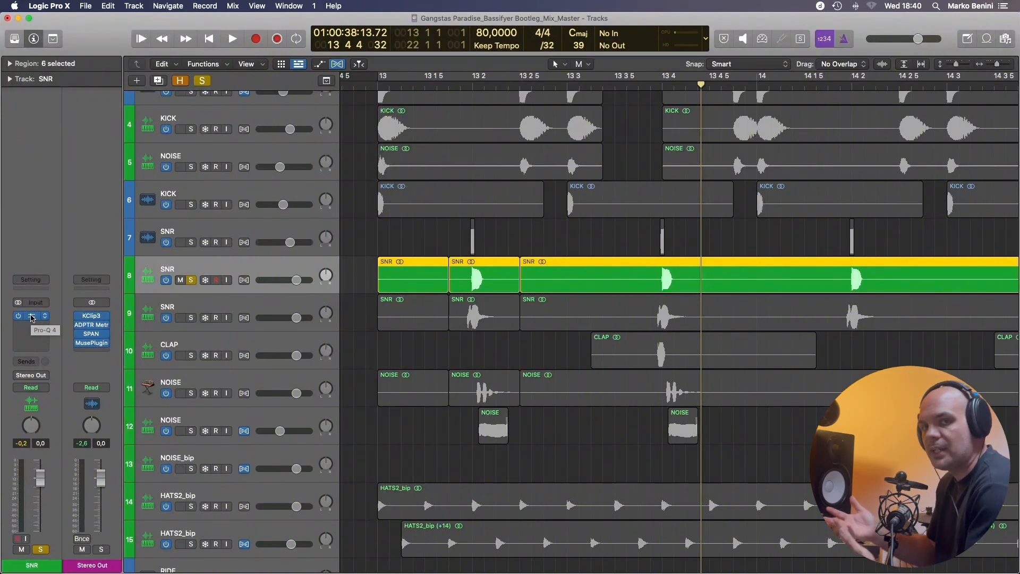
pyautogui.press('space')
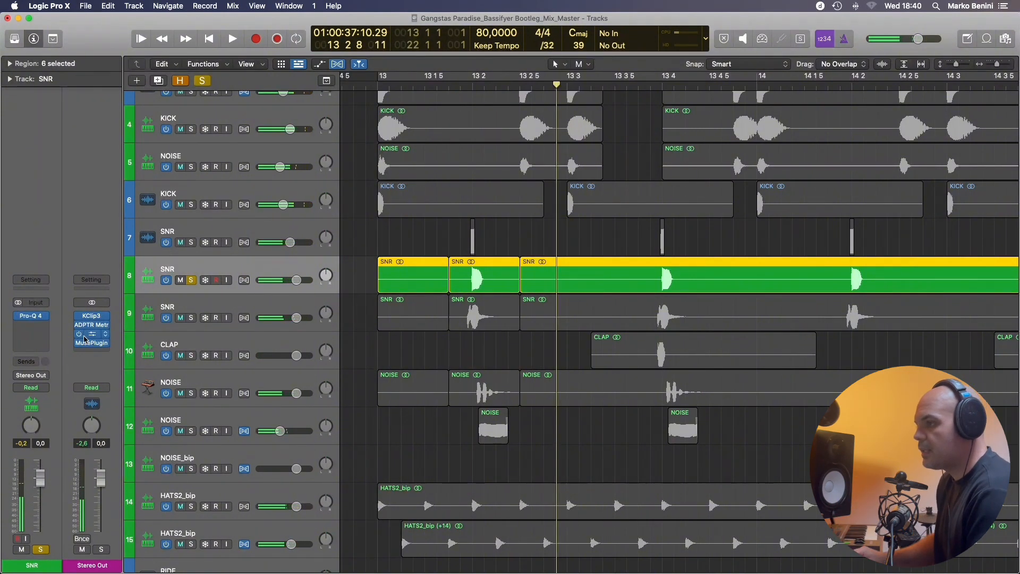
pyautogui.click(85, 336)
pyautogui.moveTo(534, 177); pyautogui.dragTo(762, 152)
pyautogui.doubleClick(472, 89)
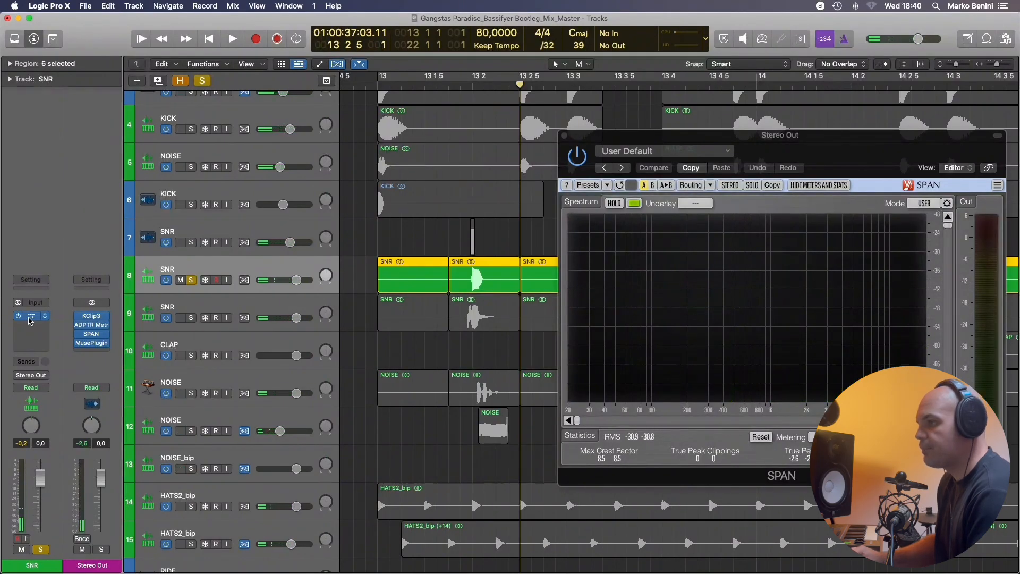
# Check the Pro-Q 4 on the track 8 SNR and close the plug-in windows.
pyautogui.click(28, 317)
pyautogui.click(29, 319)
pyautogui.click(564, 135)
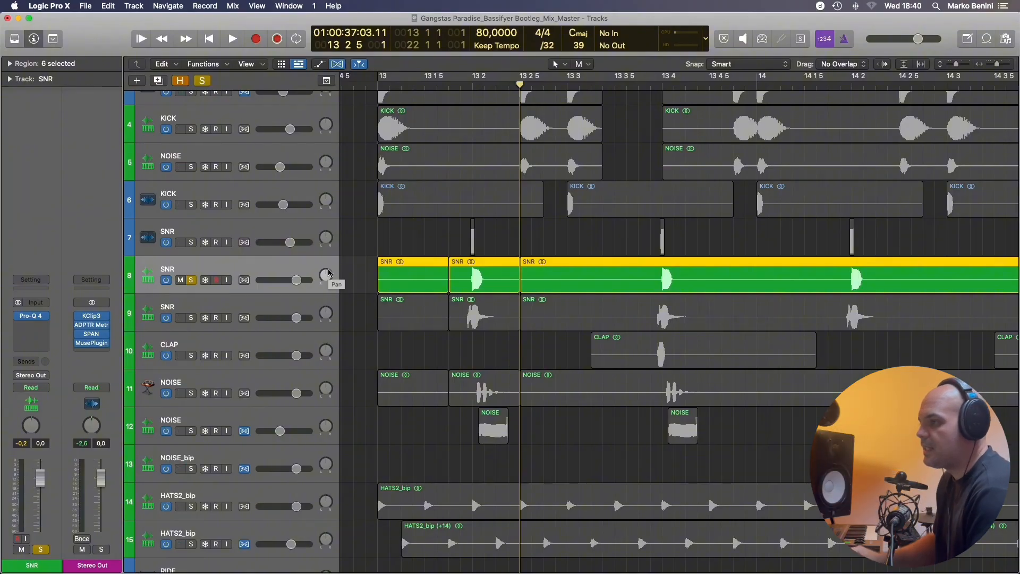
# Solo only the SNR on track 9 and examine its Pro-Q 4 curve and spectrum during playback.
pyautogui.keyDown('alt'); pyautogui.click(191, 318); pyautogui.keyUp('alt')
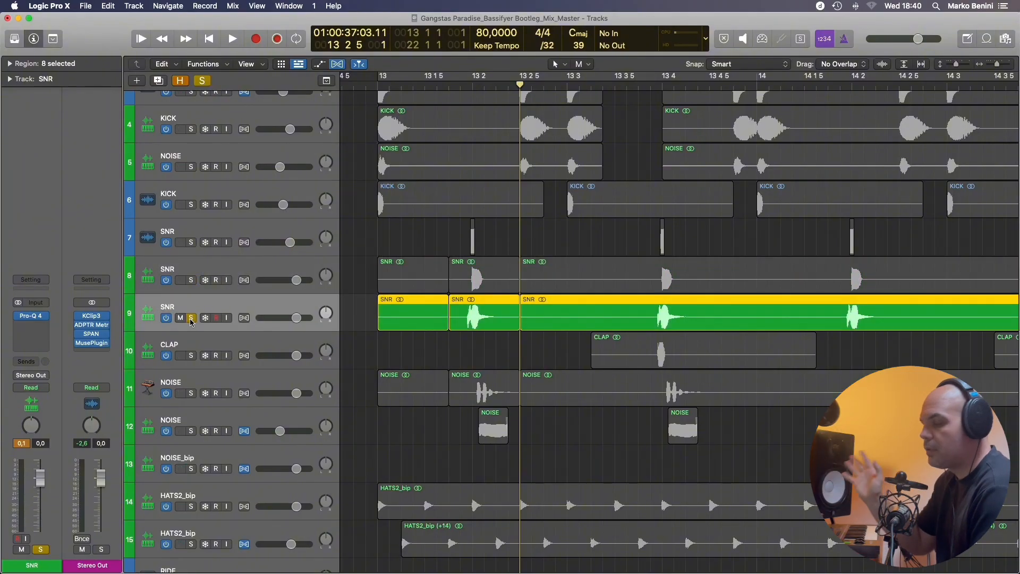
pyautogui.click(33, 319)
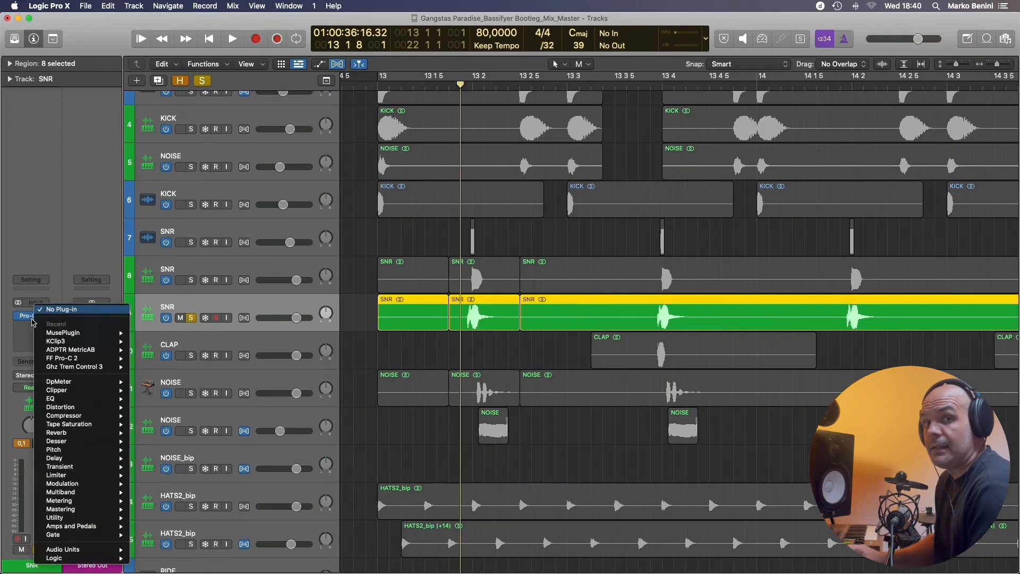
pyautogui.click(32, 319)
pyautogui.click(31, 318)
pyautogui.press('space')
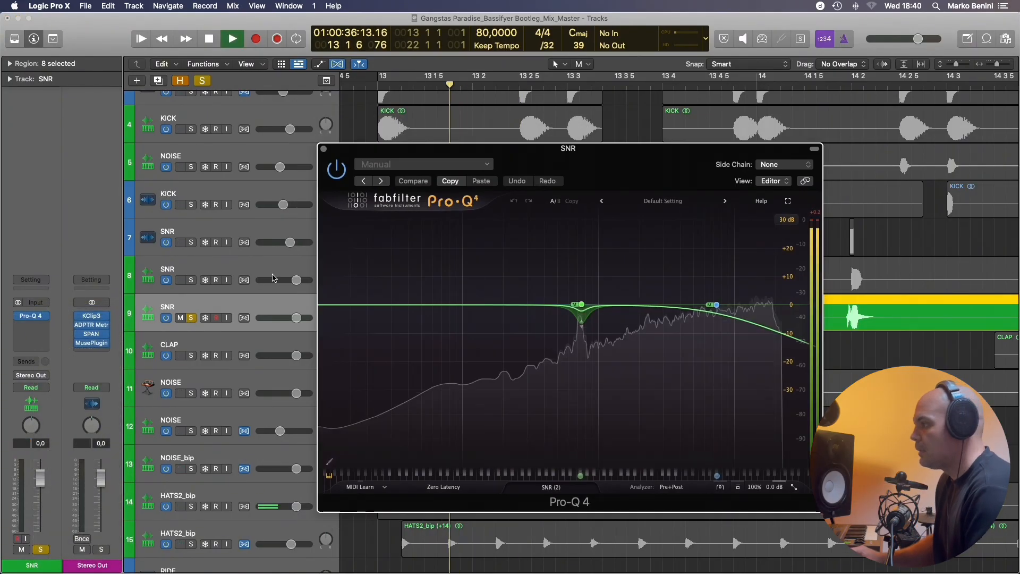
pyautogui.press('space')
# Compare the snare layers on tracks 8 and 9 by soloing and playing each from just before beat 13 2.
pyautogui.moveTo(594, 156); pyautogui.dragTo(641, 397)
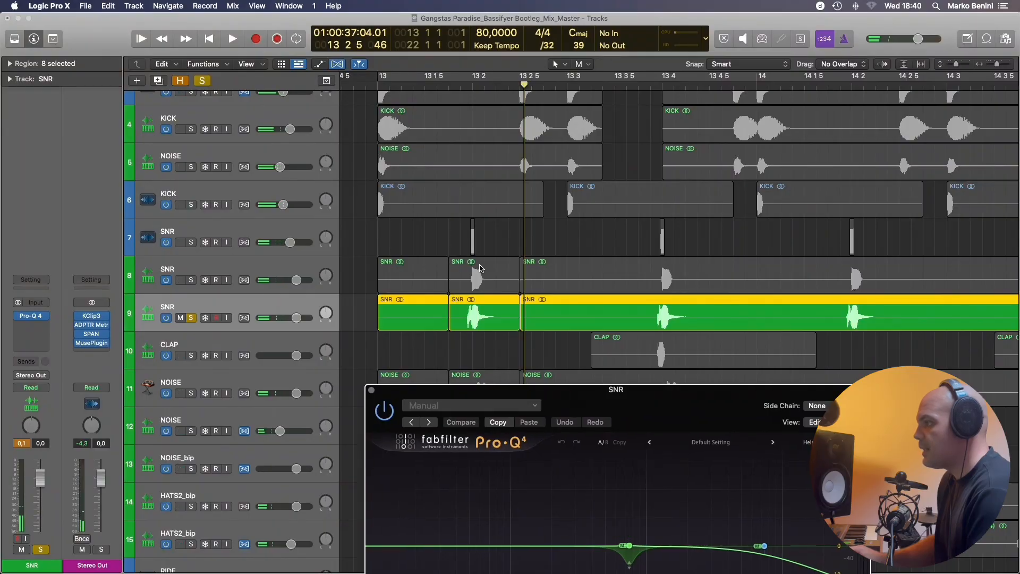
pyautogui.click(461, 87)
pyautogui.click(197, 290)
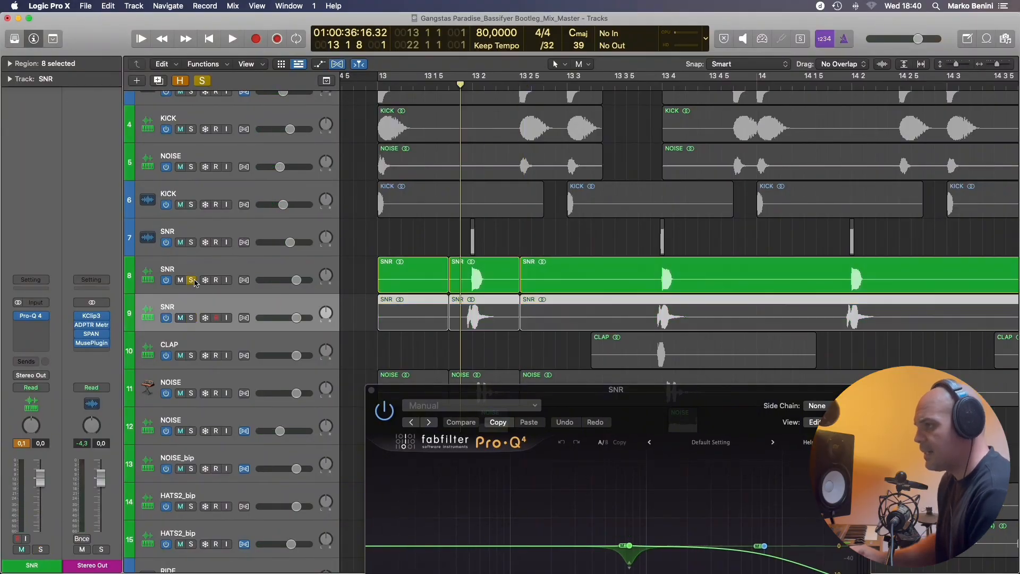
pyautogui.press('space')
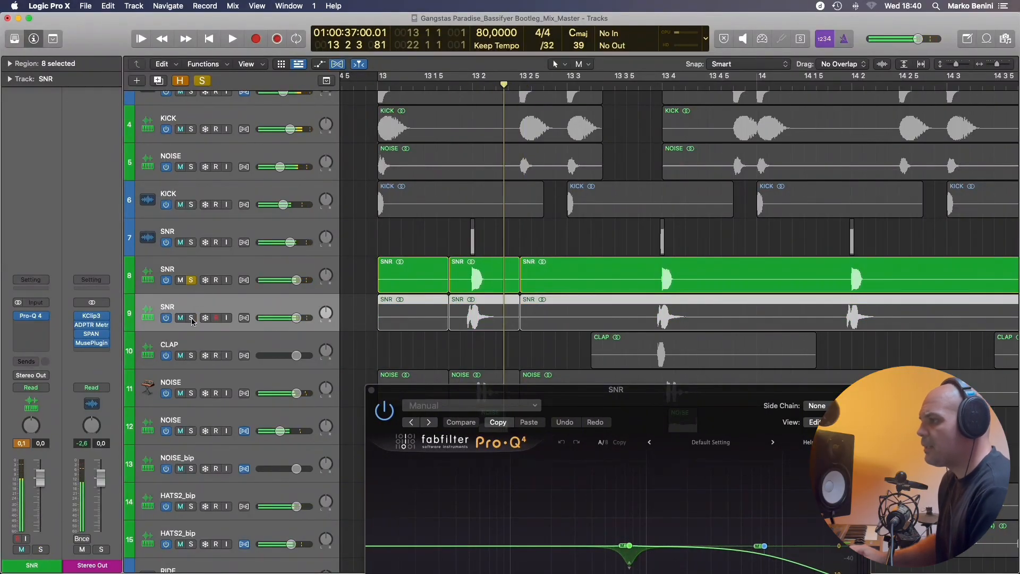
pyautogui.click(191, 318)
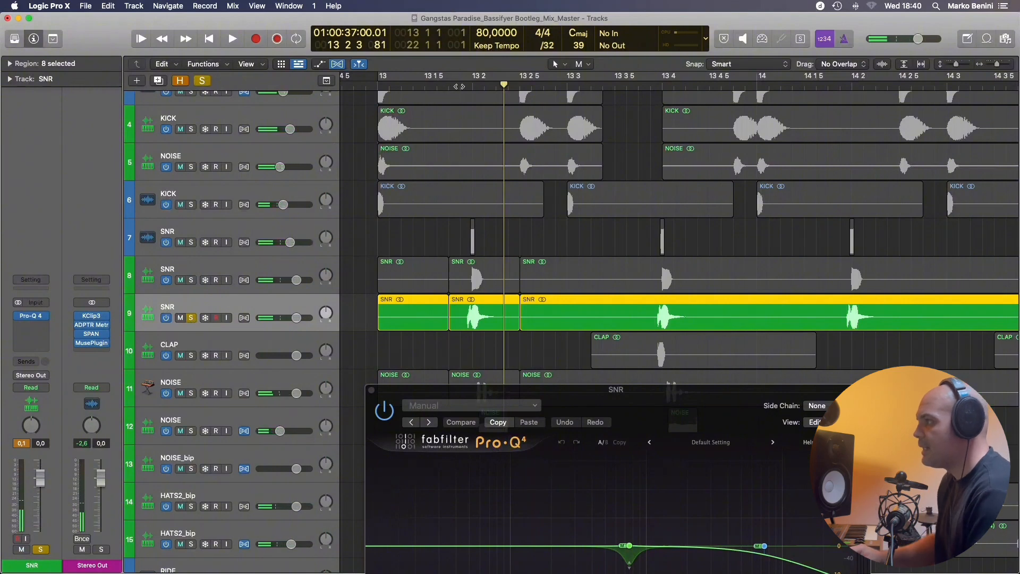
pyautogui.press('space')
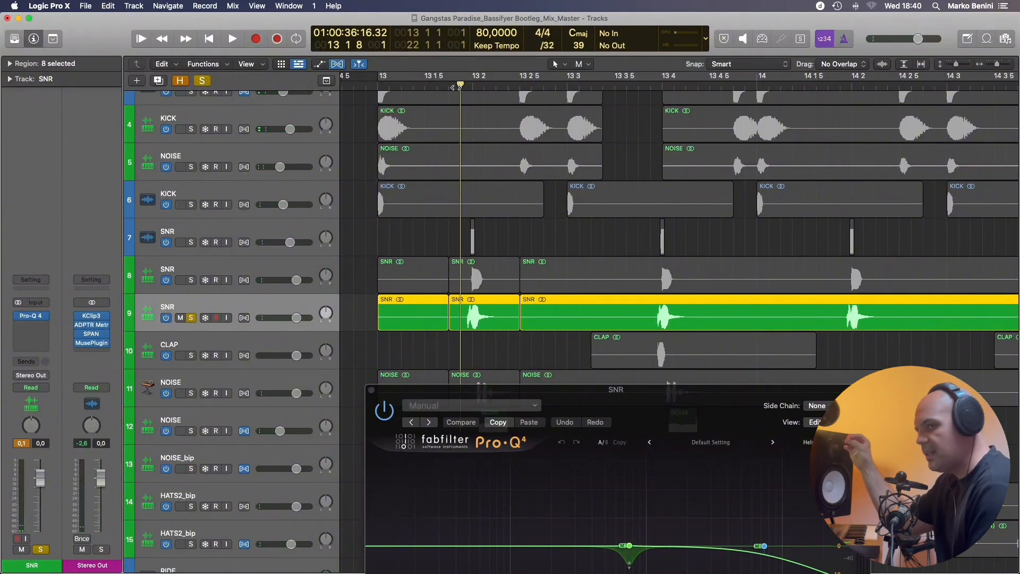
pyautogui.press('space')
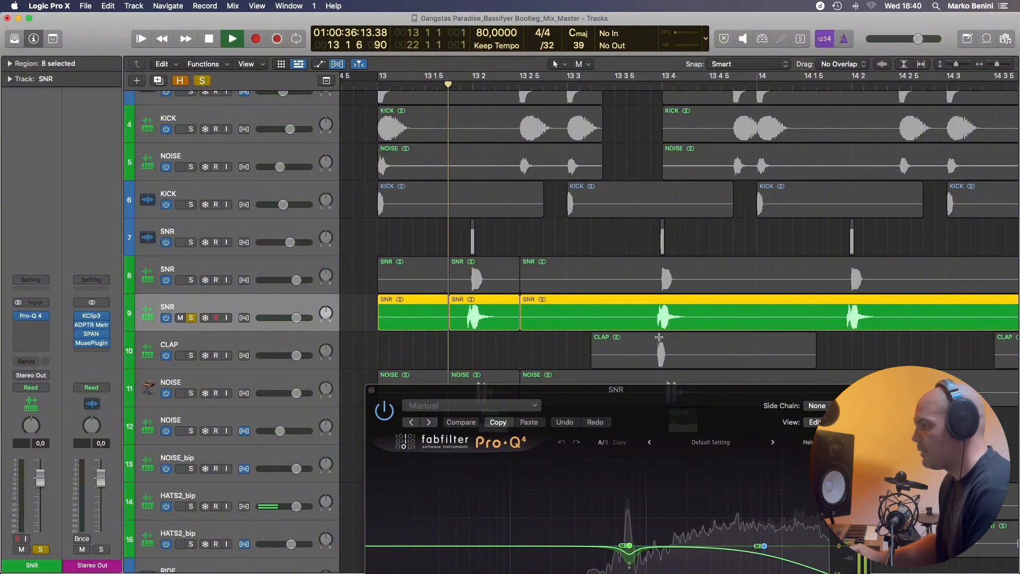
# Examine the 750 Hz mid bell band and the 7333.5 Hz high cut in the track 9 SNR's Pro-Q 4.
pyautogui.moveTo(662, 412); pyautogui.dragTo(627, 161)
pyautogui.press('space')
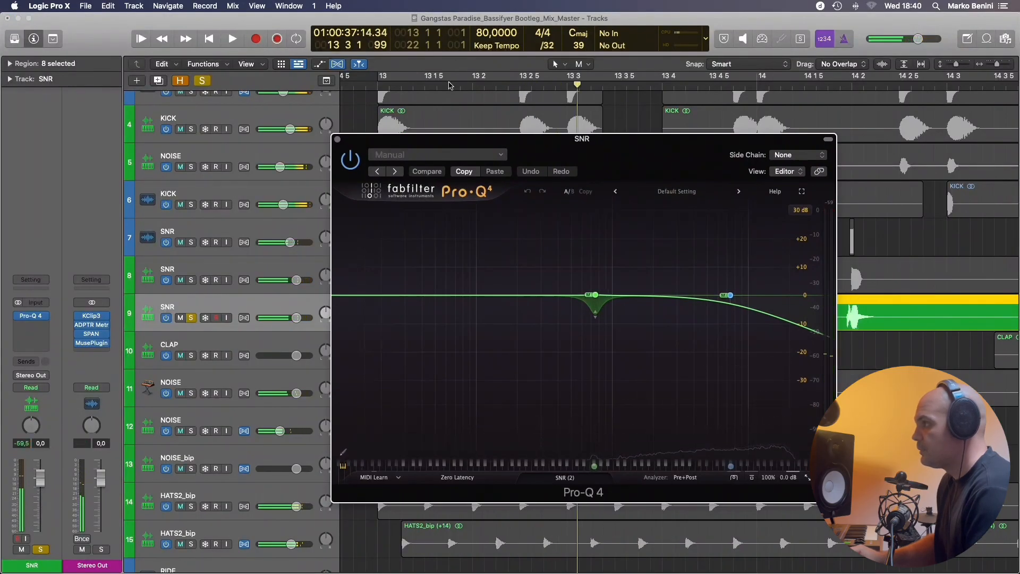
pyautogui.press('space')
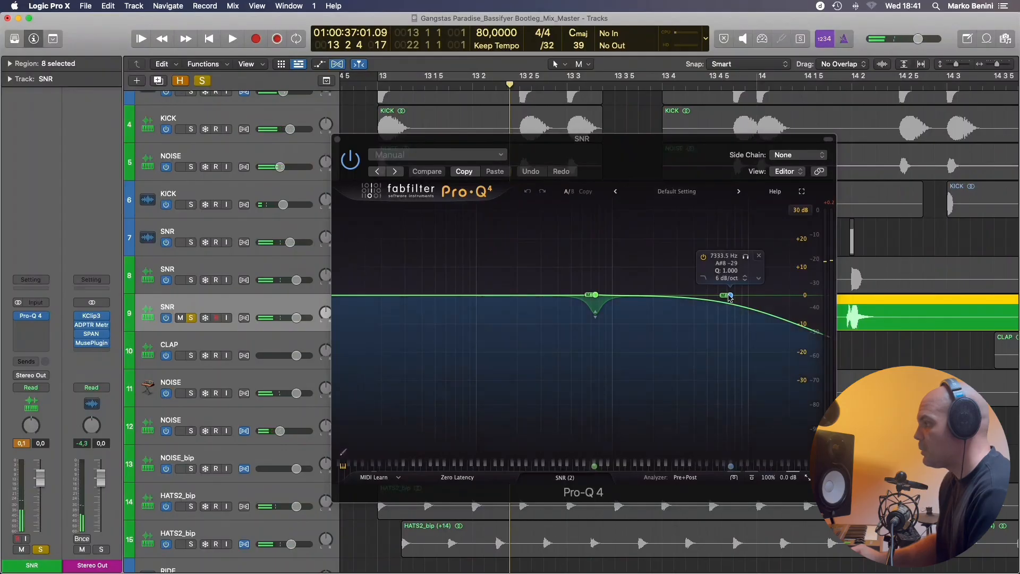
pyautogui.click(595, 296)
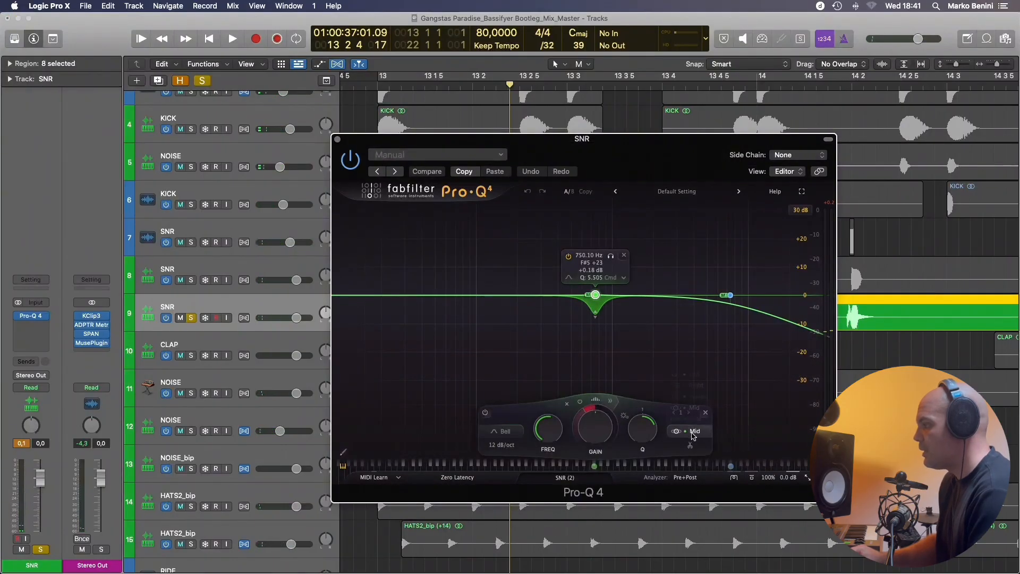
pyautogui.moveTo(592, 316)
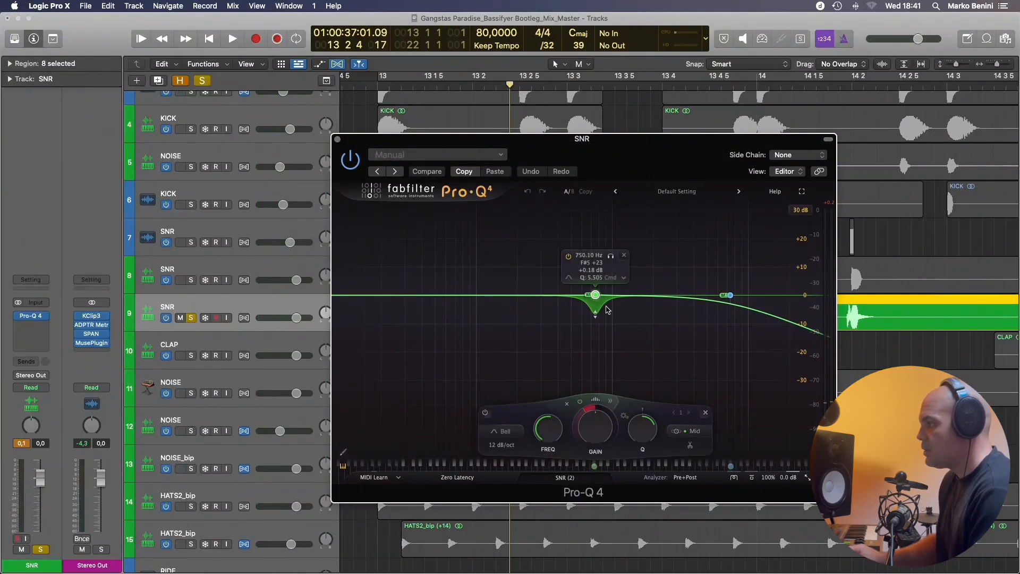
pyautogui.click(452, 87)
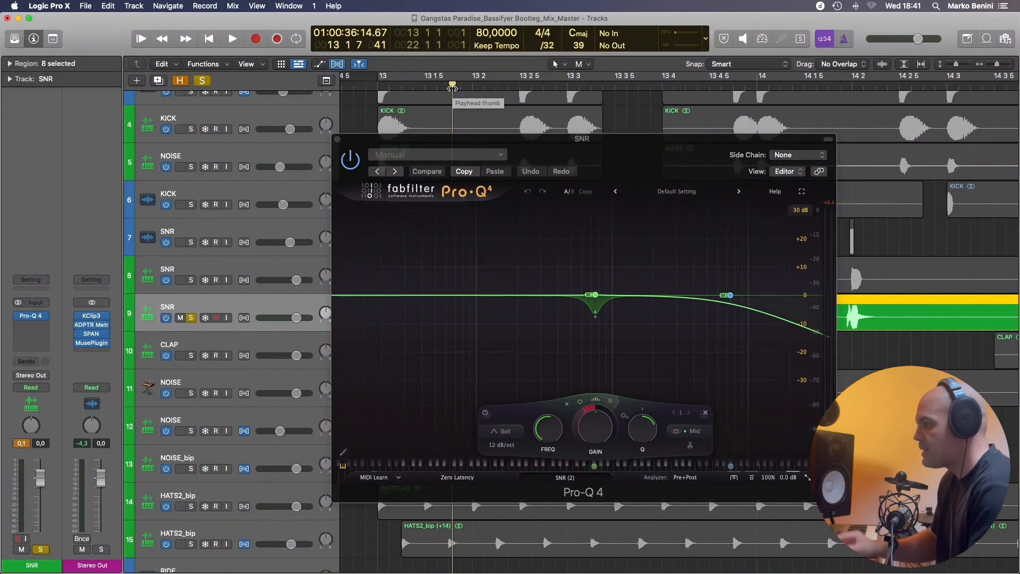
pyautogui.moveTo(732, 301)
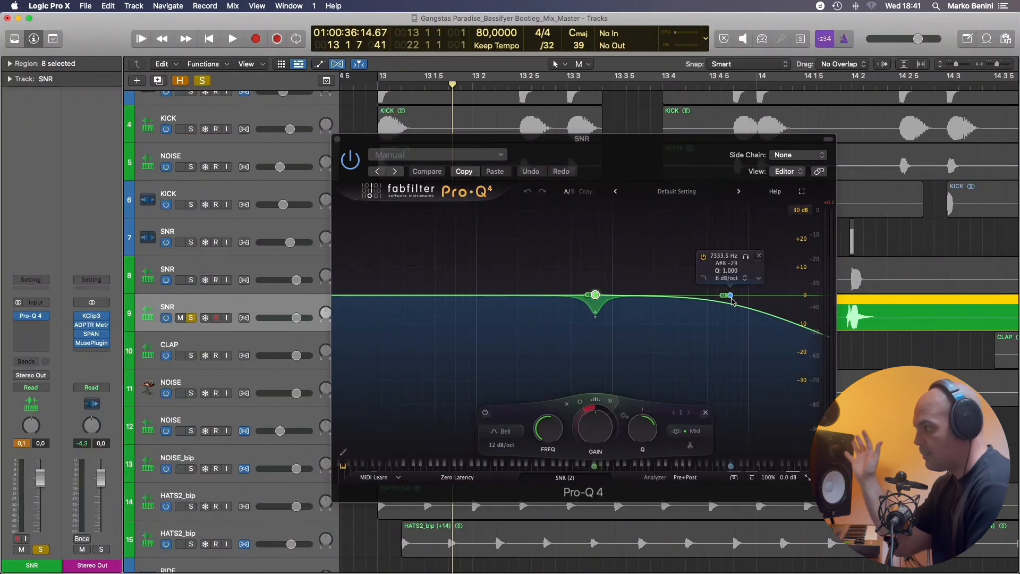
# Compare the track 9 SNR with Pro-Q 4 active and bypassed during playback, and close the plug-in window.
pyautogui.moveTo(367, 152); pyautogui.dragTo(579, 153)
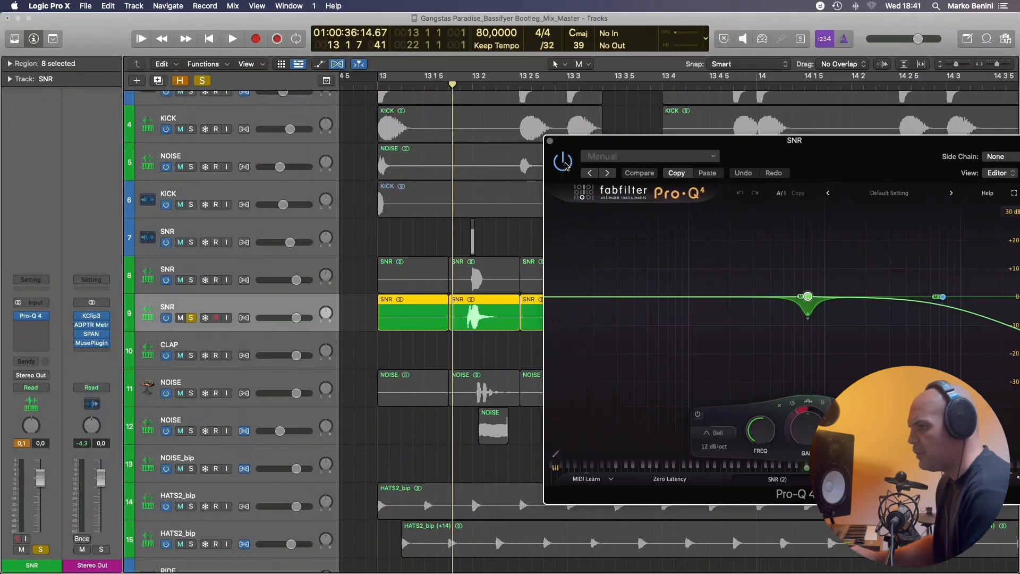
pyautogui.press('space')
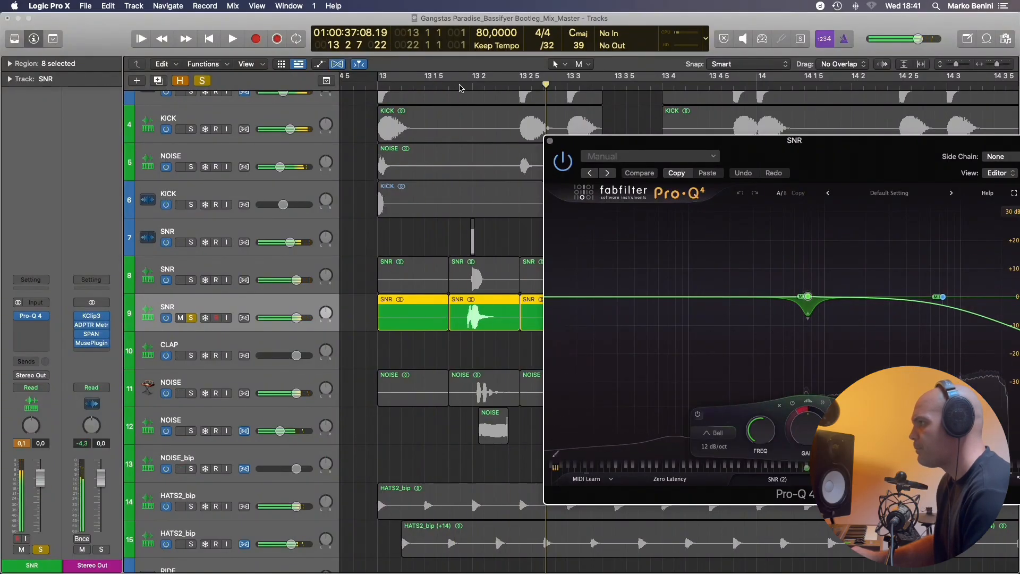
pyautogui.press('space')
pyautogui.click(562, 163)
pyautogui.press('space')
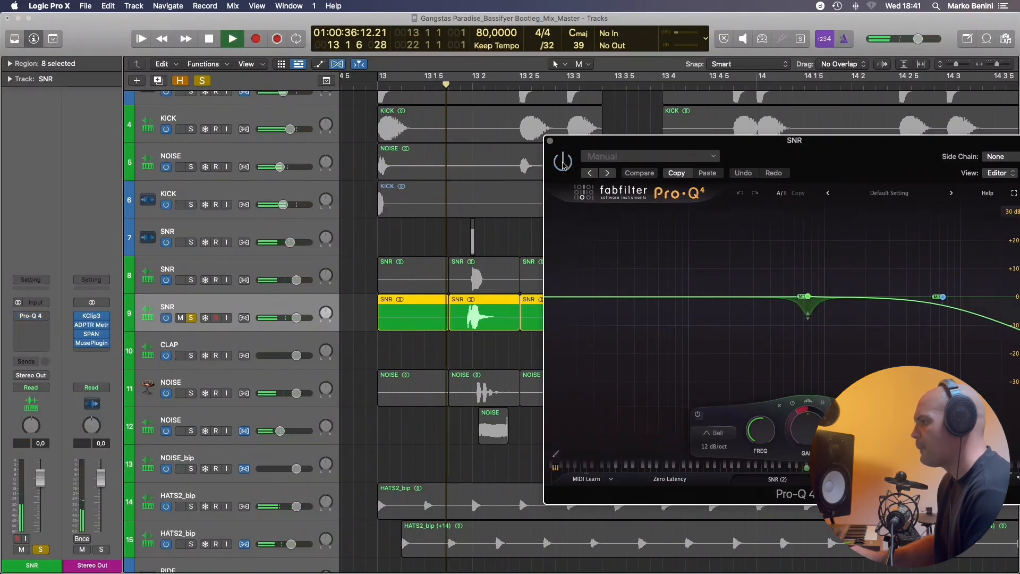
pyautogui.press('space')
pyautogui.click(550, 141)
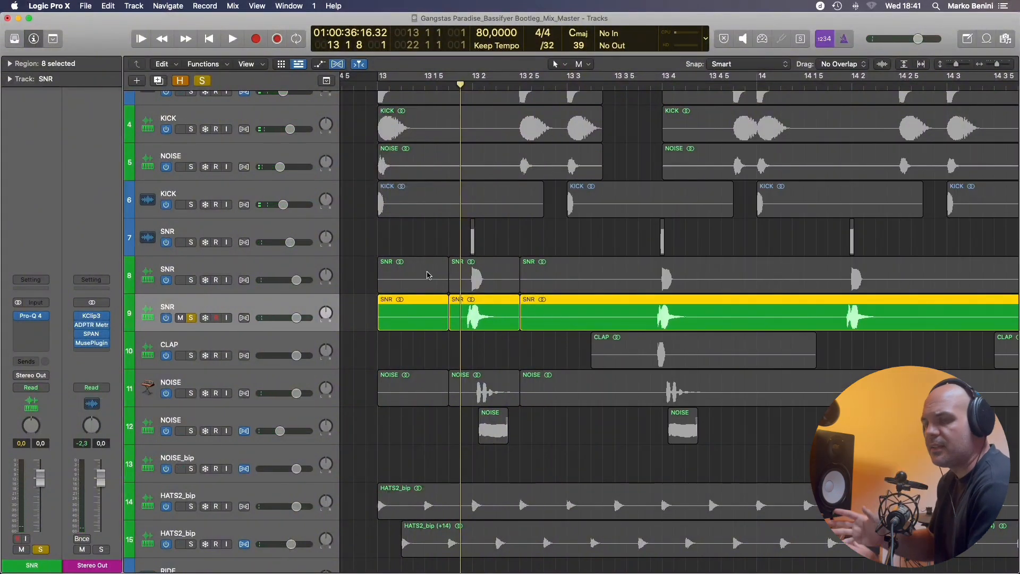
# Move the NOISE track directly below the CLAP to above it, and play NOISE soloed.
pyautogui.click(249, 354)
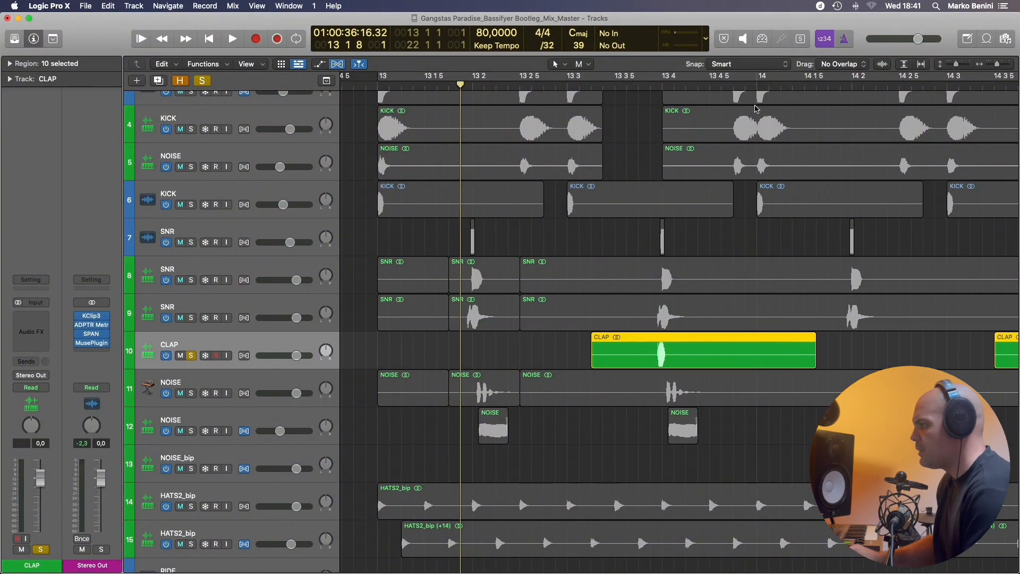
pyautogui.moveTo(233, 381); pyautogui.dragTo(197, 353)
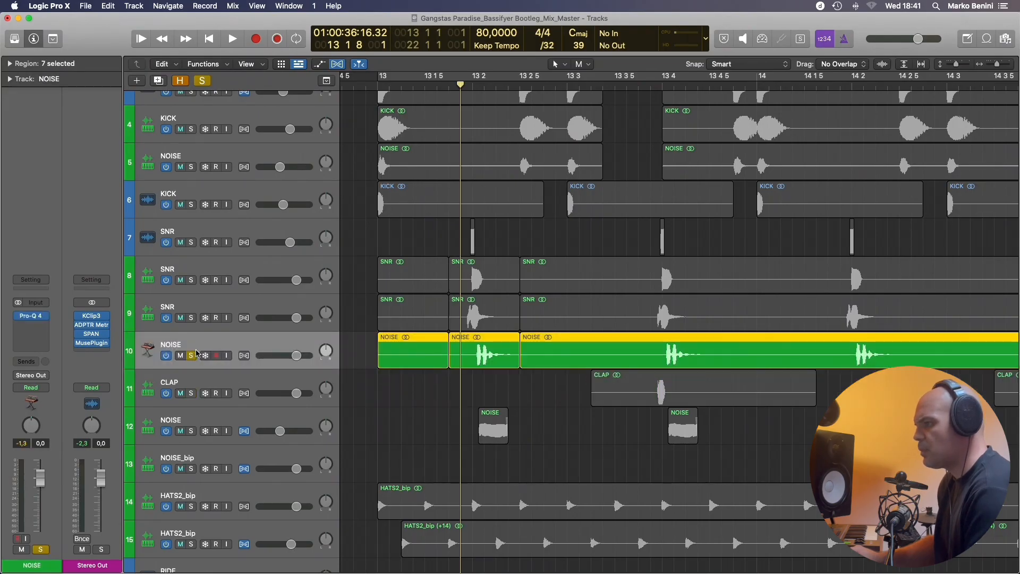
pyautogui.press('space')
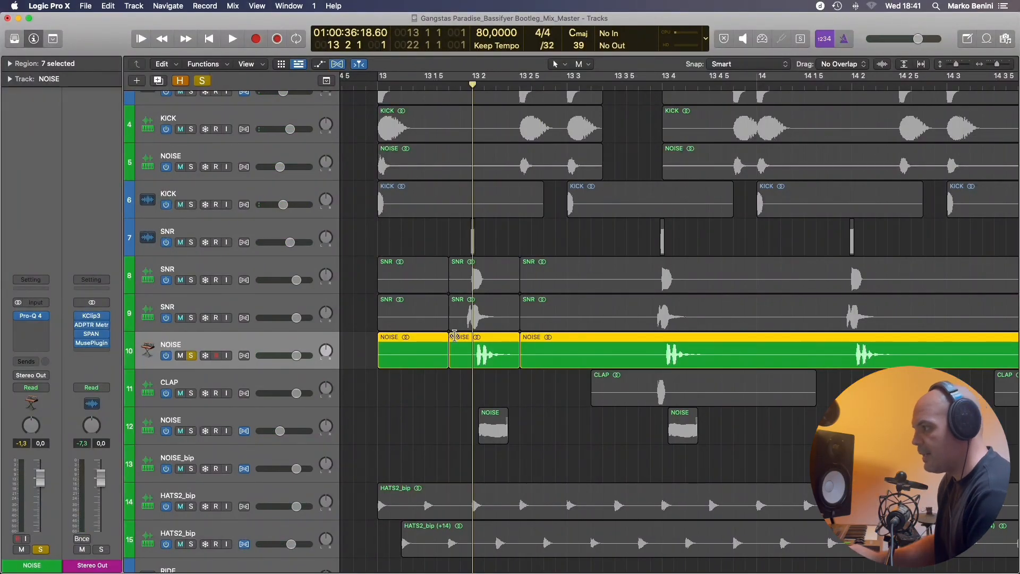
pyautogui.press('space')
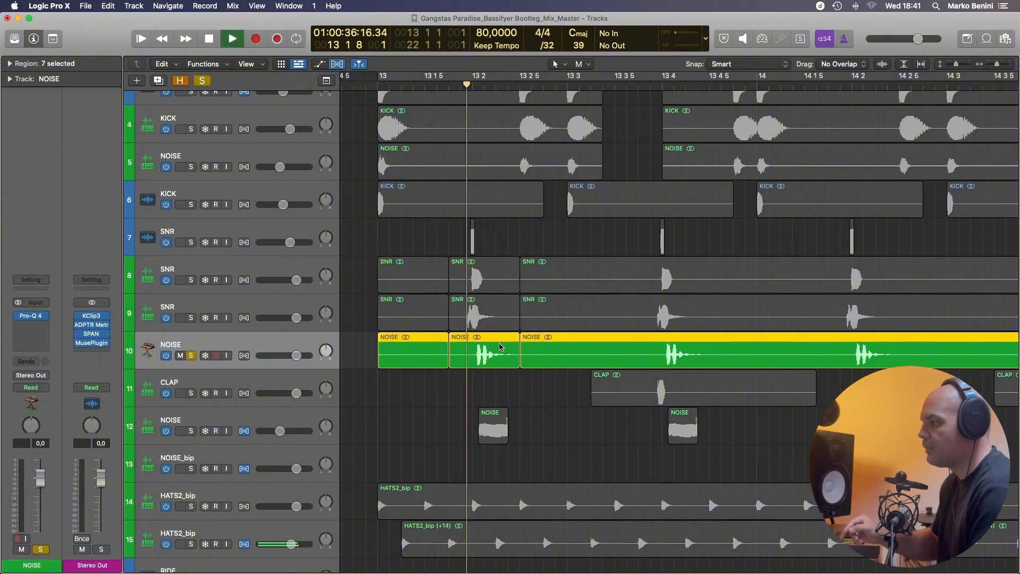
pyautogui.press('space')
# Examine the low cut in the Pro-Q 4 on the track 10 NOISE and play the layer.
pyautogui.click(31, 316)
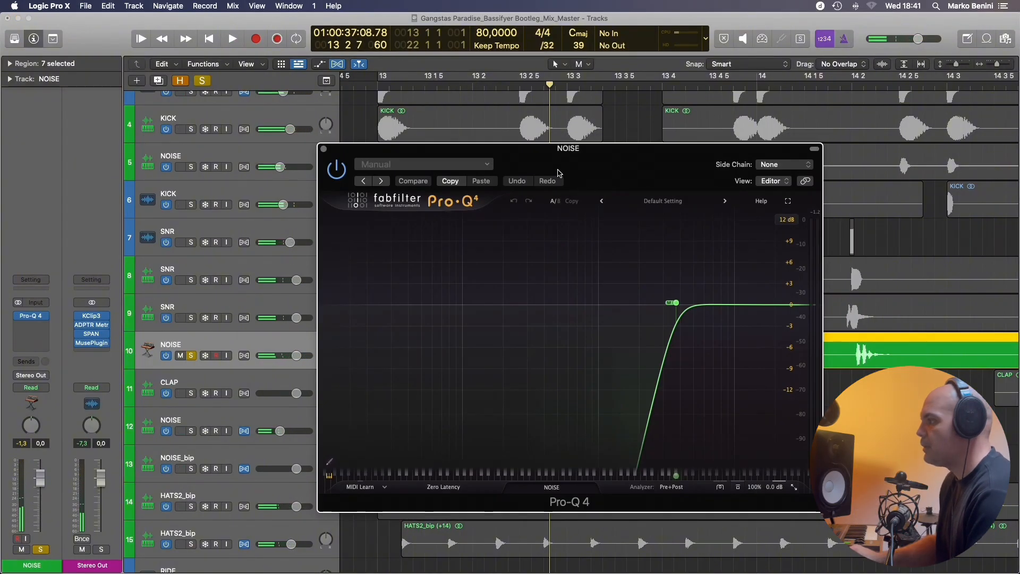
pyautogui.moveTo(559, 173); pyautogui.dragTo(781, 135)
pyautogui.click(459, 86)
pyautogui.moveTo(901, 269)
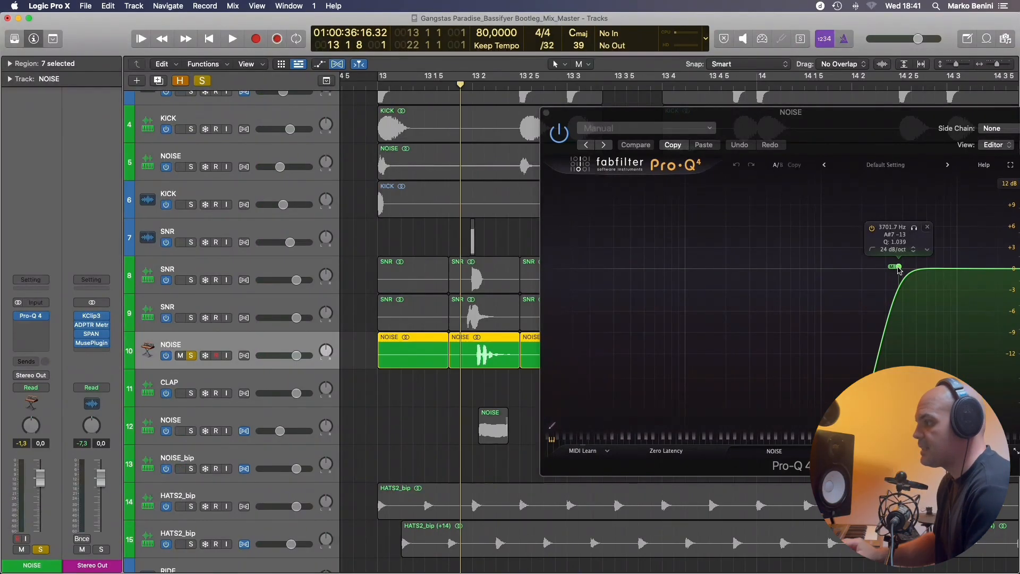
pyautogui.press('space')
pyautogui.press('space')
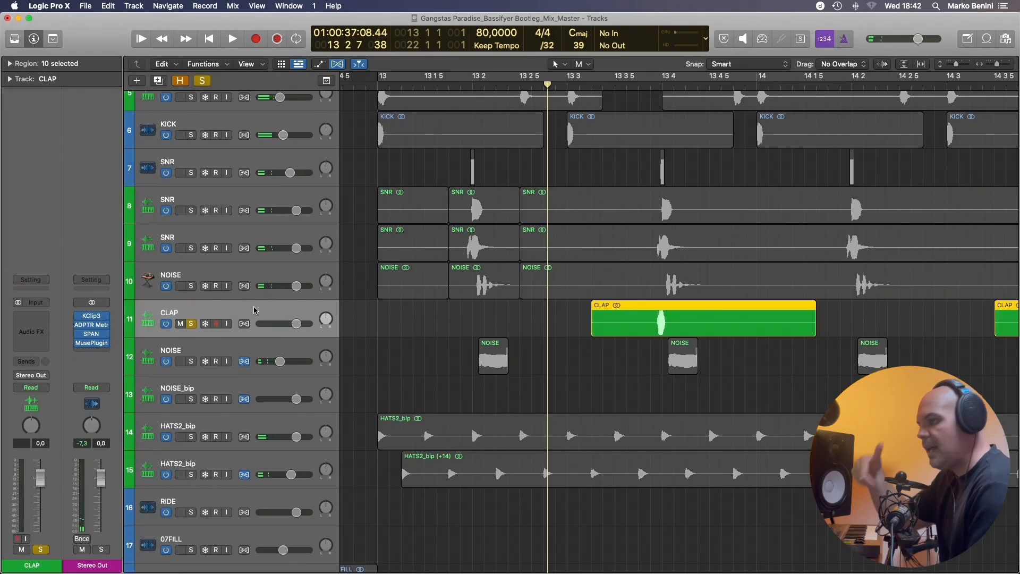
# Play the soloed CLAP on track 11 from just before its hit at beat 13 4.
pyautogui.click(650, 84)
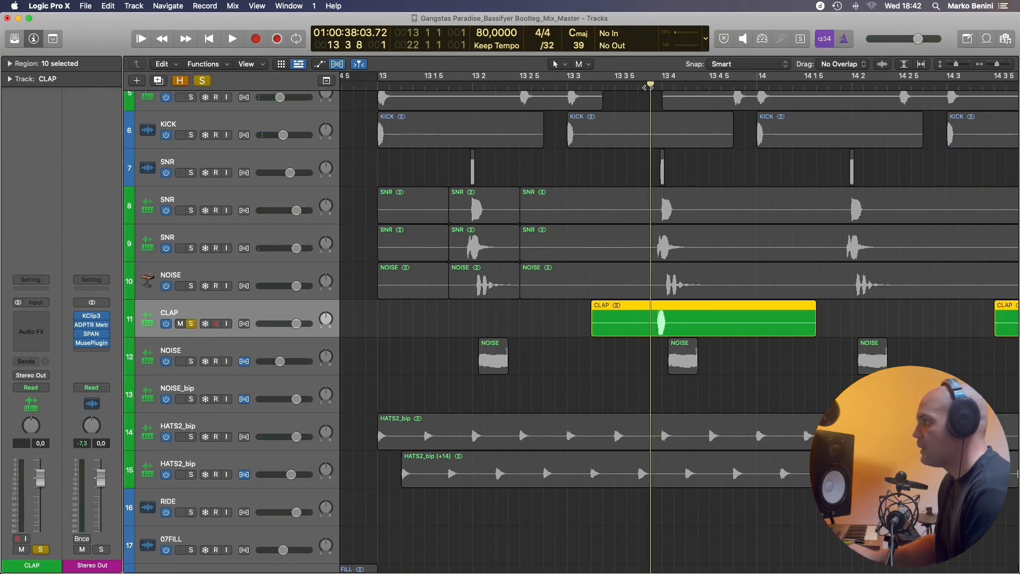
pyautogui.press('space')
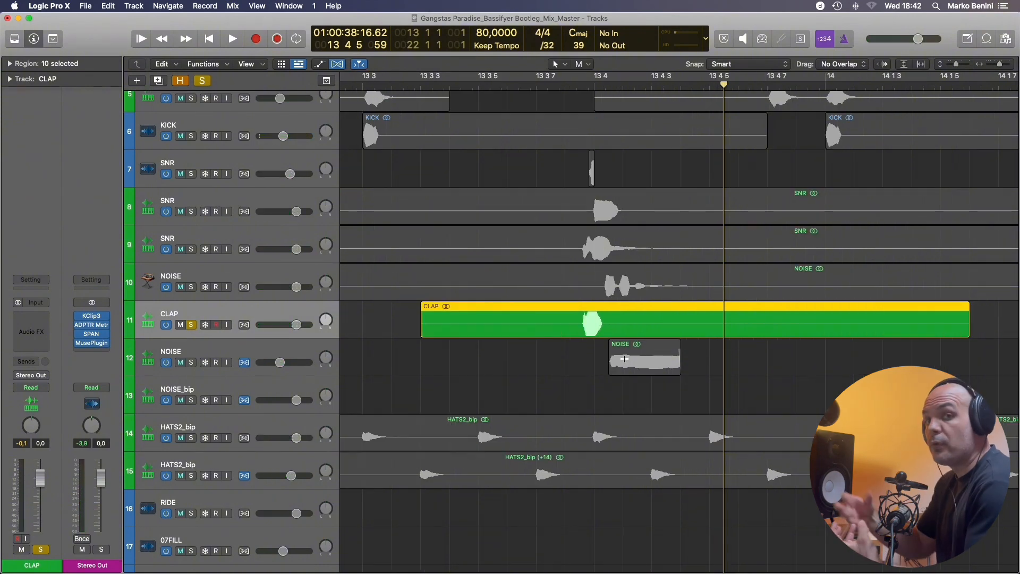
pyautogui.hscroll(-1, 629, 361)
pyautogui.hscroll(-4, 629, 360)
# Solo only the NOISE on track 12 and place the playhead just before beat 13 2.
pyautogui.keyDown('alt'); pyautogui.click(191, 362); pyautogui.keyUp('alt')
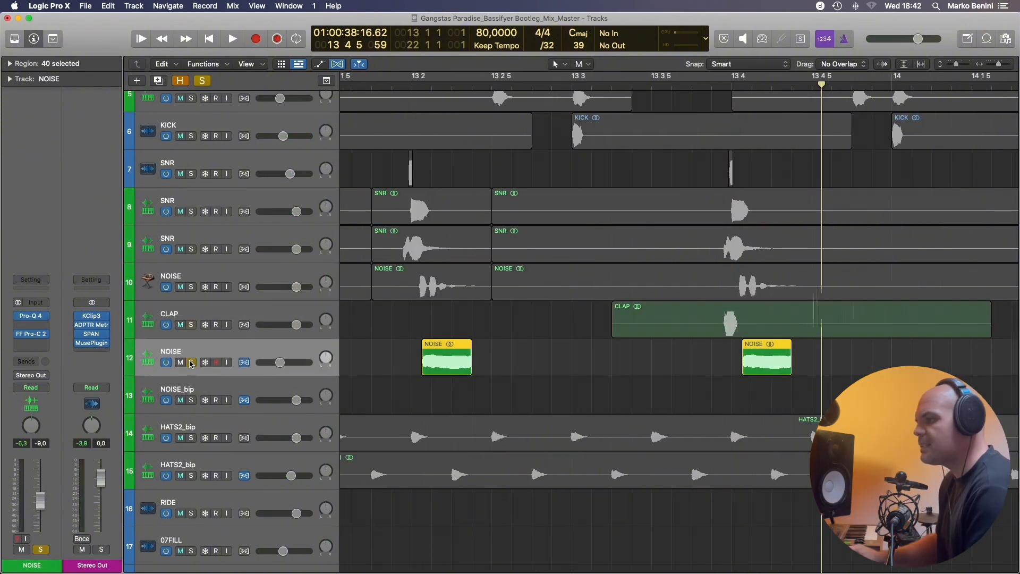
pyautogui.hscroll(-2, 440, 358)
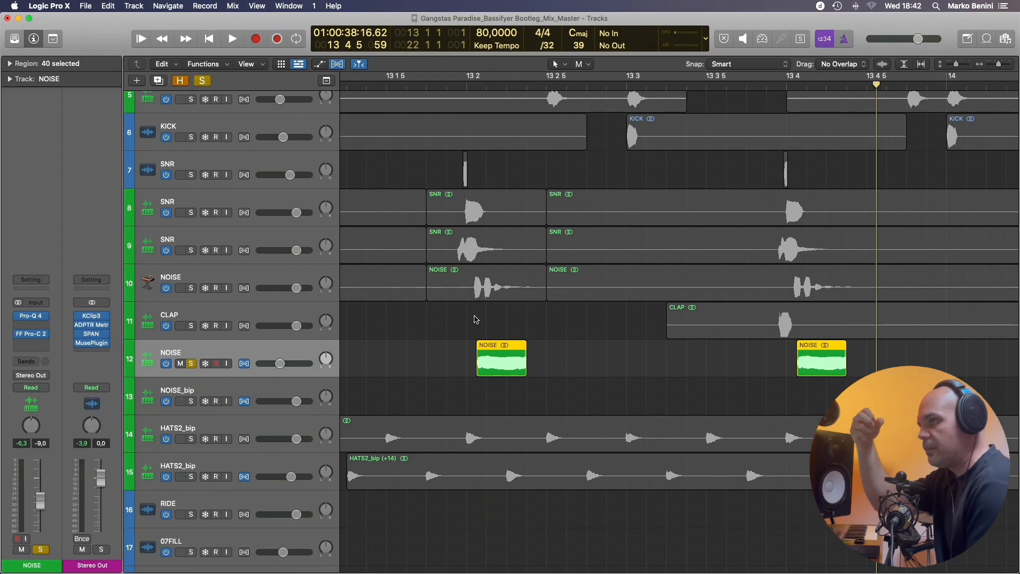
pyautogui.click(498, 86)
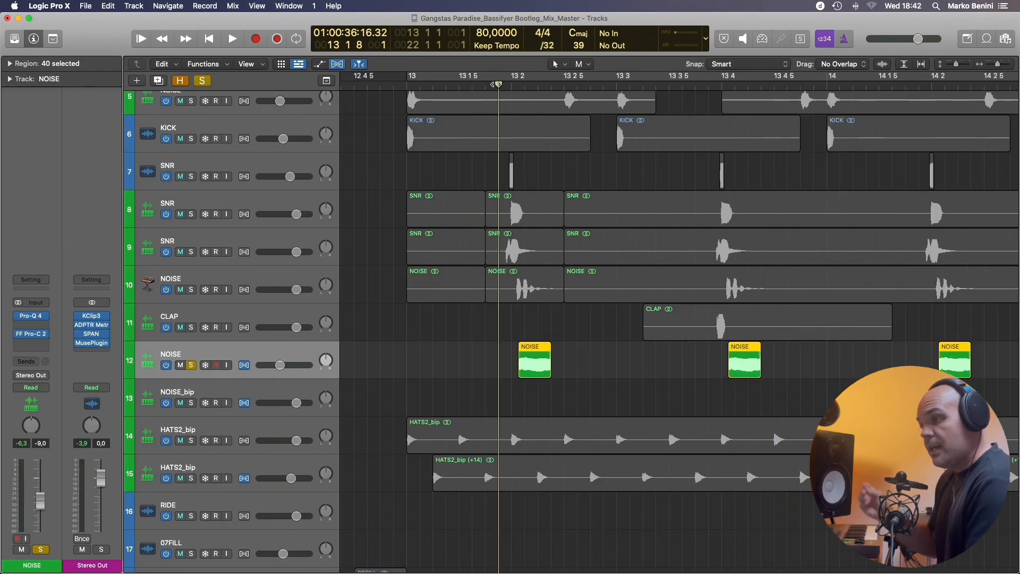
# Solo only the SNR on track 8, examine its spectrum peaks in Pro-Q 4 during playback, and close the plug-in.
pyautogui.keyDown('alt'); pyautogui.click(190, 214); pyautogui.keyUp('alt')
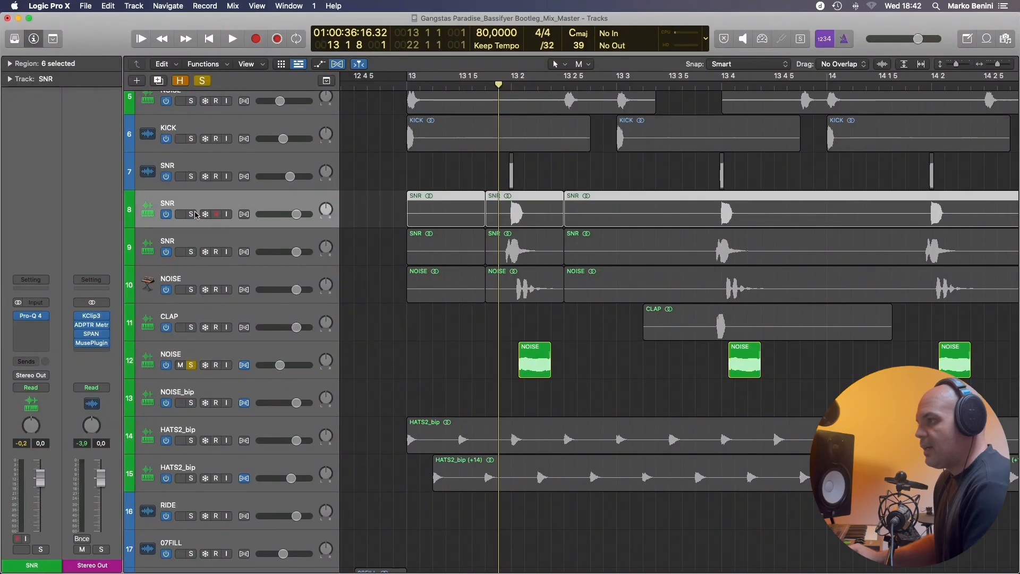
pyautogui.click(28, 319)
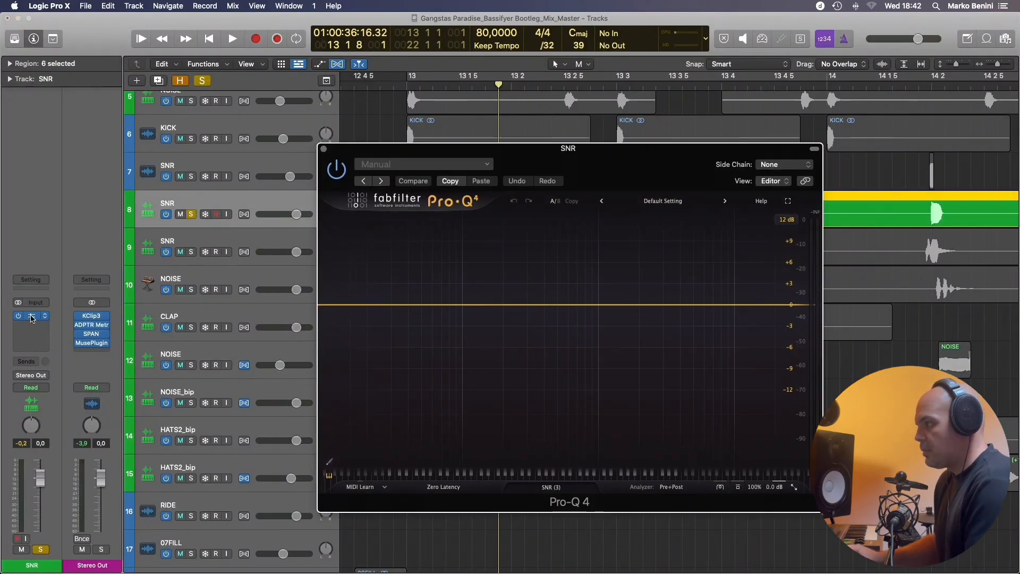
pyautogui.press('space')
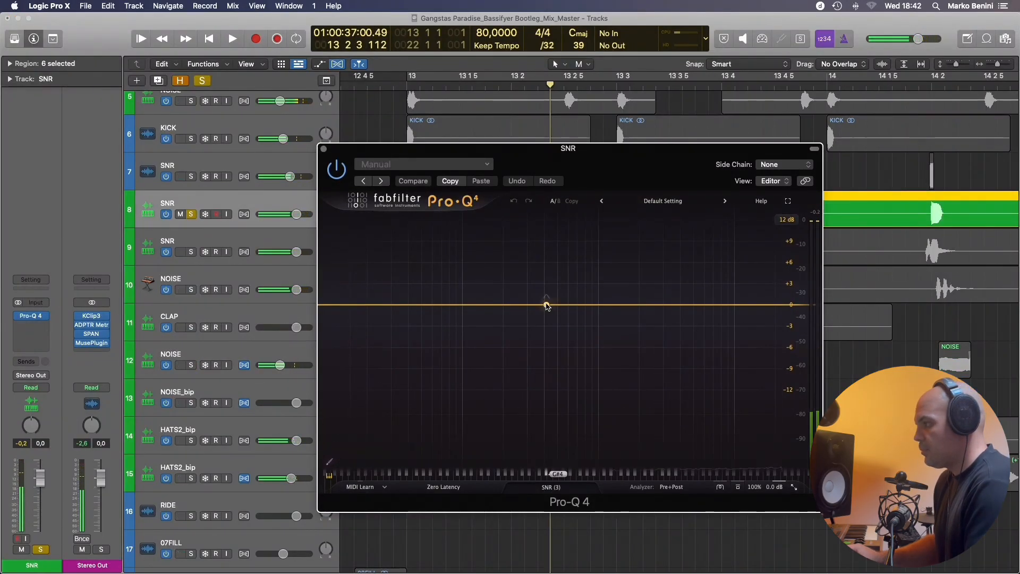
pyautogui.press('space')
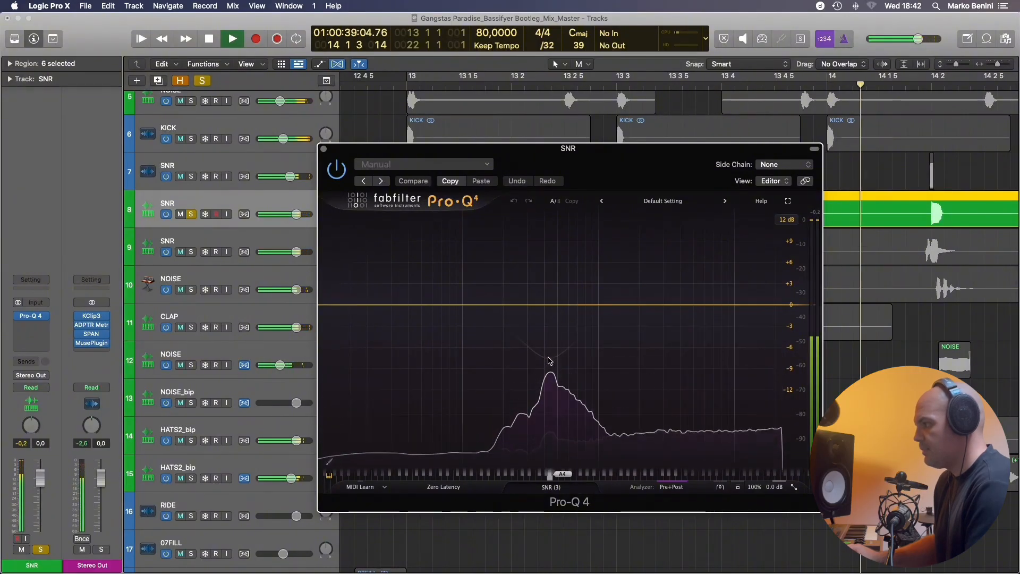
pyautogui.moveTo(549, 360)
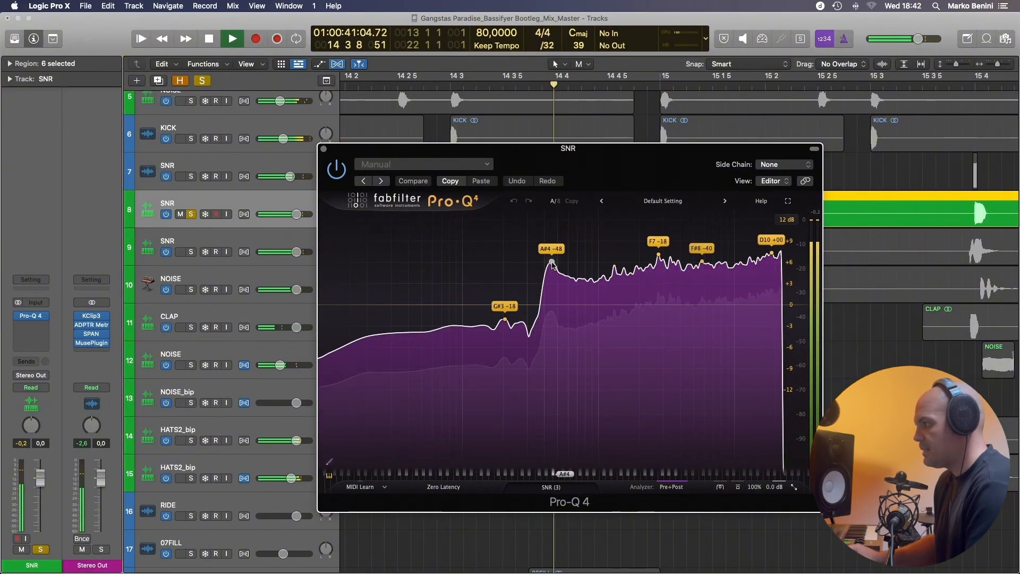
pyautogui.click(324, 148)
pyautogui.press('space')
# Solo only the NOISE on track 12 and open its Pro-Q 4.
pyautogui.hscroll(-10, 543, 287)
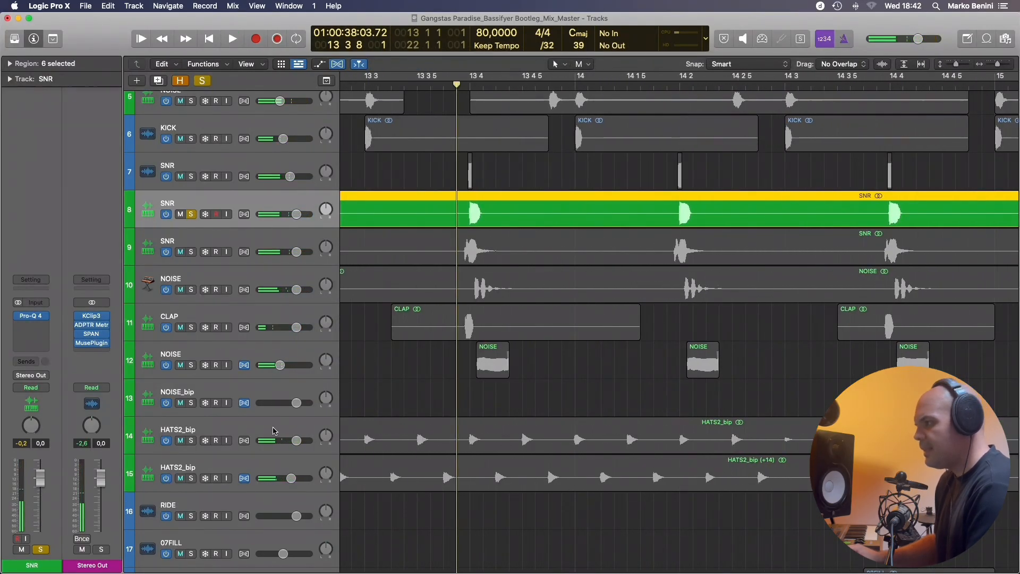
pyautogui.click(201, 355)
pyautogui.keyDown('alt'); pyautogui.click(190, 365); pyautogui.keyUp('alt')
pyautogui.click(31, 316)
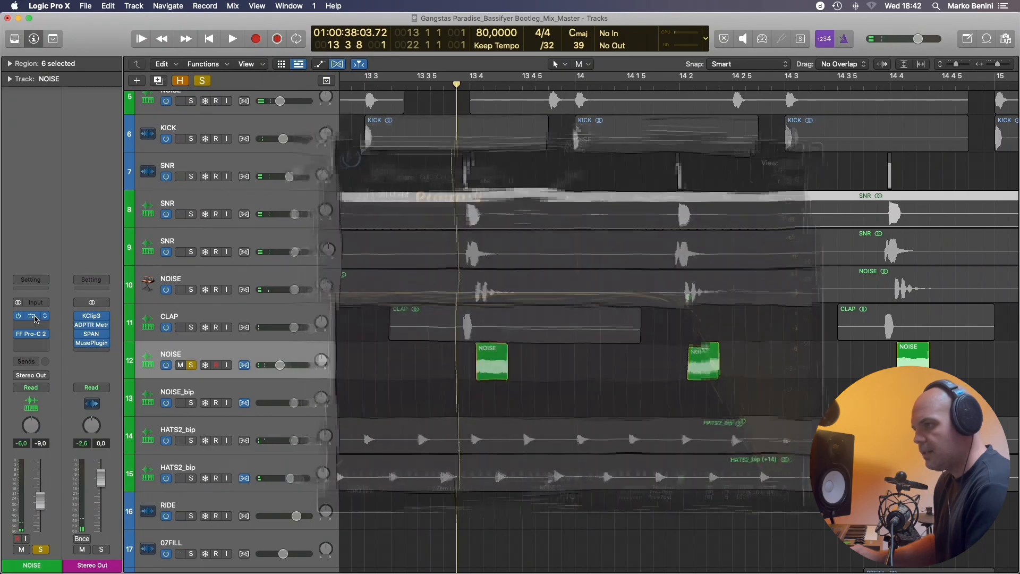
# Play the soloed NOISE on track 12, examine its spectrum peaks in Pro-Q 4, and close the plug-in.
pyautogui.moveTo(551, 165); pyautogui.dragTo(755, 156)
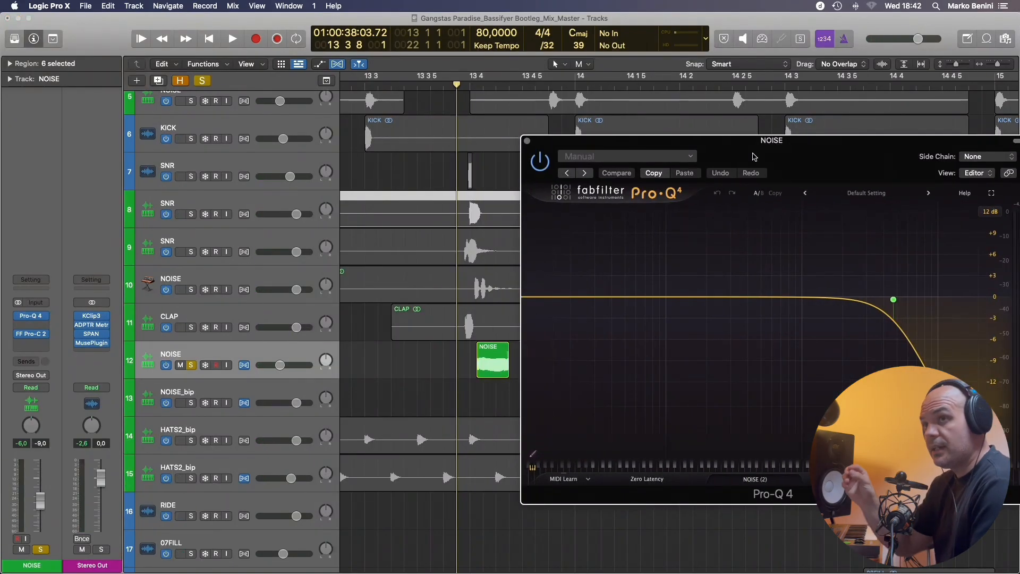
pyautogui.press('space')
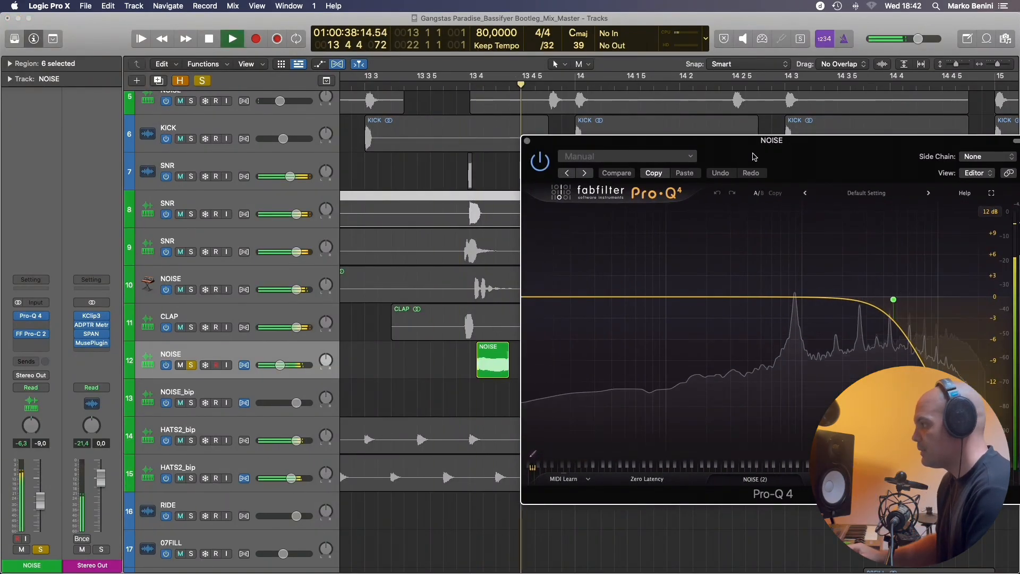
pyautogui.press('space')
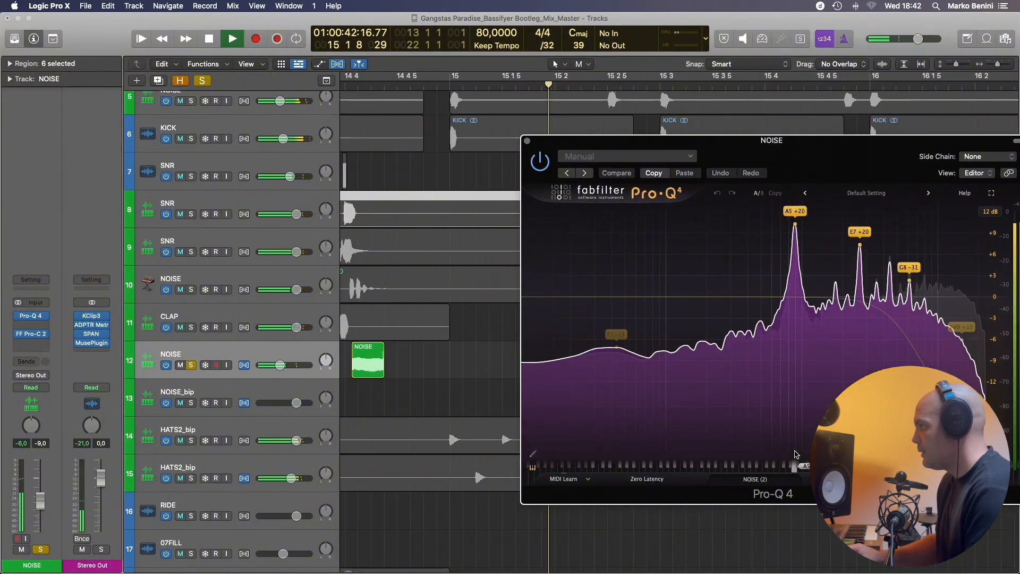
pyautogui.press('space')
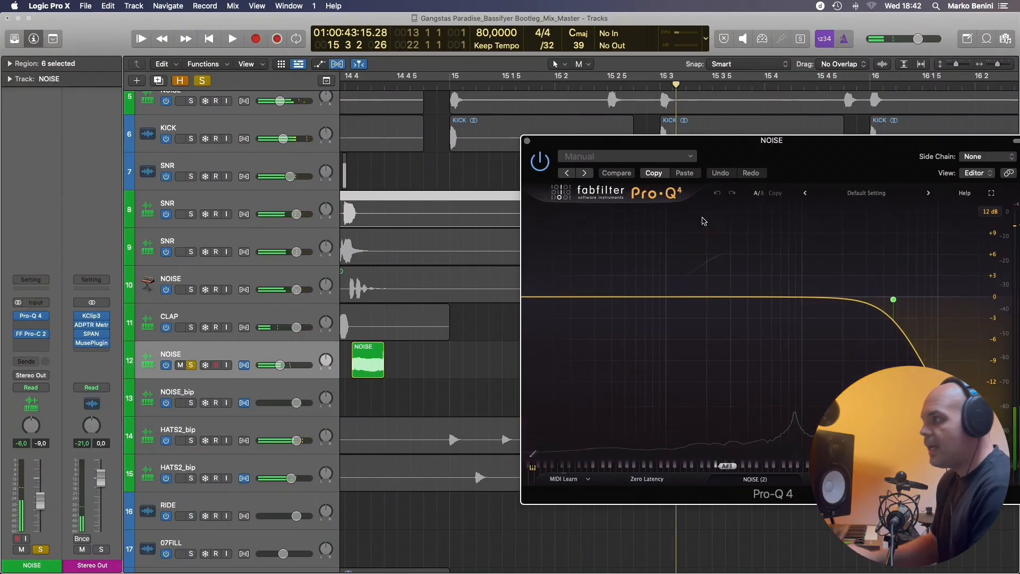
pyautogui.click(527, 140)
# Replay the NOISE on track 12 from position 13 2 with Pro-Q 4 open, then close the plug-in.
pyautogui.hscroll(-10, 548, 171)
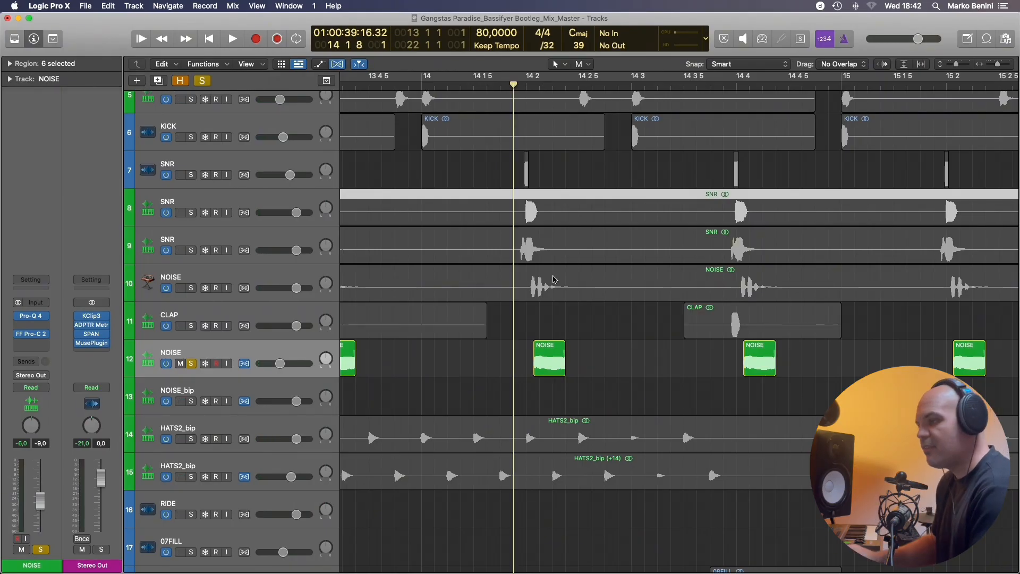
pyautogui.click(33, 317)
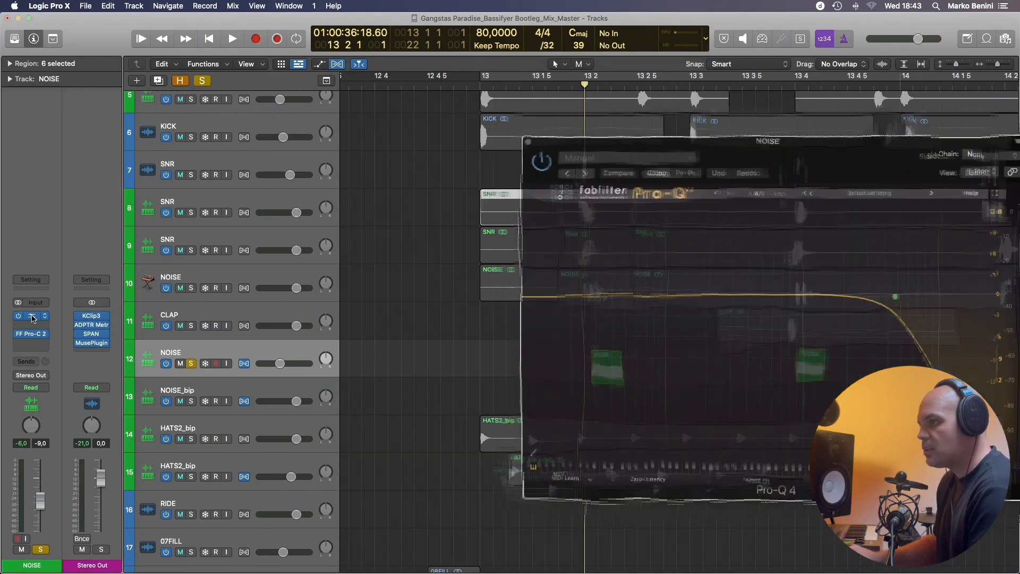
pyautogui.press('space')
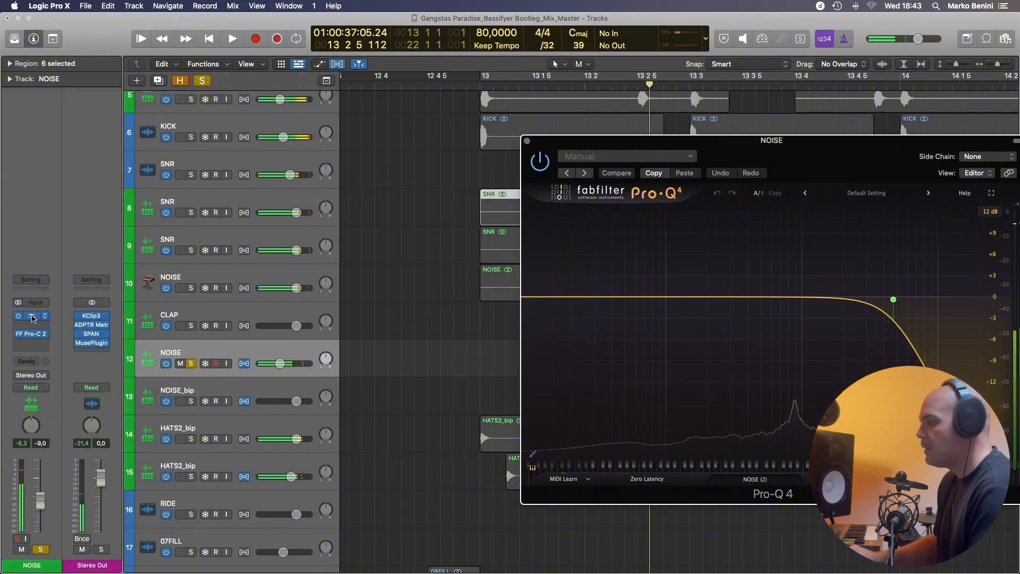
pyautogui.click(33, 317)
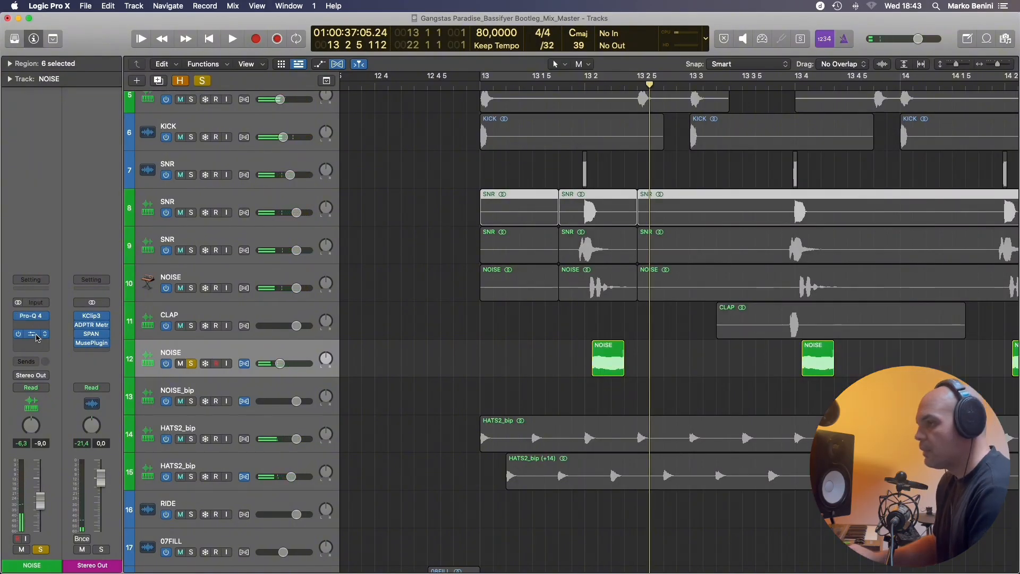
# Open Pro-C 2 on the NOISE track and examine its gain reduction during playback.
pyautogui.click(34, 335)
pyautogui.moveTo(578, 166); pyautogui.dragTo(844, 222)
pyautogui.press('space')
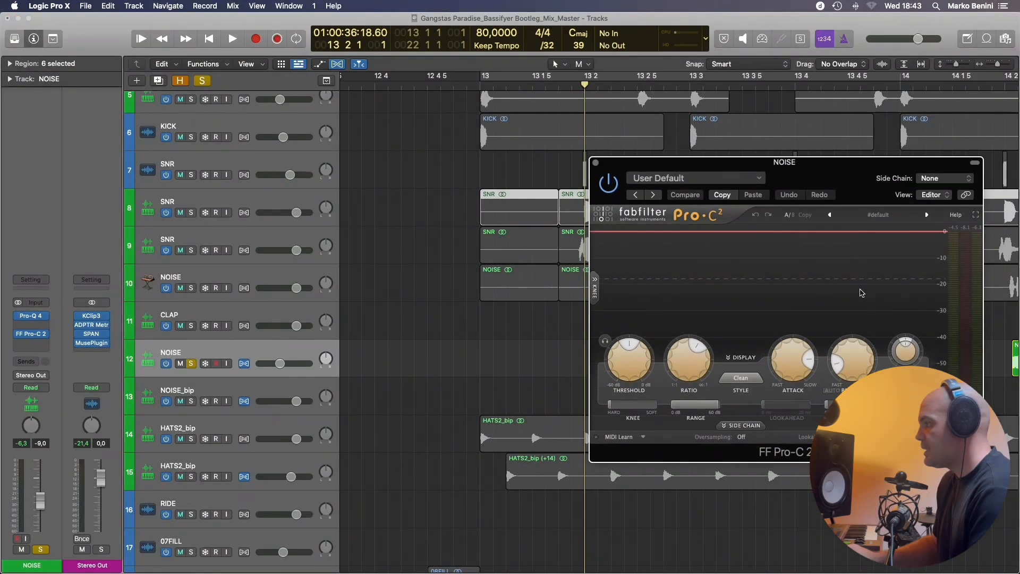
pyautogui.press('space')
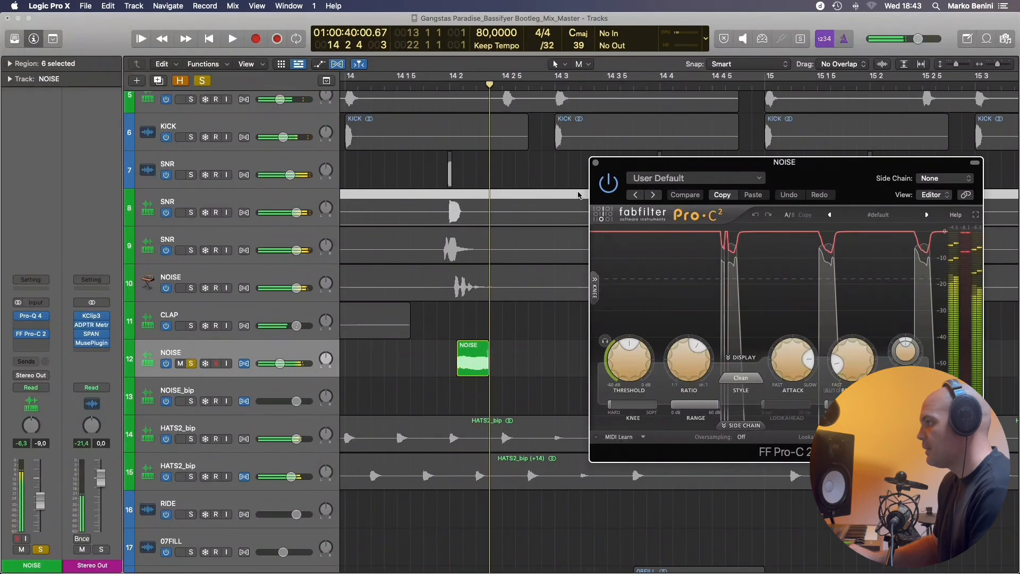
# Bypass Pro-C 2 during playback of the NOISE and re-enable it to compare the uncompressed sound.
pyautogui.click(607, 183)
pyautogui.press('space')
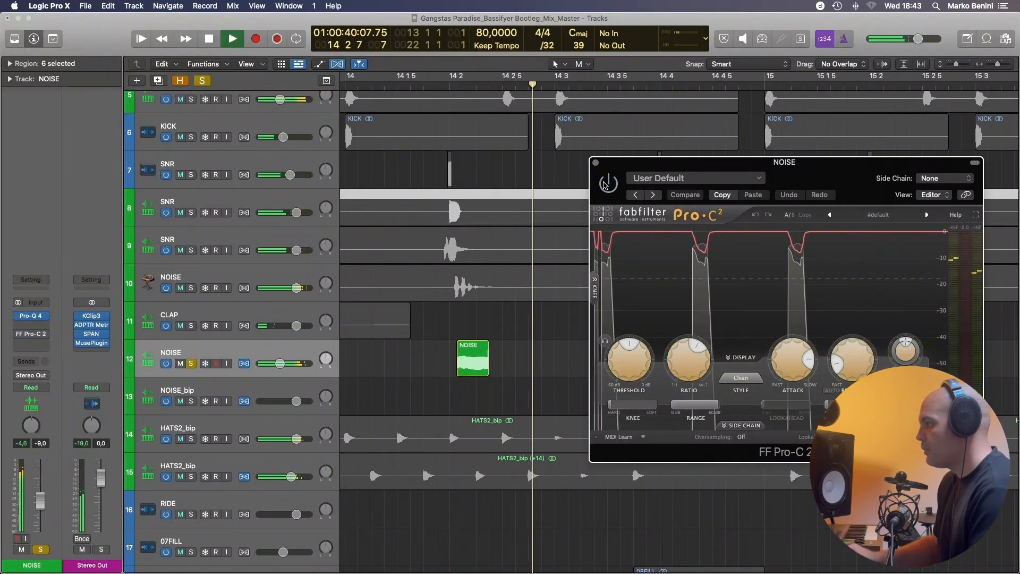
pyautogui.click(604, 183)
pyautogui.press('space')
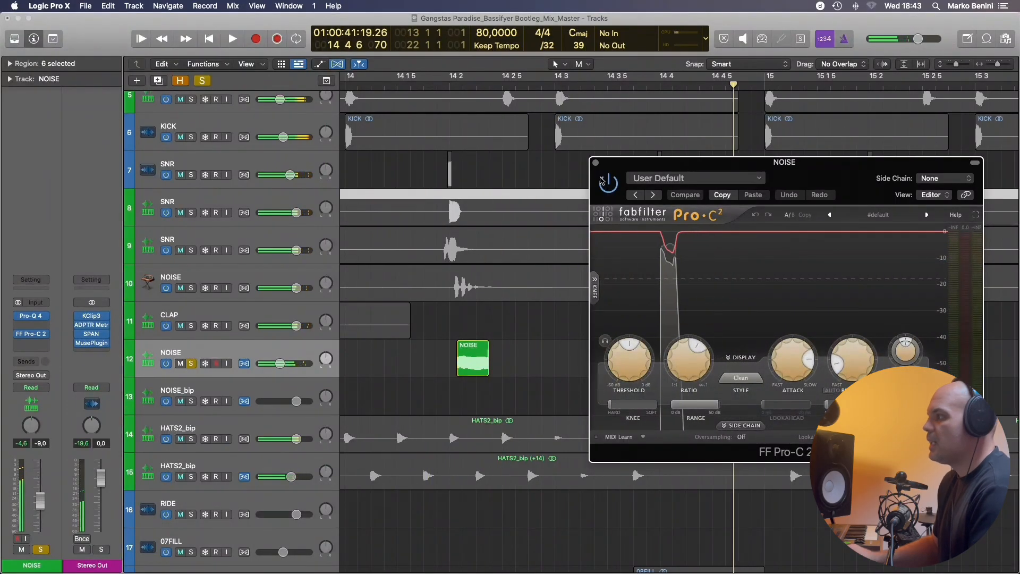
# Replay the soloed NOISE from position 13 2 with Pro-C 2 active, then hide the plug-in window.
pyautogui.moveTo(602, 181); pyautogui.dragTo(754, 165)
pyautogui.hscroll(-10, 616, 90)
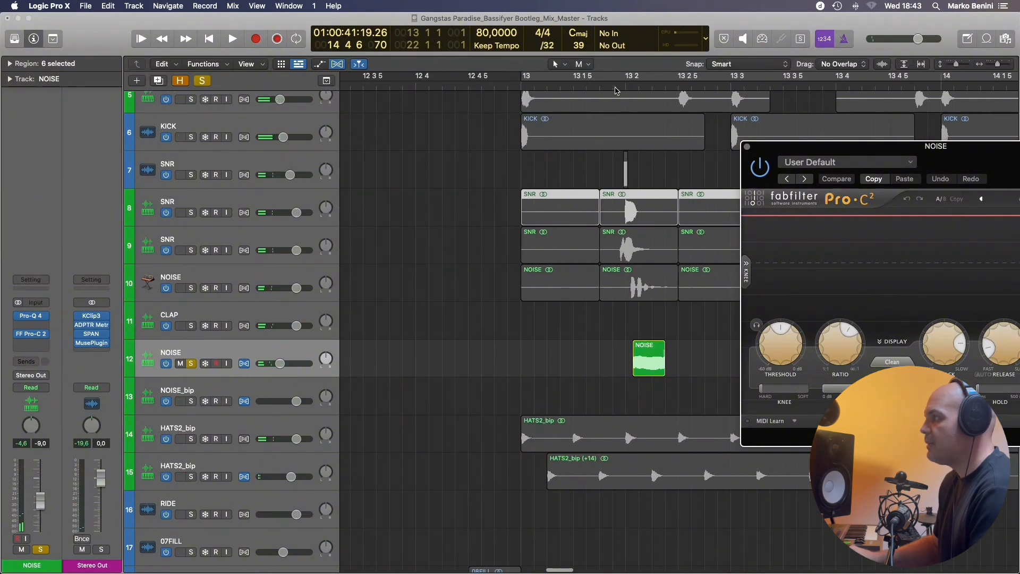
pyautogui.click(625, 79)
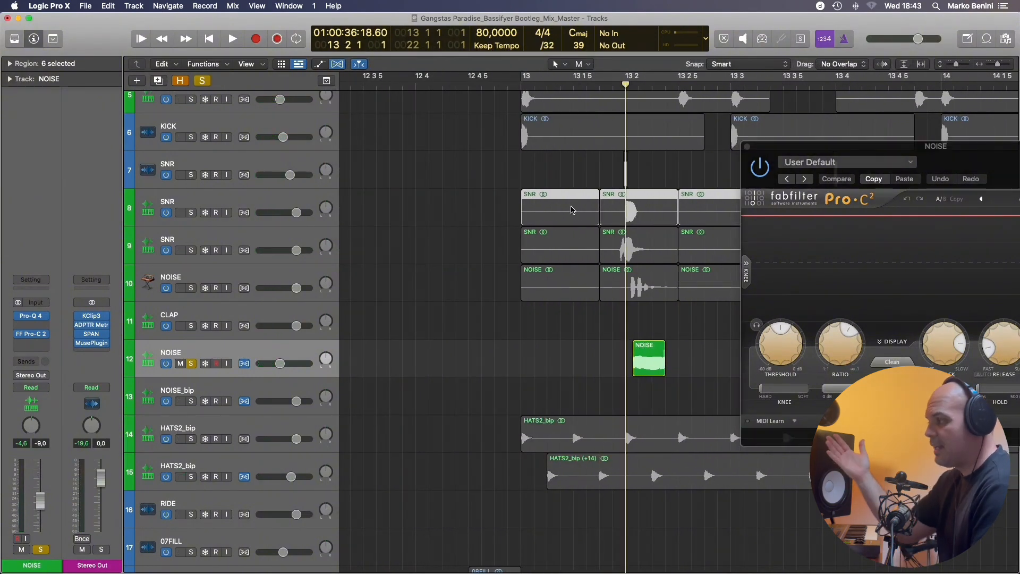
pyautogui.press('space')
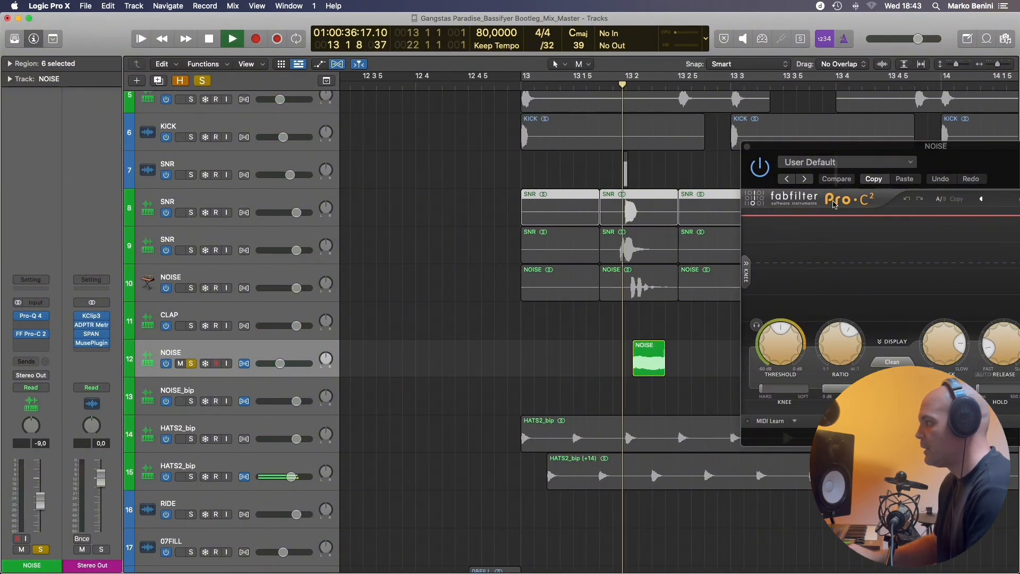
pyautogui.press('space')
pyautogui.press('v')
# Solo the SNR, NOISE and CLAP layers on tracks 8 to 12, enable cycling from bar 13, and play them together.
pyautogui.scroll(-5, 726, 248)
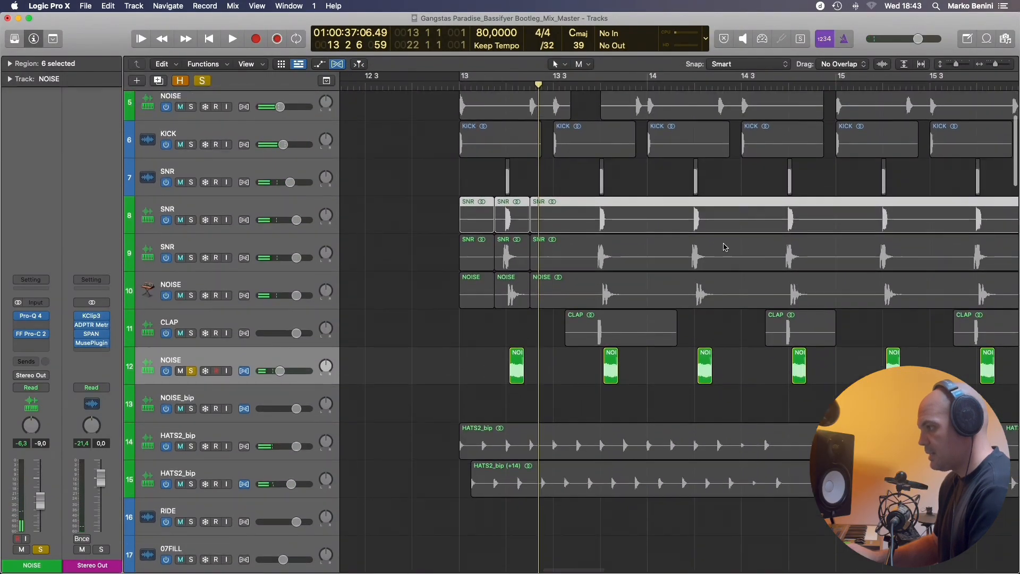
pyautogui.scroll(-2, 725, 247)
pyautogui.moveTo(191, 220); pyautogui.dragTo(190, 333)
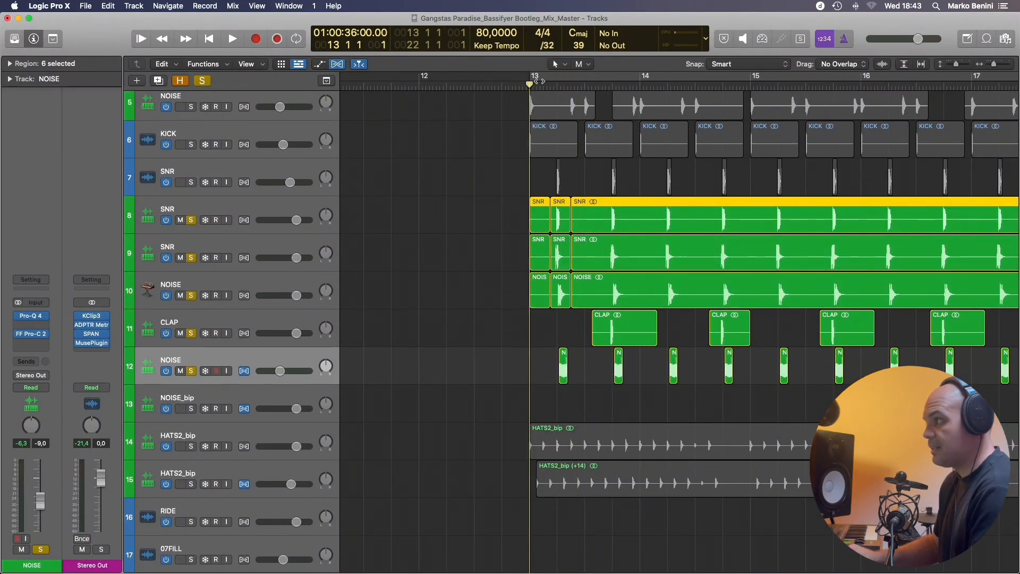
pyautogui.click(555, 77)
pyautogui.press('space')
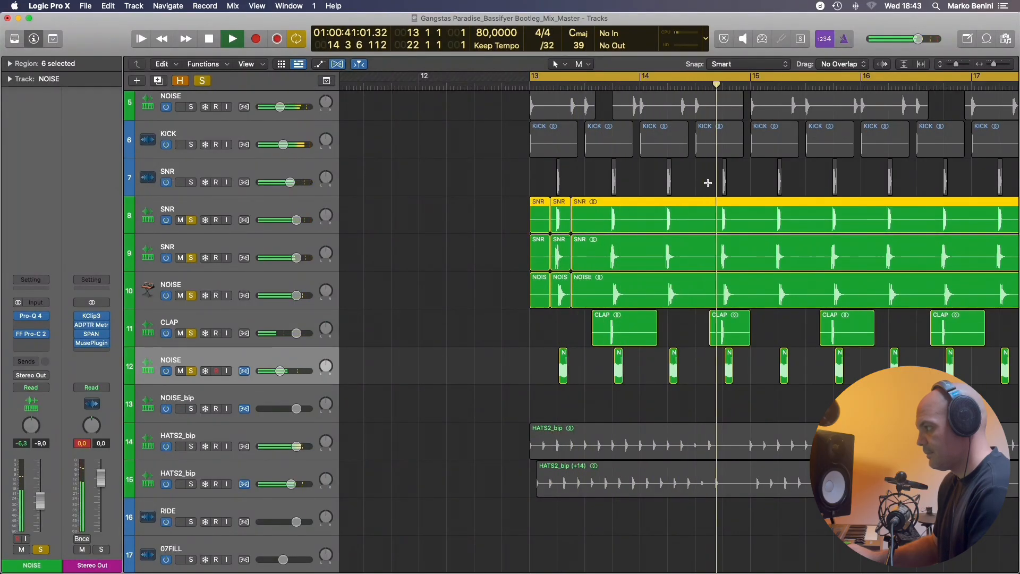
pyautogui.press('space')
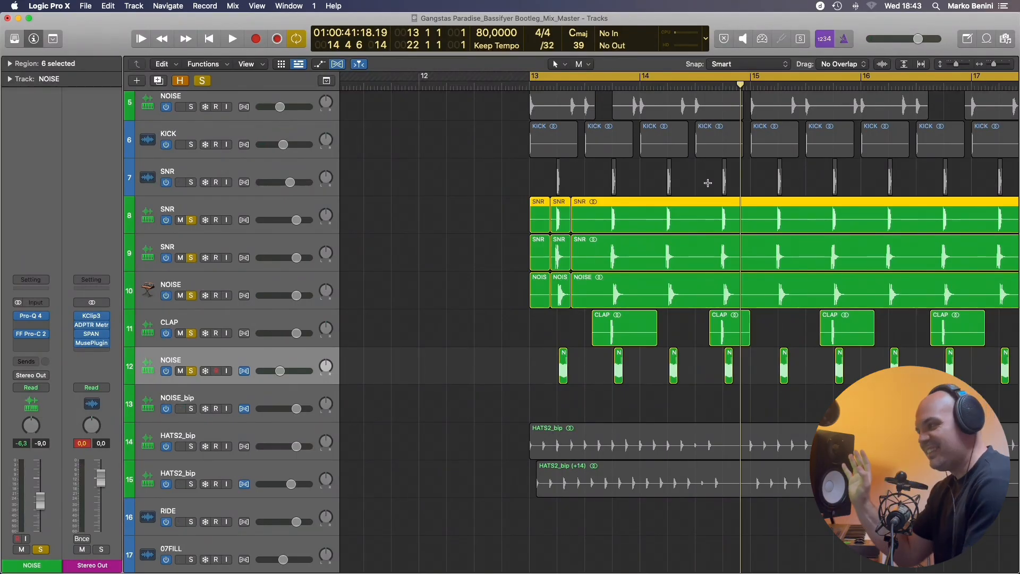
# Add the SNR on track 7 to the solo and play the combined snare layers from bar 13.
pyautogui.click(708, 183)
pyautogui.scroll(3, 585, 186)
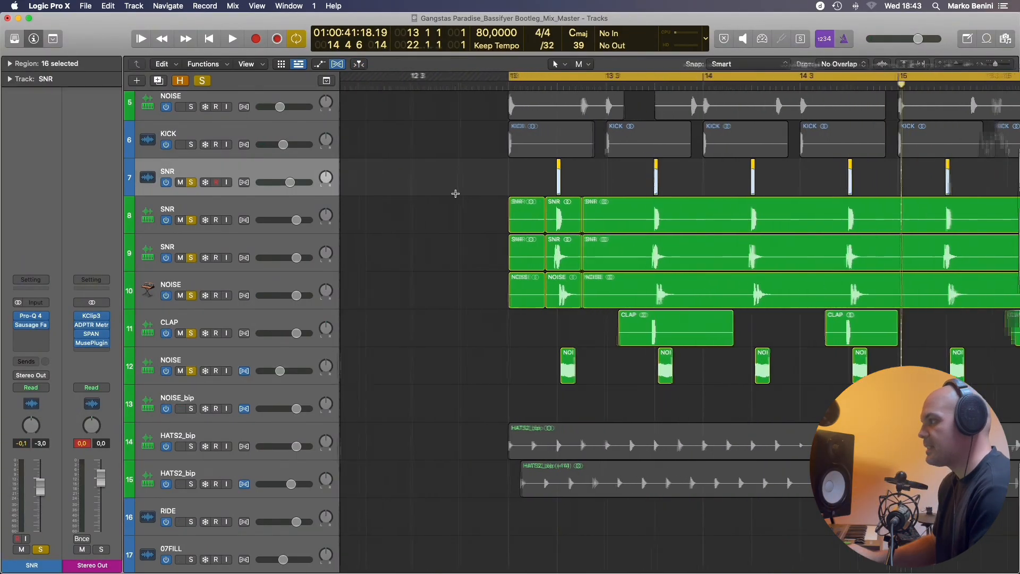
pyautogui.press('space')
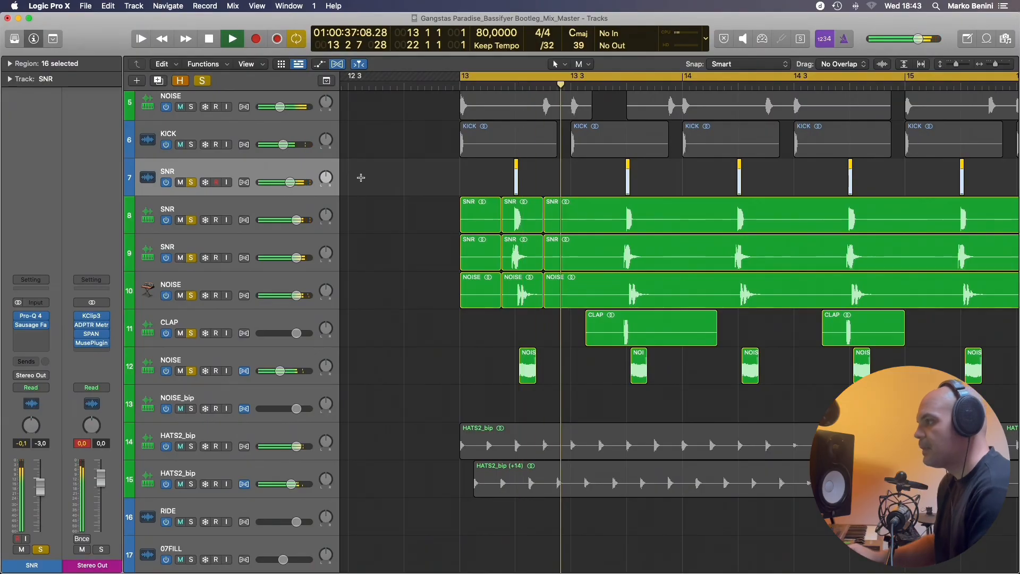
pyautogui.press('space')
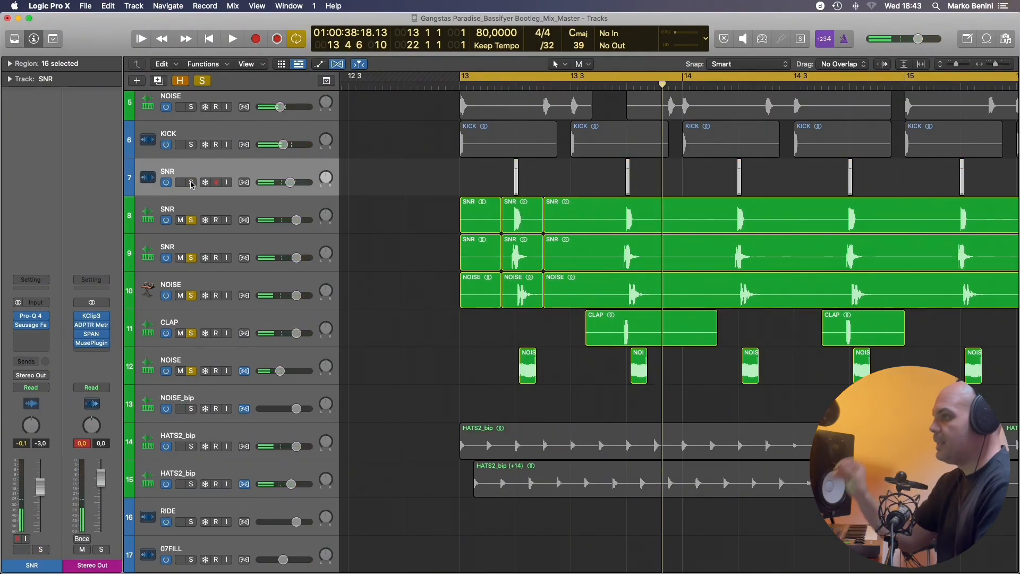
# Solo only the SNR on track 7, play it, examine its two dynamic bands in Pro-Q 4, and close the plug-in.
pyautogui.keyDown('alt'); pyautogui.click(191, 183); pyautogui.keyUp('alt')
pyautogui.press('space')
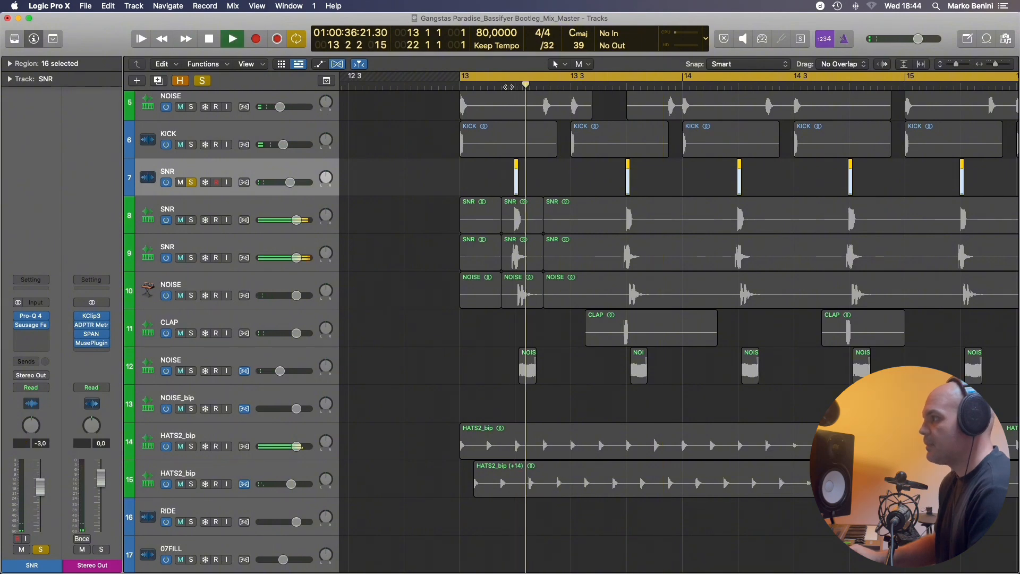
pyautogui.click(16, 319)
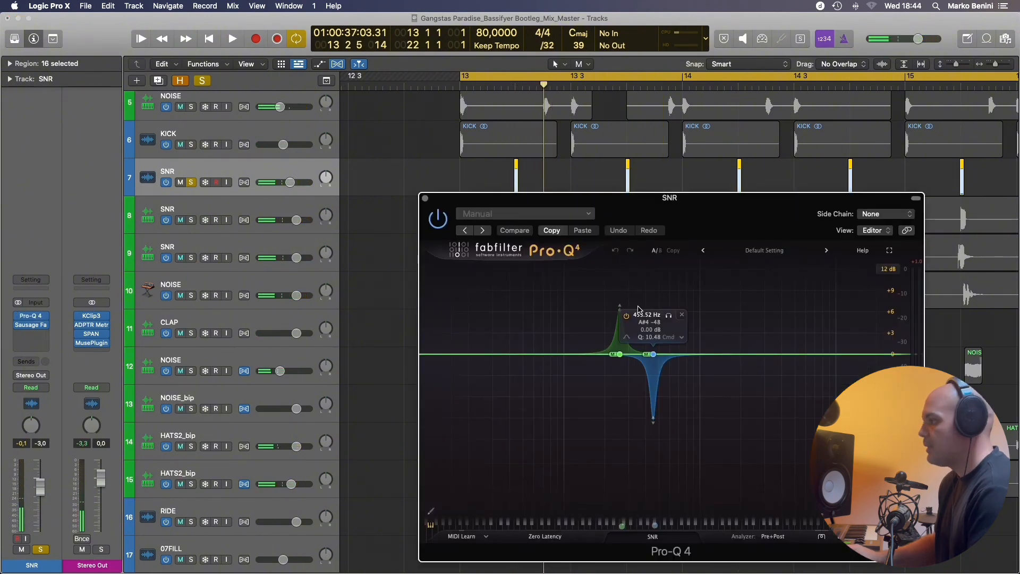
pyautogui.moveTo(567, 290); pyautogui.dragTo(686, 441)
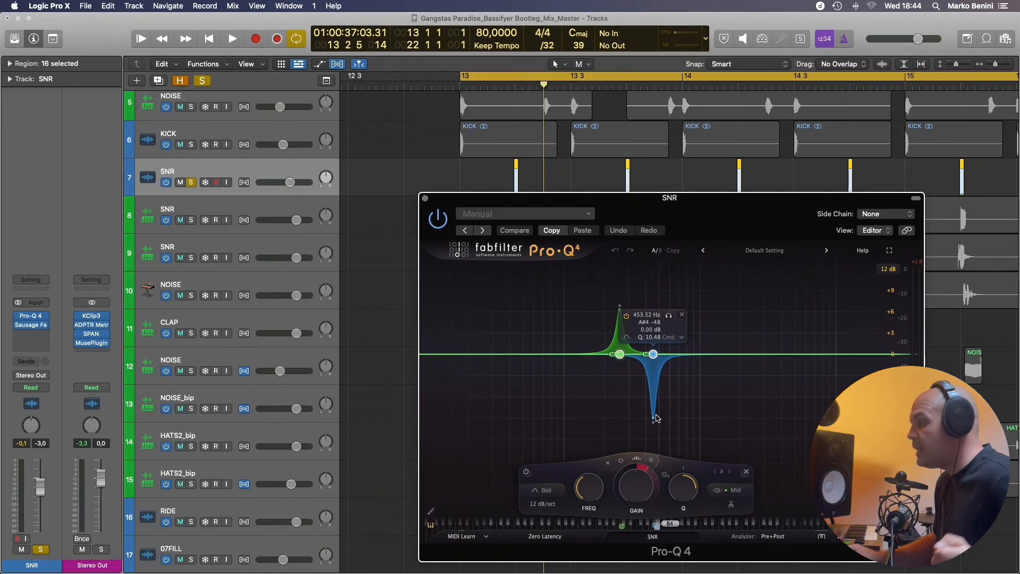
pyautogui.click(425, 199)
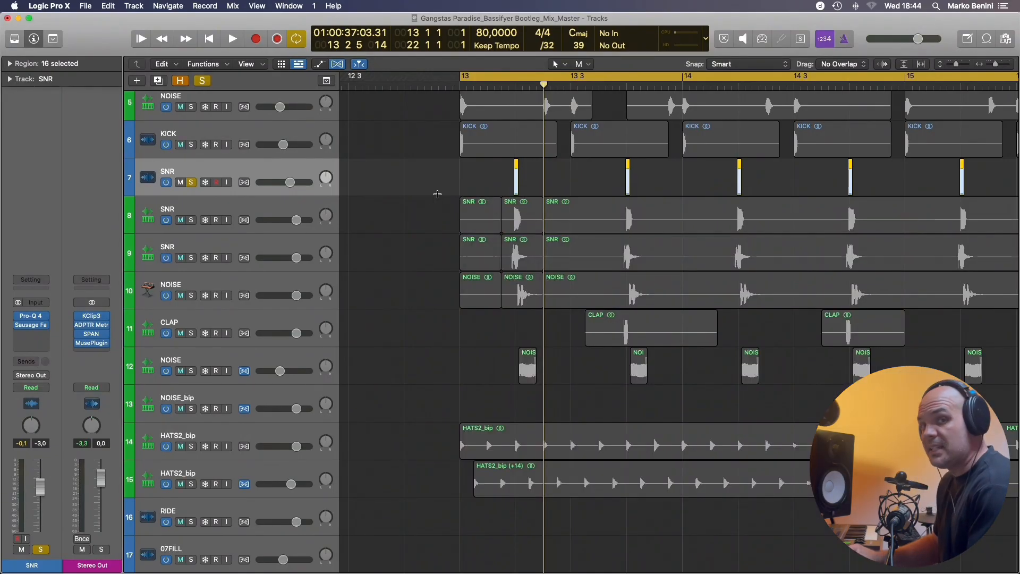
# Open Sausage Fattener on the SNR track, play the soloed snare through it, and close the plug-in.
pyautogui.click(502, 85)
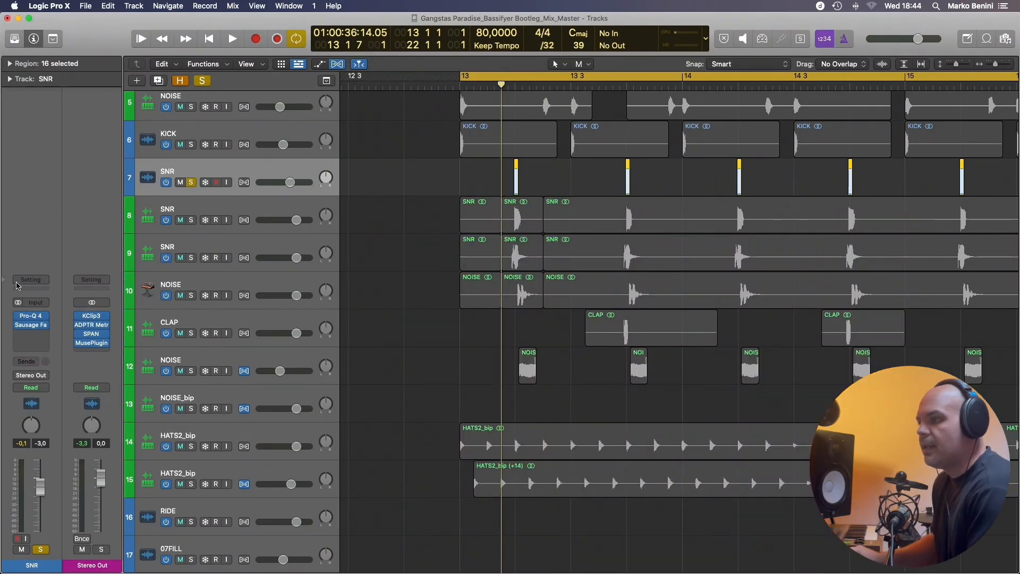
pyautogui.click(25, 325)
pyautogui.press('space')
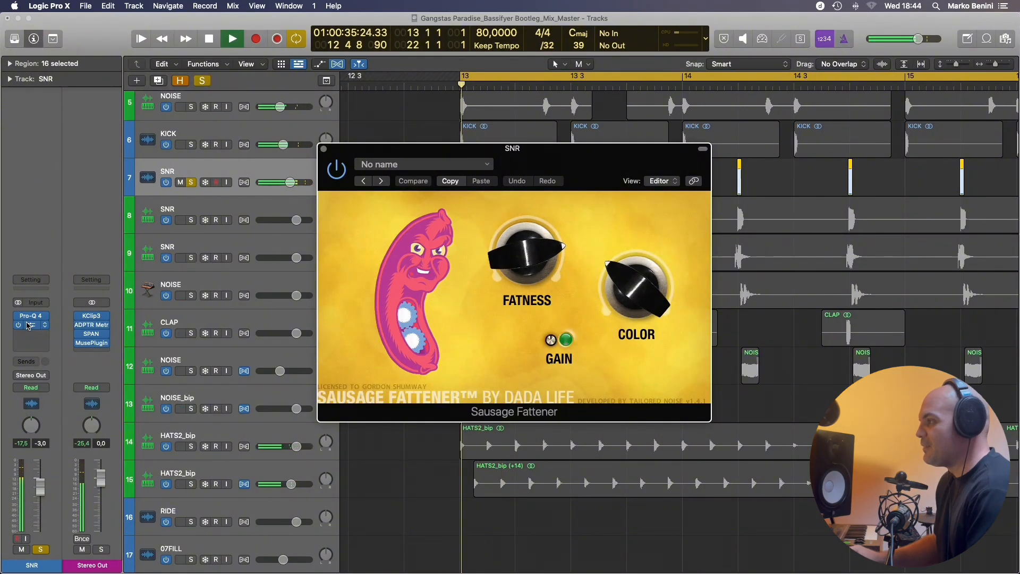
pyautogui.press('space')
pyautogui.click(324, 148)
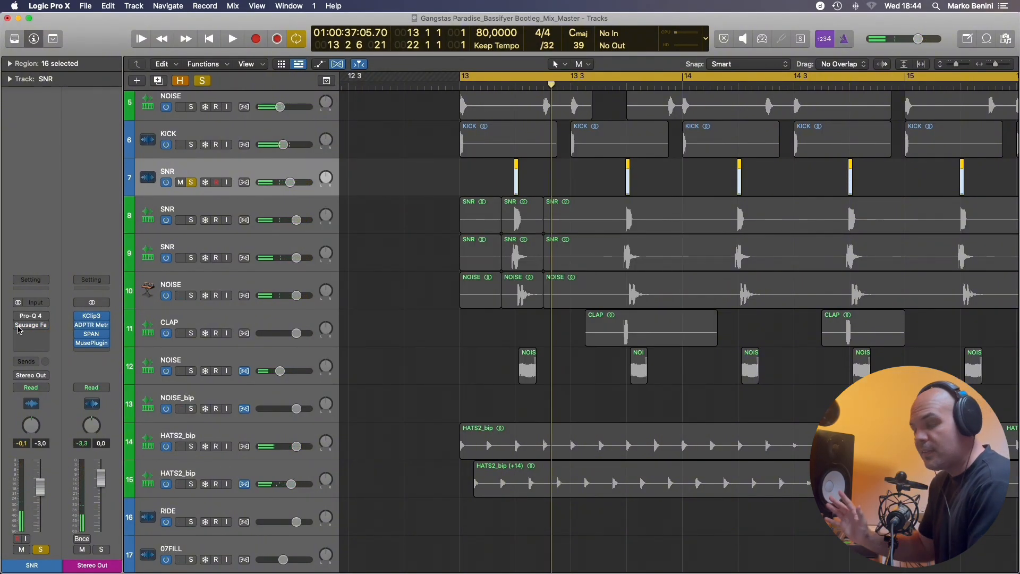
# Compare the soloed SNR on track 7 with Pro-Q 4 and Sausage Fattener bypassed and active.
pyautogui.press('space')
pyautogui.press('space')
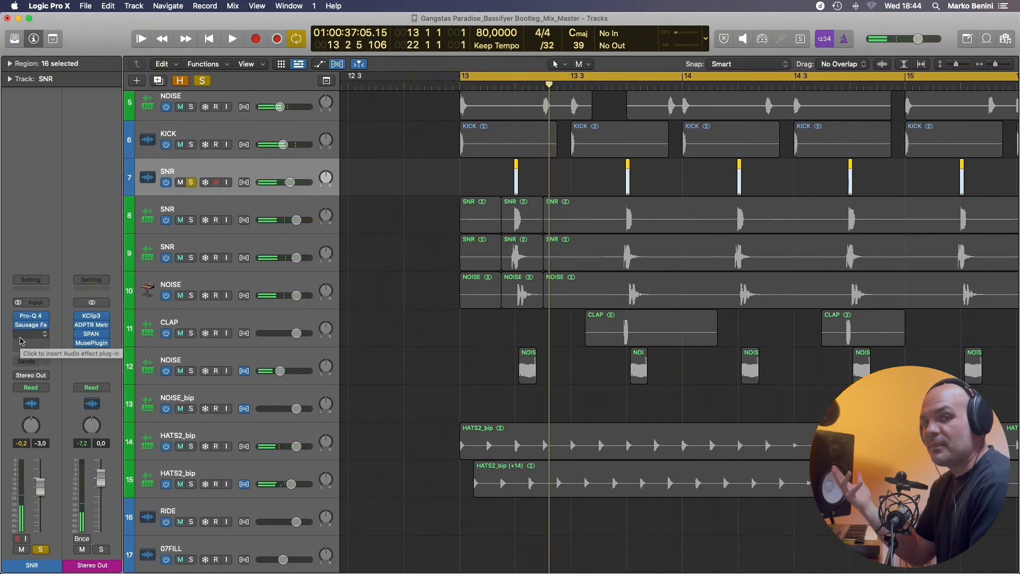
pyautogui.press('space')
pyautogui.press('space')
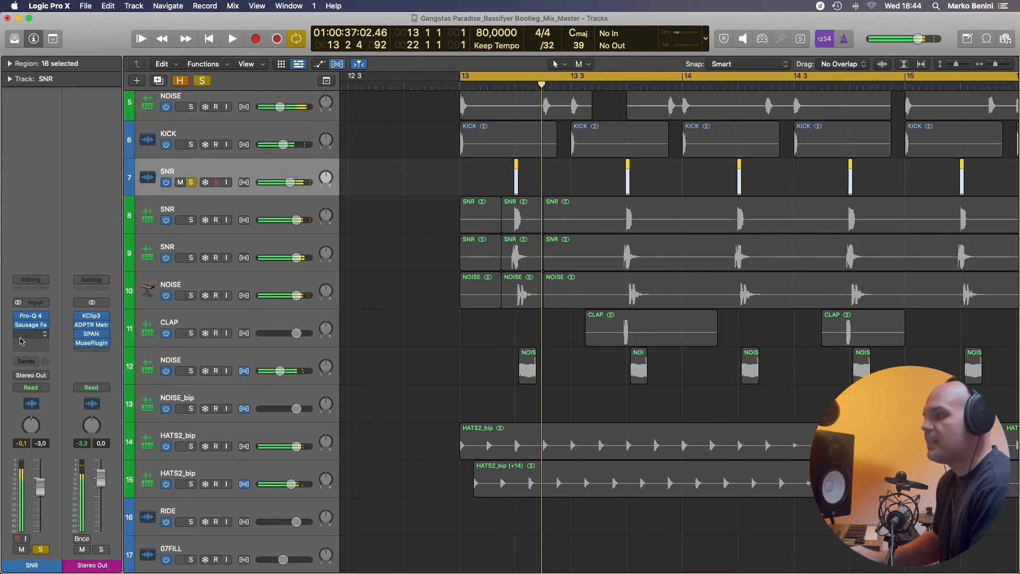
# Add tracks 8 to 13 to the soloed SNR and play the complete snare, clap and noise stack.
pyautogui.moveTo(191, 220); pyautogui.dragTo(198, 392)
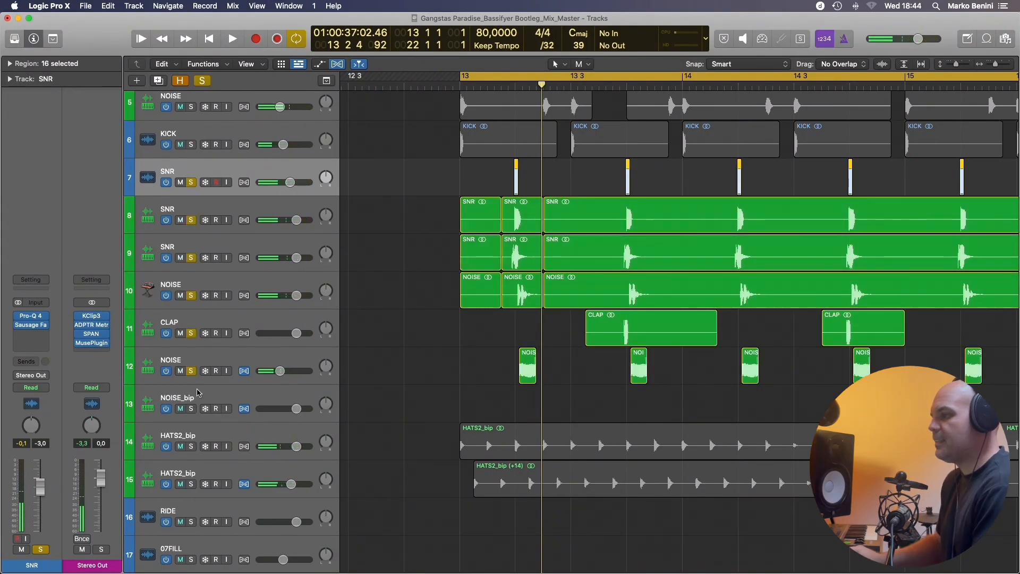
pyautogui.press('space')
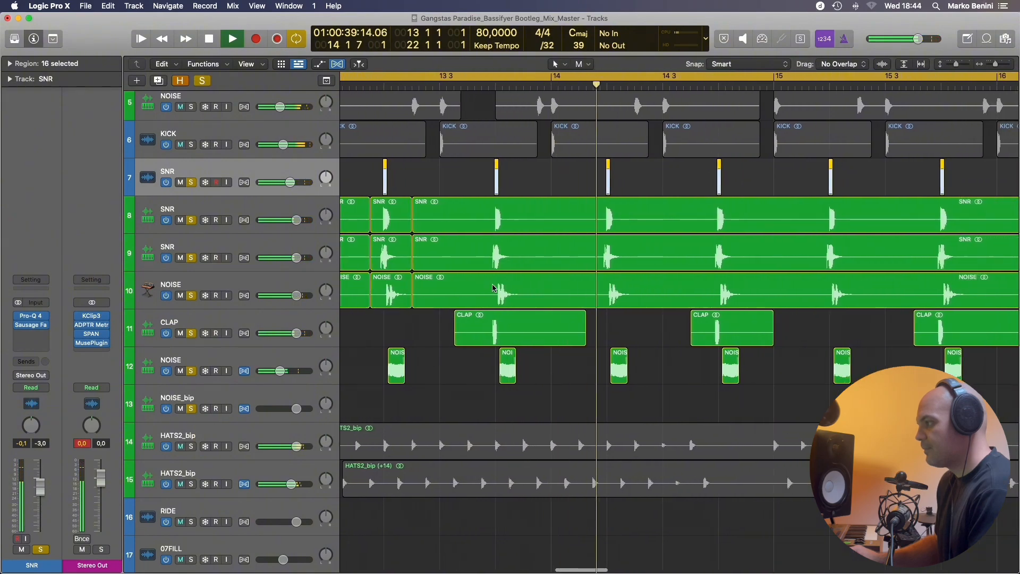
pyautogui.press('space')
# Add the kick layers and their NOISE on track 5 to the solo and play them with the snare stack.
pyautogui.hscroll(-5, 493, 288)
pyautogui.scroll(5, 197, 123)
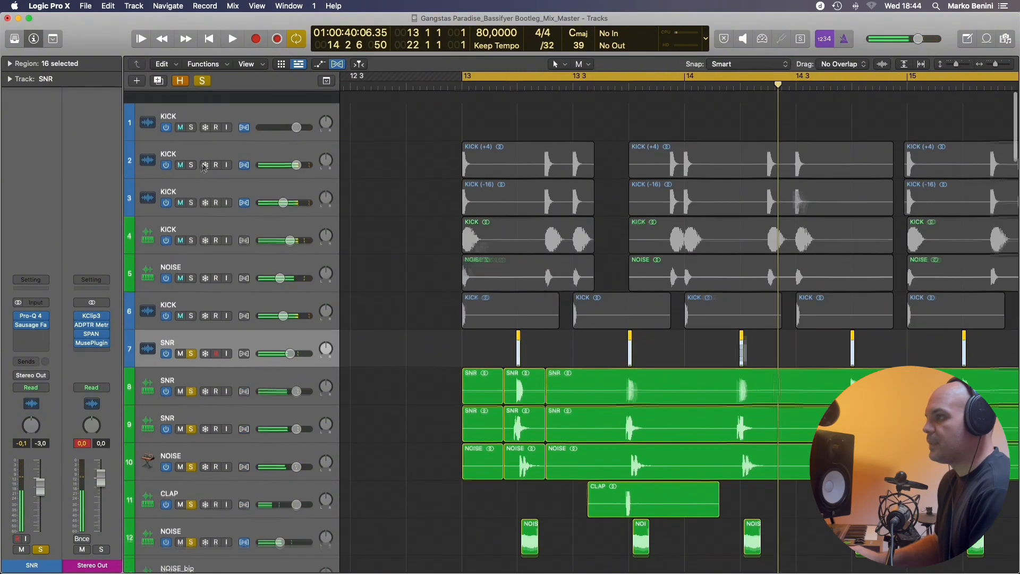
pyautogui.press('space')
pyautogui.scroll(-4, 232, 282)
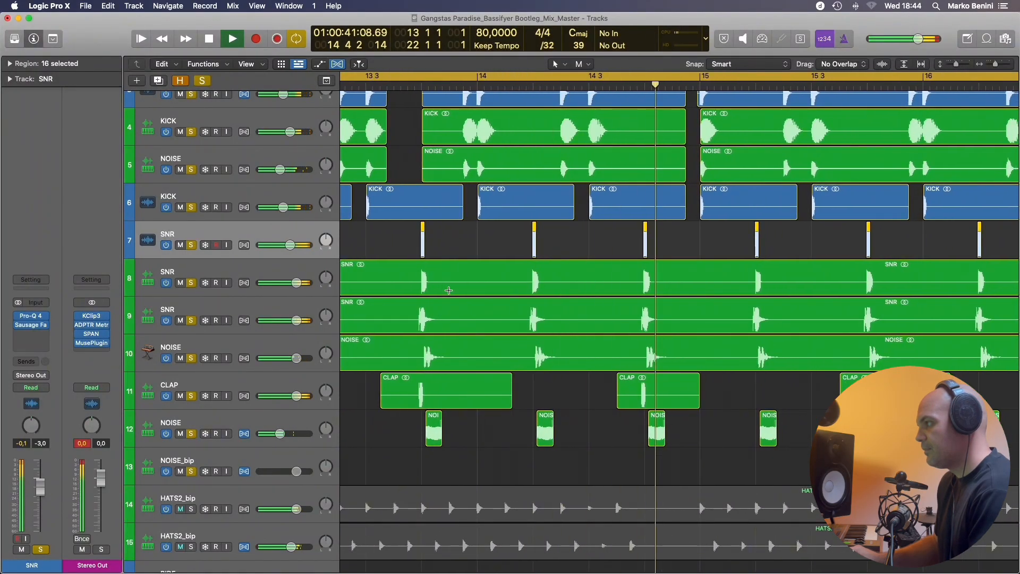
# Stop playback and solo only the two HATS2_bip tracks, 14 and 15.
pyautogui.press('space')
pyautogui.scroll(-3, 448, 289)
pyautogui.hscroll(-5, 448, 289)
pyautogui.hscroll(-3, 448, 289)
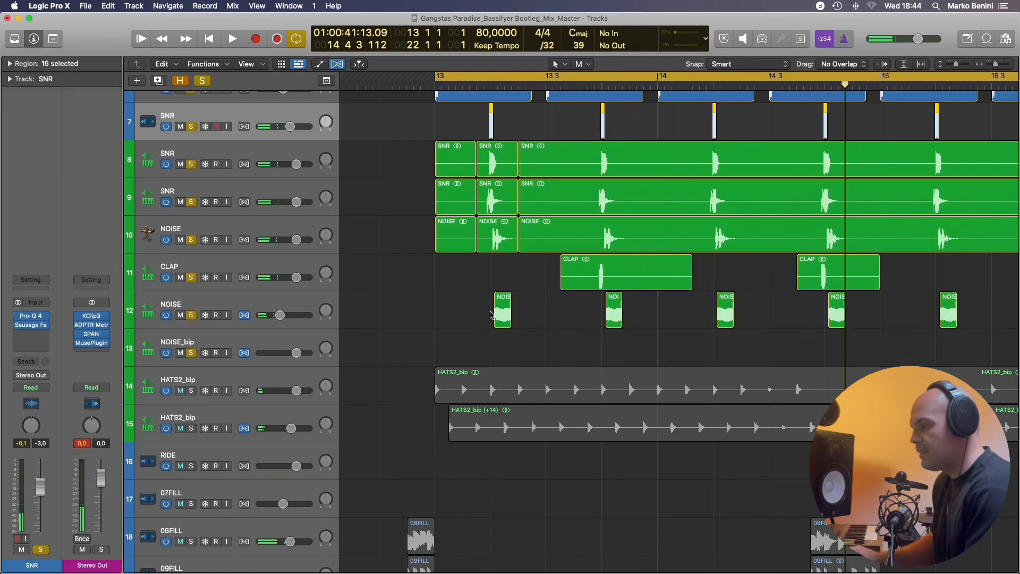
pyautogui.click(202, 380)
pyautogui.scroll(-1, 330, 372)
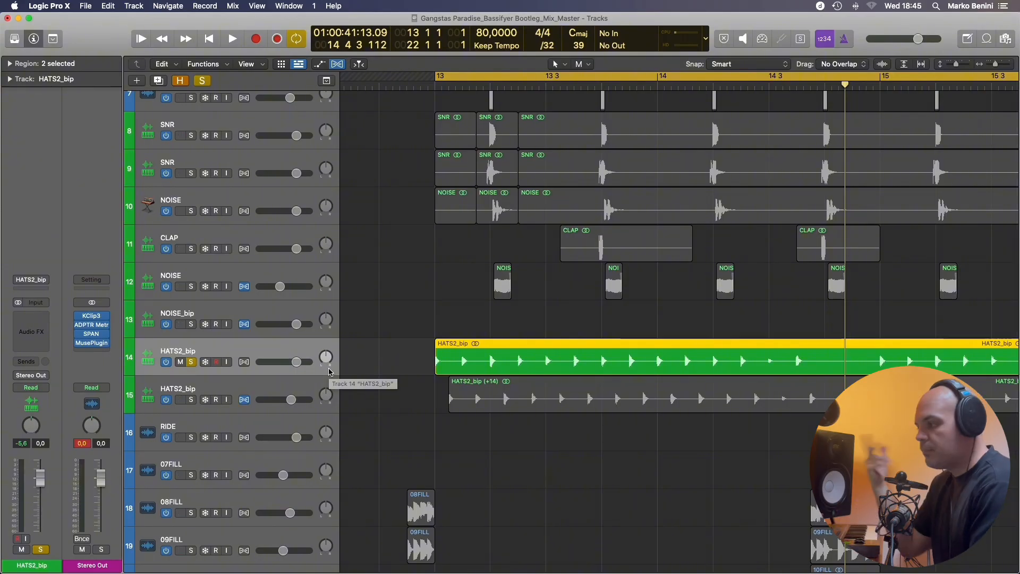
pyautogui.click(191, 399)
pyautogui.hscroll(3, 430, 403)
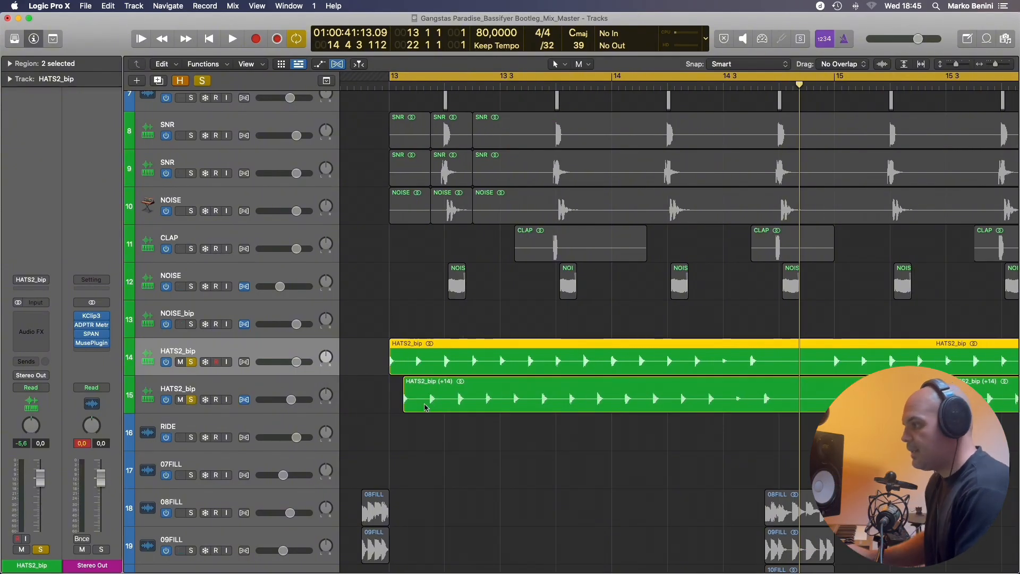
# Select the HATS2_bip regions on track 15 and expand their region parameters to check the transposition.
pyautogui.click(430, 404)
pyautogui.click(10, 63)
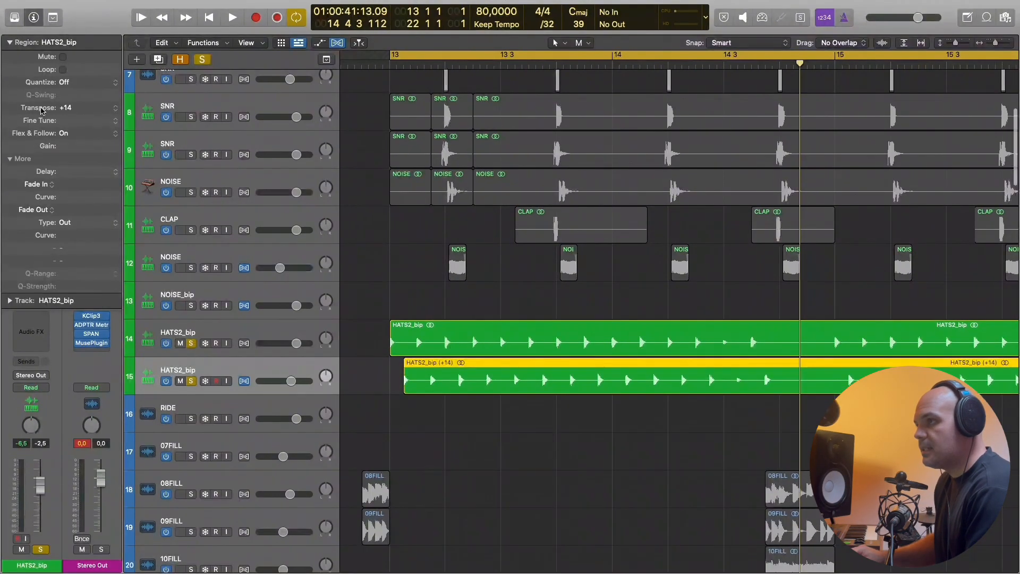
pyautogui.hscroll(-3, 599, 382)
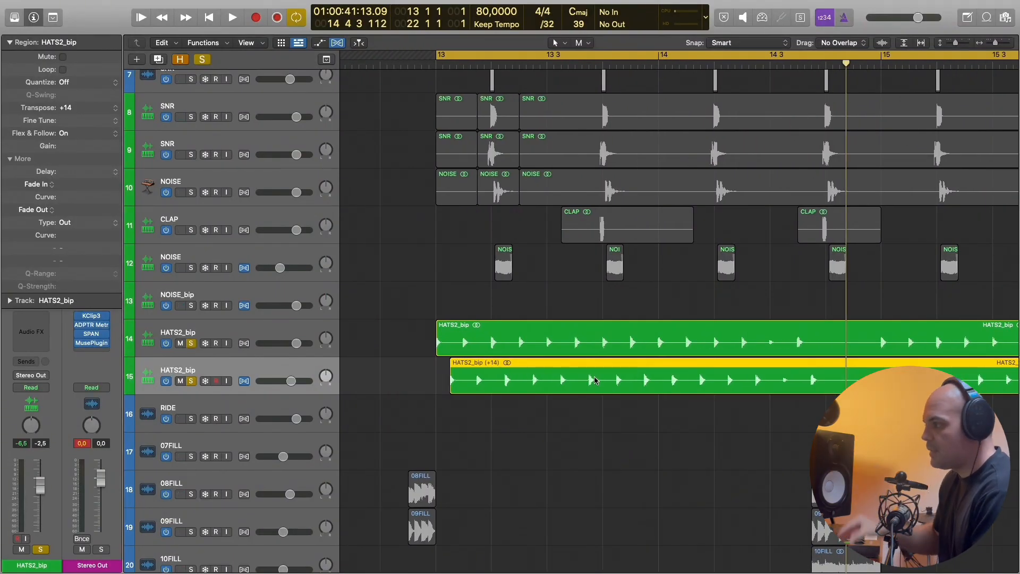
# Play the two soloed hat layers and examine the offset between their waveforms around bar 14.
pyautogui.press('space')
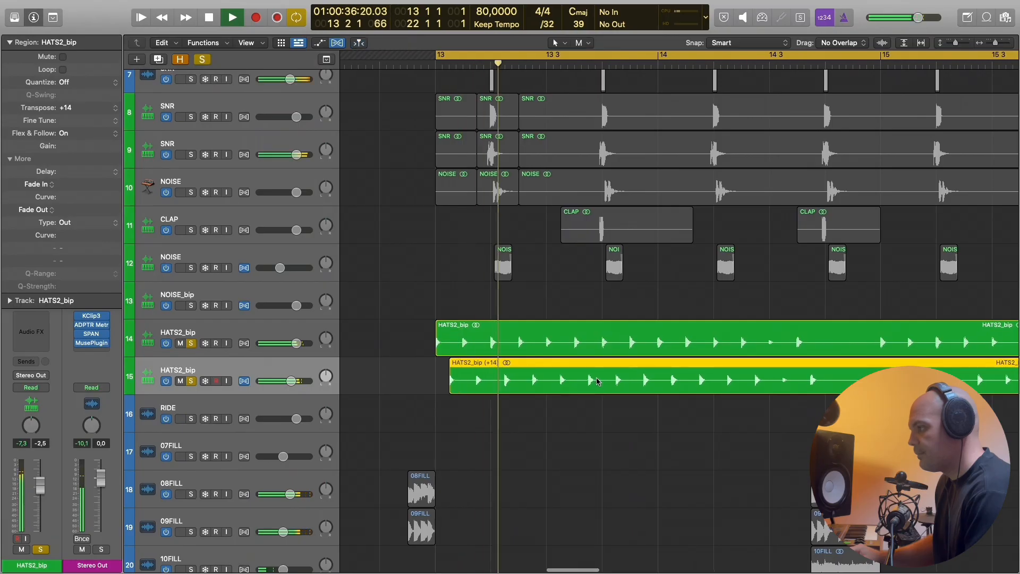
pyautogui.hscroll(4, 598, 381)
pyautogui.scroll(-10, 600, 382)
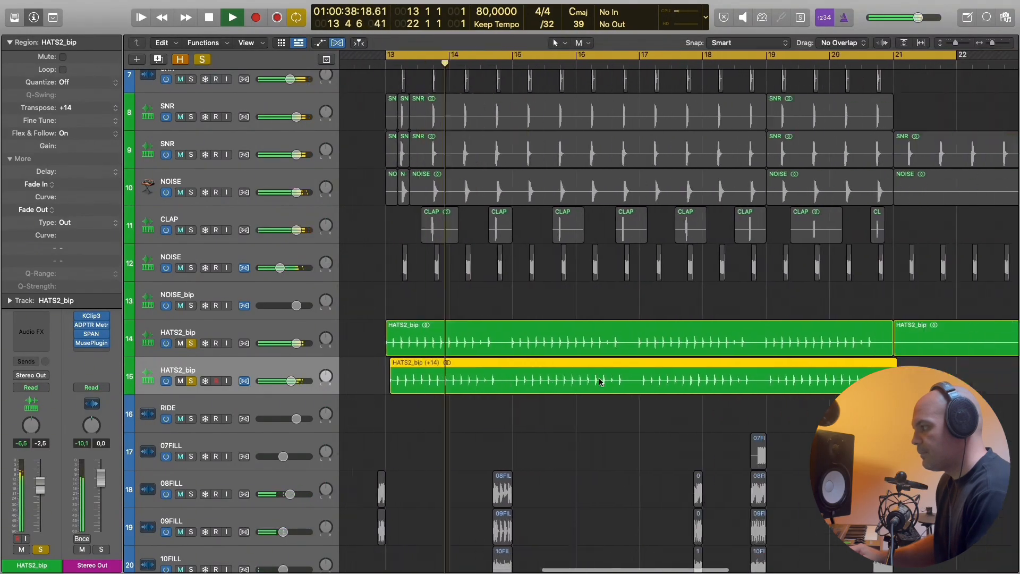
pyautogui.scroll(15, 599, 382)
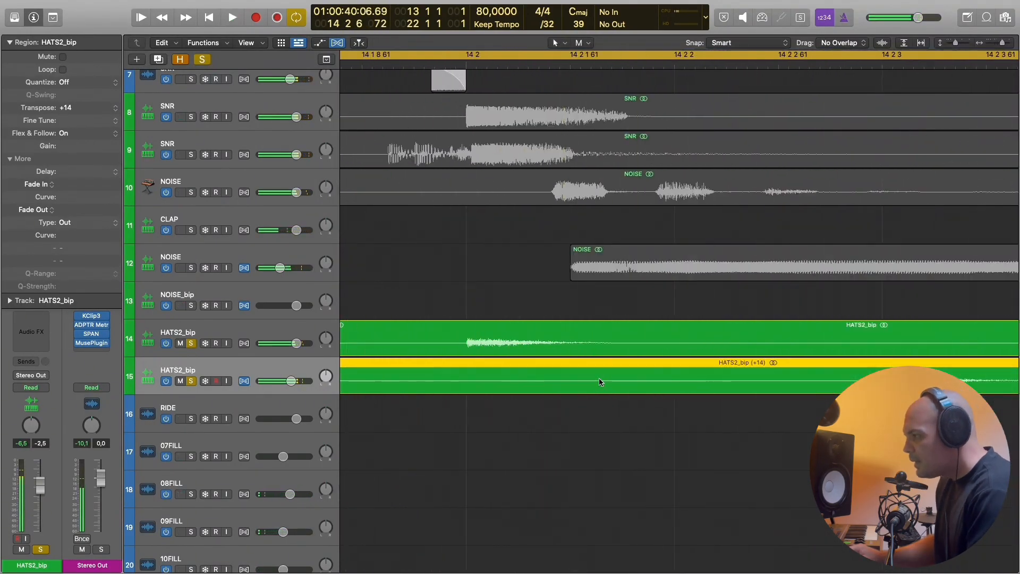
pyautogui.scroll(5, 599, 382)
pyautogui.scroll(-8, 598, 382)
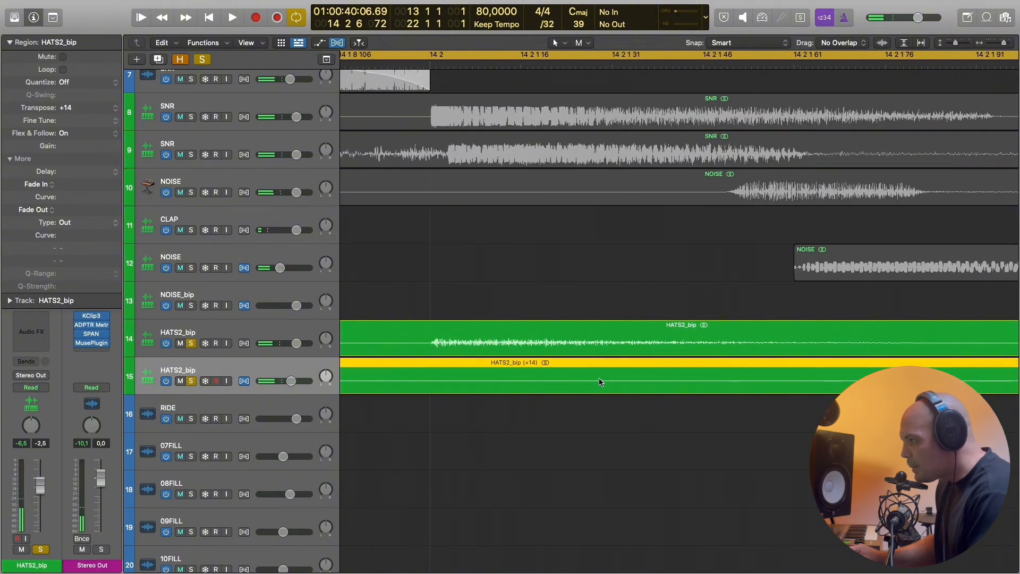
pyautogui.scroll(-6, 603, 381)
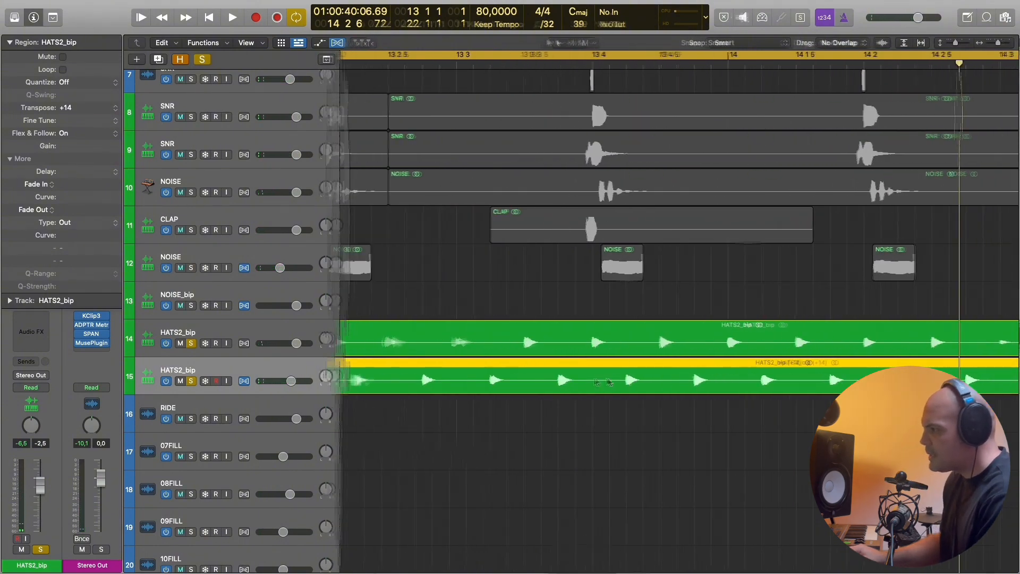
pyautogui.press('space')
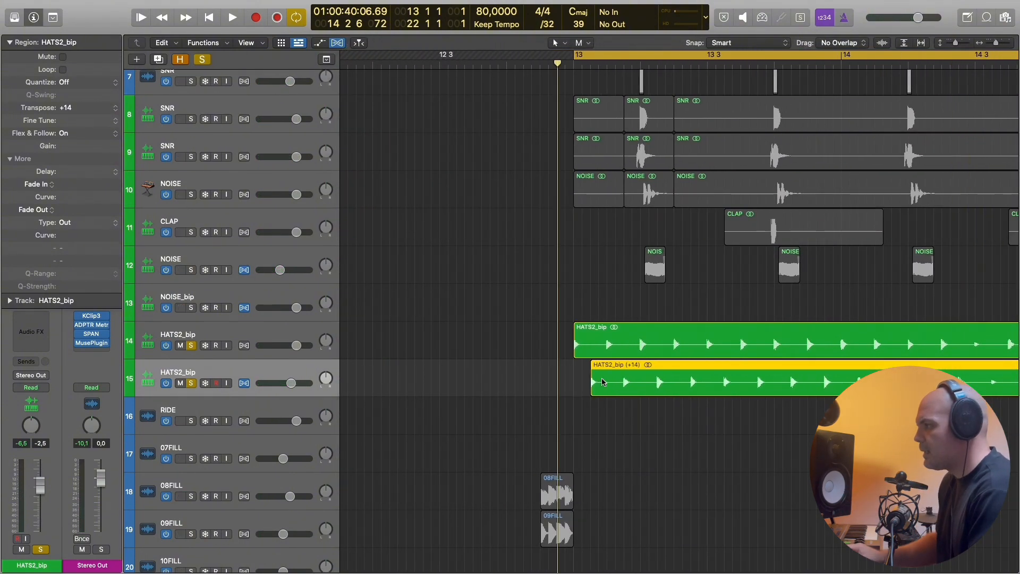
# Add tracks 1 to 13 to the soloed hats, play the combined drum stack, and collapse the region parameters.
pyautogui.scroll(5, 535, 376)
pyautogui.moveTo(191, 80); pyautogui.dragTo(184, 324)
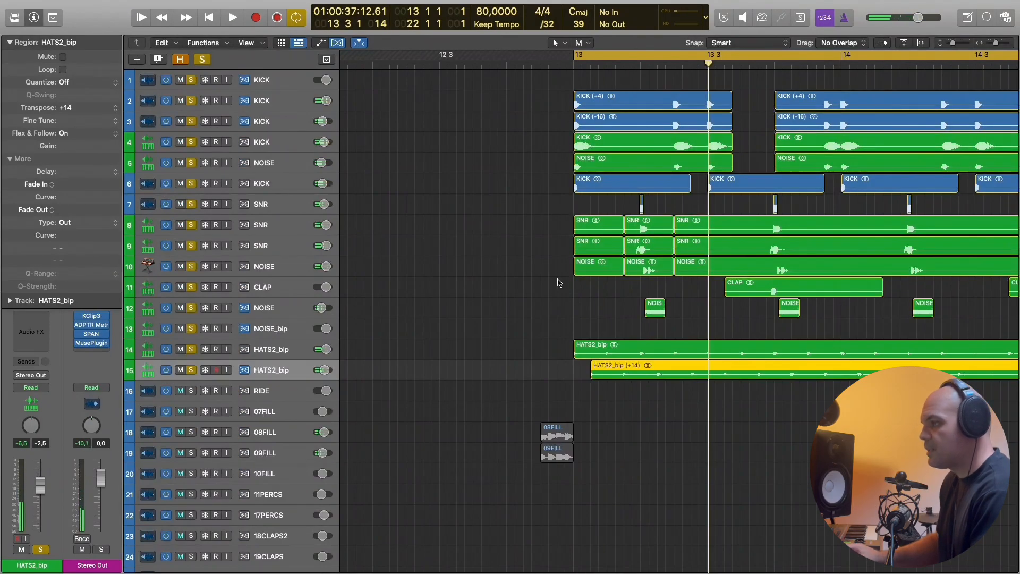
pyautogui.press('space')
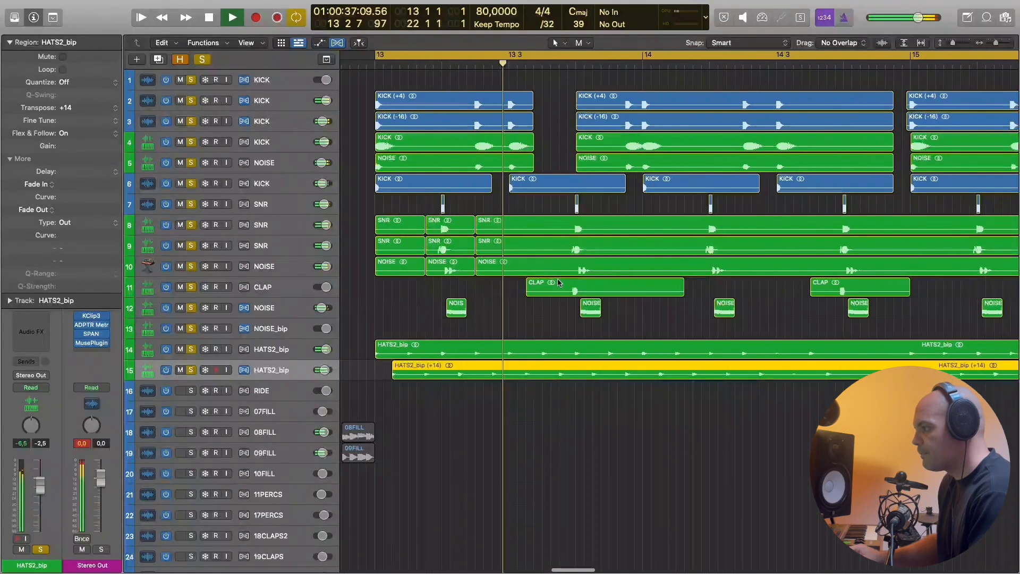
pyautogui.click(266, 348)
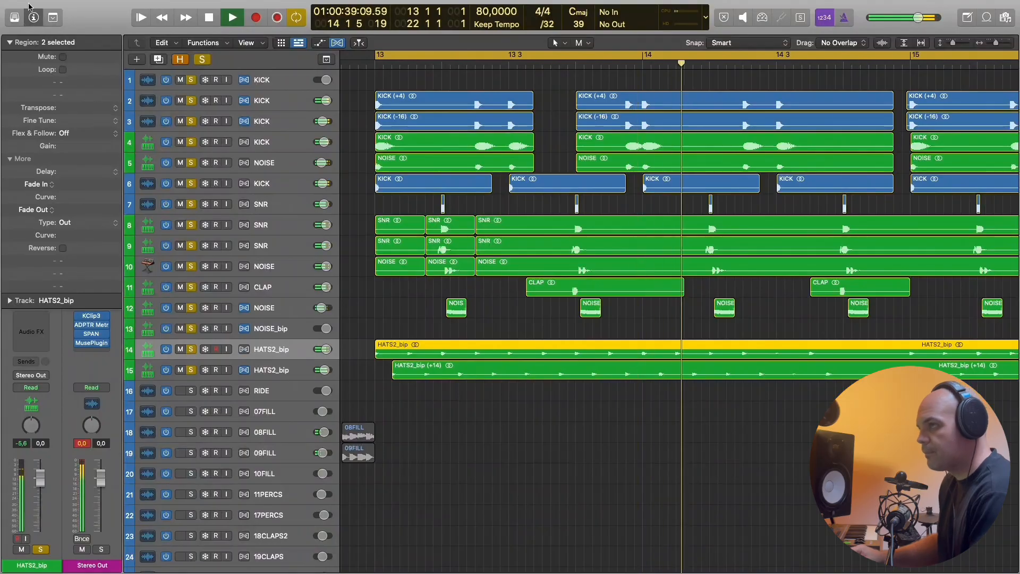
pyautogui.click(9, 42)
pyautogui.press('space')
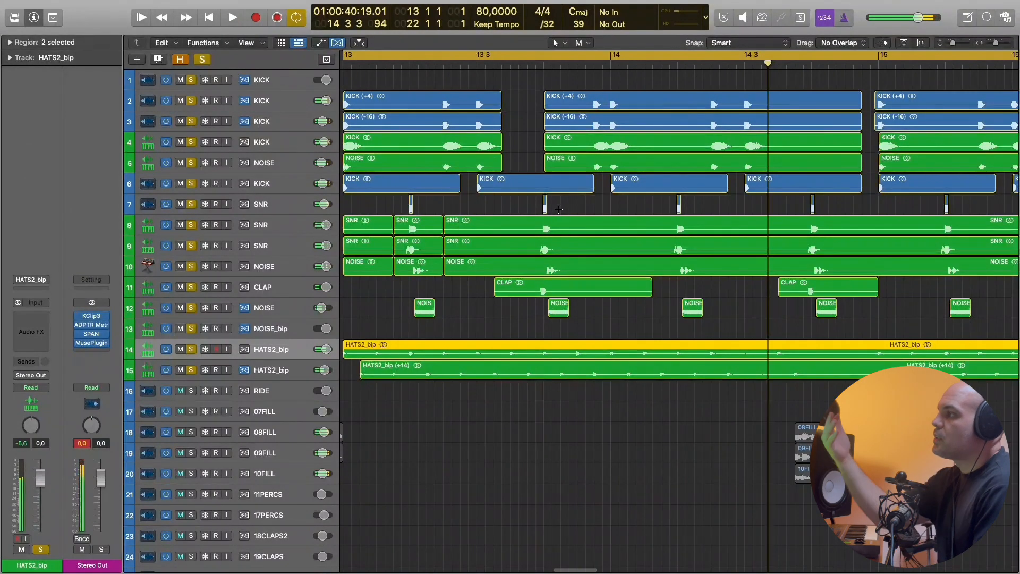
# Compare the soloed drum stack without and with the KICK layer on track 2.
pyautogui.scroll(-1, 558, 211)
pyautogui.scroll(-2, 558, 211)
pyautogui.scroll(2, 319, 119)
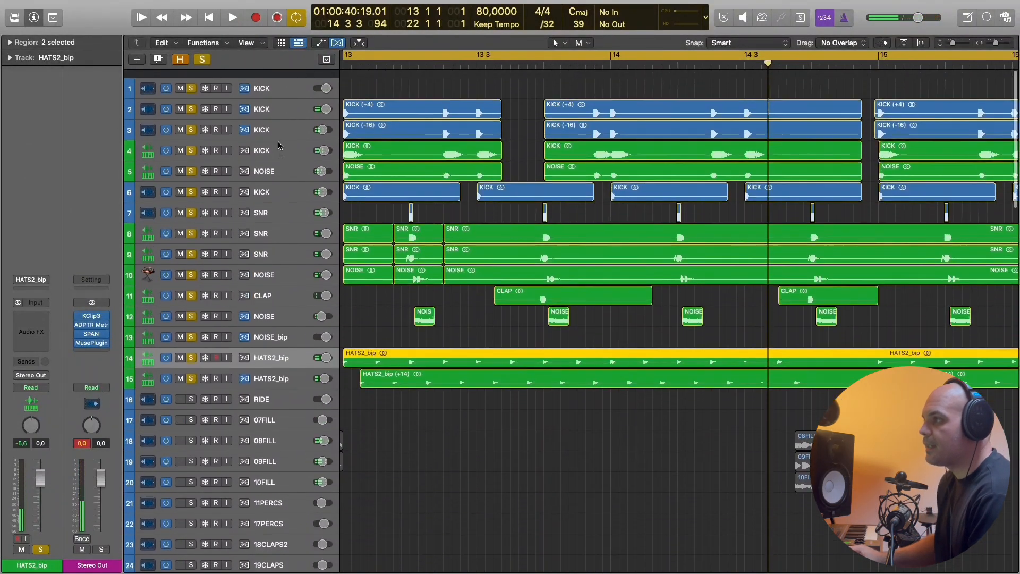
pyautogui.click(186, 102)
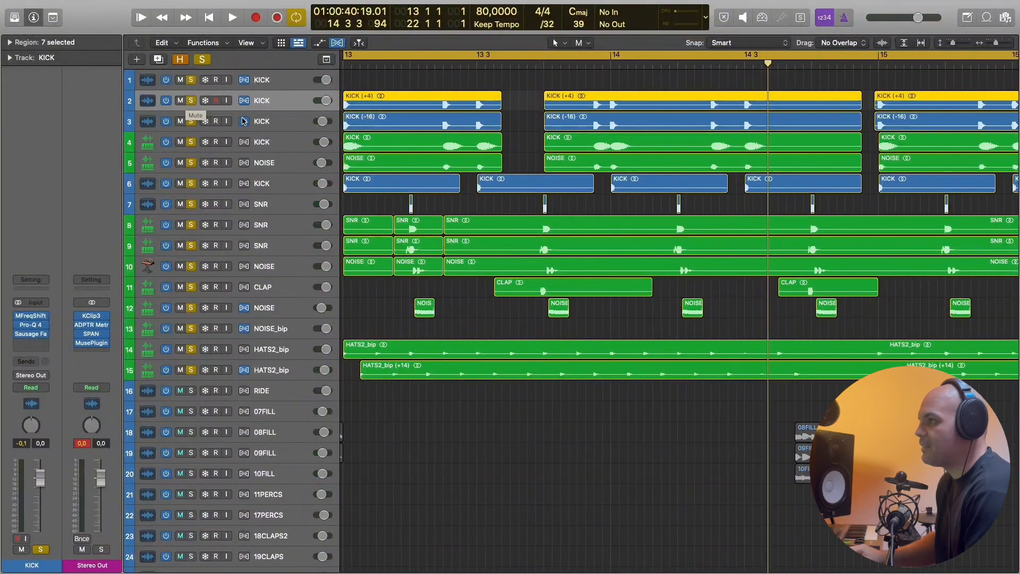
pyautogui.click(191, 101)
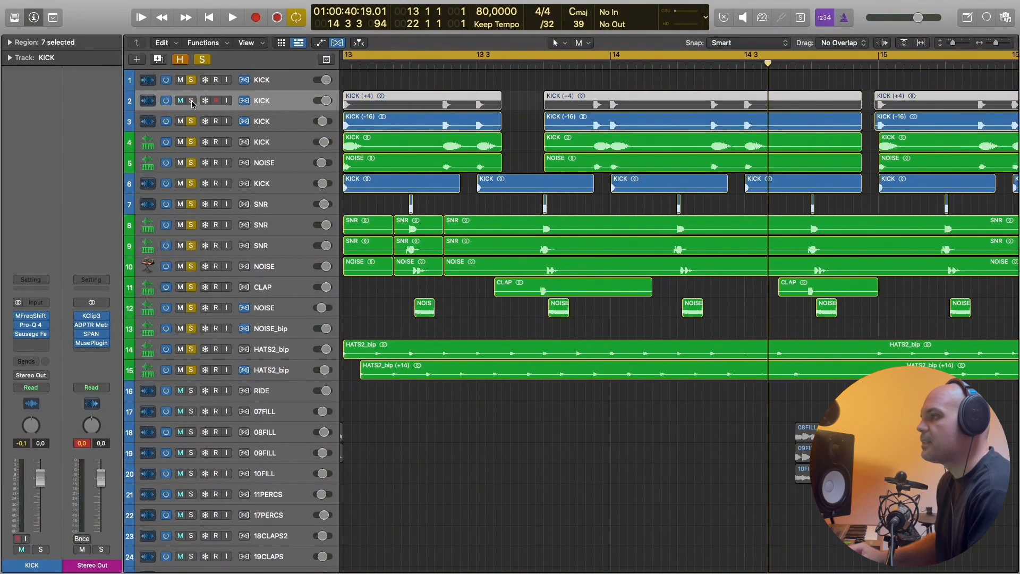
pyautogui.press('space')
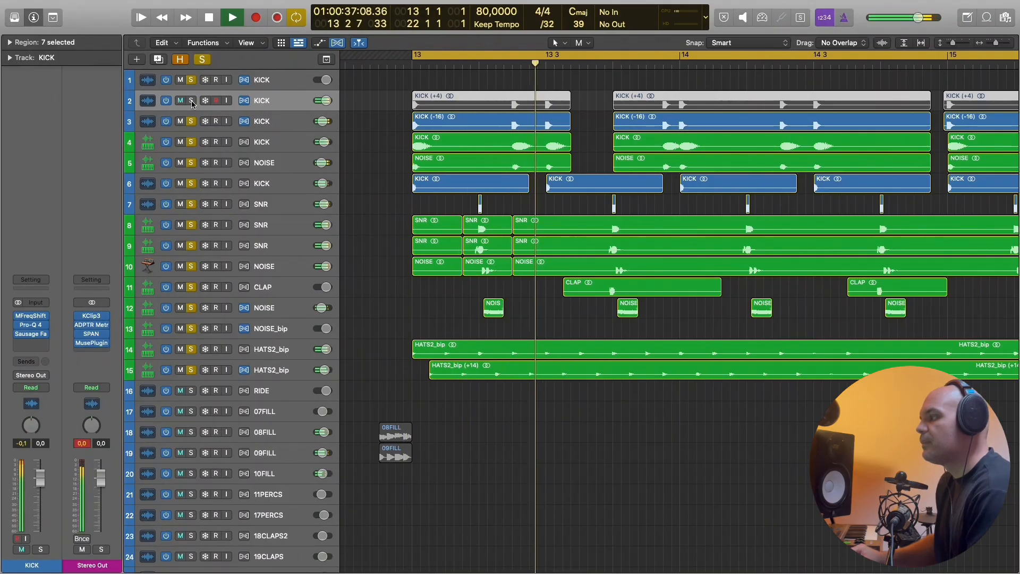
pyautogui.press('space')
pyautogui.click(191, 101)
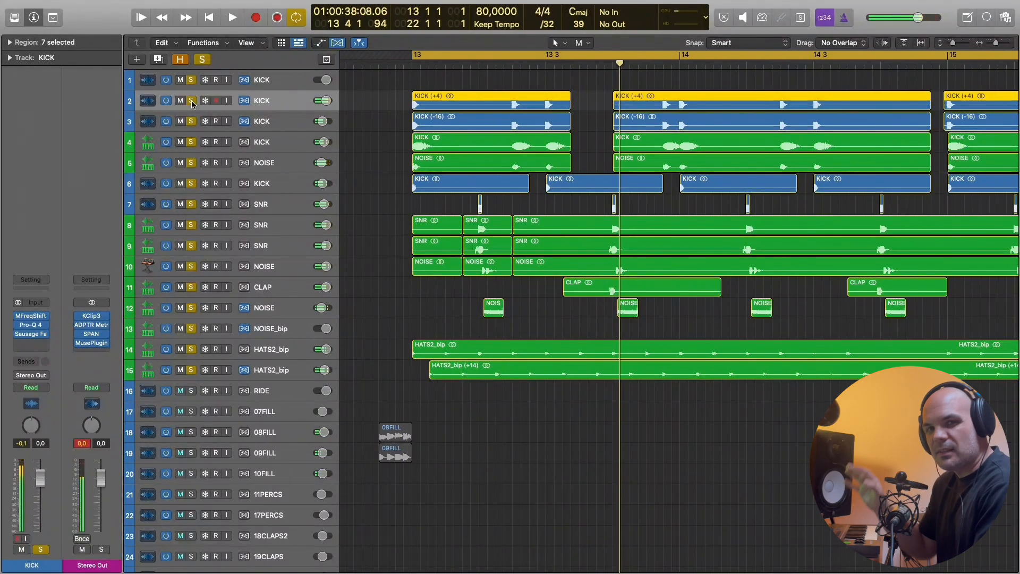
pyautogui.press('space')
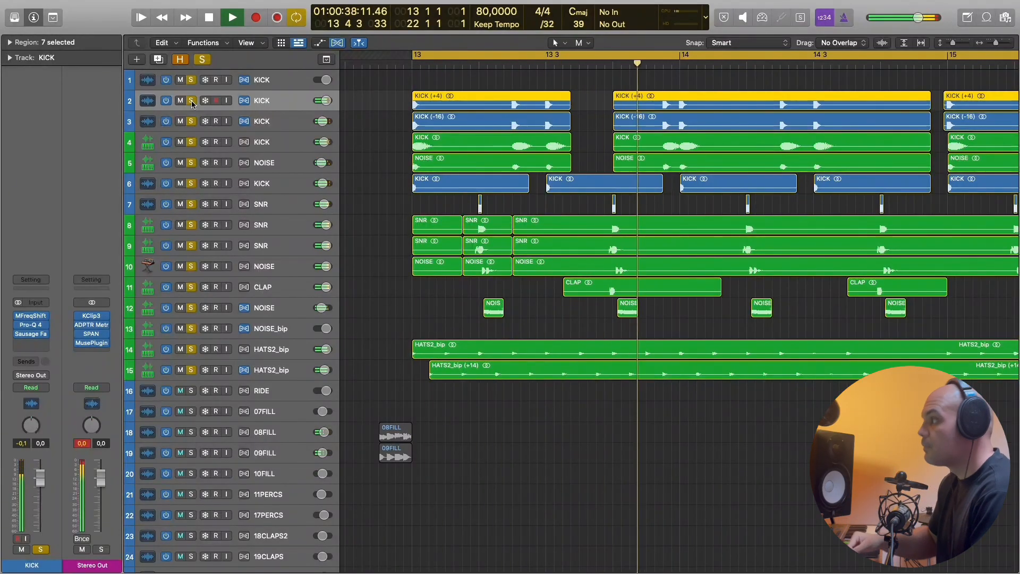
pyautogui.press('space')
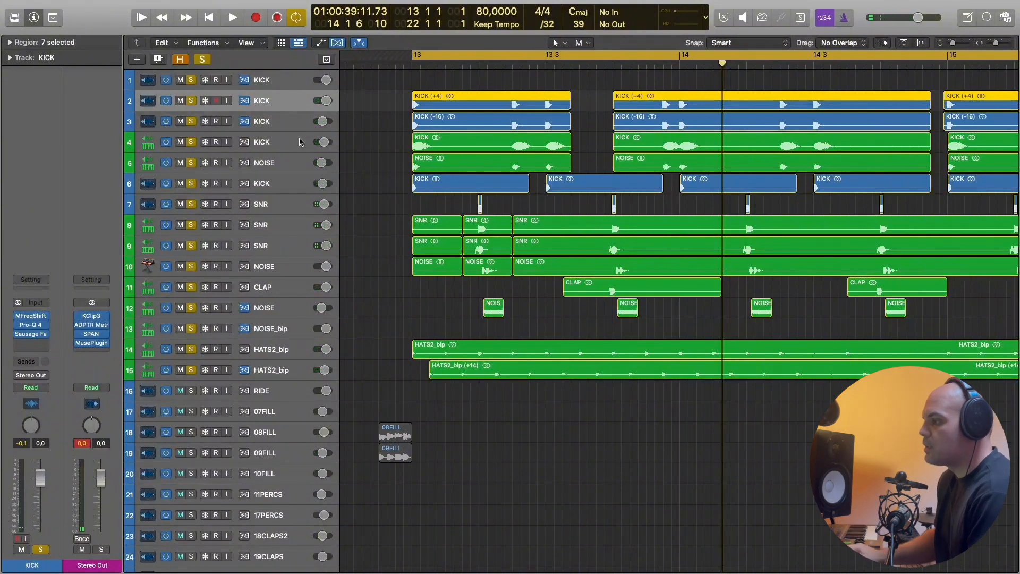
# Move the playback cycle to the ride section, from 30 2 1 1 to 39 2 1 1.
pyautogui.press('super+Left')
pyautogui.press('super+Left')
pyautogui.scroll(-5, 540, 239)
pyautogui.press('super+Left')
pyautogui.press('super+Left')
pyautogui.press('super+Left')
pyautogui.press('super+Left')
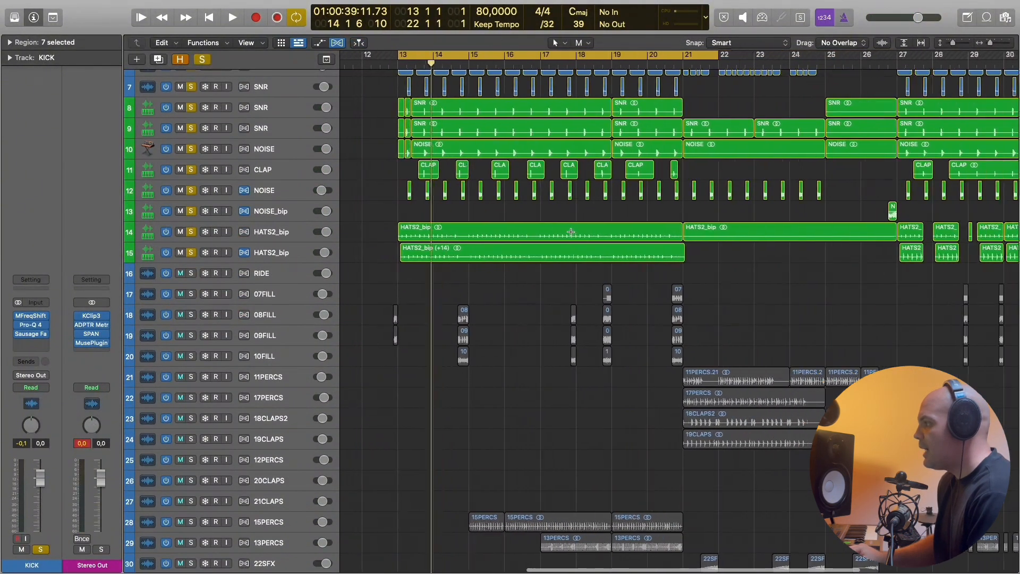
pyautogui.press('super+Left')
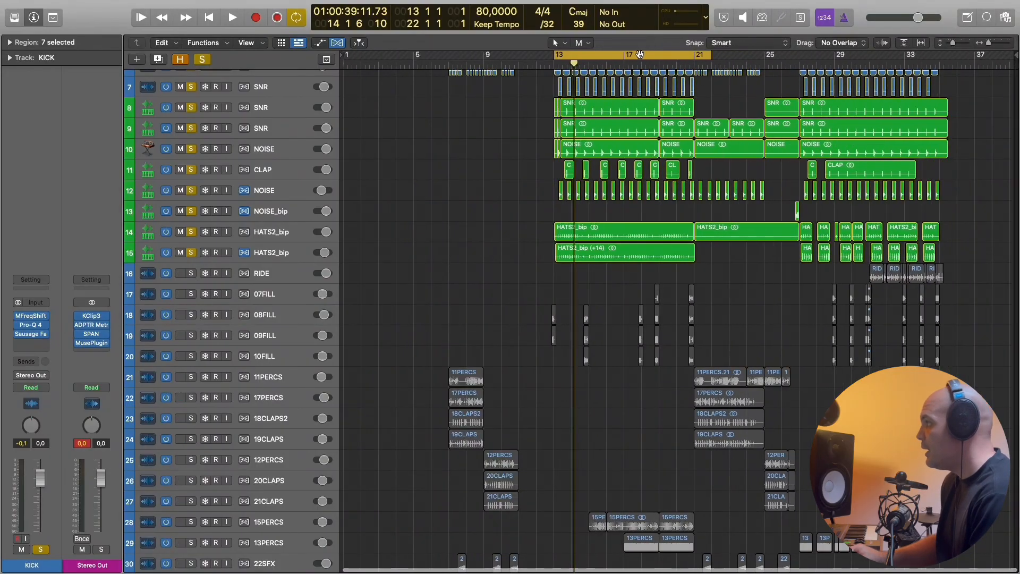
pyautogui.press('super+Right')
pyautogui.press('super+Right')
pyautogui.press('super+Right')
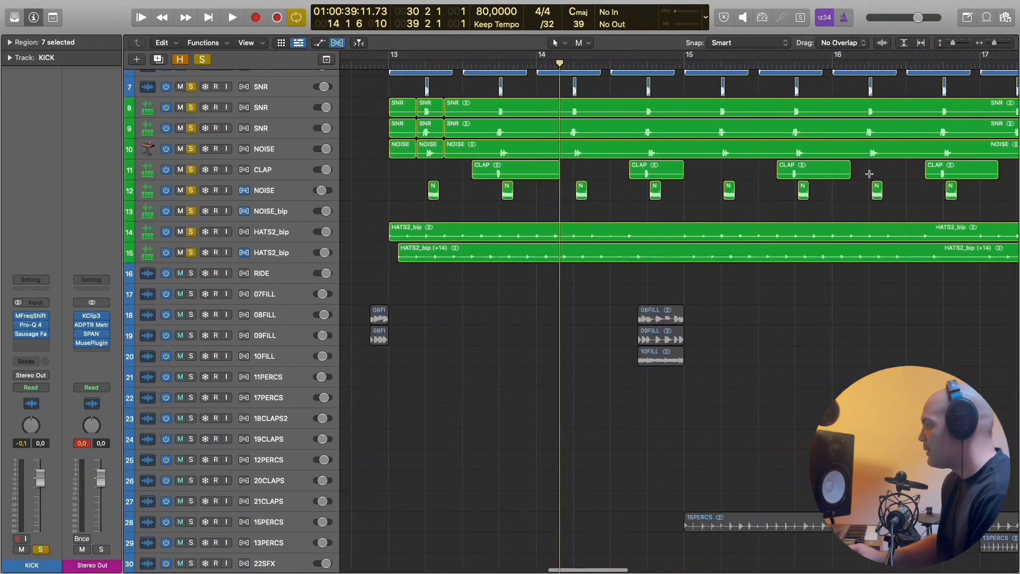
pyautogui.hscroll(20, 869, 174)
pyautogui.press('super+Left')
pyautogui.hscroll(4, 868, 172)
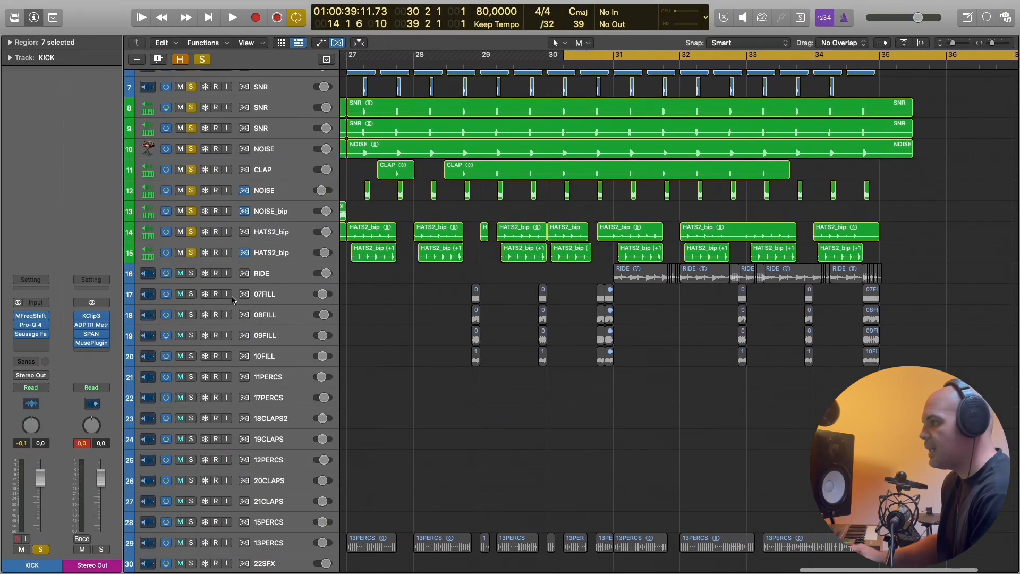
# Solo only the RIDE on track 16 and play it with the cycle set from bar 31 to 35.
pyautogui.click(224, 273)
pyautogui.click(191, 273)
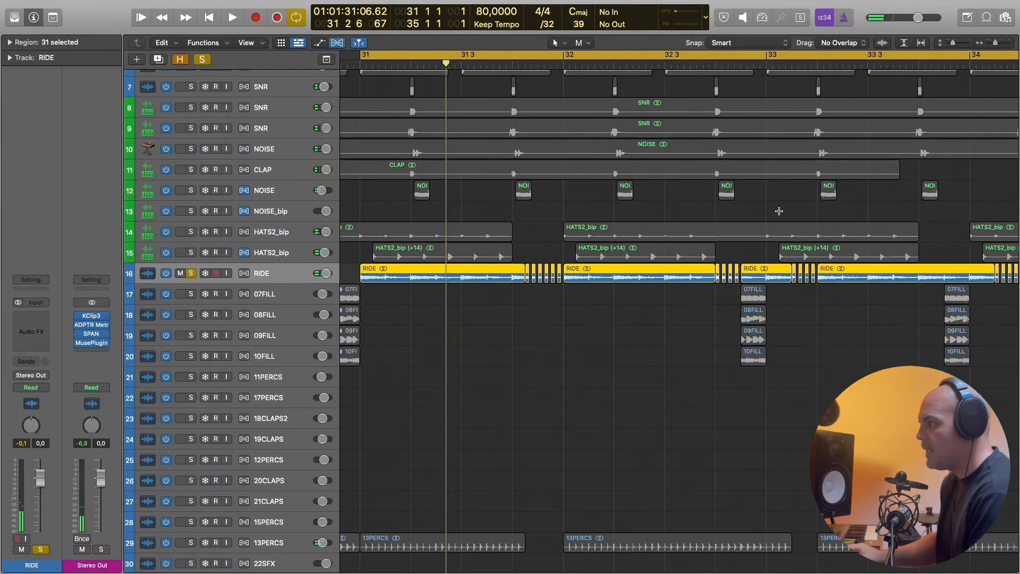
pyautogui.scroll(-10, 543, 210)
pyautogui.scroll(9, 543, 218)
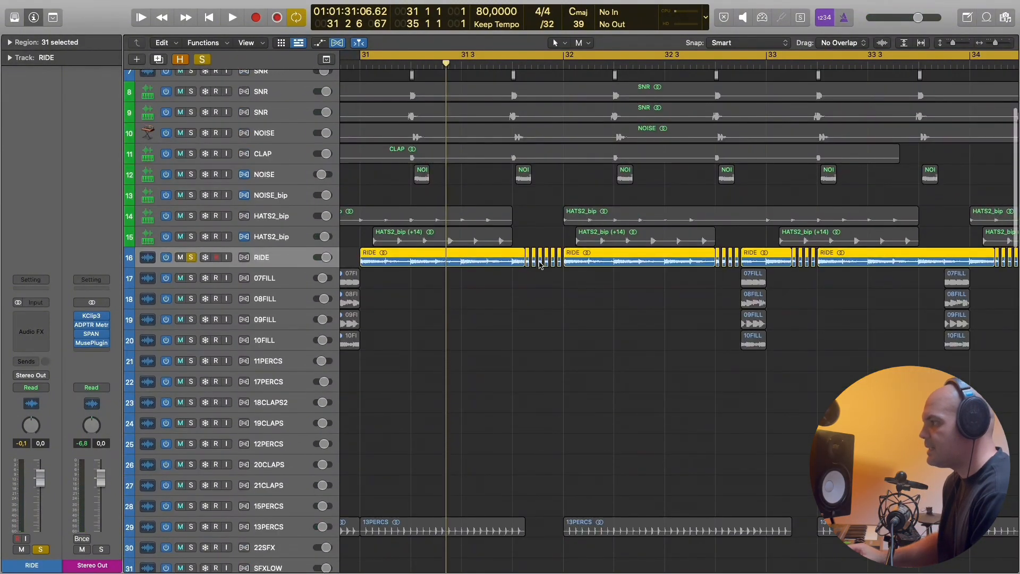
pyautogui.press('space')
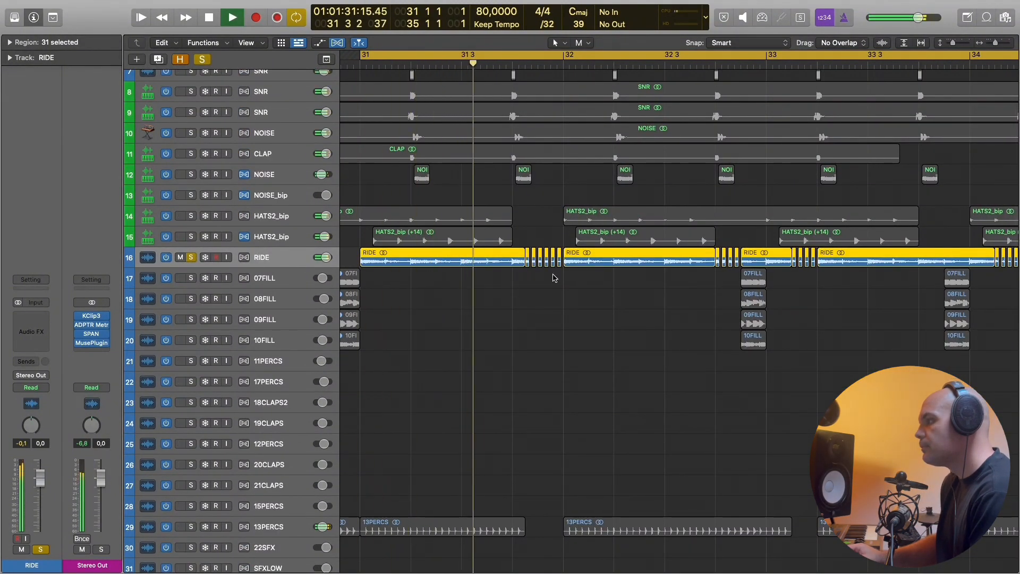
pyautogui.hscroll(2, 560, 278)
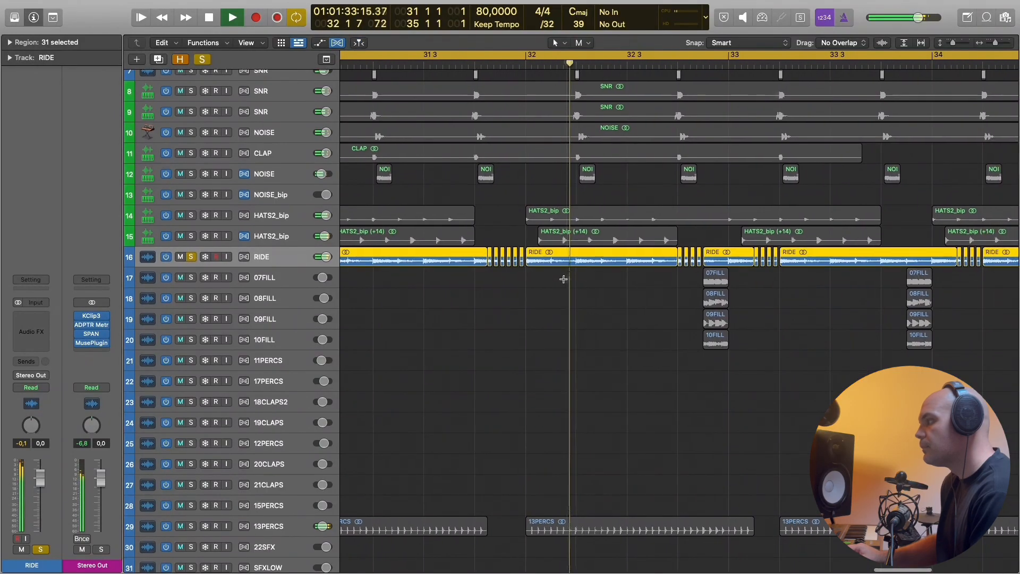
pyautogui.hscroll(1, 564, 279)
pyautogui.press('space')
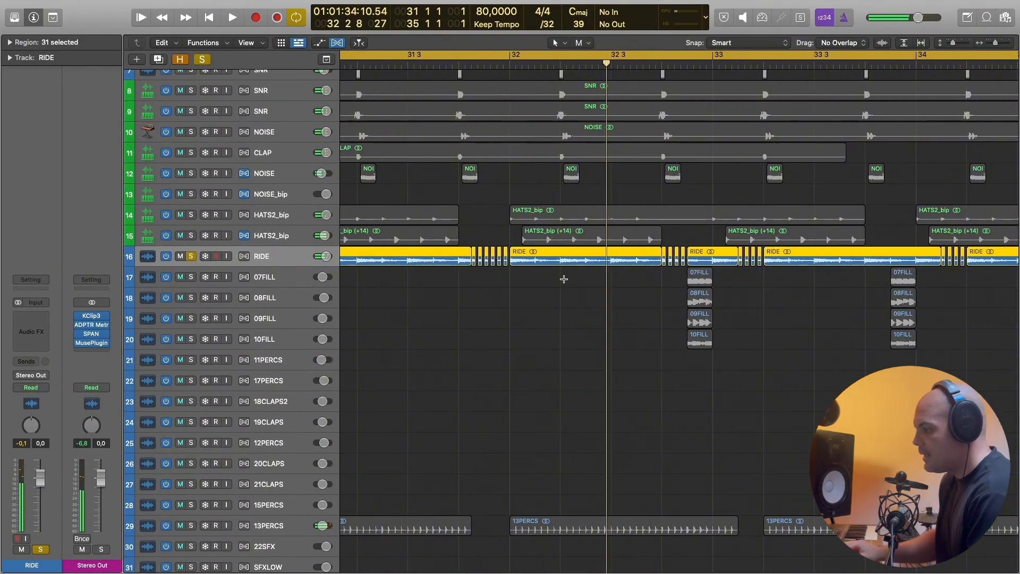
# Select Audio 25 on track 39 and compare its short regions with the chopped RIDE regions.
pyautogui.scroll(-10, 563, 279)
pyautogui.click(279, 328)
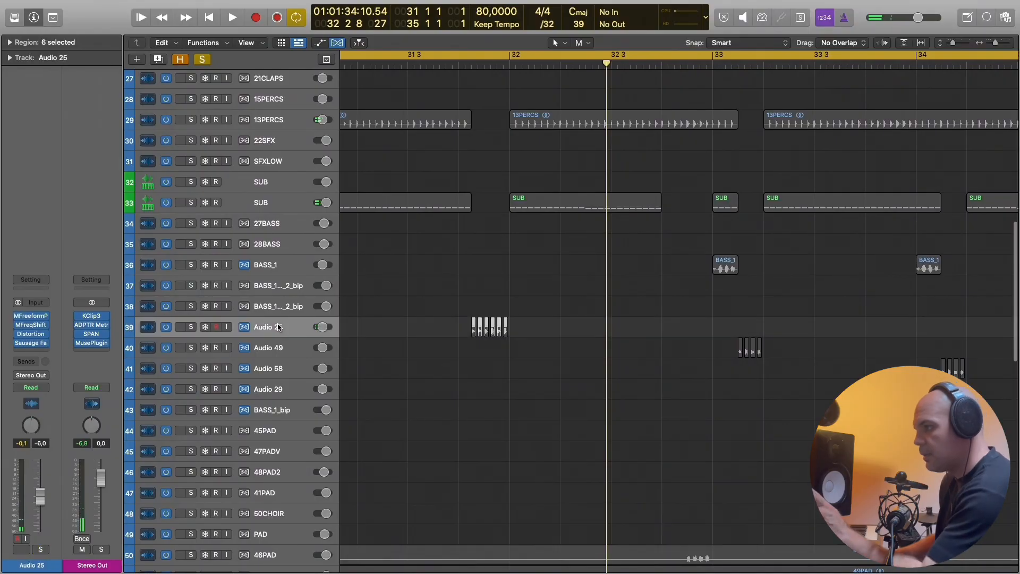
pyautogui.scroll(10, 534, 335)
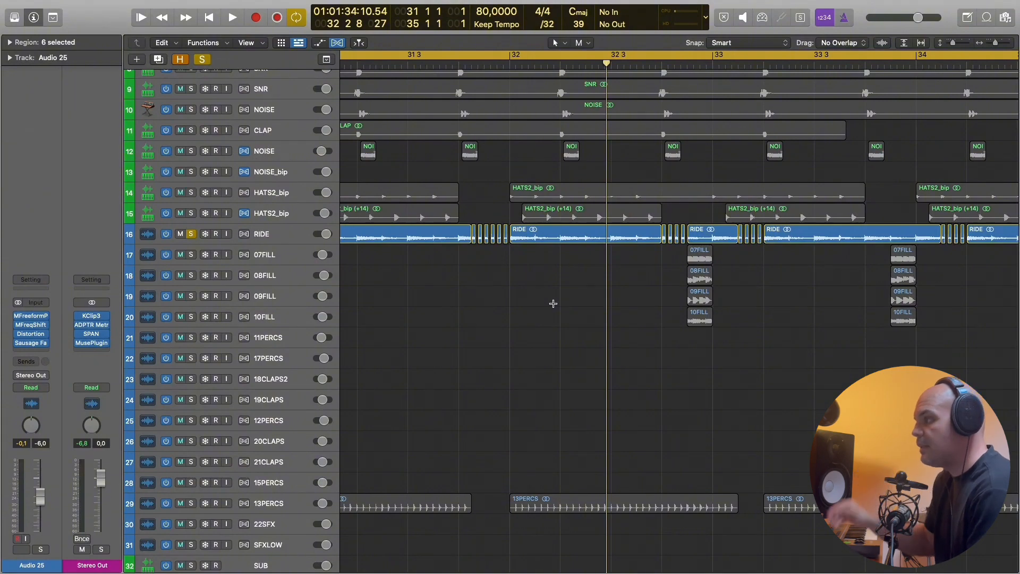
# Solo every drum track from KICK on track 1 to RIDE on track 16 and play the stack between bars 31 and 35.
pyautogui.scroll(-10, 553, 303)
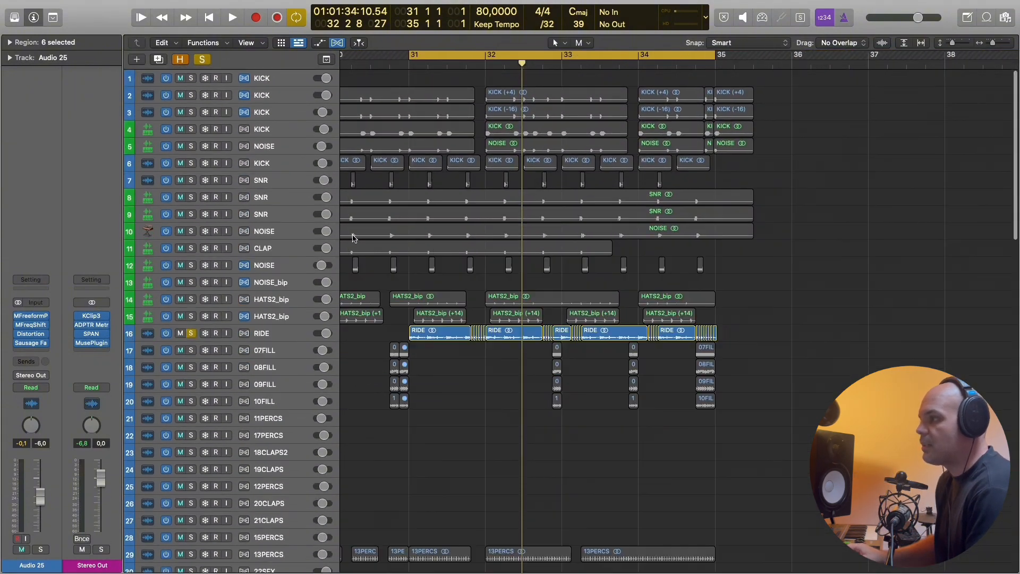
pyautogui.moveTo(192, 75); pyautogui.dragTo(195, 228)
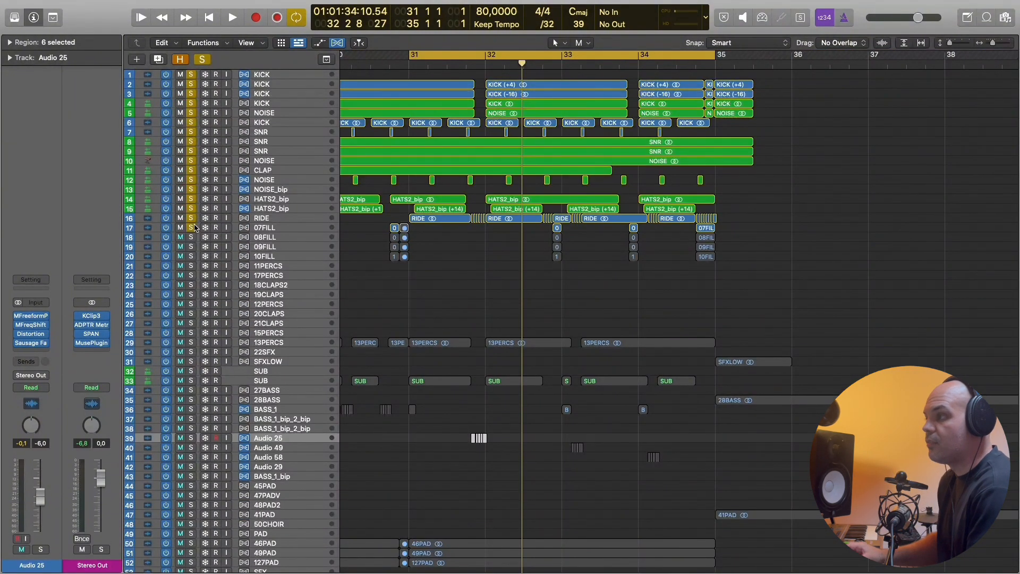
pyautogui.click(194, 227)
pyautogui.press('space')
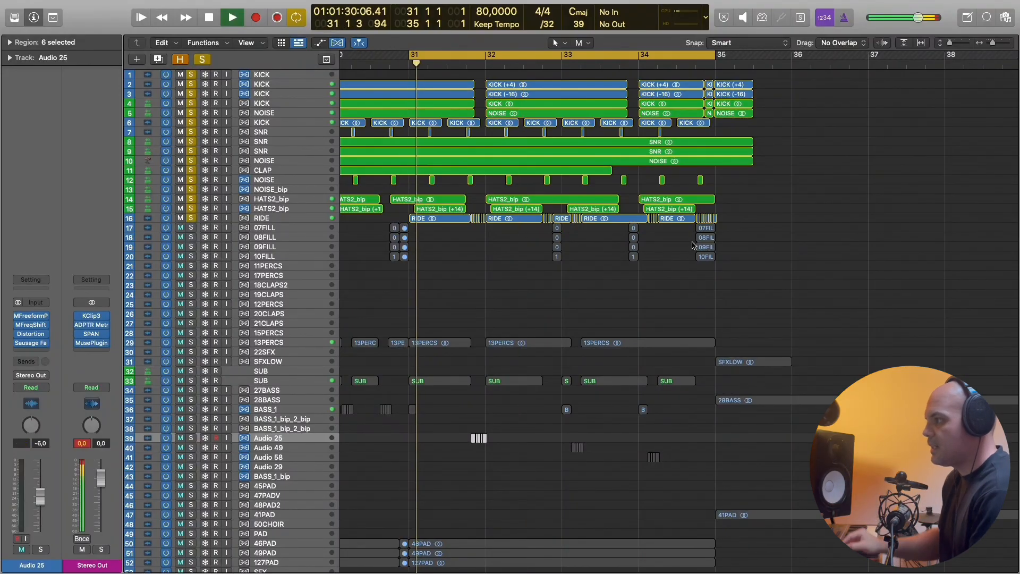
pyautogui.scroll(5, 626, 237)
pyautogui.scroll(4, 626, 237)
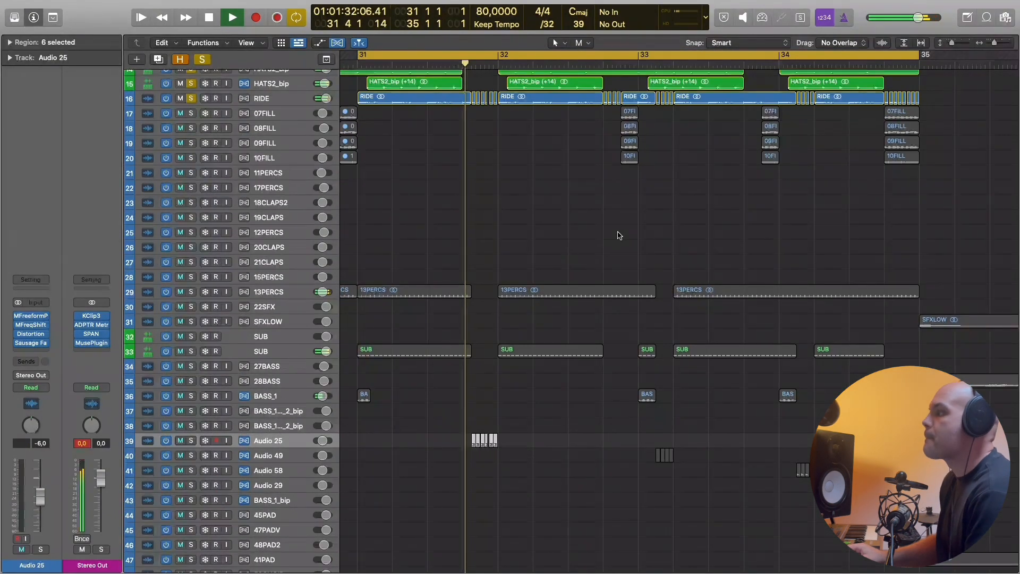
pyautogui.scroll(3, 621, 236)
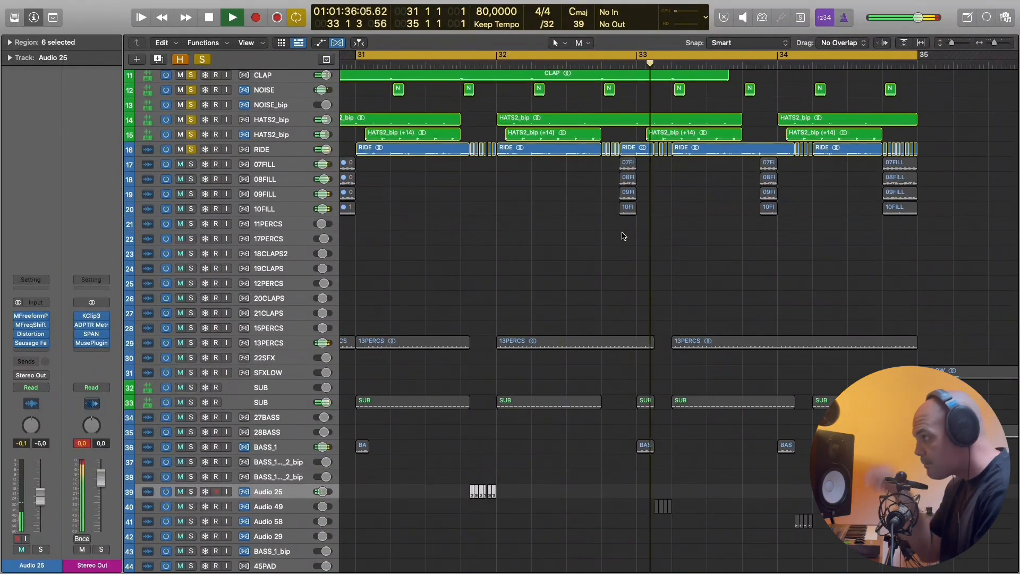
pyautogui.scroll(5, 624, 236)
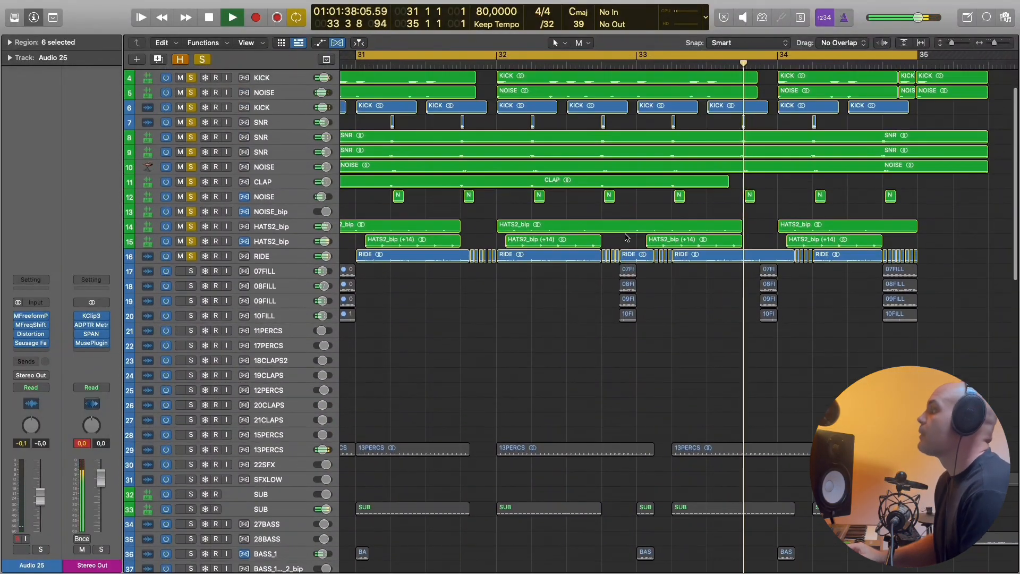
pyautogui.scroll(2, 626, 237)
pyautogui.scroll(-3, 627, 235)
pyautogui.press('space')
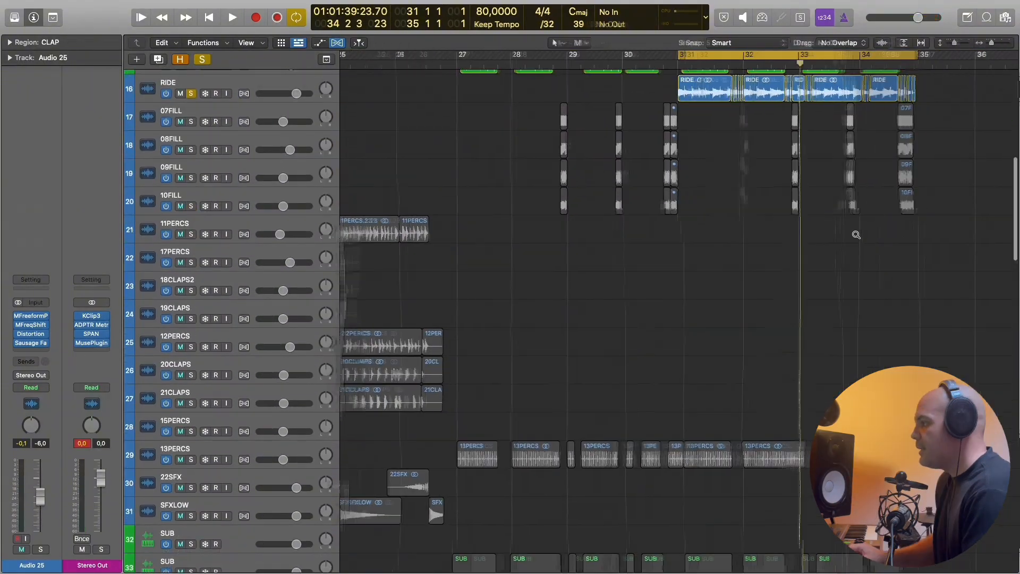
# Set the playback cycle from bar 13 to 21 and, with all solos cleared, move the 07FILL track below 10FILL.
pyautogui.scroll(-5, 856, 234)
pyautogui.moveTo(429, 52); pyautogui.dragTo(616, 53)
pyautogui.scroll(3, 250, 123)
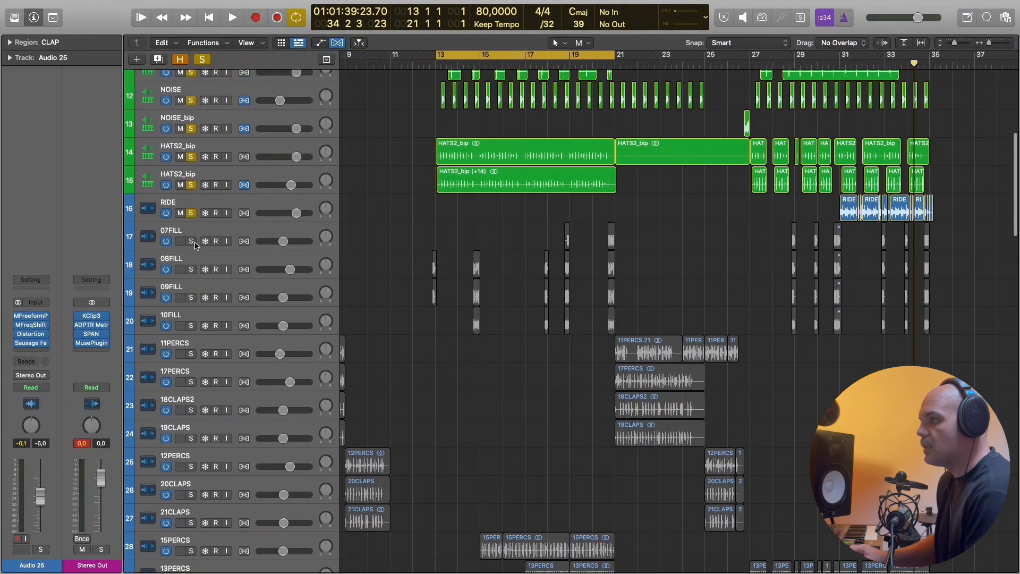
pyautogui.click(197, 243)
pyautogui.scroll(3, 351, 233)
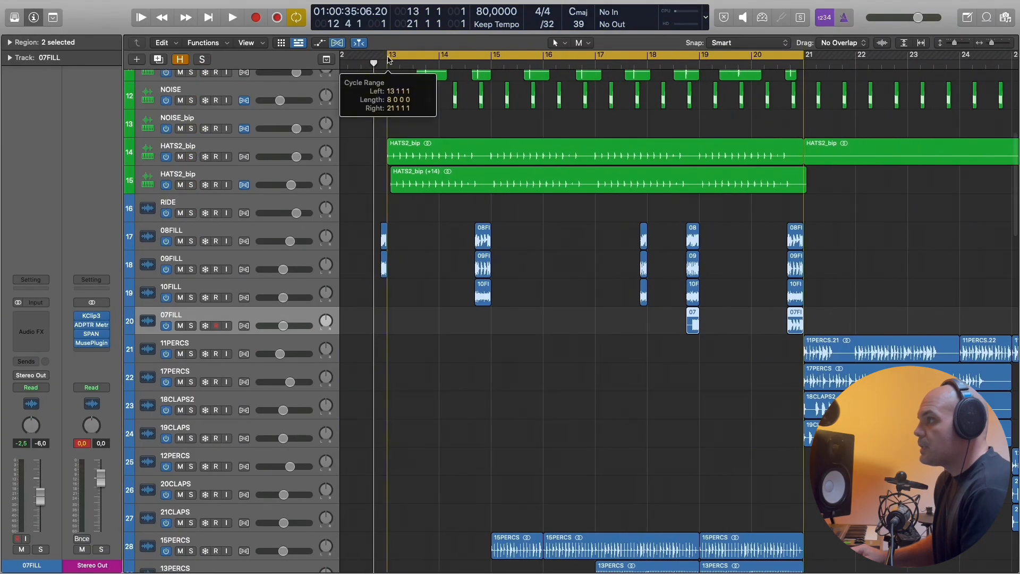
# Solo 08FILL, 09FILL and 10FILL and play the first fill with the cycle set from 12 3 5 to 13 1 1.
pyautogui.moveTo(191, 212); pyautogui.dragTo(190, 286)
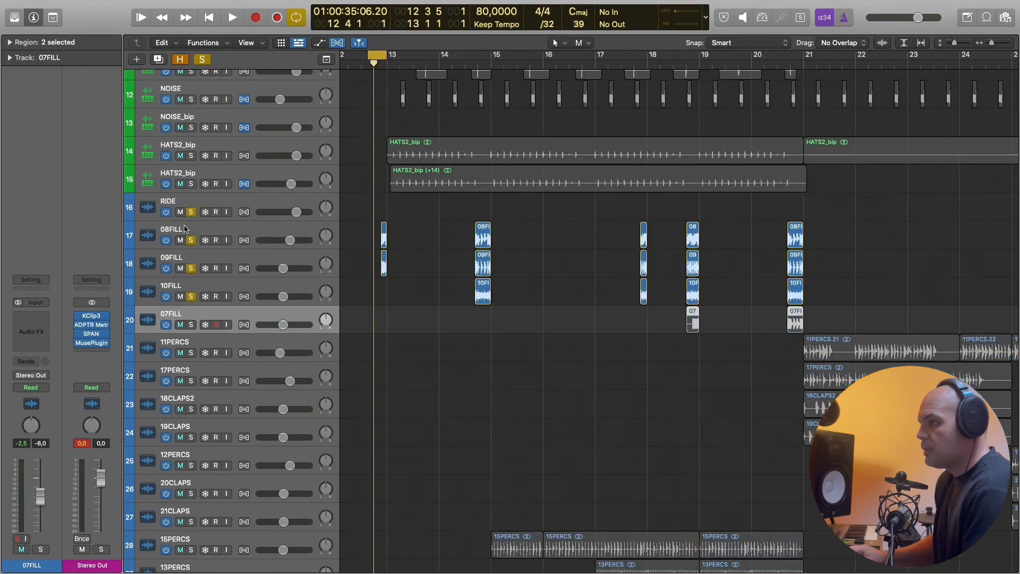
pyautogui.hscroll(-10, 524, 273)
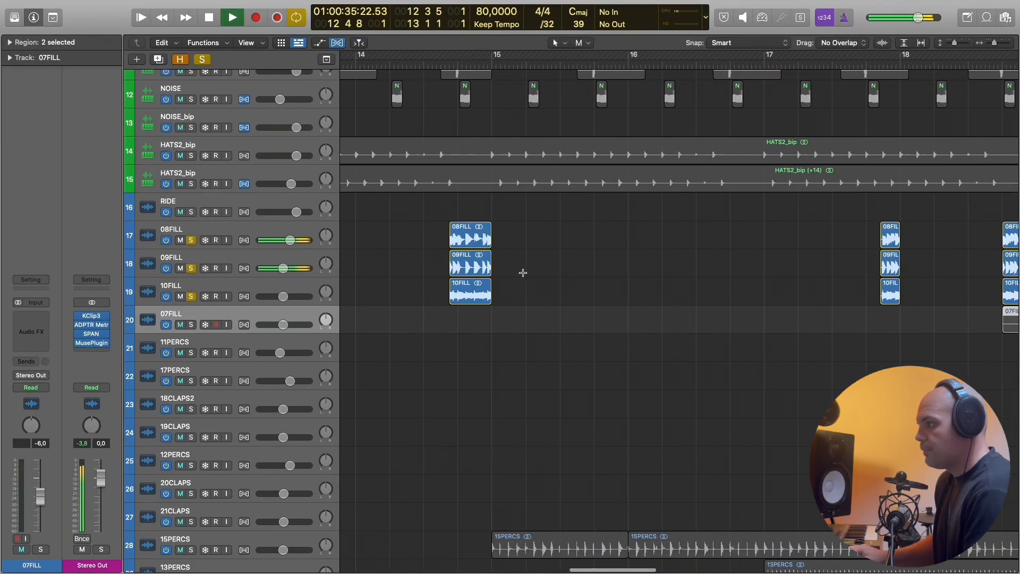
pyautogui.press('space')
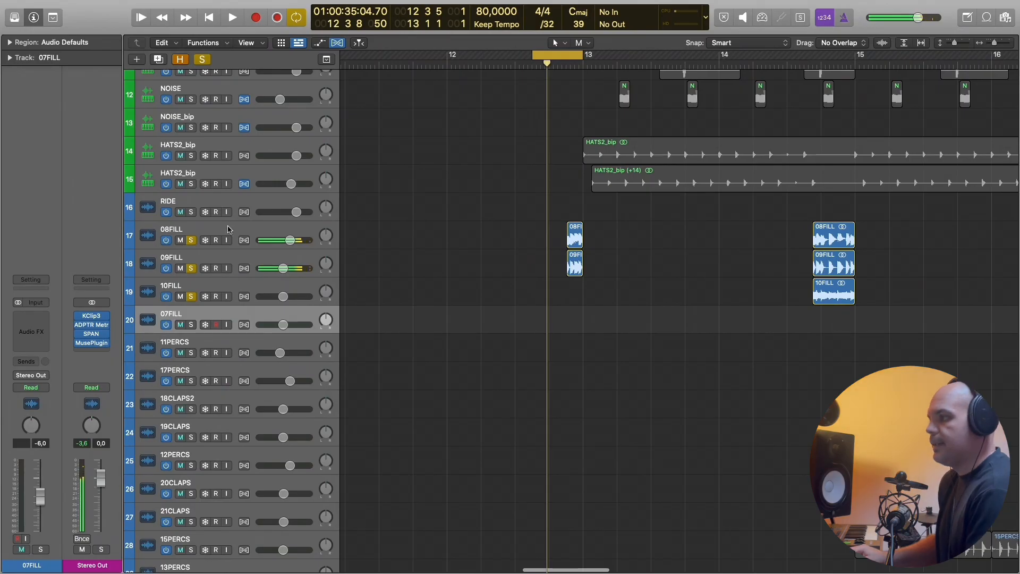
# Move the cycle to the fill before bar 15, from 14 3 5 1 to 15 1 1 1, and play the three fill layers together.
pyautogui.moveTo(559, 56); pyautogui.dragTo(832, 56)
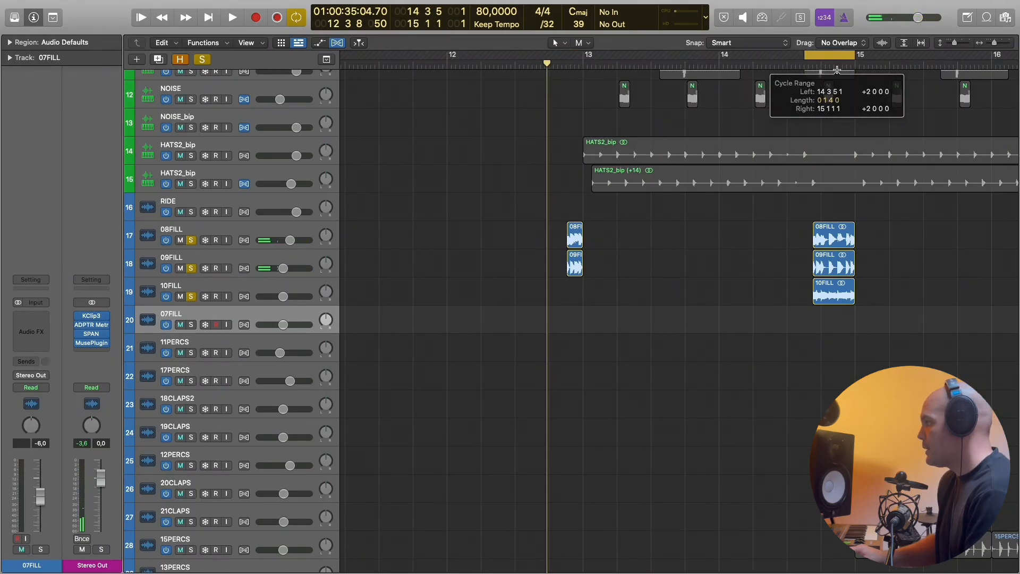
pyautogui.press('space')
pyautogui.click(256, 227)
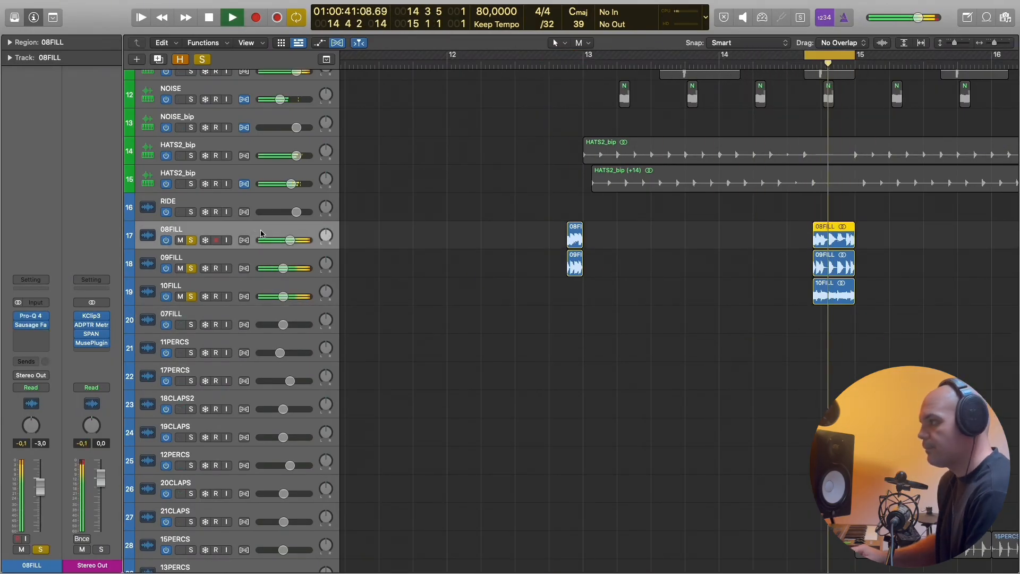
pyautogui.hscroll(5, 420, 290)
pyautogui.press('space')
# Solo only 08FILL on track 17 and play its region within the cycle before bar 15.
pyautogui.keyDown('alt'); pyautogui.click(191, 240); pyautogui.keyUp('alt')
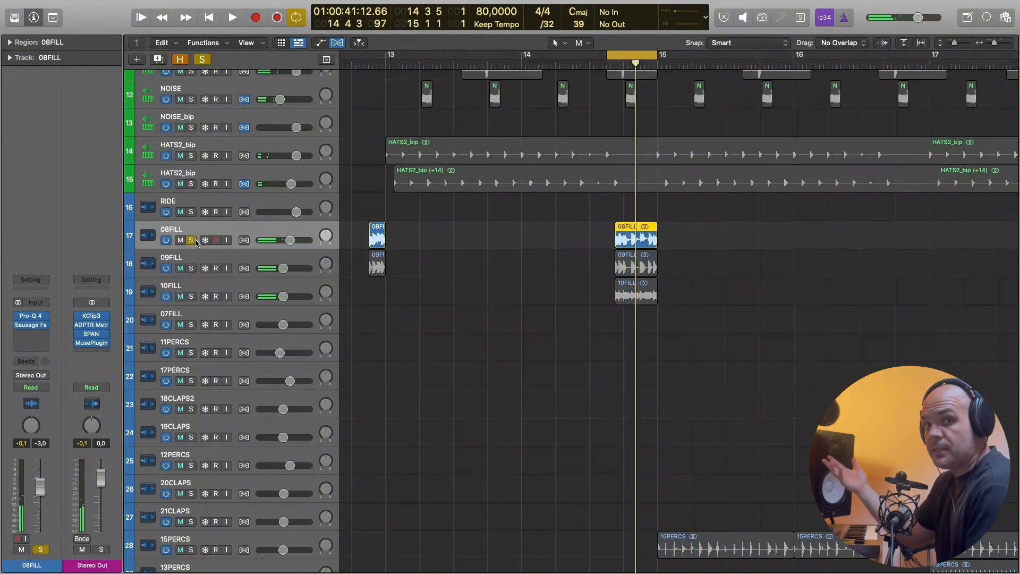
pyautogui.press('super+Right')
pyautogui.press('super+Right')
pyautogui.press('space')
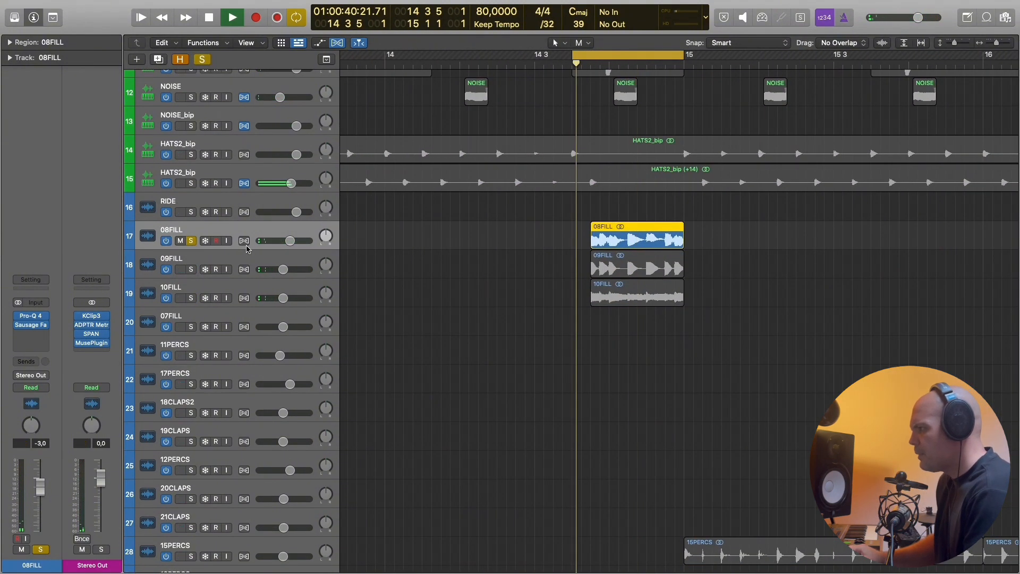
pyautogui.press('space')
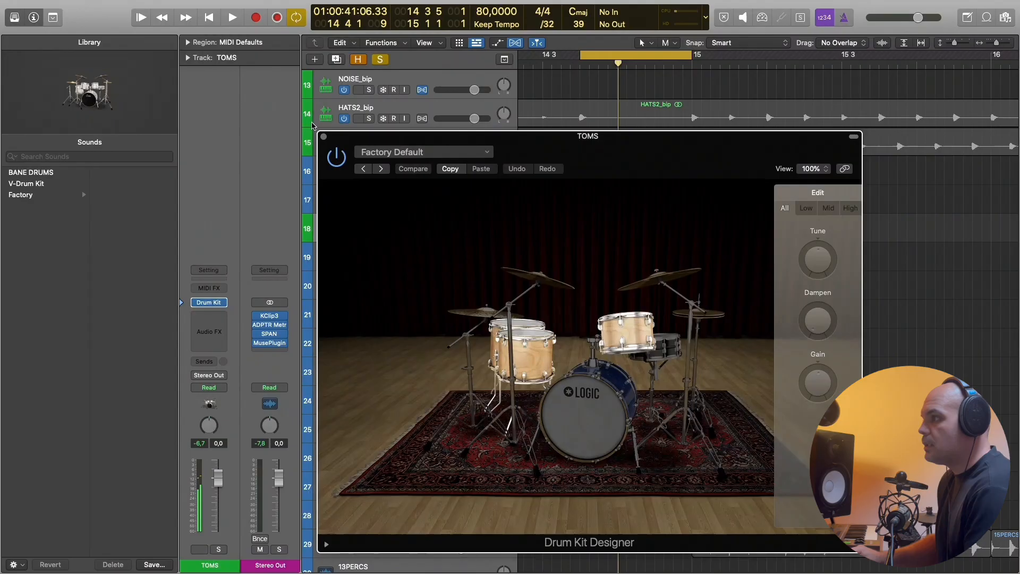
# Close the Drum Kit Designer window and double 08FILL with a Kick instrument using Drum Replacement/Doubling at a -8,5 dB relative threshold.
pyautogui.click(324, 134)
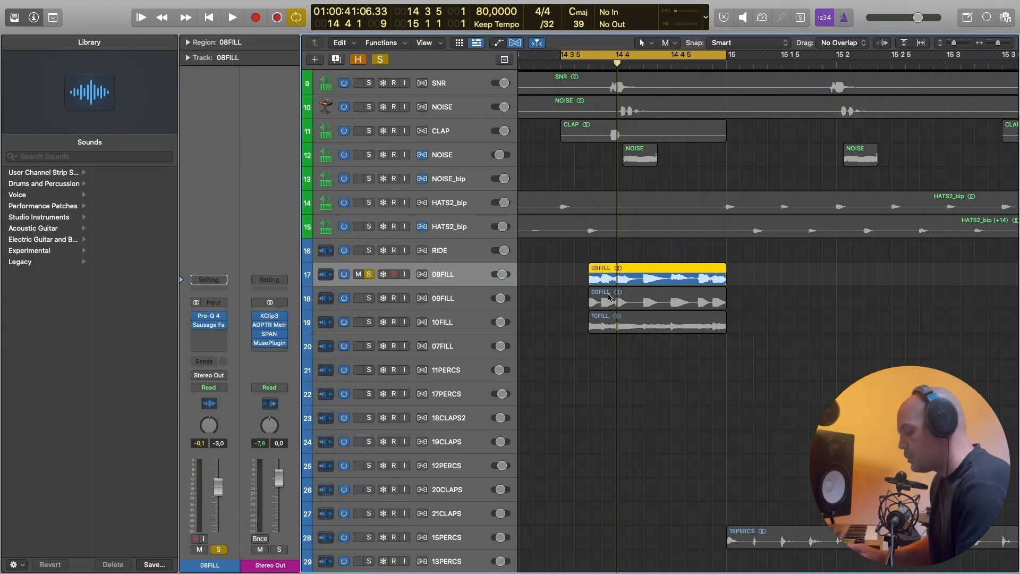
pyautogui.hotkey('ctrl', 'd')
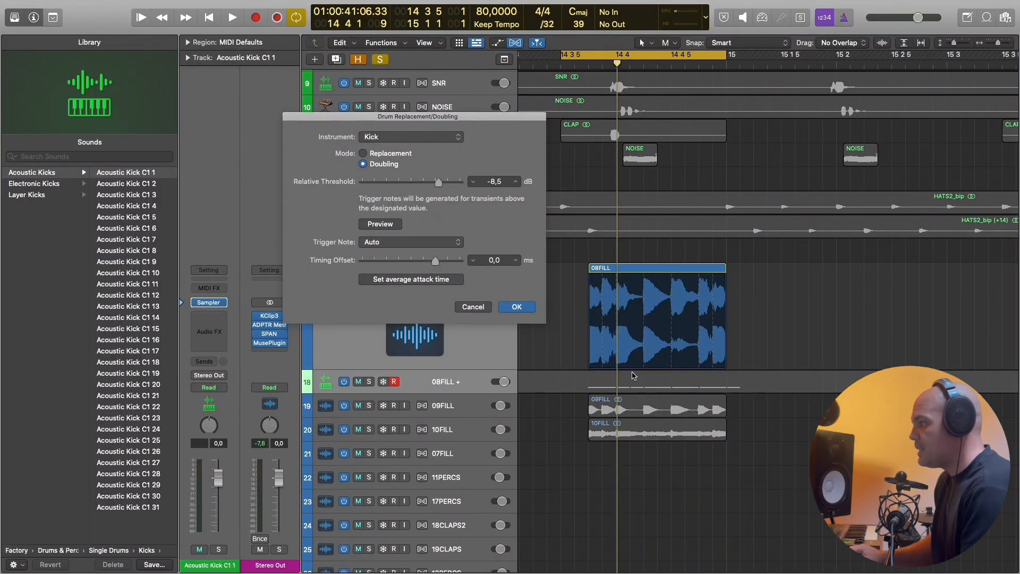
pyautogui.click(533, 310)
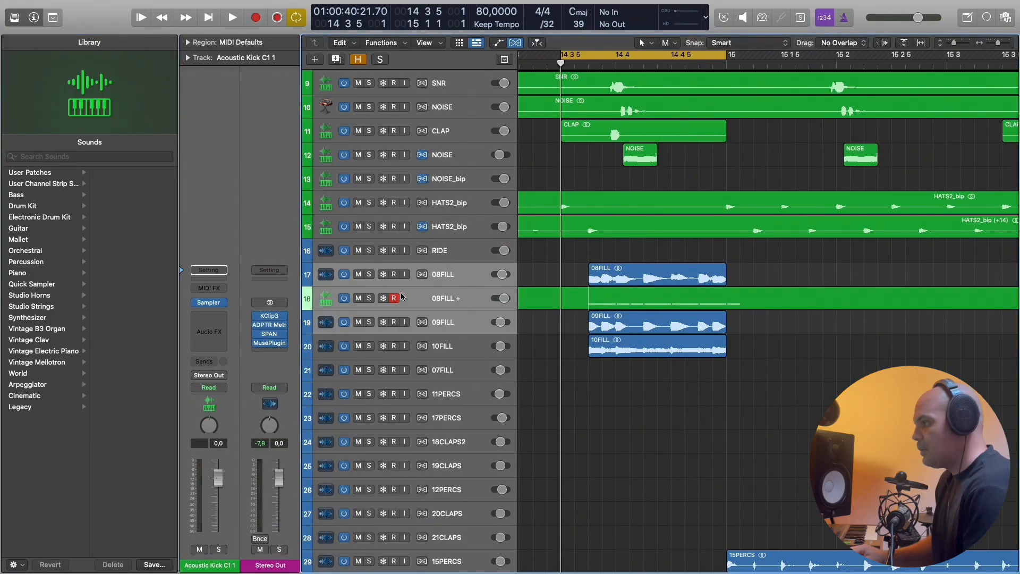
# Solo the 08FILL + doubling track and play its triggered kick notes within the cycle.
pyautogui.click(385, 300)
pyautogui.click(369, 298)
pyautogui.press('space')
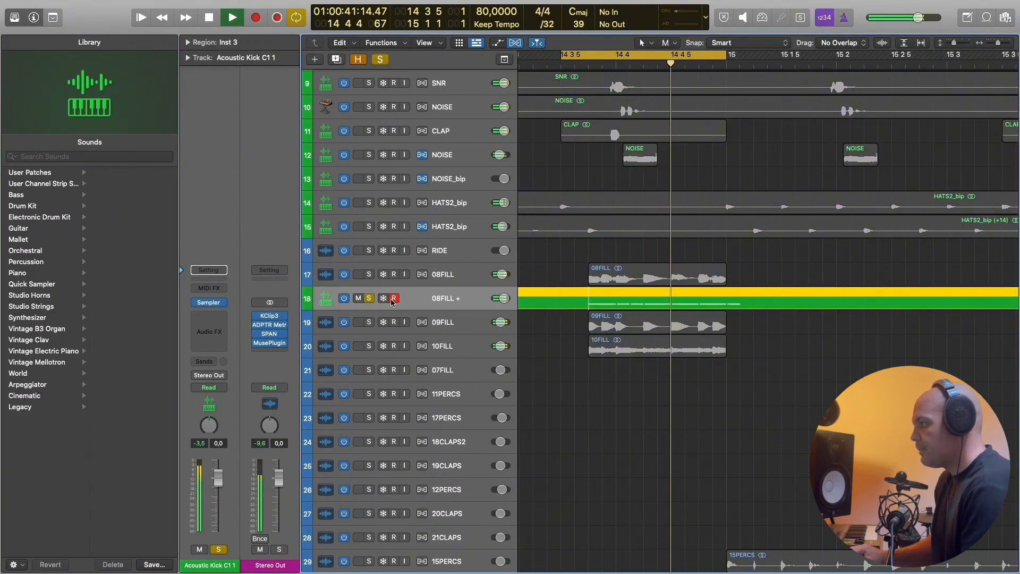
pyautogui.press('space')
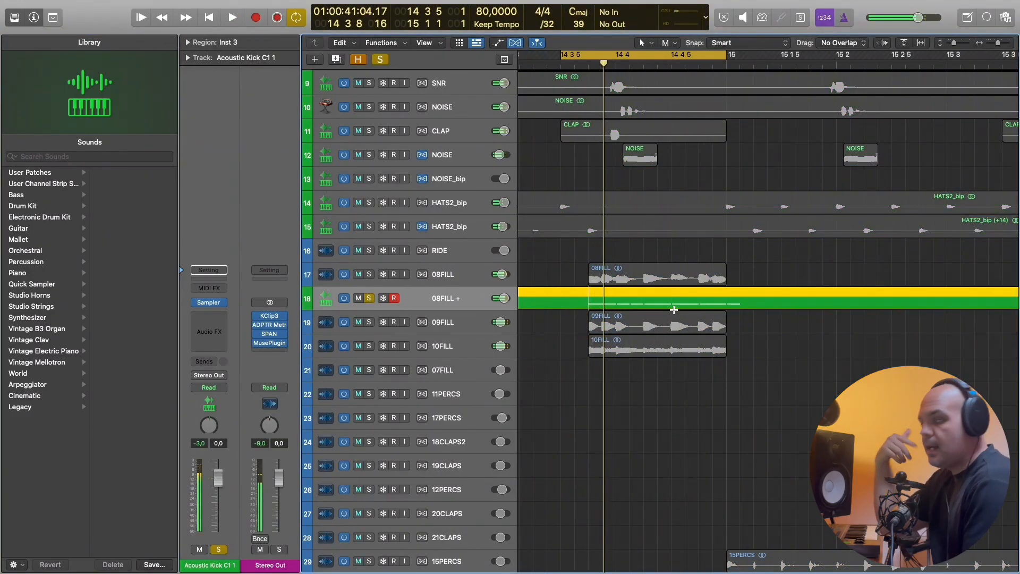
# Remove the 08FILL + doubling track from the fill layers.
pyautogui.click(456, 294)
pyautogui.press('super+Left')
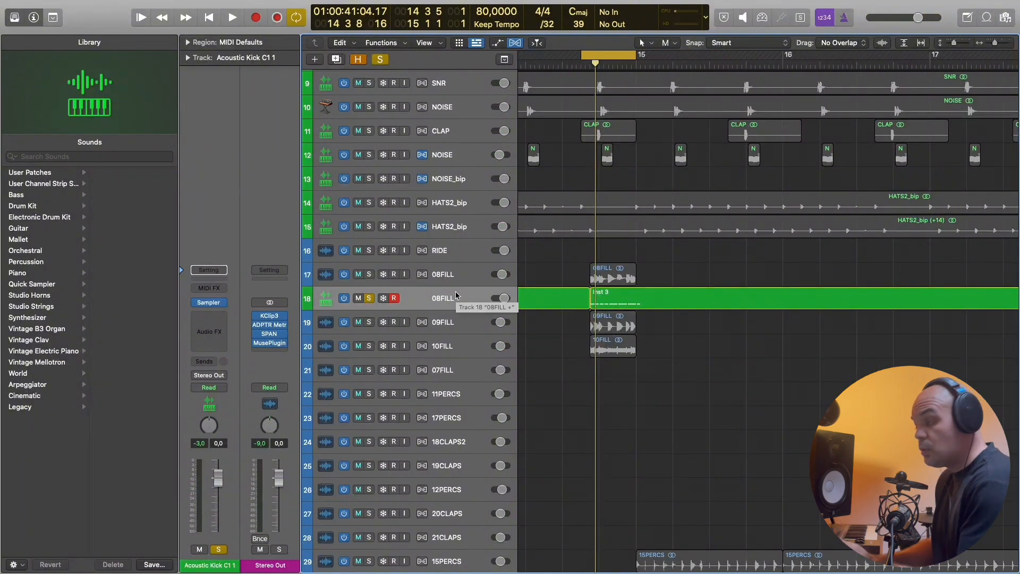
pyautogui.press('super+Left')
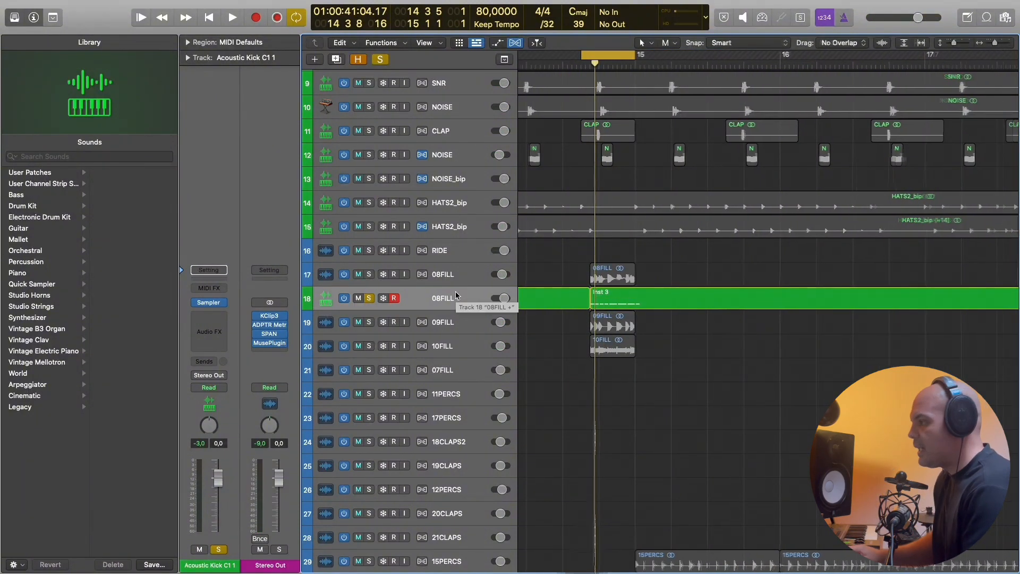
pyautogui.hscroll(-10, 455, 295)
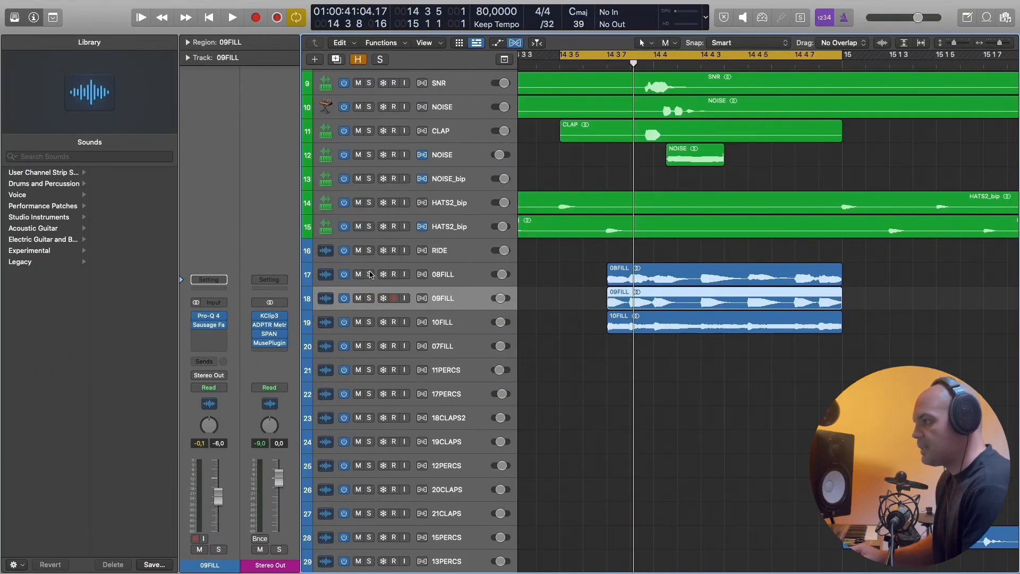
# Solo the original 08FILL track again and play it alone from 14 3 5 to 15 1 1.
pyautogui.click(370, 274)
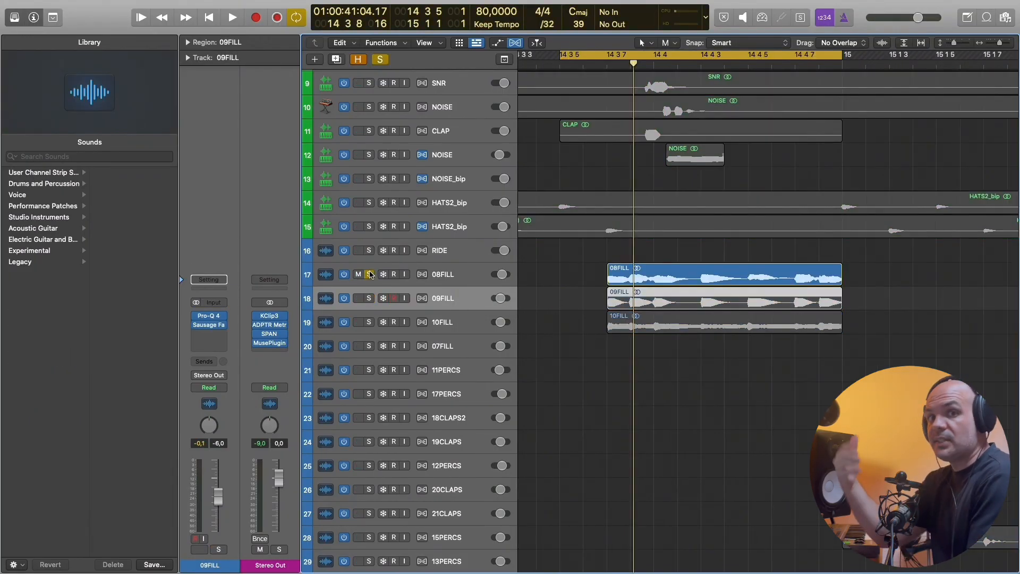
pyautogui.press('space')
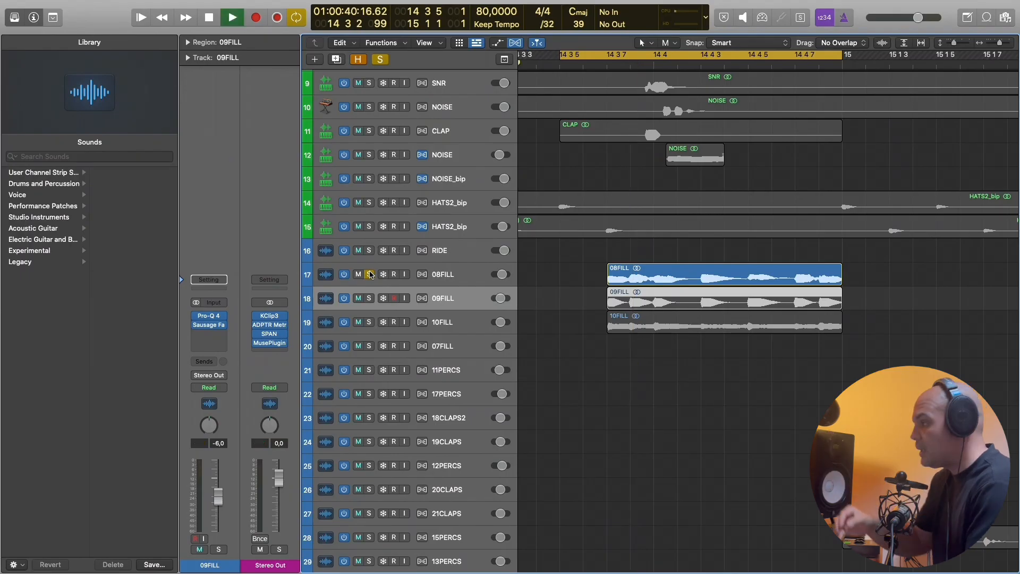
pyautogui.press('space')
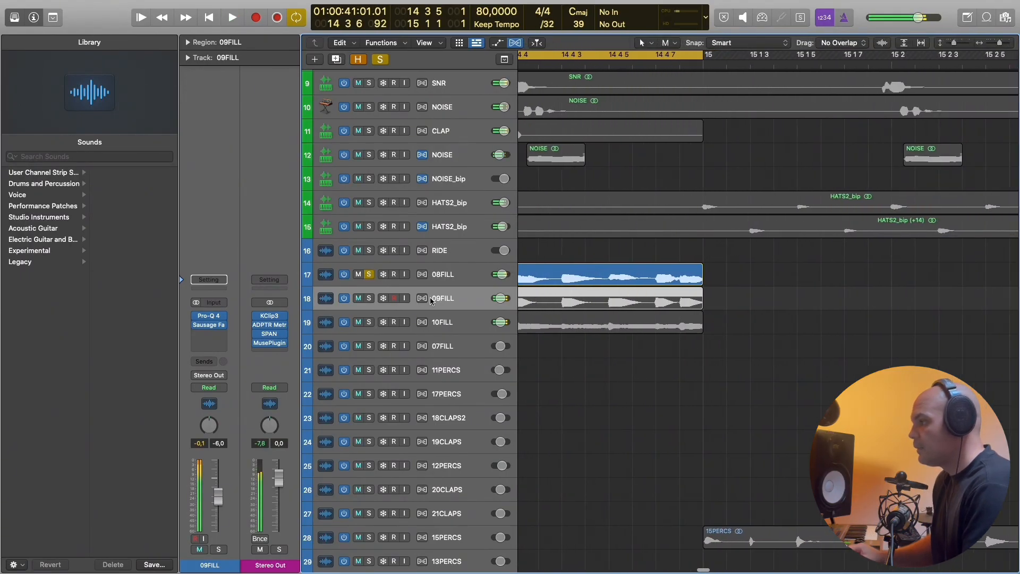
# Solo only 09FILL on track 18 and play its layer of the fill before bar 15.
pyautogui.click(431, 301)
pyautogui.click(371, 299)
pyautogui.press('space')
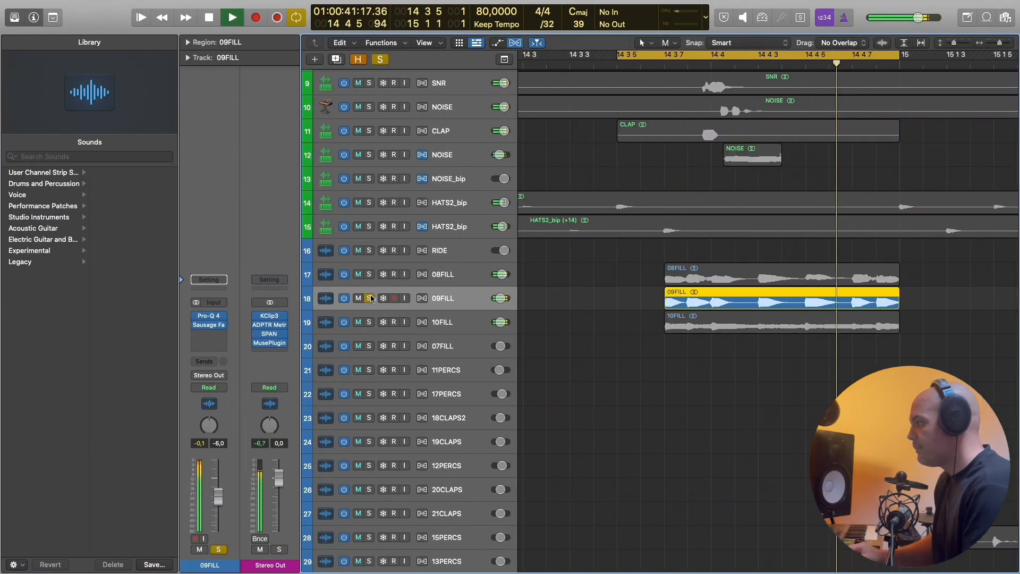
pyautogui.press('space')
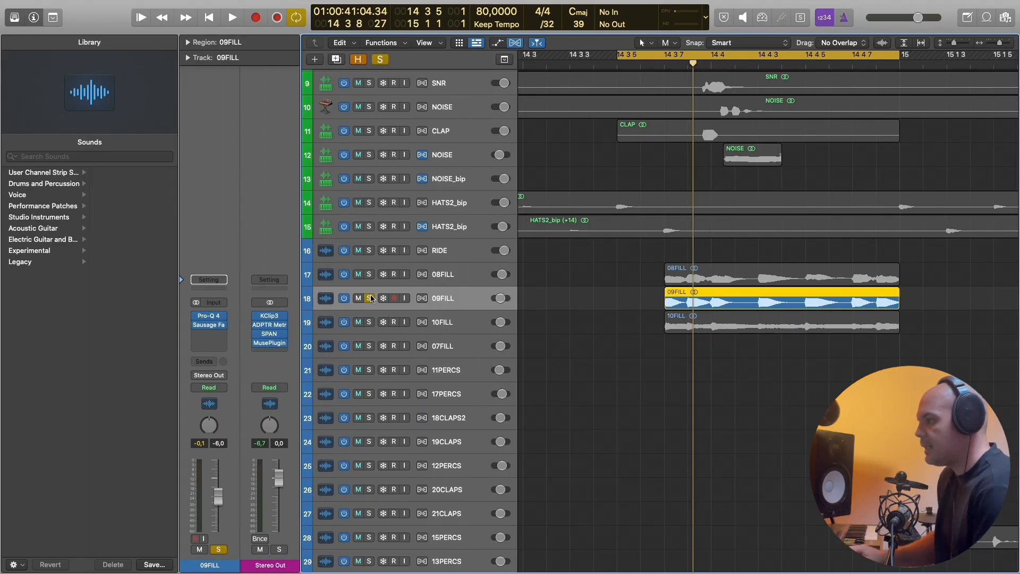
pyautogui.press('space')
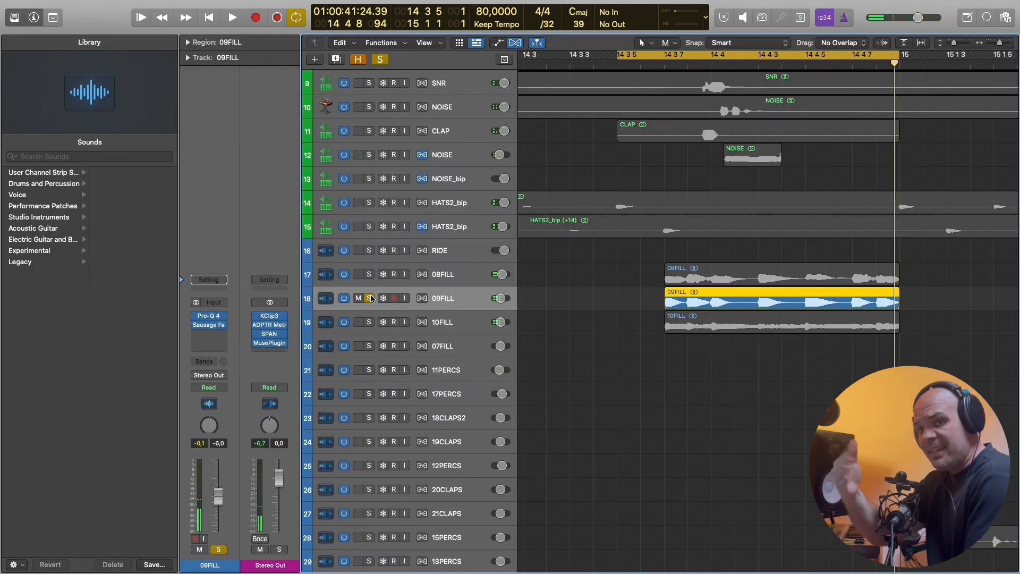
# Solo 10FILL on its own, add 08FILL and 09FILL to the solo and play the combined fill before bar 15.
pyautogui.click(368, 322)
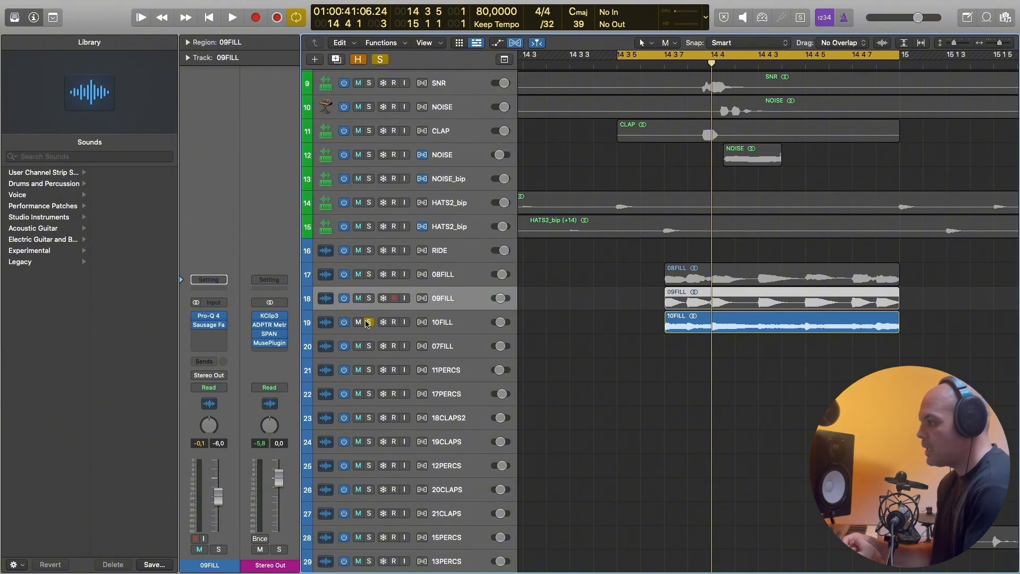
pyautogui.moveTo(370, 278); pyautogui.dragTo(367, 312)
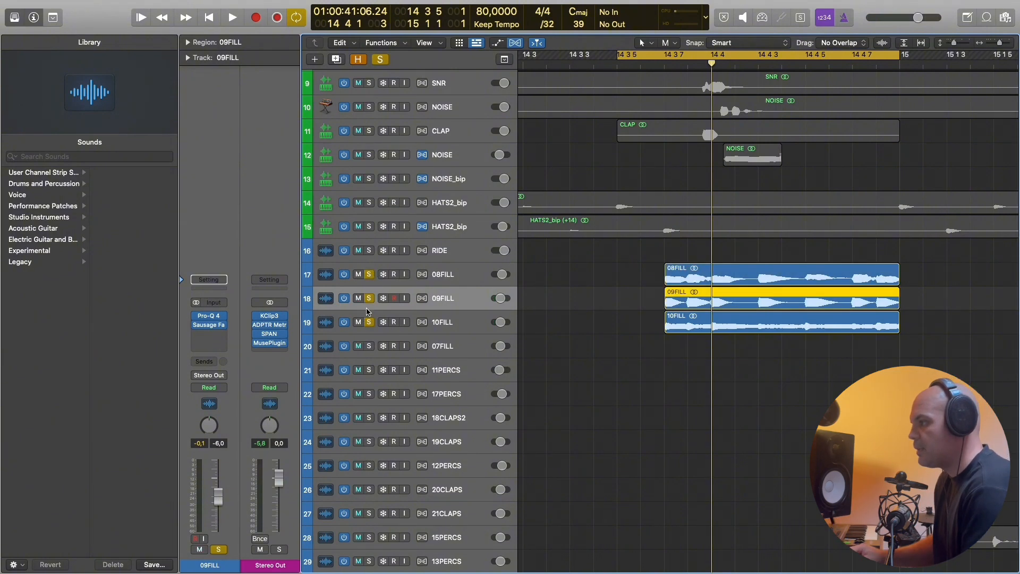
pyautogui.press('space')
pyautogui.scroll(-5, 707, 372)
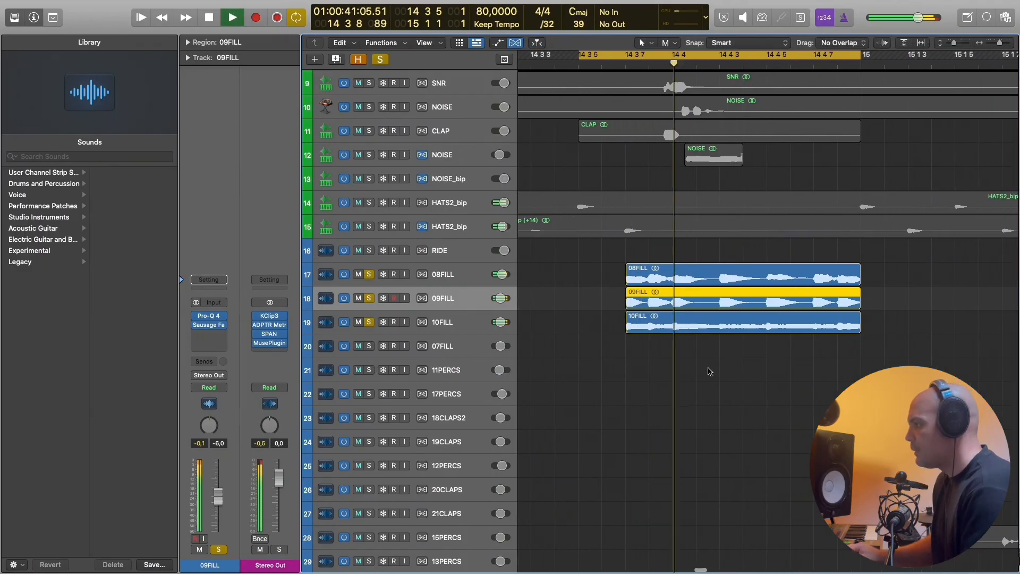
pyautogui.scroll(-3, 711, 372)
pyautogui.press('space')
pyautogui.hscroll(10, 788, 349)
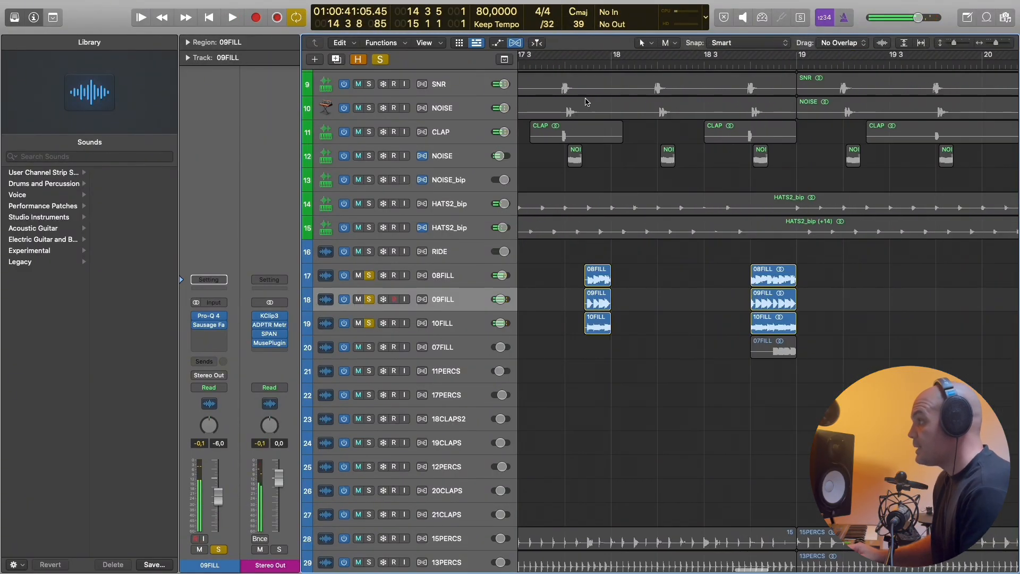
# Play the combined 08FILL, 09FILL and 10FILL layers through the fills before bar 19.
pyautogui.doubleClick(577, 67)
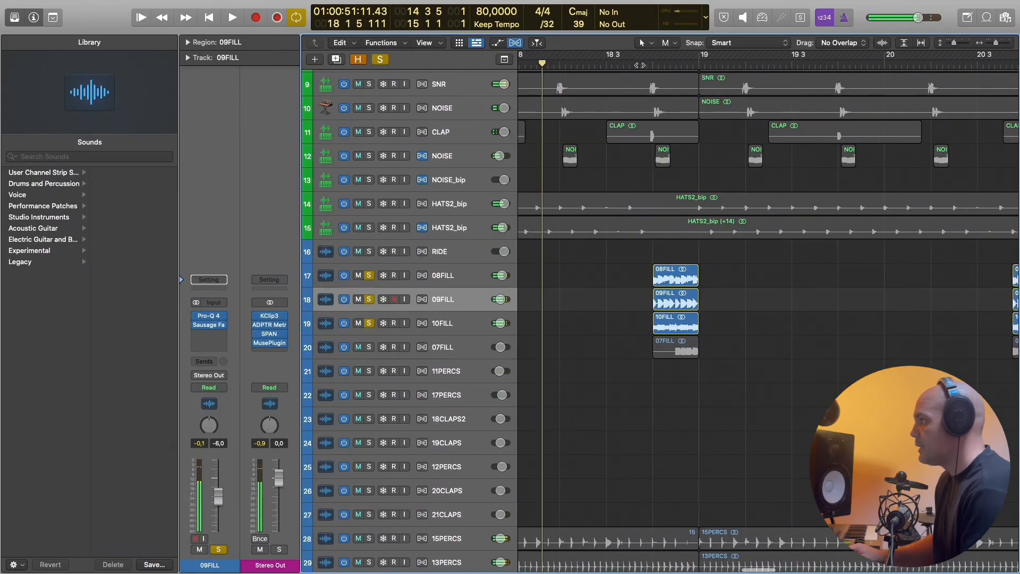
pyautogui.press('space')
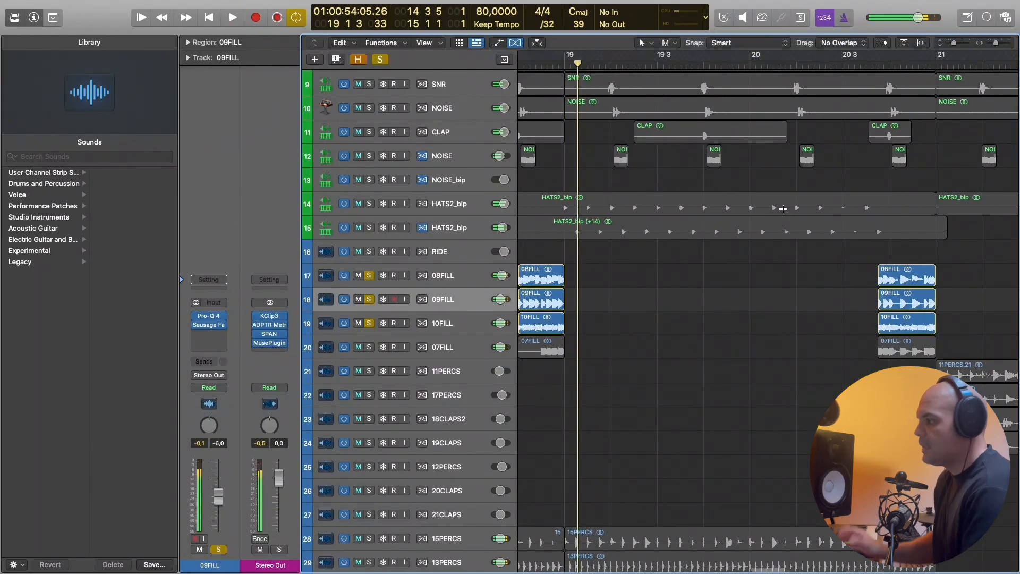
pyautogui.hscroll(3, 790, 245)
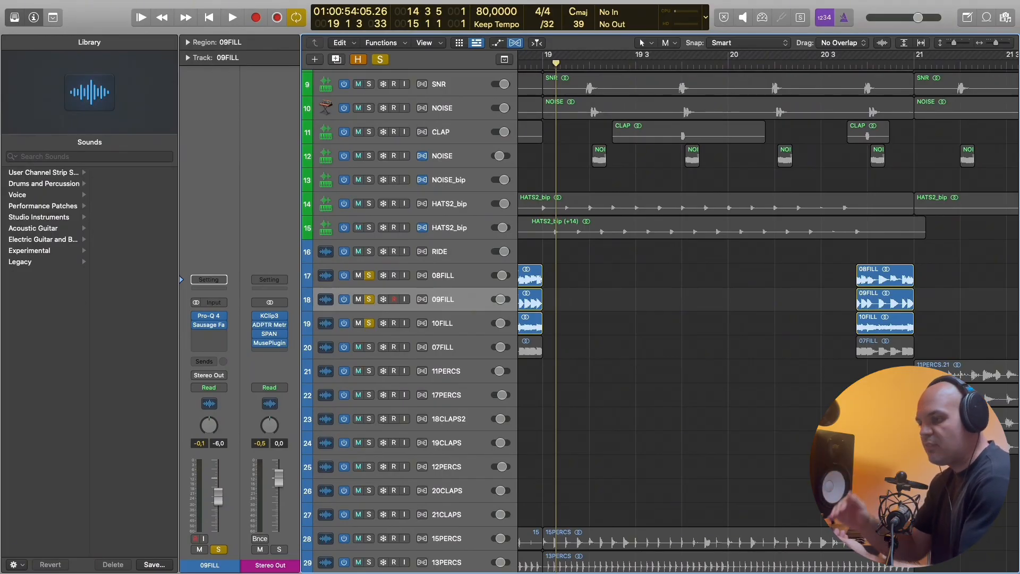
# Solo only 07FILL and play its layer of the fill with a cycle range from 18 3 8 to 19 1 1.
pyautogui.hscroll(-5, 820, 378)
pyautogui.moveTo(563, 56); pyautogui.dragTo(619, 63)
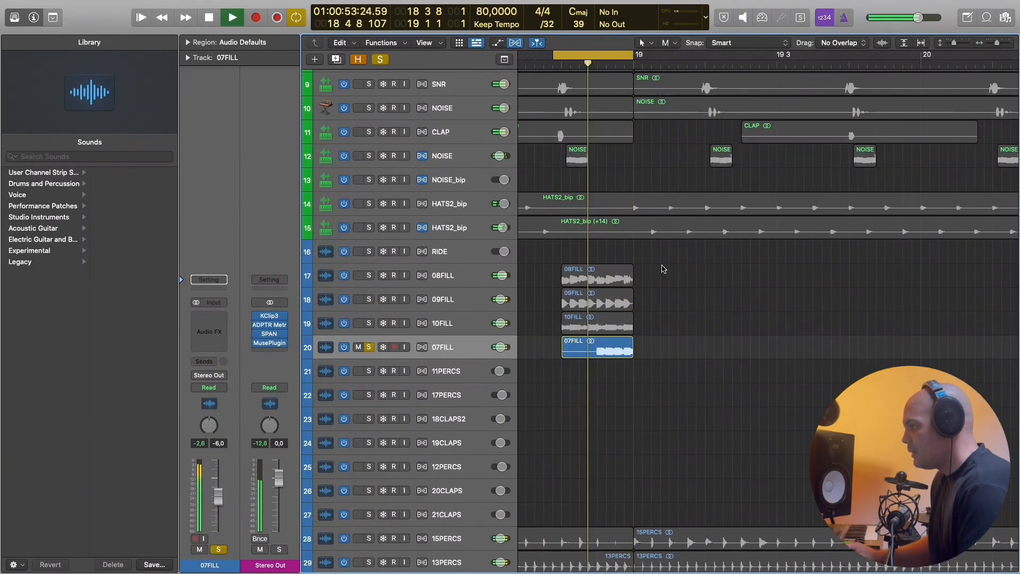
pyautogui.press('space')
pyautogui.scroll(-1, 667, 295)
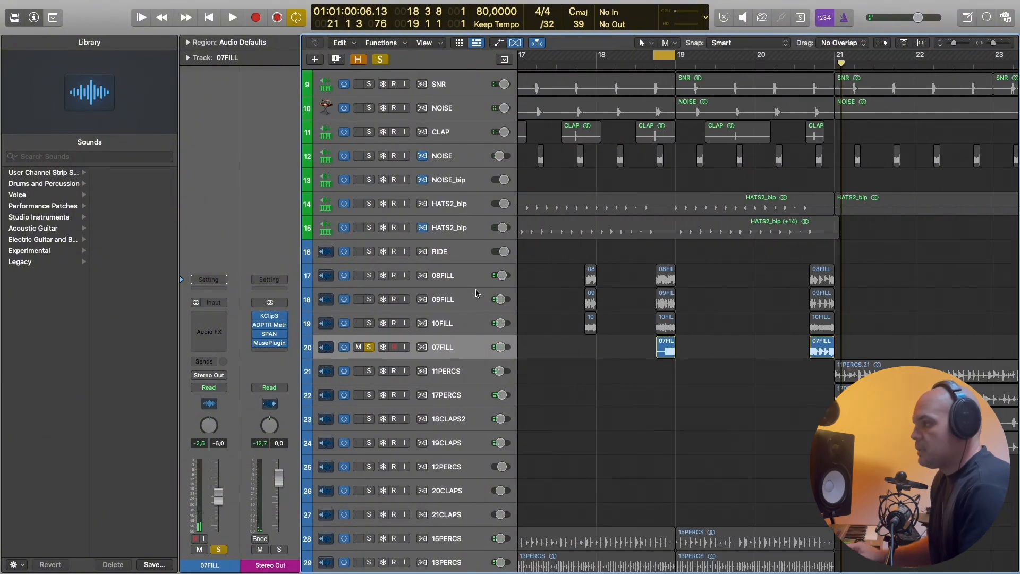
# Solo only 08FILL on track 17 and make it the selected track.
pyautogui.press('super+Right')
pyautogui.press('super+Right')
pyautogui.press('super+Right')
pyautogui.press('super+Right')
pyautogui.press('super+Right')
pyautogui.hscroll(-10, 476, 293)
pyautogui.keyDown('alt'); pyautogui.click(370, 276); pyautogui.keyUp('alt')
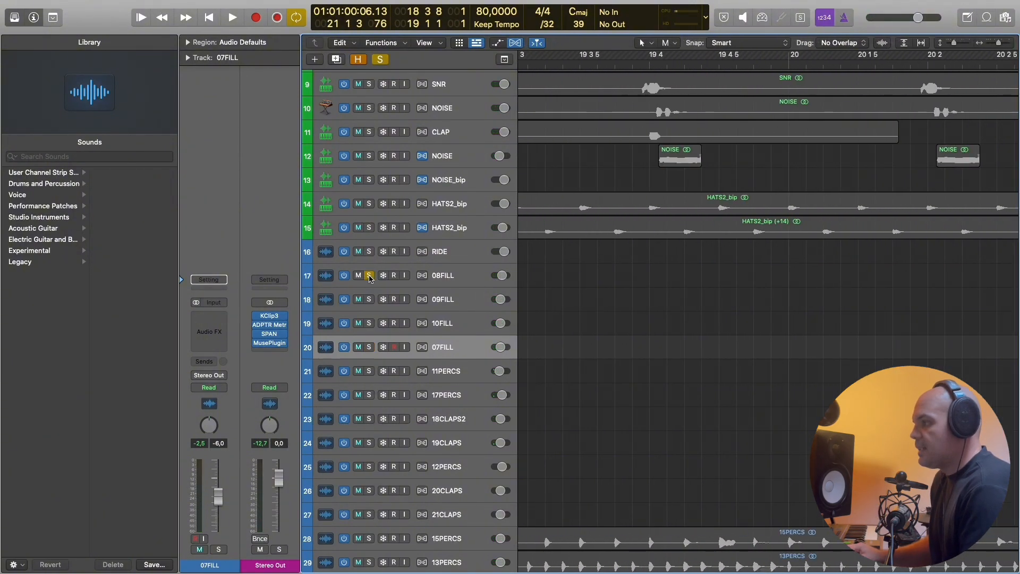
pyautogui.click(468, 276)
# Set the cycle range to 20 3 7 through 21 1 1 around the fill before bar 21 and play the 08FILL layer.
pyautogui.press('super+Left')
pyautogui.press('super+Left')
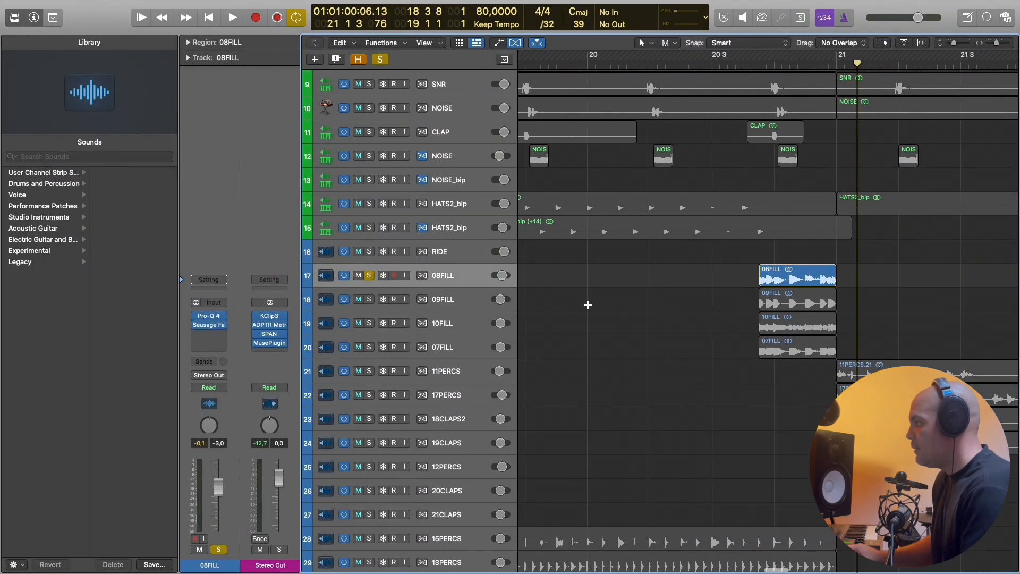
pyautogui.hscroll(5, 589, 305)
pyautogui.moveTo(567, 59); pyautogui.dragTo(643, 57)
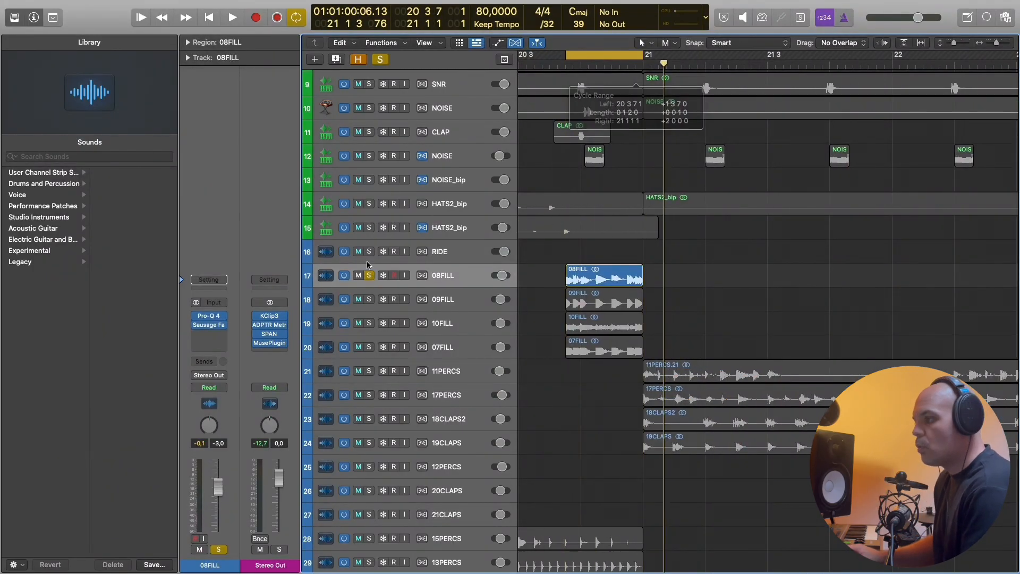
pyautogui.press('space')
# Examine the low-cut and dynamic high-shelf bands of Pro-Q 4 on 08FILL and close the plug-in window.
pyautogui.click(211, 317)
pyautogui.moveTo(456, 291); pyautogui.dragTo(524, 293)
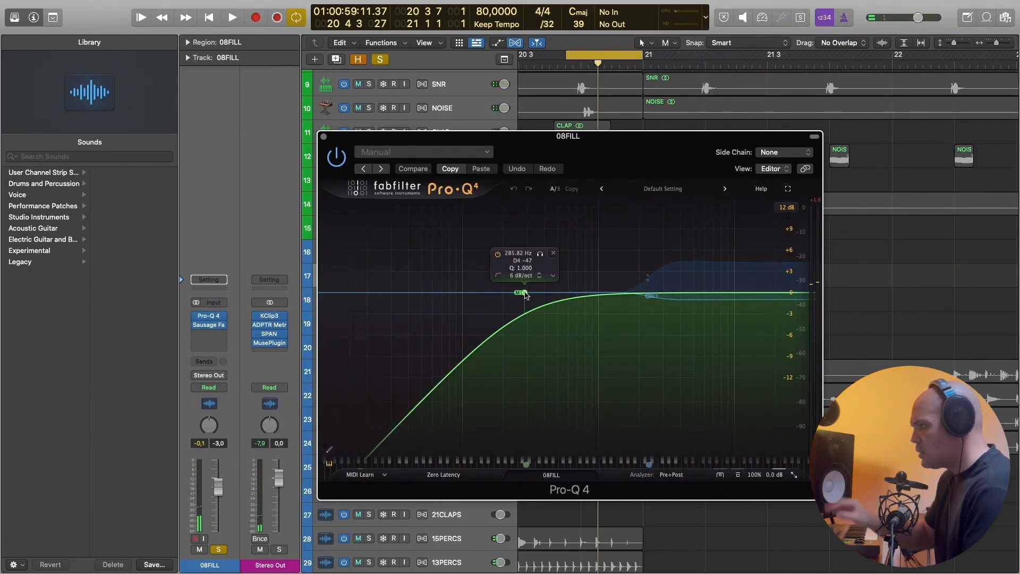
pyautogui.click(636, 292)
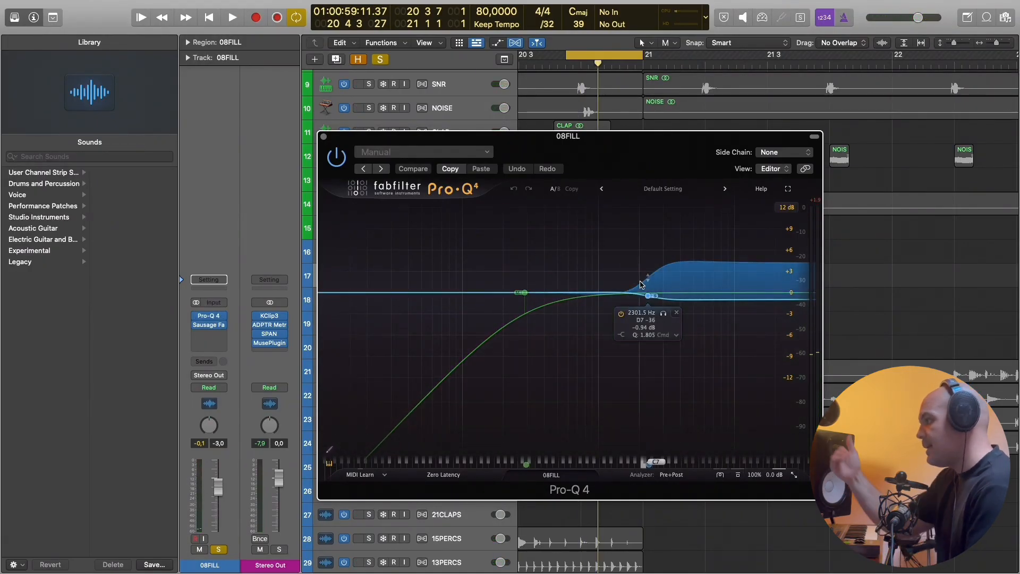
pyautogui.click(323, 137)
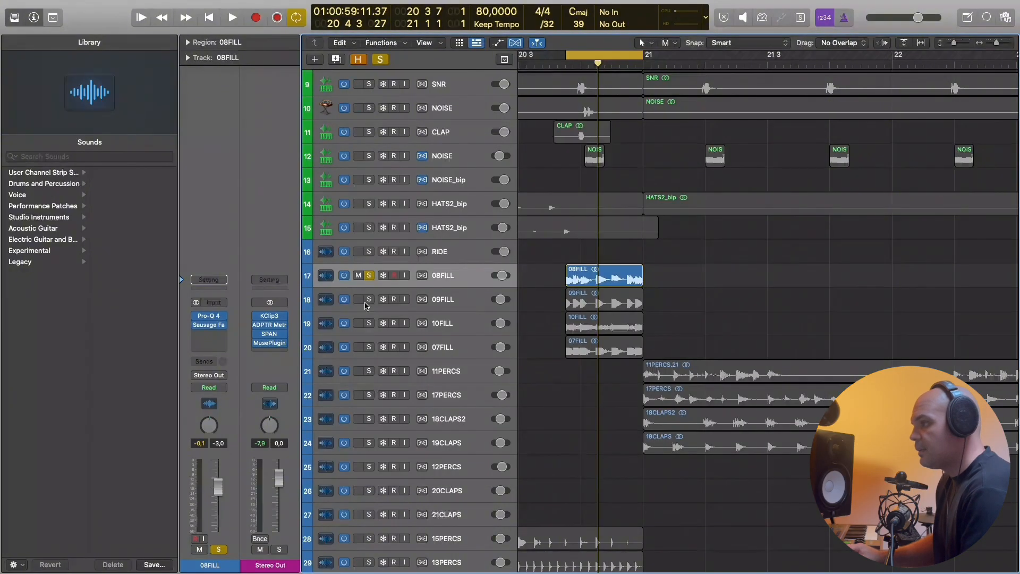
# View Sausage Fattener on 08FILL and compare the layer with its Pro-Q 4 and Sausage Fattener bypassed and active.
pyautogui.click(198, 324)
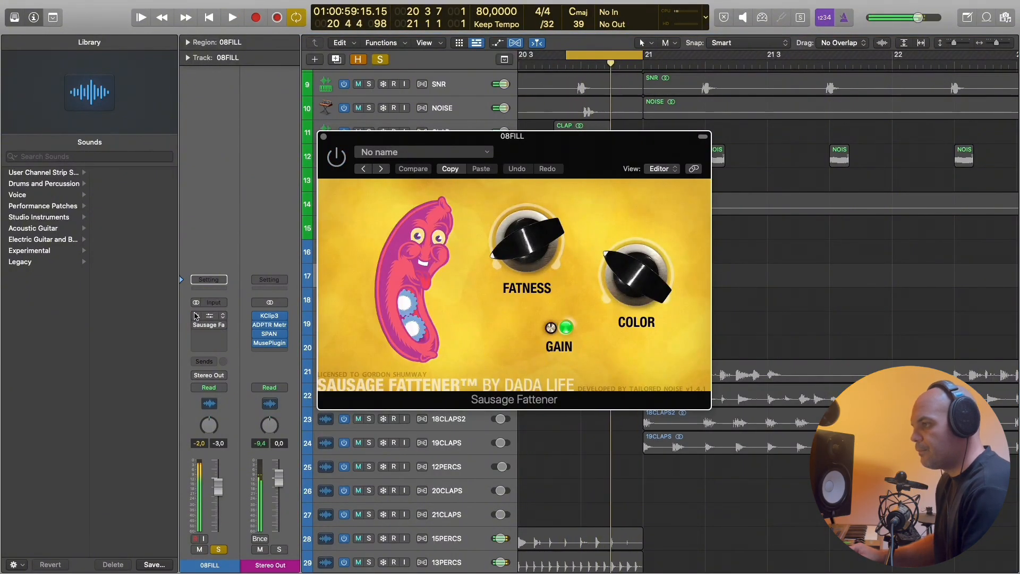
pyautogui.moveTo(195, 316); pyautogui.dragTo(196, 325)
pyautogui.press('space')
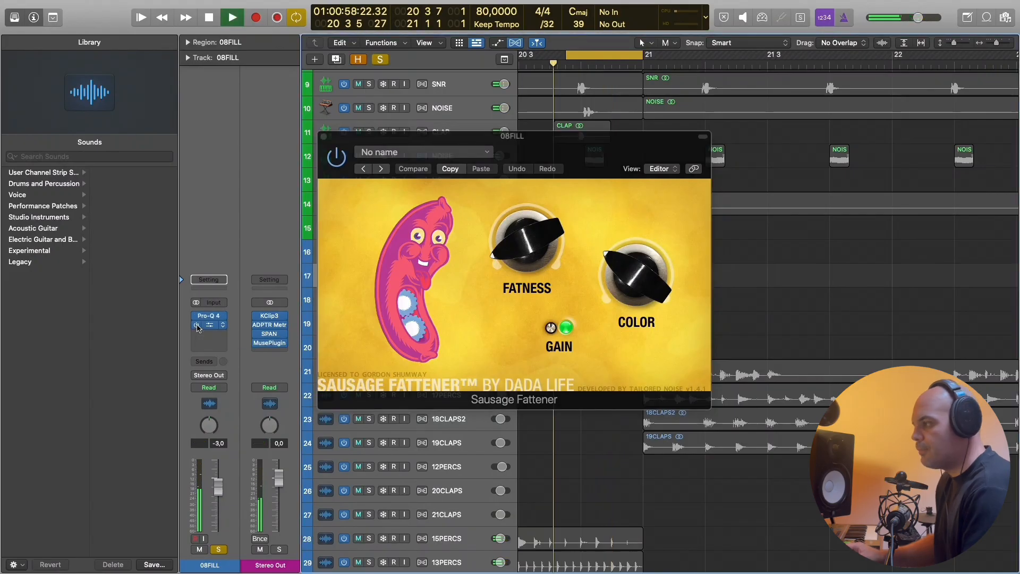
pyautogui.click(324, 137)
# Solo only 09FILL and play its layer with Pro-Q 4 and Sausage Fattener active and bypassed while viewing the EQ curve.
pyautogui.click(369, 299)
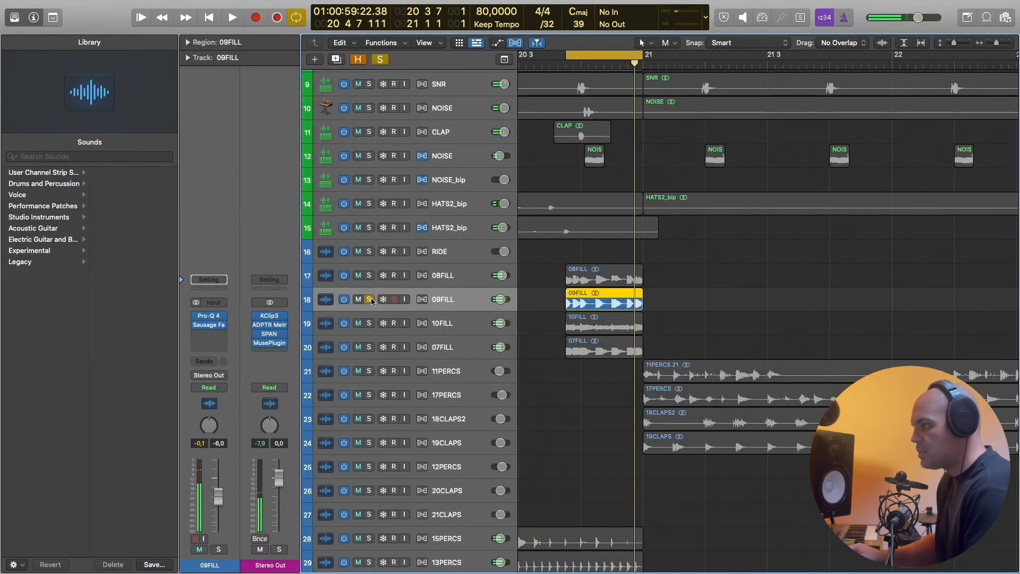
pyautogui.click(209, 317)
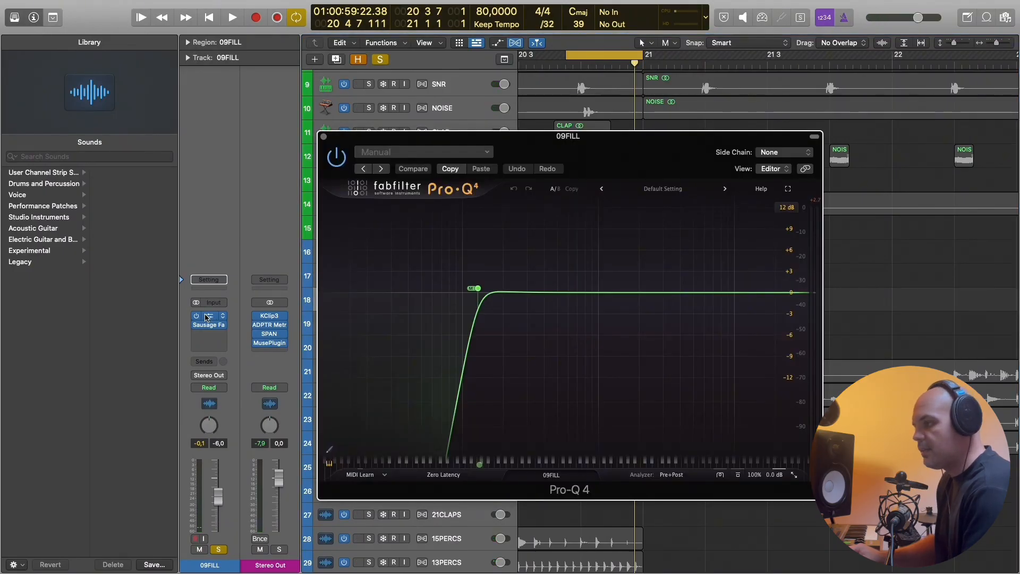
pyautogui.press('space')
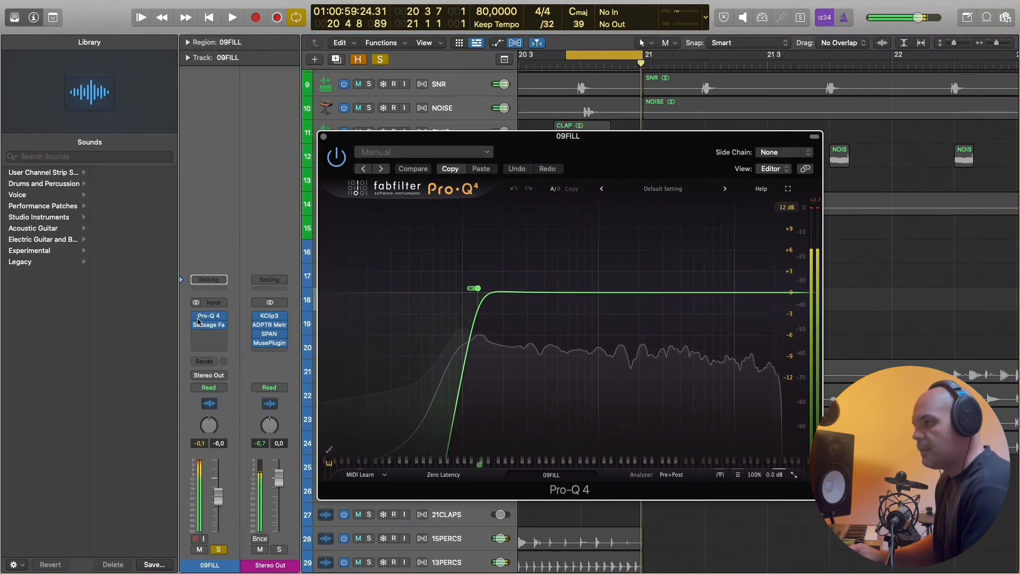
pyautogui.press('space')
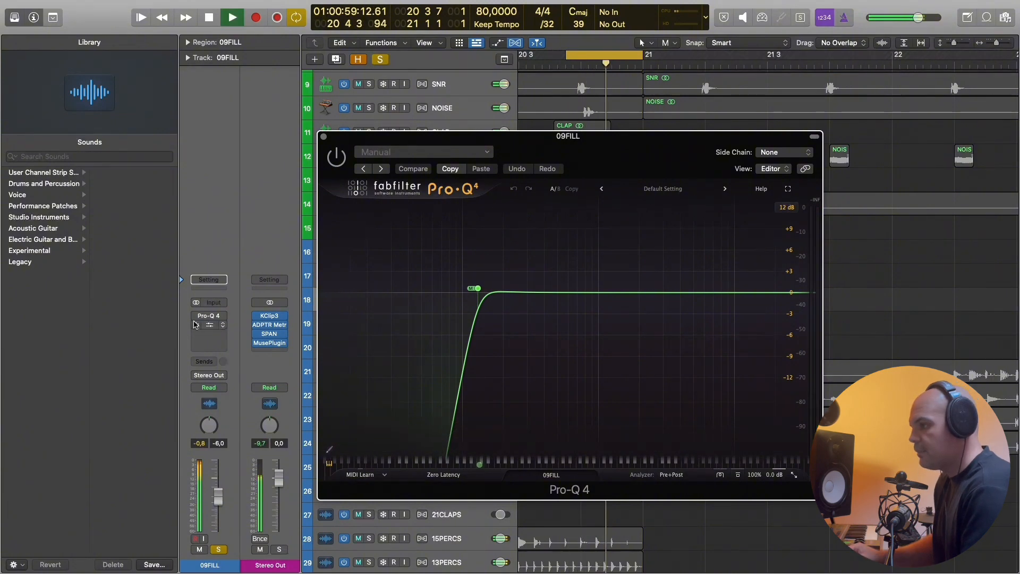
pyautogui.press('space')
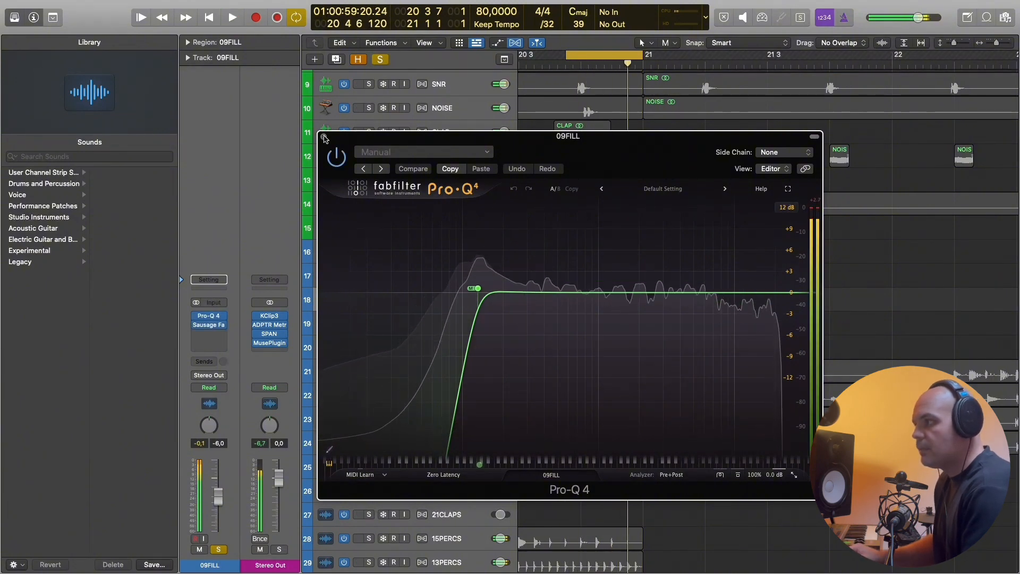
pyautogui.click(325, 137)
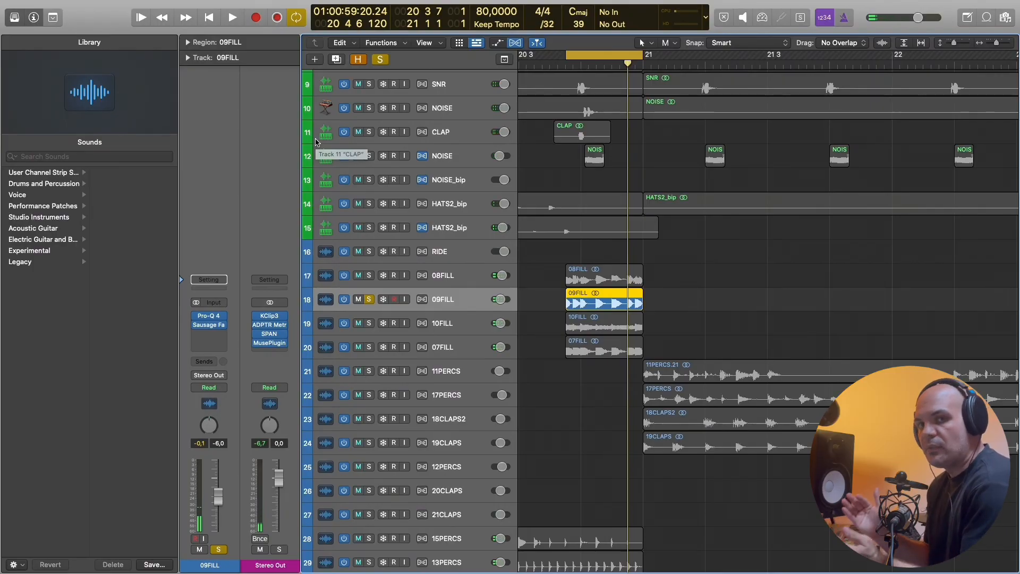
# Solo only 10FILL on track 19 and play its layer of the fill before bar 21.
pyautogui.click(463, 322)
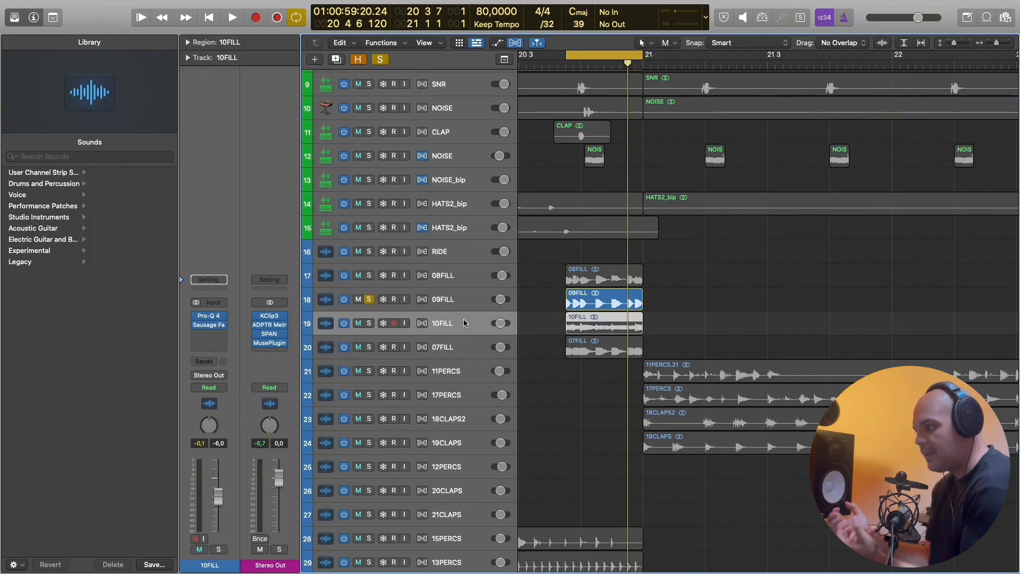
pyautogui.keyDown('alt'); pyautogui.click(368, 323); pyautogui.keyUp('alt')
pyautogui.press('space')
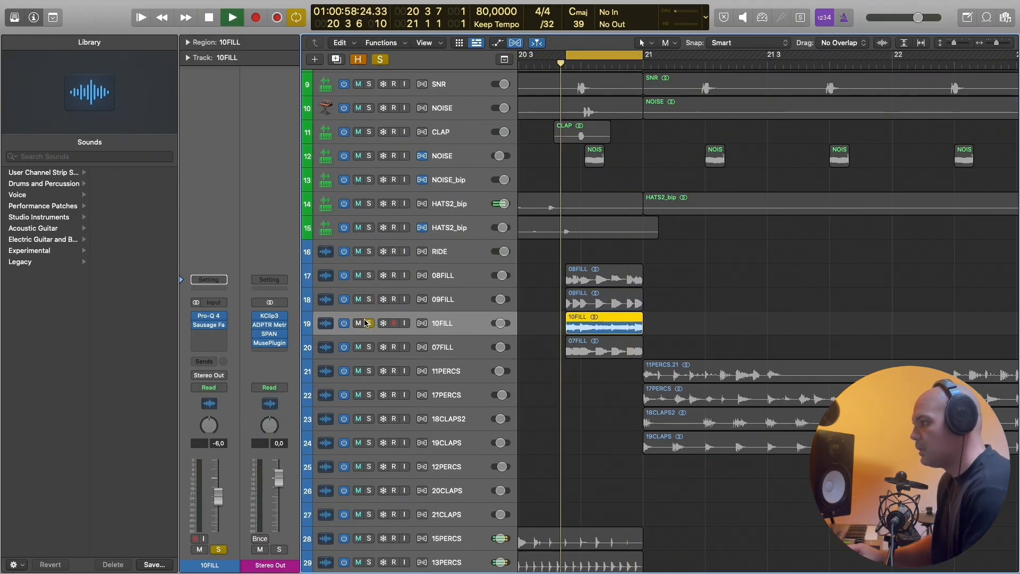
pyautogui.press('space')
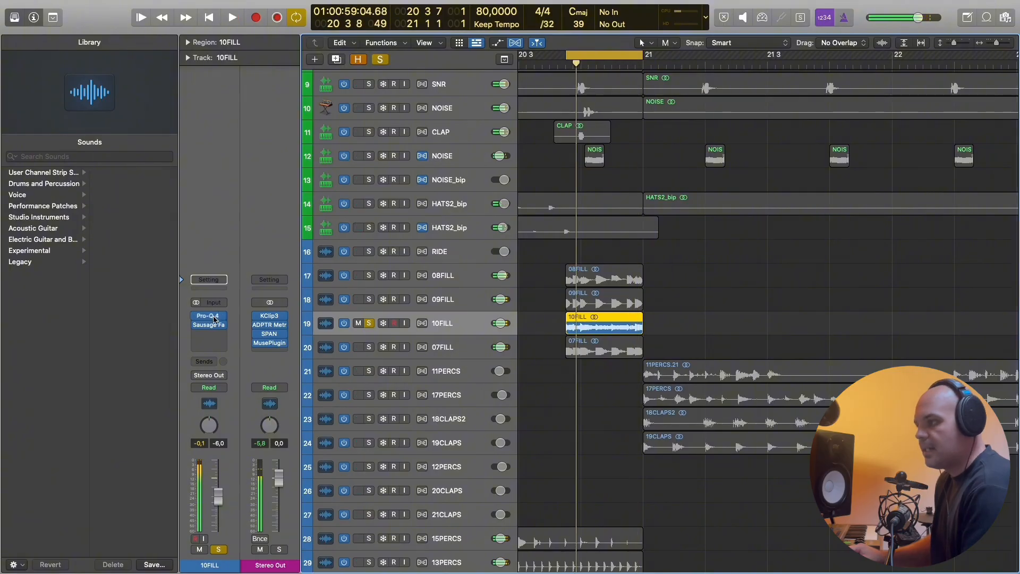
# Examine the low-cut curve of Pro-Q 4 on 10FILL, close the plug-in and play the layer again.
pyautogui.click(209, 316)
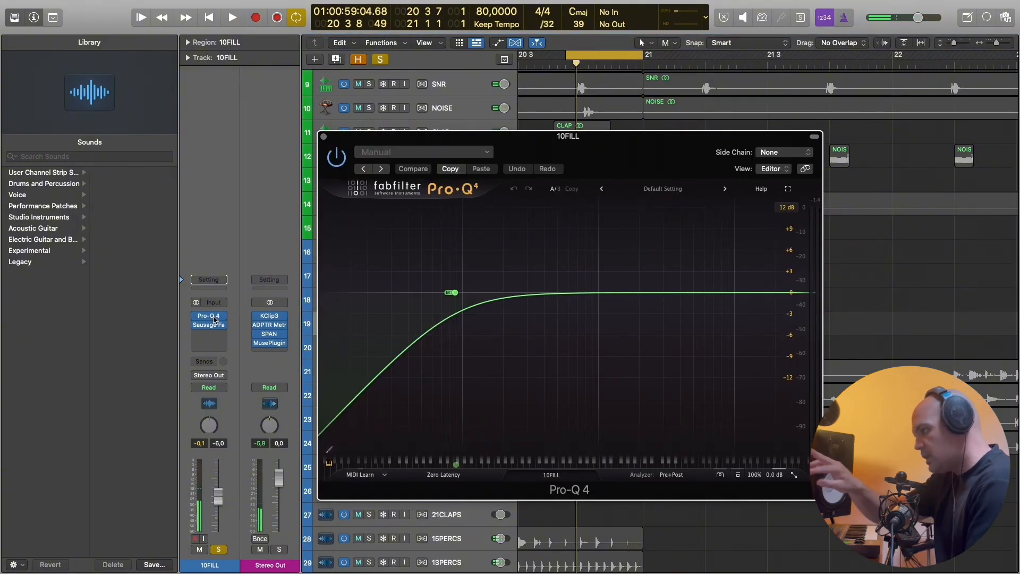
pyautogui.click(210, 317)
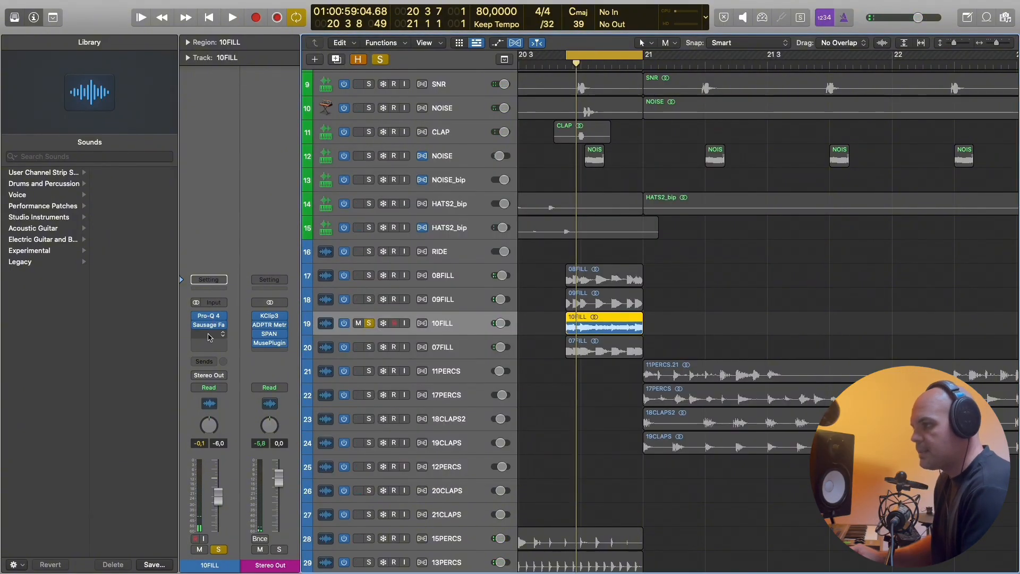
pyautogui.press('space')
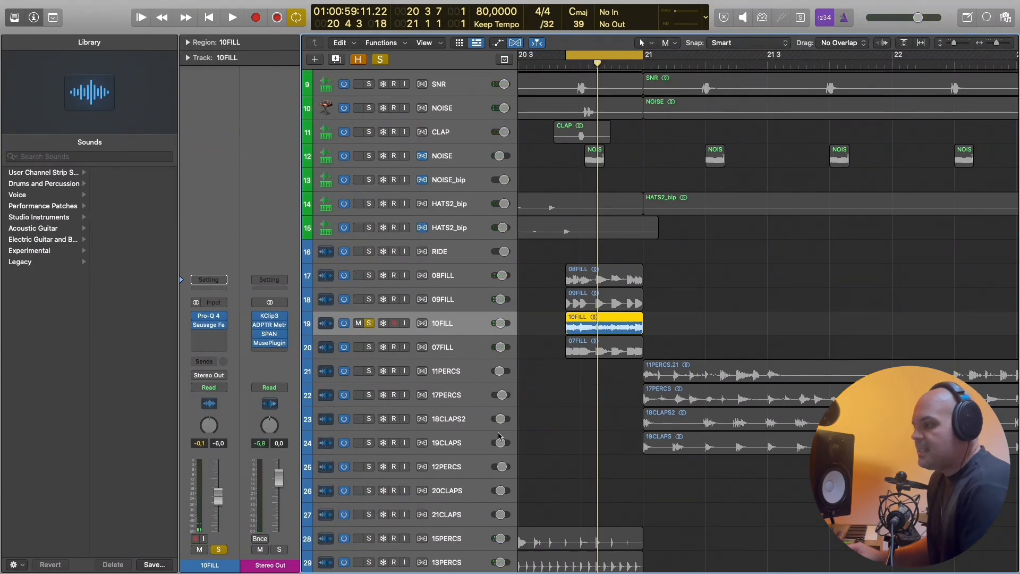
# Solo only 07FILL, play its layer before bar 21 and compare its waveform closely with the other fill layers.
pyautogui.click(453, 355)
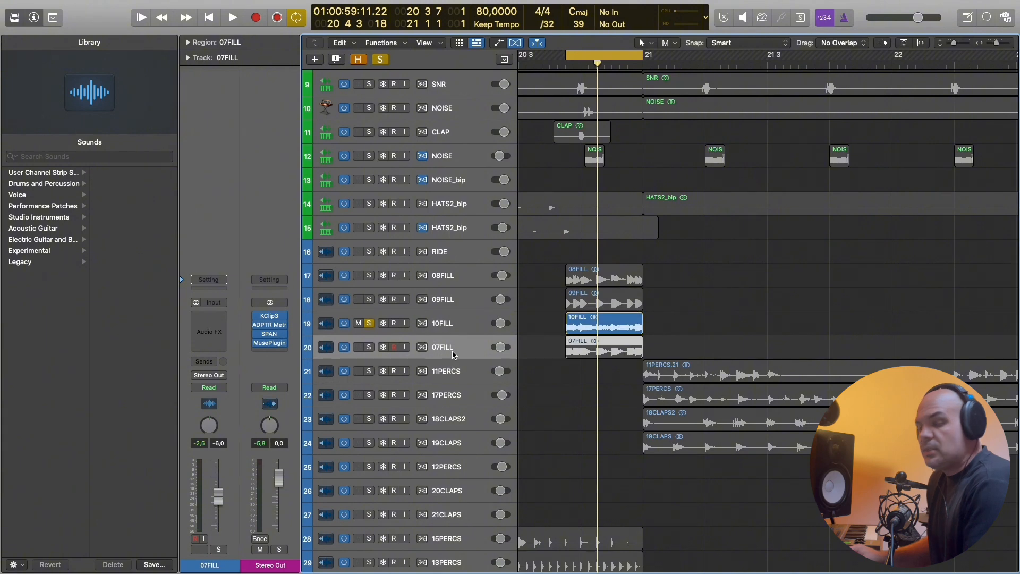
pyautogui.click(371, 348)
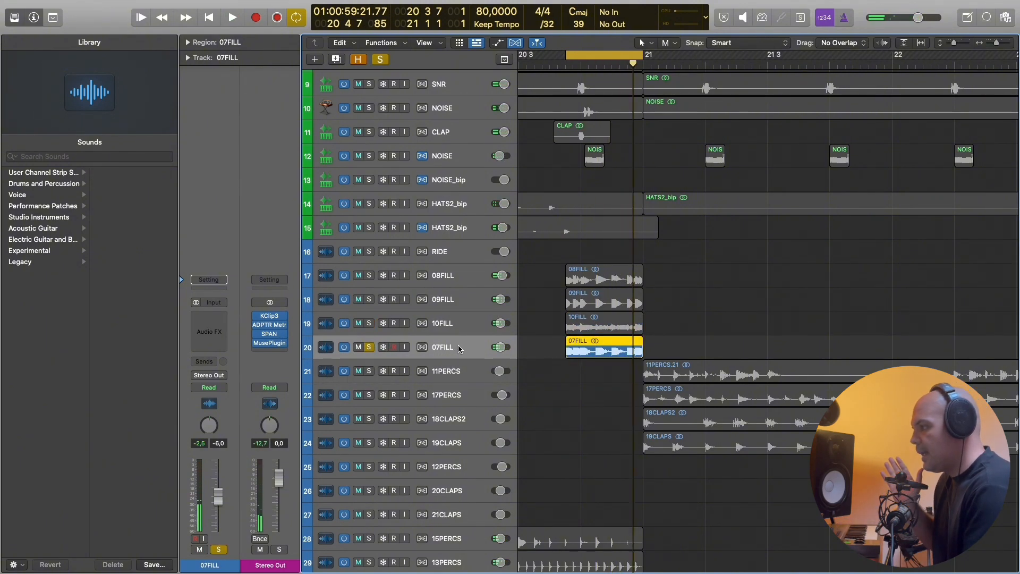
pyautogui.press('z')
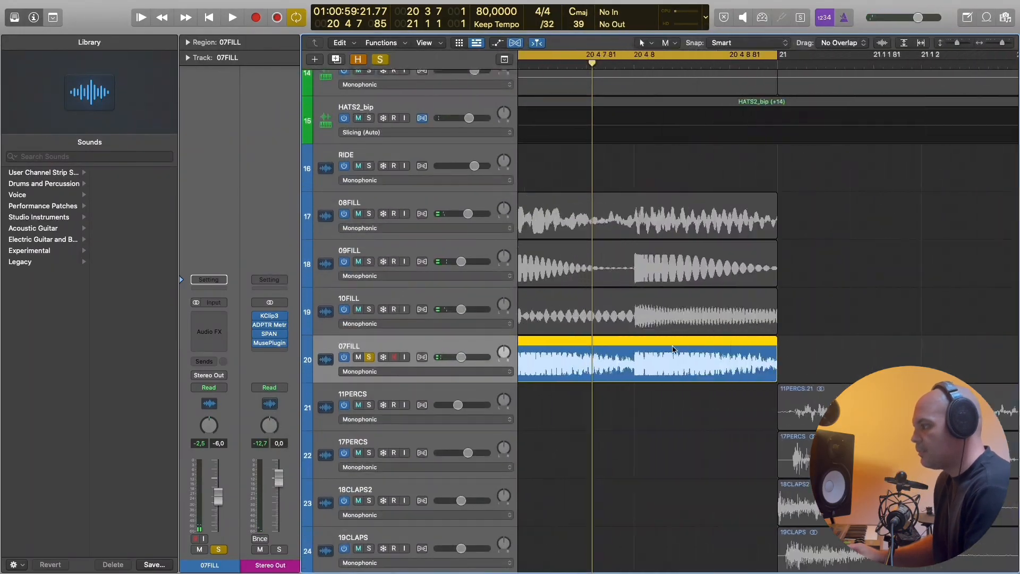
pyautogui.hscroll(-8, 674, 349)
pyautogui.press('super+Left')
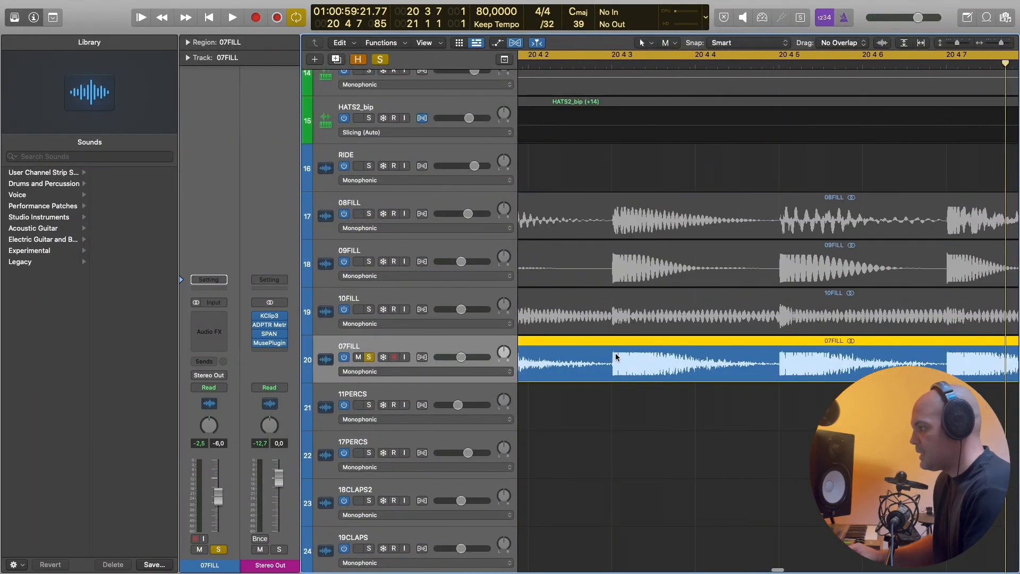
pyautogui.press('super+Left')
pyautogui.press('super+Left')
pyautogui.press('super+Left')
pyautogui.press('super+Left')
pyautogui.press('super+Left')
pyautogui.hscroll(5, 770, 367)
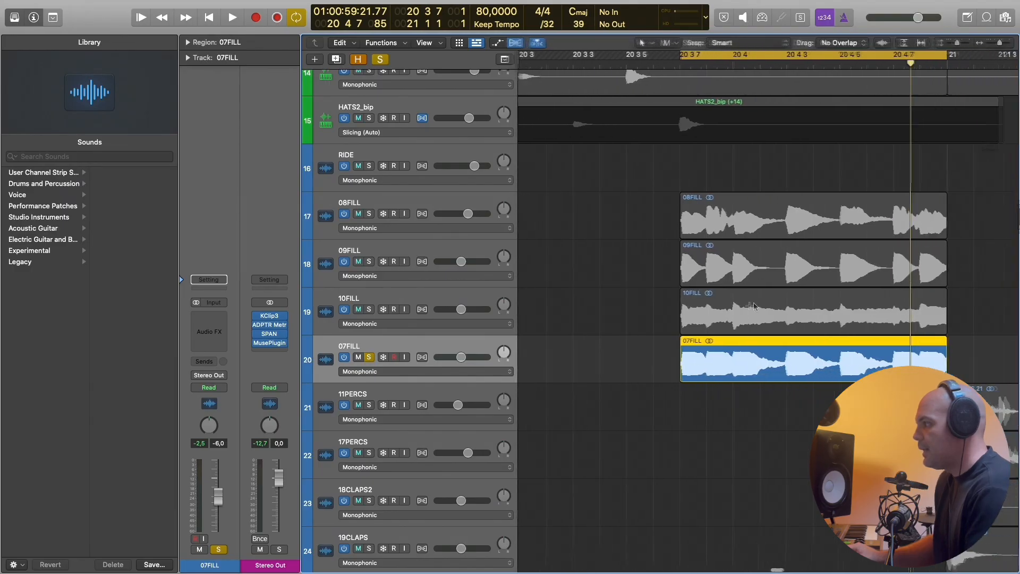
# Solo 08FILL, 09FILL, 10FILL and 07FILL together and play the combined fill before bar 21.
pyautogui.press('super+Right')
pyautogui.press('super+Right')
pyautogui.press('super+Right')
pyautogui.press('super+Right')
pyautogui.press('super+Right')
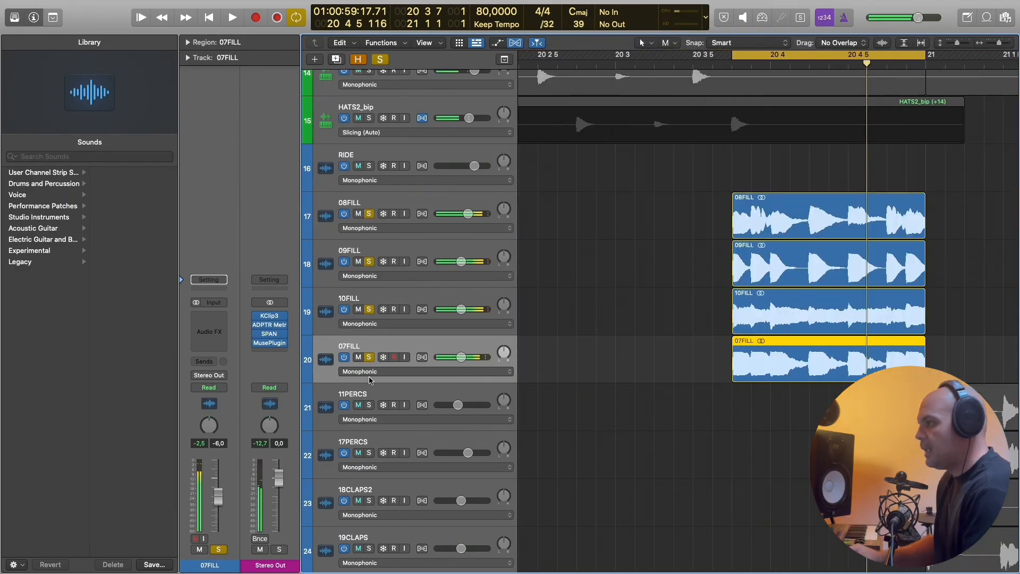
pyautogui.hscroll(4, 702, 308)
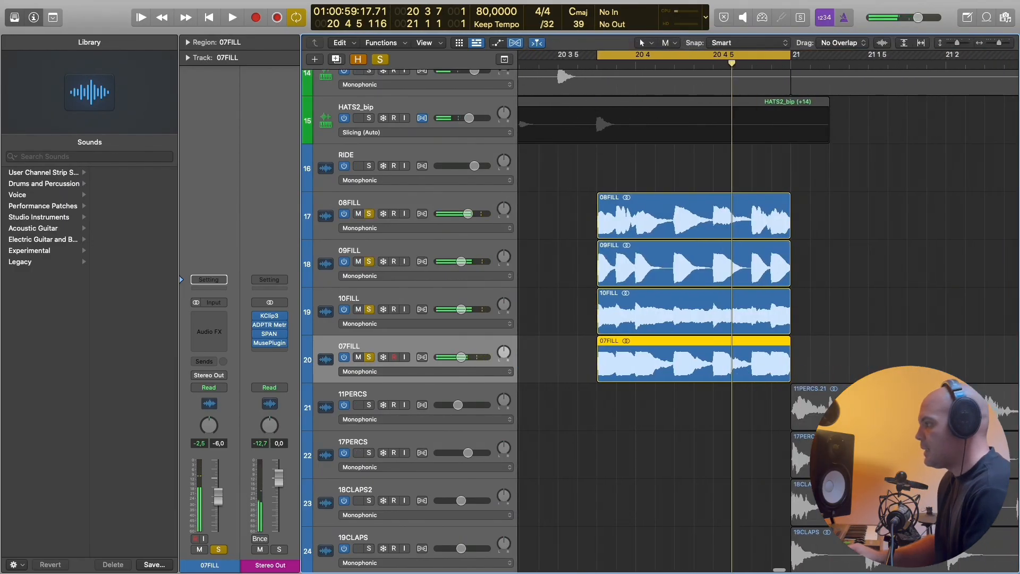
pyautogui.press('space')
pyautogui.press('super+Left')
pyautogui.press('super+Left')
pyautogui.press('super+Left')
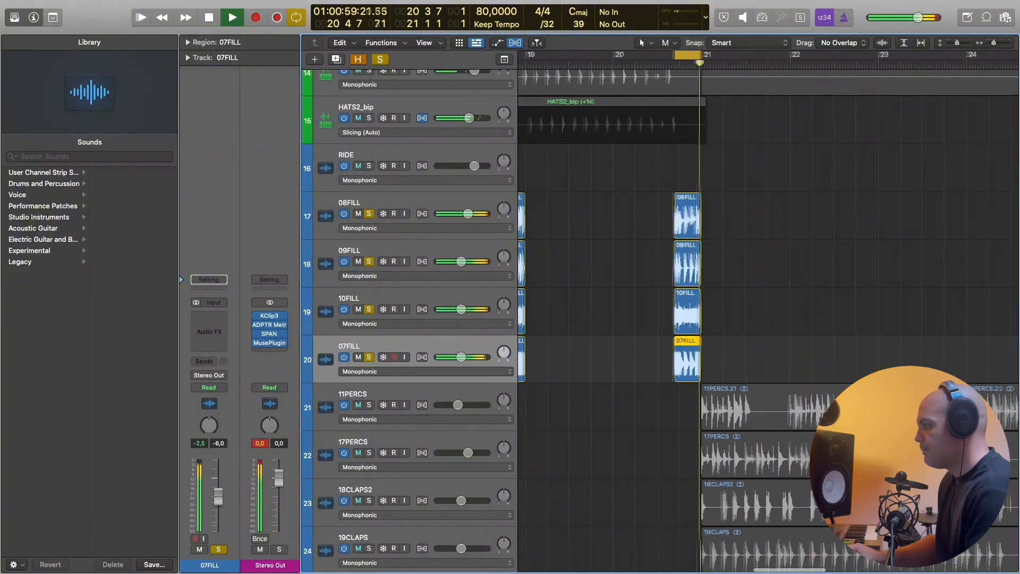
pyautogui.press('space')
# Clear the solo from the fill tracks and solo tracks 21 to 25, from 11PERCS through 12PERCS.
pyautogui.press('z')
pyautogui.keyDown('alt'); pyautogui.click(372, 354); pyautogui.keyUp('alt')
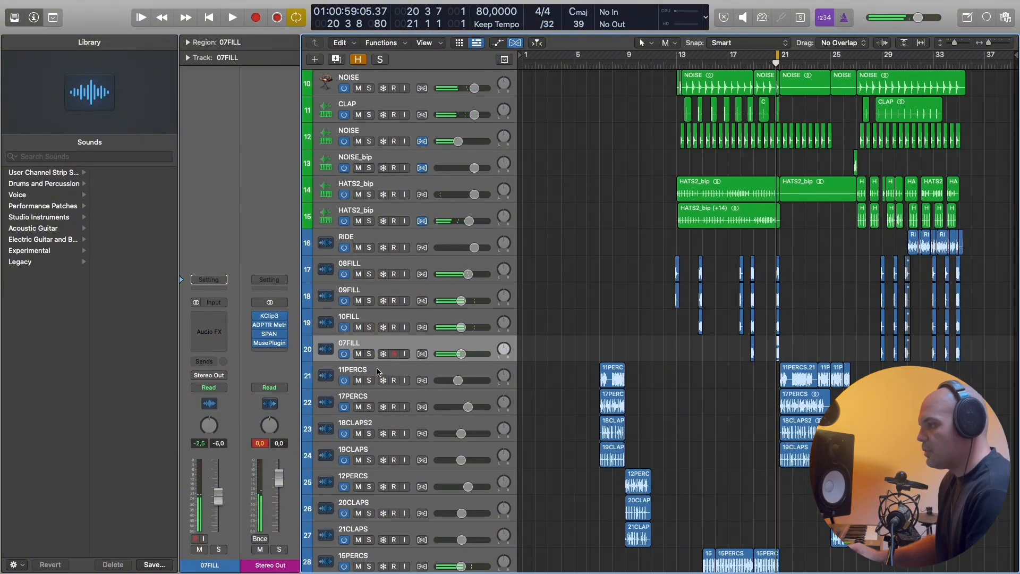
pyautogui.click(377, 370)
pyautogui.moveTo(371, 380); pyautogui.dragTo(368, 480)
pyautogui.scroll(-8, 730, 429)
pyautogui.scroll(-2, 729, 429)
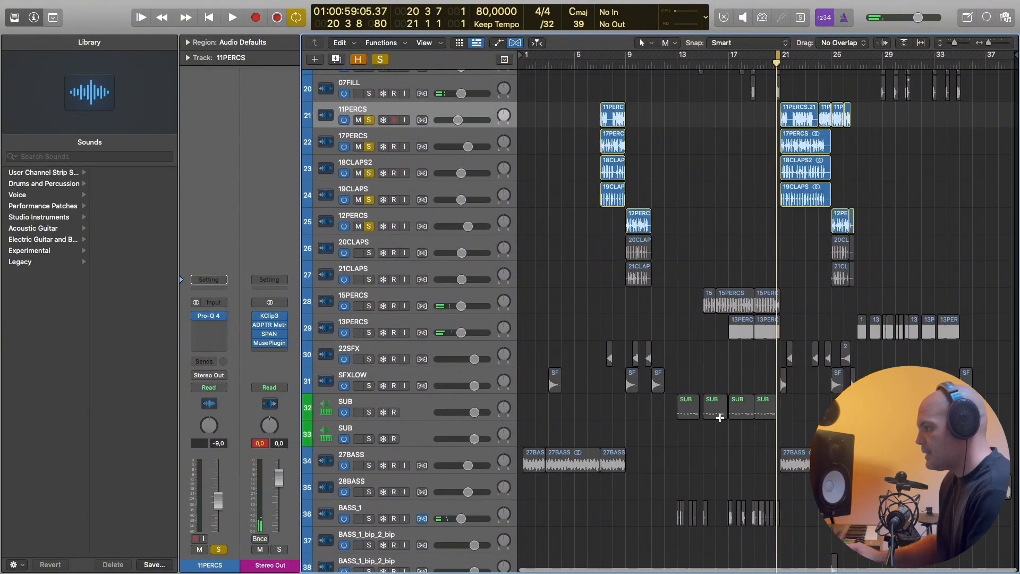
# Solo only 11PERCS and play its layer in the cycle from bar 7 to bar 9.
pyautogui.click(369, 227)
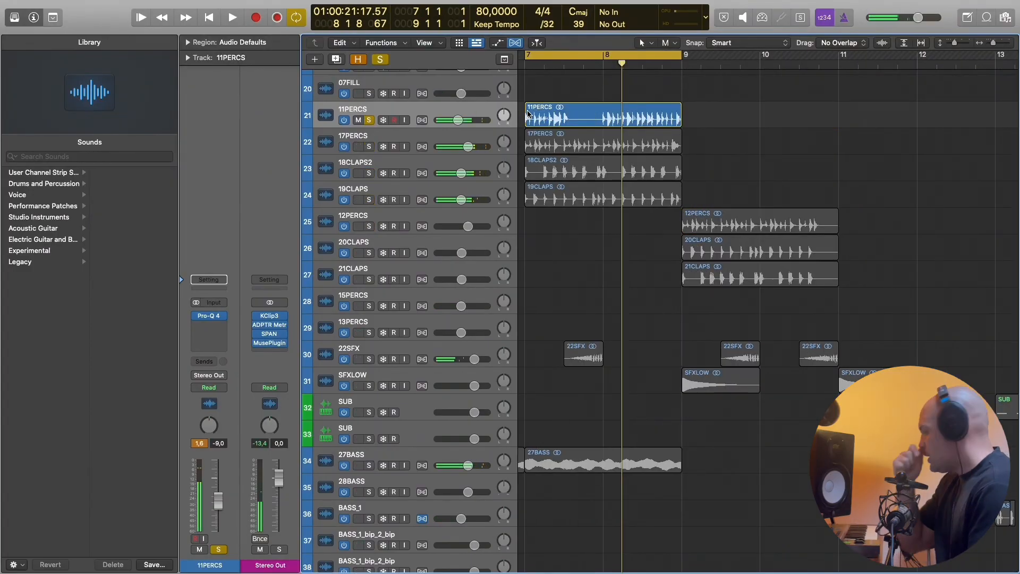
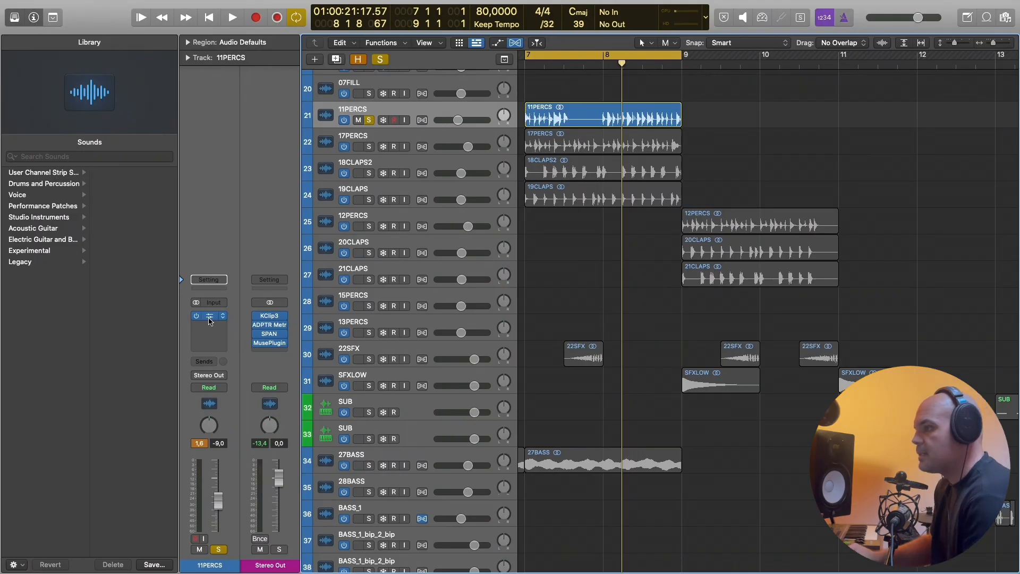
pyautogui.press('space')
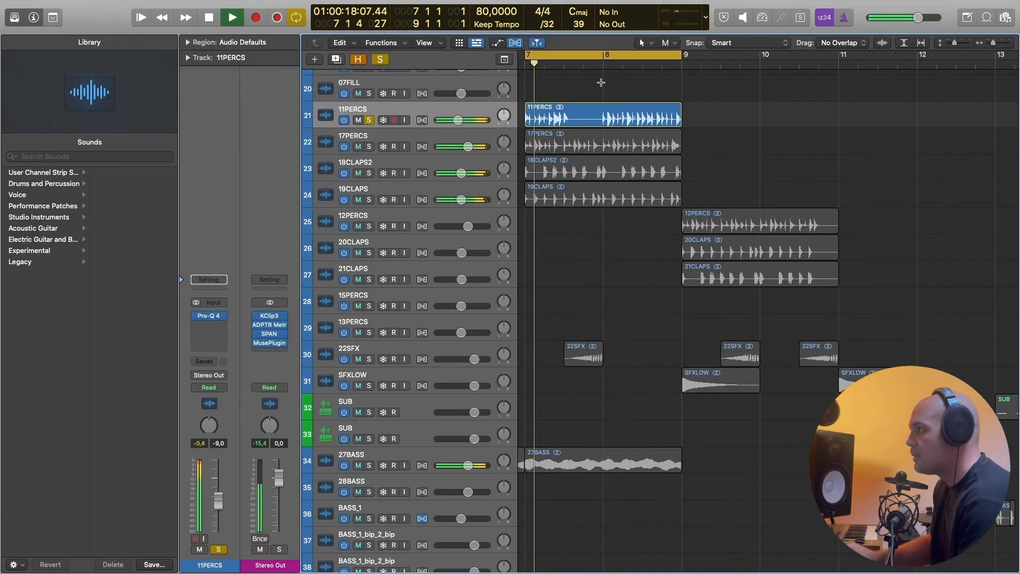
pyautogui.press('space')
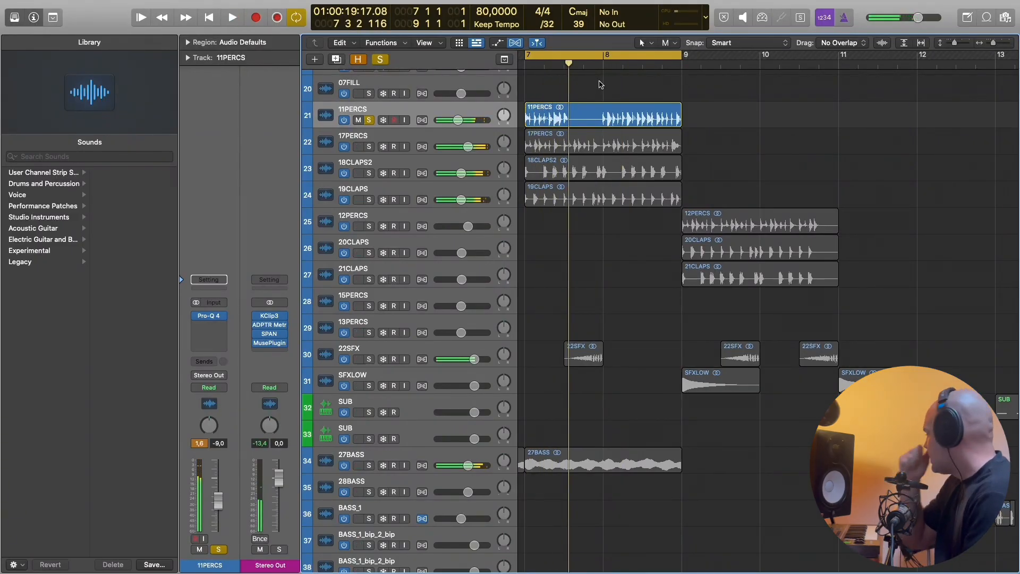
# Insert a stereo Bitcrusher on 11PERCS, lower its Resolution to 3 bit during playback and close the plug-in.
pyautogui.click(209, 324)
pyautogui.moveTo(254, 421)
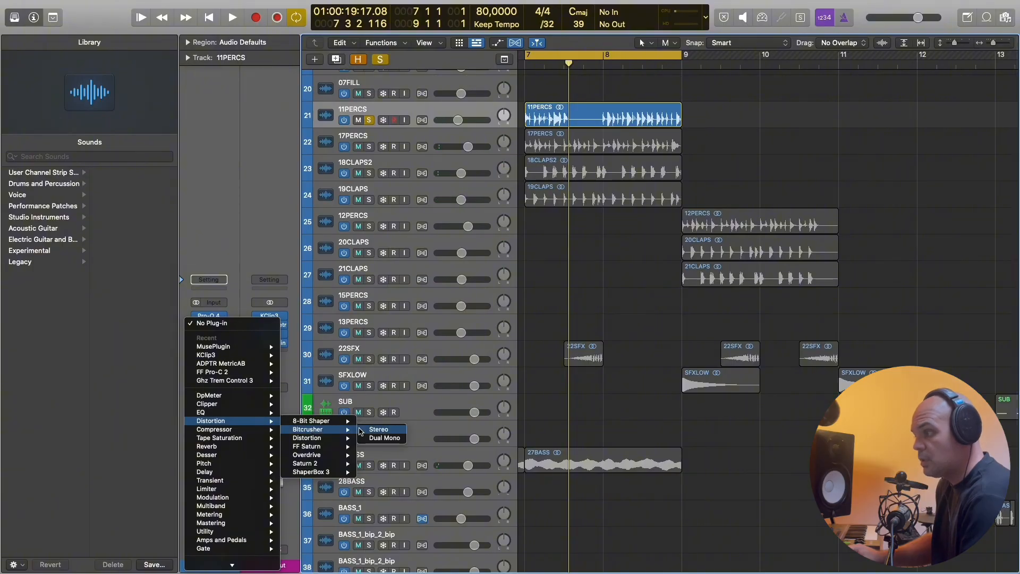
pyautogui.click(372, 431)
pyautogui.press('space')
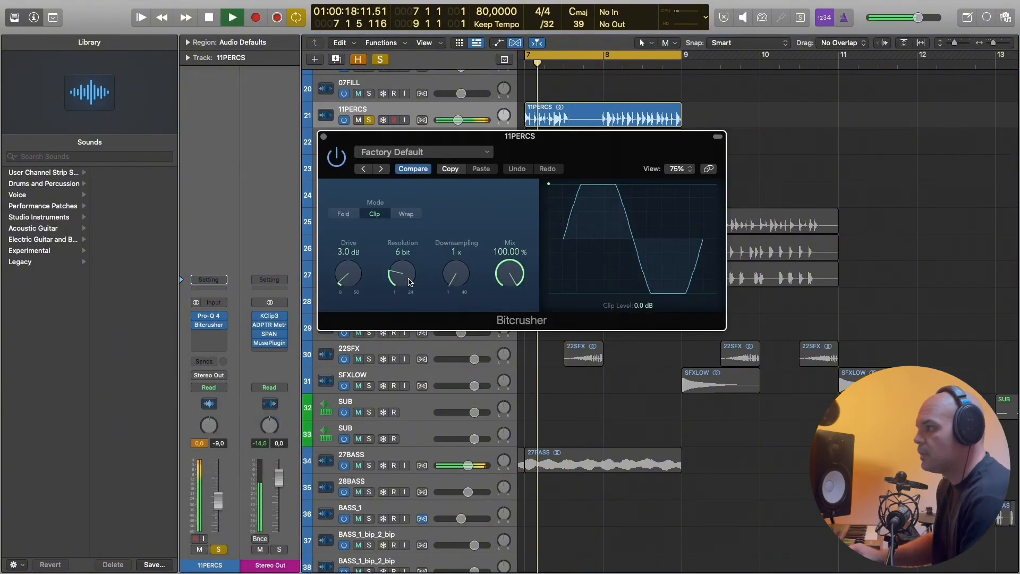
pyautogui.moveTo(402, 268); pyautogui.dragTo(401, 275)
pyautogui.press('space')
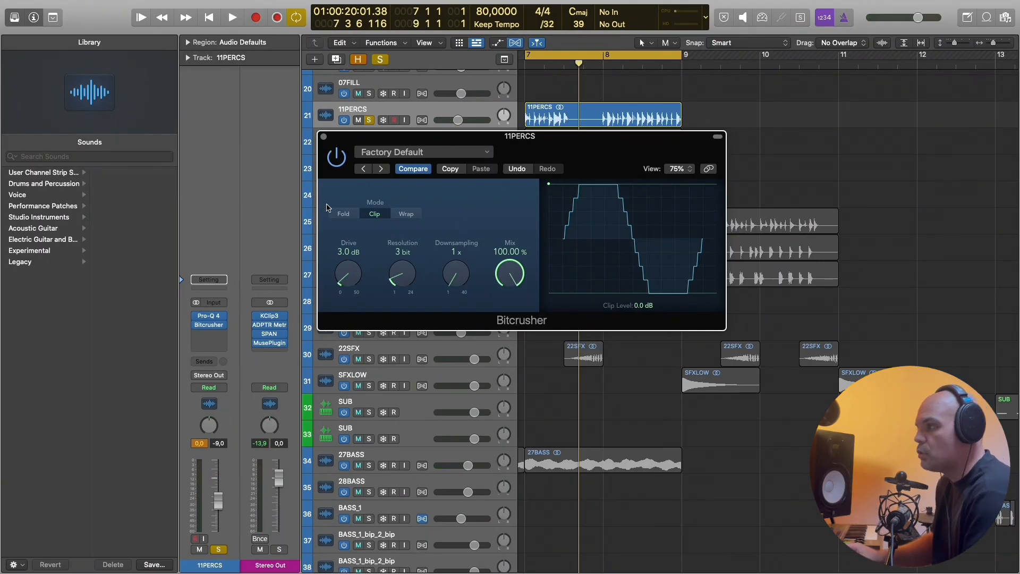
pyautogui.click(324, 138)
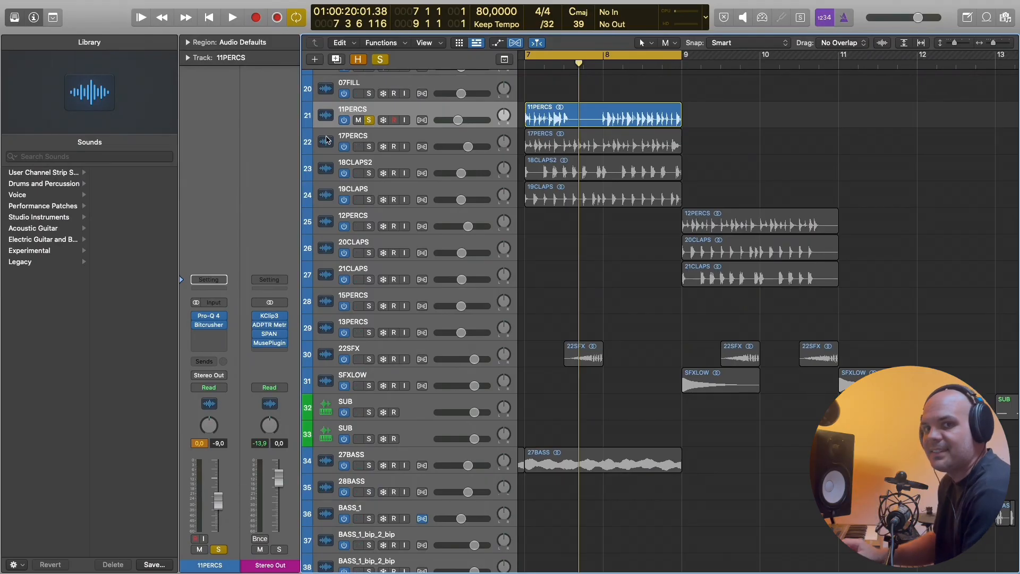
# Reopen Bitcrusher on 11PERCS, reduce its Resolution to 2 bit, play the layer and close the plug-in.
pyautogui.click(209, 324)
pyautogui.press('space')
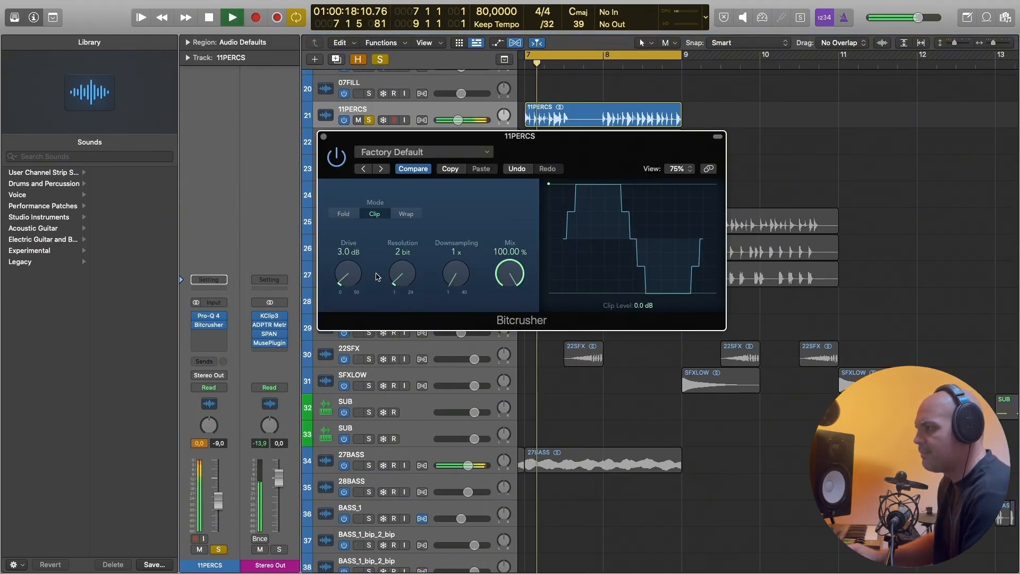
pyautogui.press('space')
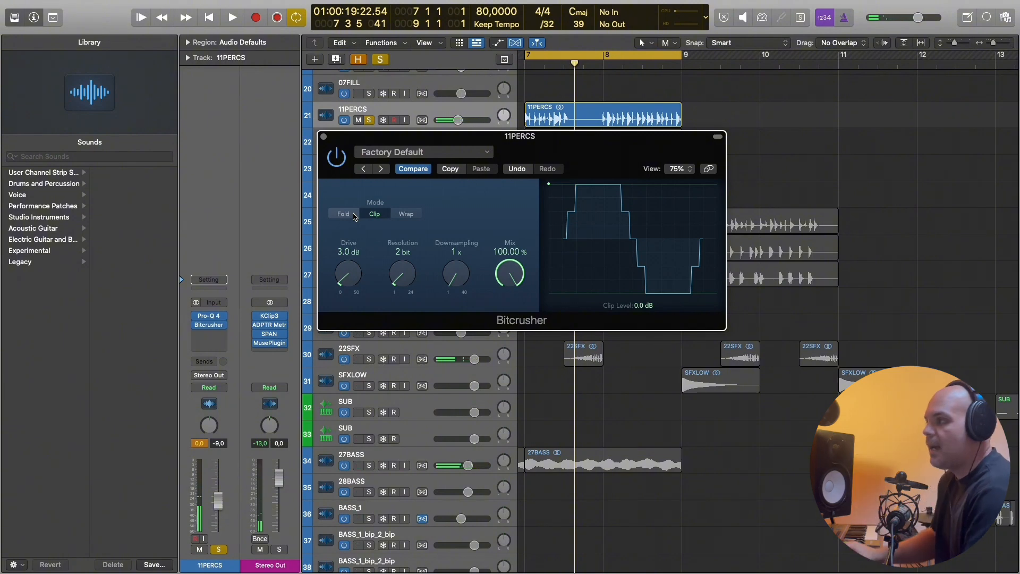
pyautogui.click(323, 137)
# Play 11PERCS while checking its Pro-Q 4 curve and remove Bitcrusher from the track.
pyautogui.moveTo(198, 327)
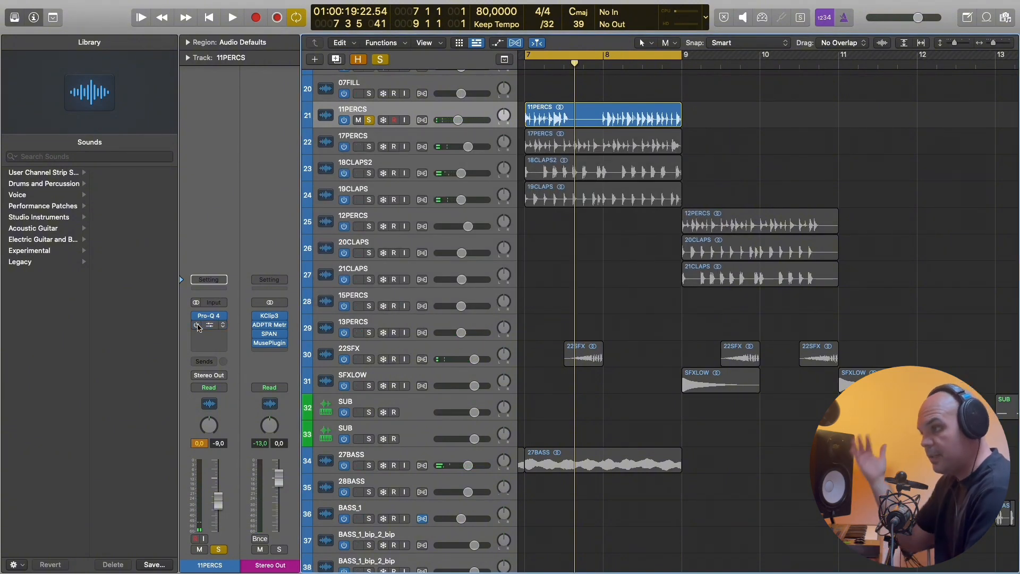
pyautogui.press('space')
pyautogui.click(209, 315)
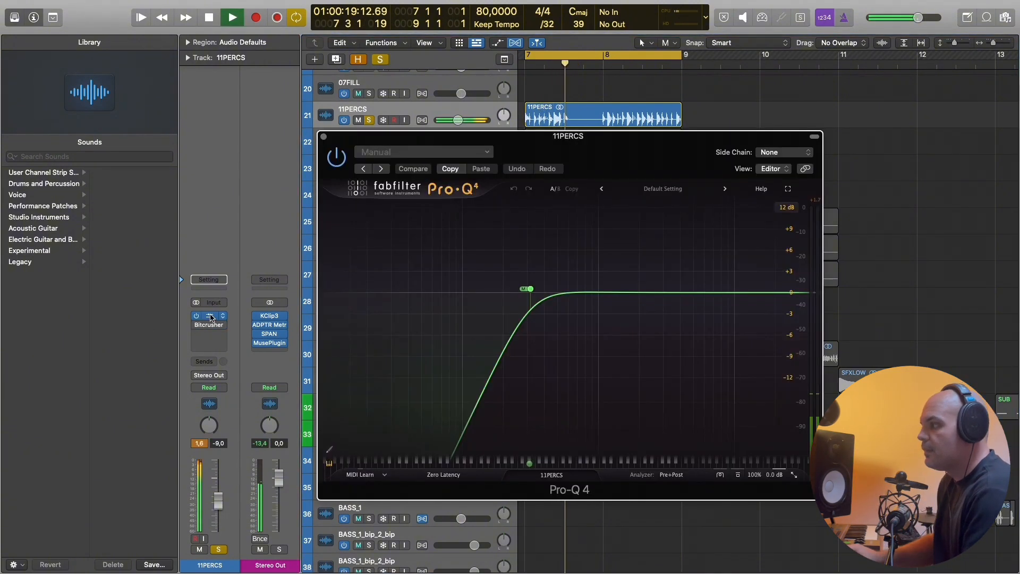
pyautogui.click(209, 315)
pyautogui.press('space')
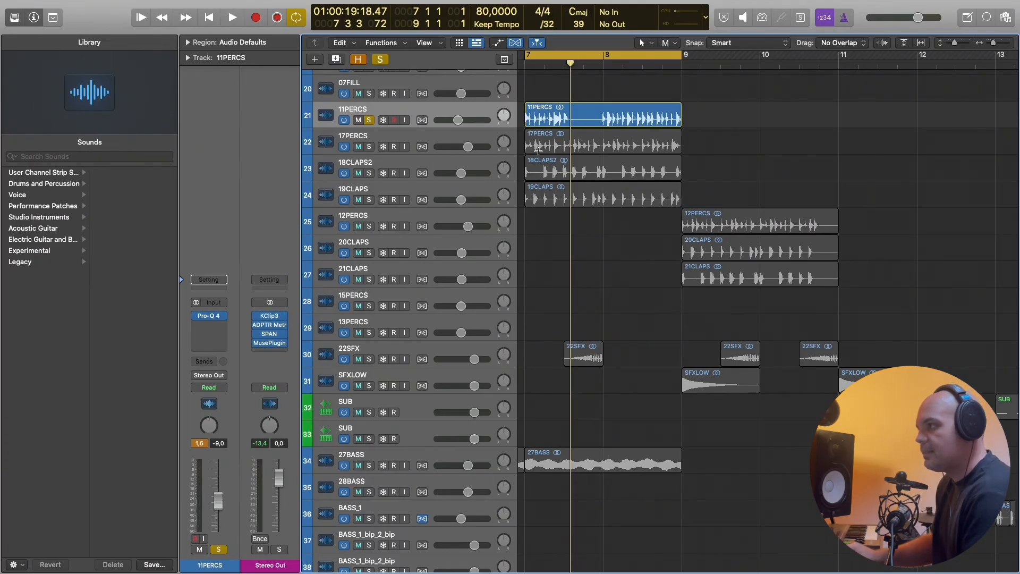
# Choose a sample rate of 11025 in the bounce settings and cancel without bouncing.
pyautogui.press('super+Left')
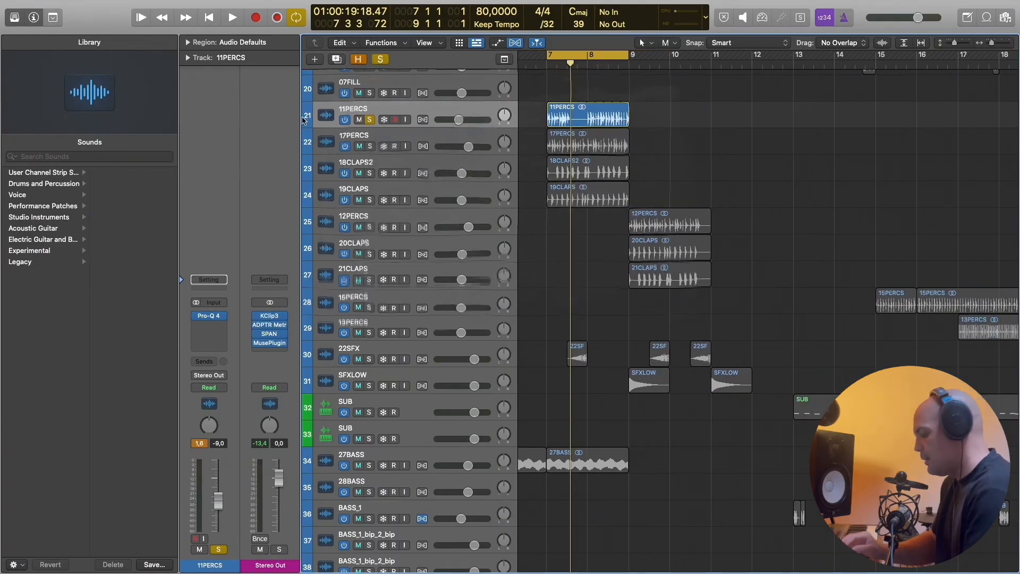
pyautogui.press('super+b')
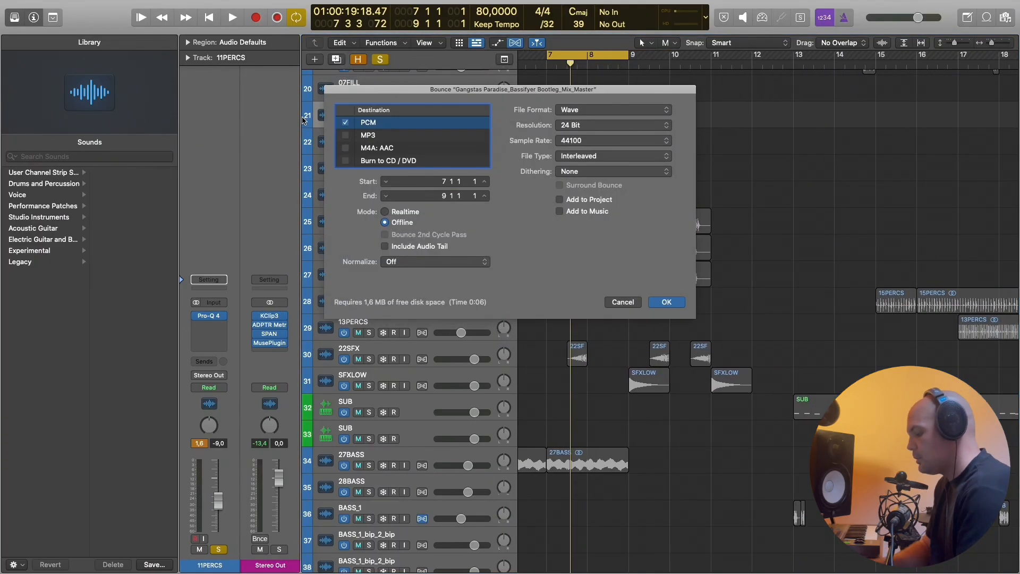
pyautogui.click(592, 140)
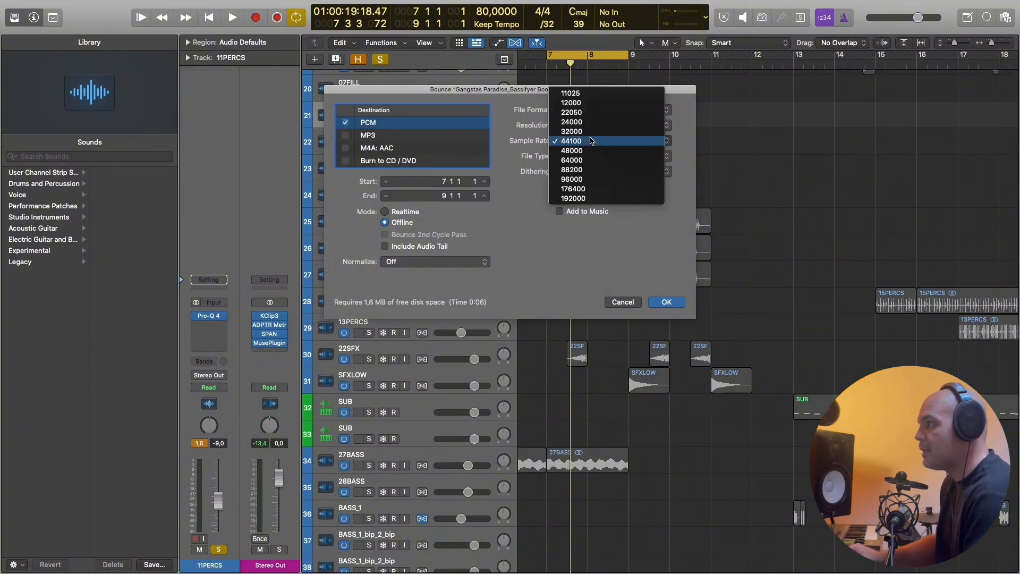
pyautogui.click(593, 95)
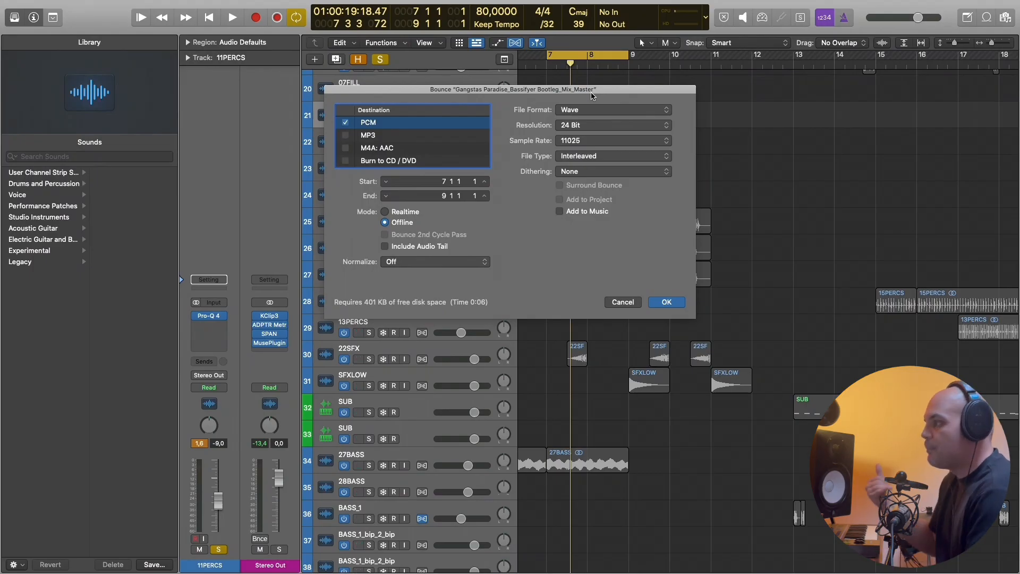
pyautogui.click(623, 302)
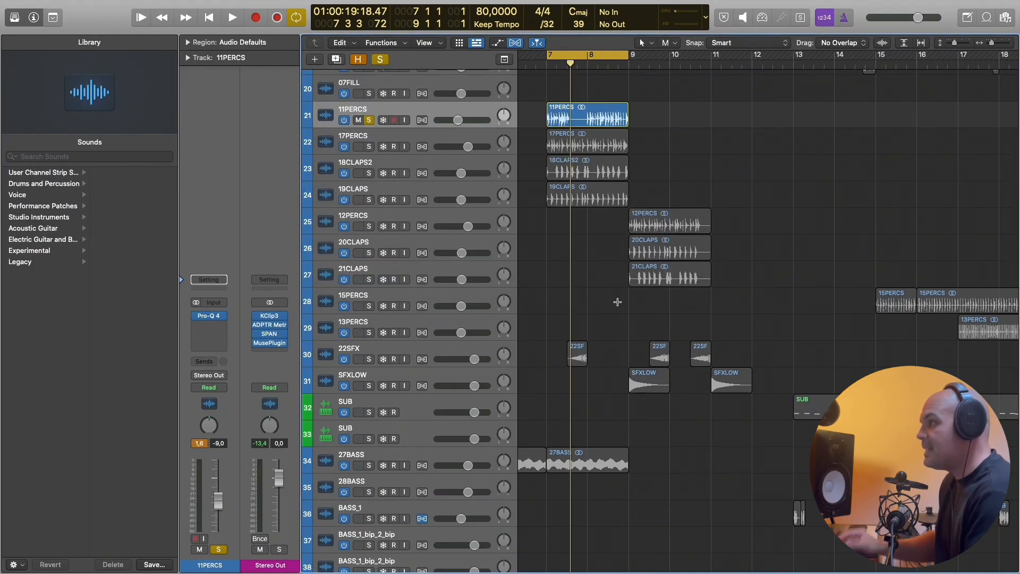
# Add a 12 dB/oct high cut at about 5216 Hz in Pro-Q 4 on 11PERCS during playback and close the plug-in.
pyautogui.click(209, 315)
pyautogui.press('space')
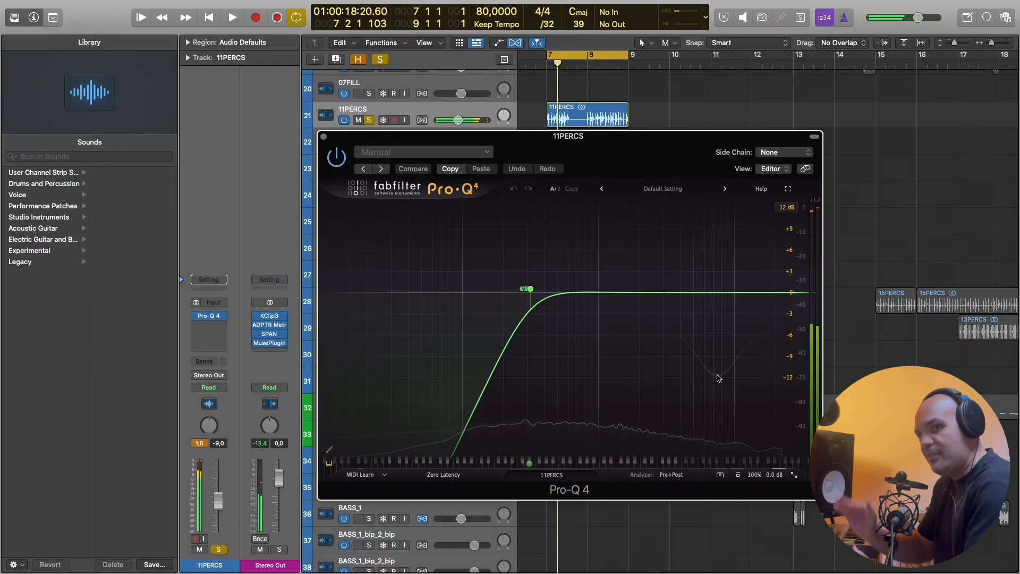
pyautogui.moveTo(718, 378); pyautogui.dragTo(696, 294)
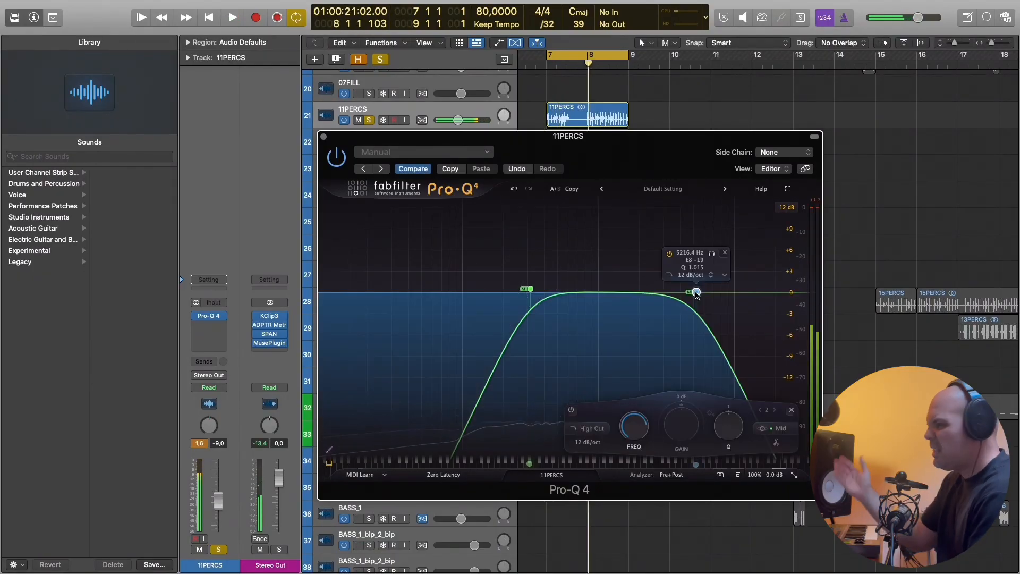
pyautogui.click(792, 410)
pyautogui.click(324, 137)
# Solo only 17PERCS and play its layer from bar 7.
pyautogui.click(381, 140)
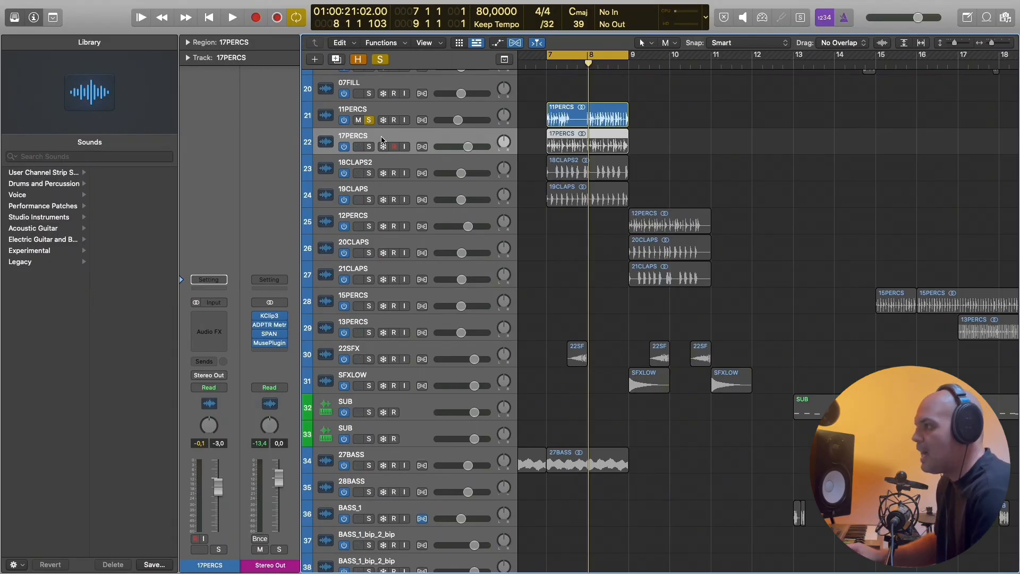
pyautogui.keyDown('alt'); pyautogui.click(369, 147); pyautogui.keyUp('alt')
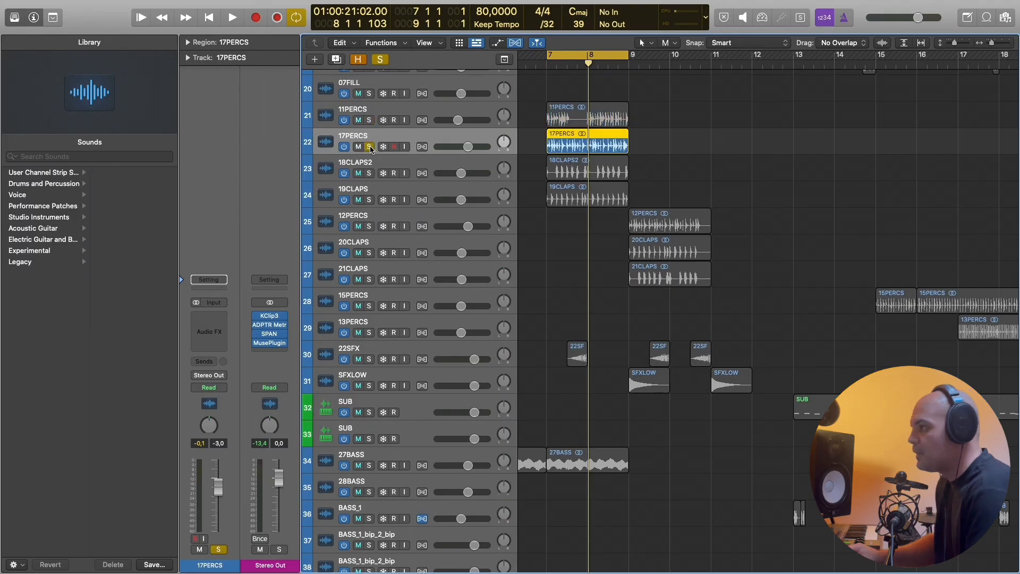
pyautogui.press('space')
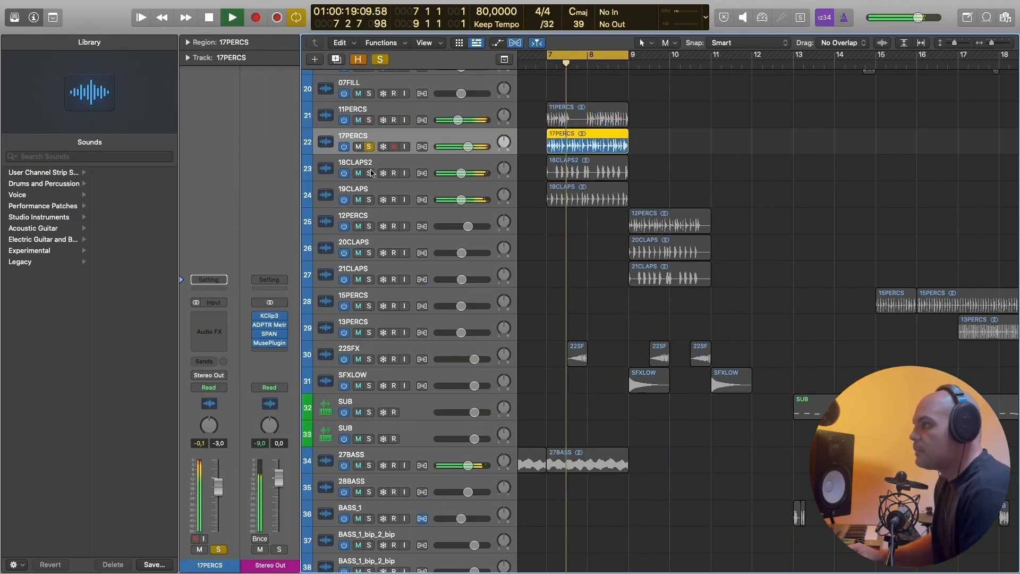
pyautogui.press('space')
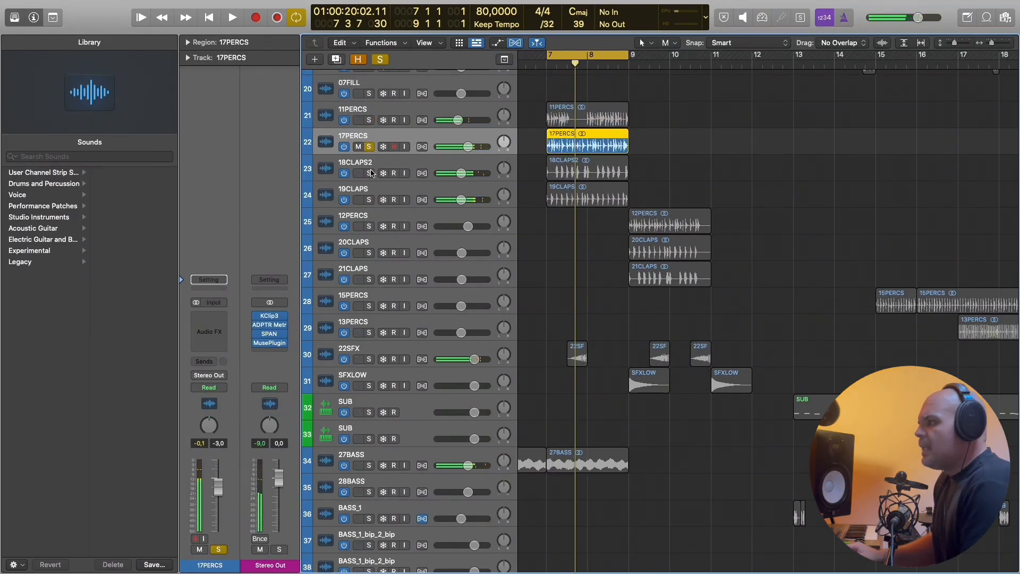
# Solo only 18CLAPS2, play its layer from bar 7 and select the track to check its channel strip.
pyautogui.keyDown('alt'); pyautogui.click(369, 173); pyautogui.keyUp('alt')
pyautogui.press('space')
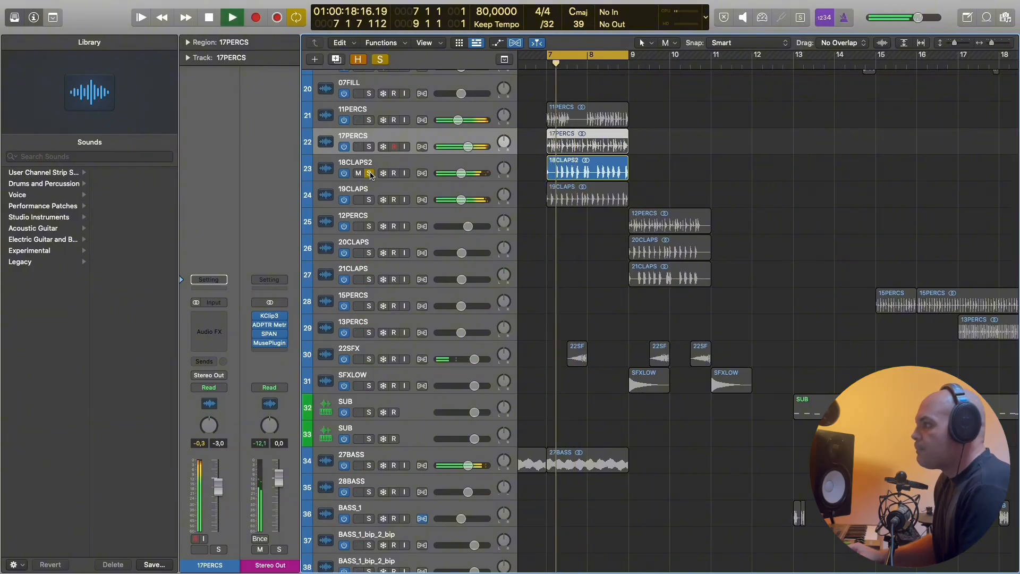
pyautogui.click(381, 165)
pyautogui.press('space')
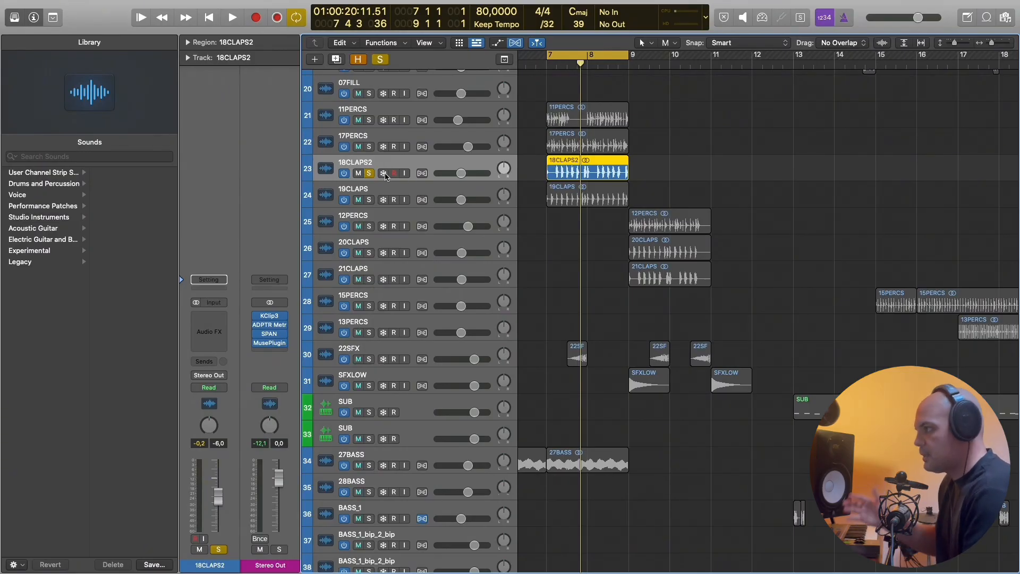
# Solo only 19CLAPS and play its layer from bar 7 while viewing the waveforms closely.
pyautogui.keyDown('alt'); pyautogui.click(370, 201); pyautogui.keyUp('alt')
pyautogui.press('space')
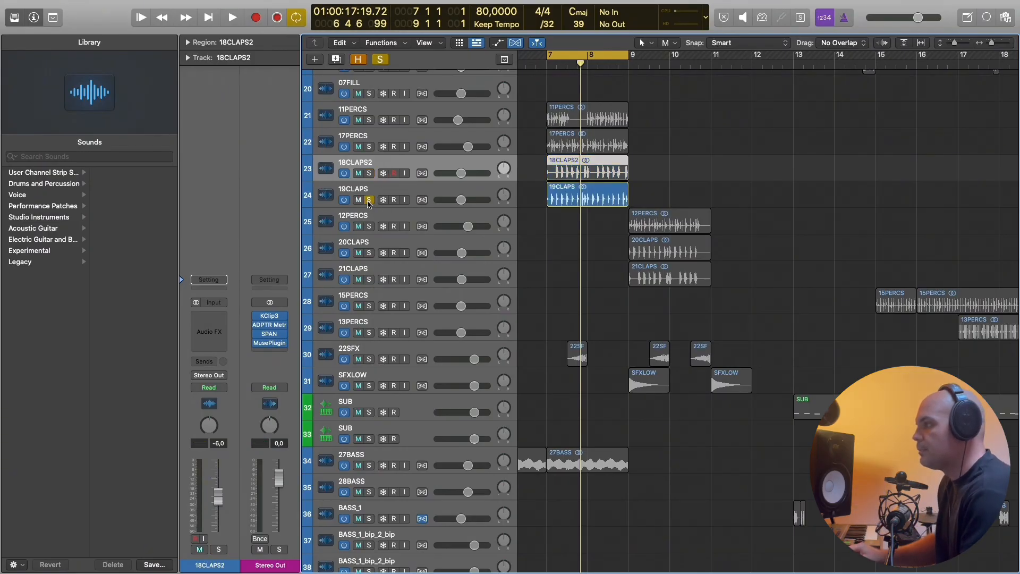
pyautogui.press('super+Right')
pyautogui.press('super+Right')
pyautogui.press('super+Right')
pyautogui.press('space')
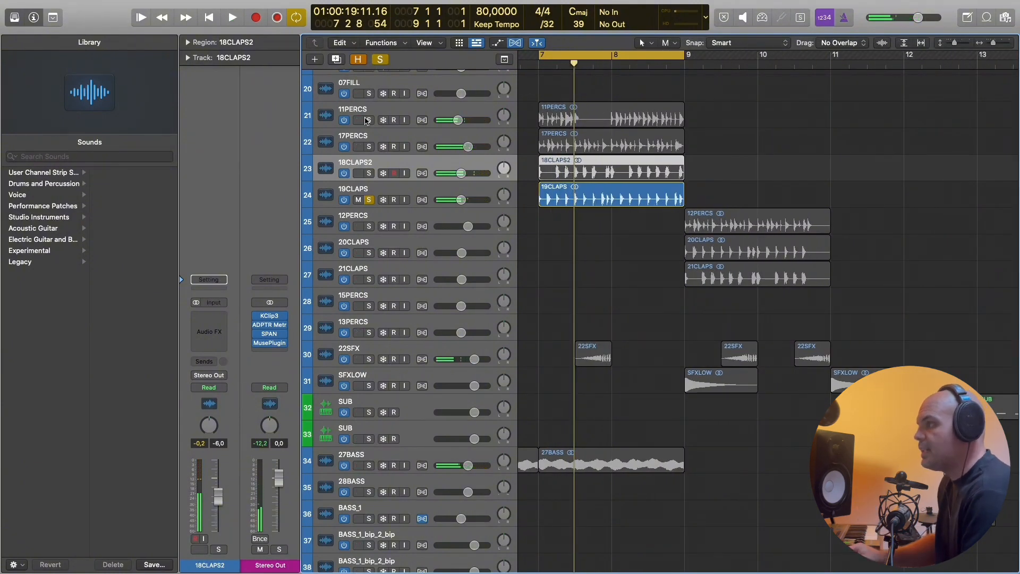
# Solo 11PERCS, 17PERCS, 18CLAPS2 and 19CLAPS together and play them with SPAN open on the Stereo Out.
pyautogui.moveTo(366, 121); pyautogui.dragTo(372, 167)
pyautogui.click(270, 330)
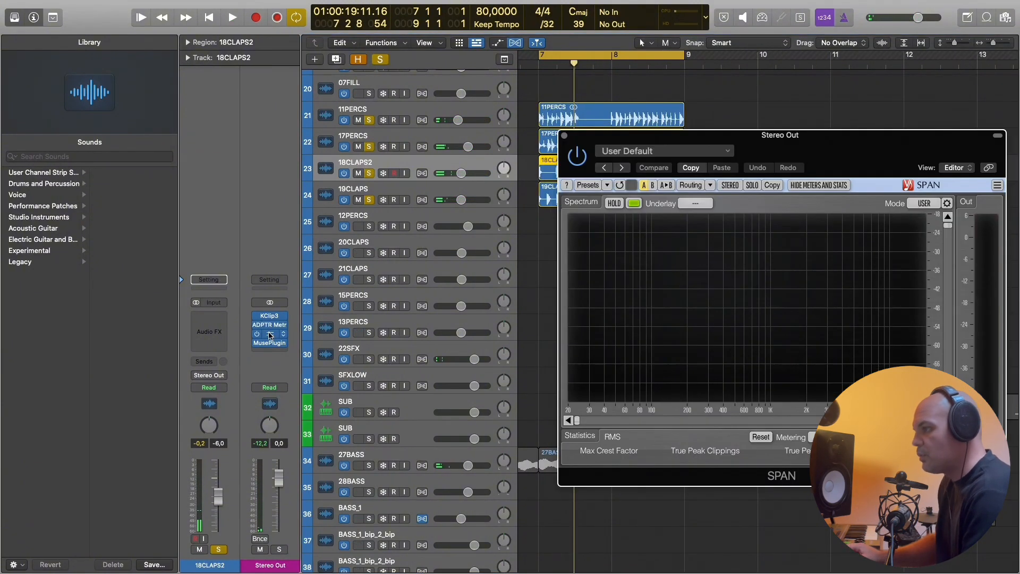
pyautogui.press('space')
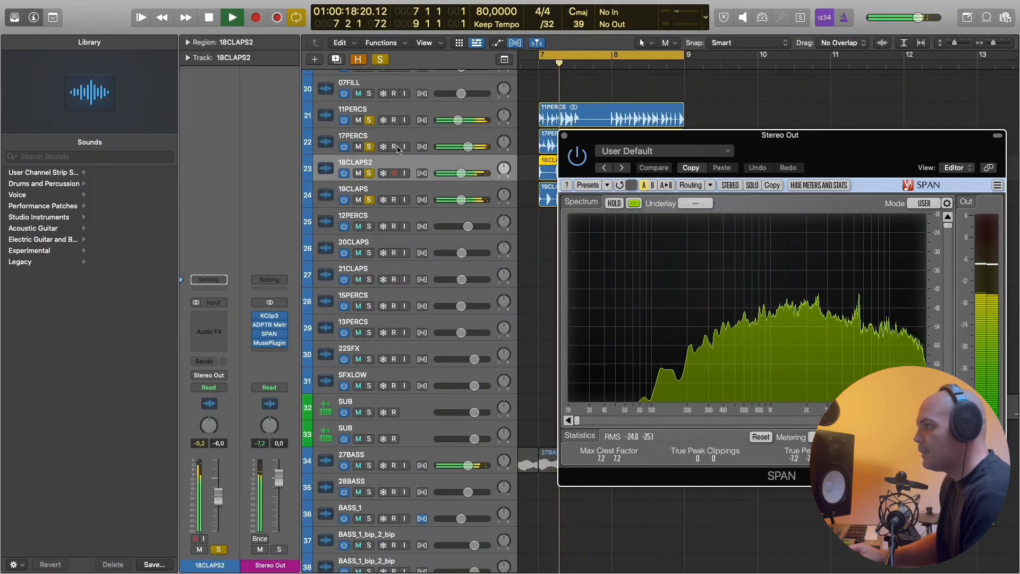
# Take 17PERCS out of the solo to examine the remaining layers' high-frequency cutoff in SPAN, close SPAN and solo 17PERCS again.
pyautogui.click(369, 146)
pyautogui.press('space')
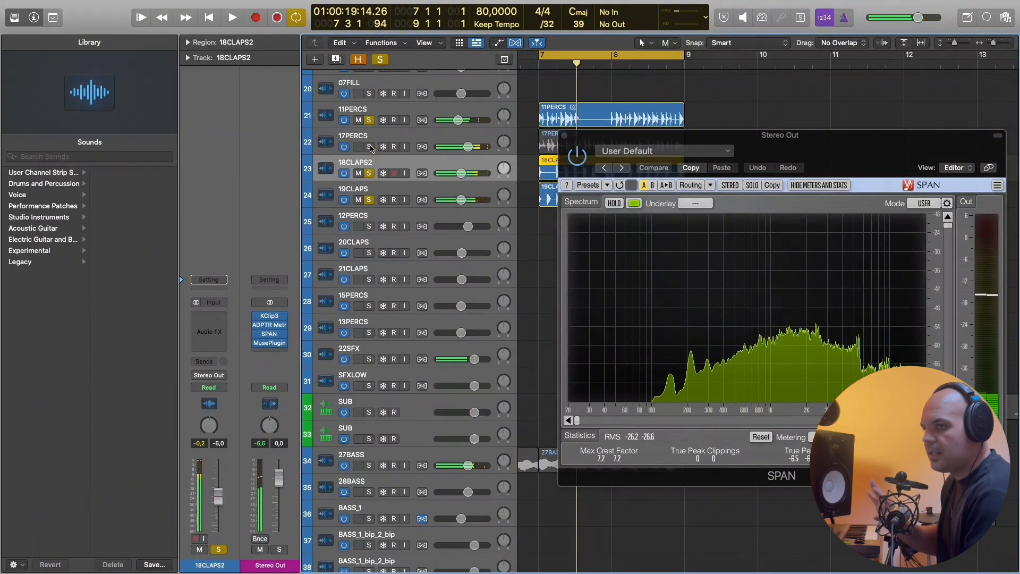
pyautogui.press('space')
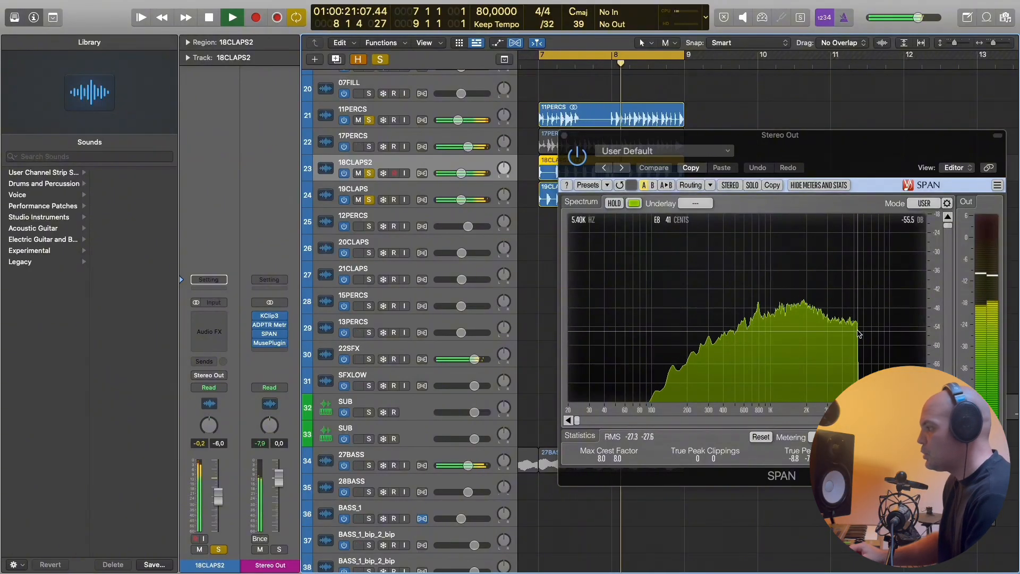
pyautogui.press('space')
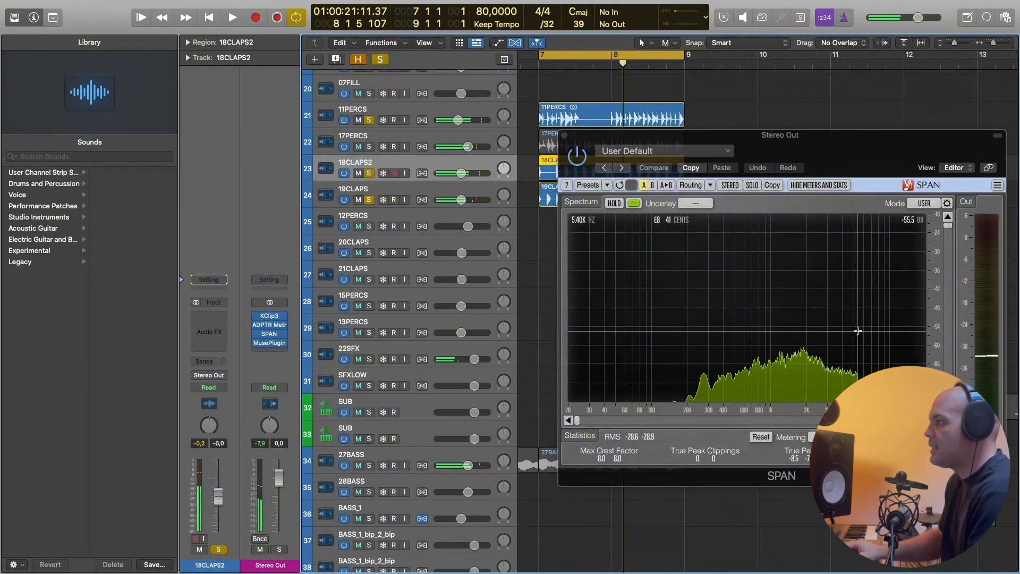
pyautogui.click(564, 135)
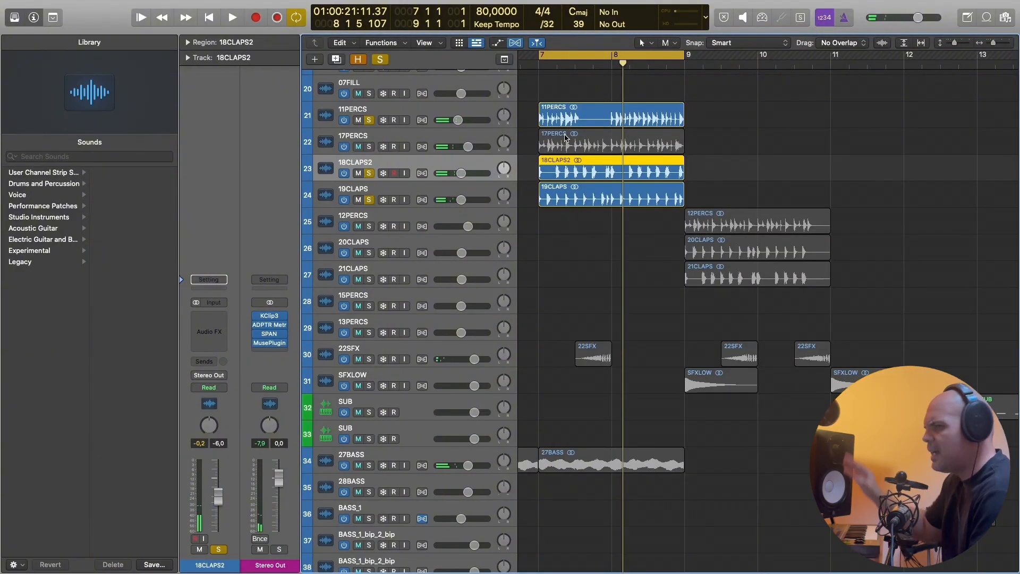
pyautogui.click(369, 147)
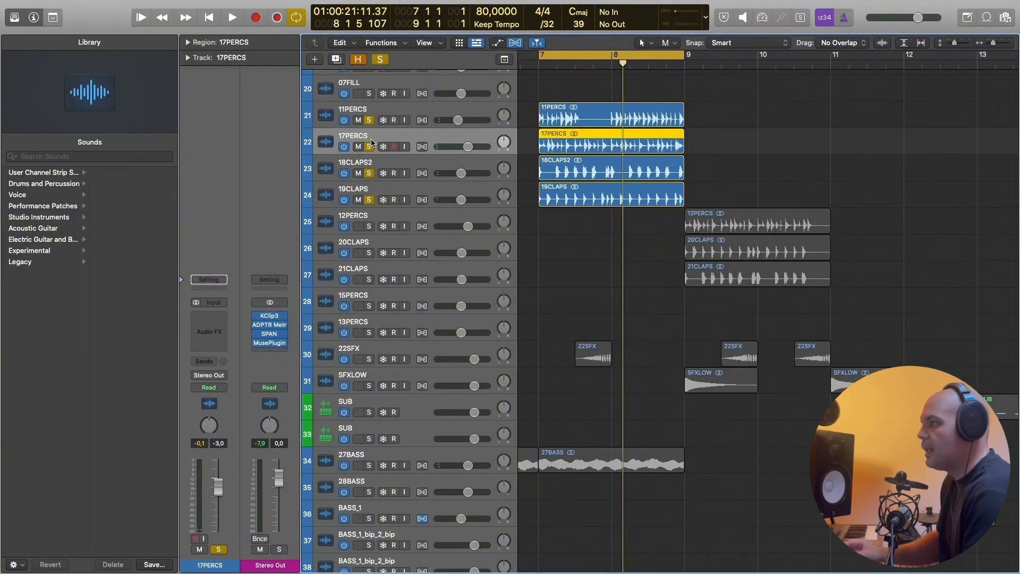
# Play the current stack, add 12PERCS, 20CLAPS and 21CLAPS to the solo and extend the cycle range to bar 11.
pyautogui.press('space')
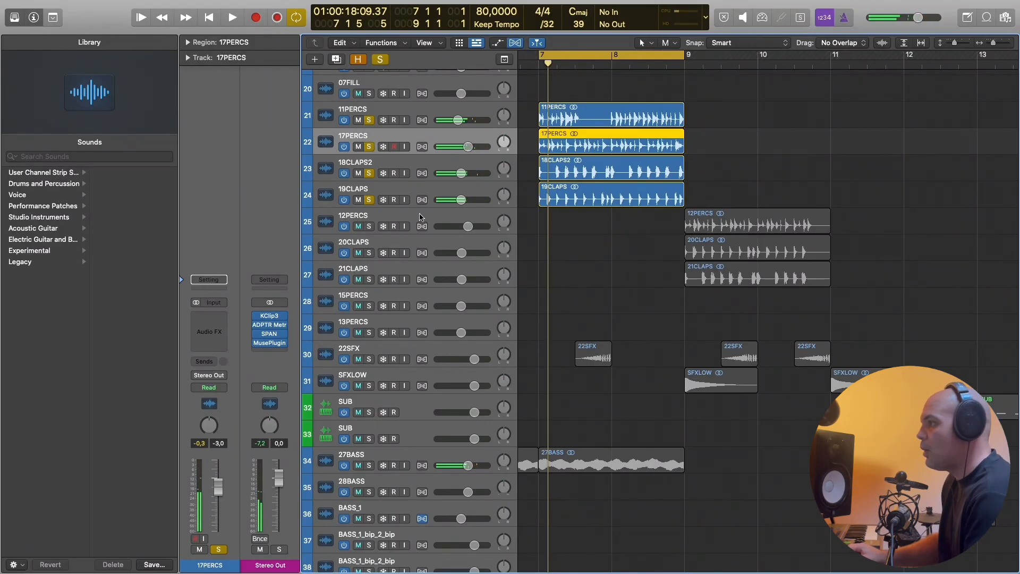
pyautogui.moveTo(367, 230); pyautogui.dragTo(371, 285)
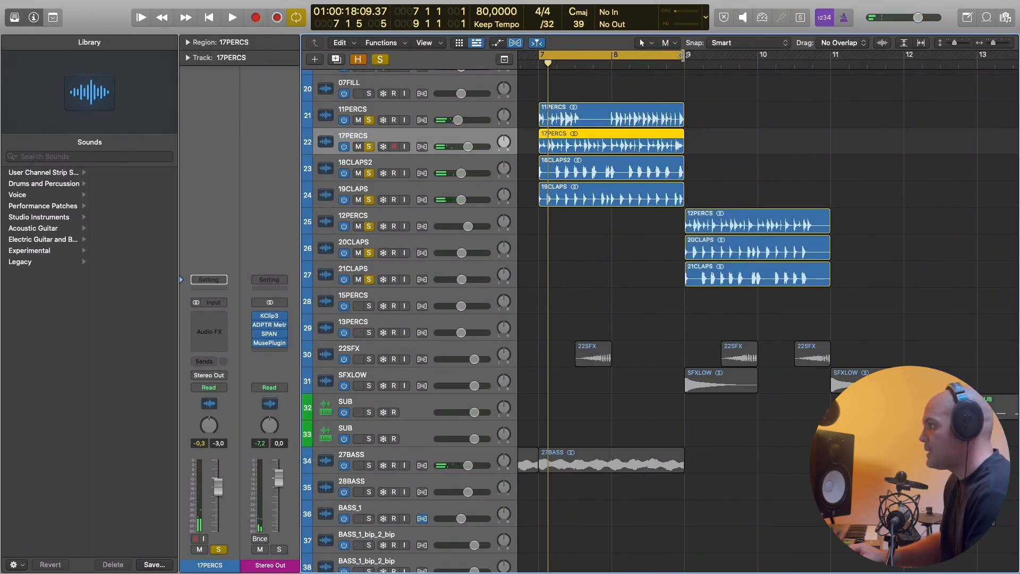
pyautogui.moveTo(684, 55); pyautogui.dragTo(831, 105)
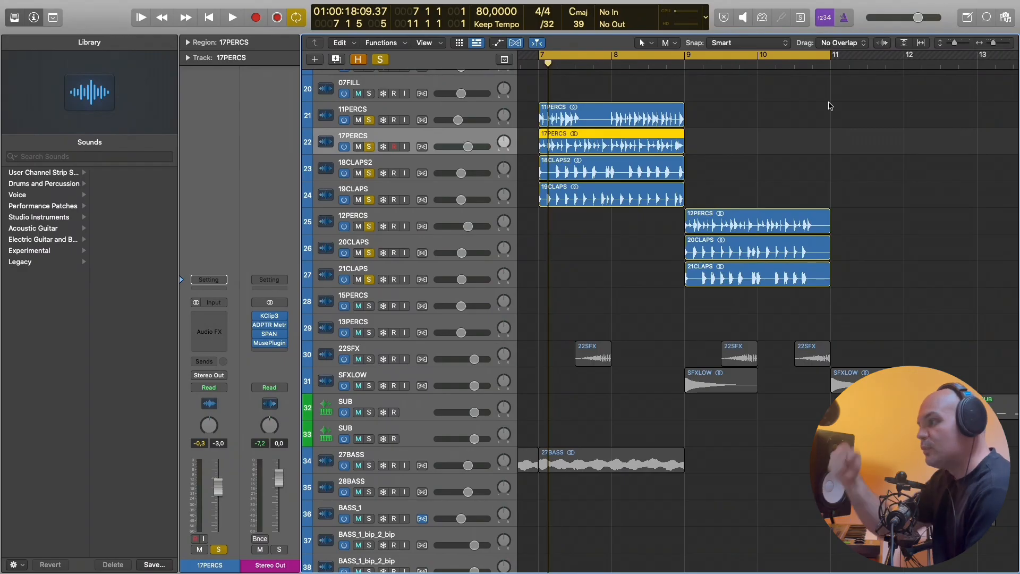
# Play both soloed stacks from bar 7 with SPAN open on the Stereo Out to compare their spectra.
pyautogui.press('space')
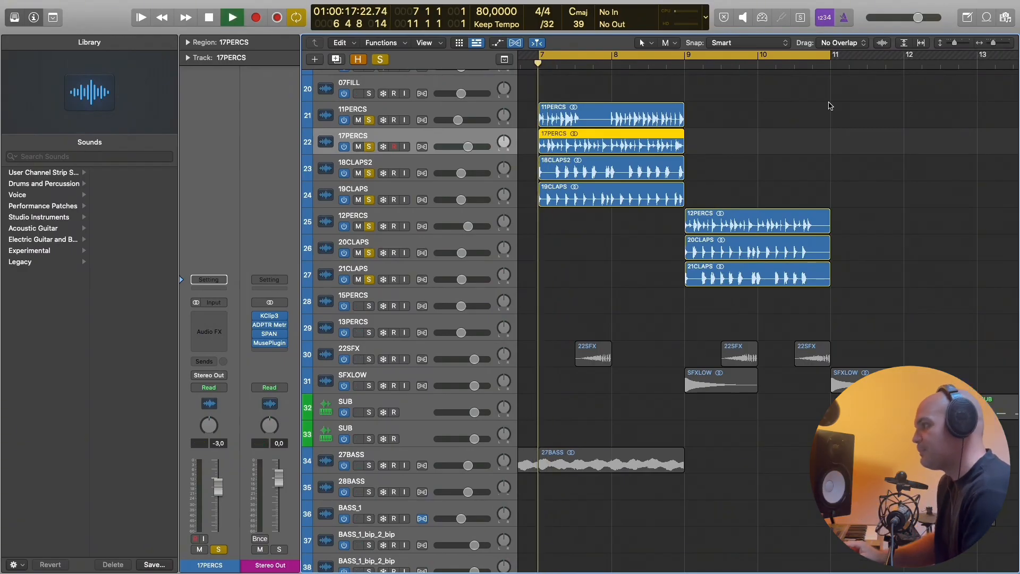
pyautogui.click(269, 333)
pyautogui.moveTo(756, 151); pyautogui.dragTo(411, 199)
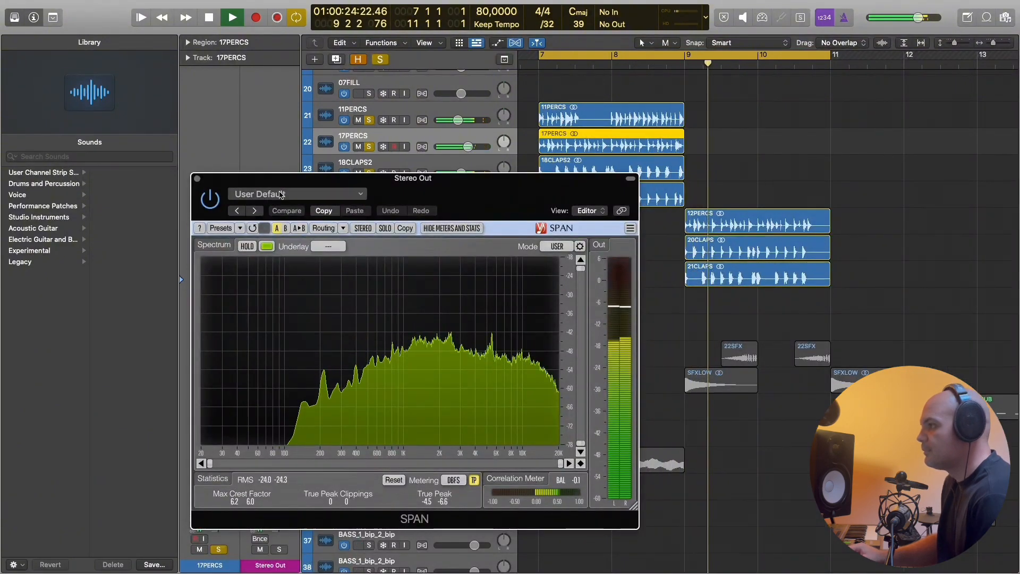
pyautogui.press('space')
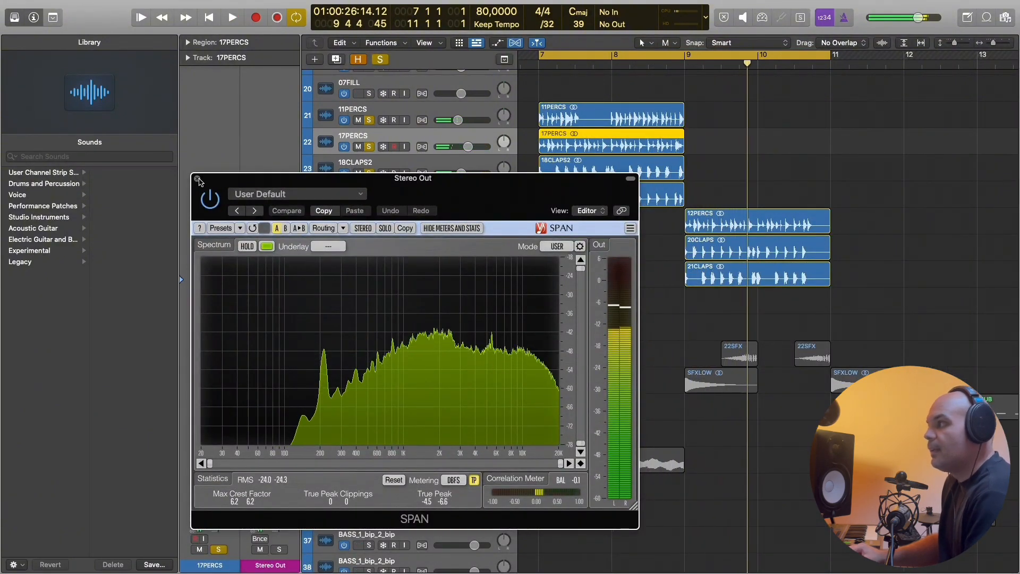
pyautogui.click(198, 179)
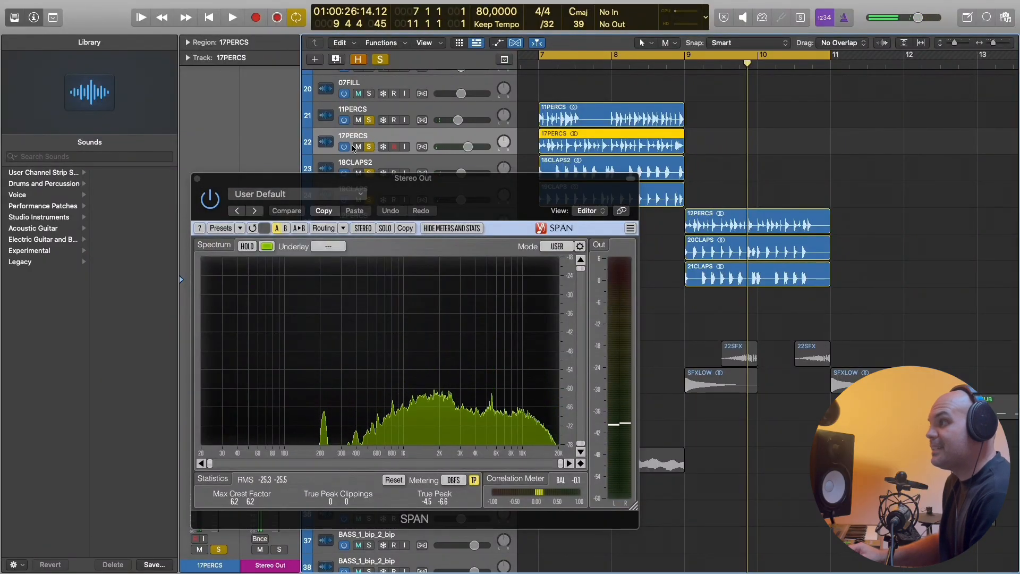
# Mute 17PERCS and 12PERCS in turn and play the transition between the two stacks, watching SPAN.
pyautogui.click(355, 147)
pyautogui.click(633, 65)
pyautogui.press('space')
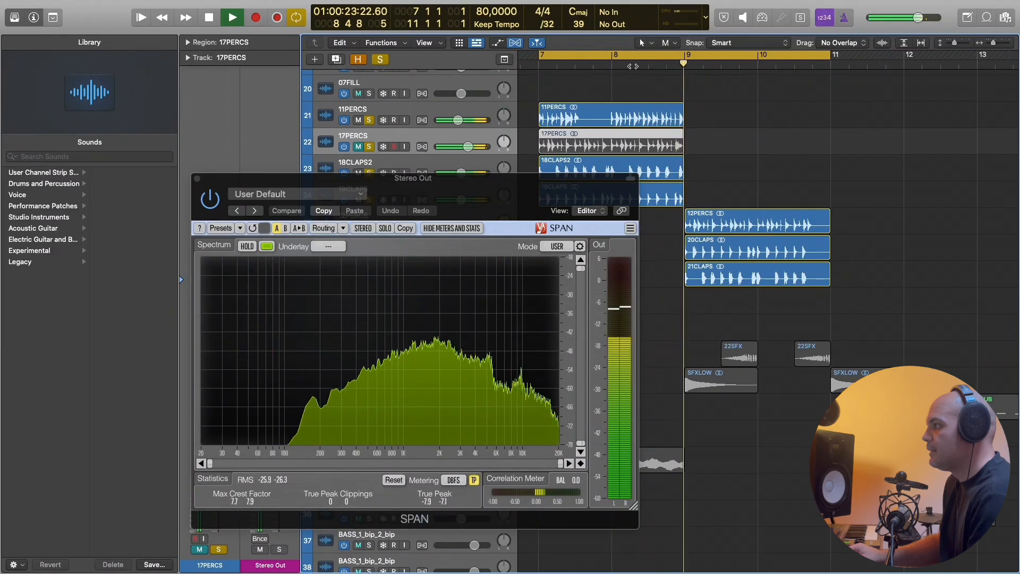
pyautogui.moveTo(412, 181); pyautogui.dragTo(583, 355)
pyautogui.click(360, 227)
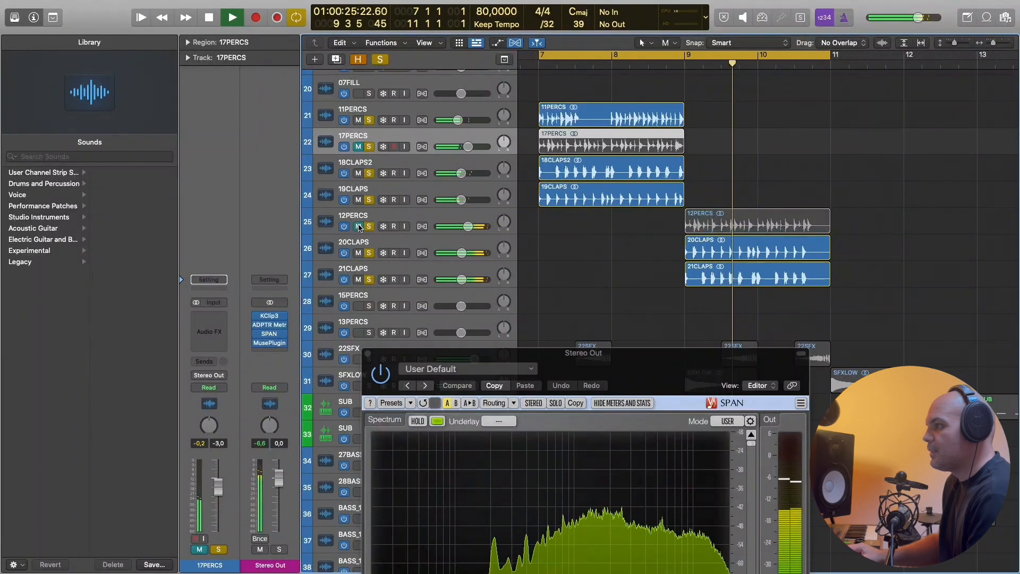
pyautogui.click(611, 65)
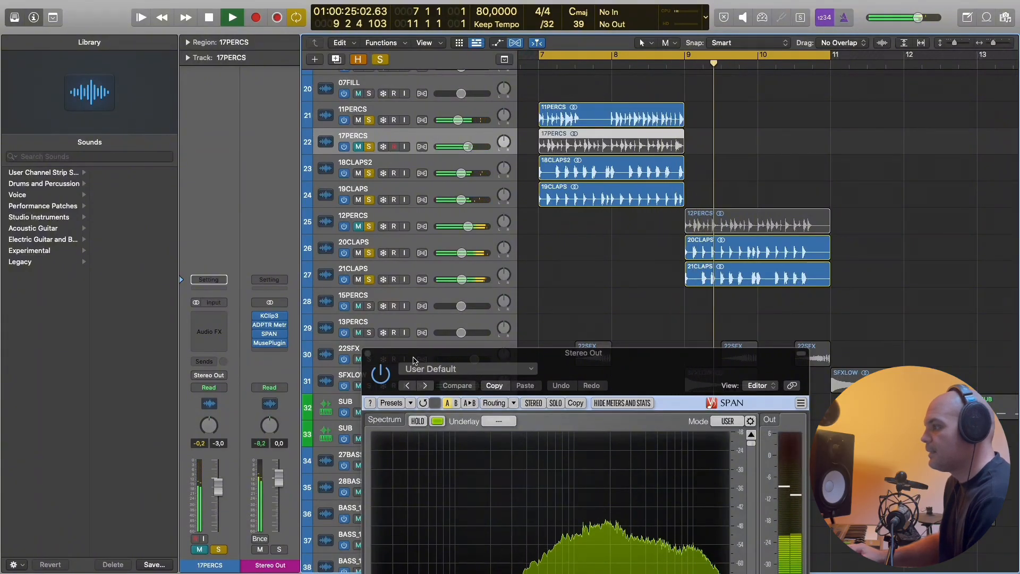
# Replay the transition from the middle of bar 8 with SPAN in view, close SPAN and clear all solos.
pyautogui.moveTo(413, 360); pyautogui.dragTo(358, 271)
pyautogui.click(654, 65)
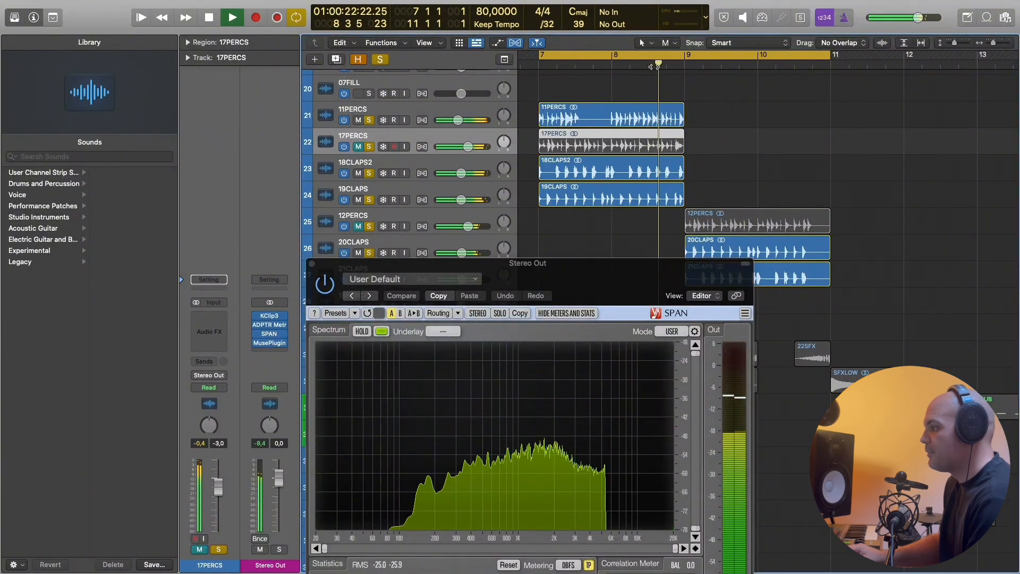
pyautogui.press('space')
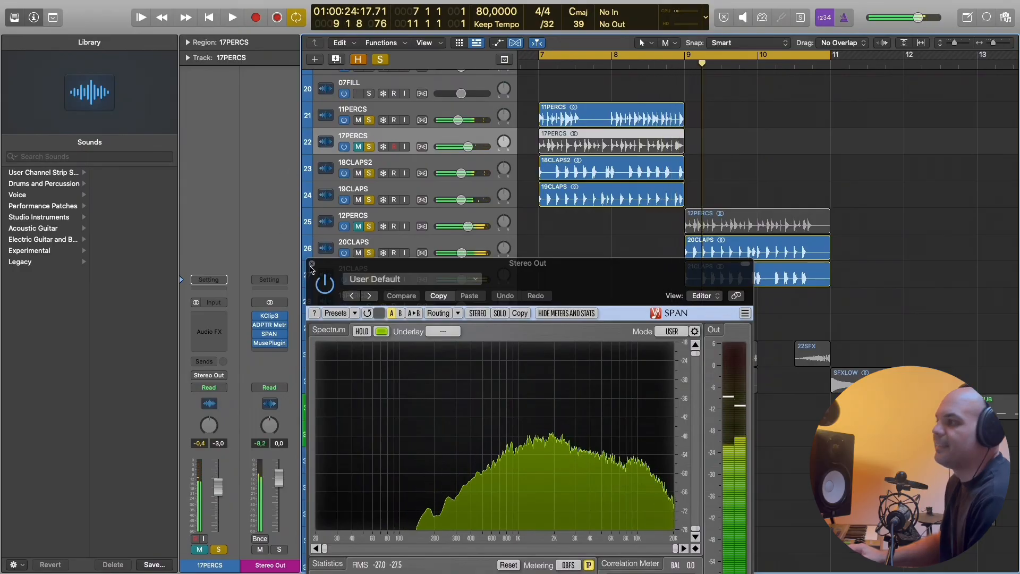
pyautogui.click(312, 264)
pyautogui.click(382, 61)
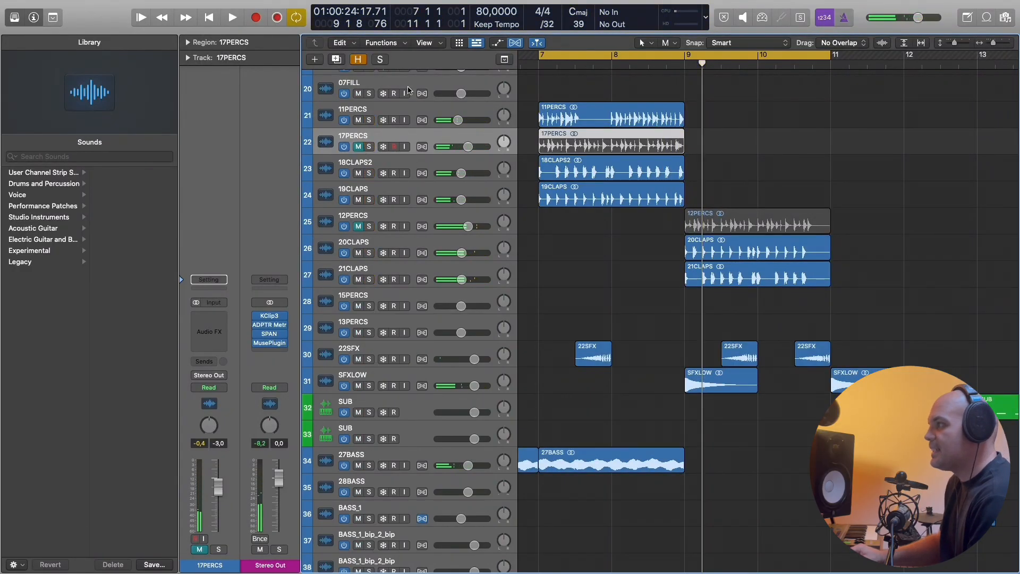
# Move the cycle range to bars 15–19, solo only 15PERCS and play its layer.
pyautogui.press('super+Left')
pyautogui.press('super+Left')
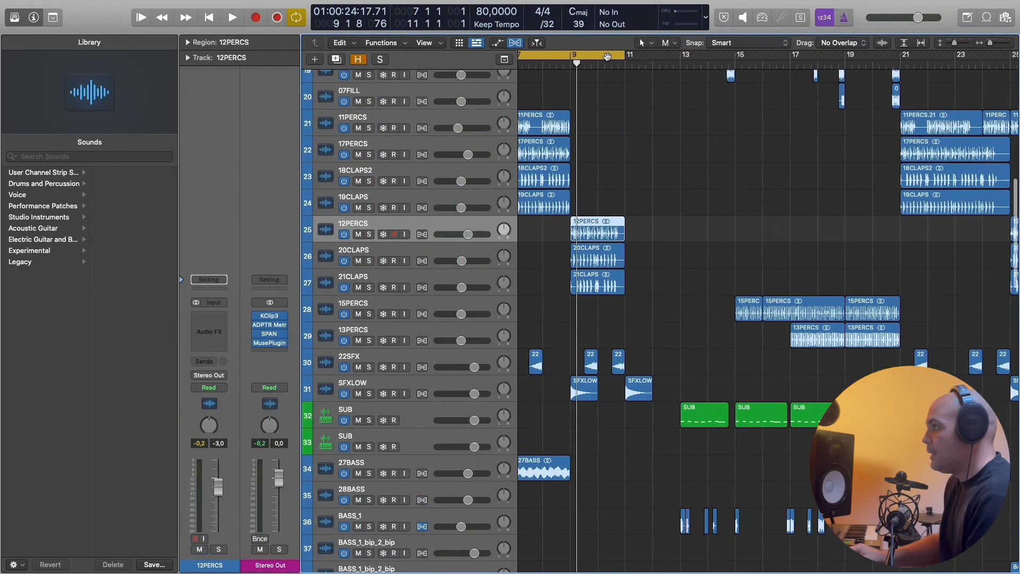
pyautogui.moveTo(600, 56); pyautogui.dragTo(838, 87)
pyautogui.click(441, 311)
pyautogui.click(369, 314)
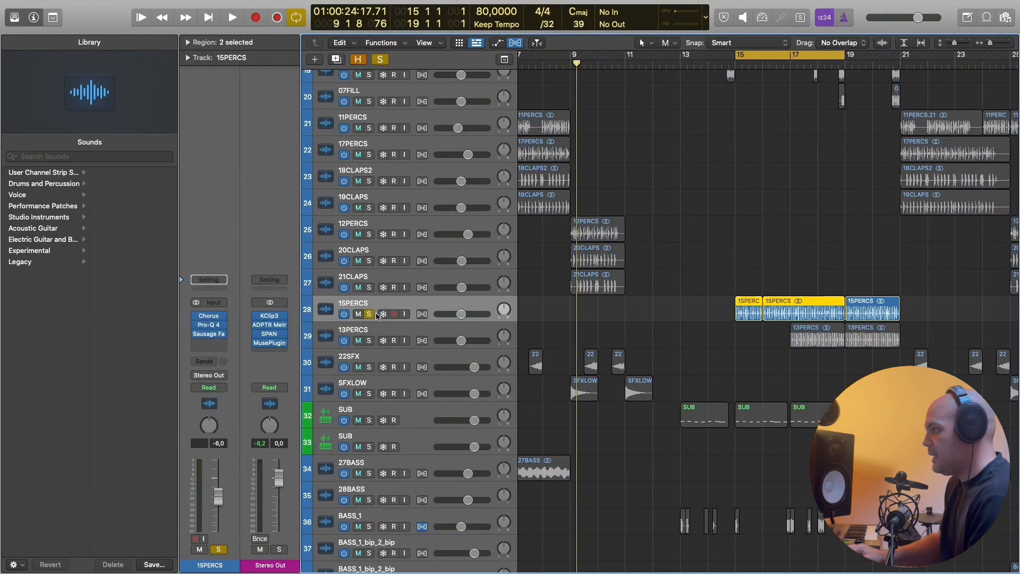
pyautogui.press('space')
# Hide the Library, stop playback and examine the 15PERCS waveform closely around bar 15.
pyautogui.press('super+Right')
pyautogui.press('super+Right')
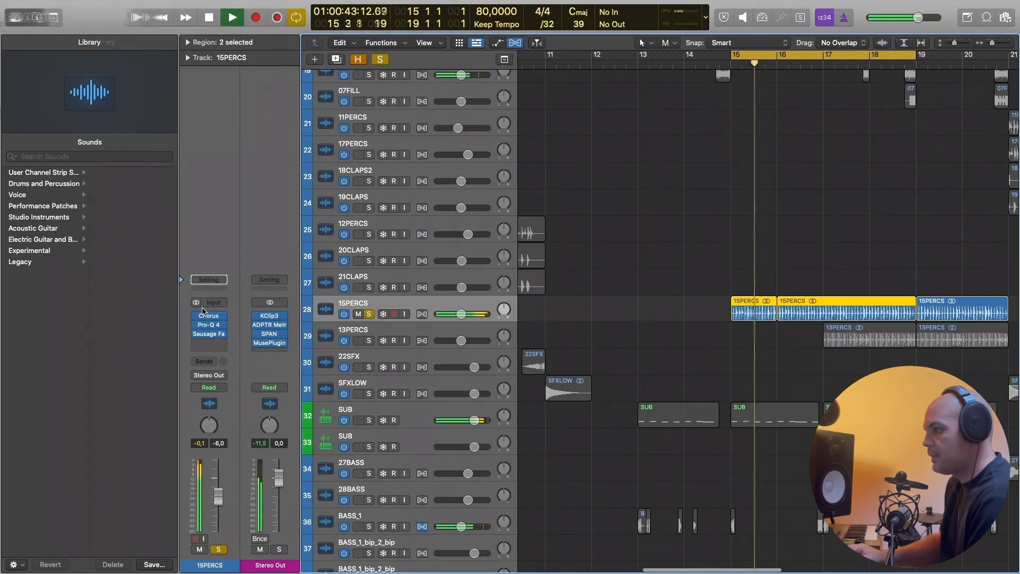
pyautogui.press('y')
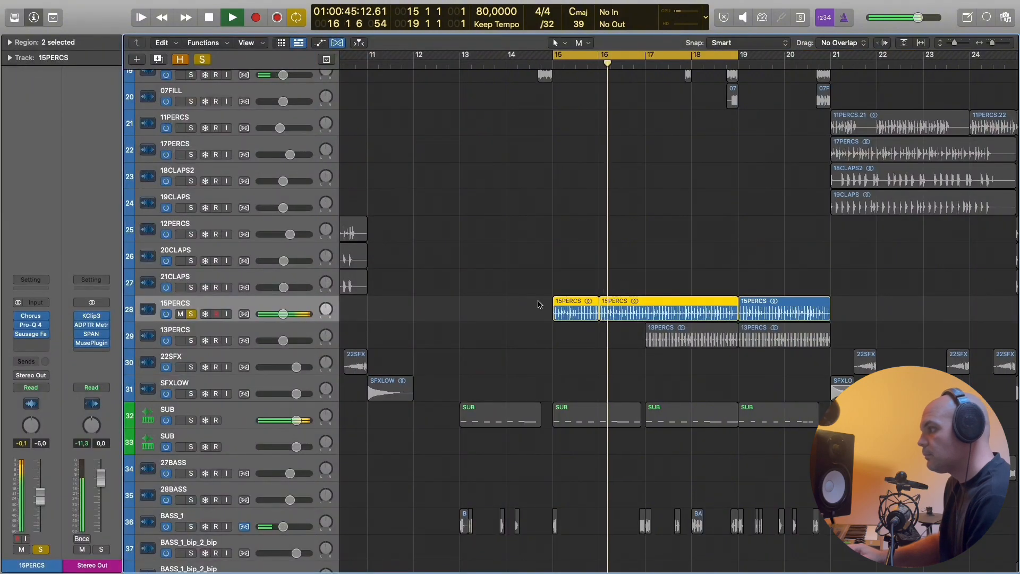
pyautogui.press('super+Right')
pyautogui.press('space')
pyautogui.press('super+Right')
pyautogui.press('super+Right')
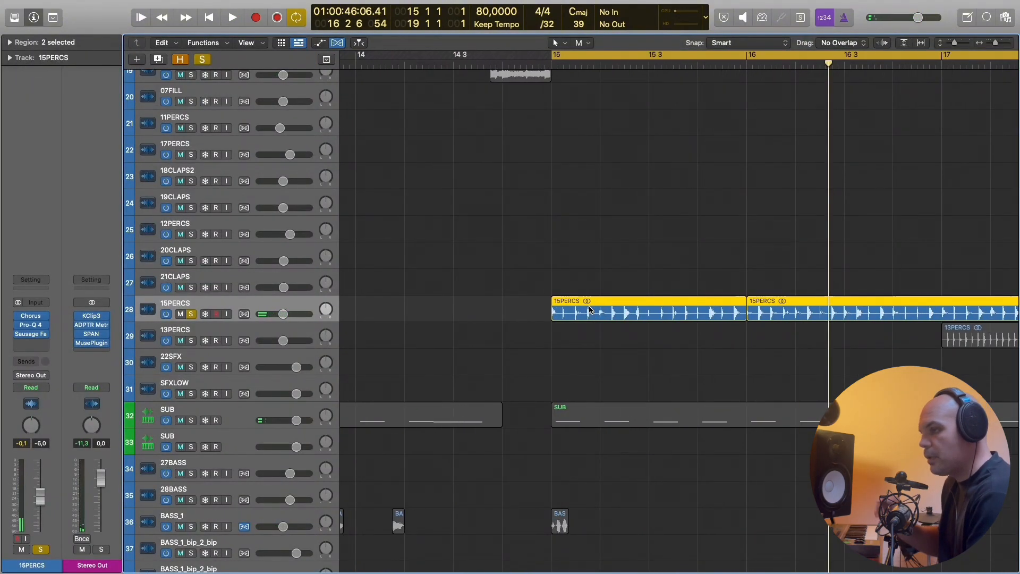
pyautogui.hscroll(2, 587, 309)
pyautogui.scroll(6, 590, 310)
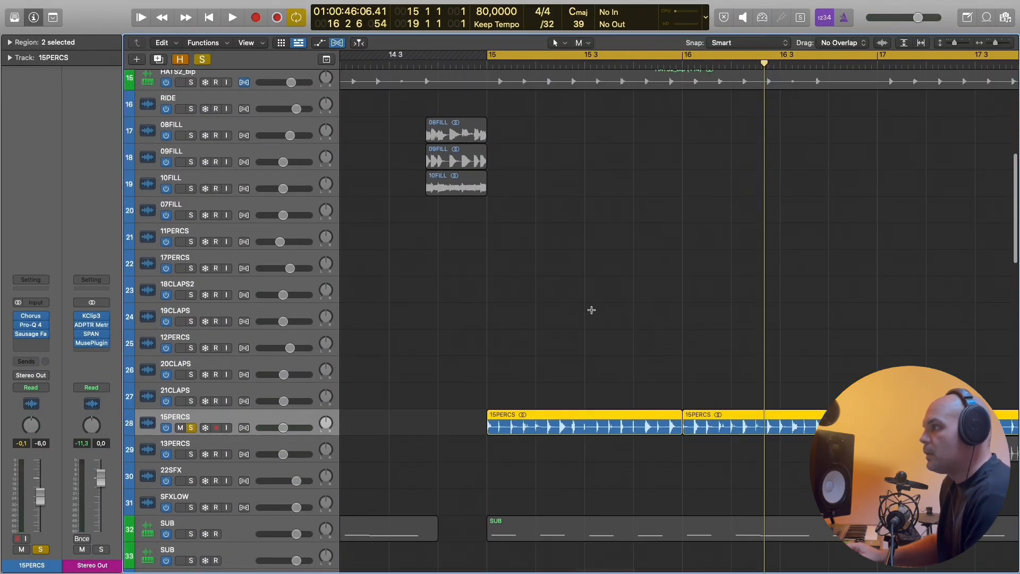
pyautogui.scroll(-1, 592, 310)
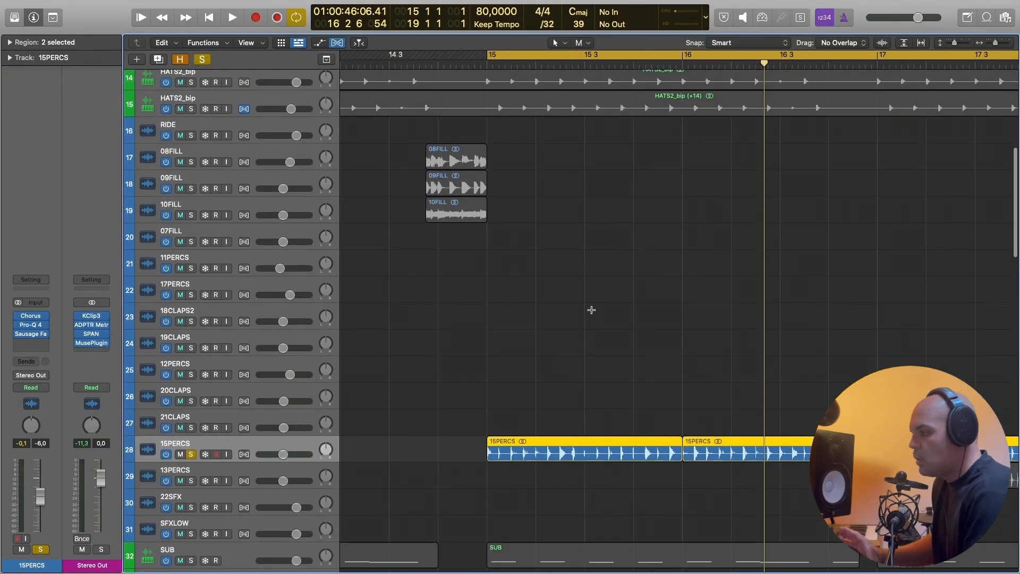
pyautogui.scroll(-1, 591, 310)
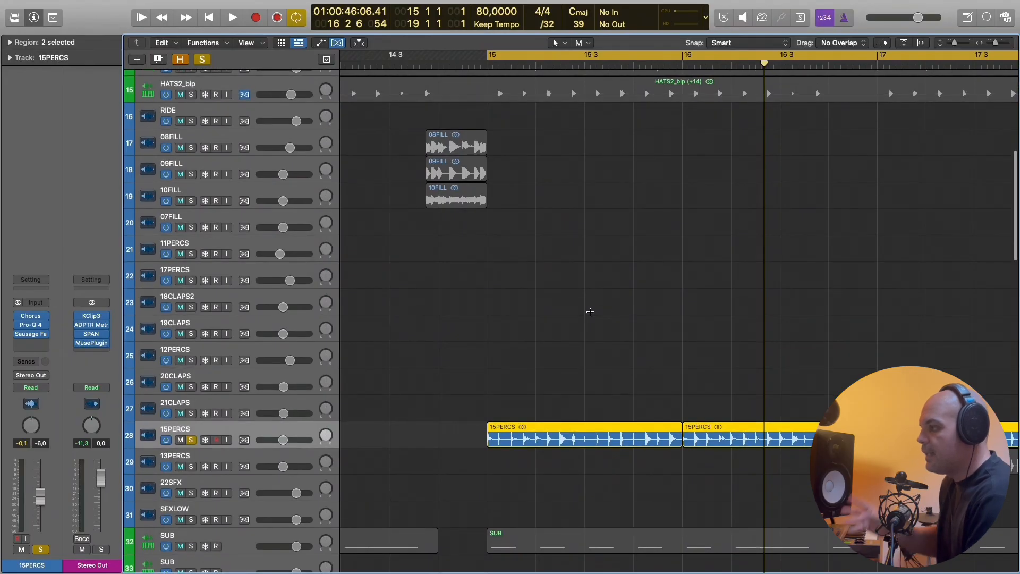
# Set the grid division to /64 and the snap mode to Division.
pyautogui.click(545, 25)
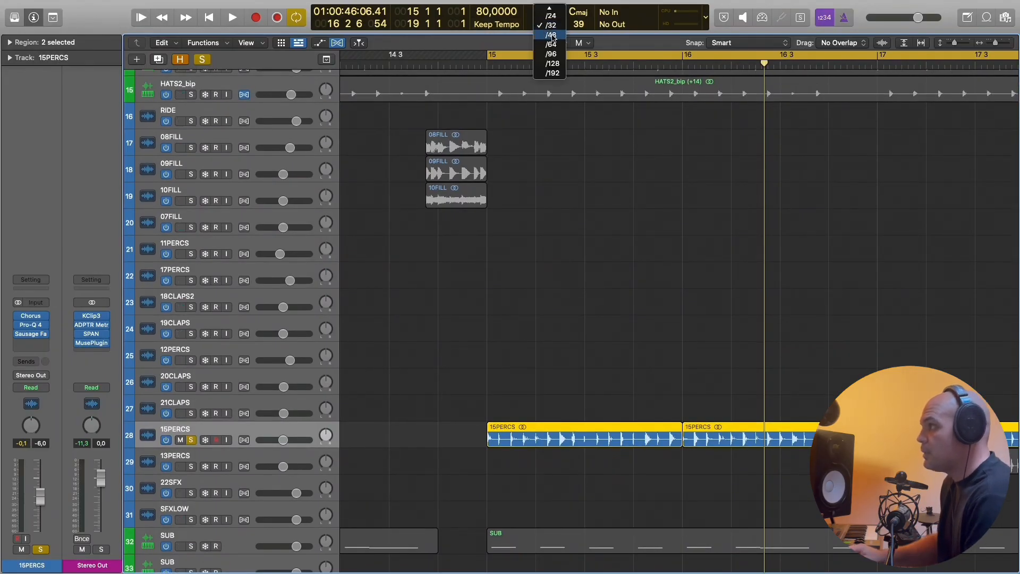
pyautogui.click(718, 42)
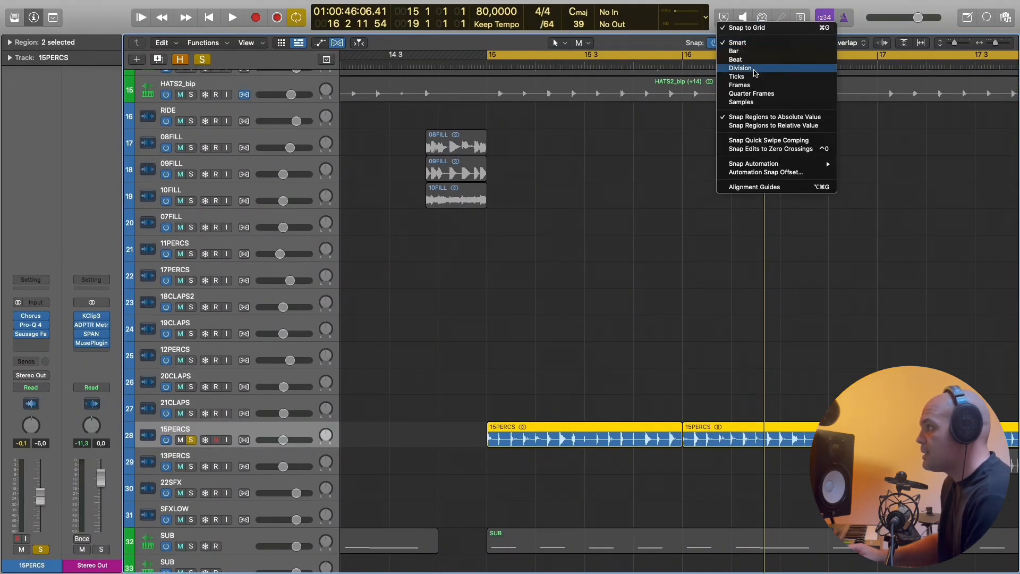
pyautogui.click(756, 68)
# Split the beginning of the 15PERCS region at bar 15 into short slices around its individual hits.
pyautogui.press('super+Right')
pyautogui.press('super+Right')
pyautogui.press('super+Right')
pyautogui.press('super+Right')
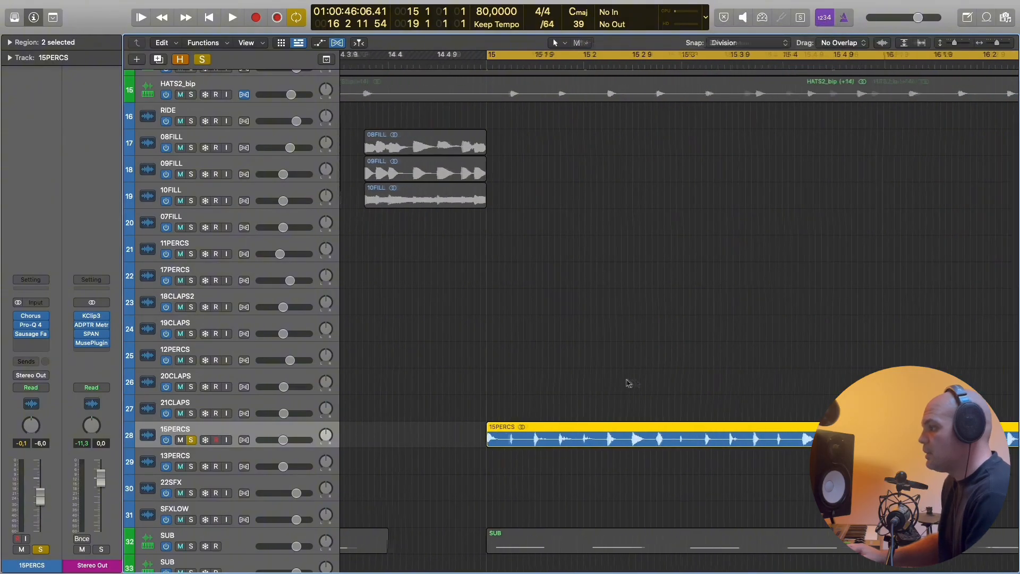
pyautogui.click(518, 439)
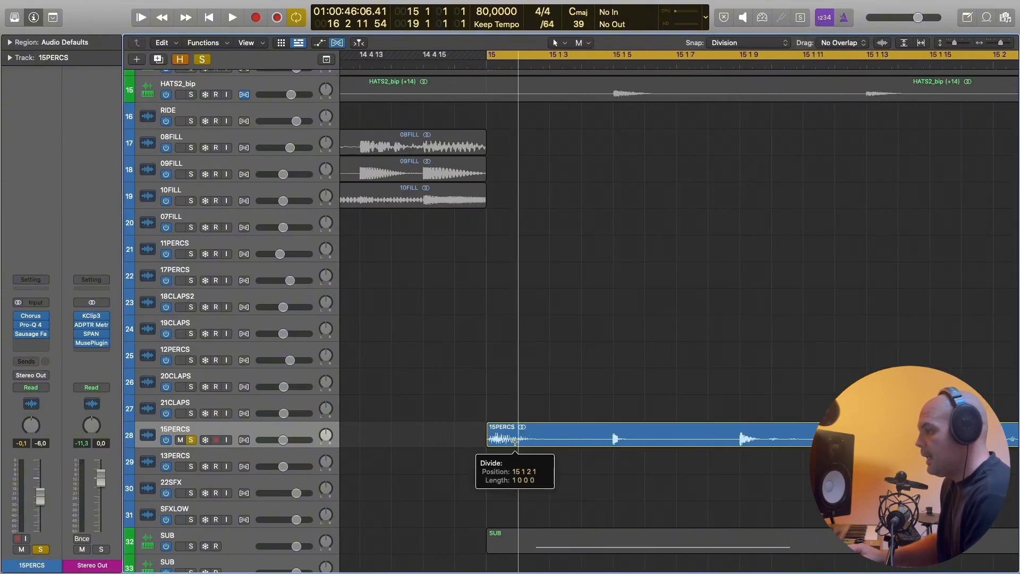
pyautogui.click(615, 438)
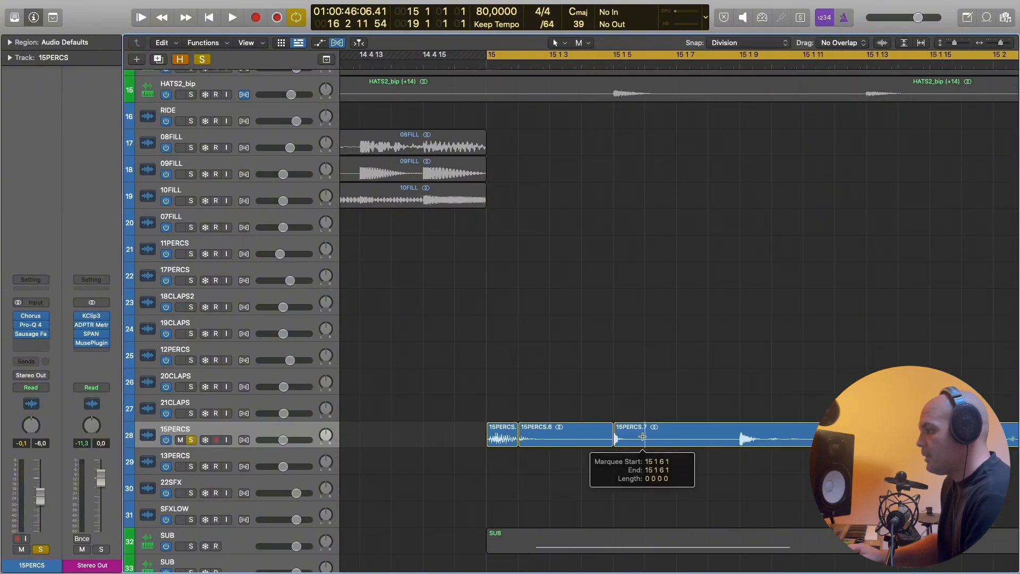
pyautogui.click(645, 439)
pyautogui.click(743, 439)
pyautogui.doubleClick(775, 440)
pyautogui.doubleClick(805, 441)
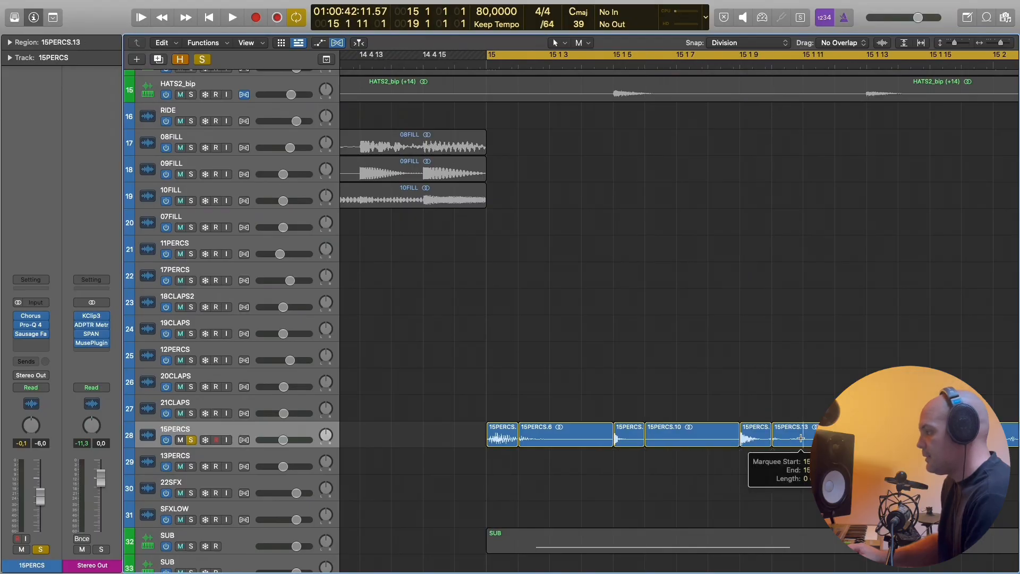
pyautogui.hscroll(3, 766, 441)
pyautogui.click(780, 439)
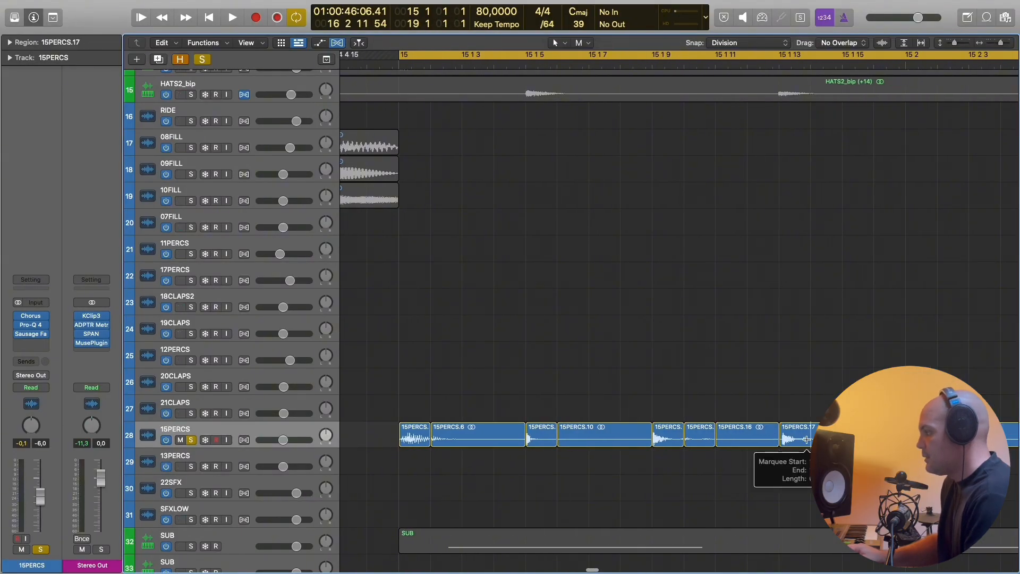
# Expand the region parameters and transpose the first 15PERCS slice by +2.
pyautogui.click(10, 43)
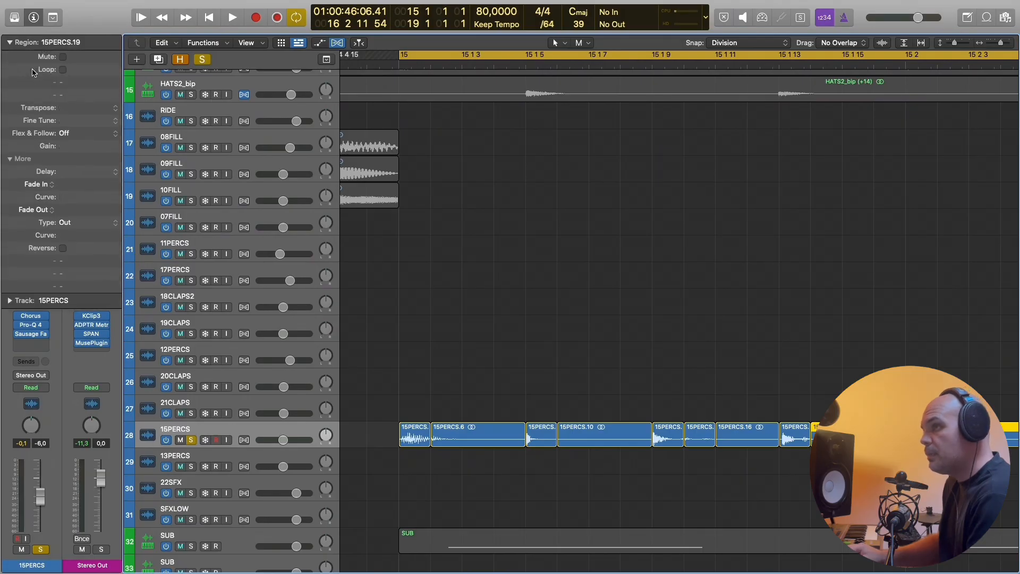
pyautogui.click(408, 436)
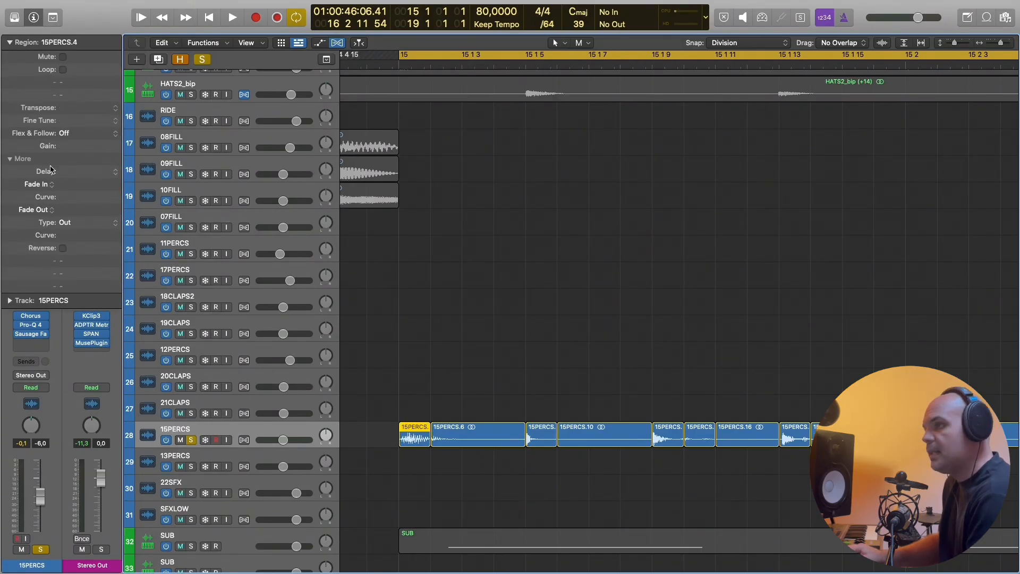
pyautogui.moveTo(88, 120); pyautogui.dragTo(104, 63)
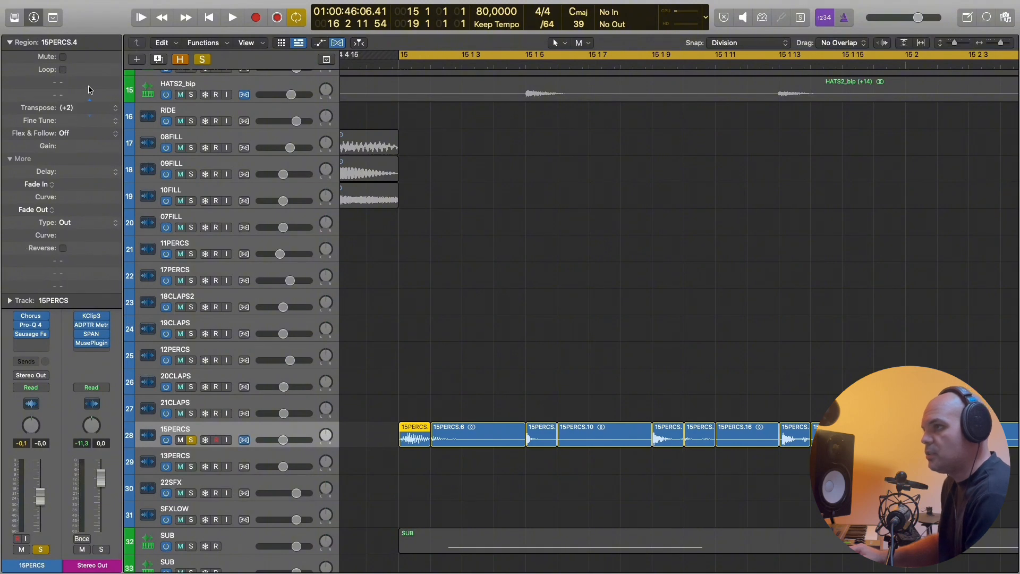
# Play back the sliced and transposed 15PERCS regions from bar 15.
pyautogui.press('space')
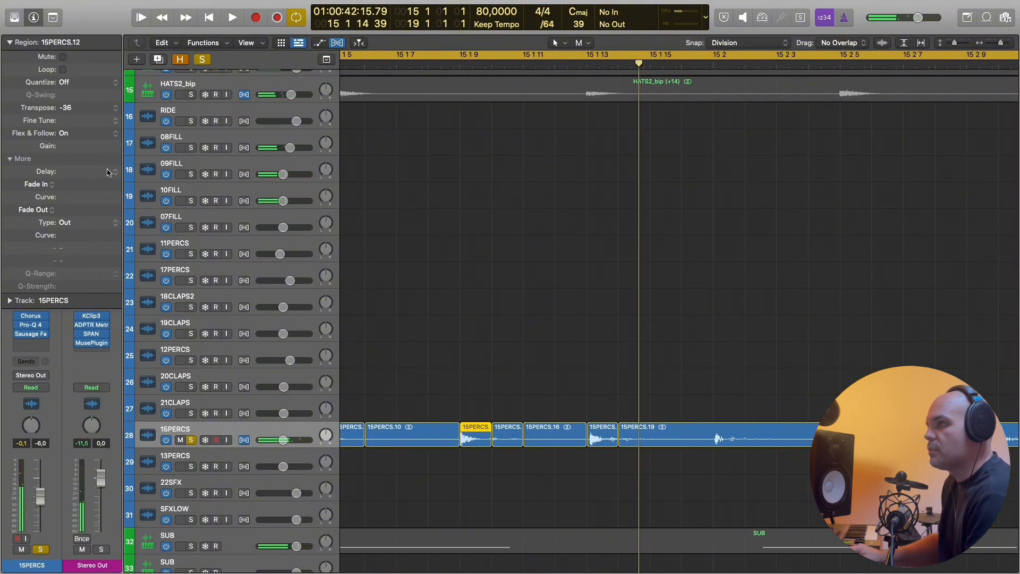
pyautogui.press('space')
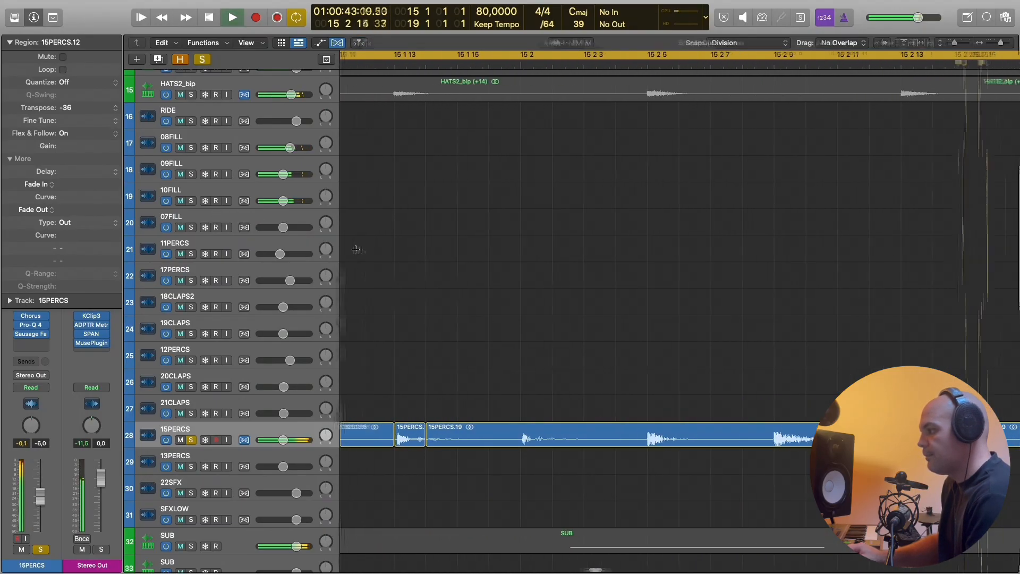
pyautogui.press('space')
# Undo the slicing and transposing of the 15PERCS loop at bar 15 and the Bitcrusher insert on the 11PERCS track.
pyautogui.press('super+z')
pyautogui.press('super+z')
pyautogui.press('super+Left')
pyautogui.press('super+Left')
pyautogui.press('super+Left')
pyautogui.press('super+Left')
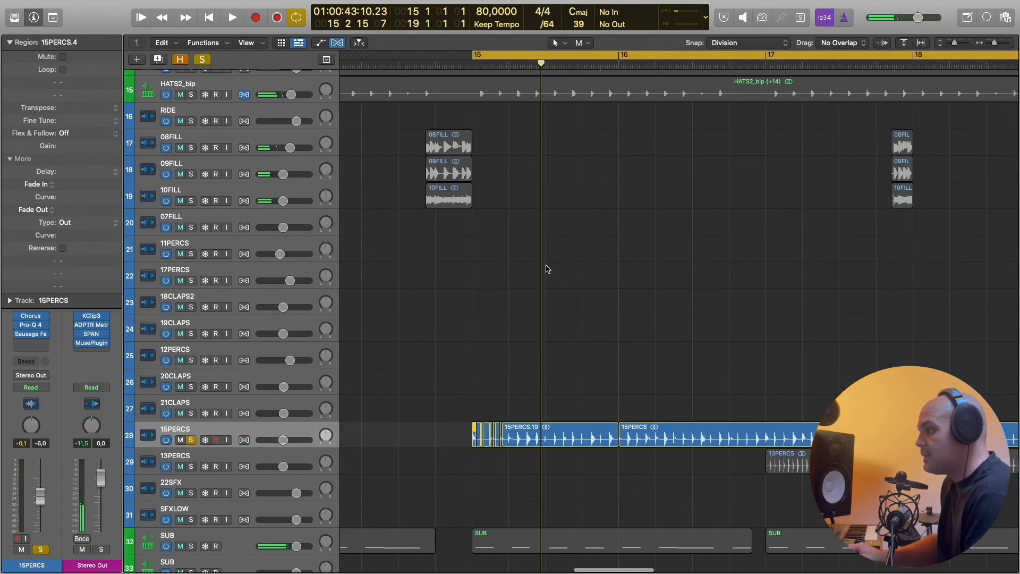
pyautogui.press('super+z')
pyautogui.press('super+z')
pyautogui.press('super+z')
pyautogui.press('super+z')
pyautogui.press('super+z')
pyautogui.press('super+z')
pyautogui.press('super+z')
pyautogui.press('super+z')
pyautogui.press('super+z')
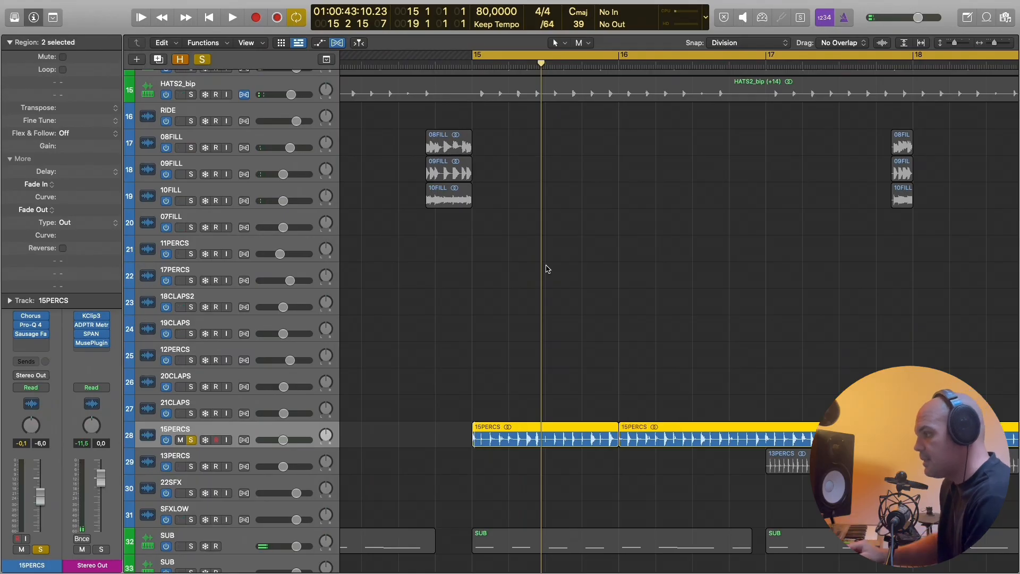
pyautogui.press('super+z')
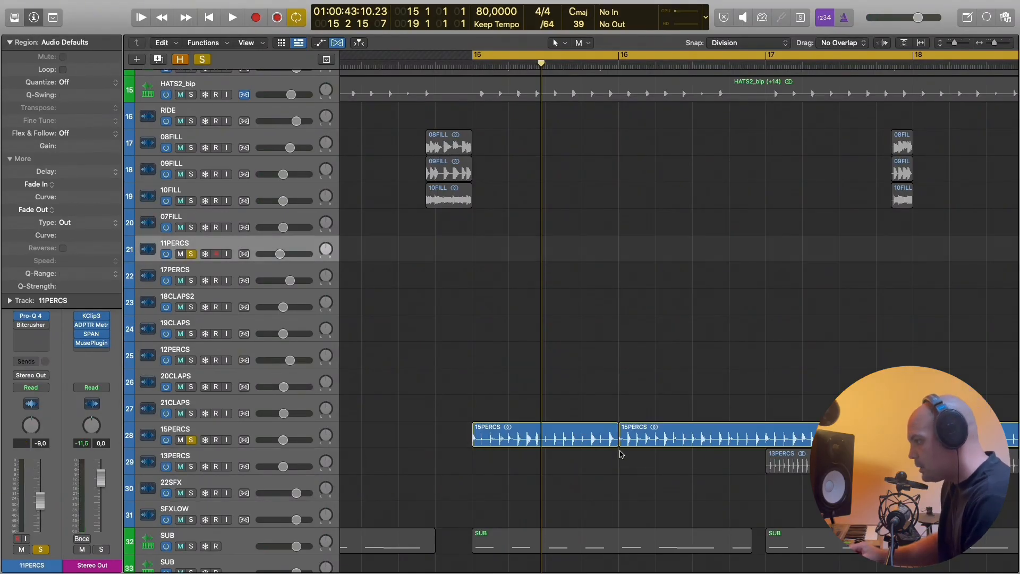
pyautogui.press('super+z')
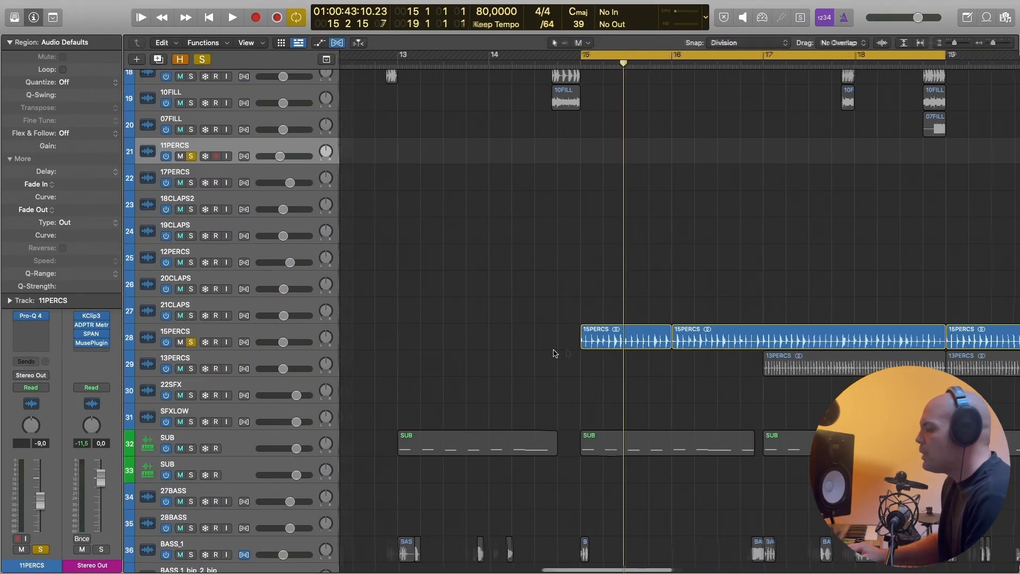
# Play back the restored 15PERCS loop.
pyautogui.hscroll(1, 555, 353)
pyautogui.press('space')
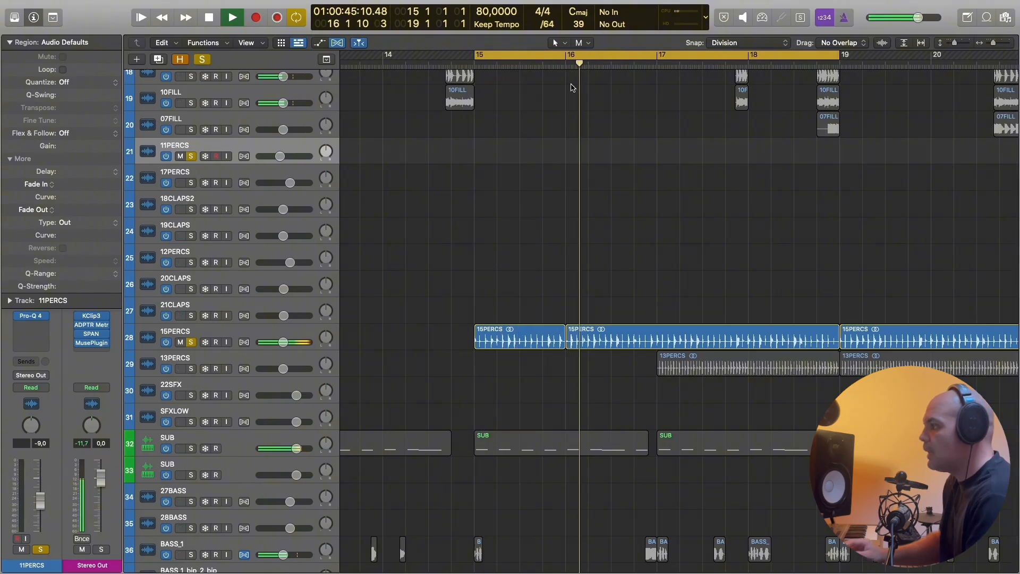
pyautogui.press('space')
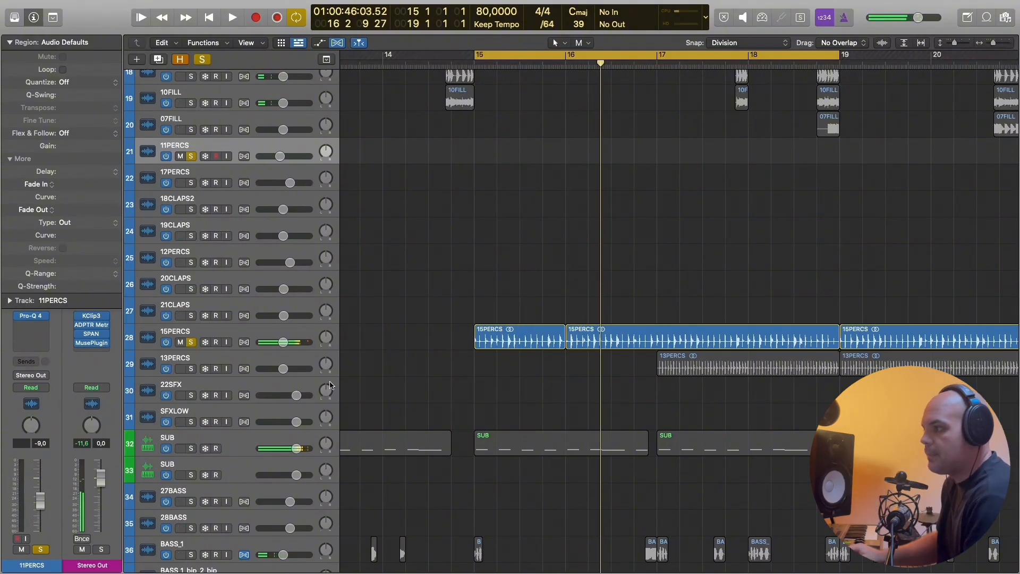
# Inspect the Chorus, Pro-Q 4 and Sausage Fattener settings on the 15PERCS track during playback, and close the plug-in windows.
pyautogui.click(274, 331)
pyautogui.click(27, 319)
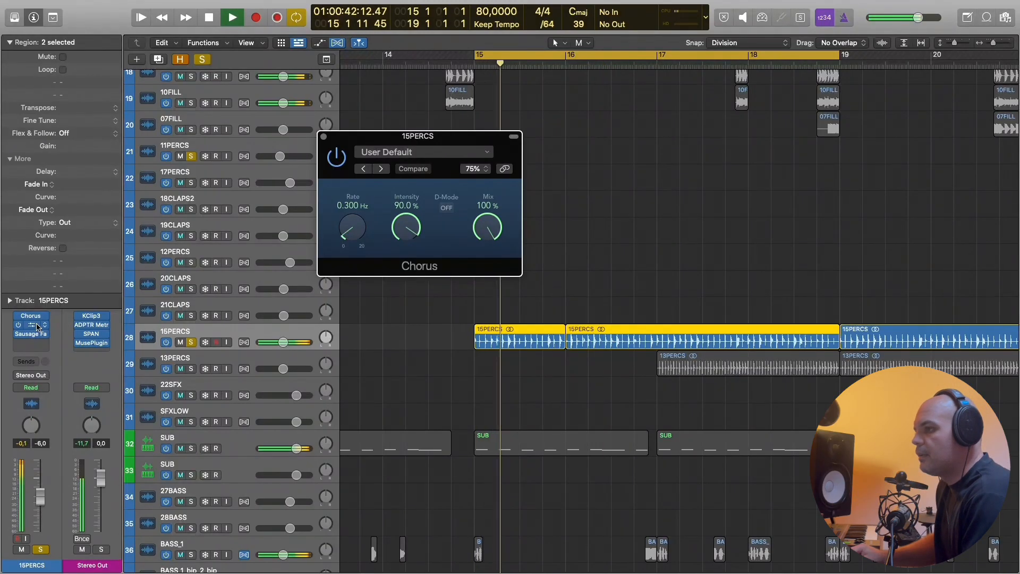
pyautogui.click(35, 325)
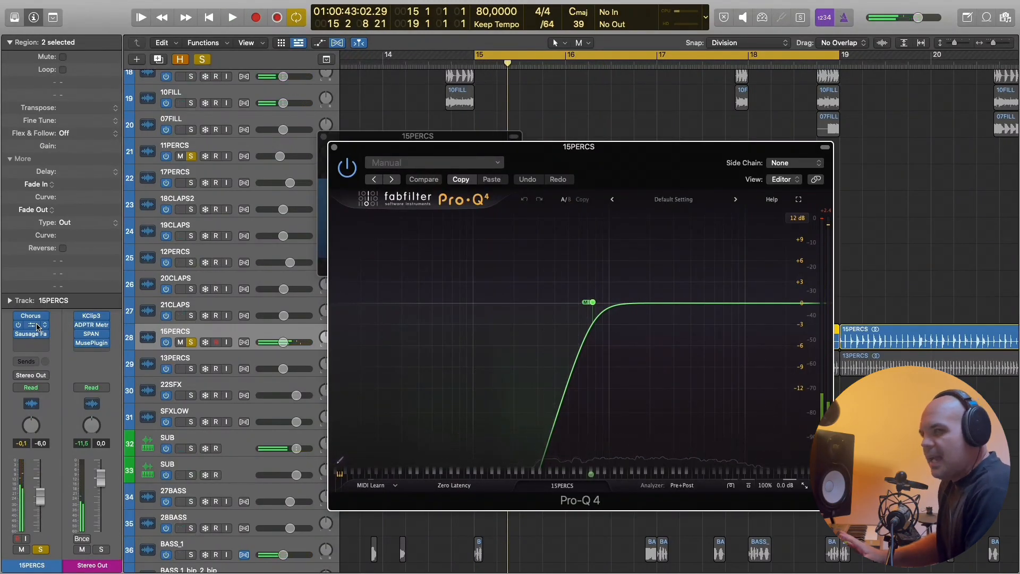
pyautogui.moveTo(609, 314)
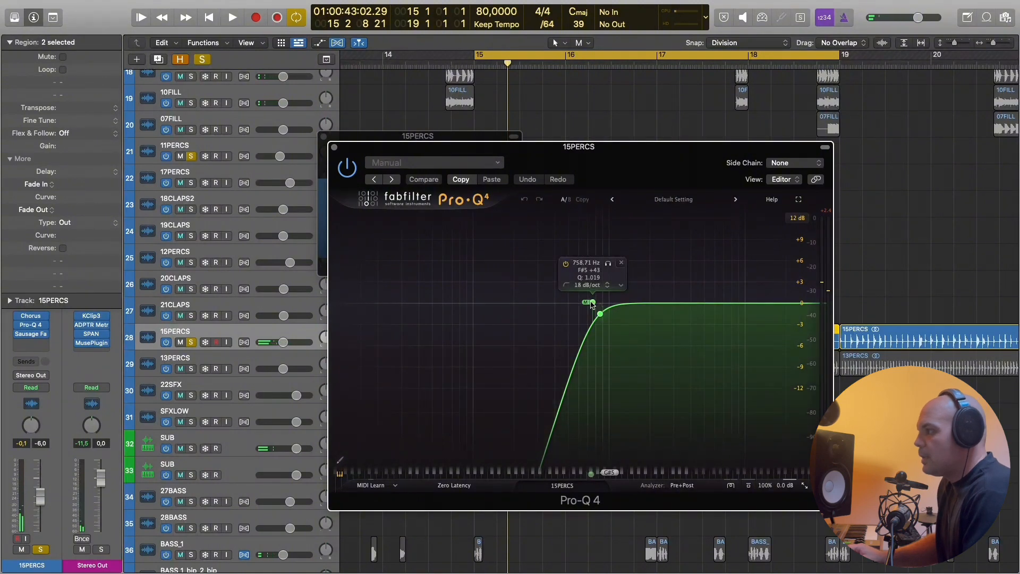
pyautogui.press('space')
pyautogui.click(30, 334)
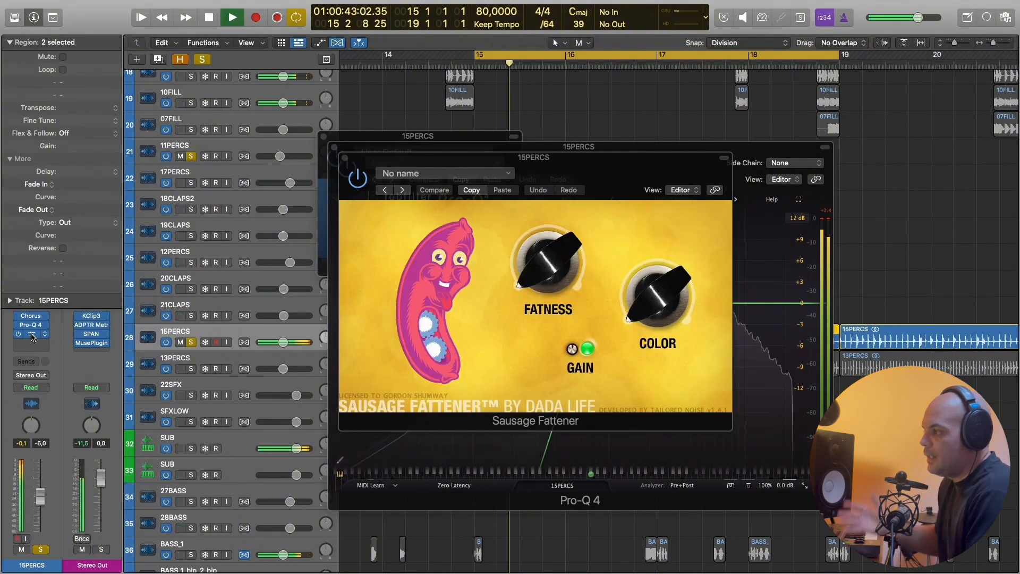
pyautogui.press('space')
pyautogui.click(345, 158)
pyautogui.click(334, 147)
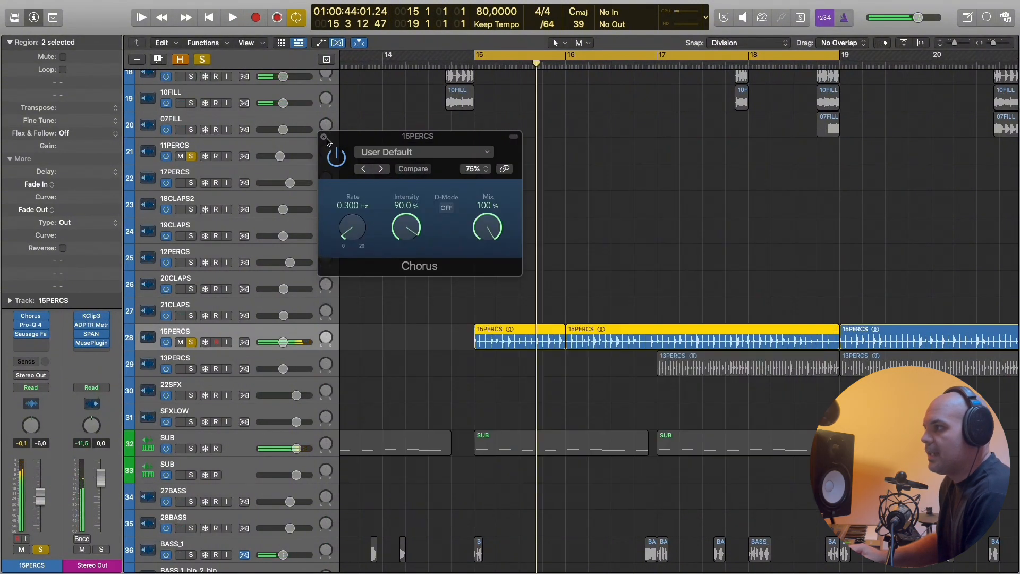
pyautogui.click(324, 137)
# Compare the 15PERCS loop with its Chorus, Pro-Q 4 and Sausage Fattener plug-ins bypassed and enabled.
pyautogui.press('space')
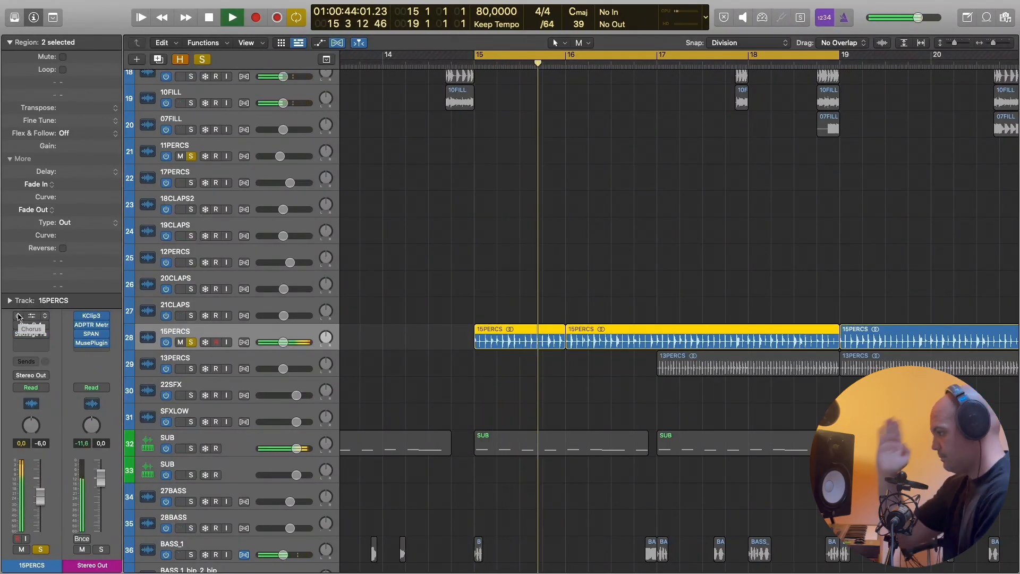
pyautogui.press('space')
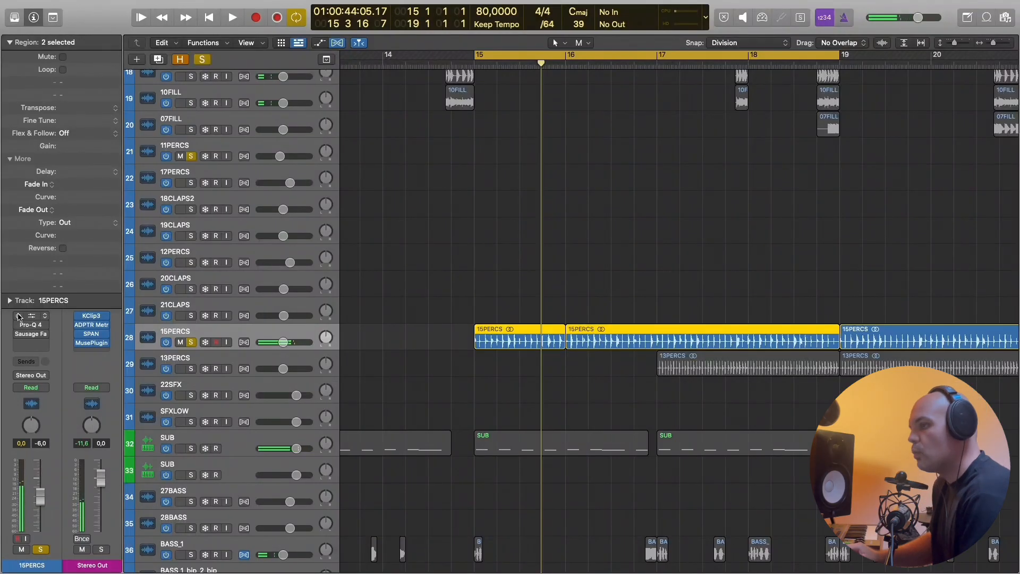
pyautogui.press('space')
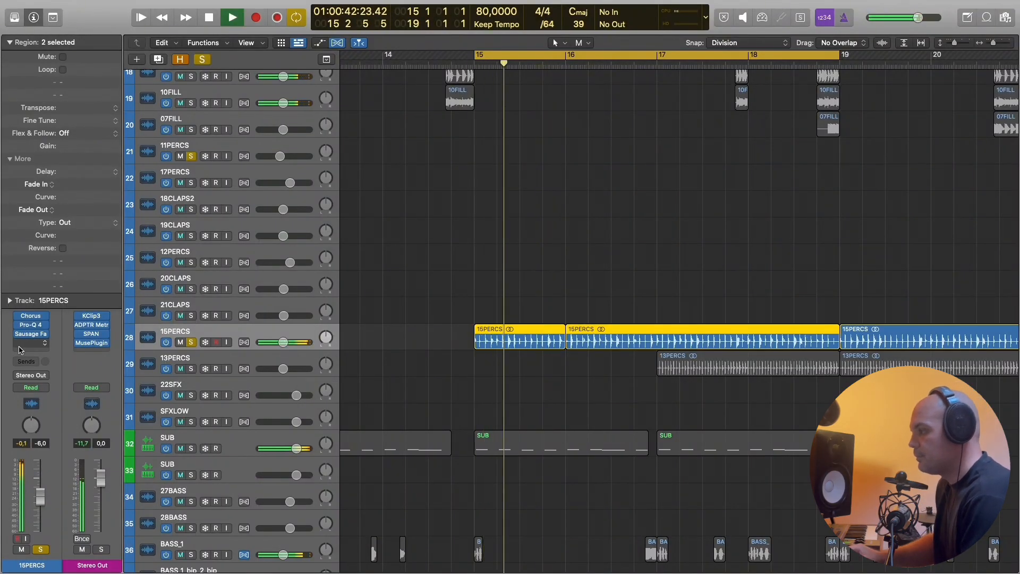
pyautogui.press('space')
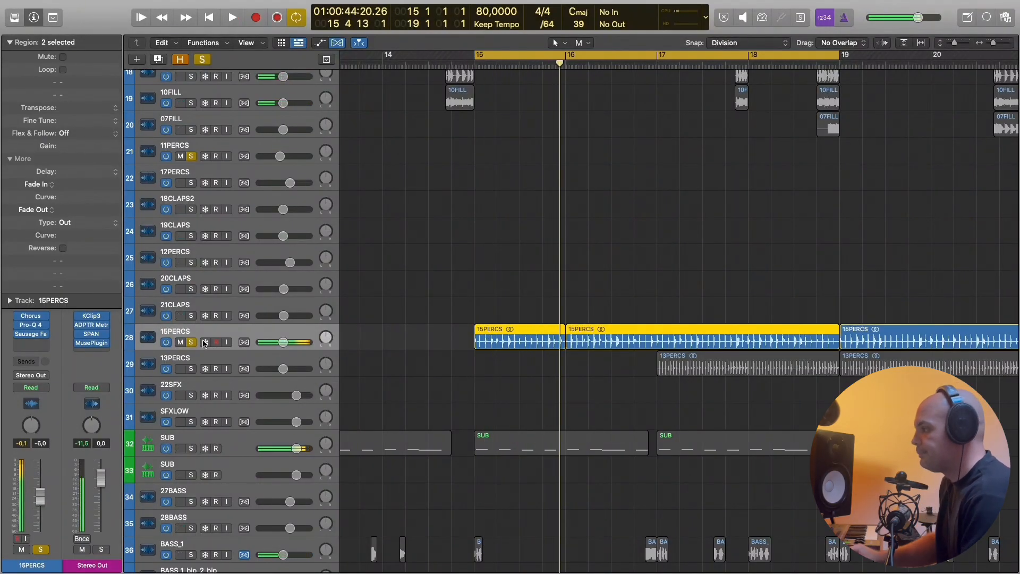
# Solo the 13PERCS track in place of 15PERCS and play it back from bar 17.
pyautogui.press('Down')
pyautogui.click(657, 53)
pyautogui.press('space')
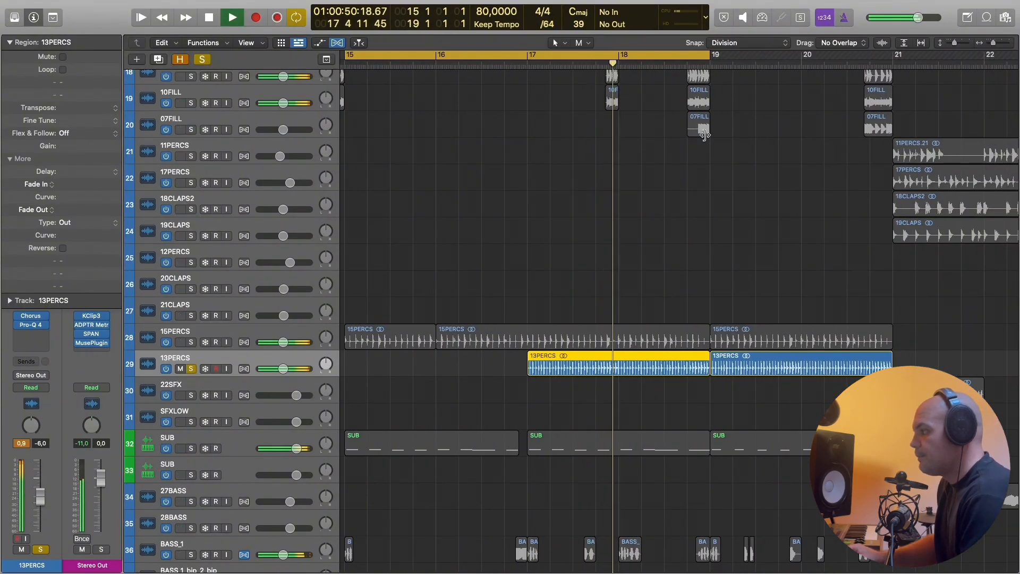
pyautogui.press('space')
pyautogui.hscroll(1, 586, 347)
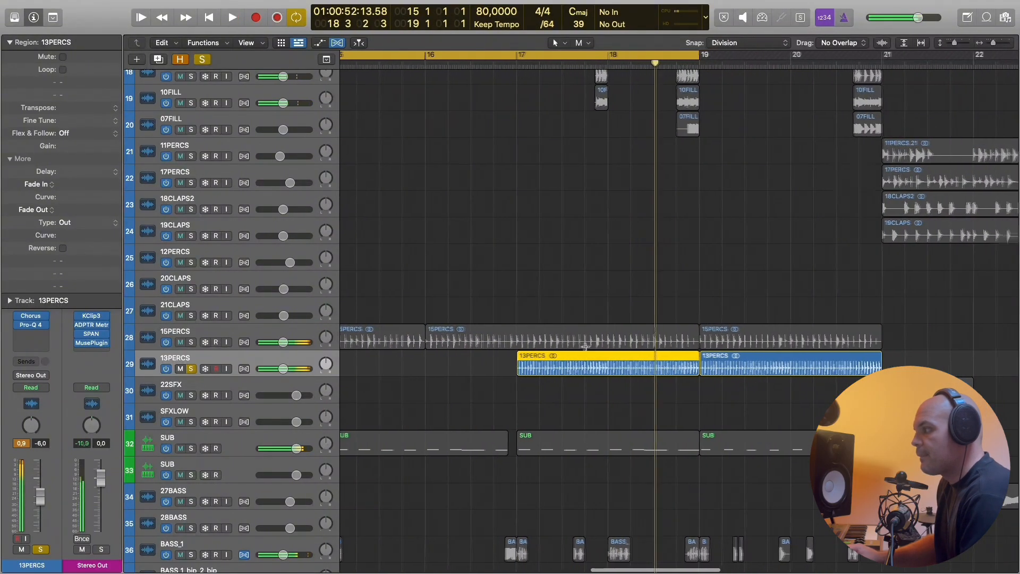
# Set the cycle range from bar 17 to bar 18 and reselect the 13PERCS track.
pyautogui.scroll(4, 585, 346)
pyautogui.moveTo(384, 55); pyautogui.dragTo(556, 94)
pyautogui.scroll(-5, 618, 235)
pyautogui.scroll(-2, 618, 235)
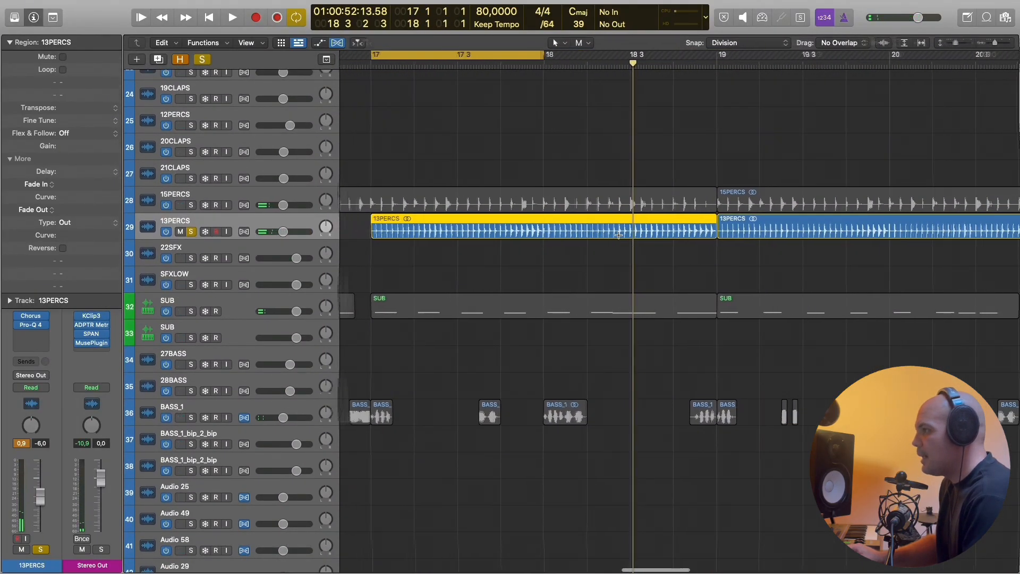
pyautogui.click(227, 202)
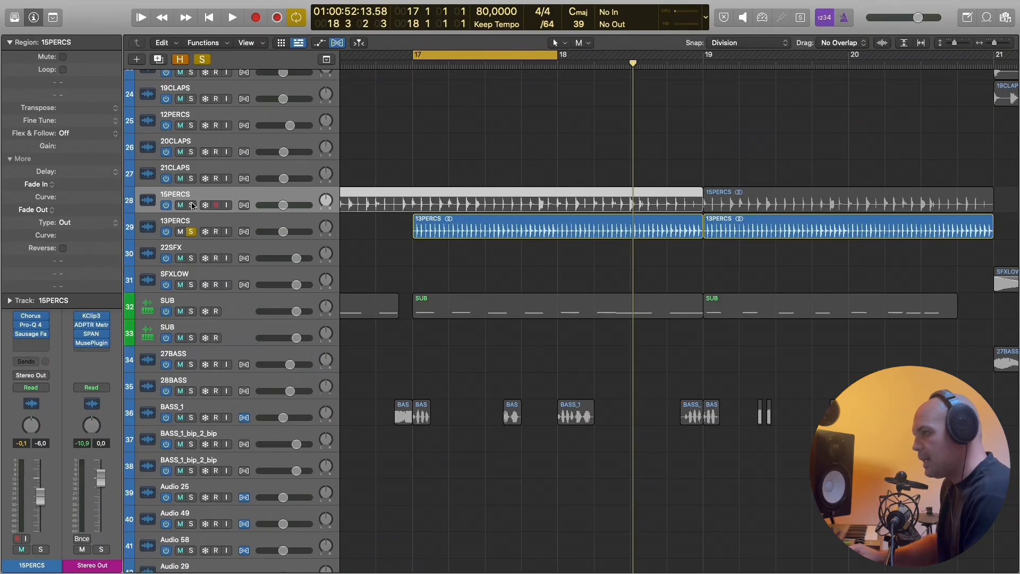
pyautogui.click(195, 224)
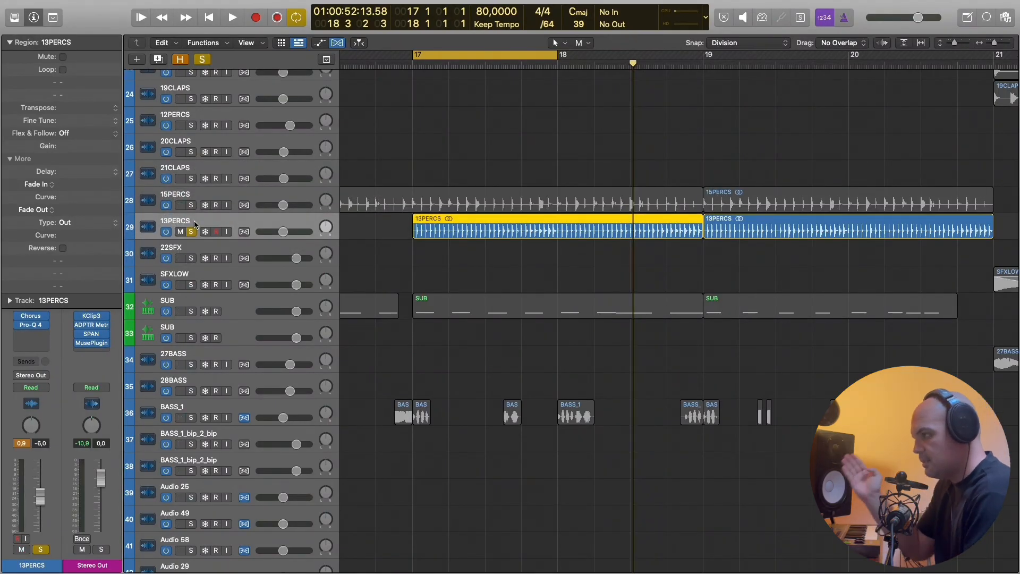
# Listen to the soloed 13PERCS pattern looping over bar 17.
pyautogui.scroll(5, 375, 251)
pyautogui.press('space')
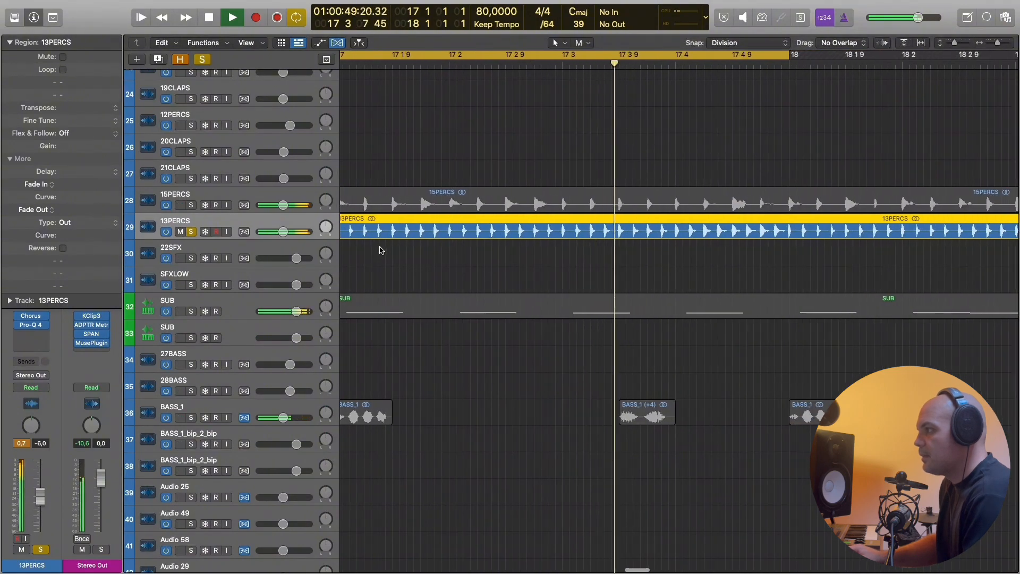
pyautogui.scroll(-3, 381, 250)
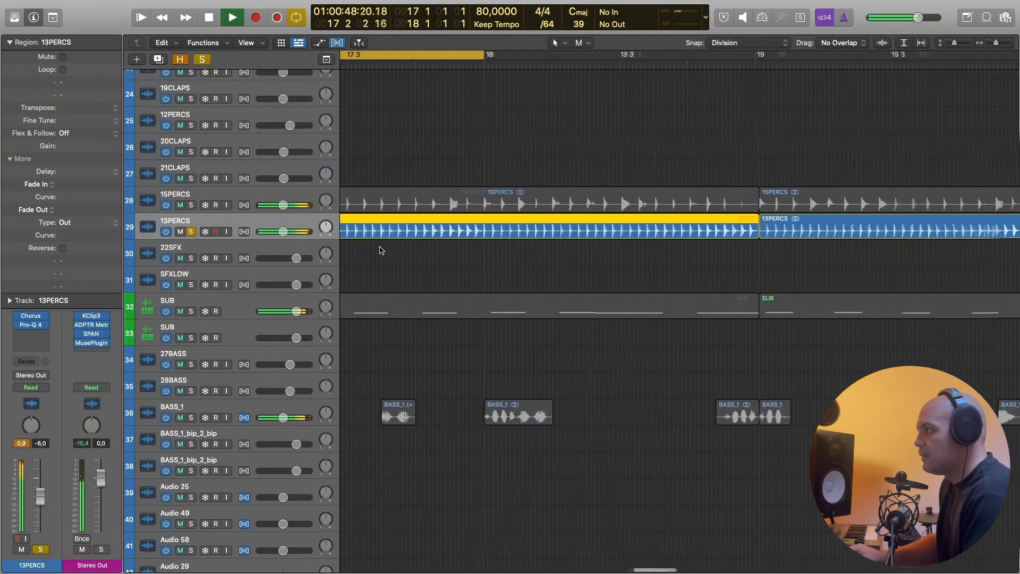
pyautogui.press('space')
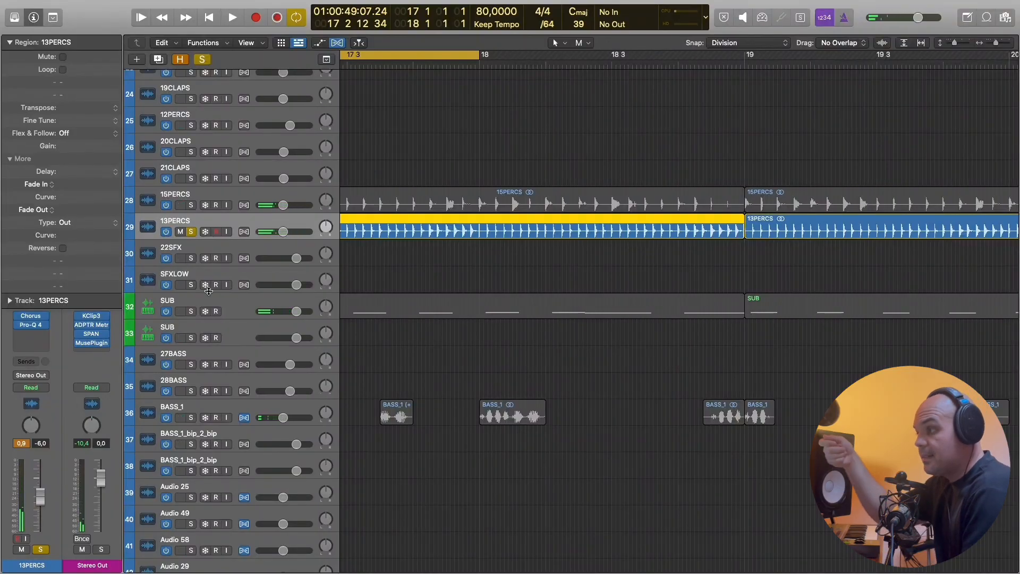
# Inspect the Chorus and Pro-Q 4 settings on the 13PERCS track during playback, and close both plug-in windows.
pyautogui.click(37, 318)
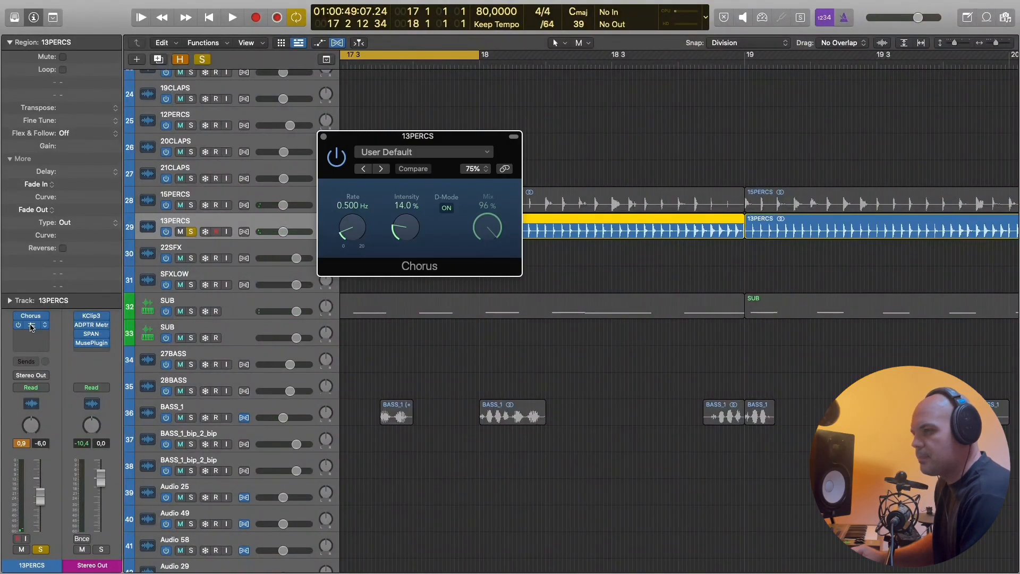
pyautogui.click(32, 326)
pyautogui.press('space')
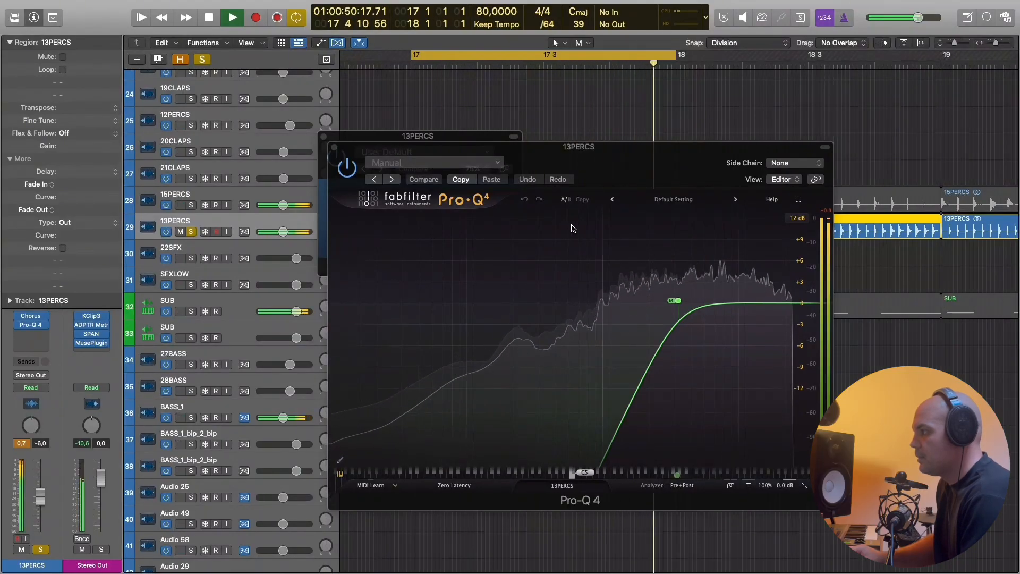
pyautogui.press('space')
pyautogui.press('super+w')
pyautogui.press('super+w')
# Turn off cycle mode and play the soloed 13PERCS track from bar 18.
pyautogui.press('super+Left')
pyautogui.press('super+Left')
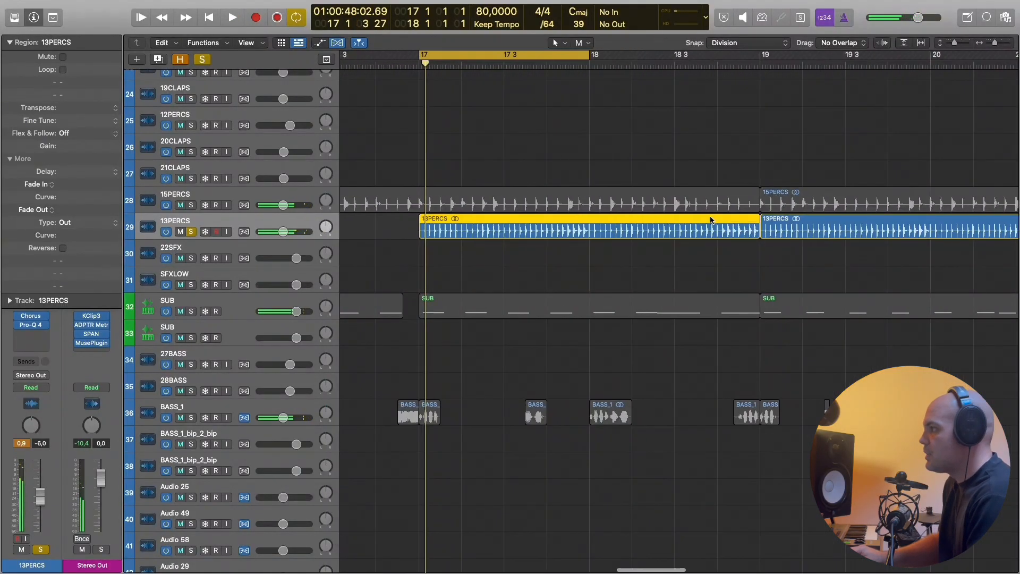
pyautogui.click(551, 57)
pyautogui.click(597, 63)
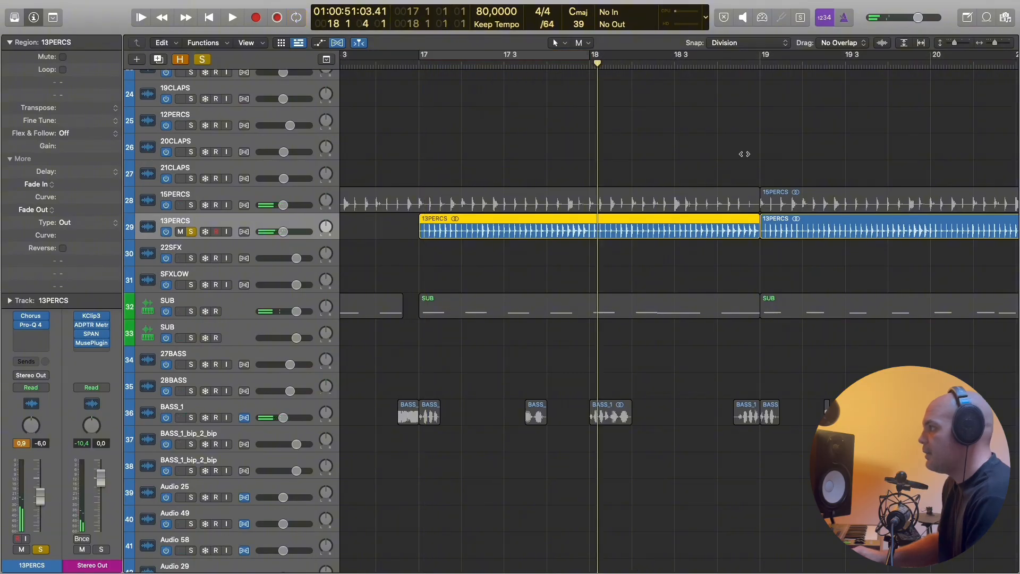
pyautogui.press('space')
pyautogui.hscroll(3, 774, 180)
pyautogui.press('super+Left')
pyautogui.press('super+Left')
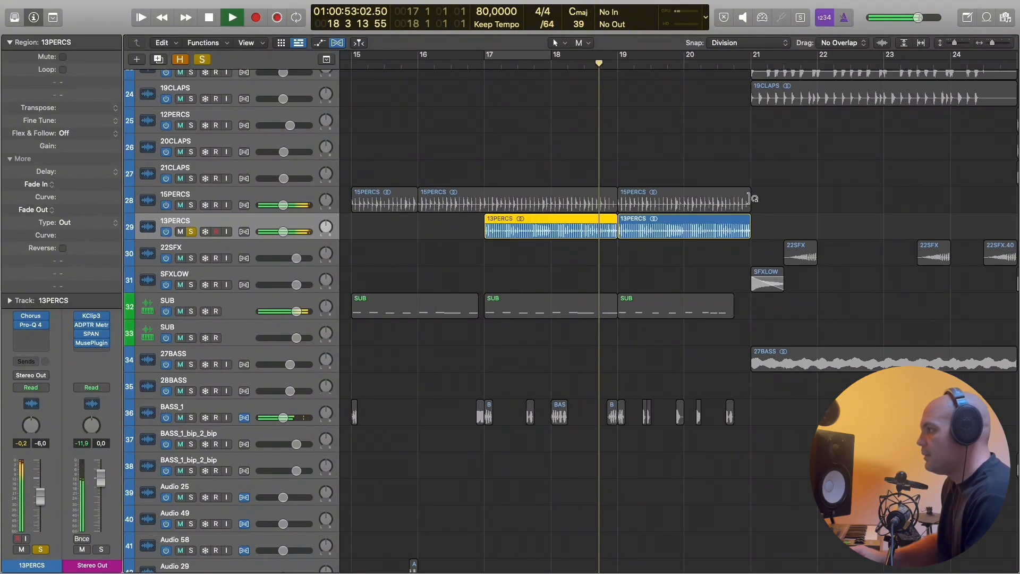
pyautogui.press('space')
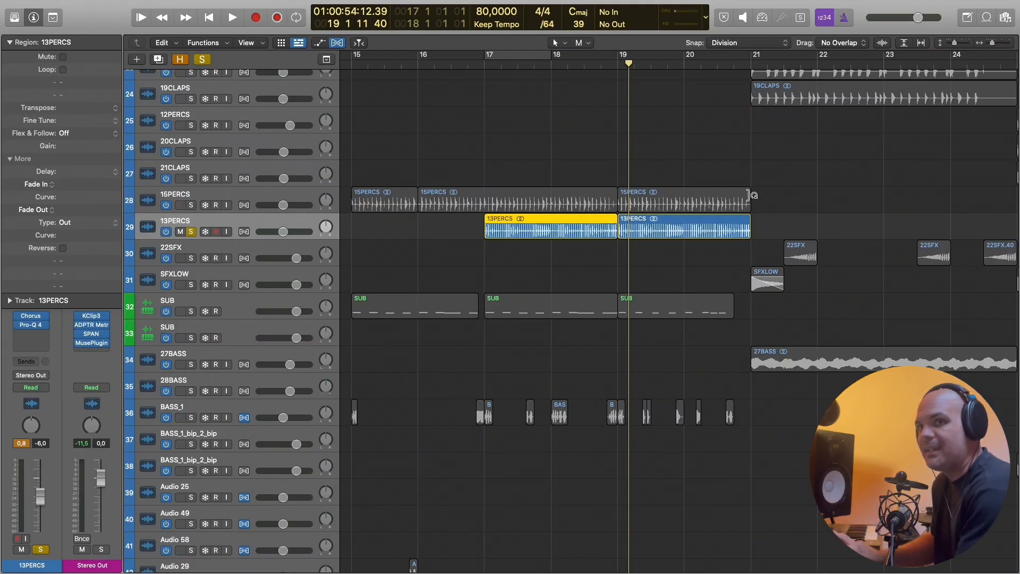
# Solo all percussion and clap tracks from 11PERCS to 15PERCS in addition to 13PERCS.
pyautogui.press('super+Left')
pyautogui.press('super+Left')
pyautogui.press('super+Up')
pyautogui.press('super+Up')
pyautogui.press('super+Up')
pyautogui.press('super+Up')
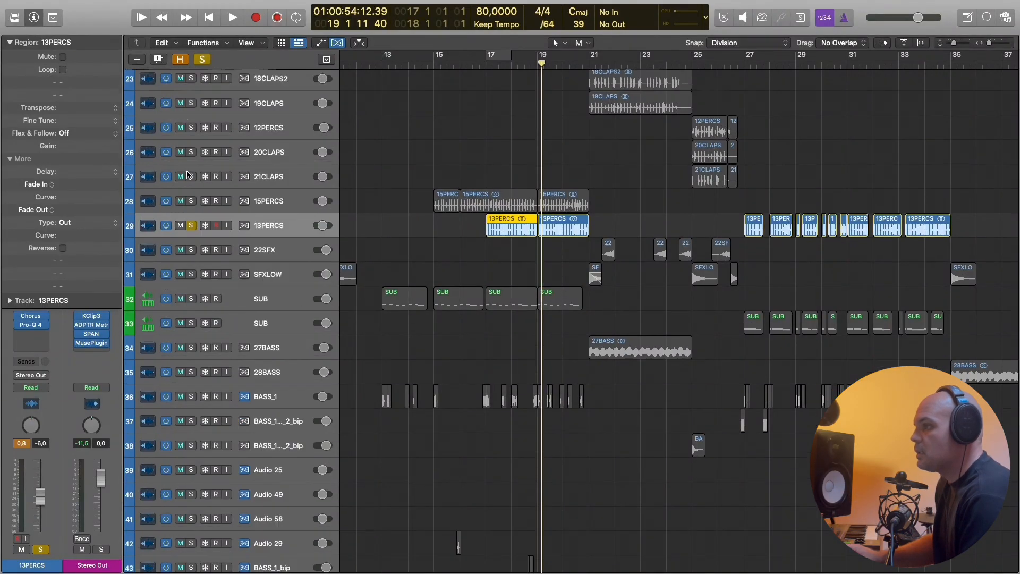
pyautogui.moveTo(190, 147); pyautogui.dragTo(200, 307)
# Play back the soloed percussion and clap tracks from bar 17 and from bar 21.
pyautogui.press('space')
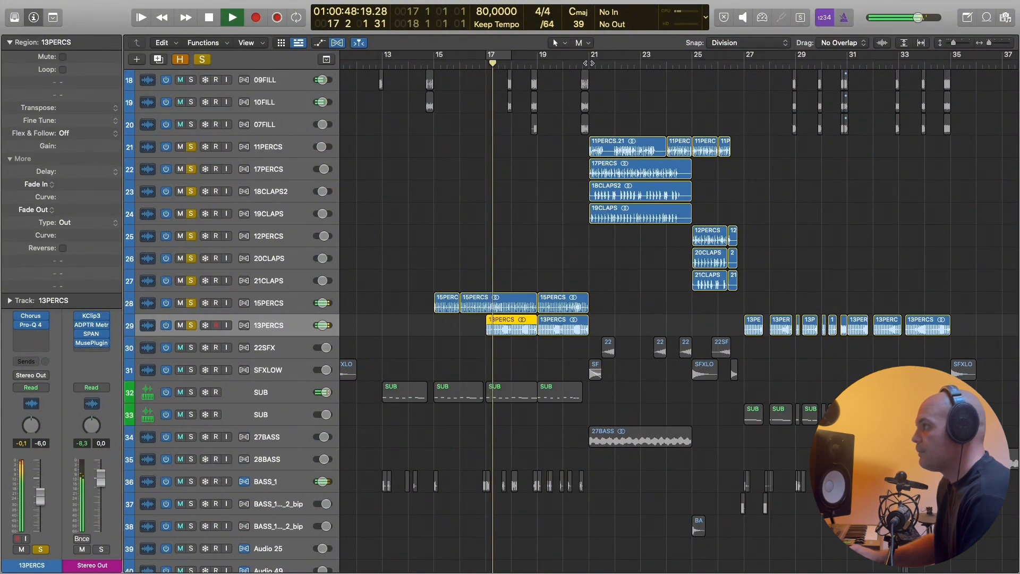
pyautogui.click(589, 63)
pyautogui.hscroll(1, 616, 138)
pyautogui.press('super+Right')
pyautogui.press('super+Right')
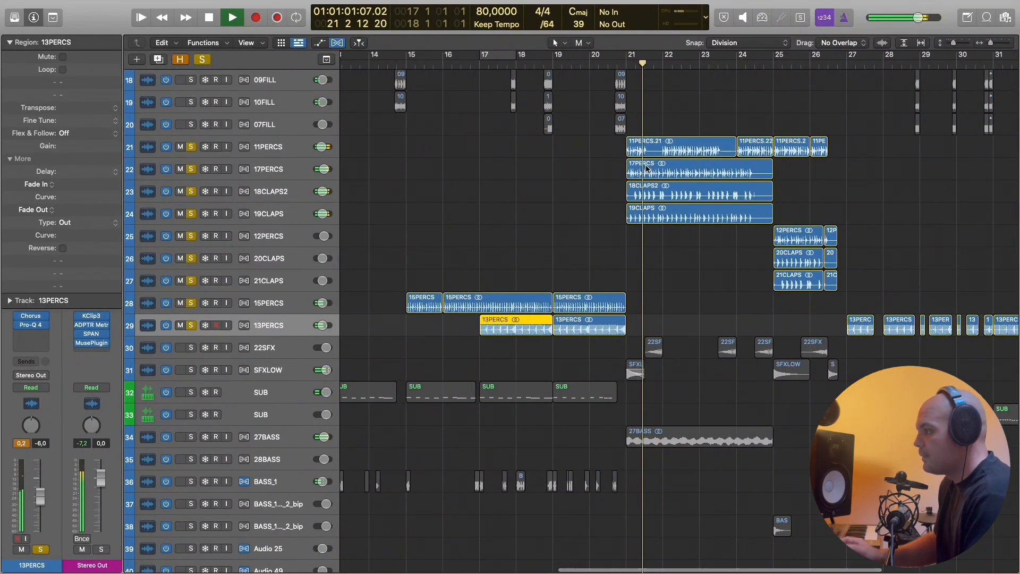
pyautogui.press('space')
pyautogui.press('super+Left')
pyautogui.press('super+Left')
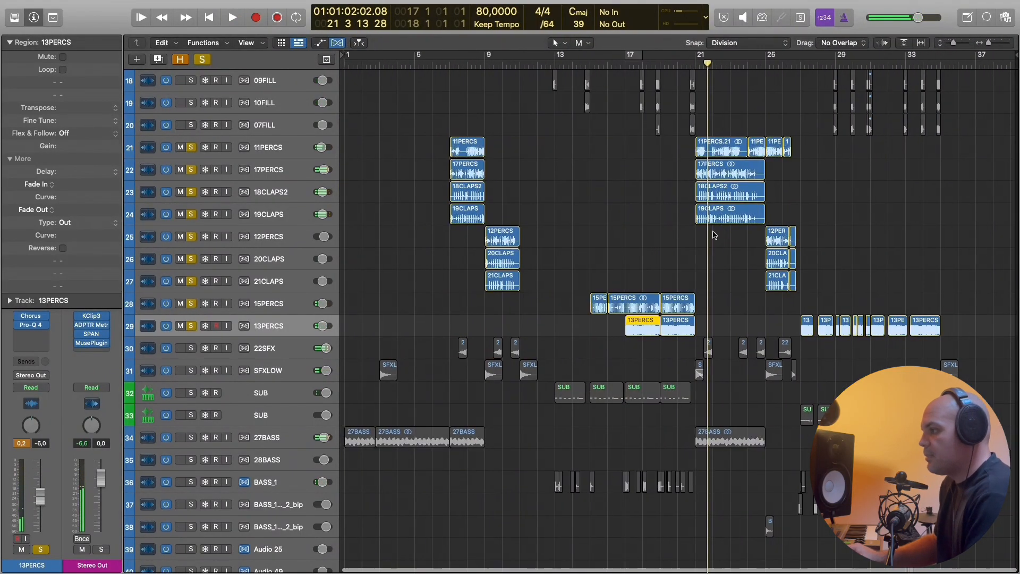
# Select the 22SFX track and make it the only soloed track instead of the percussion and clap tracks.
pyautogui.scroll(-10, 410, 326)
pyautogui.press('super+Up')
pyautogui.press('super+Up')
pyautogui.press('super+Up')
pyautogui.press('super+Up')
pyautogui.scroll(4, 463, 320)
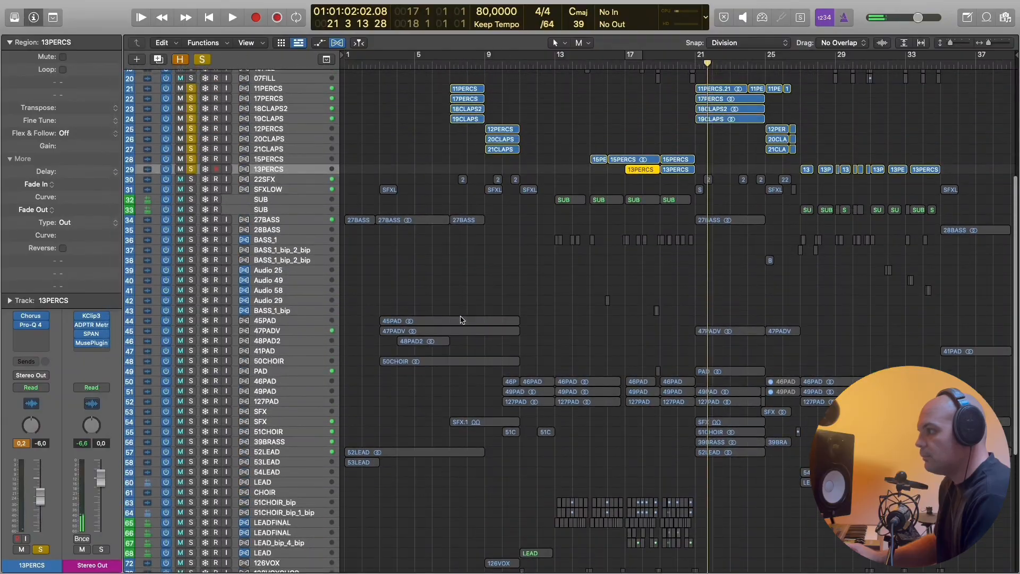
pyautogui.press('super+Down')
pyautogui.press('super+Down')
pyautogui.press('super+Down')
pyautogui.press('super+Down')
pyautogui.click(202, 271)
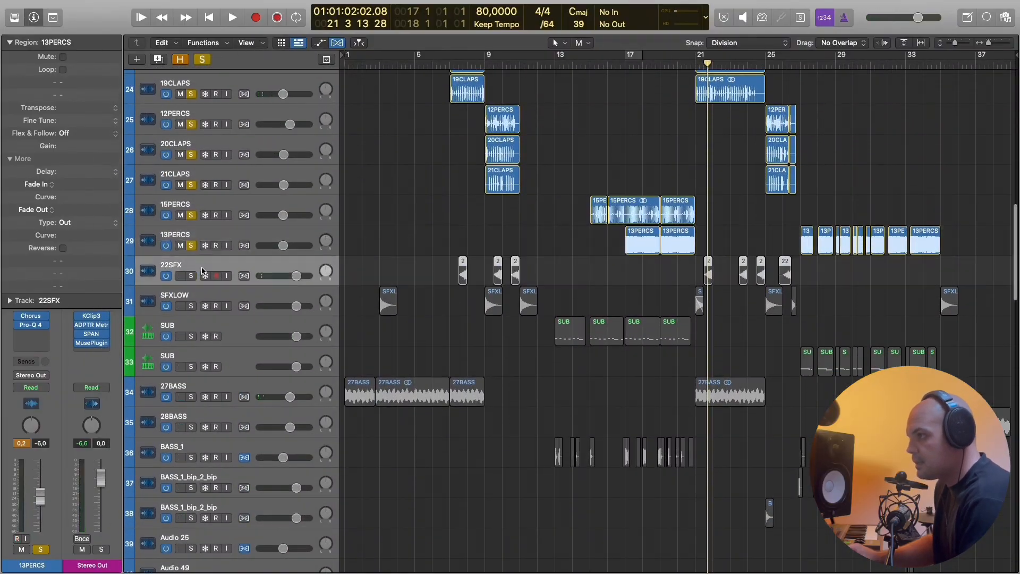
# Play back the soloed 22SFX track from its first region in bar 7 and stop after that region.
pyautogui.click(463, 68)
pyautogui.press('space')
pyautogui.press('super+Right')
pyautogui.press('super+Right')
pyautogui.press('super+Right')
pyautogui.press('super+Right')
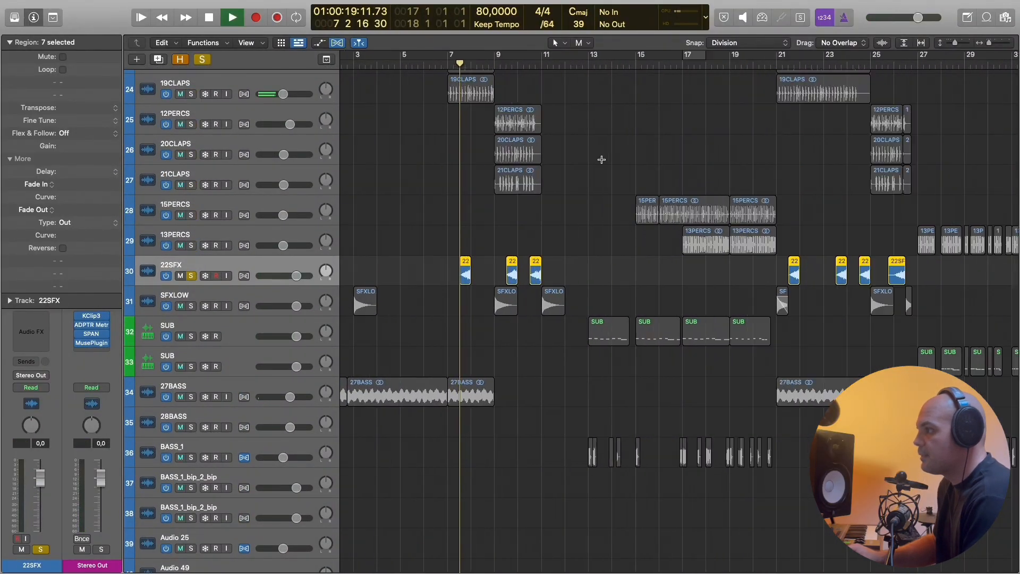
pyautogui.press('space')
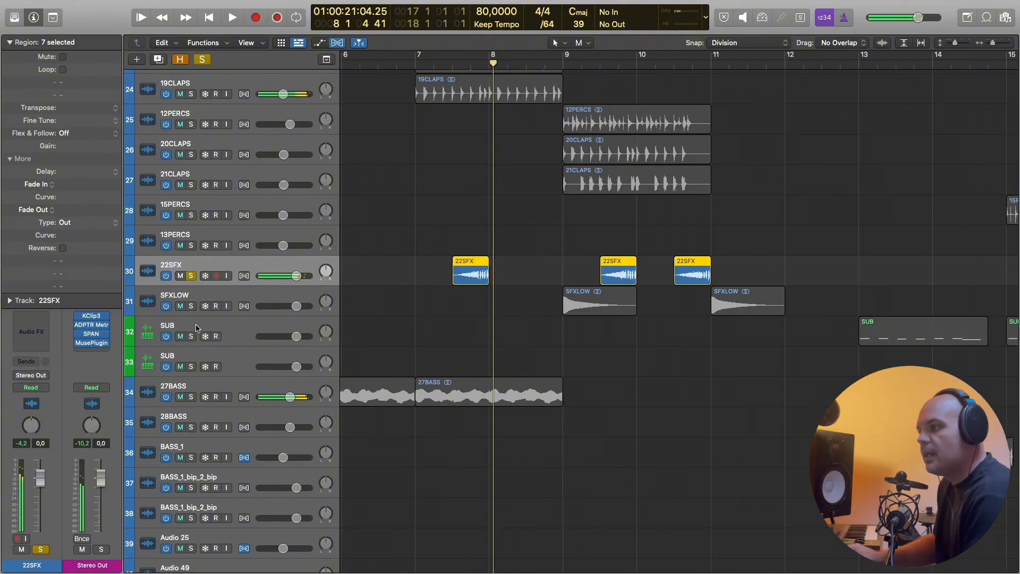
# Solo only the SFXLOW track and play it back from bar 9.
pyautogui.scroll(10, 486, 275)
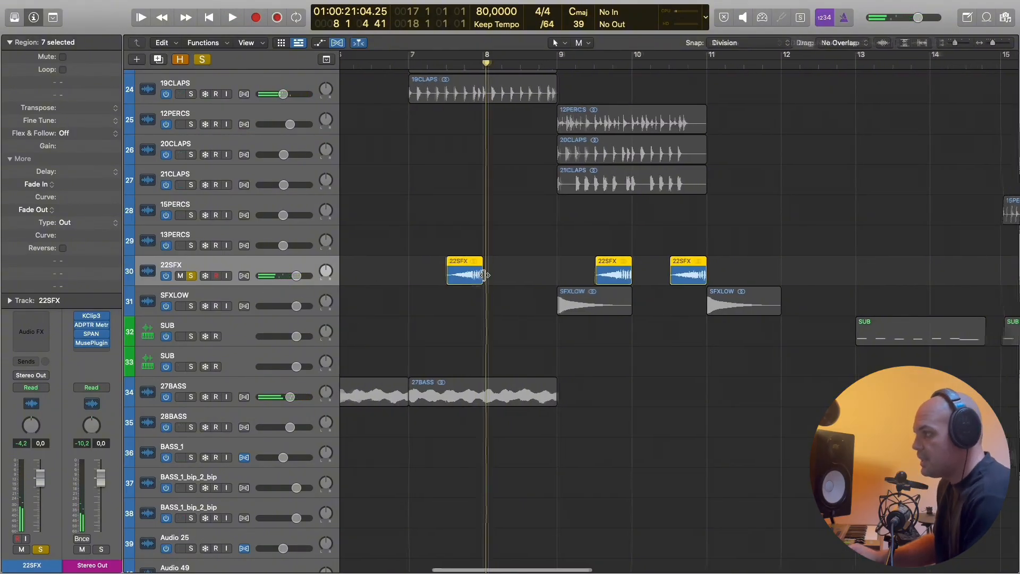
pyautogui.scroll(-10, 488, 277)
pyautogui.scroll(-2, 487, 278)
pyautogui.hscroll(3, 487, 277)
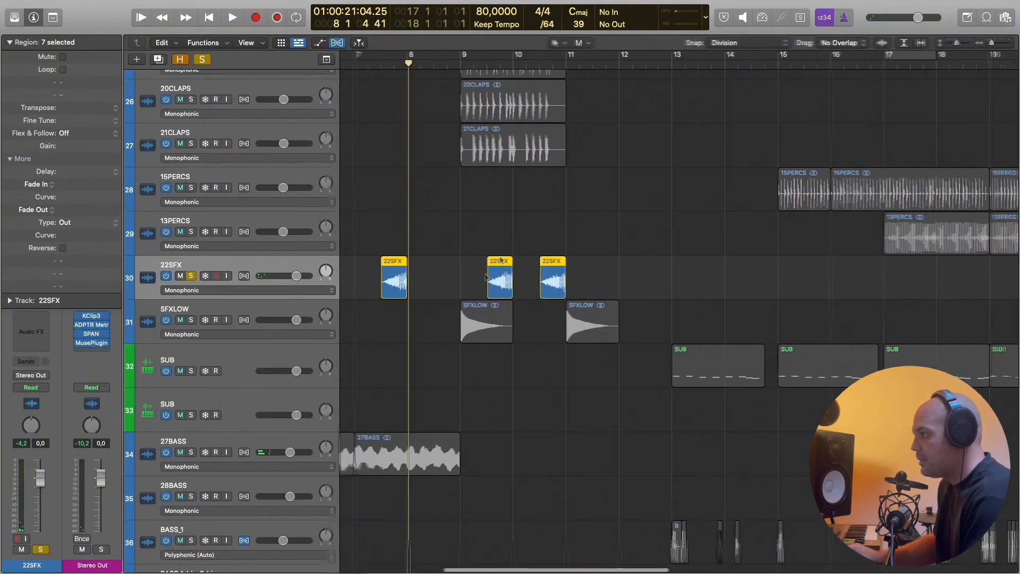
pyautogui.scroll(-3, 329, 275)
pyautogui.keyDown('alt'); pyautogui.click(192, 242); pyautogui.keyUp('alt')
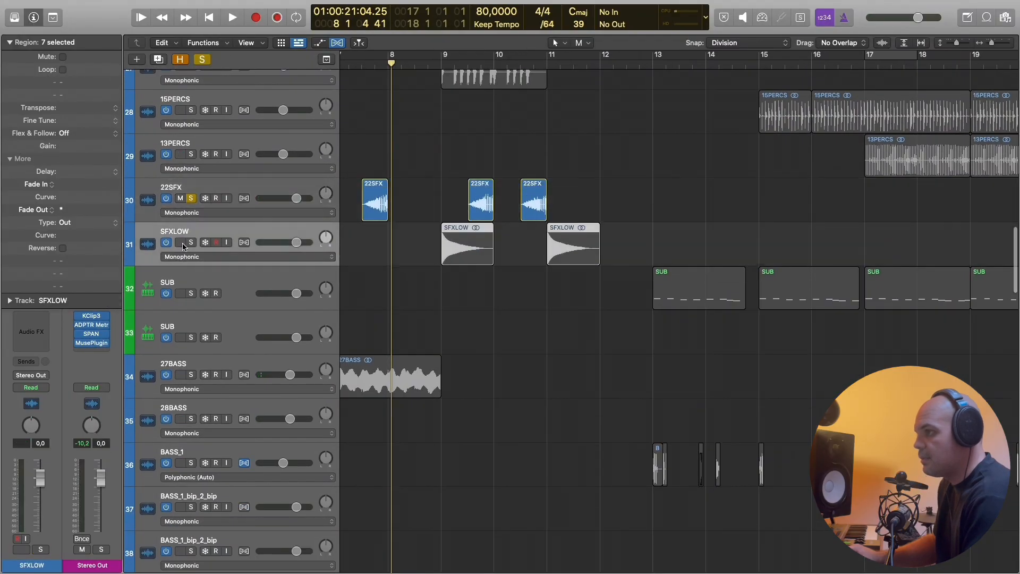
pyautogui.click(443, 58)
pyautogui.press('space')
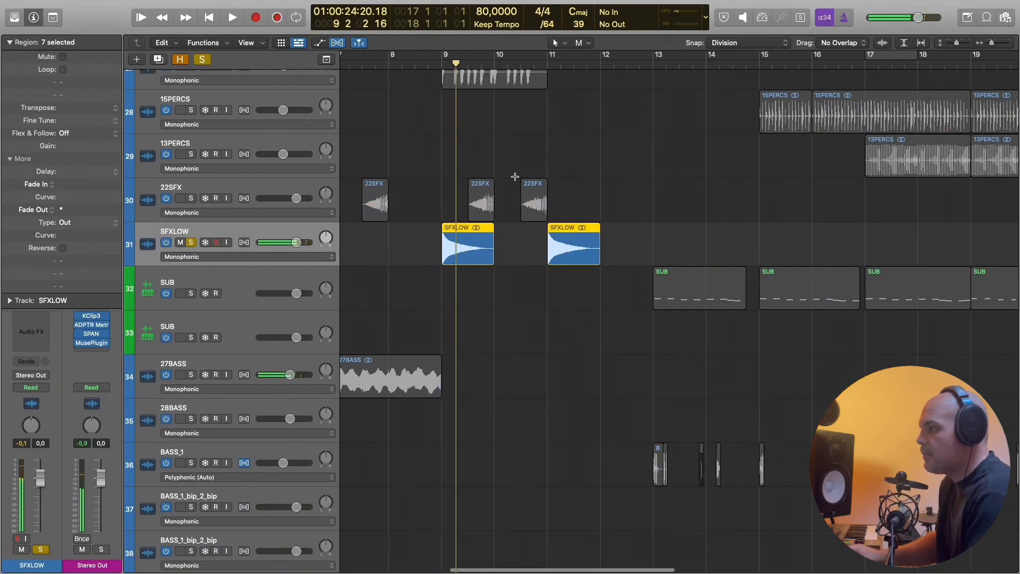
# Solo the SUB track with MFreeformPhase open, and cycle bars 13 to 15 with snapping set to Beat.
pyautogui.scroll(-5, 515, 183)
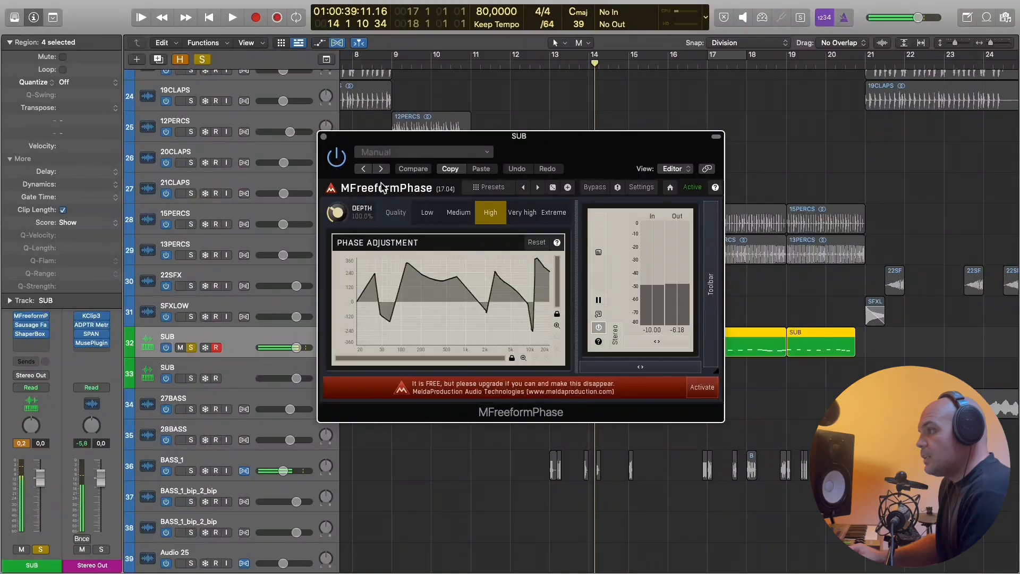
pyautogui.moveTo(408, 135); pyautogui.dragTo(766, 189)
pyautogui.moveTo(549, 53); pyautogui.dragTo(632, 78)
pyautogui.click(748, 42)
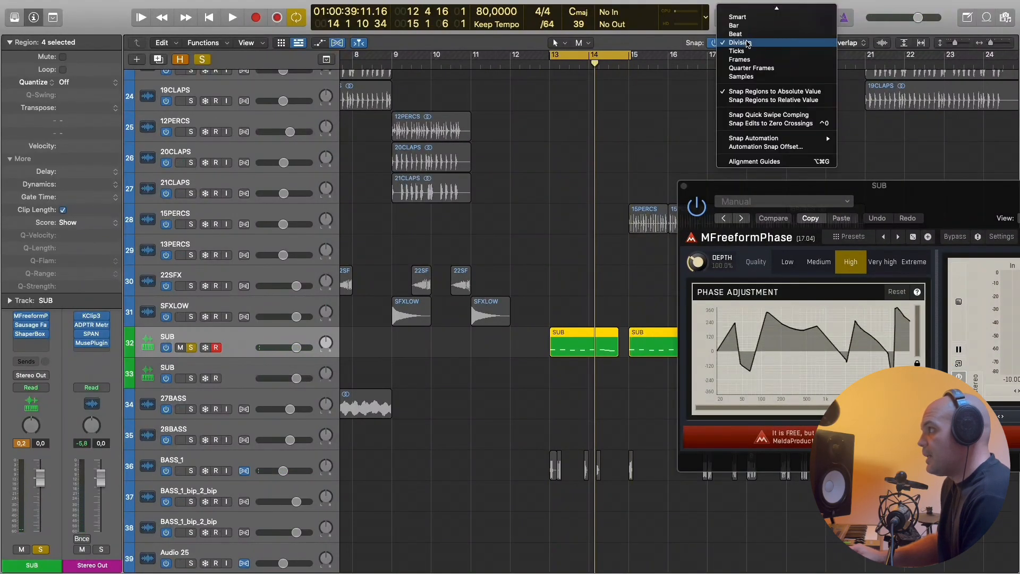
pyautogui.click(736, 31)
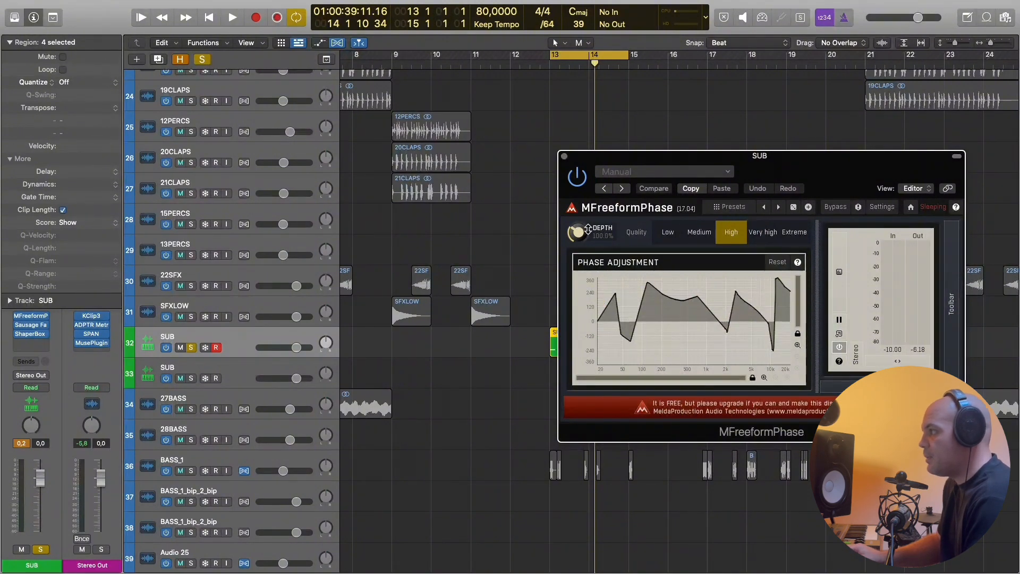
# Compare the looped SUB track with MFreeformPhase bypassed and active, watching the spectrum in SPAN on Stereo Out.
pyautogui.press('space')
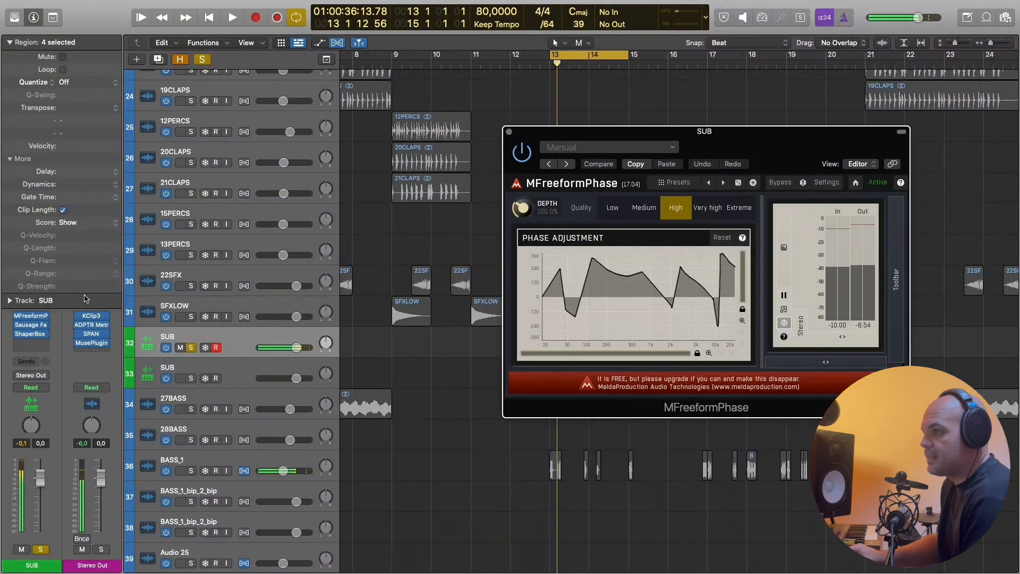
pyautogui.press('space')
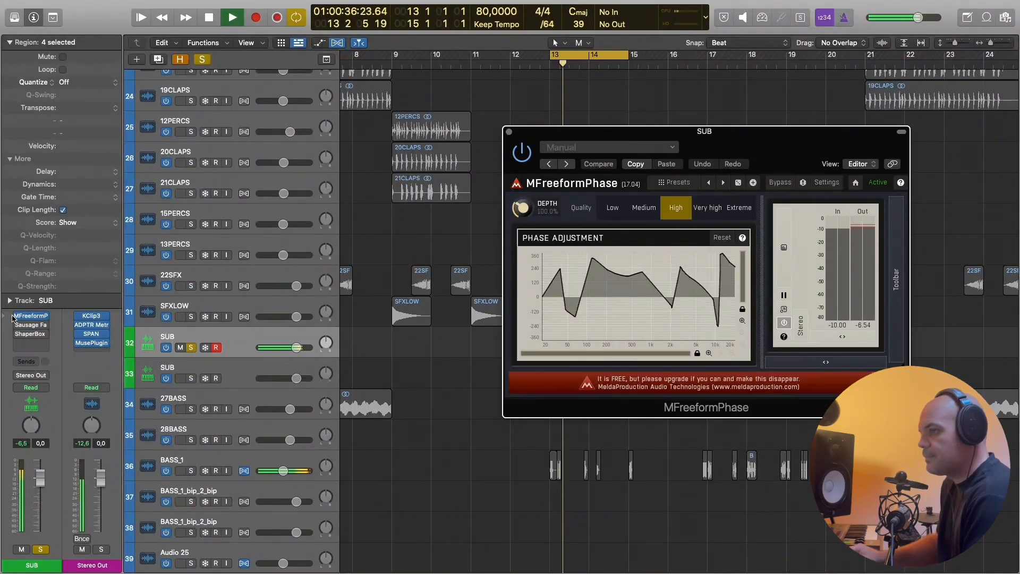
pyautogui.press('space')
pyautogui.press('space')
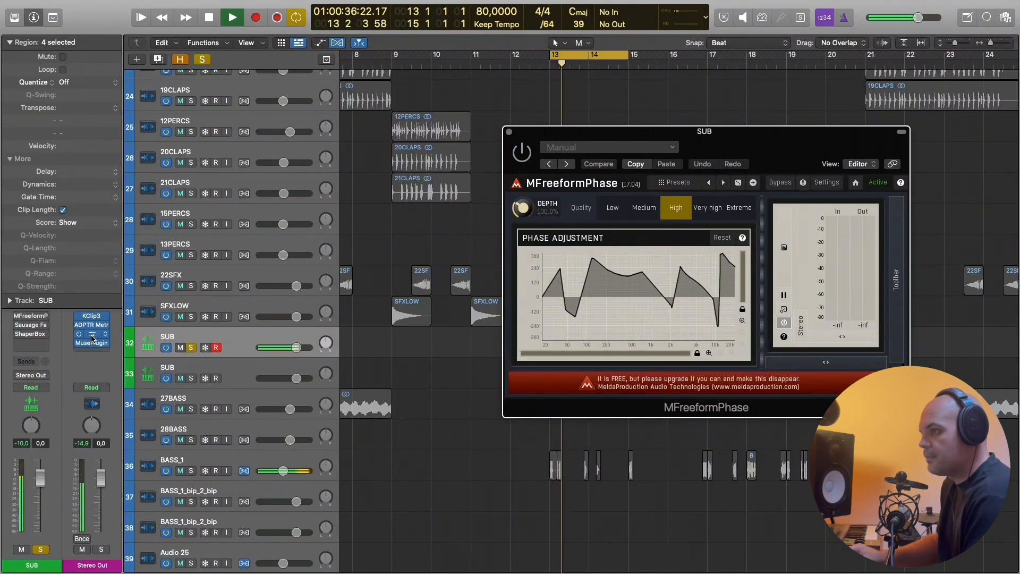
pyautogui.click(92, 335)
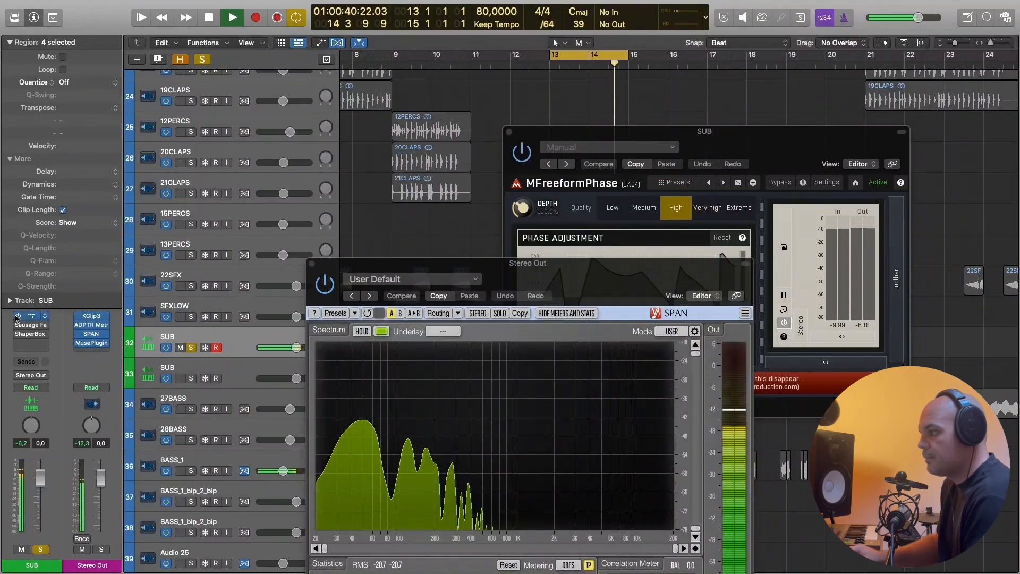
pyautogui.press('space')
# Open Sausage Fattener on the SUB track and audition its effect on the looped section.
pyautogui.click(32, 325)
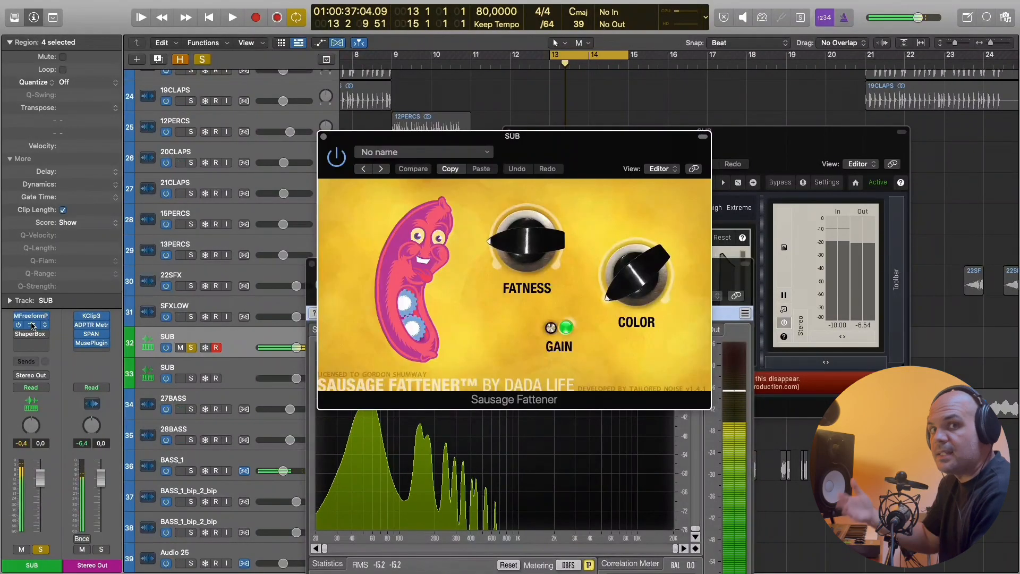
pyautogui.press('space')
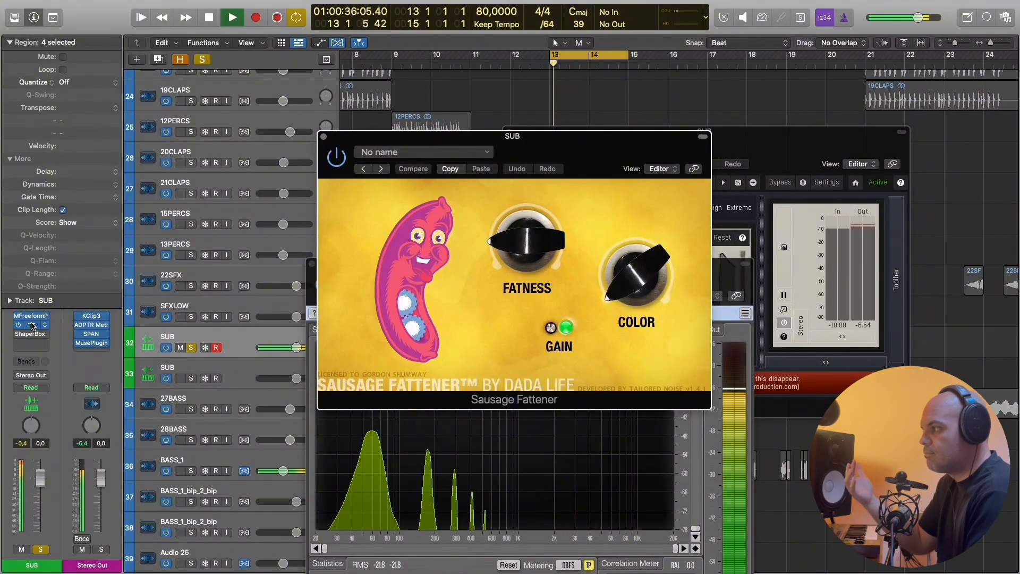
pyautogui.press('space')
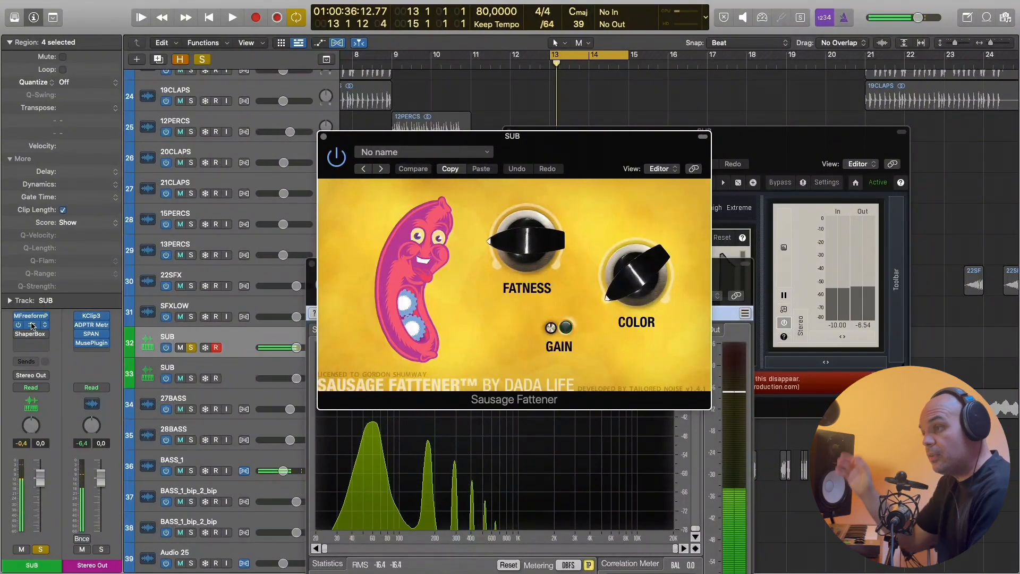
# Open ShaperBox 3 on the SUB track and examine its Volume shaper curve during loop playback.
pyautogui.click(19, 335)
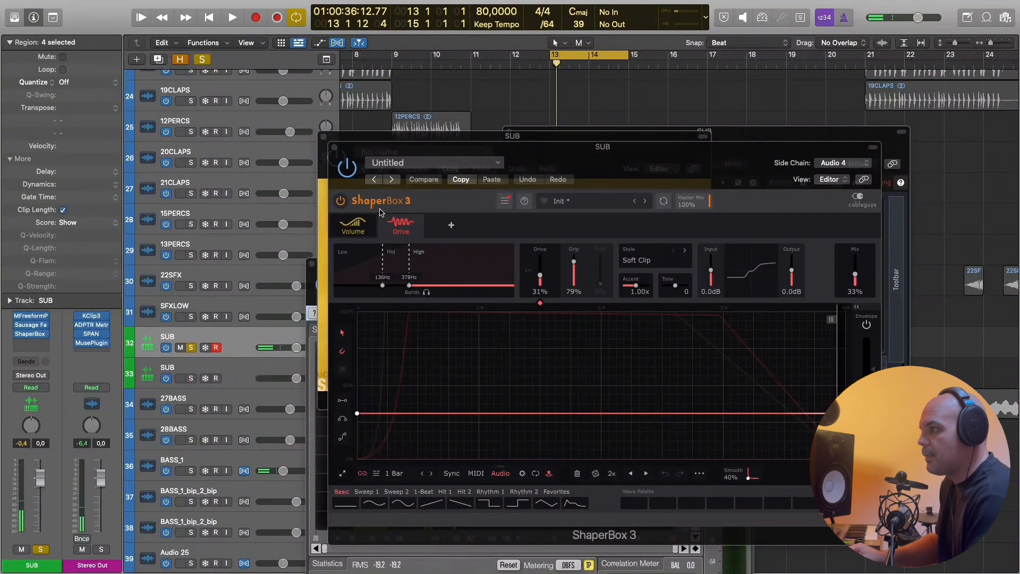
pyautogui.click(352, 225)
pyautogui.press('space')
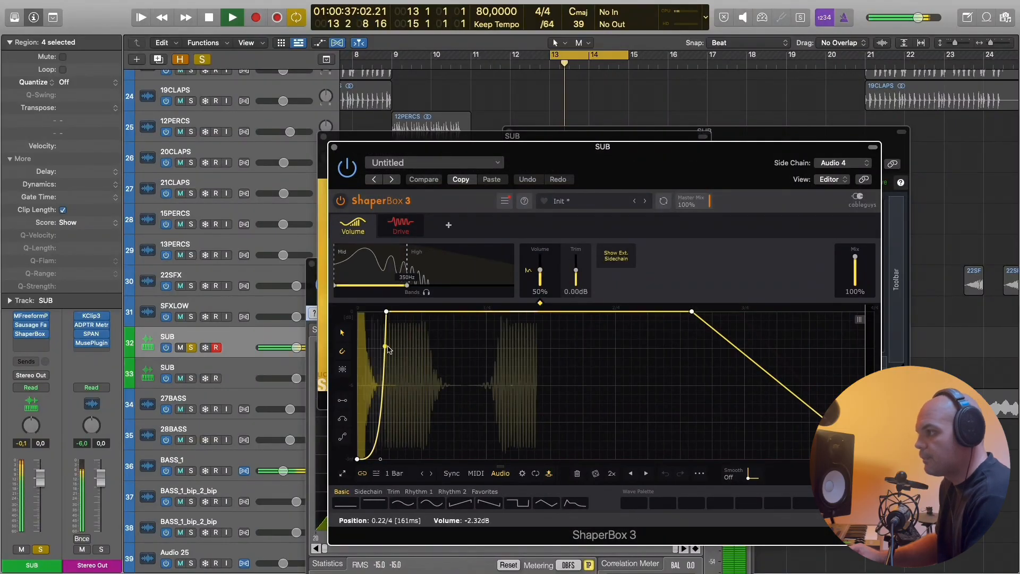
# Examine the ShaperBox 3 Drive shaper settings of the low, mid and high bands on the SUB track.
pyautogui.click(406, 224)
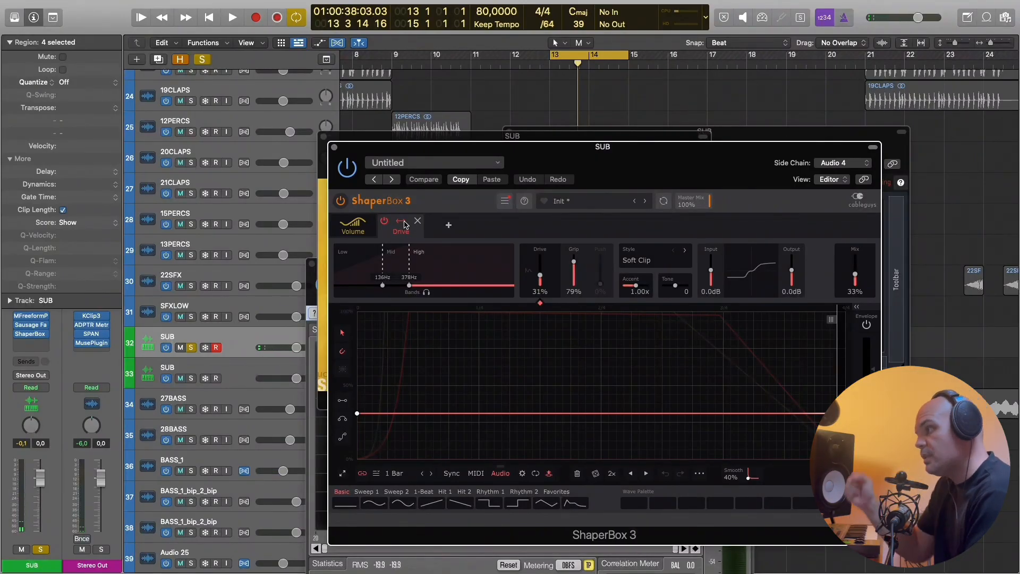
pyautogui.click(366, 267)
pyautogui.click(396, 255)
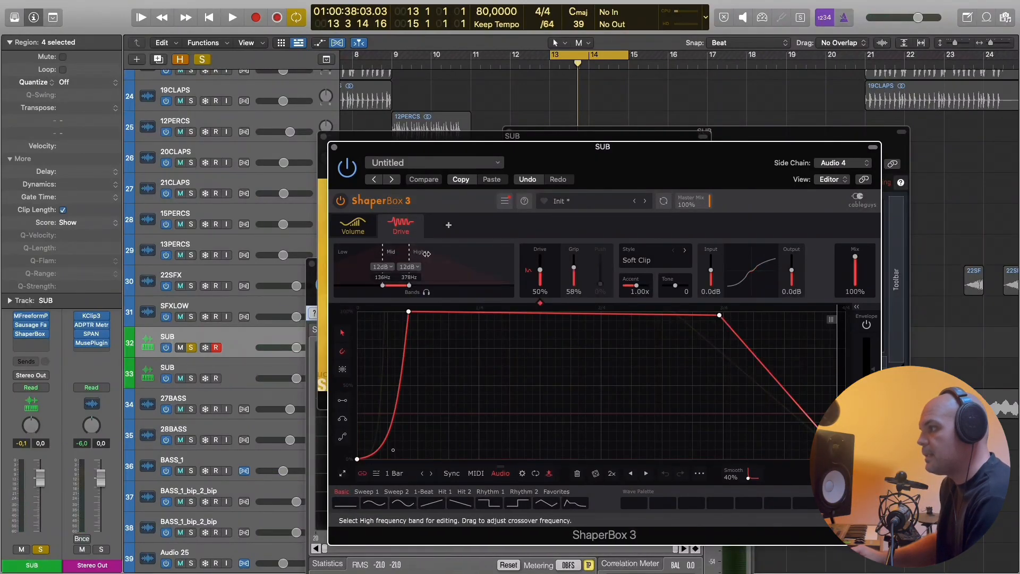
pyautogui.click(427, 253)
pyautogui.click(356, 259)
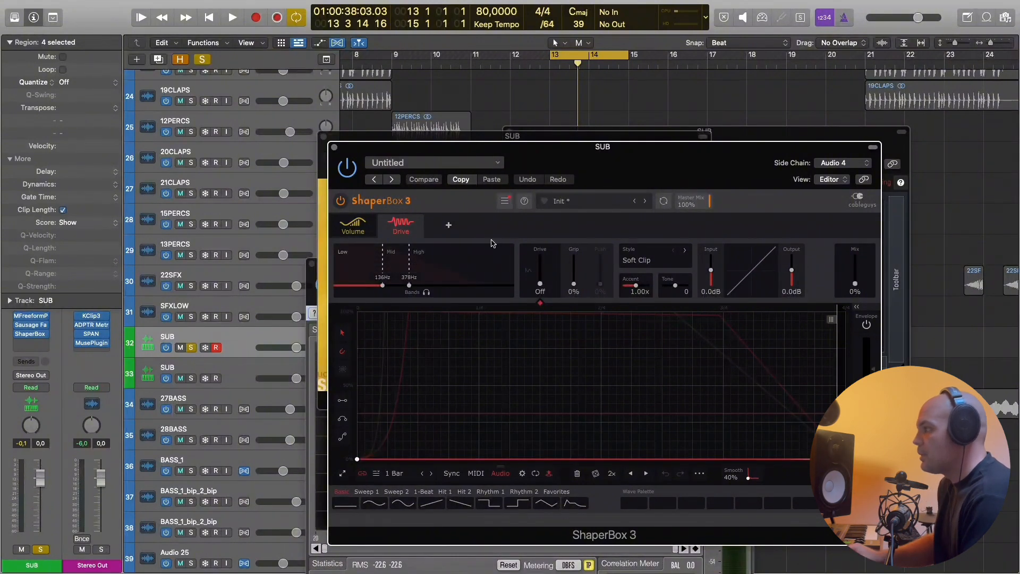
pyautogui.click(396, 256)
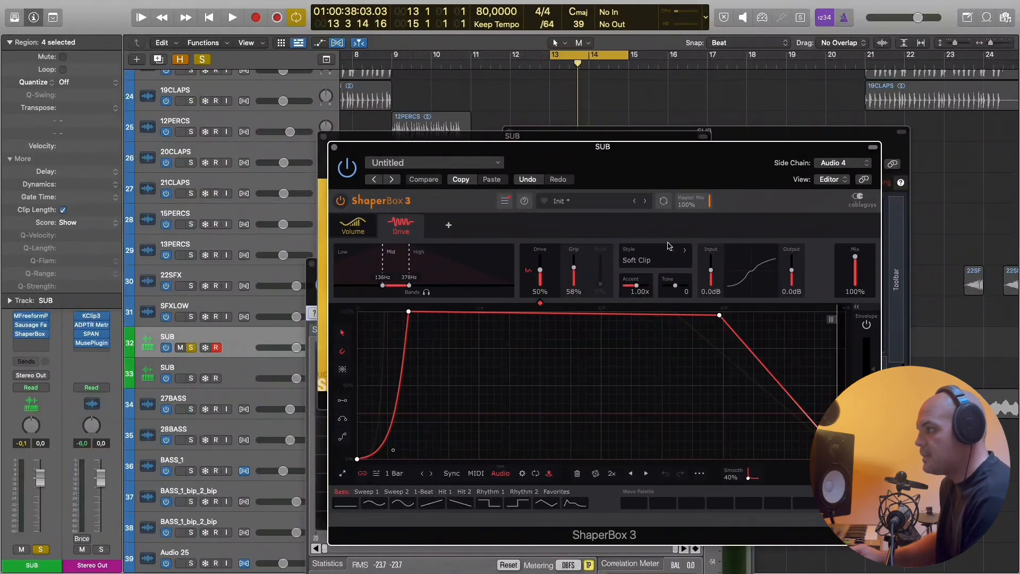
pyautogui.click(443, 261)
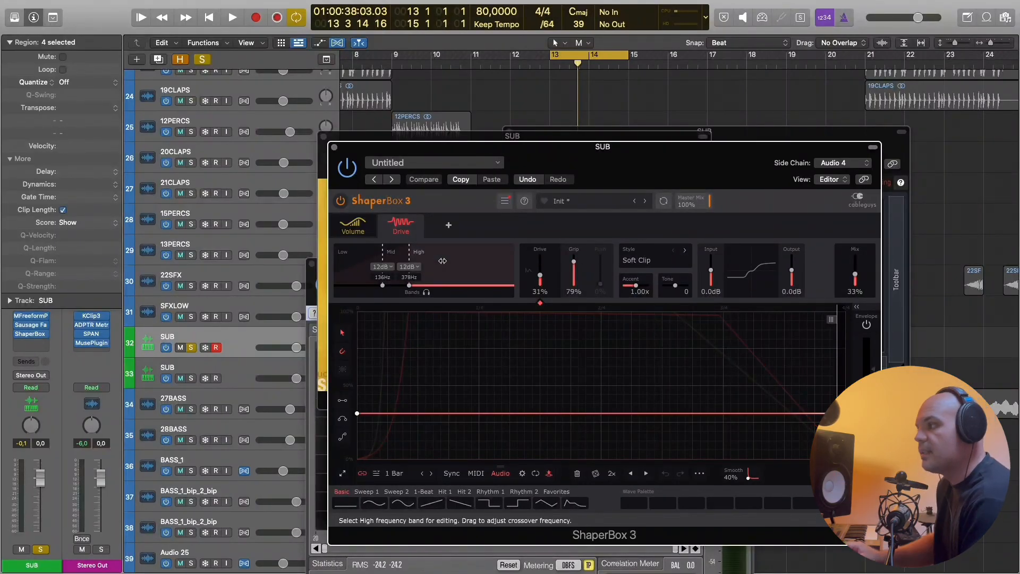
pyautogui.click(399, 255)
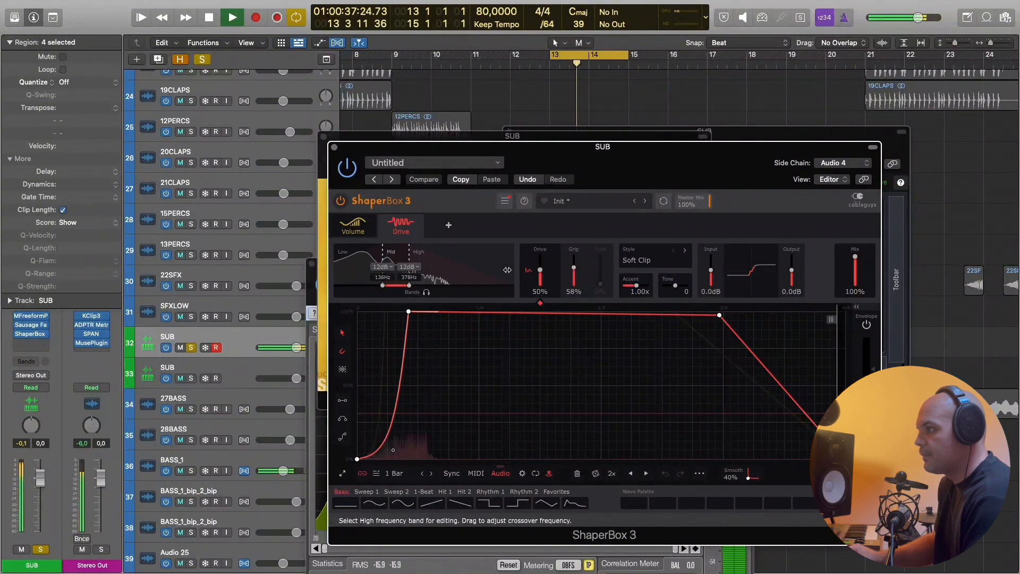
# Inspect the Volume shaper's high and mid bands around loop playback, and return to the Drive shaper.
pyautogui.click(350, 228)
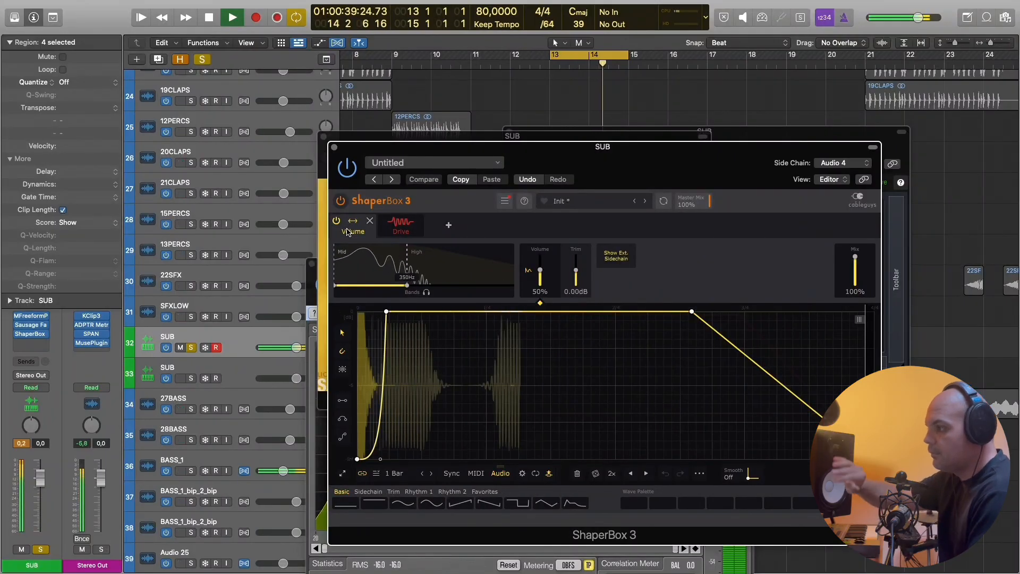
pyautogui.press('space')
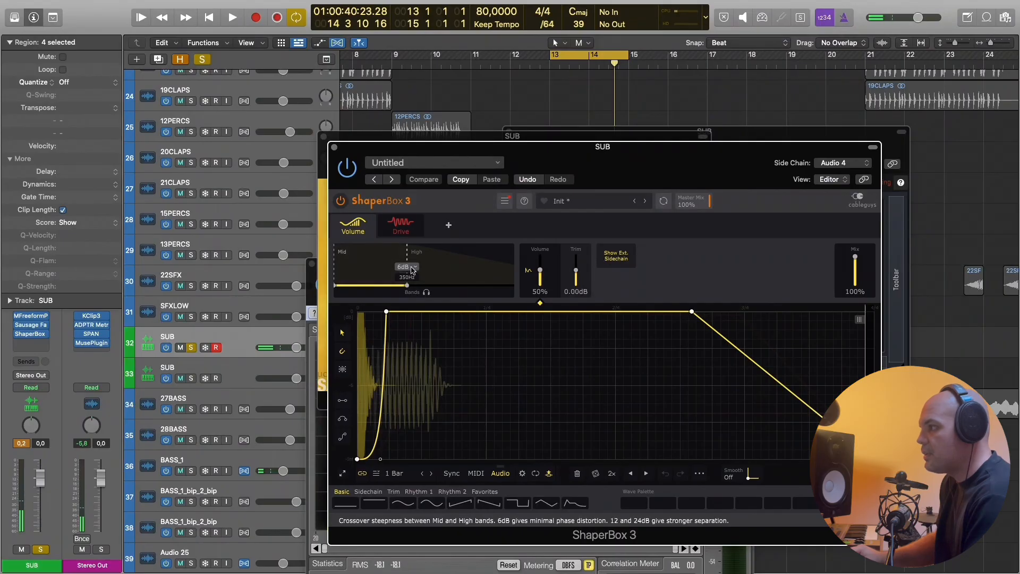
pyautogui.click(423, 263)
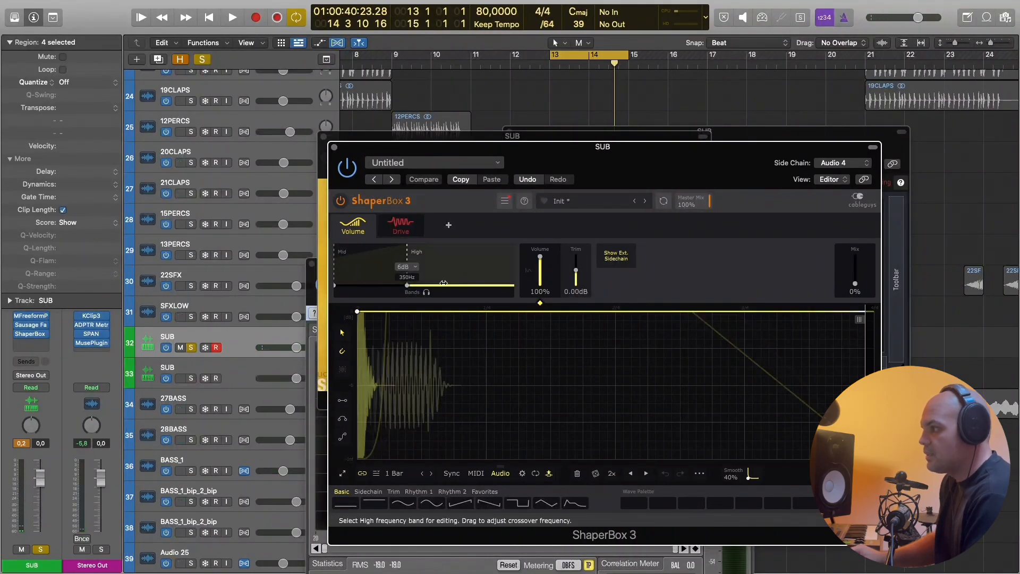
pyautogui.click(368, 264)
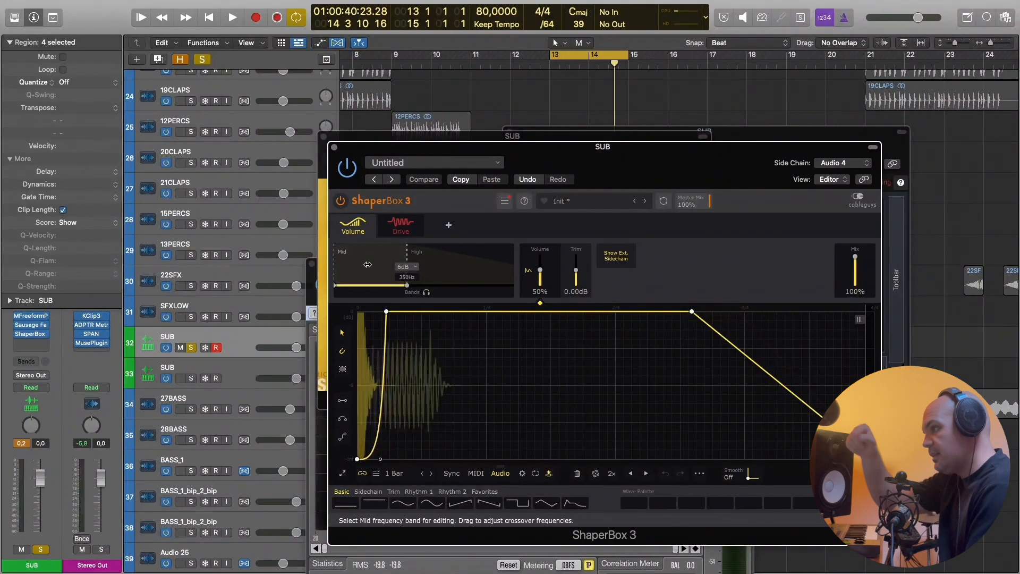
pyautogui.press('space')
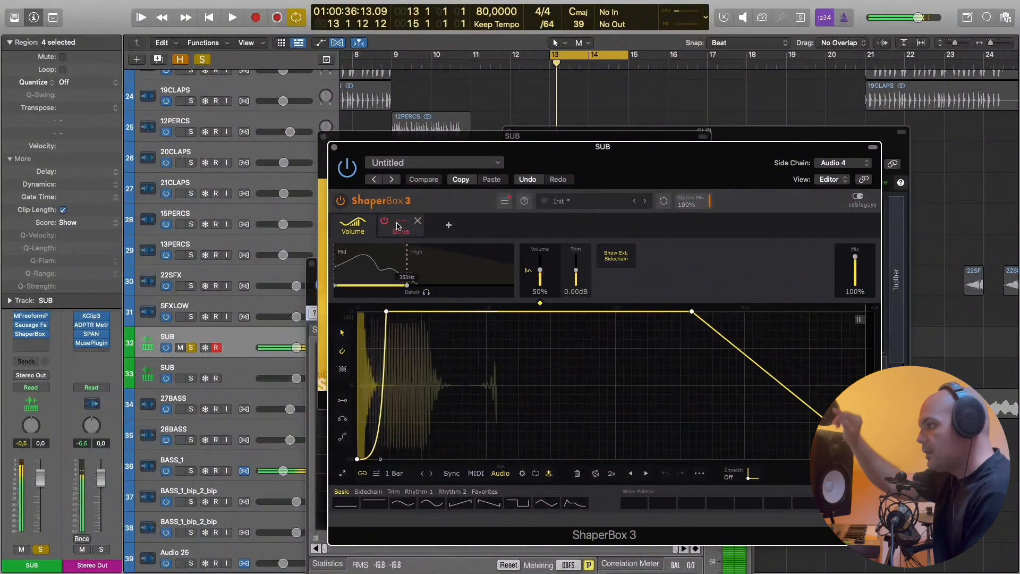
pyautogui.click(398, 226)
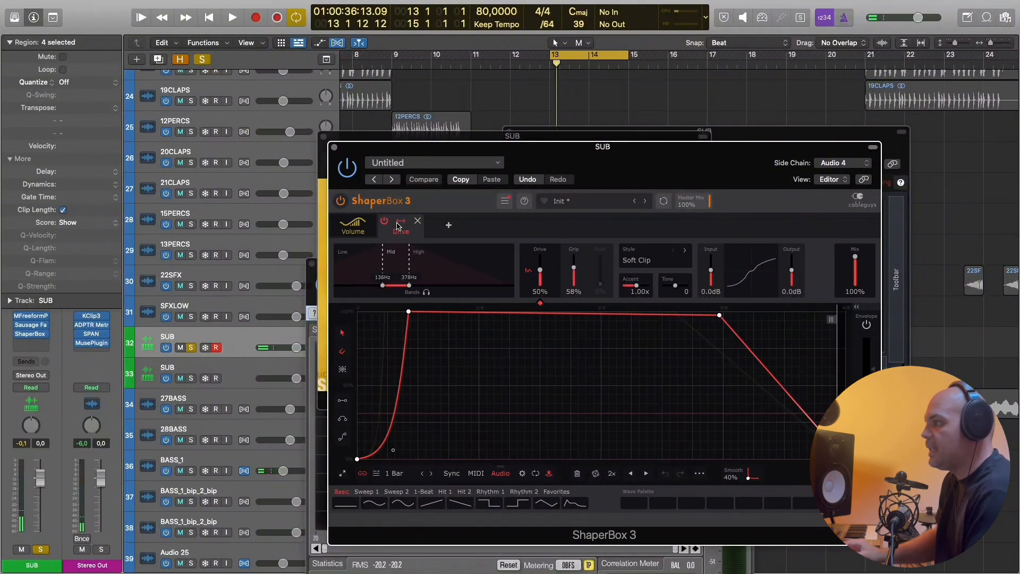
# Close the ShaperBox 3, Sausage Fattener and SPAN windows, and stop playback.
pyautogui.click(334, 147)
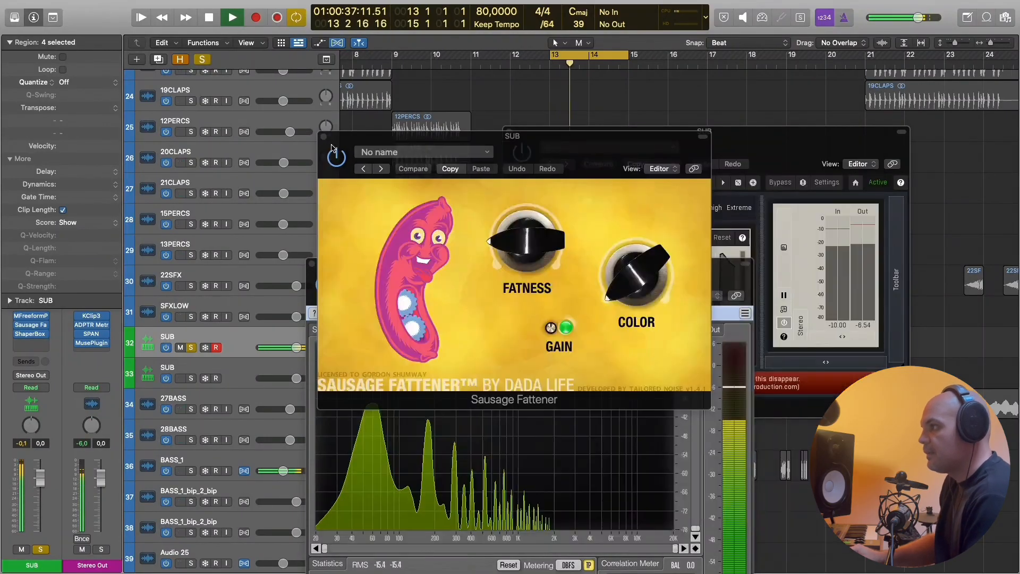
pyautogui.click(323, 137)
pyautogui.press('space')
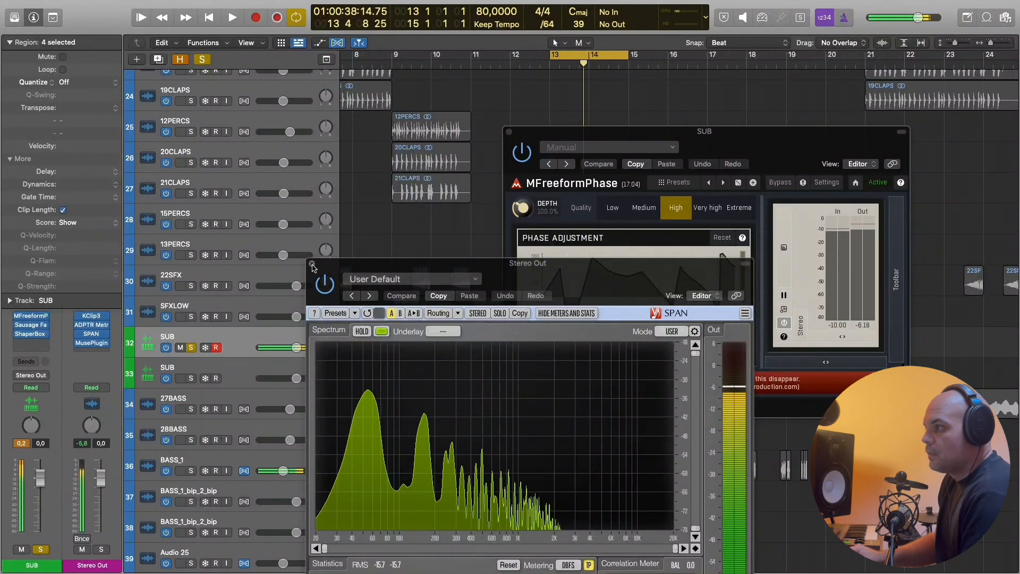
pyautogui.click(313, 264)
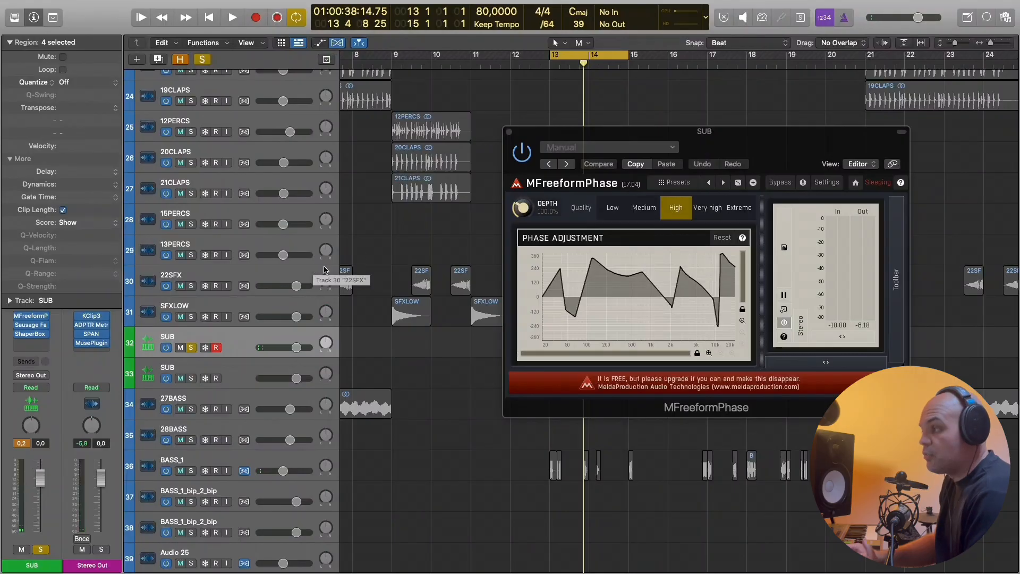
# Close the MFreeformPhase window, select the second SUB track and move the cycle range to bars 27 to 29.
pyautogui.click(509, 131)
pyautogui.scroll(-5, 556, 213)
pyautogui.scroll(4, 577, 287)
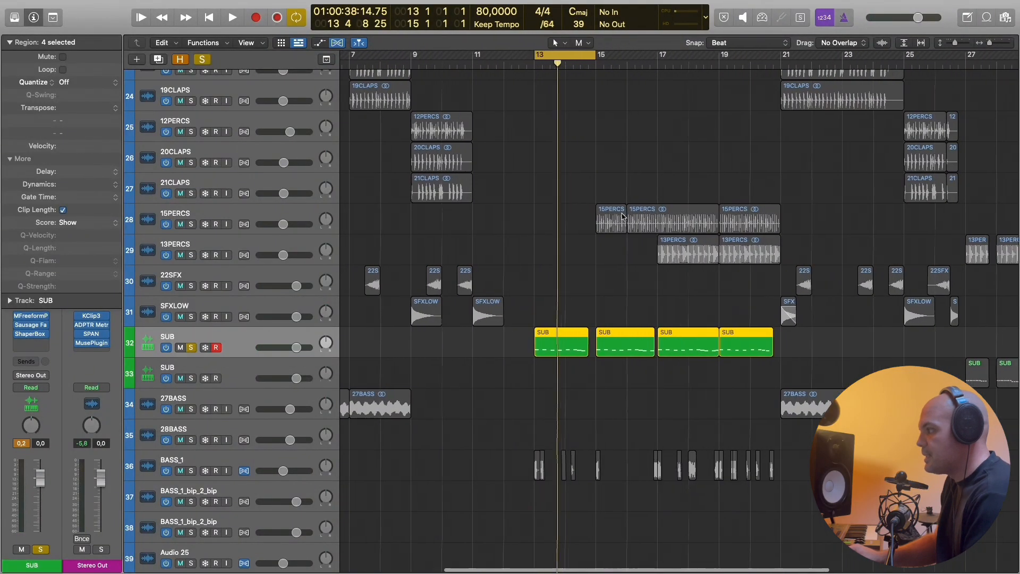
pyautogui.hscroll(5, 574, 298)
pyautogui.hscroll(1, 553, 307)
pyautogui.press('Down')
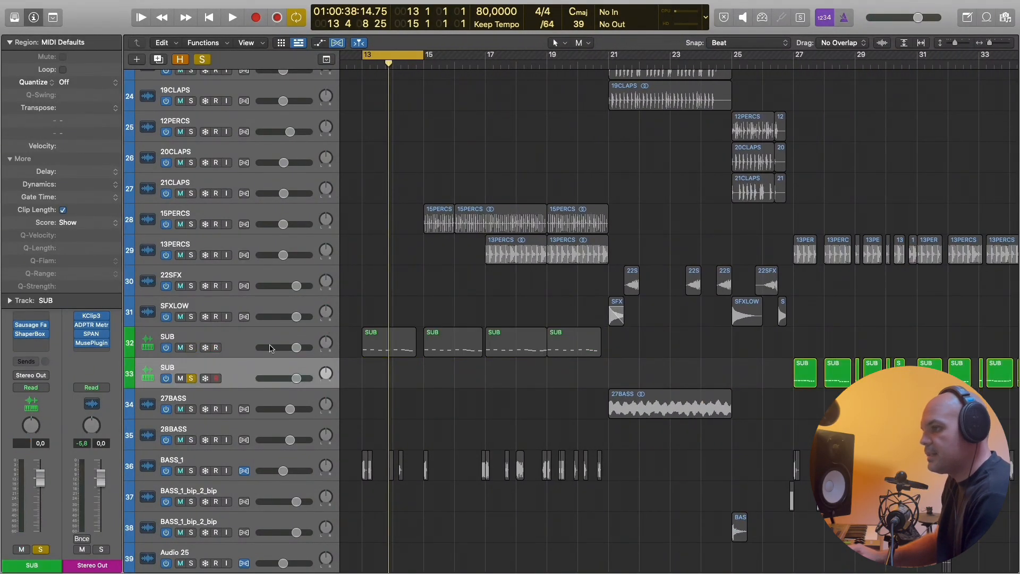
pyautogui.moveTo(398, 56); pyautogui.dragTo(829, 57)
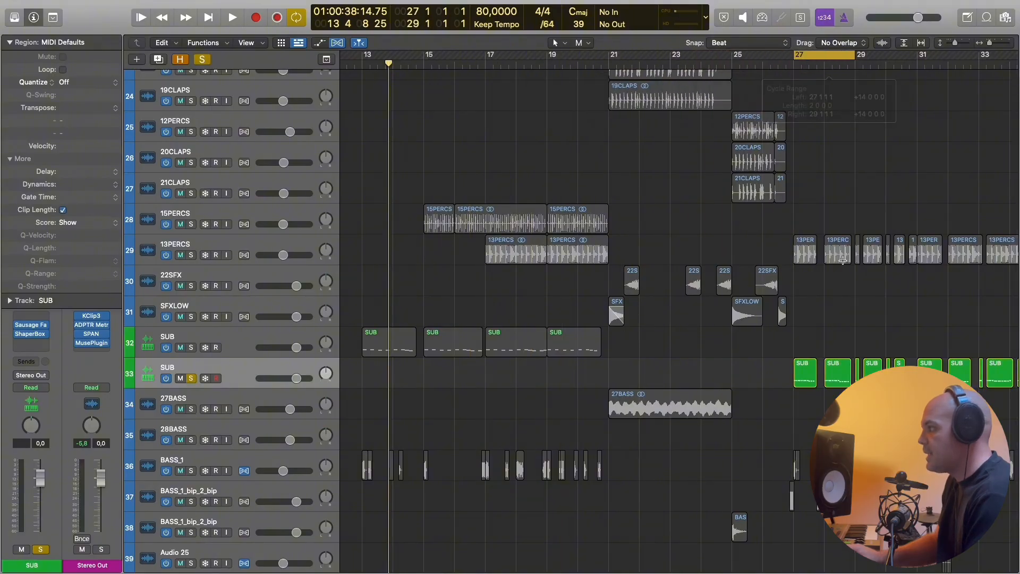
# Audition the second SUB track in the loop starting at bar 27, and stop playback.
pyautogui.press('space')
pyautogui.scroll(2, 843, 260)
pyautogui.scroll(3, 843, 260)
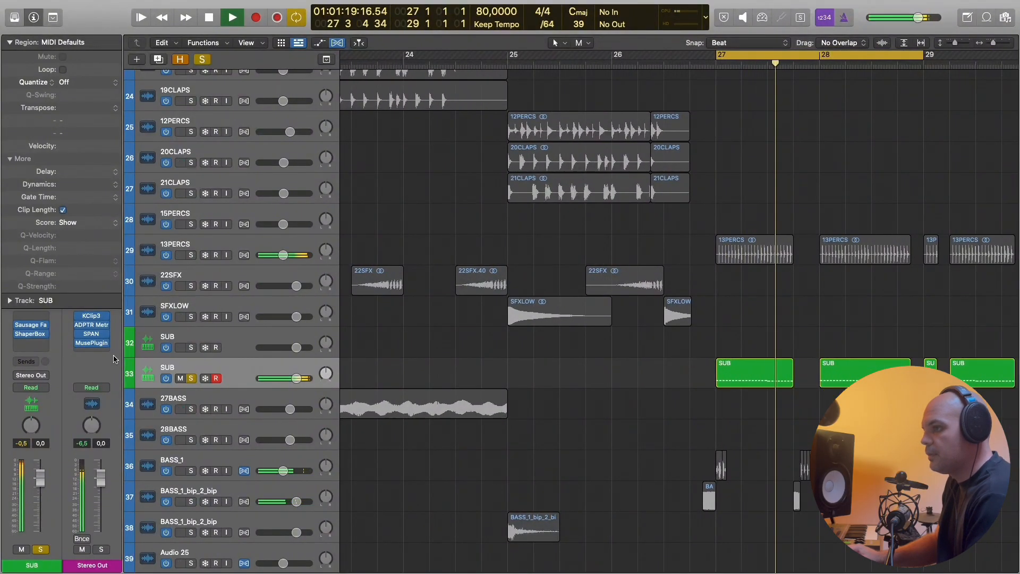
pyautogui.press('space')
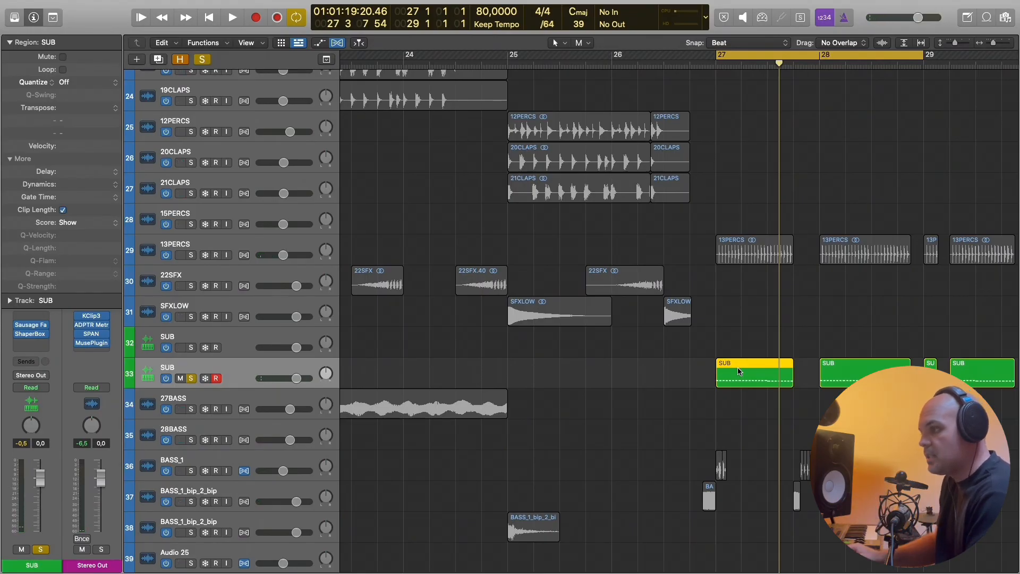
# Select the SUB regions at bars 27 and 28 during playback and examine their notes in the Piano Roll.
pyautogui.press('space')
pyautogui.hotkey('shift', 'Right')
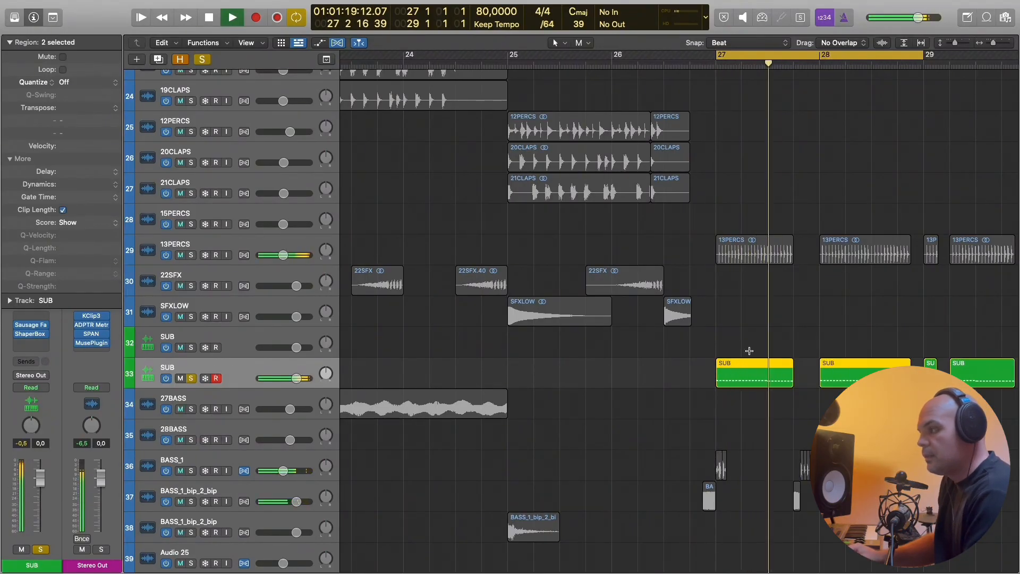
pyautogui.press('p')
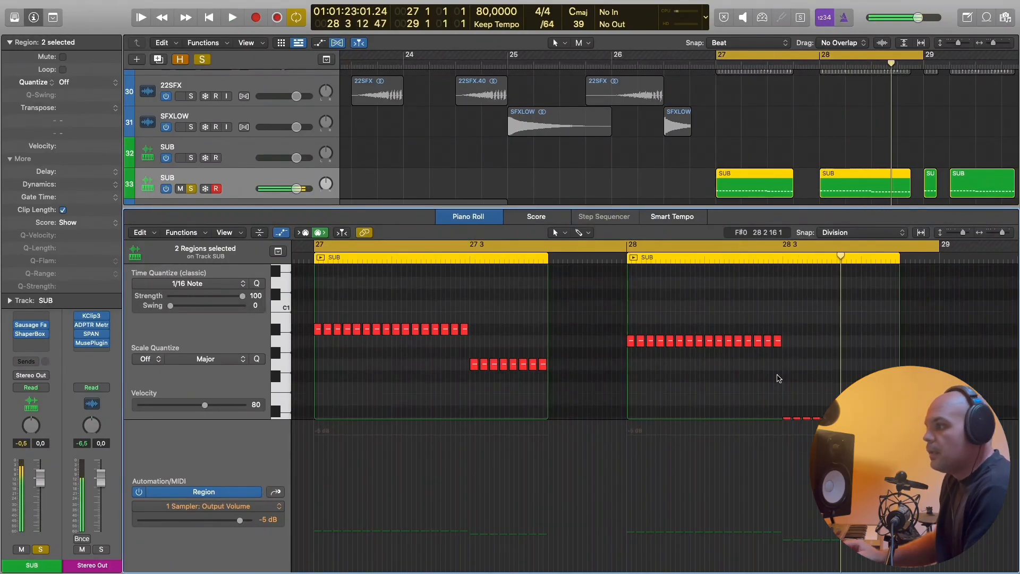
pyautogui.hscroll(-5, 779, 378)
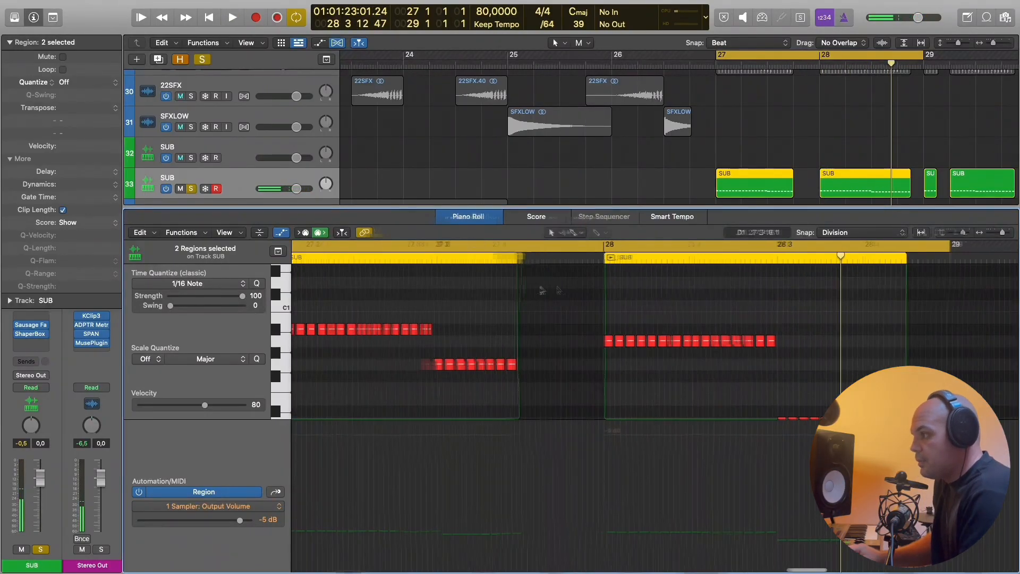
pyautogui.scroll(5, 501, 320)
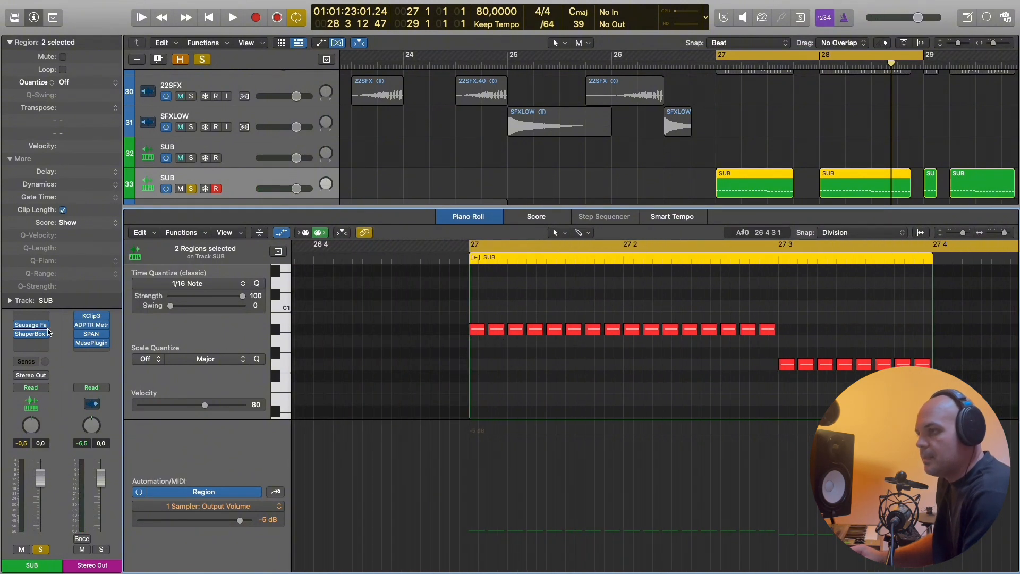
# Inspect Sausage Fattener and the ShaperBox 3 Drive shaper on the second SUB track during playback, and close both plug-ins.
pyautogui.click(31, 325)
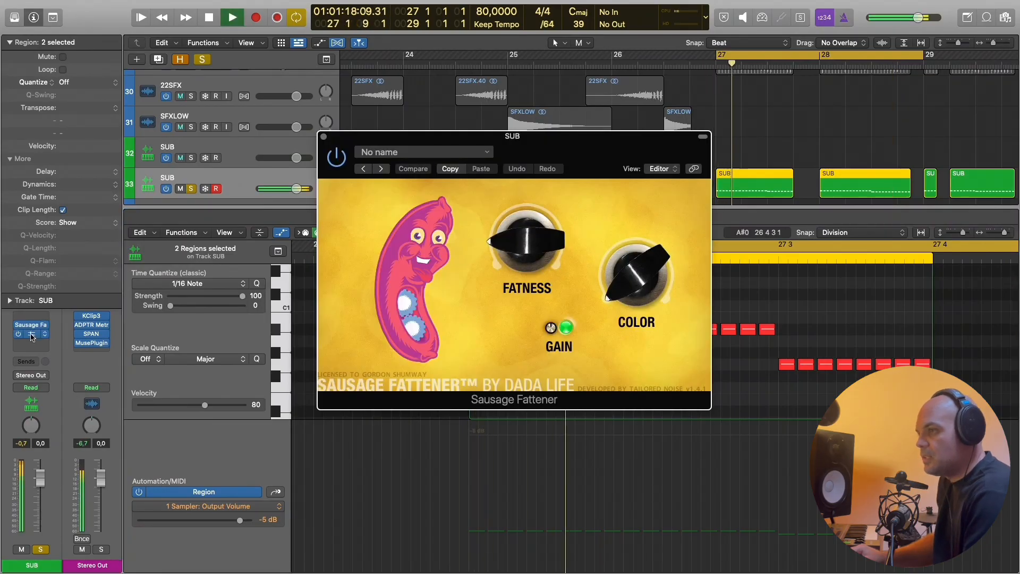
pyautogui.click(30, 332)
pyautogui.click(405, 223)
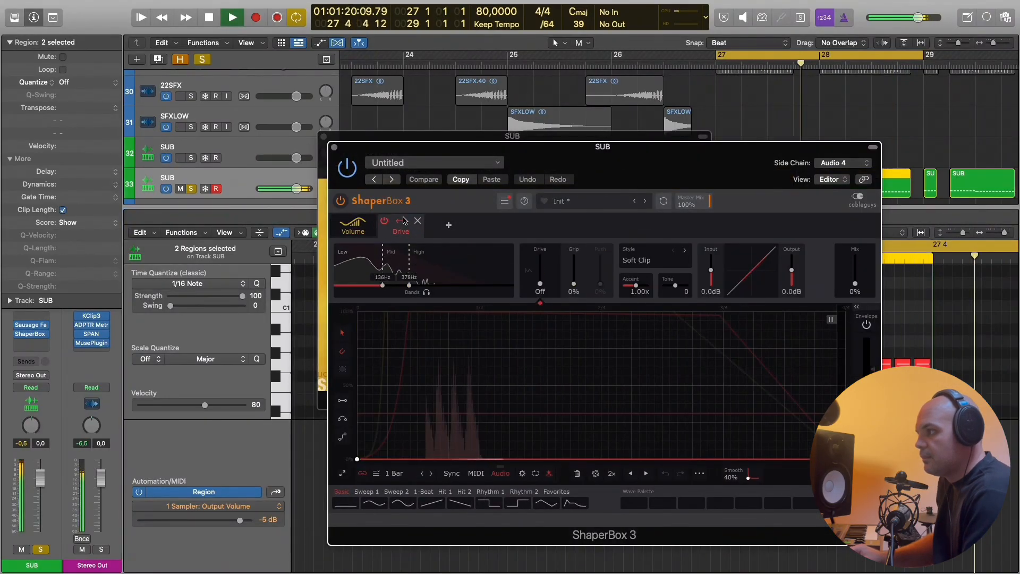
pyautogui.press('space')
pyautogui.click(333, 146)
pyautogui.click(324, 137)
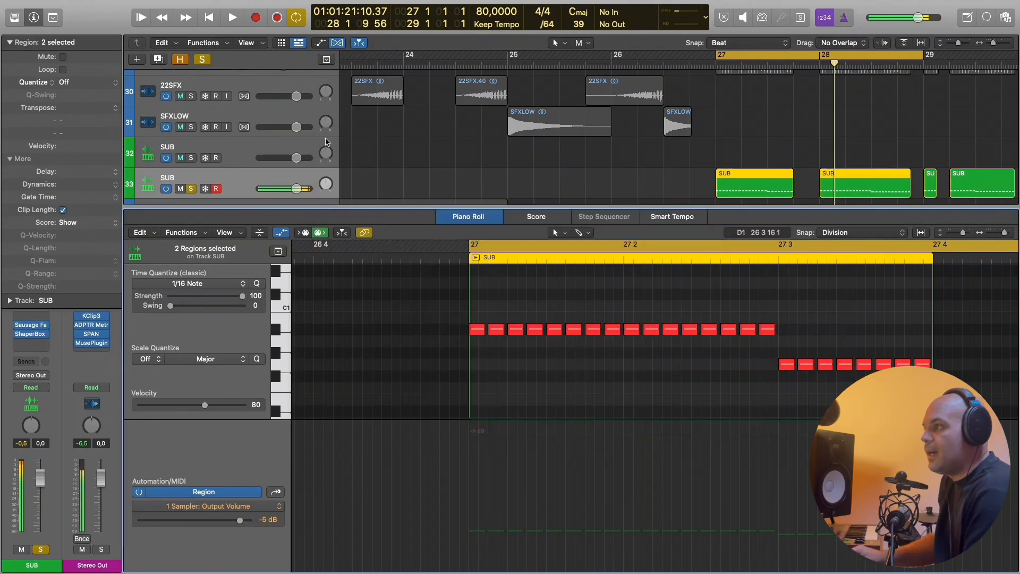
# Close the Piano Roll and look over the SUB and BASS regions across the arrangement.
pyautogui.press('e')
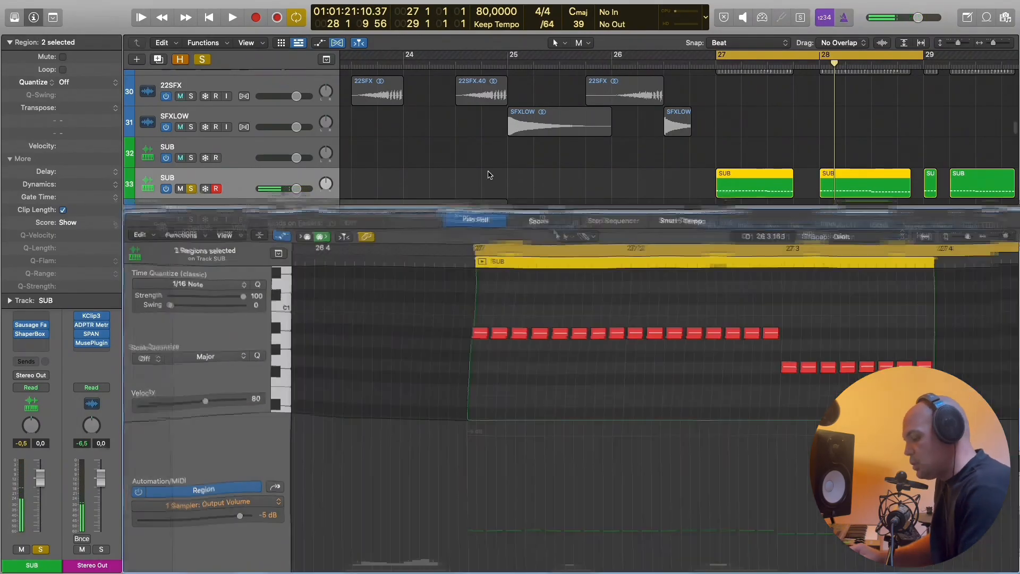
pyautogui.press('super+Left')
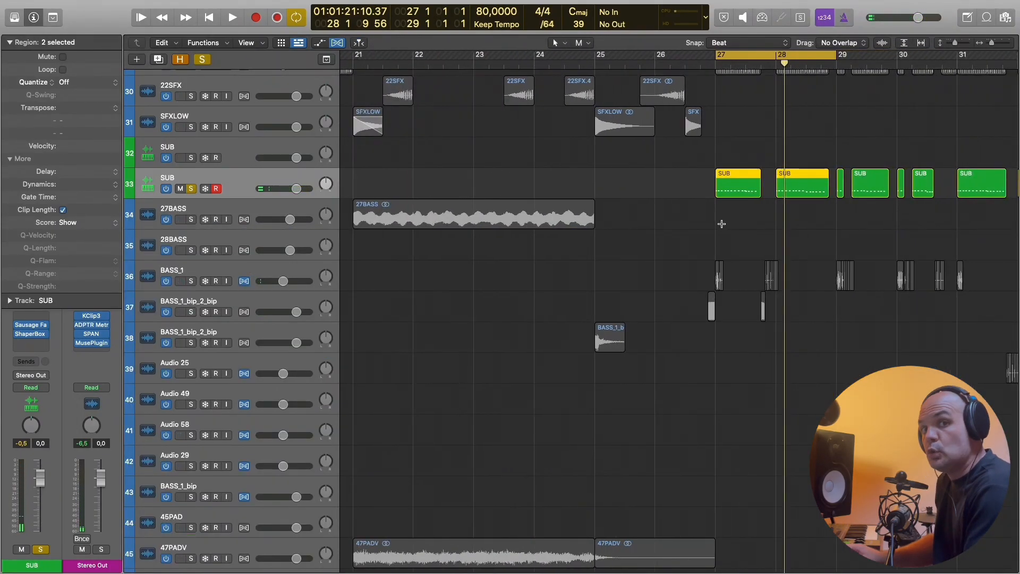
pyautogui.press('super+Left')
pyautogui.press('super+Left')
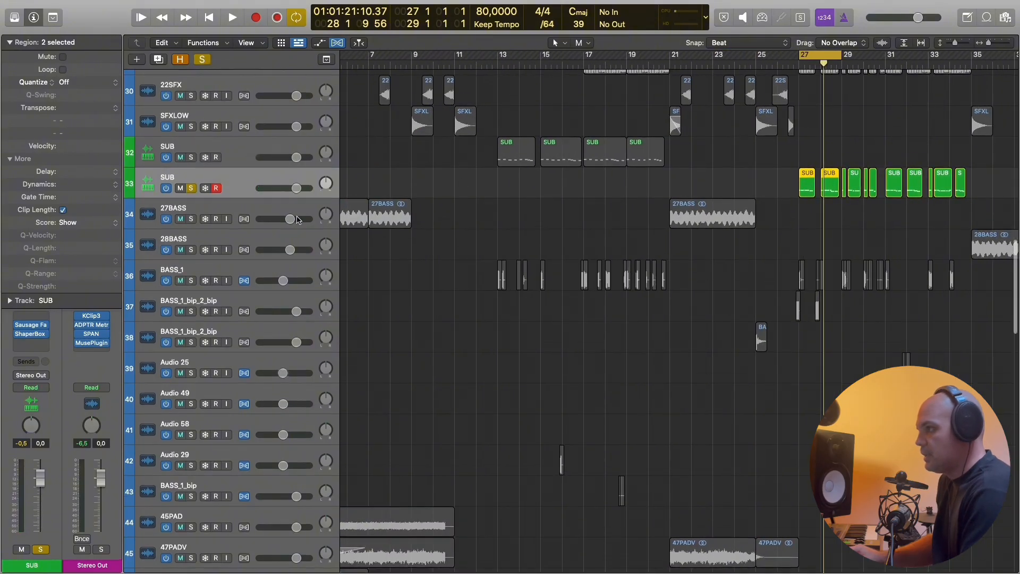
pyautogui.scroll(-1, 187, 166)
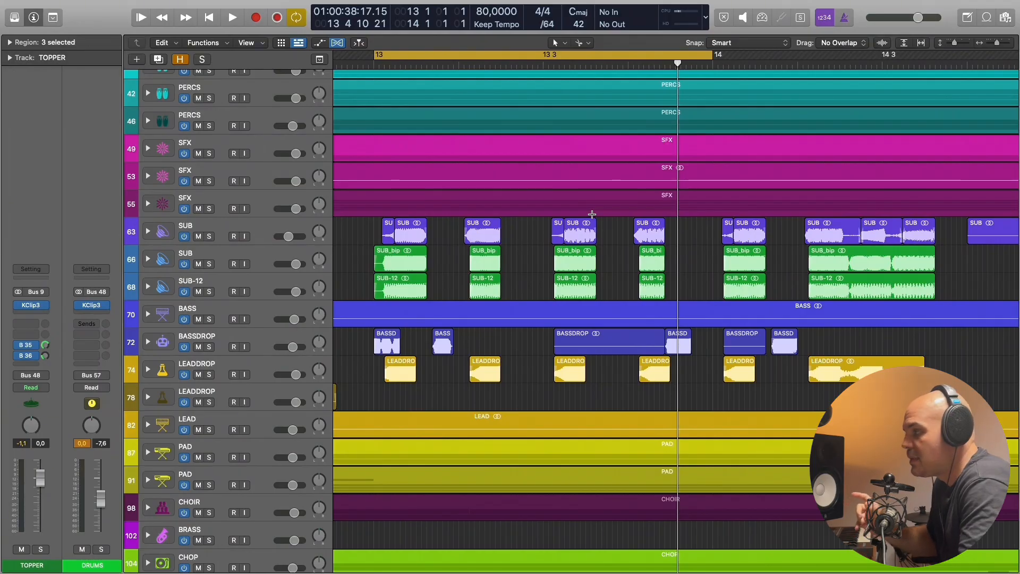
# Solo the SUB stack on track 63 and audition its regions in the bar 13 loop.
pyautogui.click(218, 226)
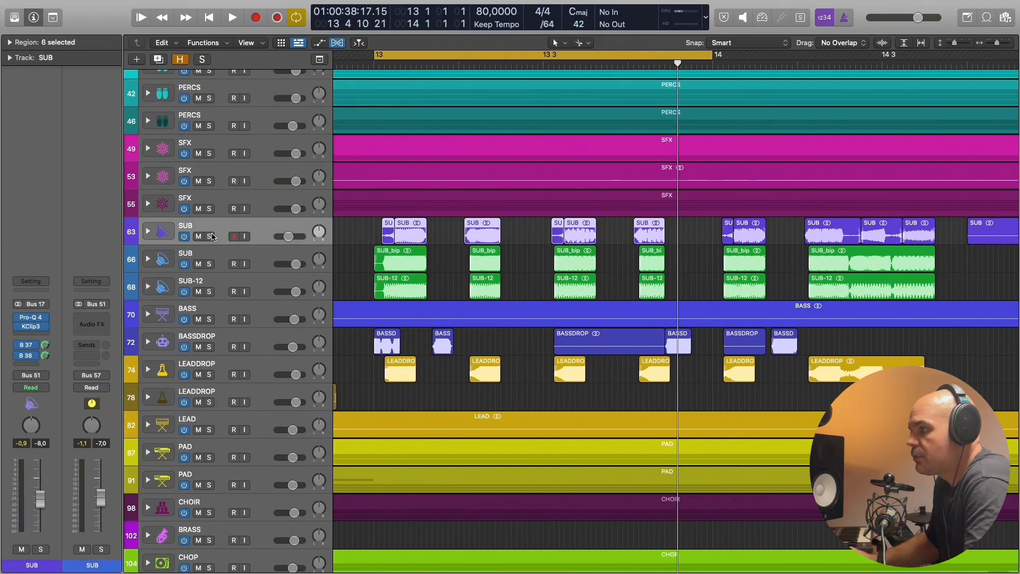
pyautogui.click(211, 235)
pyautogui.scroll(5, 408, 232)
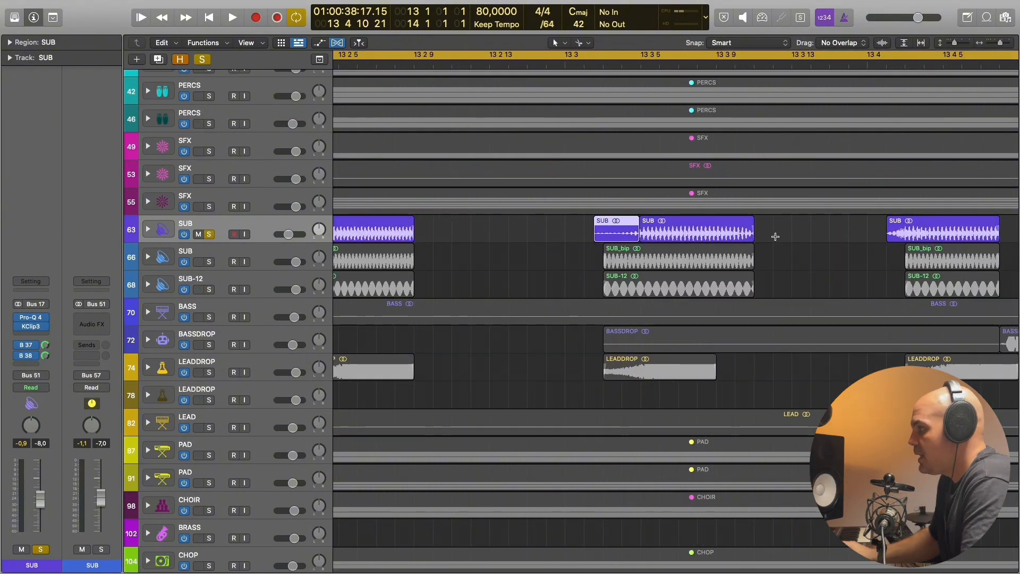
pyautogui.hscroll(6, 653, 244)
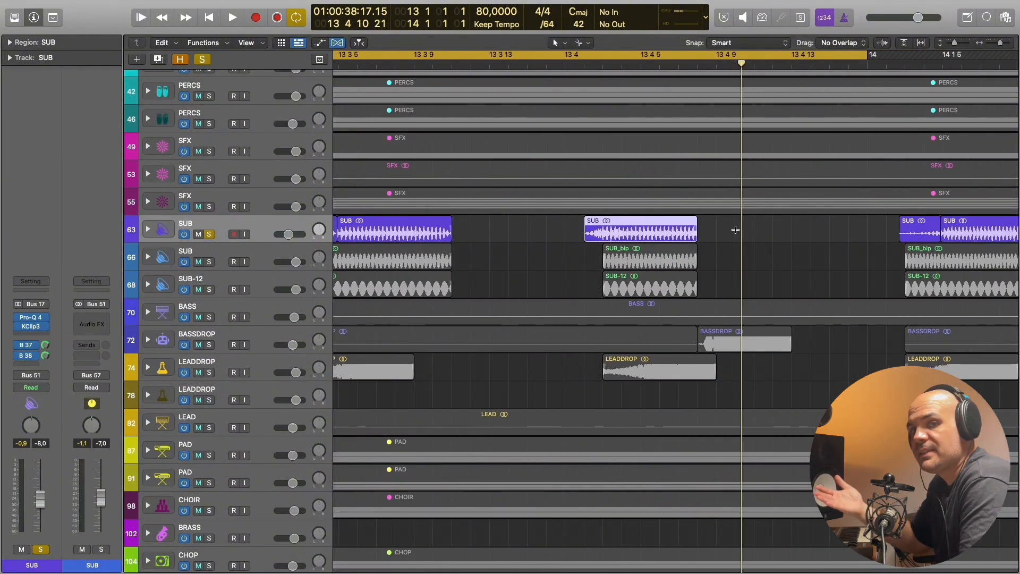
pyautogui.press('super+Left')
pyautogui.hscroll(-4, 711, 232)
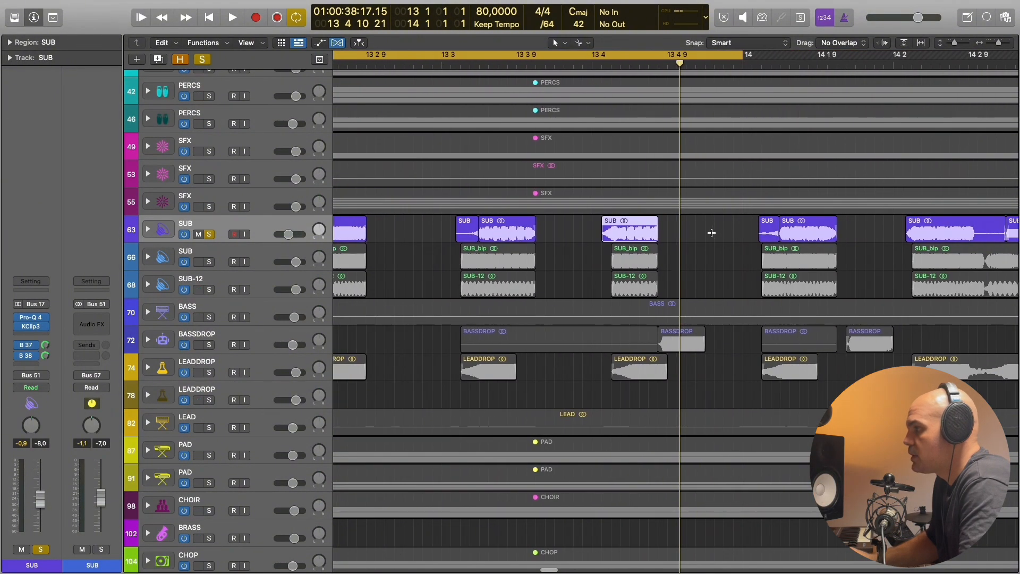
pyautogui.press('space')
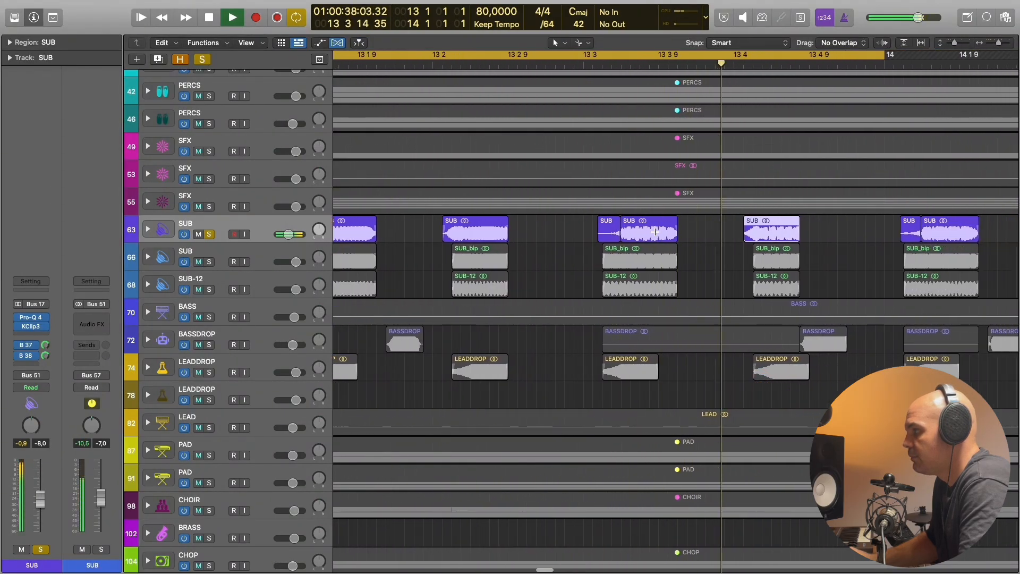
pyautogui.press('space')
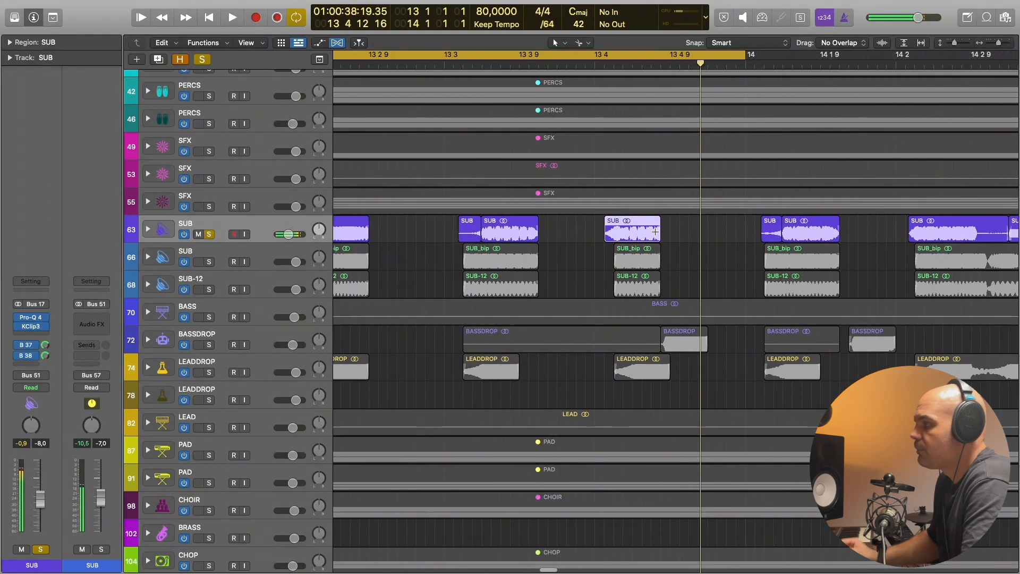
# Expand the SUB stack on track 63 and audition the regions of its SUB subtrack.
pyautogui.click(191, 231)
pyautogui.click(148, 230)
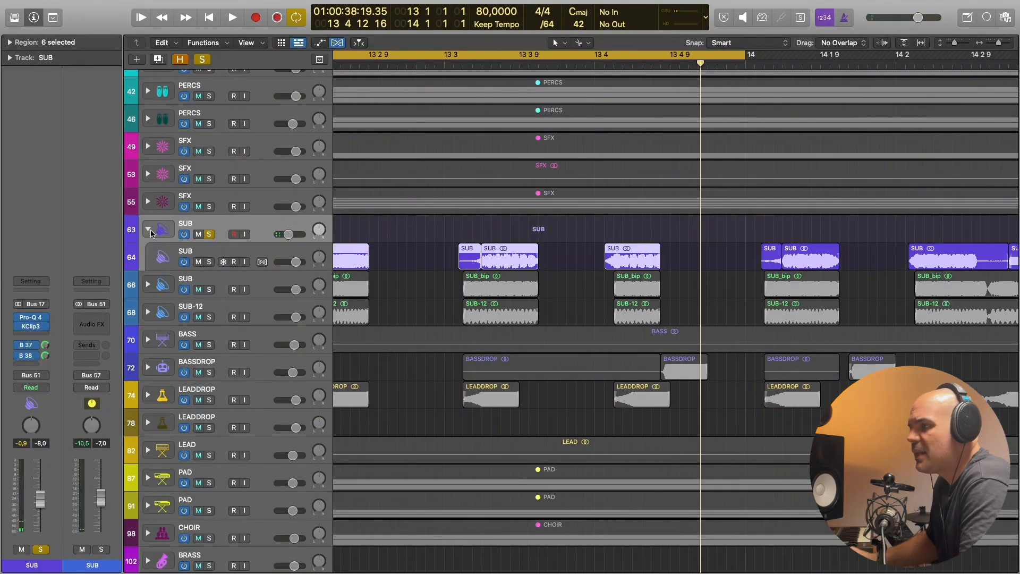
pyautogui.scroll(3, 435, 268)
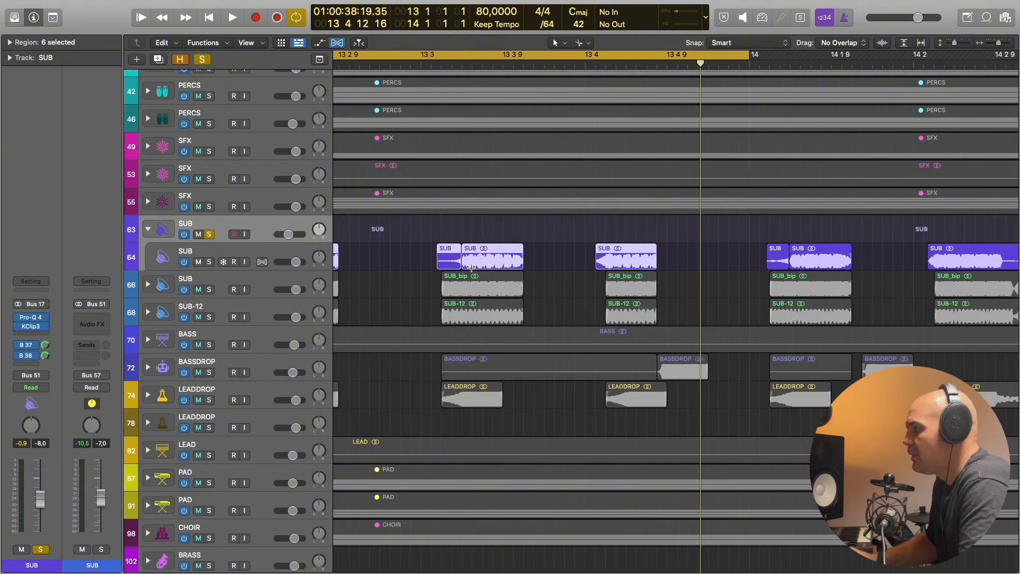
pyautogui.hscroll(-5, 471, 268)
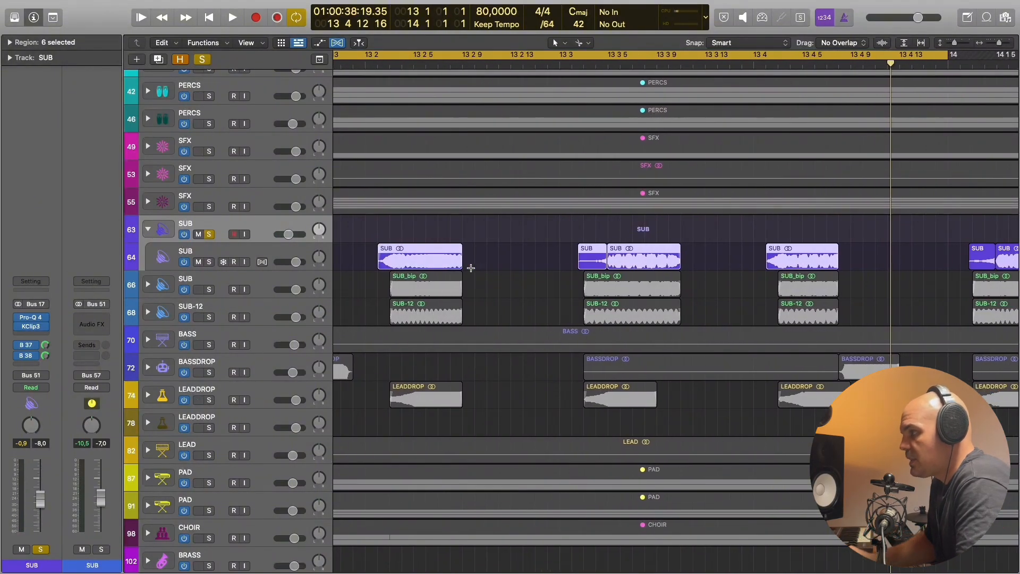
pyautogui.press('space')
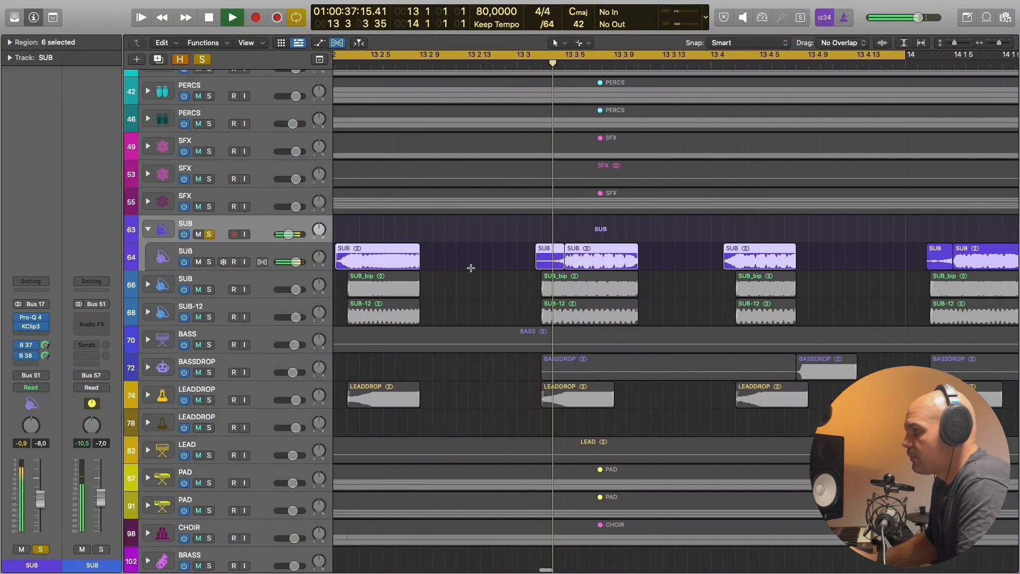
pyautogui.press('space')
# Open SPAN on the PRINT channel from the Mixer, hide the Mixer and examine the soloed SUB stack's spectrum during playback.
pyautogui.press('x')
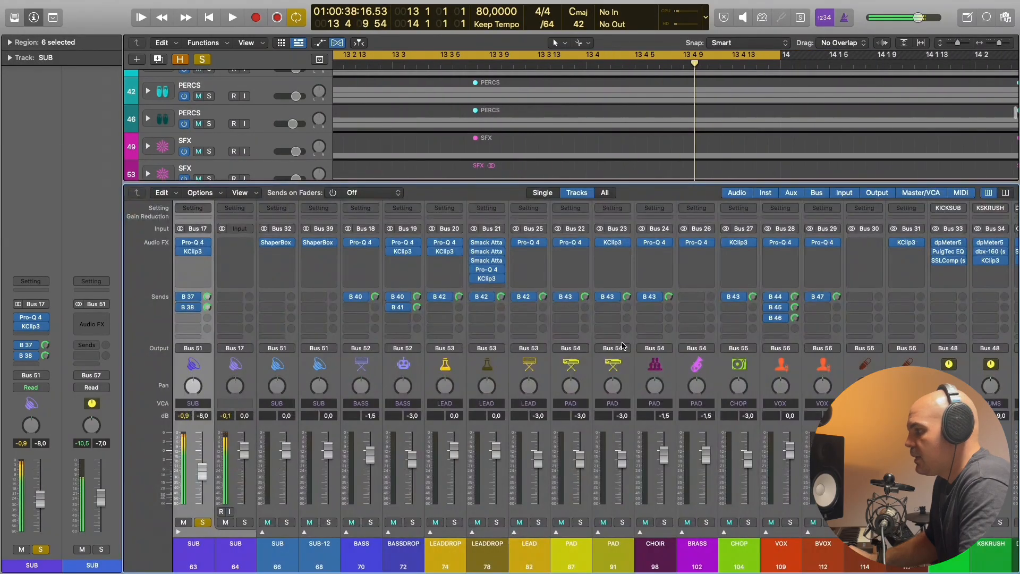
pyautogui.hscroll(15, 623, 345)
pyautogui.click(820, 255)
pyautogui.press('x')
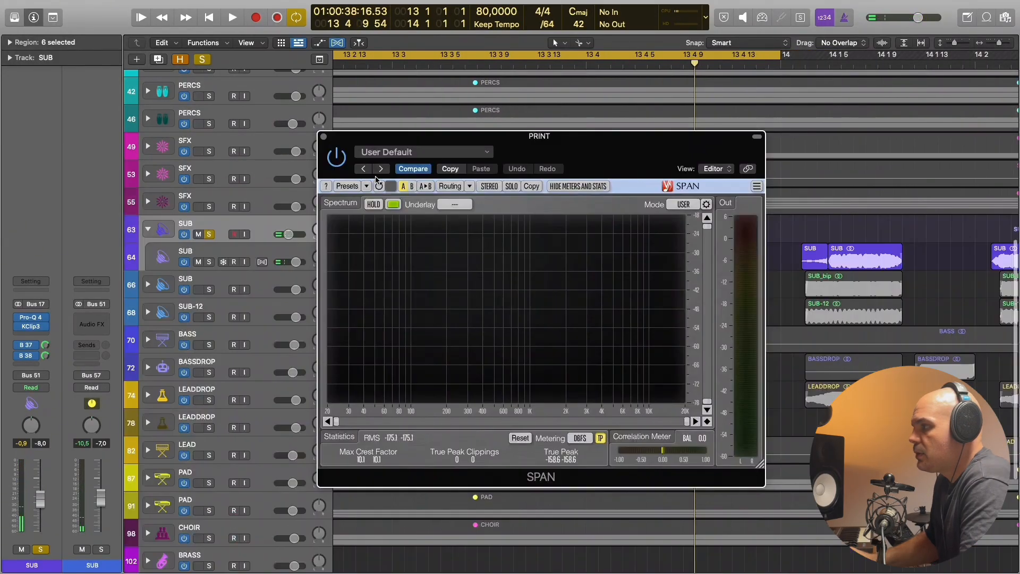
pyautogui.press('x')
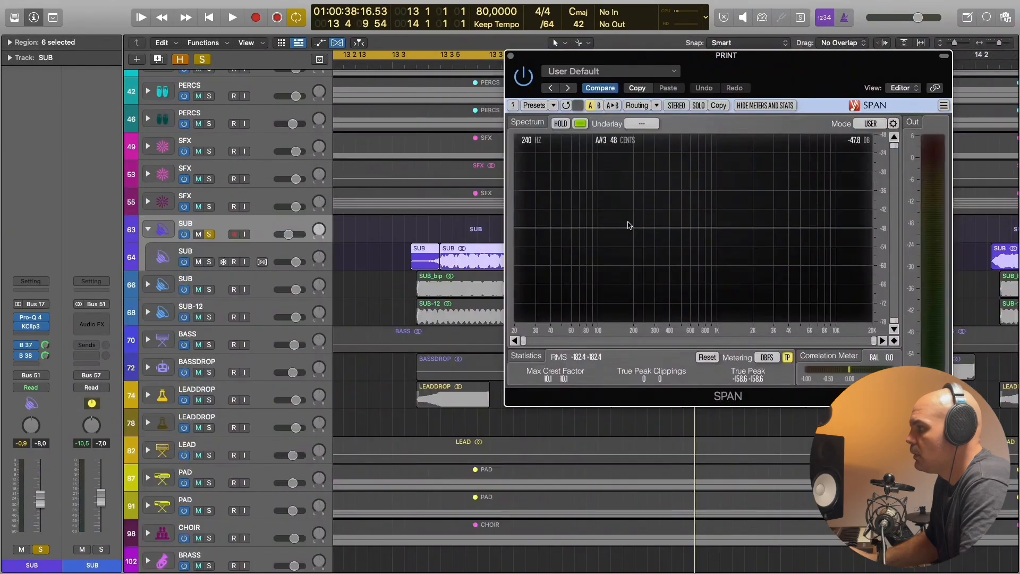
pyautogui.press('space')
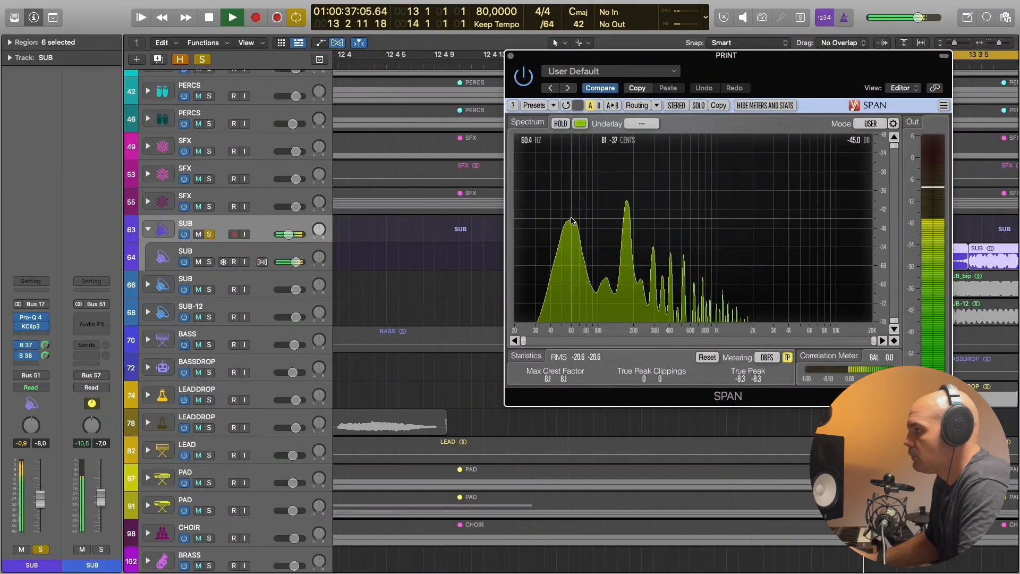
pyautogui.press('space')
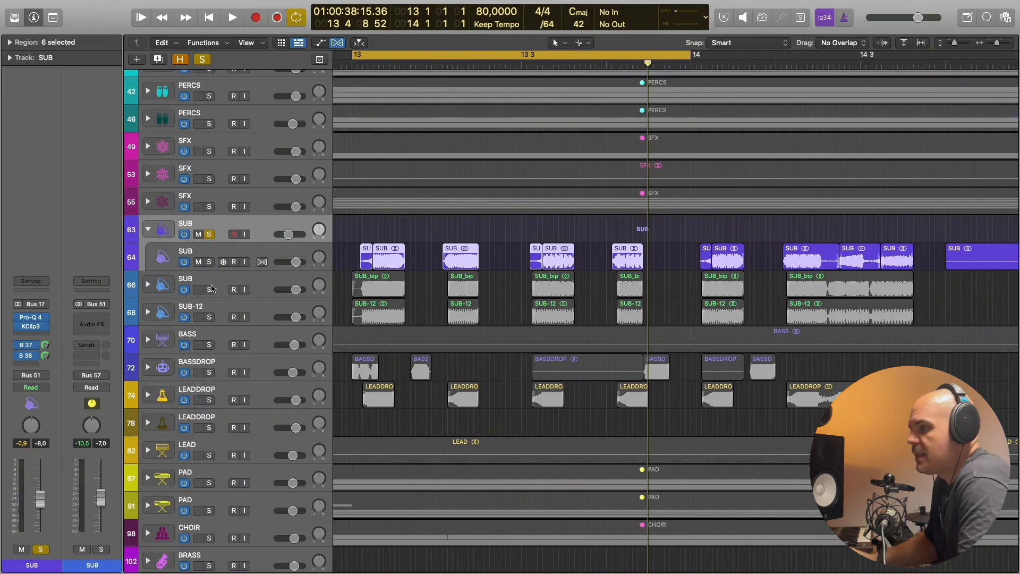
# Solo SUB track 66 in place of the SUB stack on track 63 and start loop playback.
pyautogui.click(207, 287)
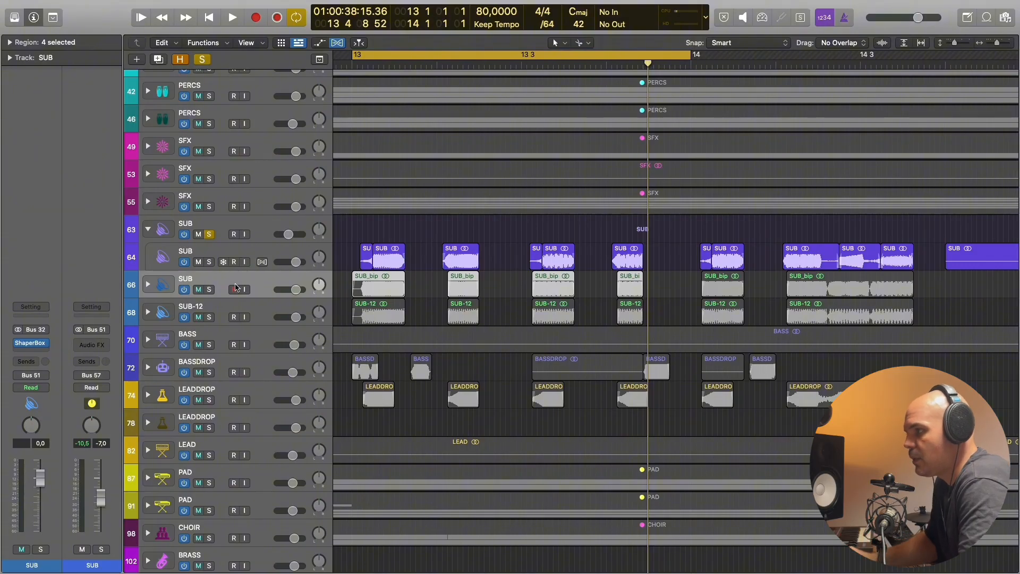
pyautogui.click(208, 289)
pyautogui.press('space')
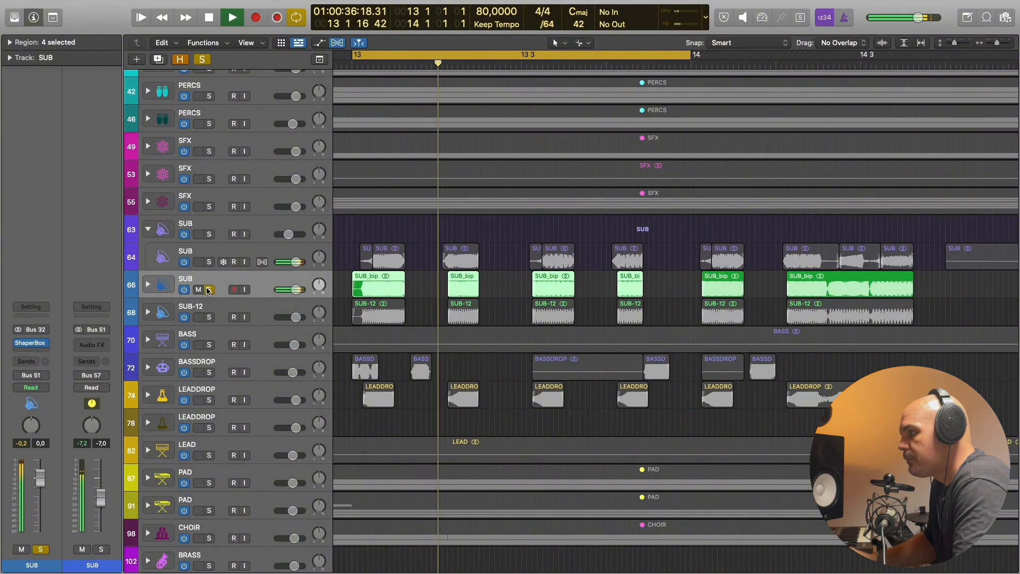
# Stop playback and open the SPAN analyzer on the PRINT channel from the Mixer.
pyautogui.press('x')
pyautogui.press('space')
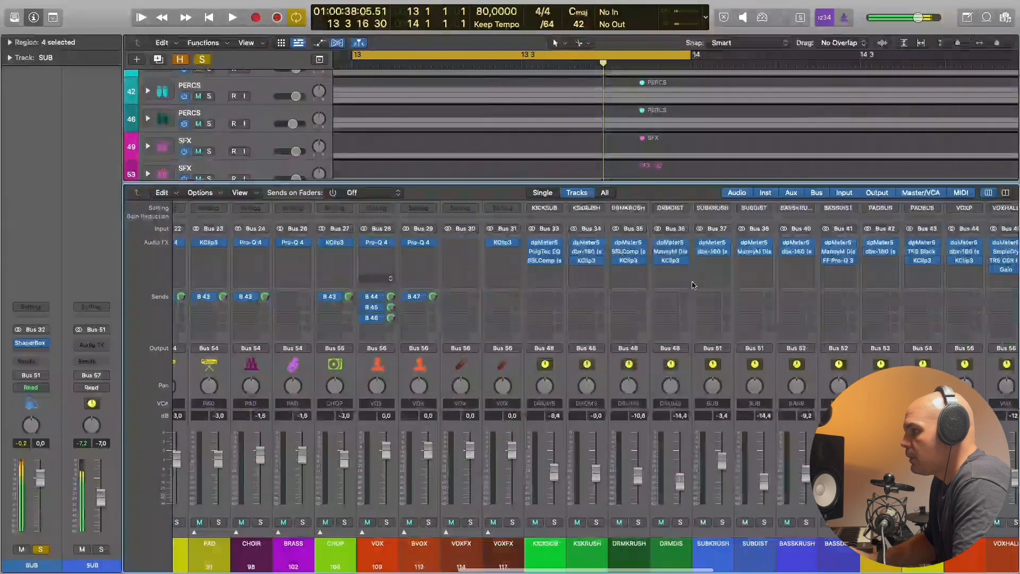
pyautogui.hscroll(10, 694, 285)
pyautogui.click(707, 254)
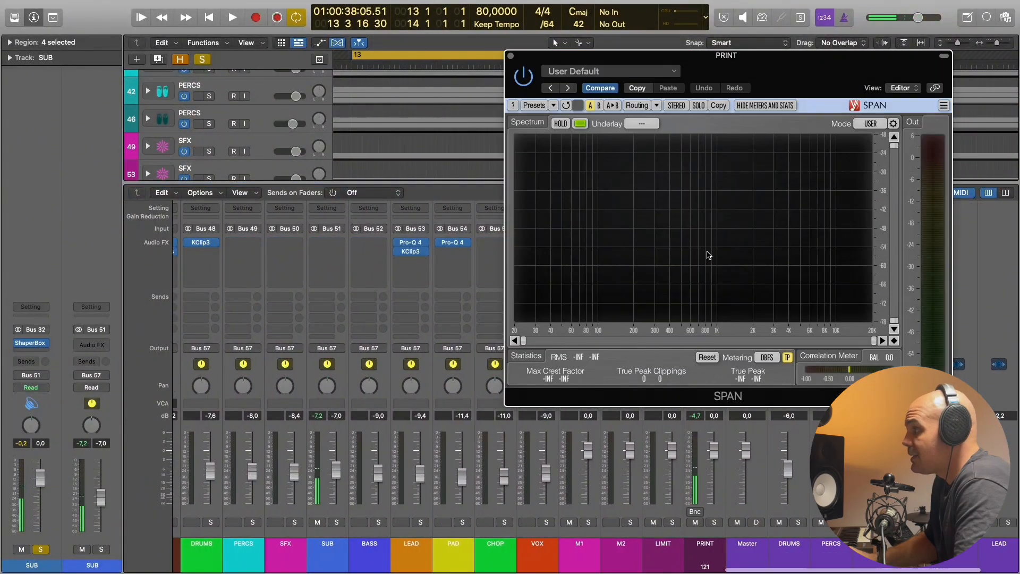
# Hide the Mixer and examine the spectrum of soloed SUB track 66 in SPAN during playback.
pyautogui.press('x')
pyautogui.press('space')
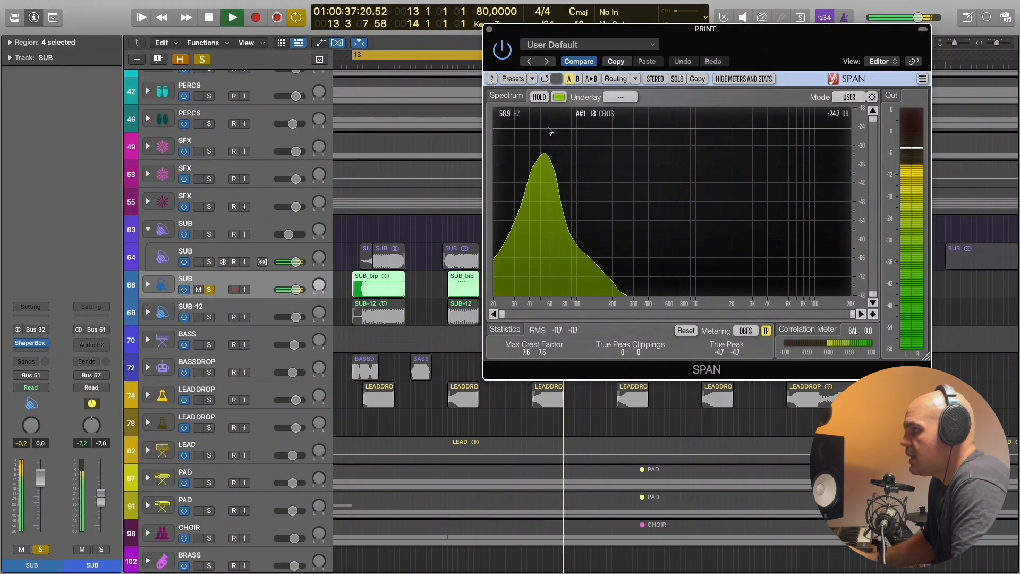
pyautogui.press('space')
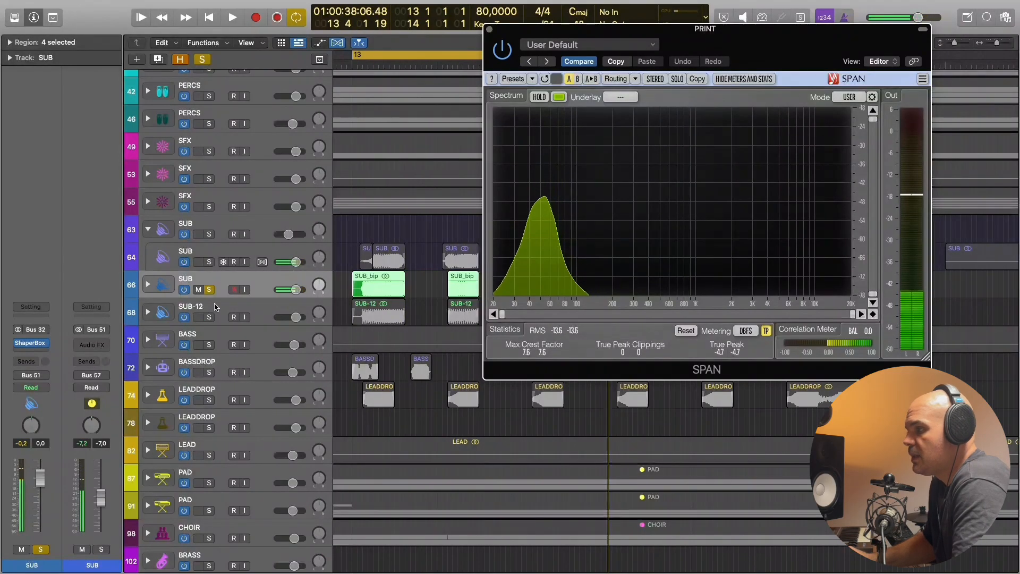
# Solo SUB-12 track 68 alongside SUB track 66 and examine their combined spectrum during playback.
pyautogui.click(210, 318)
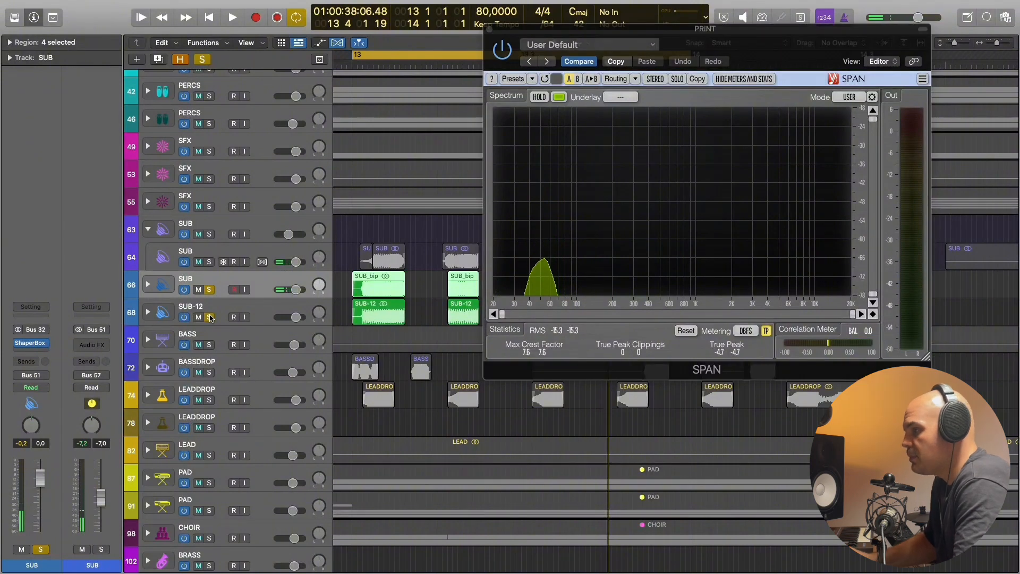
pyautogui.press('space')
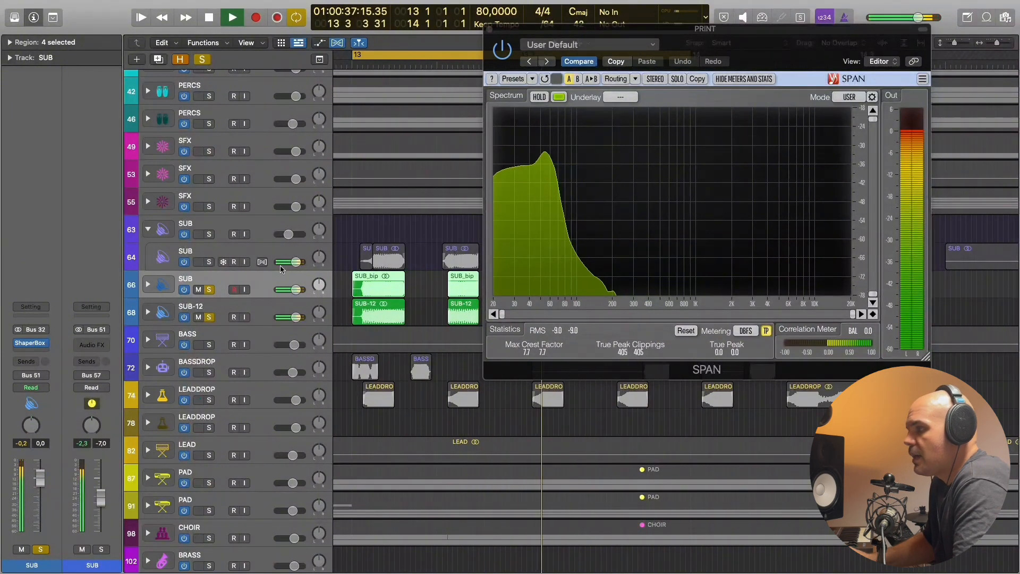
pyautogui.press('space')
# Unsolo SUB track 66 and examine the spectrum of SUB-12 track 68 alone during playback.
pyautogui.click(209, 290)
pyautogui.click(212, 301)
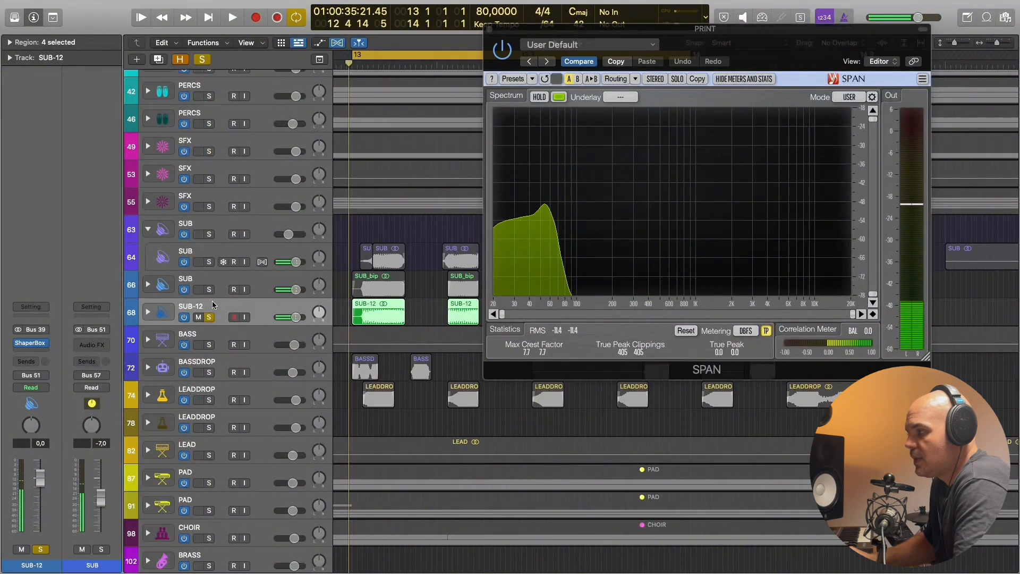
pyautogui.press('space')
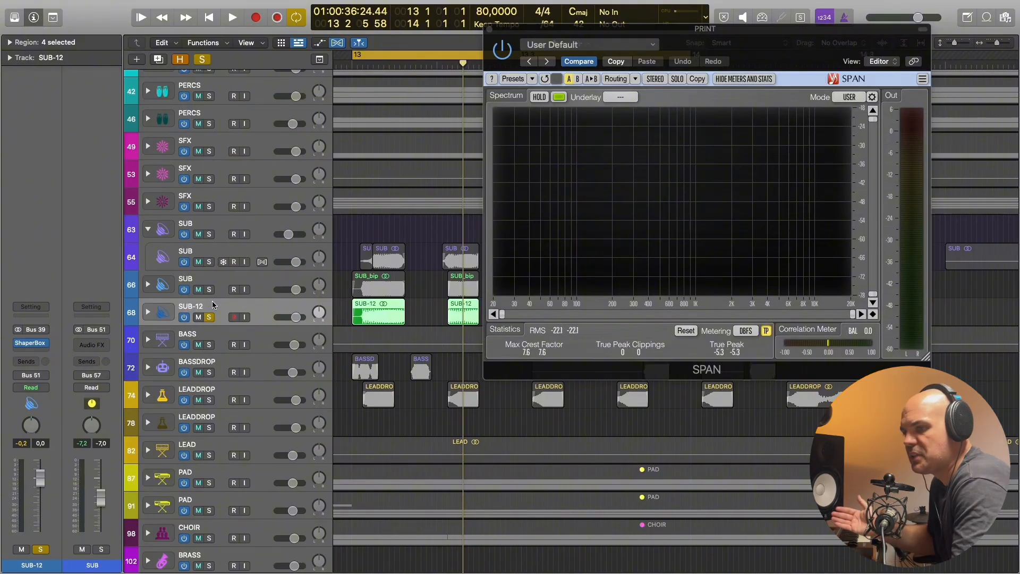
# Solo the SUB stack on track 63 with SUB track 66 and SUB-12 track 68, collapse the stack, and examine their combined spectrum.
pyautogui.click(218, 282)
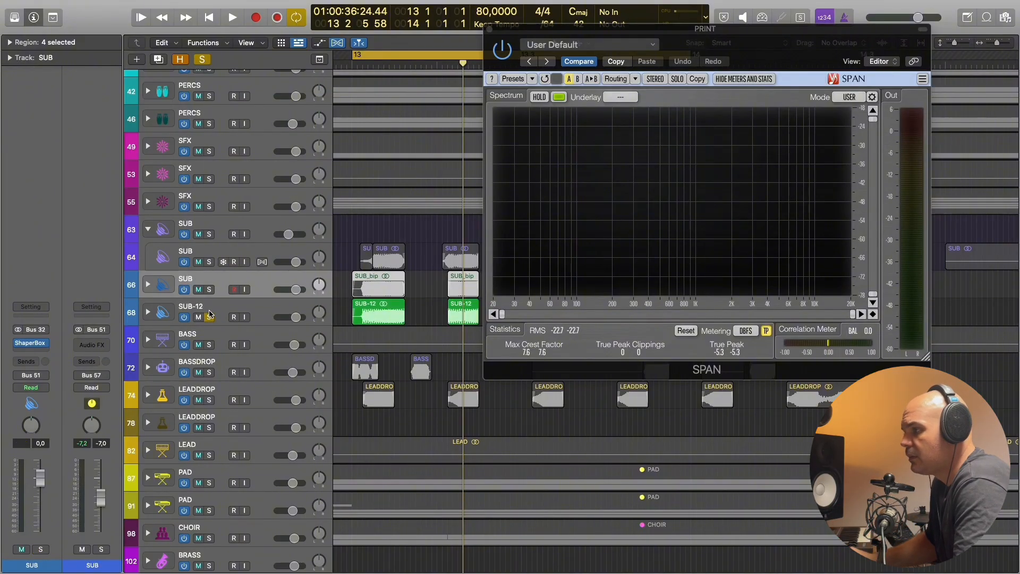
pyautogui.click(210, 314)
pyautogui.click(210, 290)
pyautogui.click(209, 235)
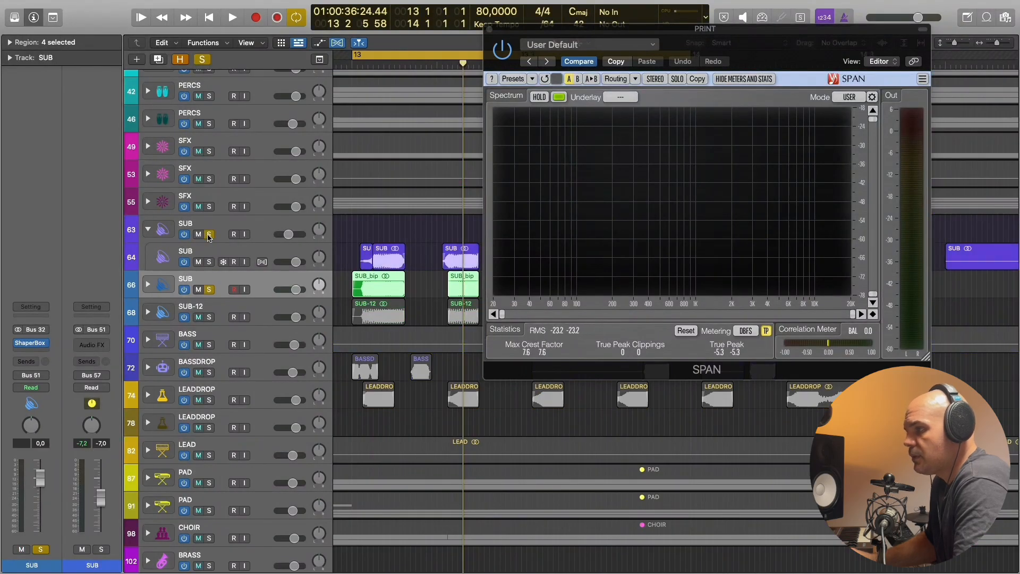
pyautogui.click(209, 318)
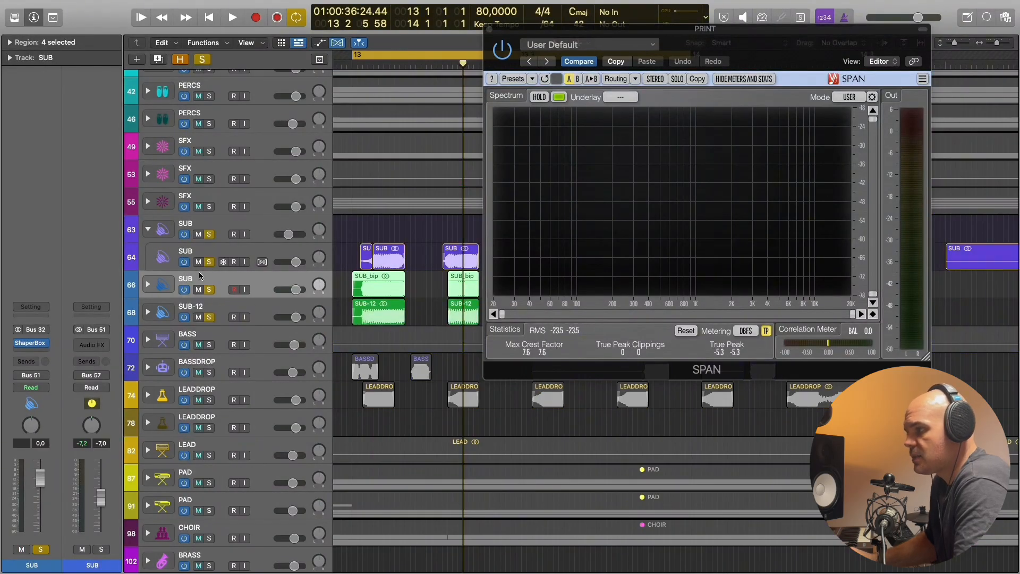
pyautogui.click(148, 230)
pyautogui.press('space')
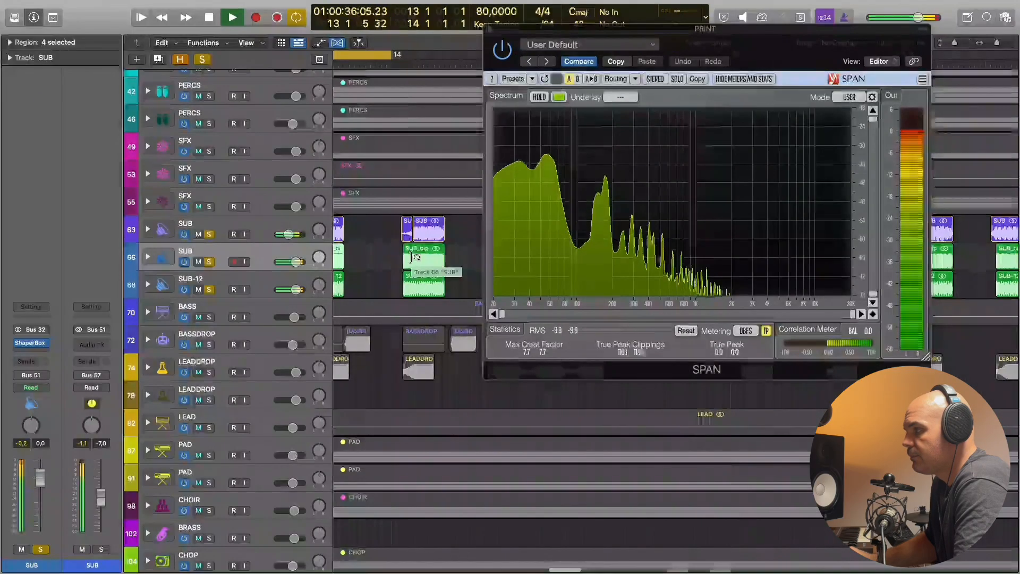
pyautogui.press('space')
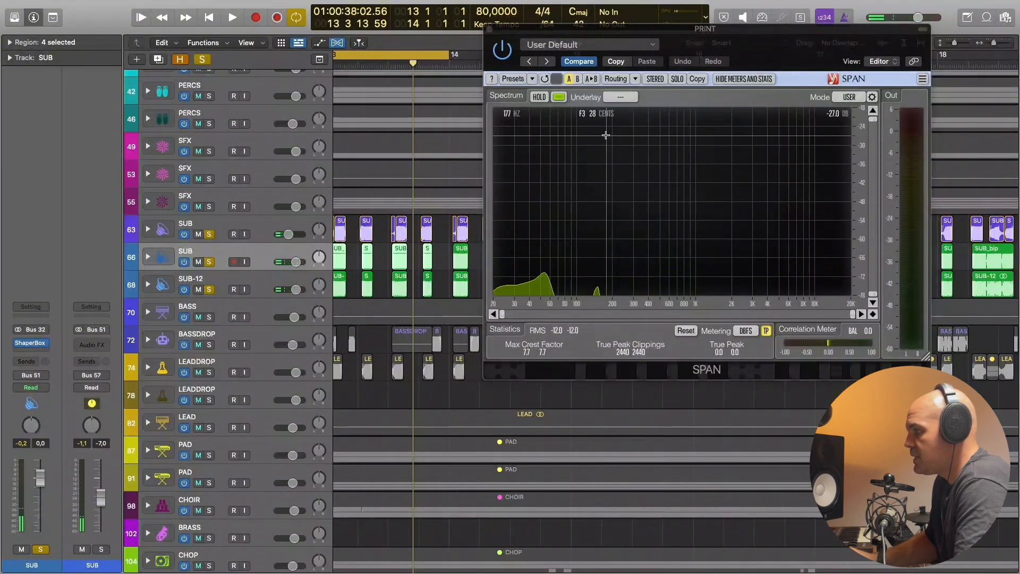
# Solo the KICK tracks together with the soloed sub tracks and examine the combined spectrum during playback.
pyautogui.scroll(10, 211, 96)
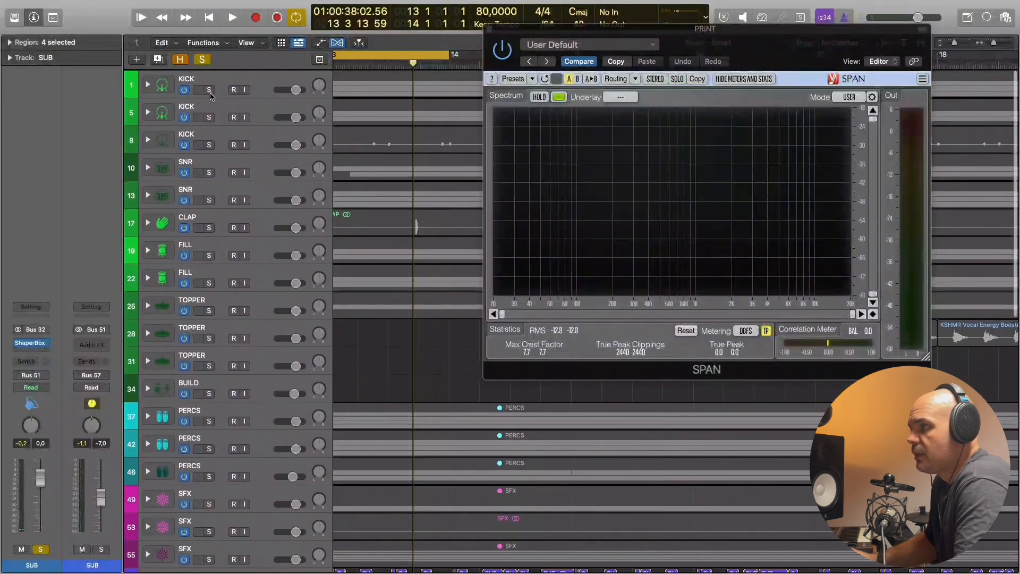
pyautogui.click(210, 92)
pyautogui.scroll(-3, 467, 259)
pyautogui.press('space')
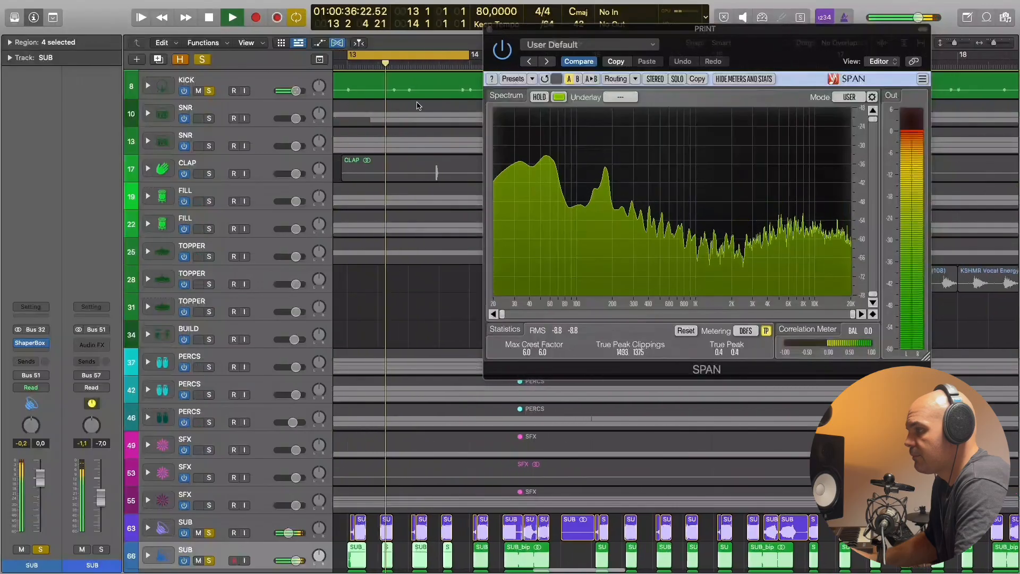
pyautogui.press('space')
# Close the SPAN analyzer and solo only BASS track 70.
pyautogui.scroll(-5, 419, 119)
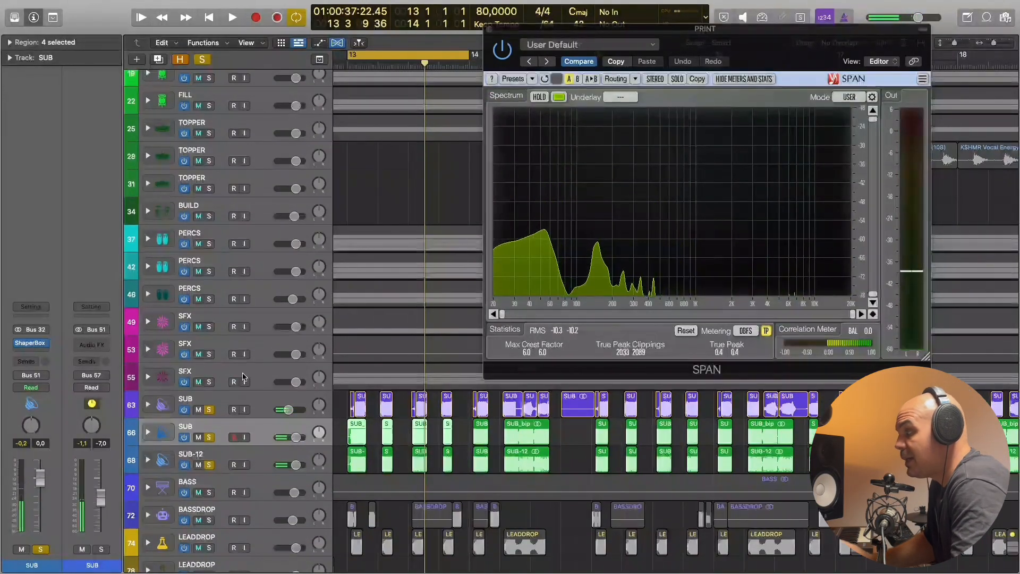
pyautogui.click(493, 31)
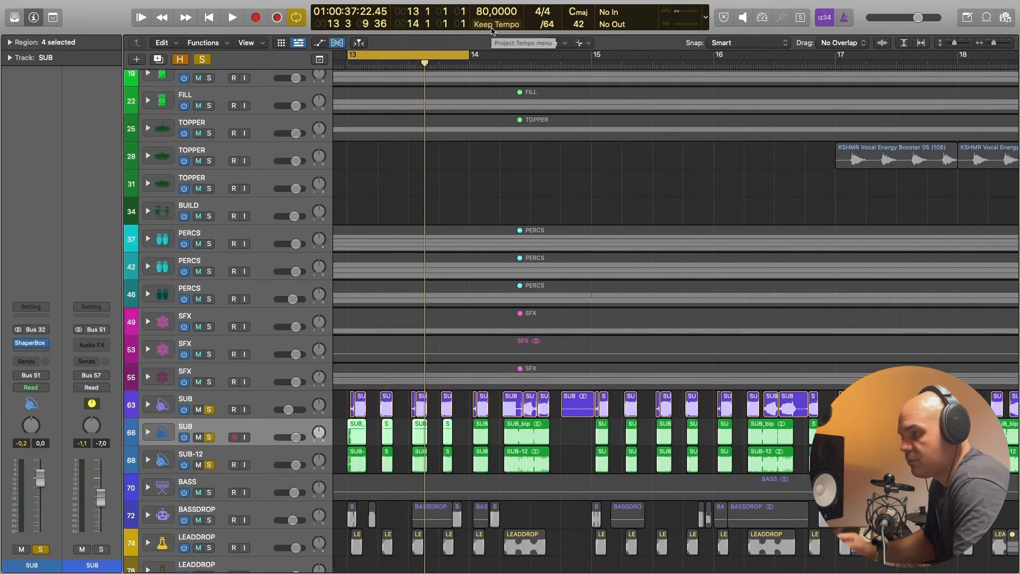
pyautogui.scroll(-5, 510, 207)
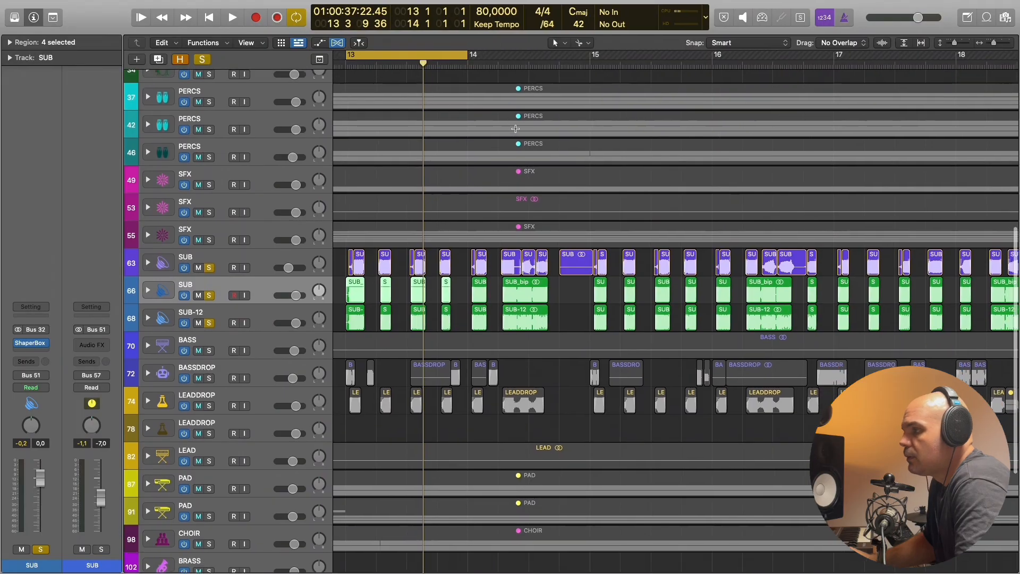
pyautogui.press('super+Up')
pyautogui.press('super+Up')
pyautogui.press('super+Up')
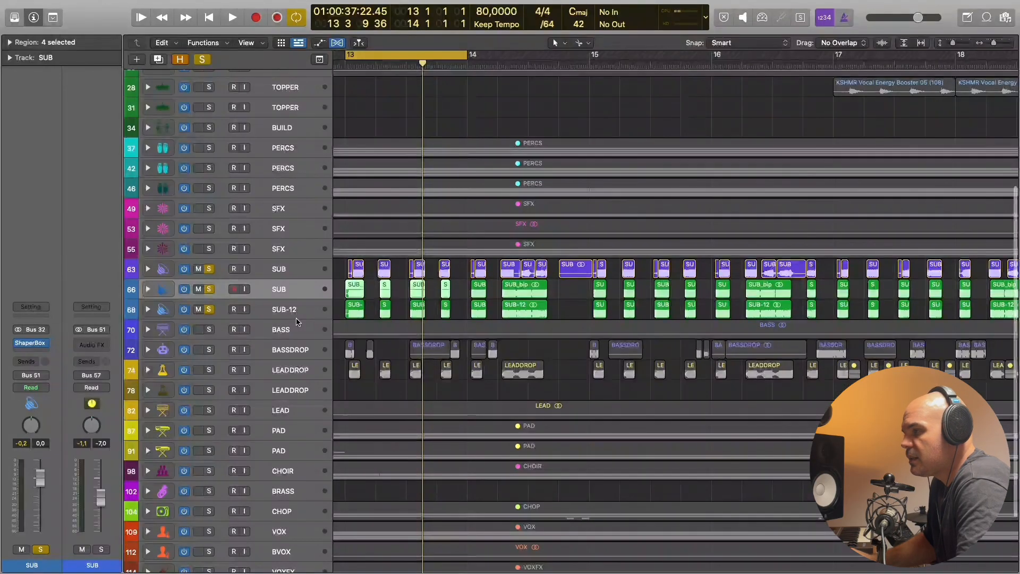
pyautogui.click(218, 337)
pyautogui.keyDown('alt'); pyautogui.click(210, 330); pyautogui.keyUp('alt')
# Turn off cycle mode and audition the soloed BASS track from bar 3.
pyautogui.press('super+Left')
pyautogui.press('super+Left')
pyautogui.press('super+Left')
pyautogui.scroll(-4, 473, 290)
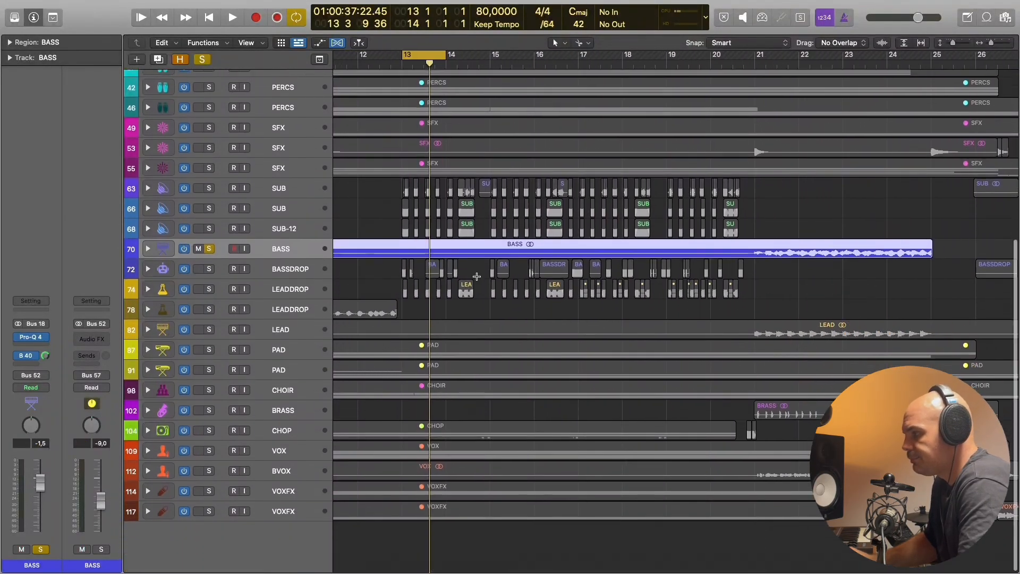
pyautogui.press('super+Left')
pyautogui.click(426, 55)
pyautogui.hscroll(-5, 442, 87)
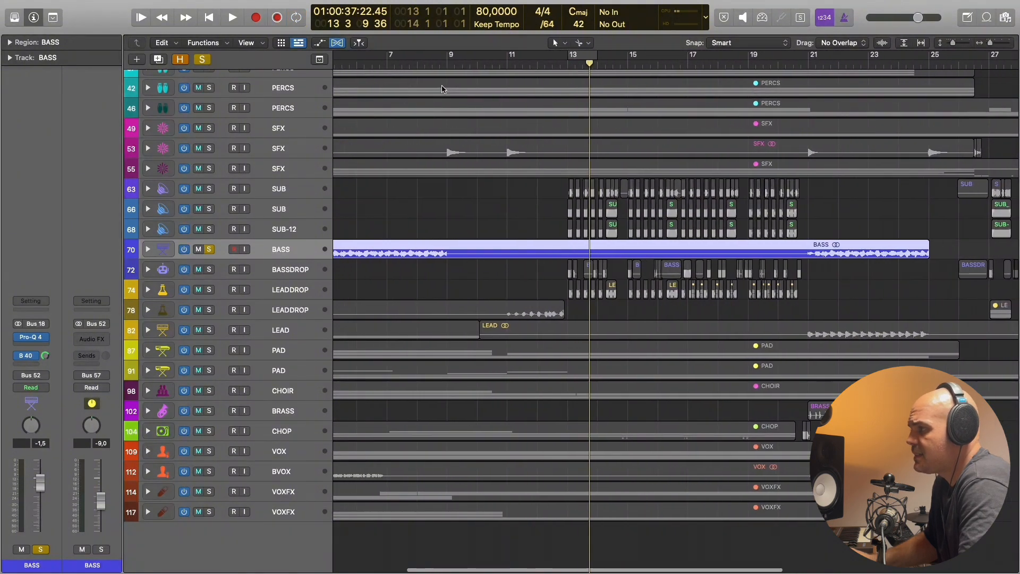
pyautogui.click(354, 65)
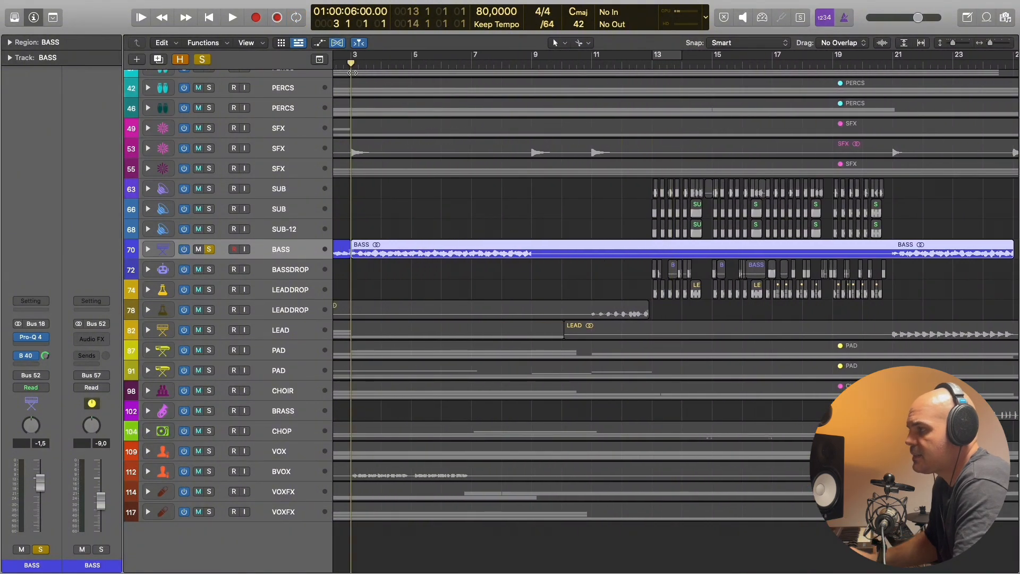
pyautogui.press('space')
pyautogui.hscroll(-3, 372, 51)
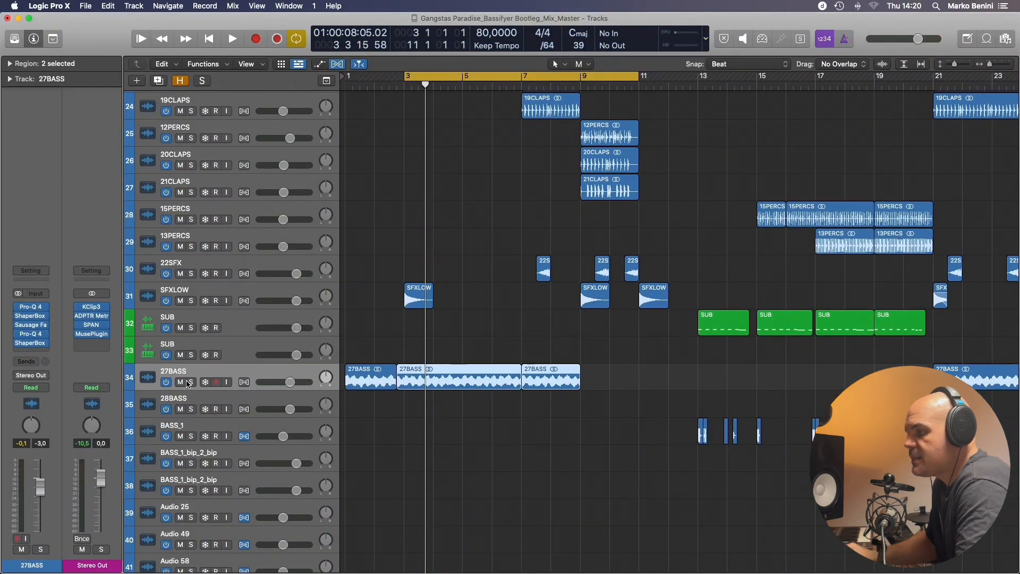
# In the Gangstas Paradise_Bassifyer Bootleg_Mix_Master project, move the solo from track 27BASS to SFXLOW and audition it.
pyautogui.click(190, 382)
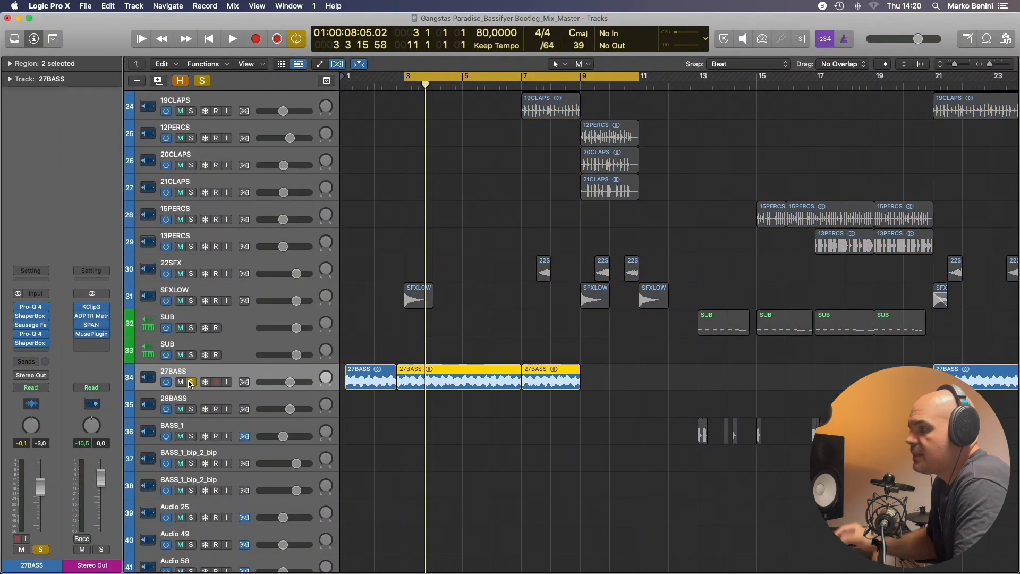
pyautogui.click(192, 302)
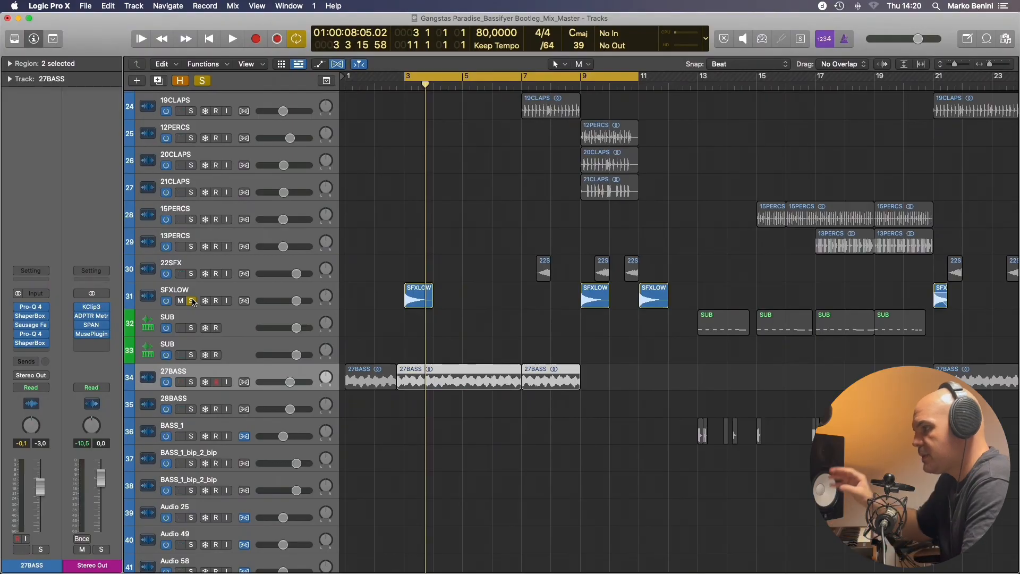
pyautogui.click(196, 296)
pyautogui.press('space')
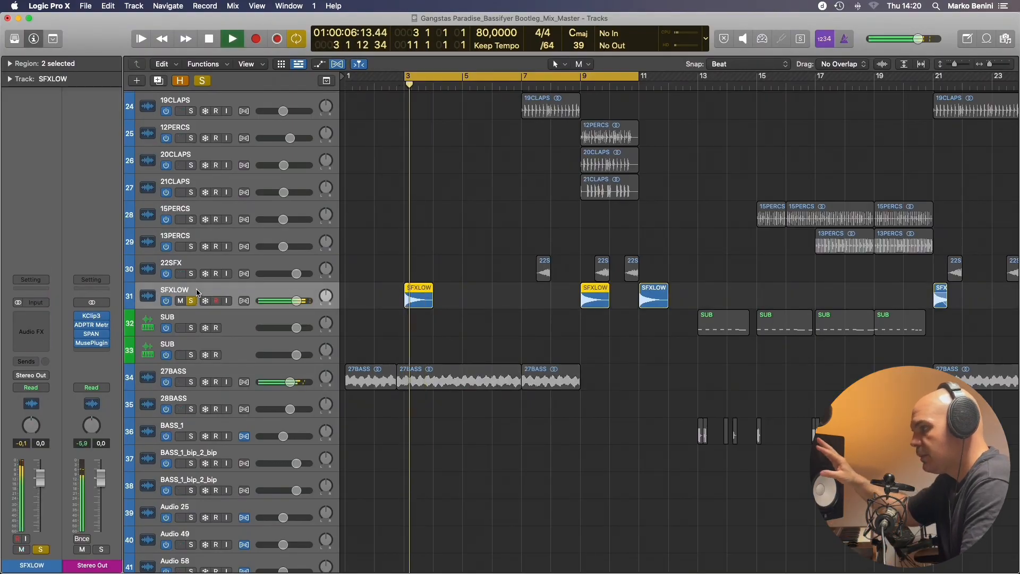
pyautogui.press('space')
# Solo only track 27BASS and open its first ShaperBox plug-in to view the Drive settings.
pyautogui.click(192, 383)
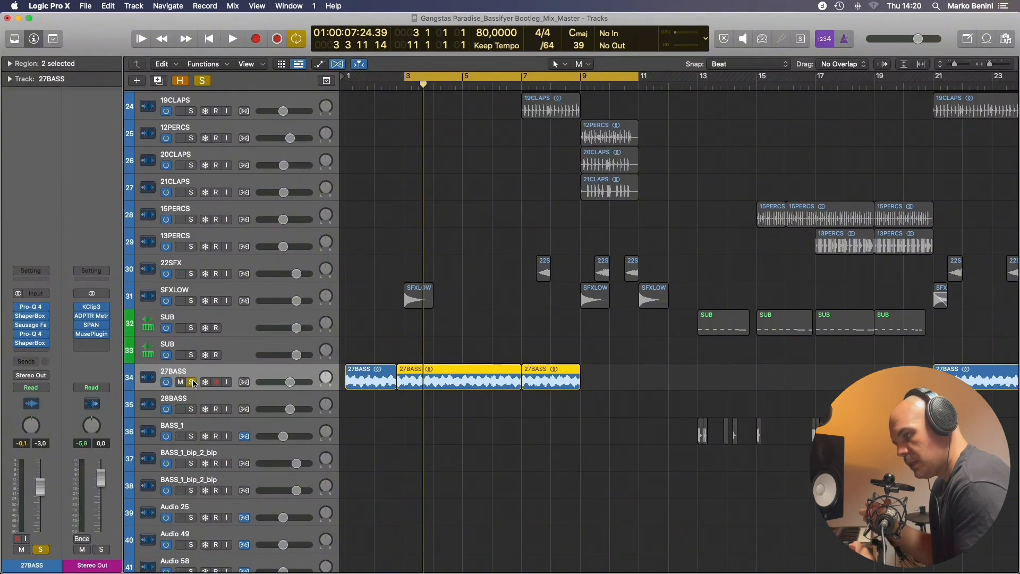
pyautogui.click(22, 314)
pyautogui.click(407, 206)
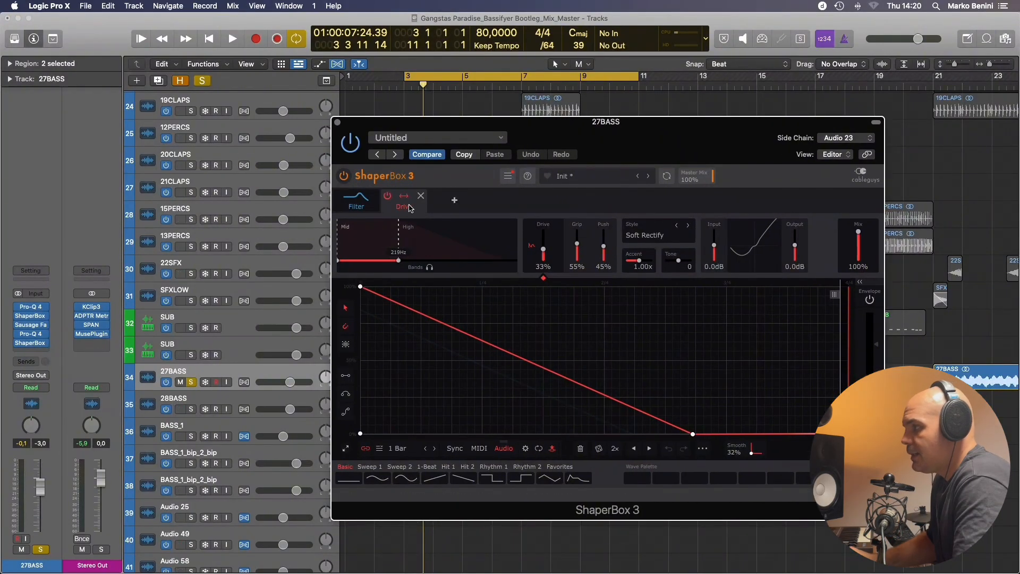
pyautogui.moveTo(436, 125); pyautogui.dragTo(548, 101)
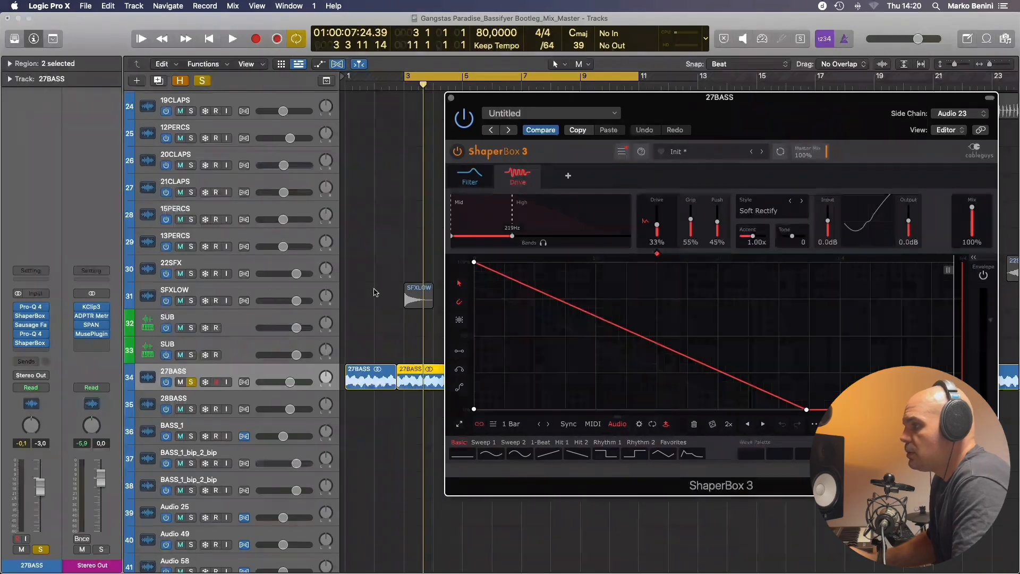
# Solo SFXLOW alongside 27BASS and audition both while examining the Drive envelope in ShaperBox.
pyautogui.click(191, 301)
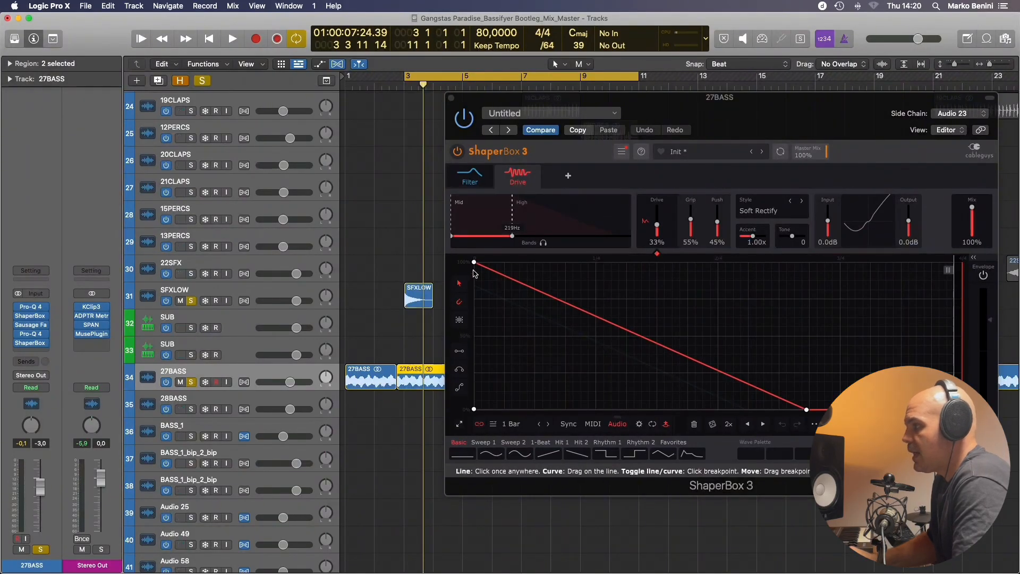
pyautogui.click(485, 214)
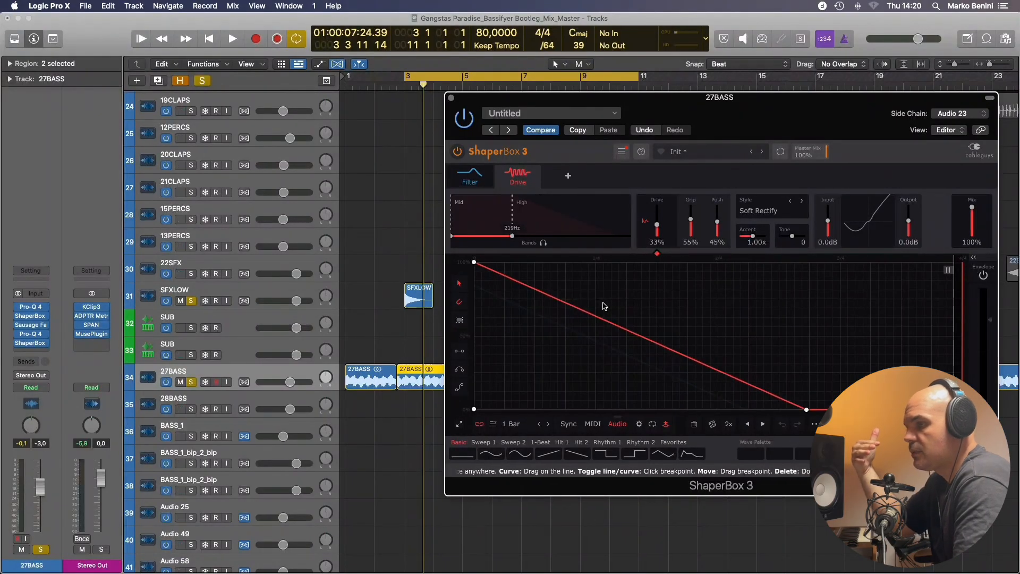
pyautogui.press('space')
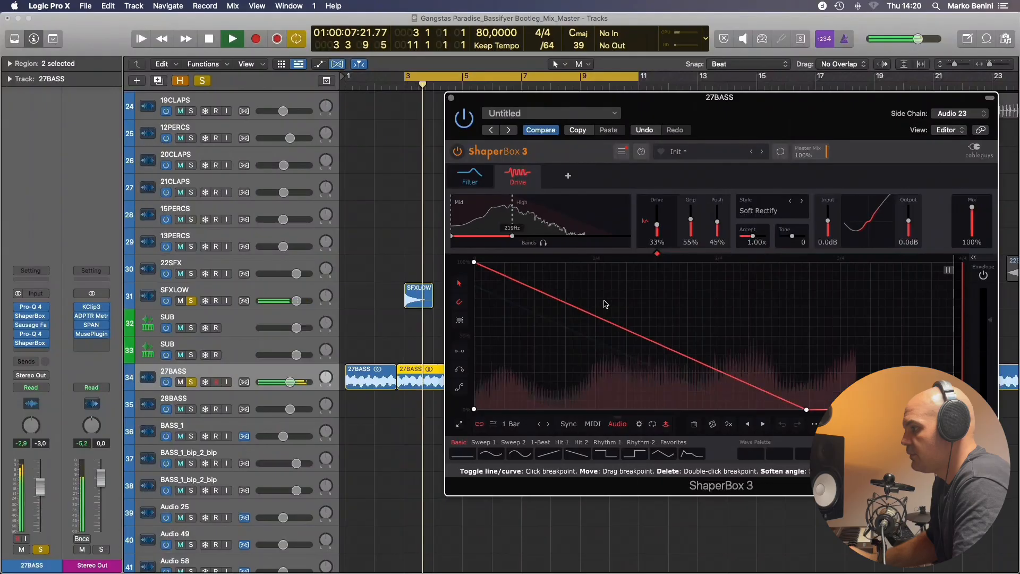
pyautogui.press('space')
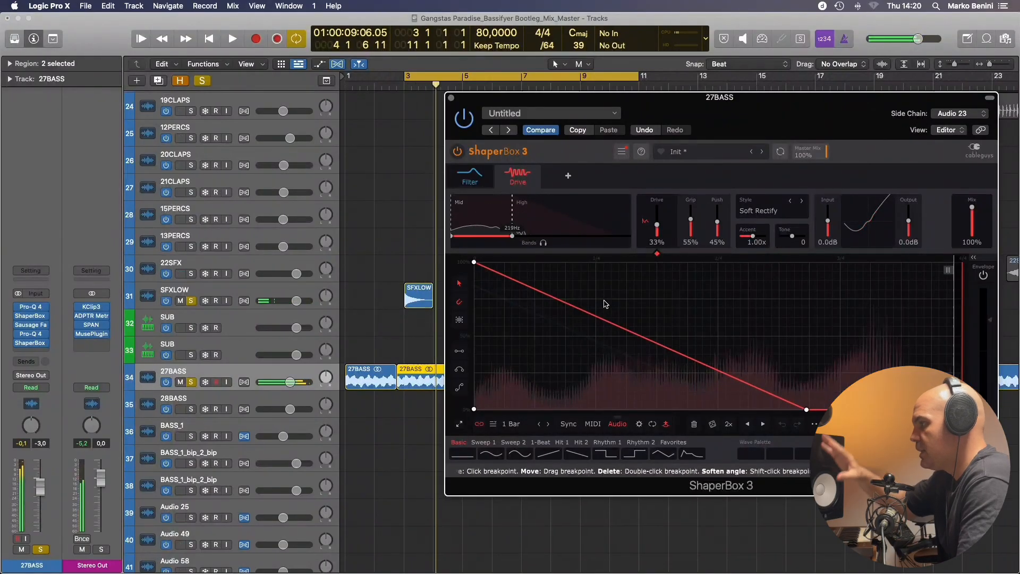
pyautogui.press('space')
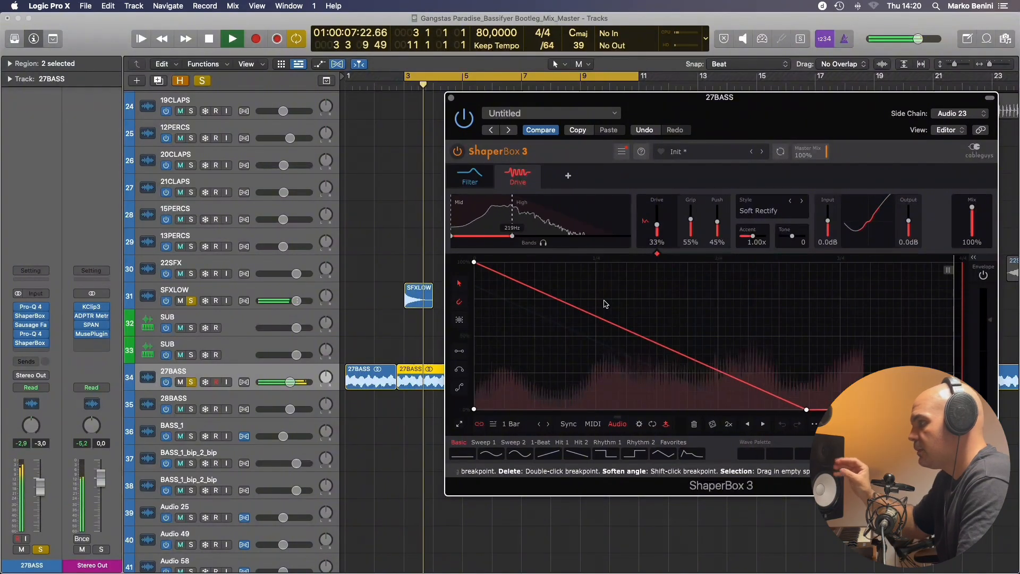
pyautogui.press('space')
# Show the Filter settings in ShaperBox on 27BASS and examine the filter envelope during playback.
pyautogui.click(471, 180)
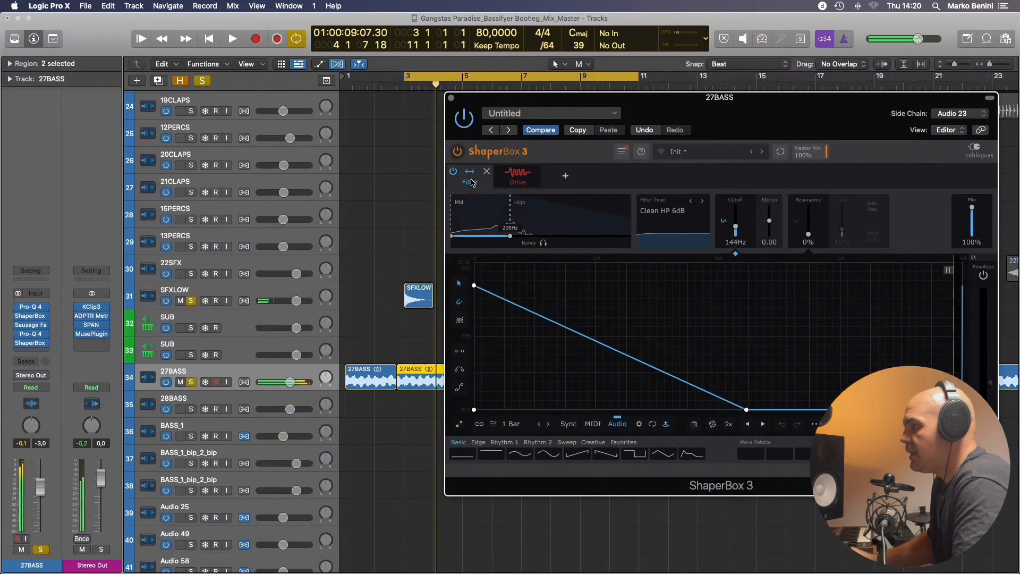
pyautogui.press('space')
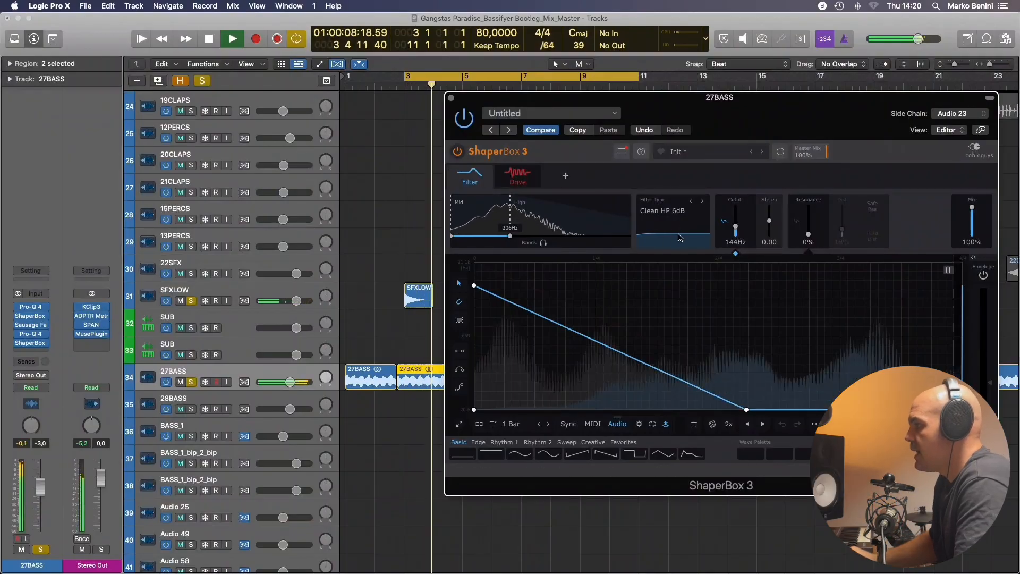
pyautogui.press('space')
pyautogui.press('space')
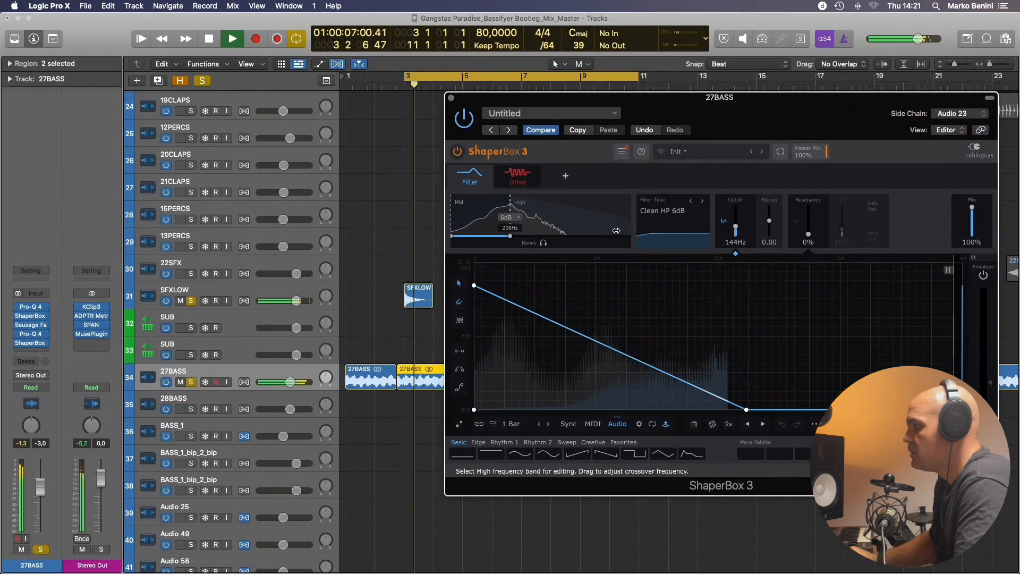
# Stop playback, show the Drive settings in ShaperBox on 27BASS, and close the plug-in window.
pyautogui.press('space')
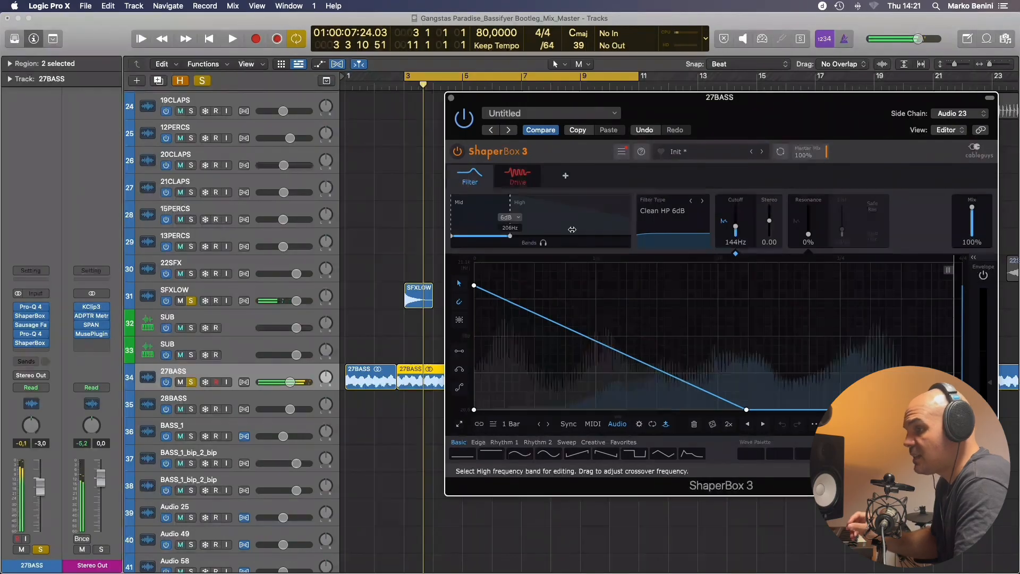
pyautogui.click(524, 172)
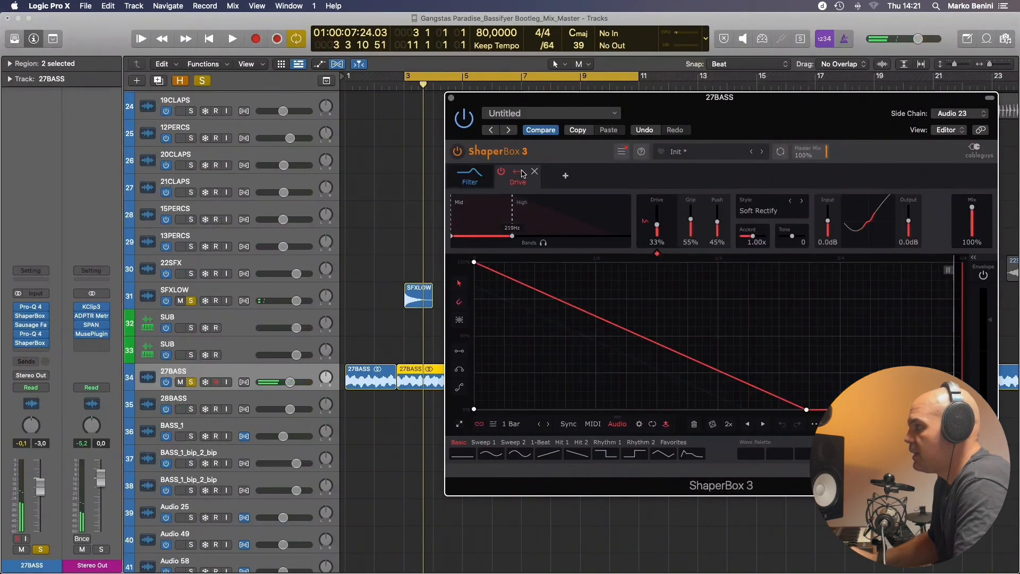
pyautogui.click(452, 98)
pyautogui.press('z')
pyautogui.scroll(-1, 578, 430)
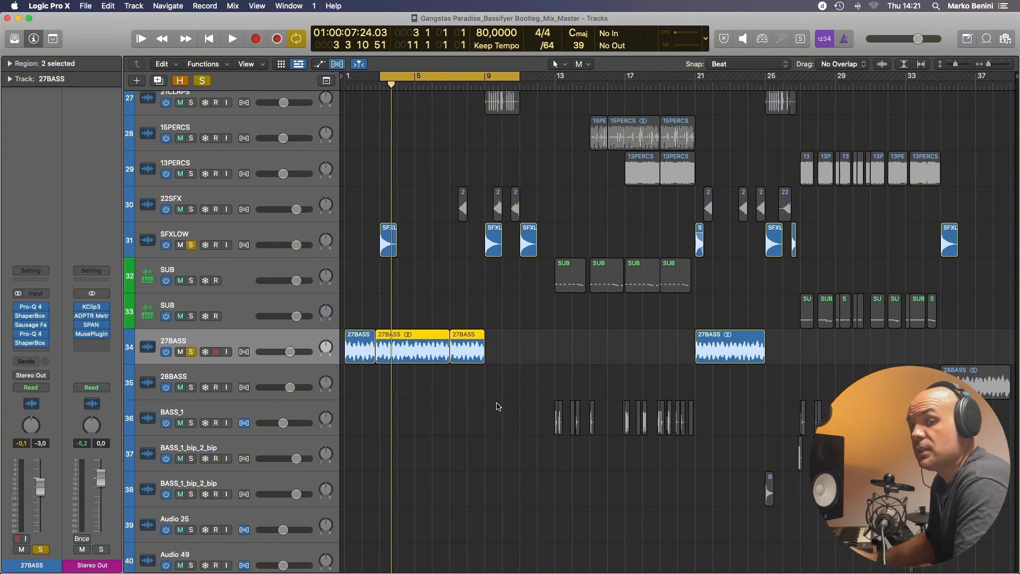
pyautogui.click(504, 387)
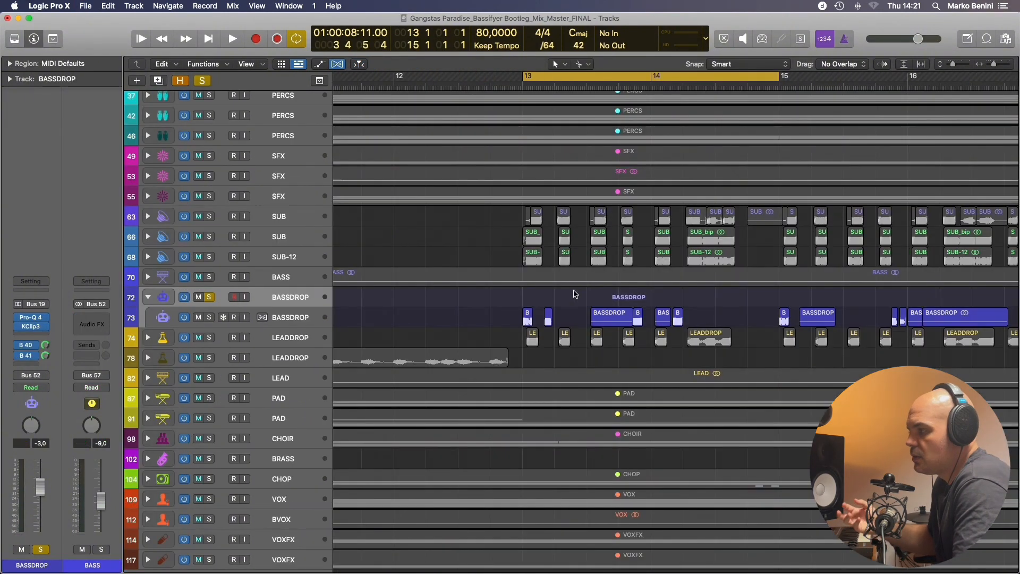
# In the Gangstas Paradise_Bassifyer Bootleg_Mix_Master_FINAL project, select track 73 BASSDROP and audition its soloed regions from bar 13.
pyautogui.click(288, 323)
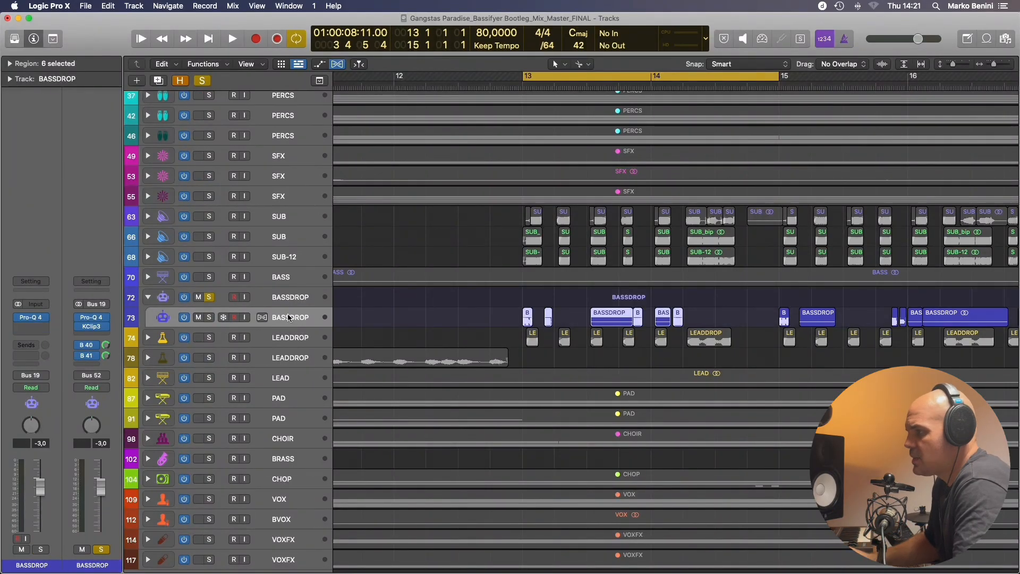
pyautogui.press('space')
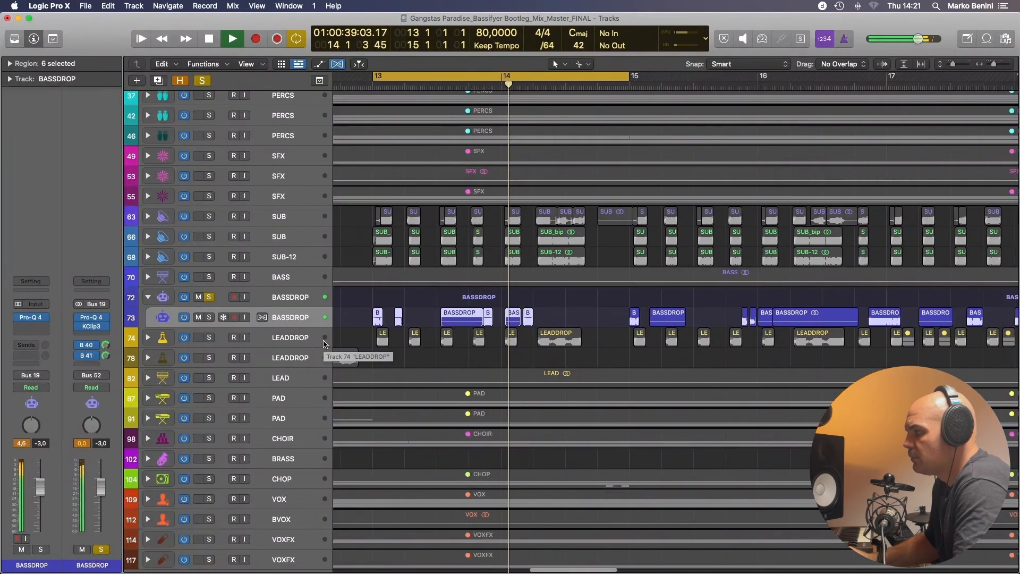
pyautogui.press('space')
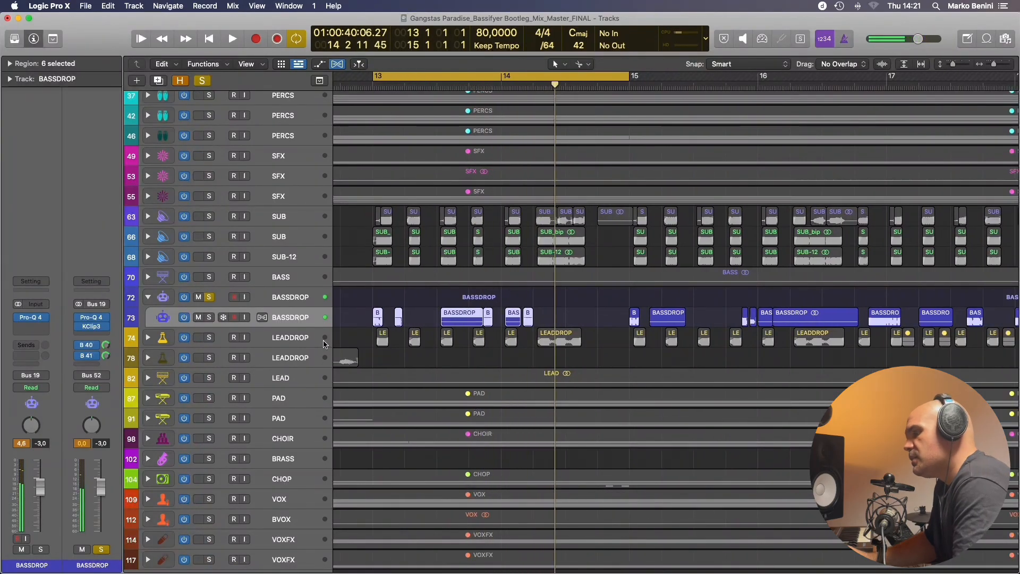
pyautogui.press('super+Right')
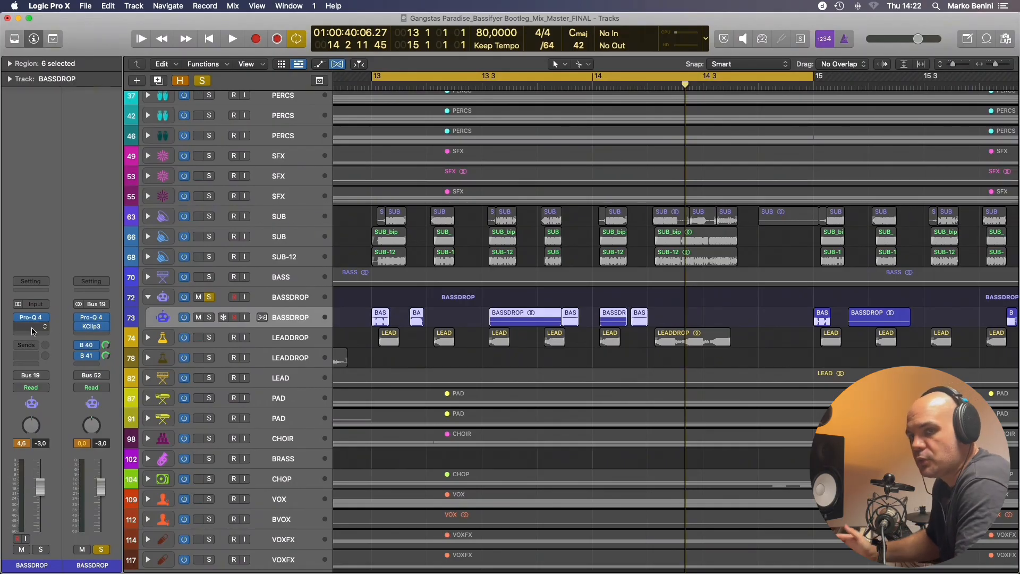
pyautogui.press('space')
pyautogui.hscroll(1, 382, 381)
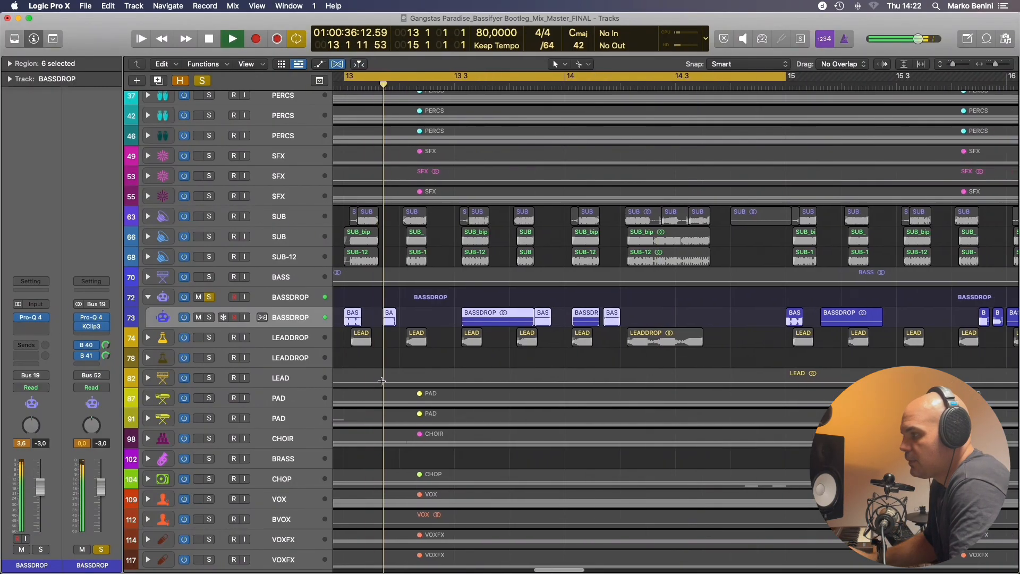
pyautogui.hscroll(4, 382, 381)
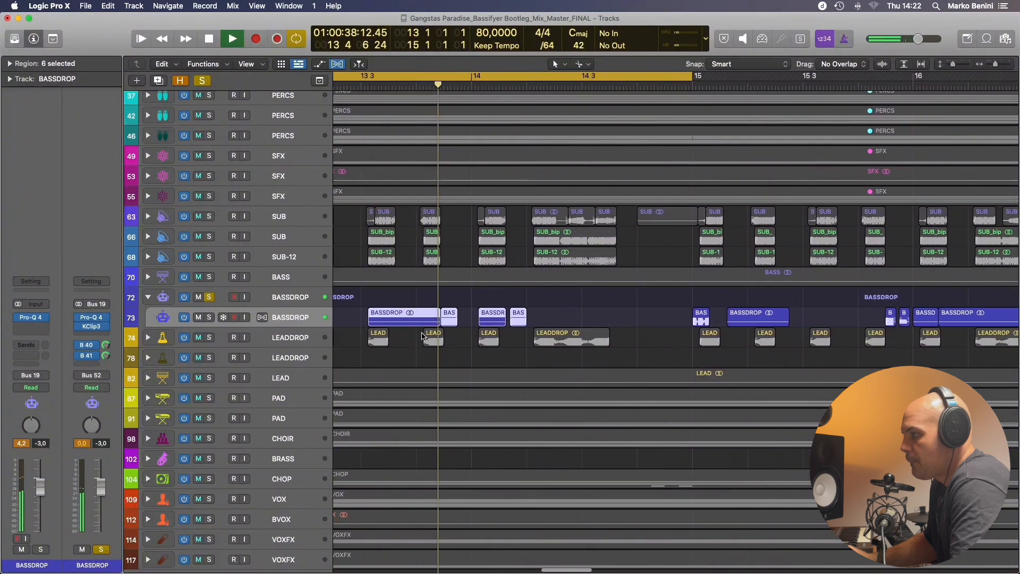
pyautogui.hscroll(1, 425, 336)
pyautogui.hscroll(5, 425, 337)
pyautogui.press('space')
# Move the playhead to bar 17 and audition the soloed BASSDROP from there.
pyautogui.press('super+Left')
pyautogui.press('super+Left')
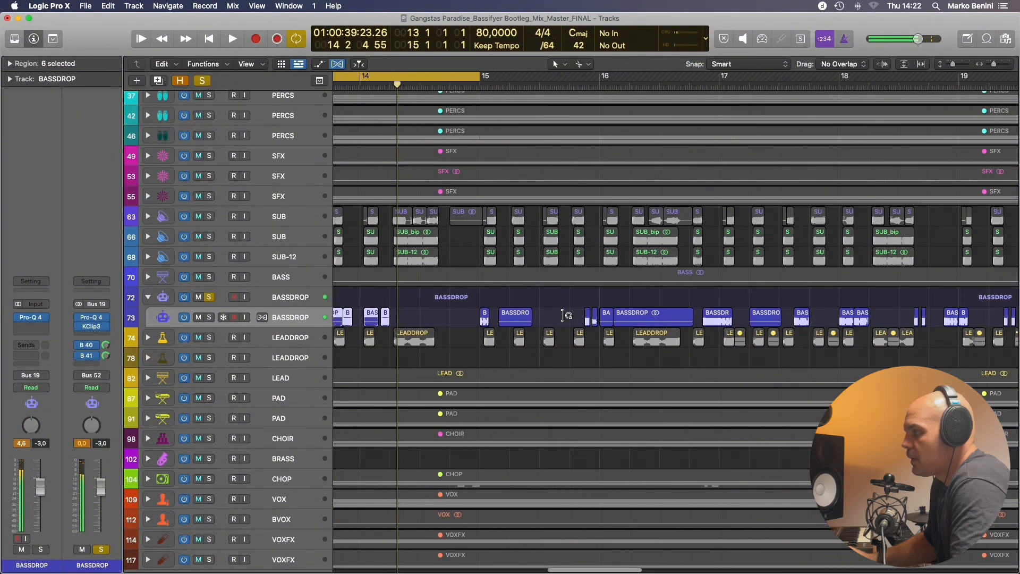
pyautogui.press('super+Left')
pyautogui.press('super+Left')
pyautogui.click(522, 84)
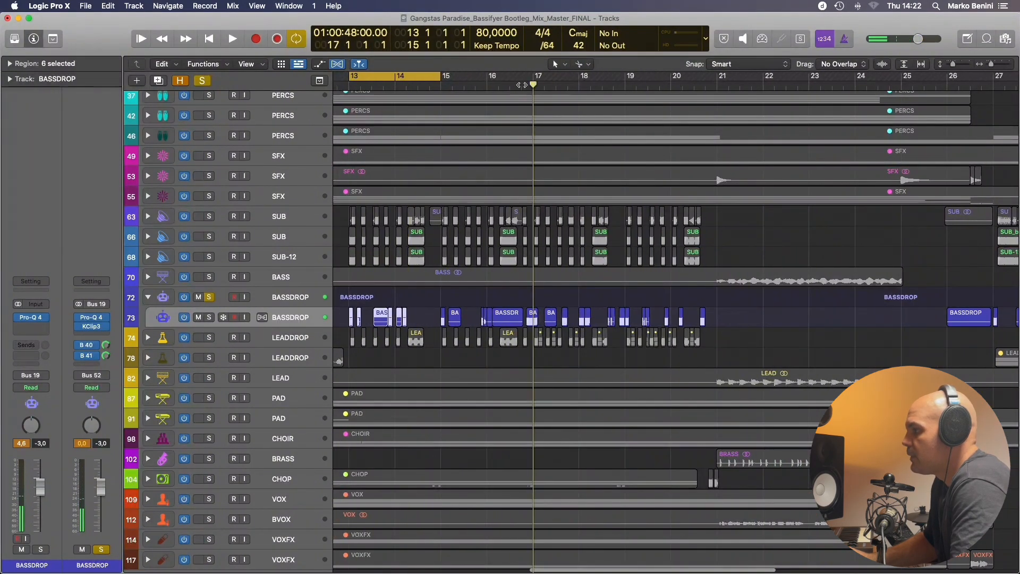
pyautogui.press('space')
pyautogui.hscroll(1, 584, 129)
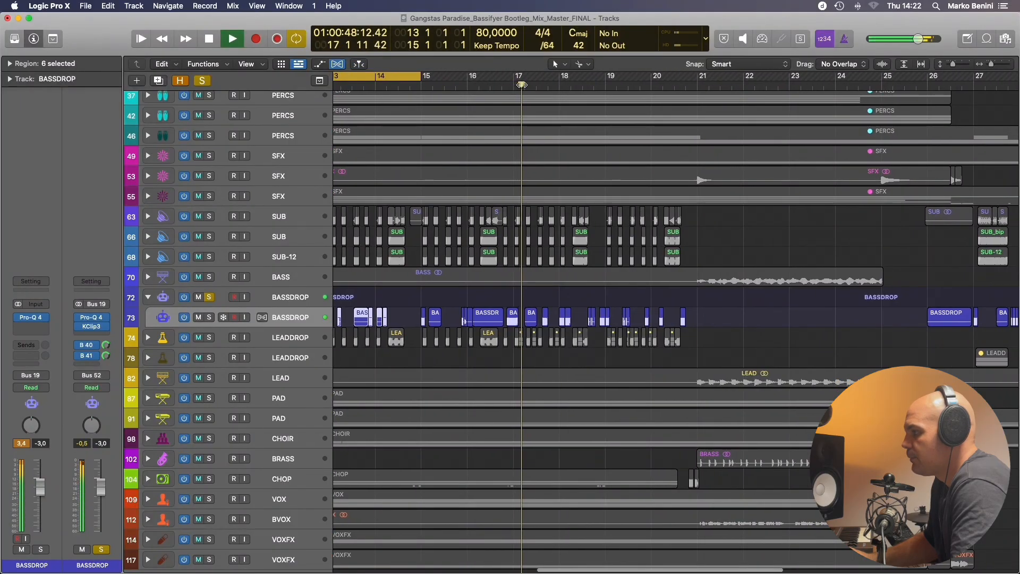
pyautogui.press('space')
# Set the cycle range to start at bar 27 and end in the third beat of bar 30.
pyautogui.hscroll(10, 584, 129)
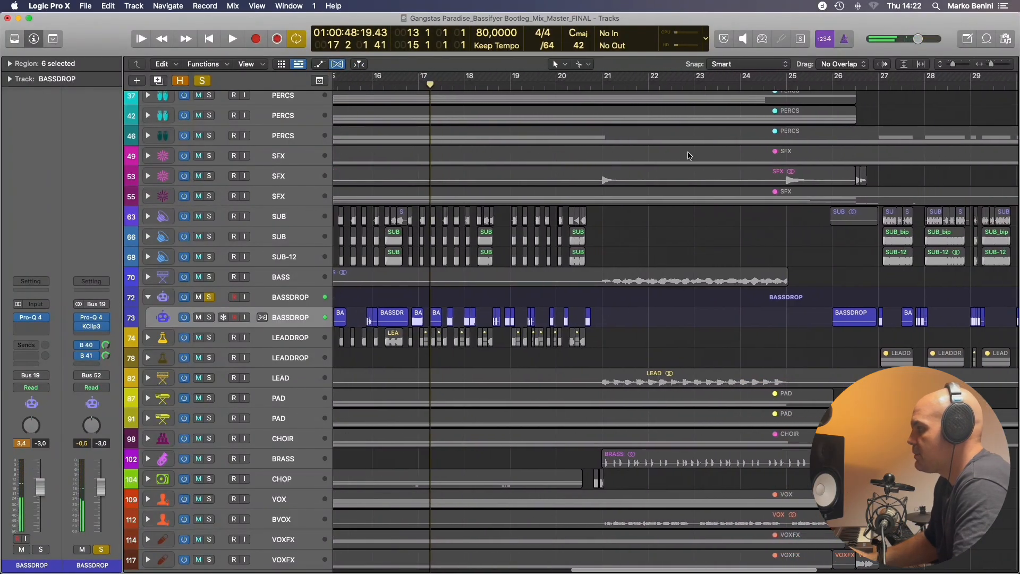
pyautogui.moveTo(625, 77); pyautogui.dragTo(790, 96)
pyautogui.hscroll(3, 605, 190)
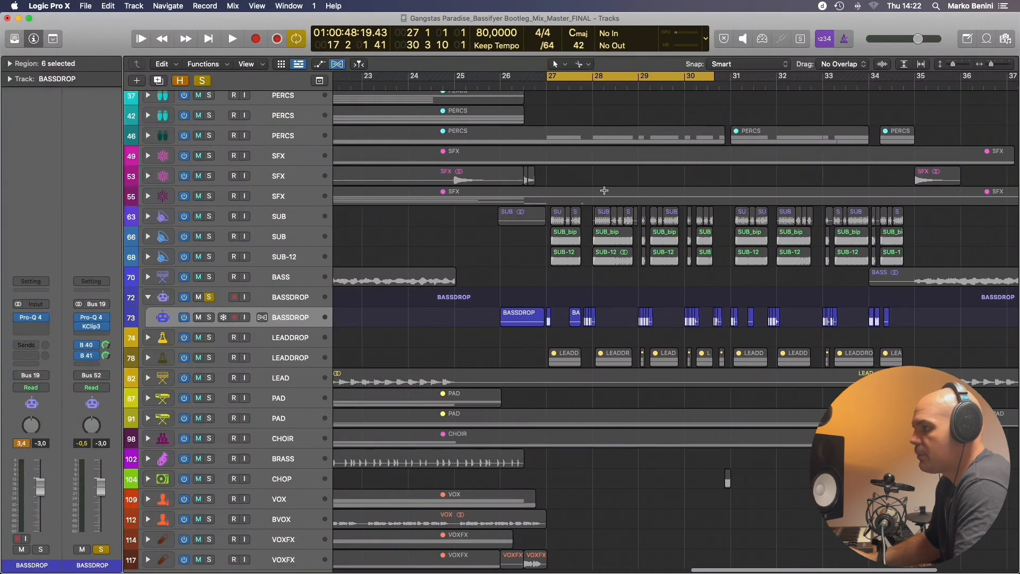
# Select track 63 SUB, solo only that track, and audition it from bar 27.
pyautogui.click(287, 220)
pyautogui.keyDown('alt'); pyautogui.click(210, 217); pyautogui.keyUp('alt')
pyautogui.scroll(10, 489, 235)
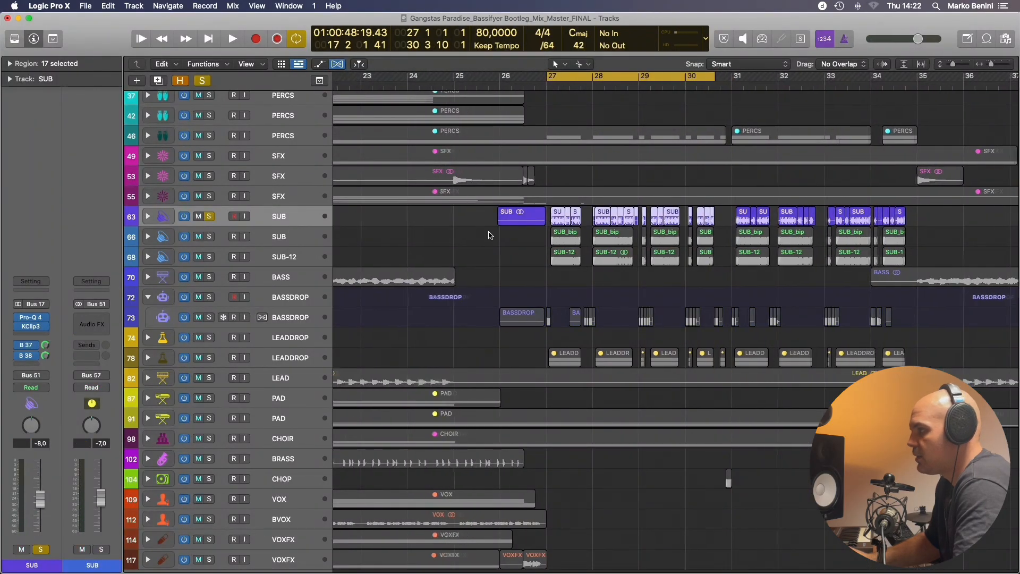
pyautogui.scroll(3, 488, 236)
pyautogui.press('space')
pyautogui.hscroll(2, 490, 235)
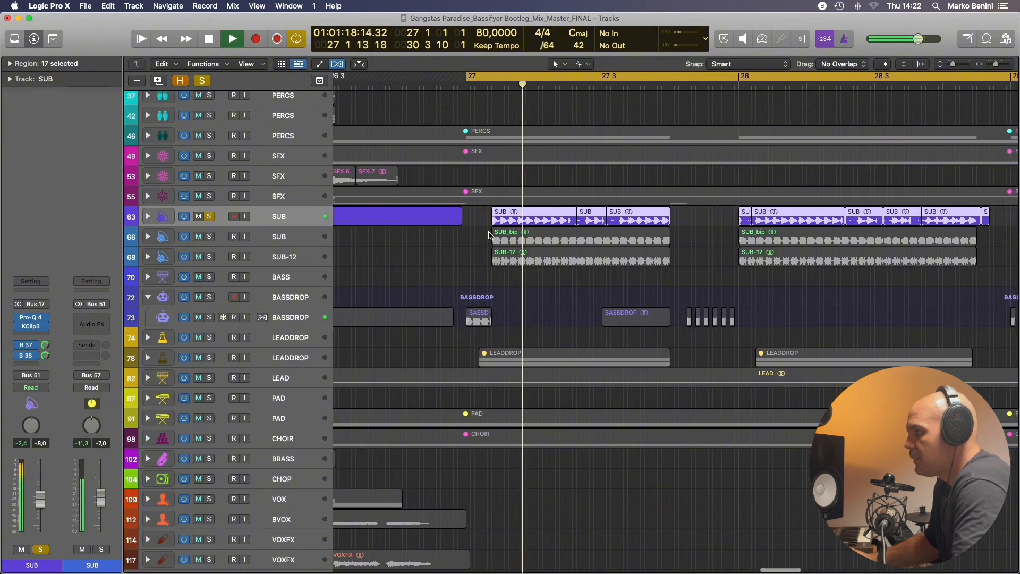
pyautogui.press('space')
# Solo and audition track 66 SUB, repeat with track 68 SUB-12, and clear the solo.
pyautogui.keyDown('alt'); pyautogui.click(209, 236); pyautogui.keyUp('alt')
pyautogui.press('space')
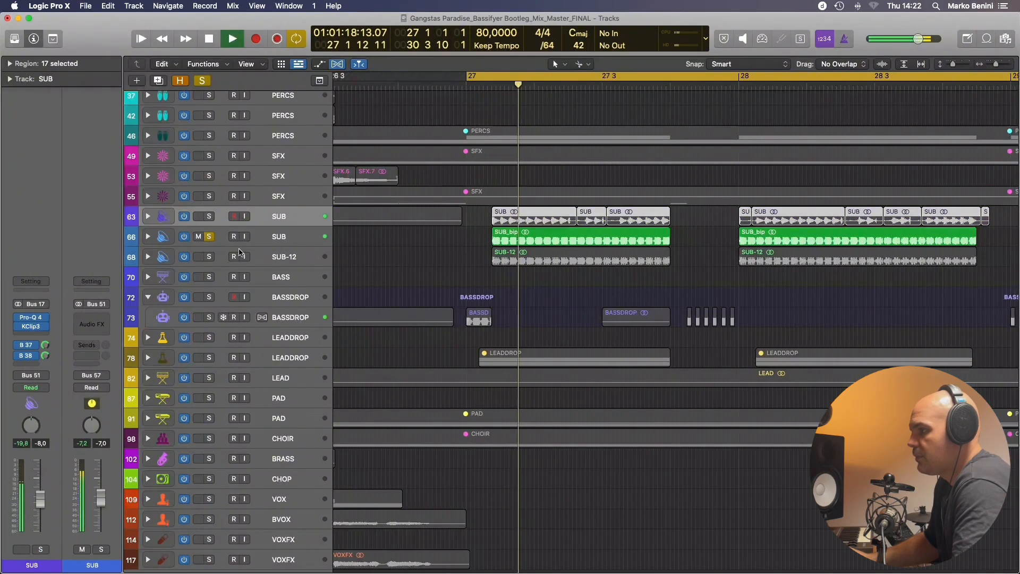
pyautogui.click(209, 257)
pyautogui.press('space')
pyautogui.press('space')
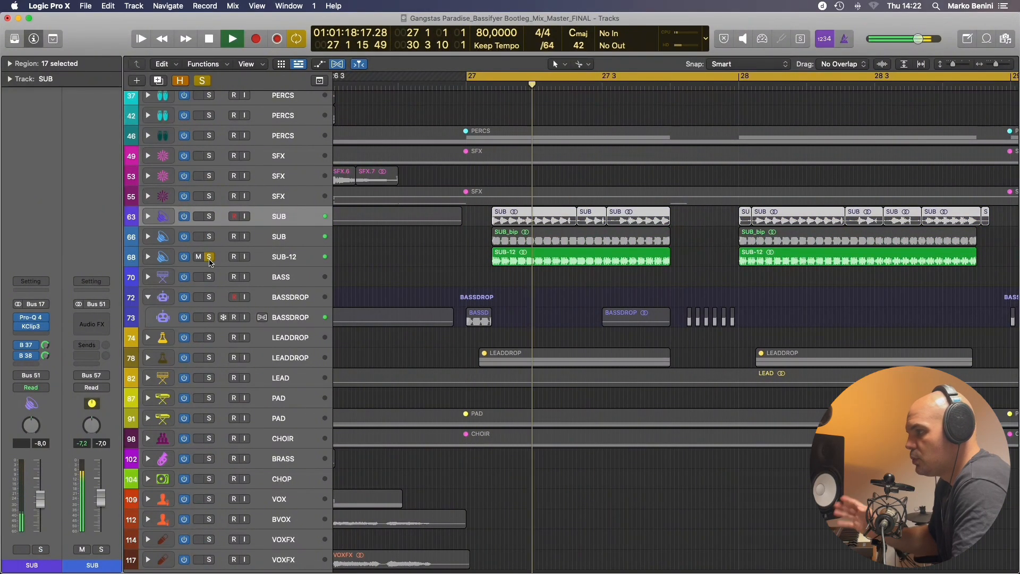
pyautogui.press('space')
pyautogui.click(210, 258)
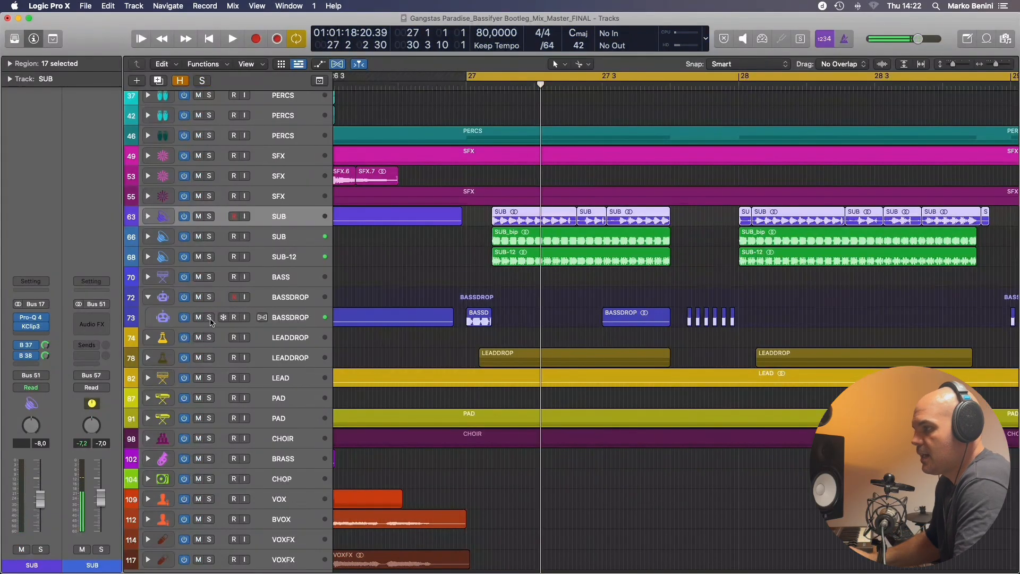
# Solo track 72 BASSDROP and audition it from bar 27 into bar 29.
pyautogui.click(209, 297)
pyautogui.press('space')
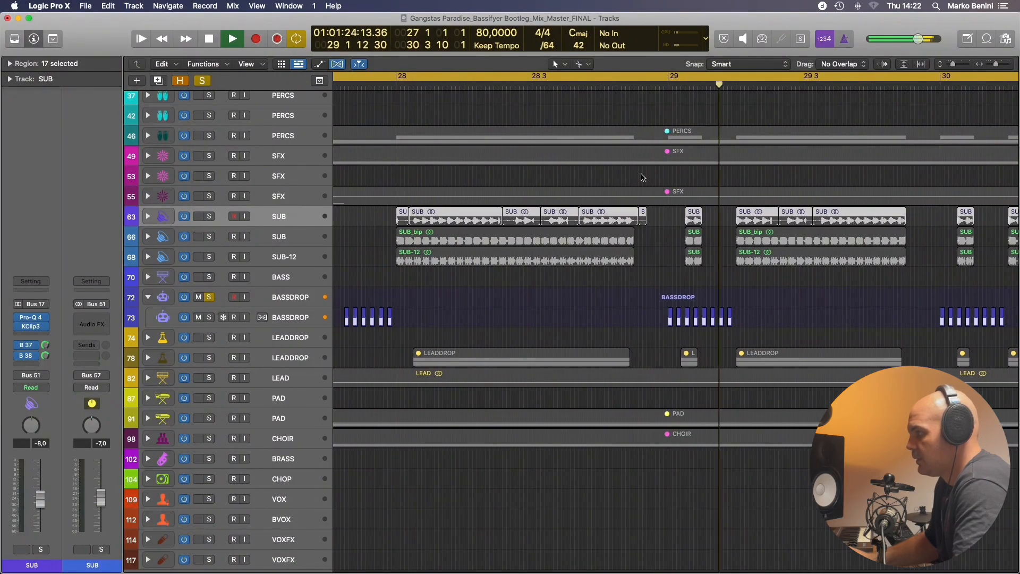
pyautogui.press('space')
# Select the eight short BASSDROP regions at bar 29 on track 73 and lengthen each until it meets the next.
pyautogui.click(547, 324)
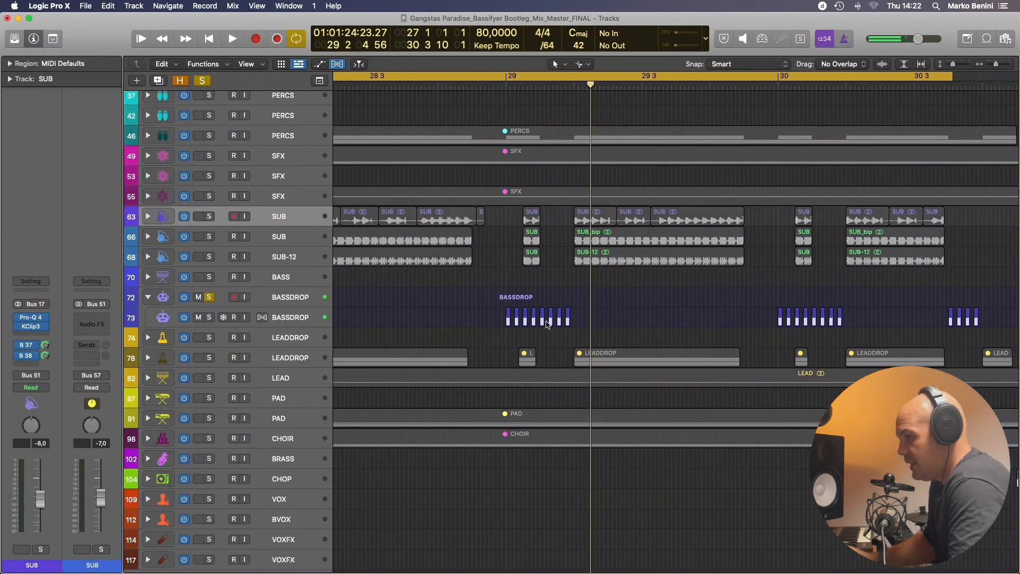
pyautogui.moveTo(601, 325); pyautogui.dragTo(567, 321)
pyautogui.press('super+Right')
pyautogui.press('super+Right')
pyautogui.press('super+Right')
pyautogui.press('super+Right')
pyautogui.press('super+Right')
pyautogui.press('super+Right')
pyautogui.press('super+Right')
pyautogui.press('super+Left')
pyautogui.press('super+Left')
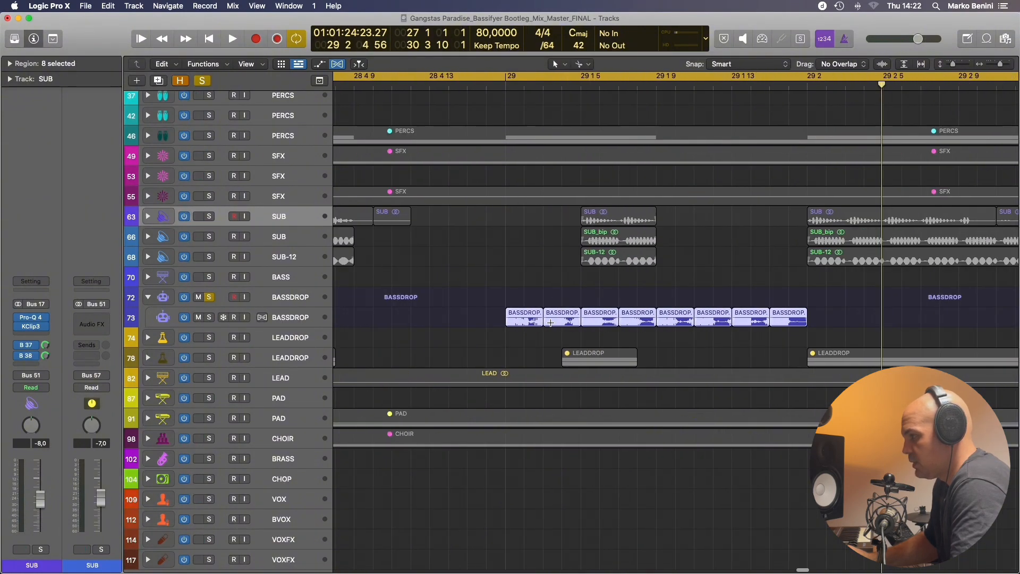
pyautogui.press('super+Left')
pyautogui.press('super+Right')
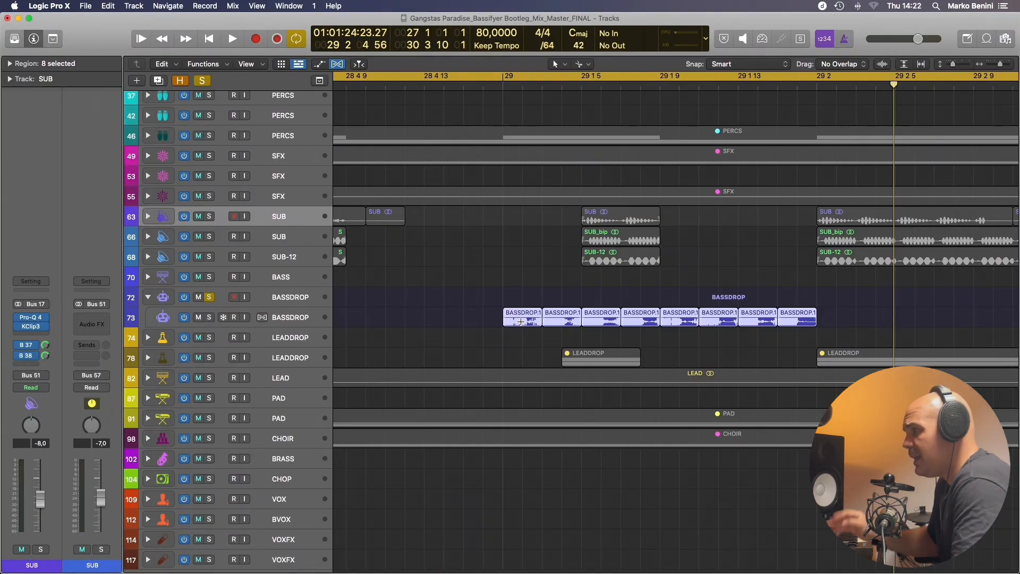
# Set the cycle range from 29 1 to 29 2 and audition the lengthened BASSDROP regions.
pyautogui.moveTo(505, 76); pyautogui.dragTo(800, 156)
pyautogui.press('space')
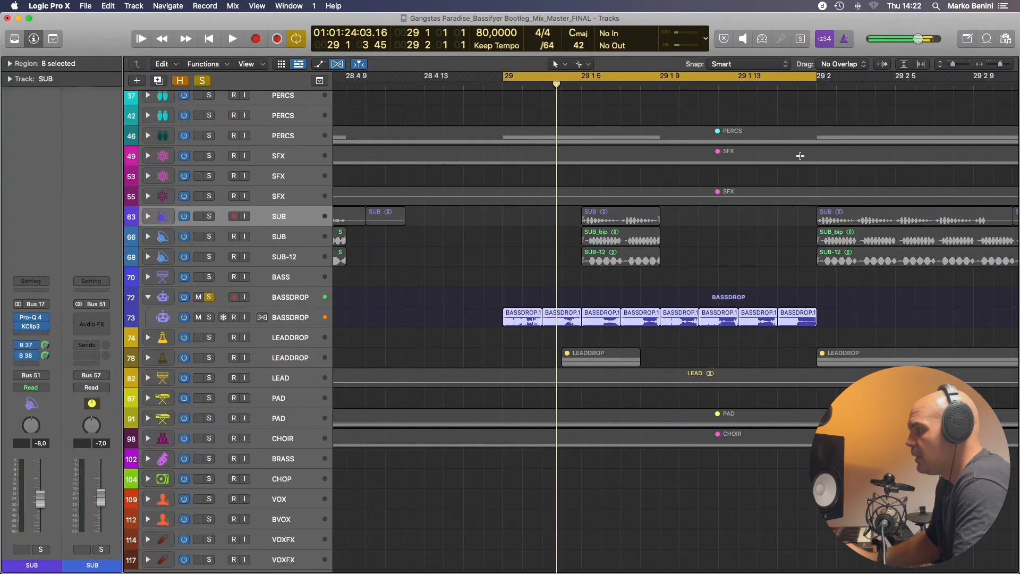
# Undo the lengthening of the eight BASSDROP regions and audition their shortened versions in the cycle range.
pyautogui.press('super+z')
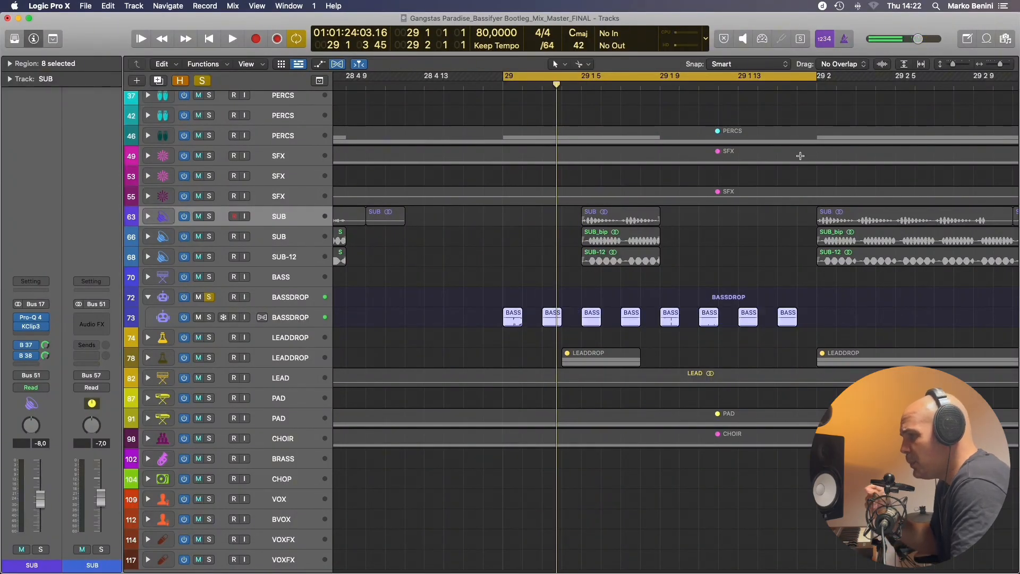
pyautogui.press('space')
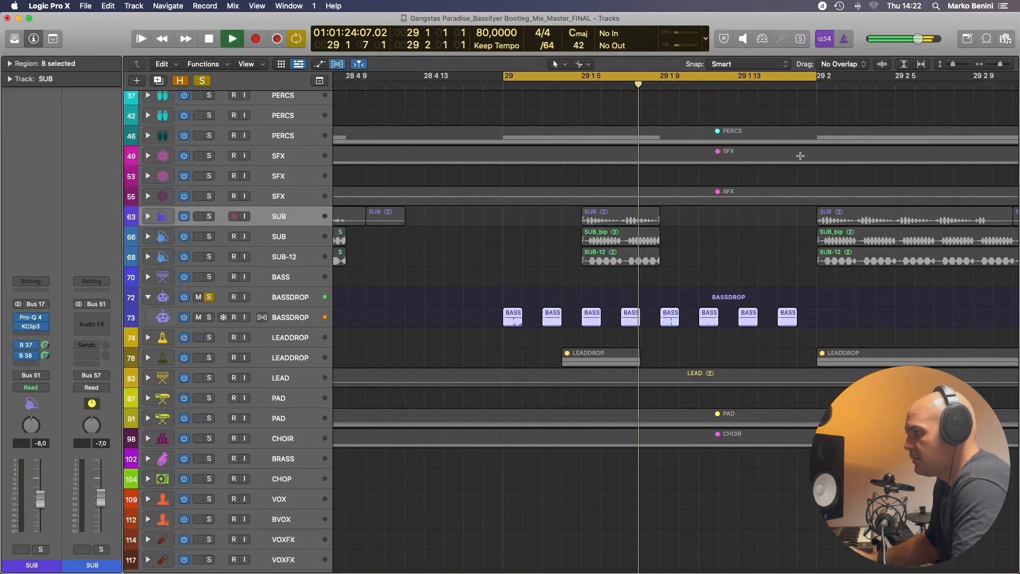
pyautogui.press('space')
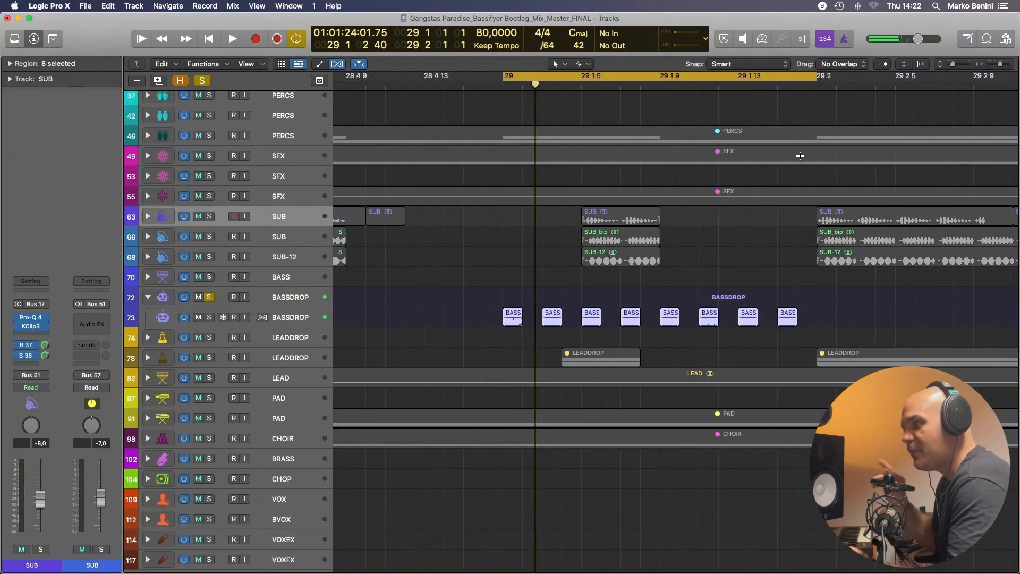
# Try adding the stereo MeldaProduction MFreqShifter to BASSDROP track 73 after its Pro-Q 4.
pyautogui.press('super+Left')
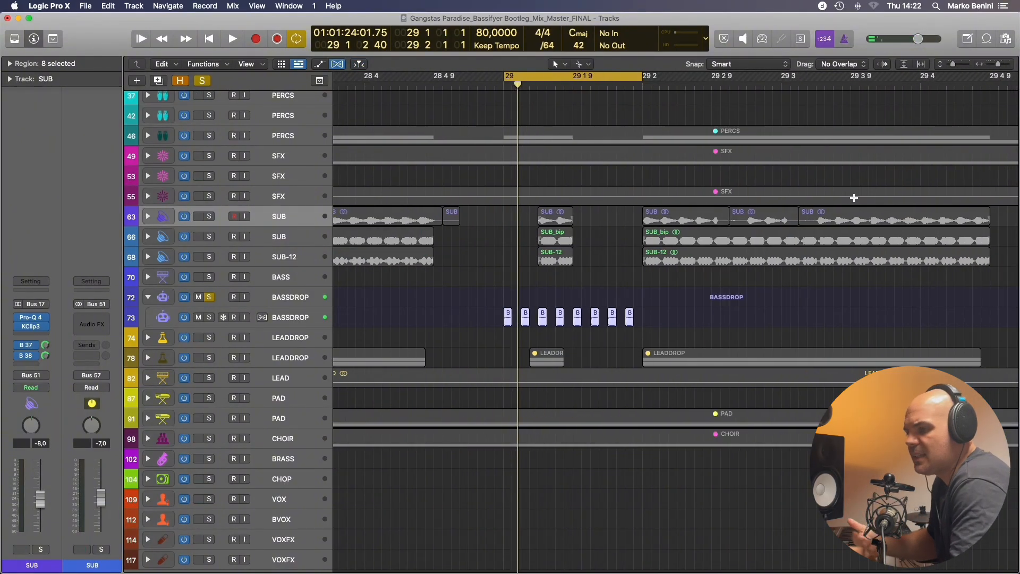
pyautogui.click(304, 320)
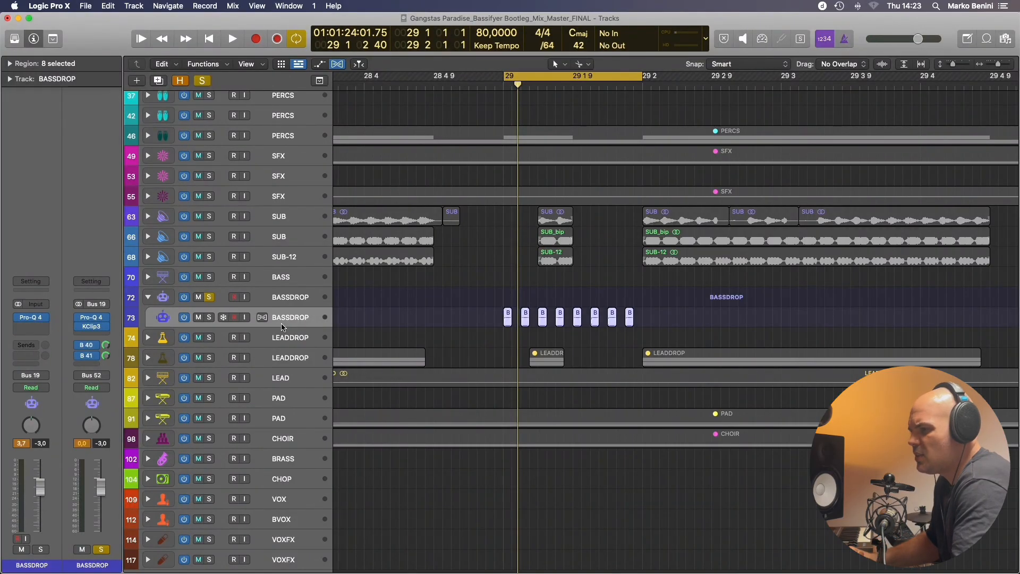
pyautogui.click(32, 315)
pyautogui.moveTo(57, 355)
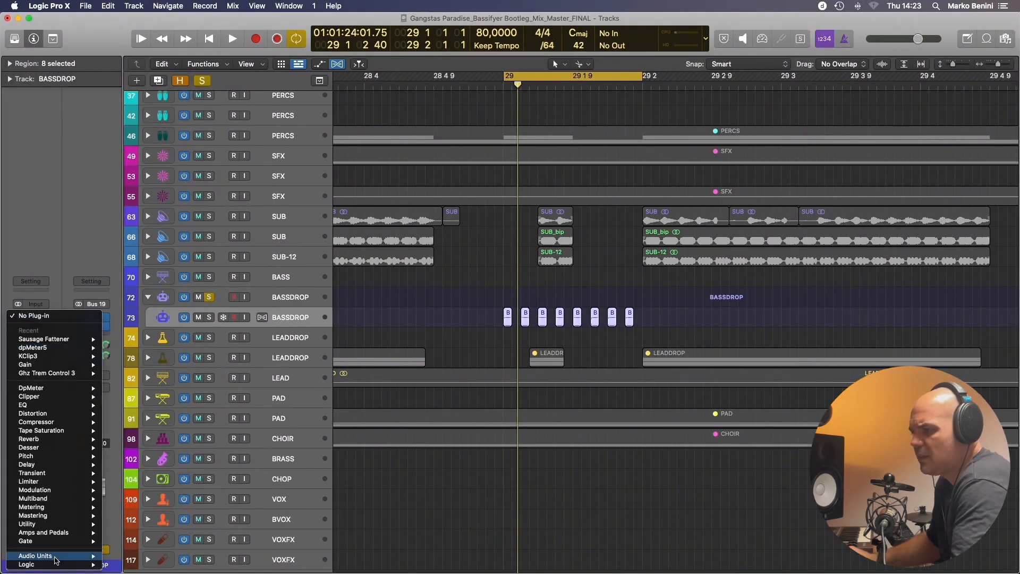
pyautogui.moveTo(63, 557)
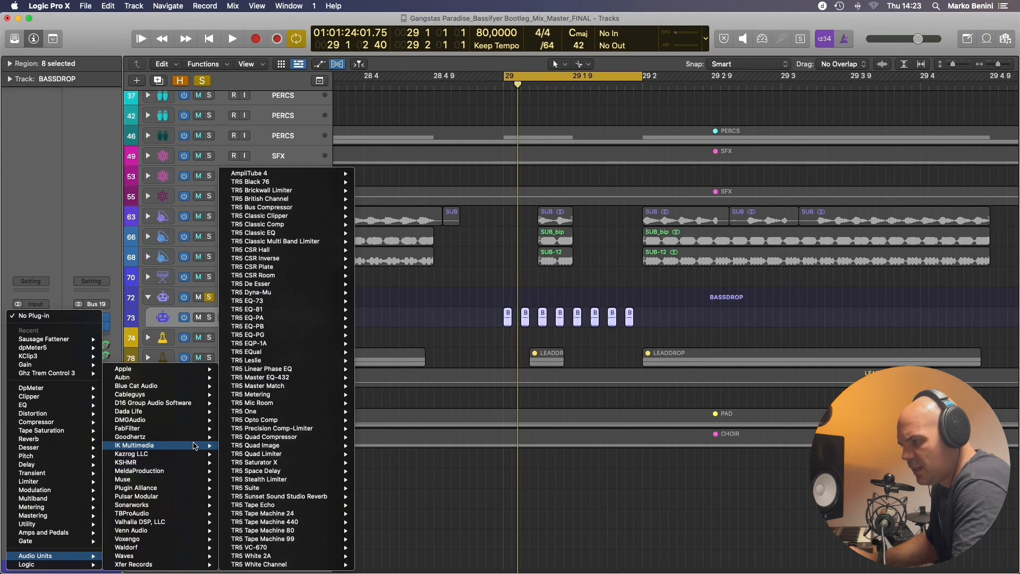
pyautogui.moveTo(185, 472)
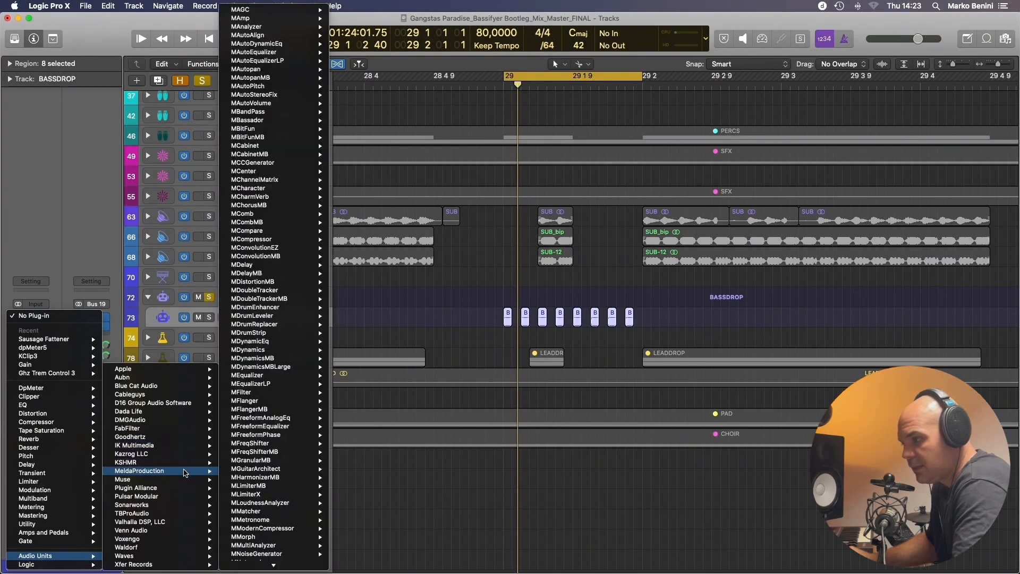
pyautogui.moveTo(291, 398)
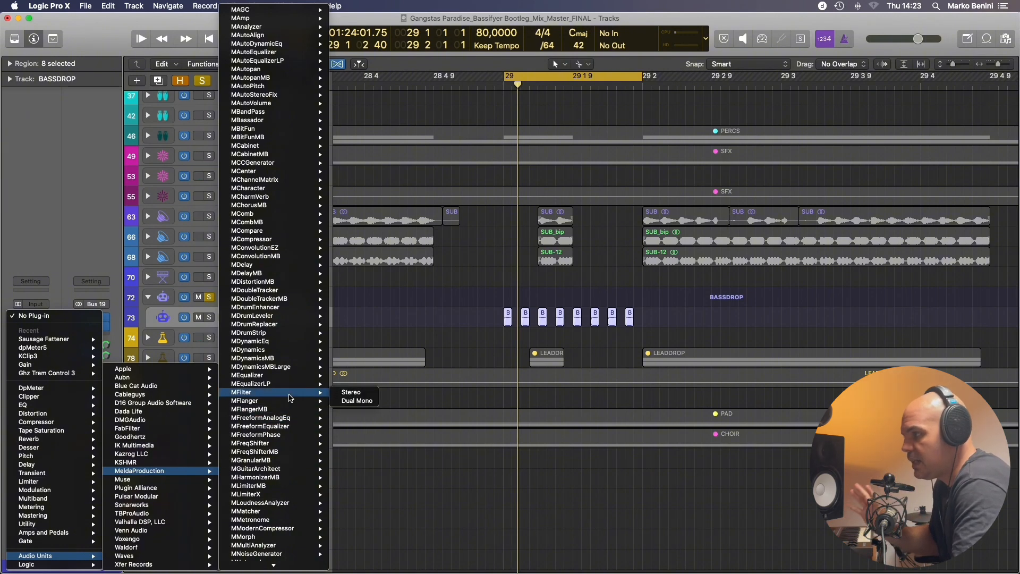
pyautogui.moveTo(293, 445)
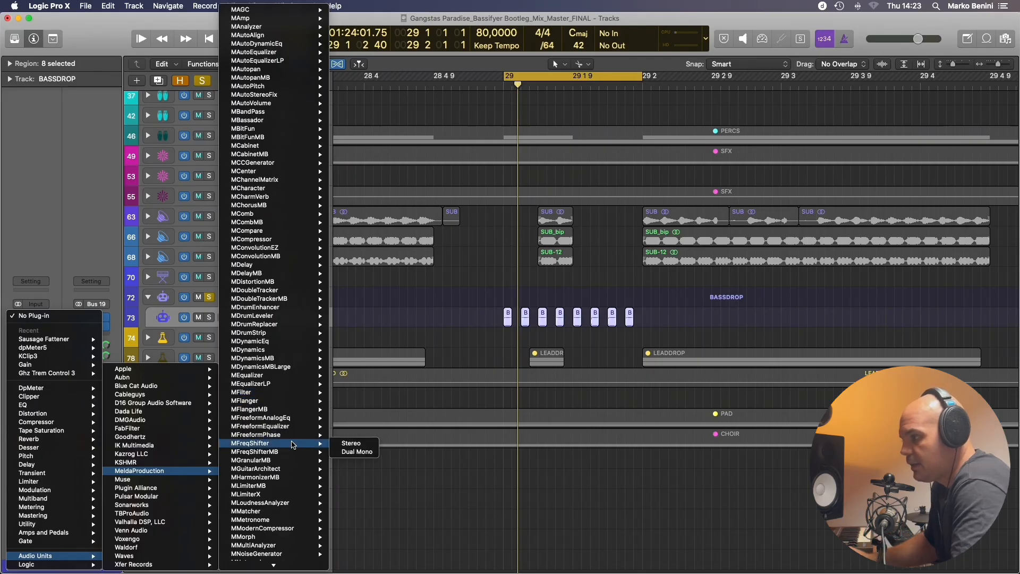
pyautogui.click(351, 444)
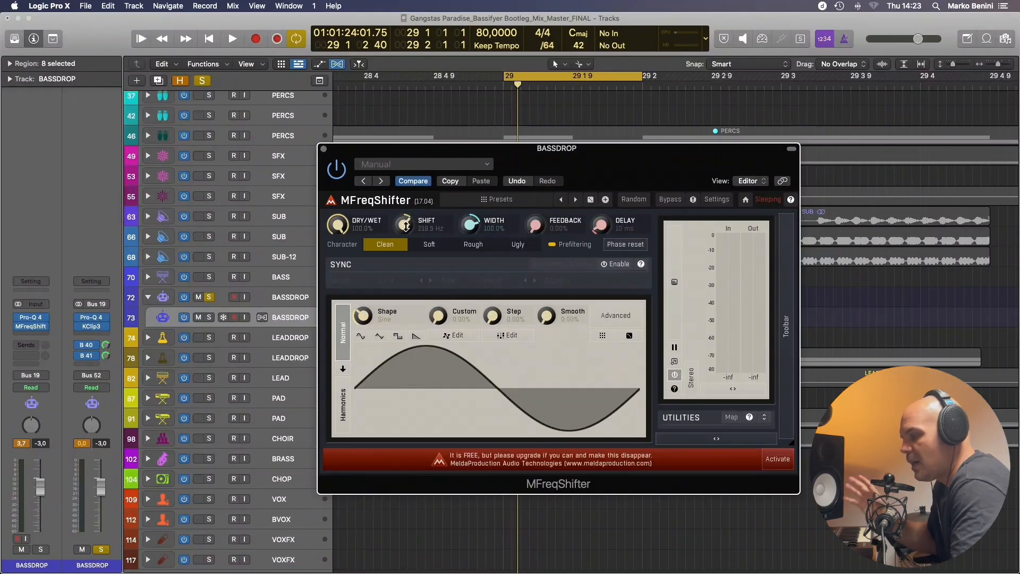
# Audition the BASSDROP regions through MFreqShifter, trying a shift of 999 Hz and a squarer oscillator shape.
pyautogui.press('space')
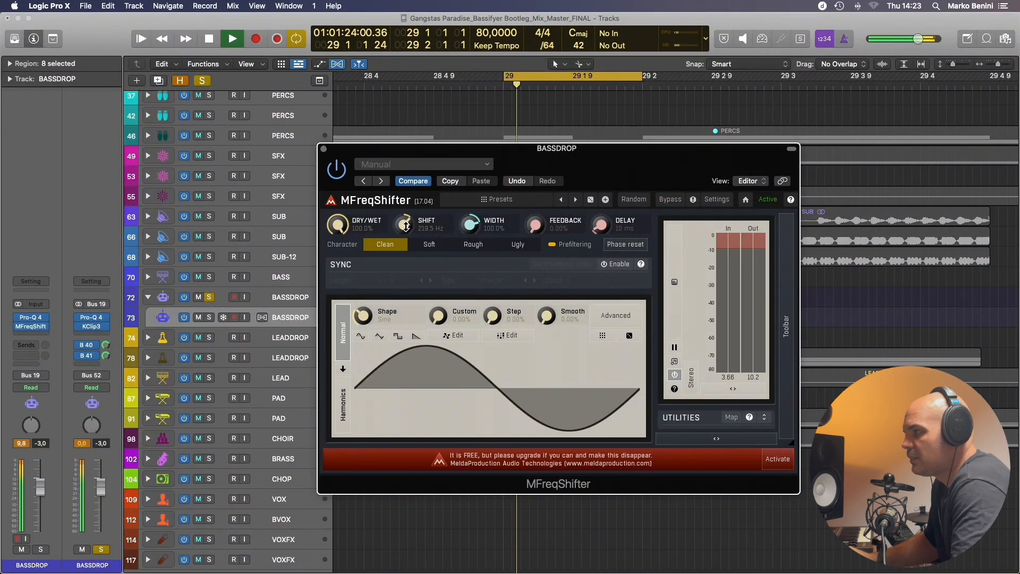
pyautogui.press('space')
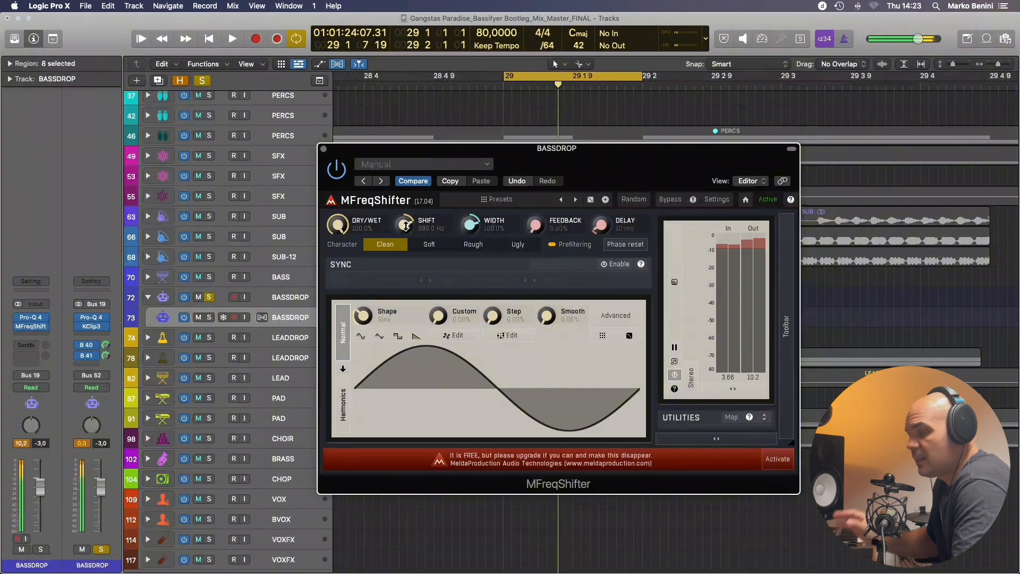
pyautogui.moveTo(365, 322); pyautogui.dragTo(394, 327)
pyautogui.press('space')
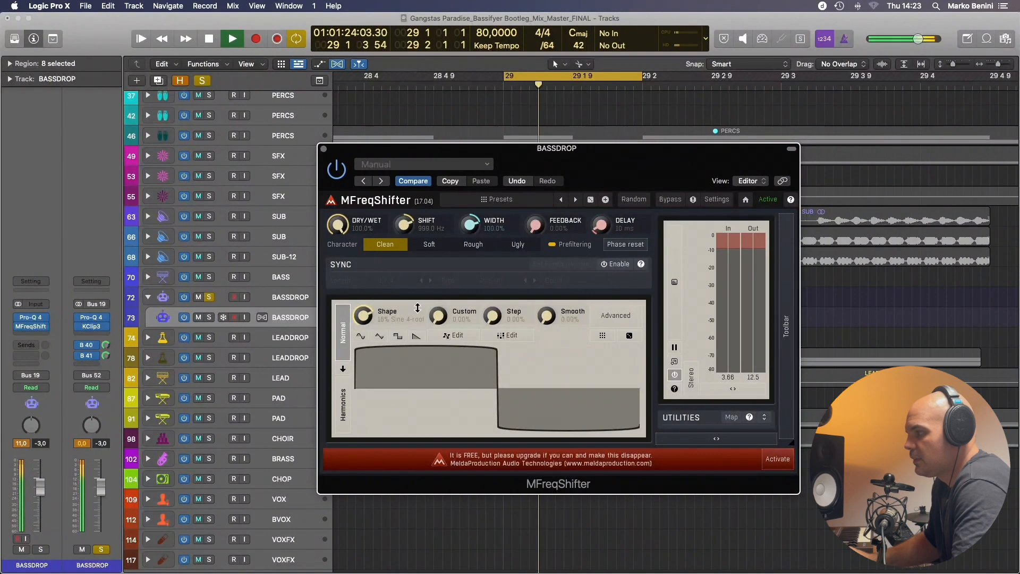
pyautogui.press('space')
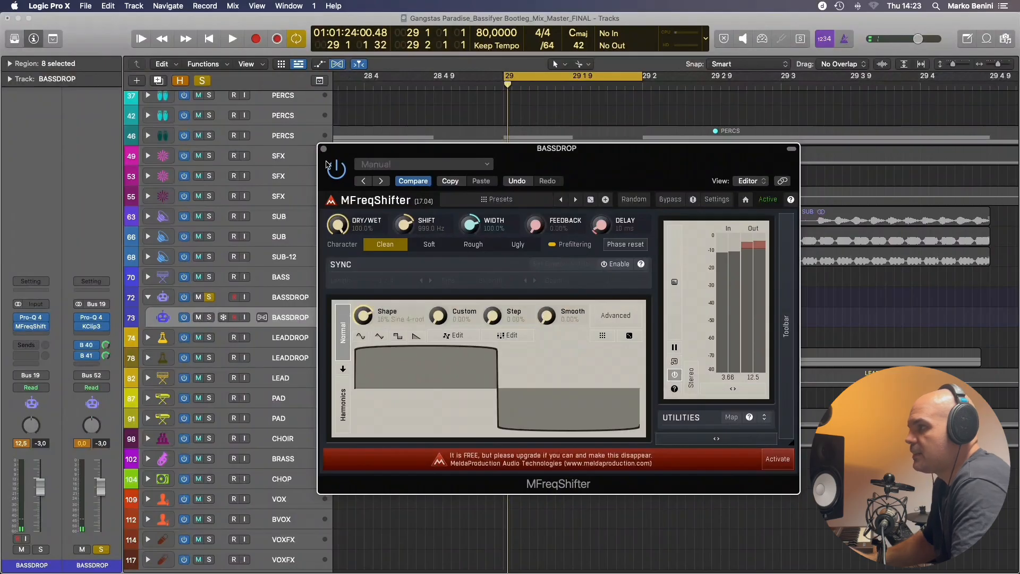
# Remove MFreqShifter from track 73, leaving Pro-Q 4 as its only insert.
pyautogui.click(30, 318)
pyautogui.click(47, 326)
pyautogui.click(71, 318)
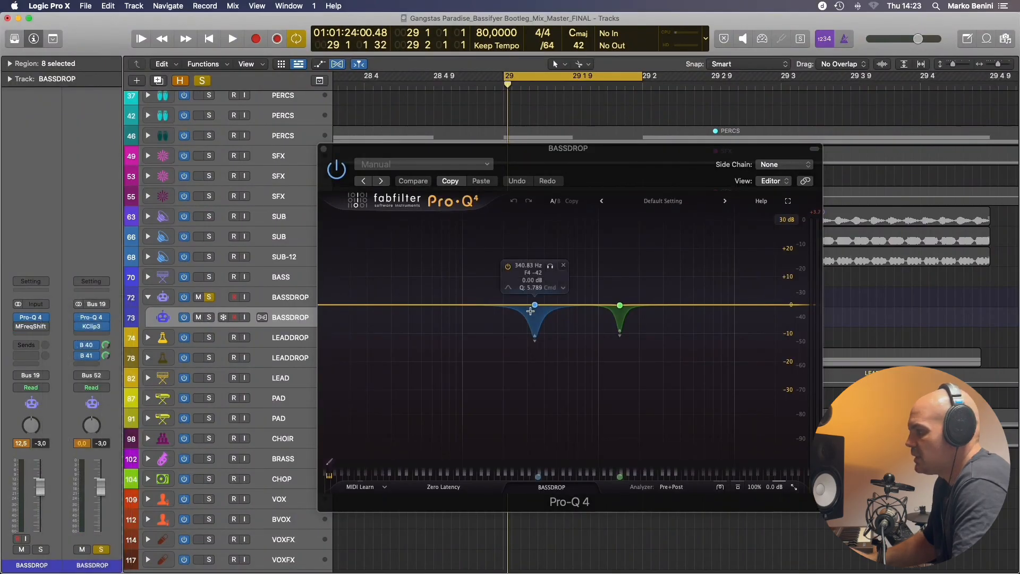
pyautogui.click(324, 149)
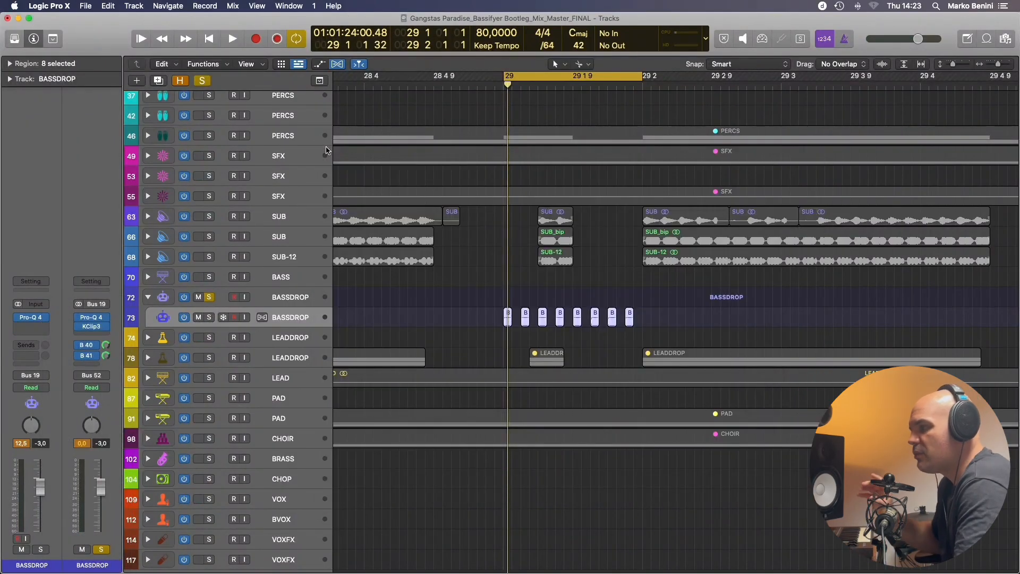
# Examine the Pro-Q 4 curve on the BASSDROP stack track 72.
pyautogui.click(292, 292)
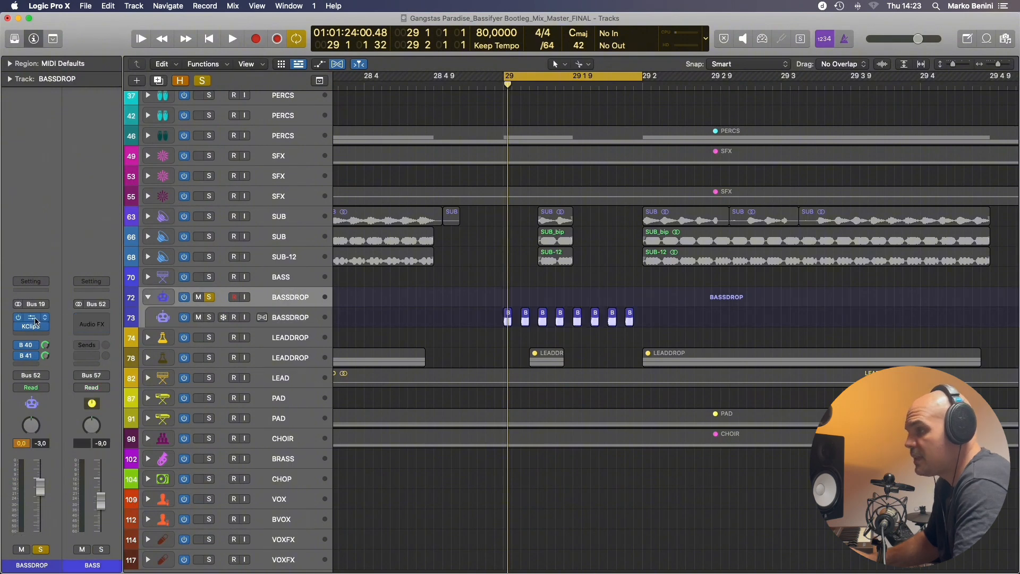
pyautogui.click(35, 321)
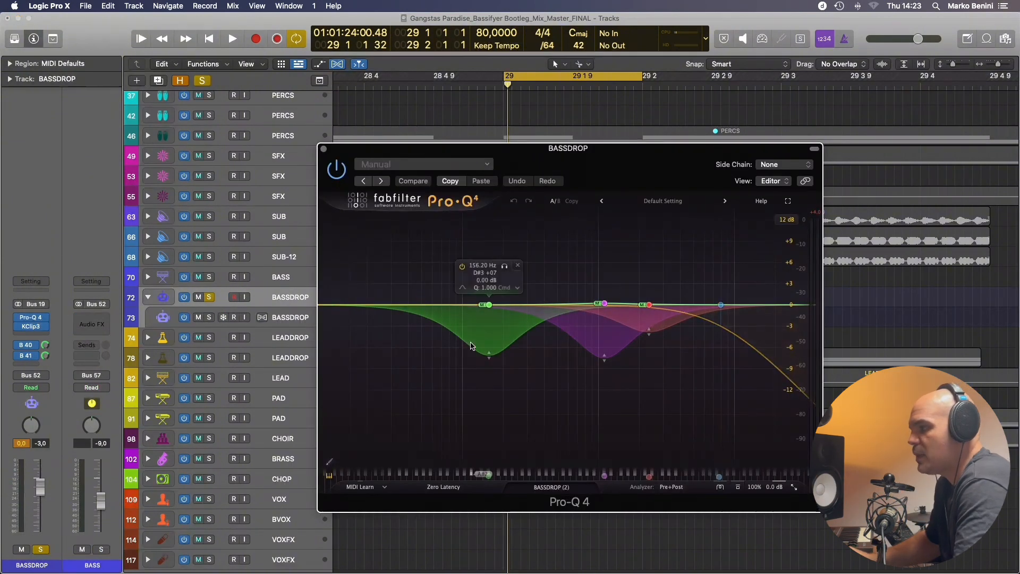
pyautogui.click(323, 151)
# Solo SUB tracks 63, 66 and SUB-12 track 68 alongside BASSDROP and audition them together in the cycle range.
pyautogui.press('space')
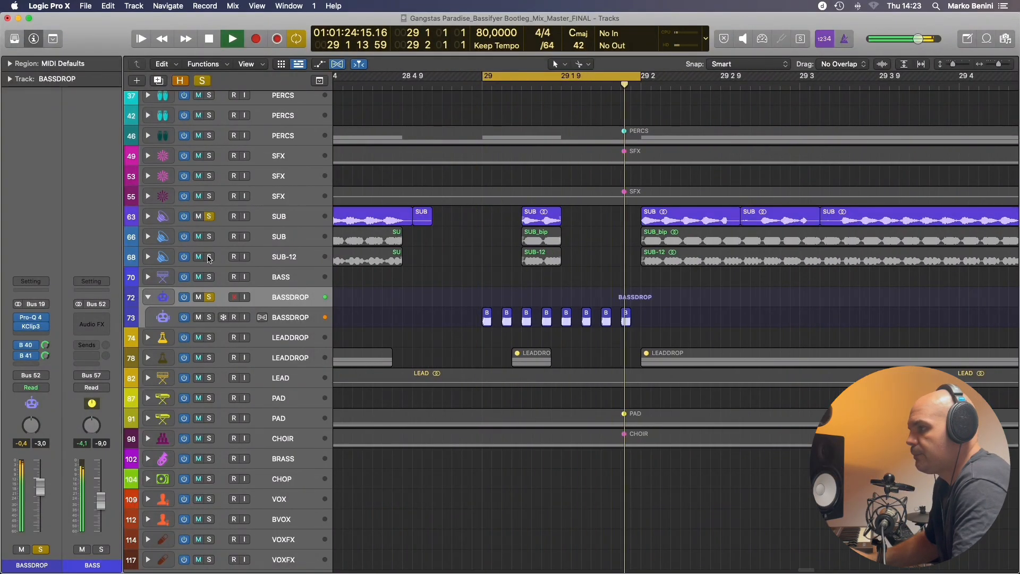
pyautogui.moveTo(209, 256); pyautogui.dragTo(209, 236)
pyautogui.press('space')
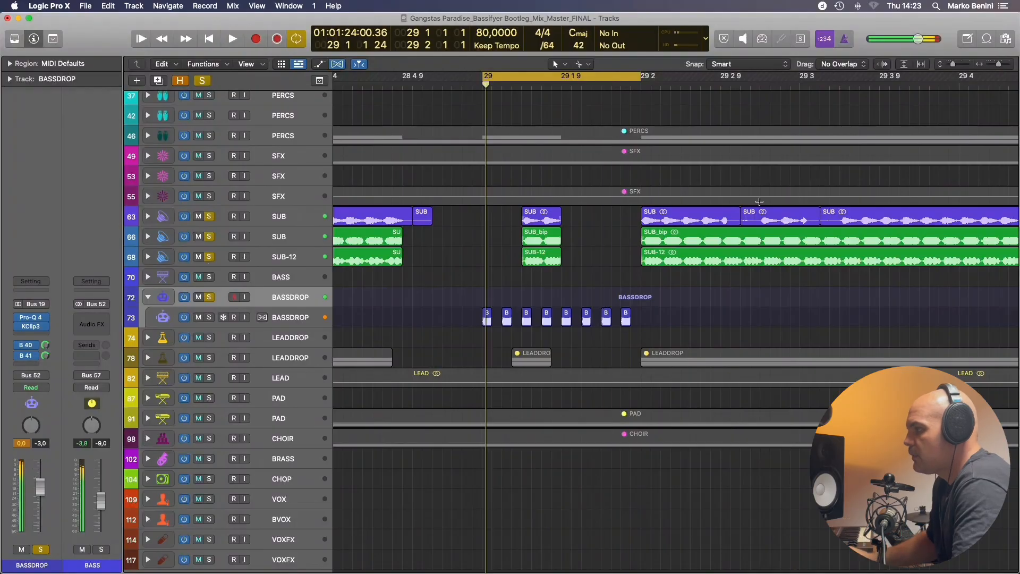
# Switch off the cycle range and audition the soloed sub and BASSDROP tracks from 29 2 into bar 31.
pyautogui.press('super+Left')
pyautogui.moveTo(549, 72); pyautogui.dragTo(697, 76)
pyautogui.click(696, 75)
pyautogui.click(595, 85)
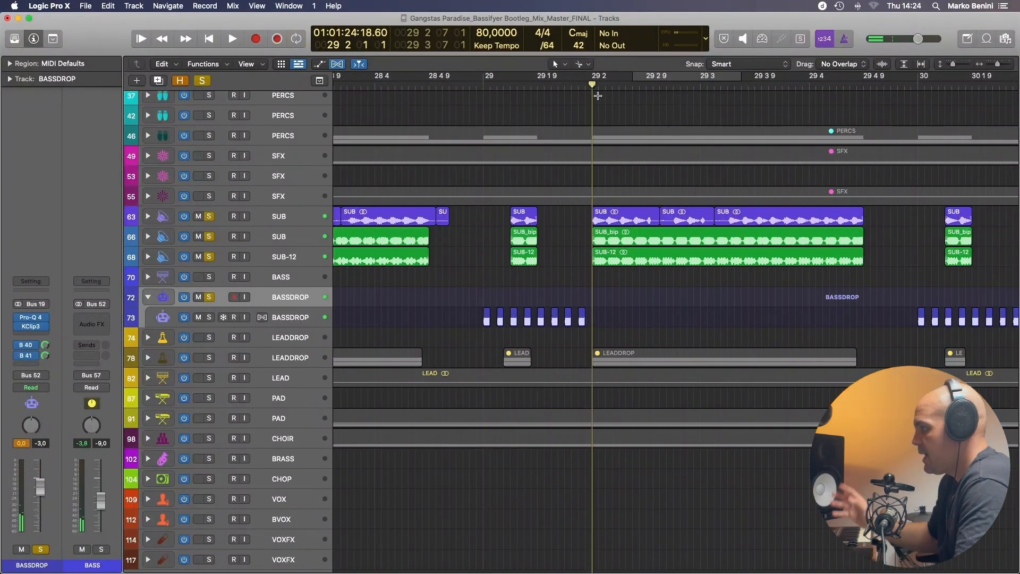
pyautogui.press('space')
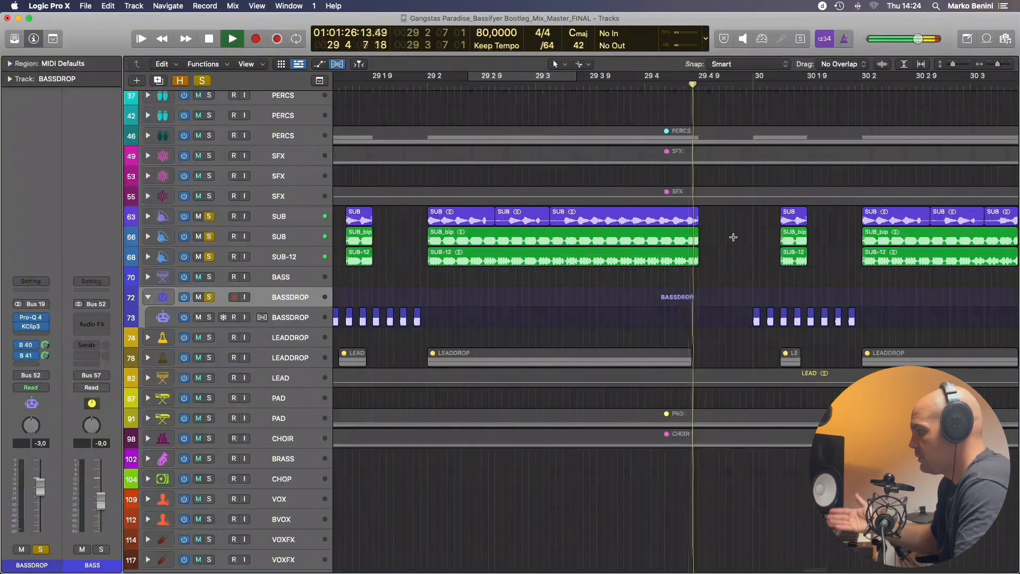
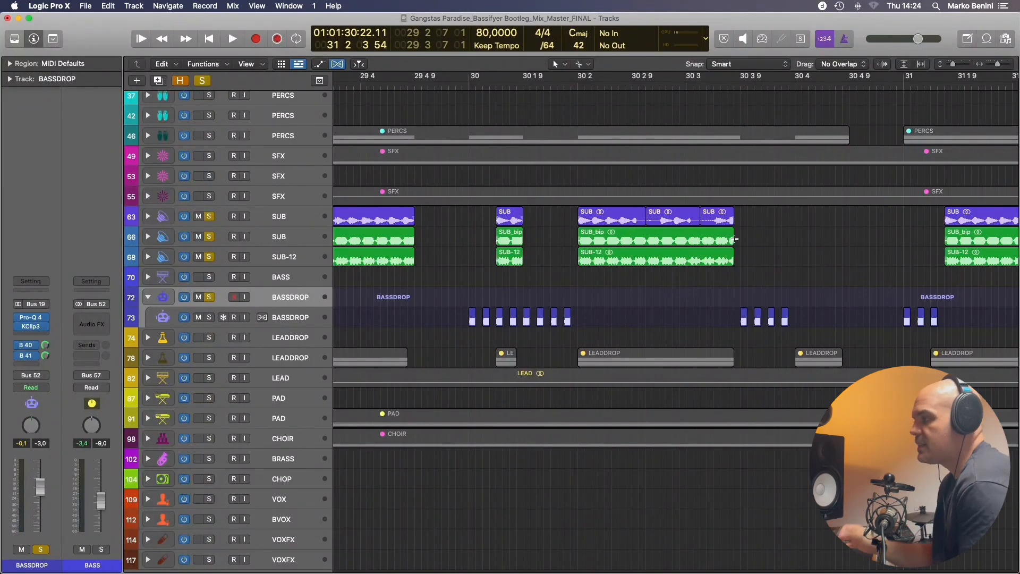
# Clear the sub and bass solos, solo LEADDROP track 74 and collapse the BASSDROP stack.
pyautogui.press('super+Left')
pyautogui.press('super+Left')
pyautogui.press('super+Left')
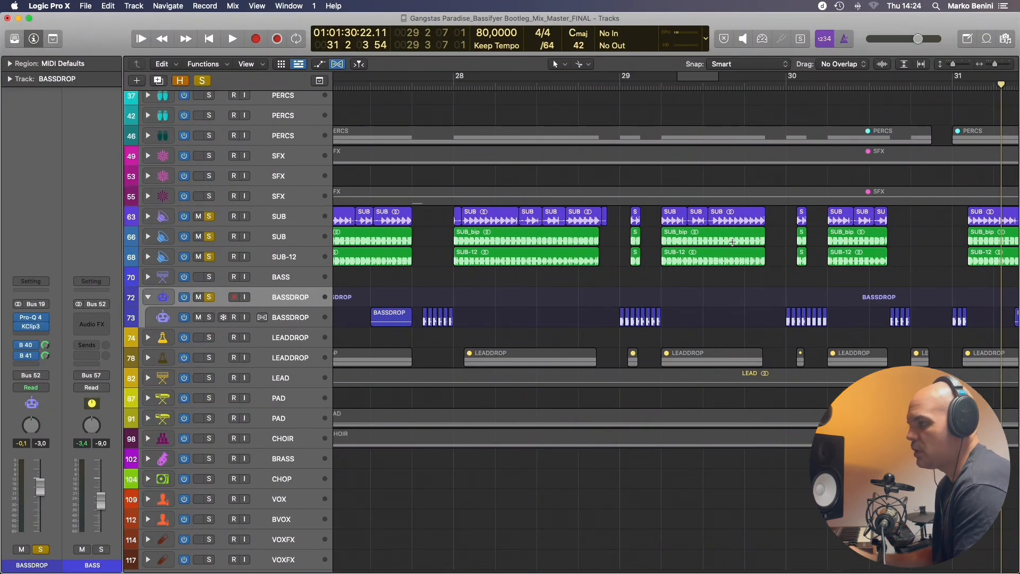
pyautogui.hscroll(-5, 732, 241)
pyautogui.press('super+Left')
pyautogui.press('super+Left')
pyautogui.hscroll(-3, 649, 289)
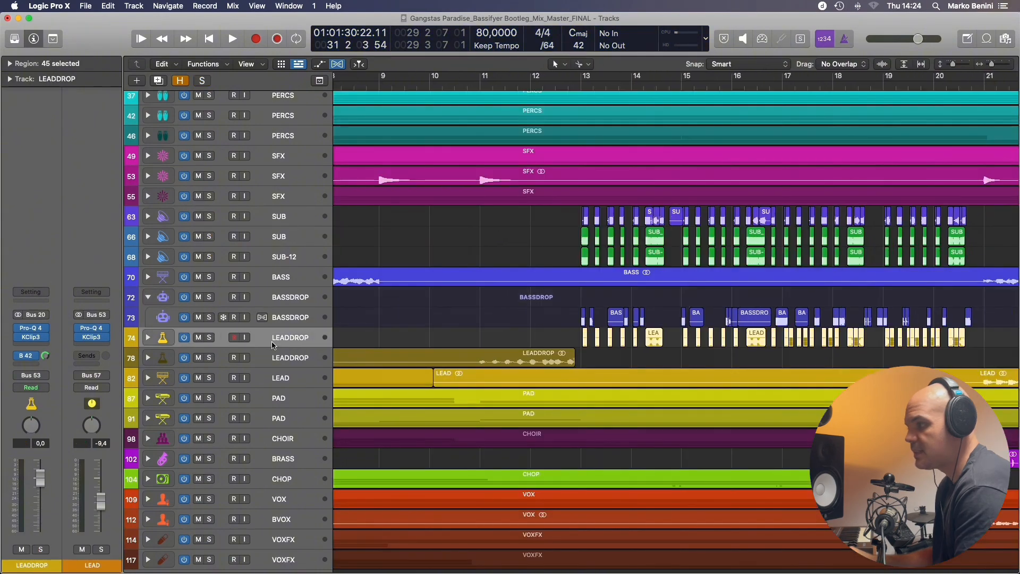
pyautogui.click(210, 338)
pyautogui.click(150, 299)
# Solo LEAD track 82, play it from the start of the song and expand its stack into subtracks.
pyautogui.press('super+Left')
pyautogui.press('super+Left')
pyautogui.press('super+Left')
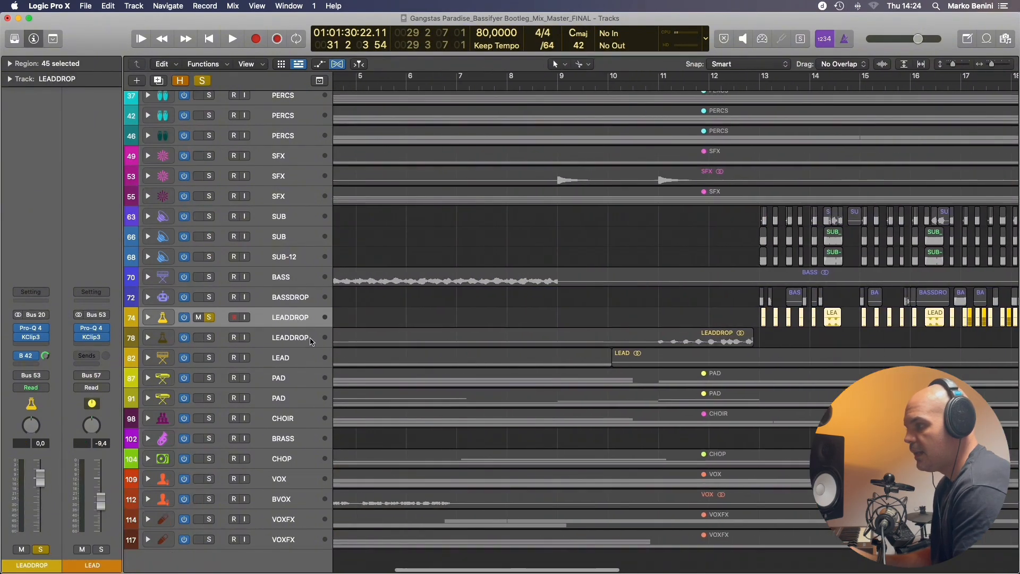
pyautogui.click(236, 366)
pyautogui.press('s')
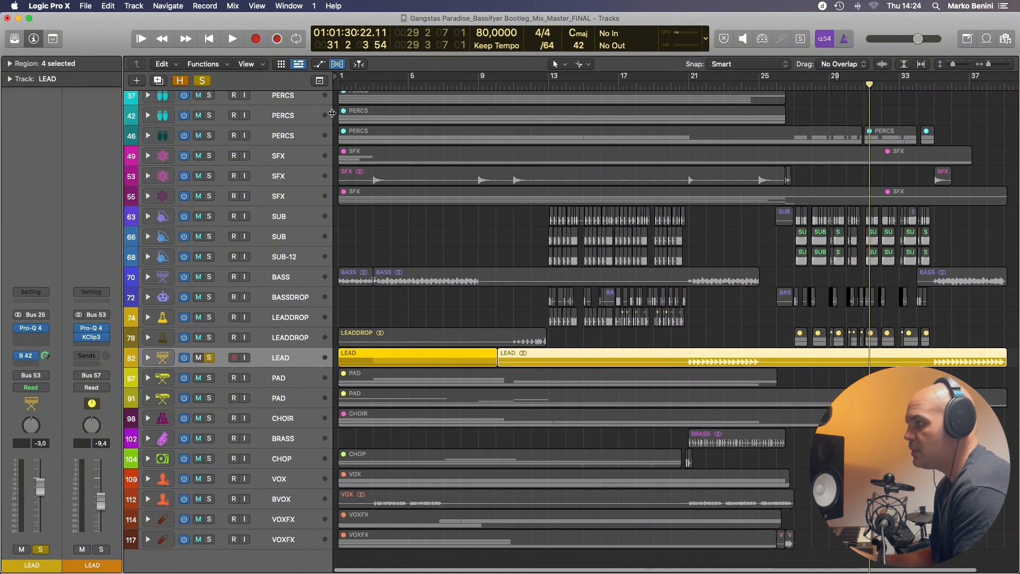
pyautogui.press('Return')
pyautogui.press('space')
pyautogui.scroll(6, 466, 268)
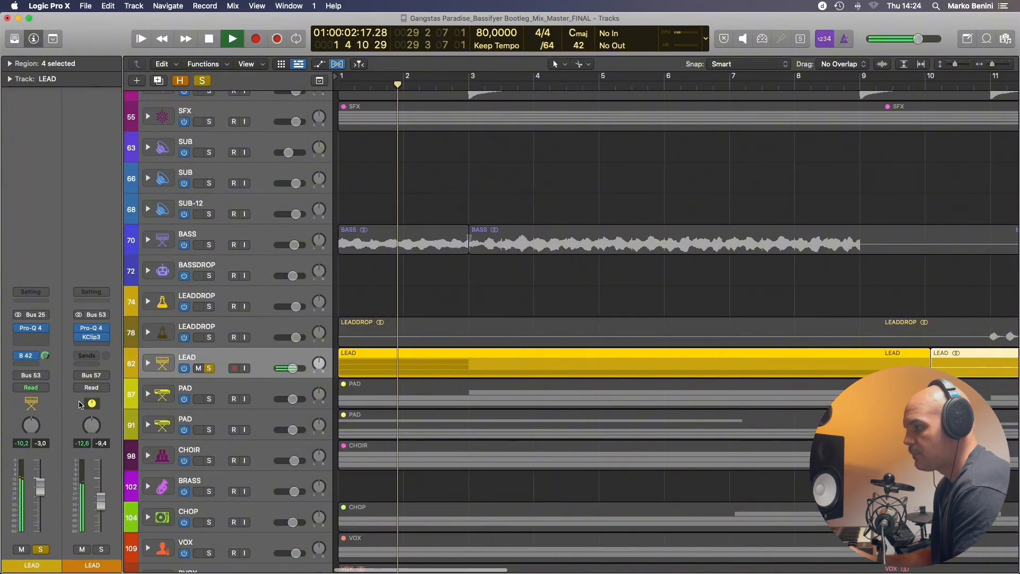
pyautogui.click(147, 364)
pyautogui.scroll(-3, 152, 351)
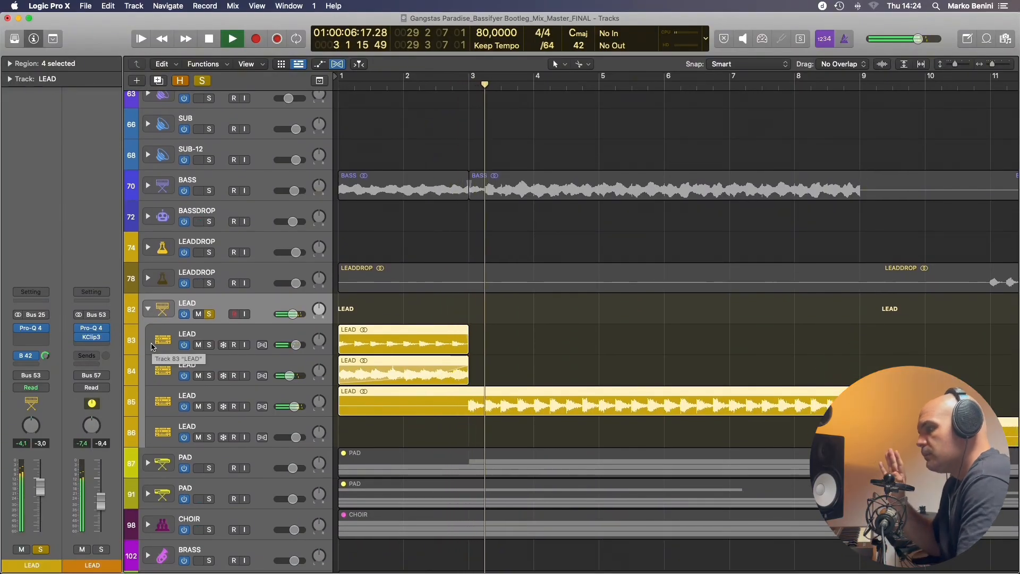
# Solo and audition LEAD subtrack 84 alone, and set the cycle range from bar 1 to bar 3.
pyautogui.click(165, 372)
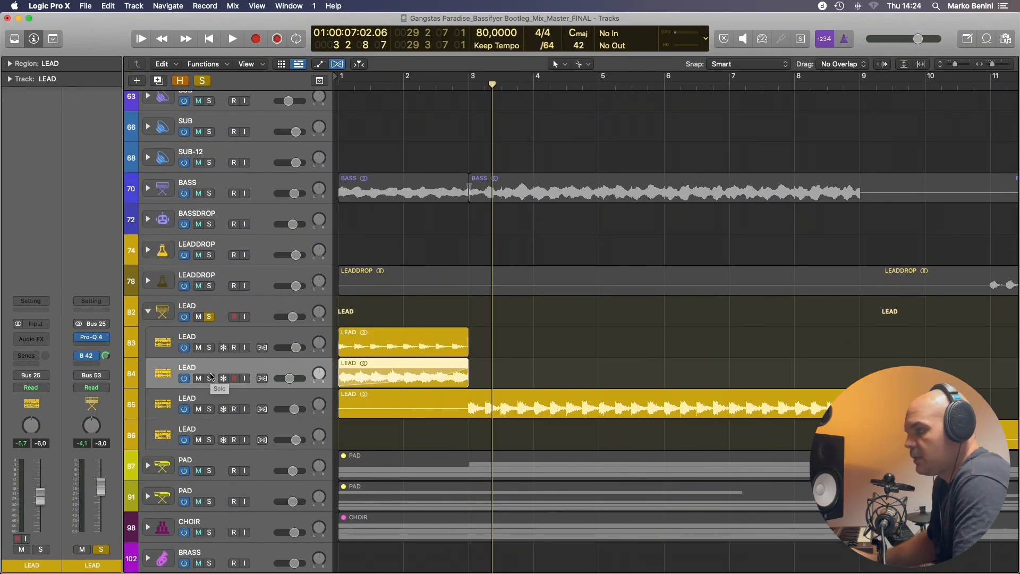
pyautogui.click(209, 379)
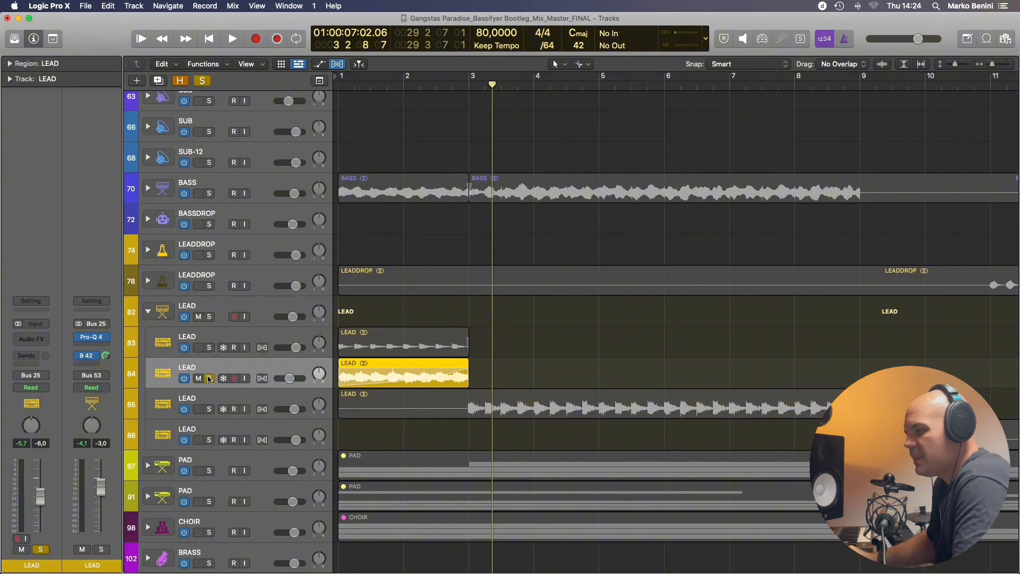
pyautogui.press('space')
pyautogui.press('space')
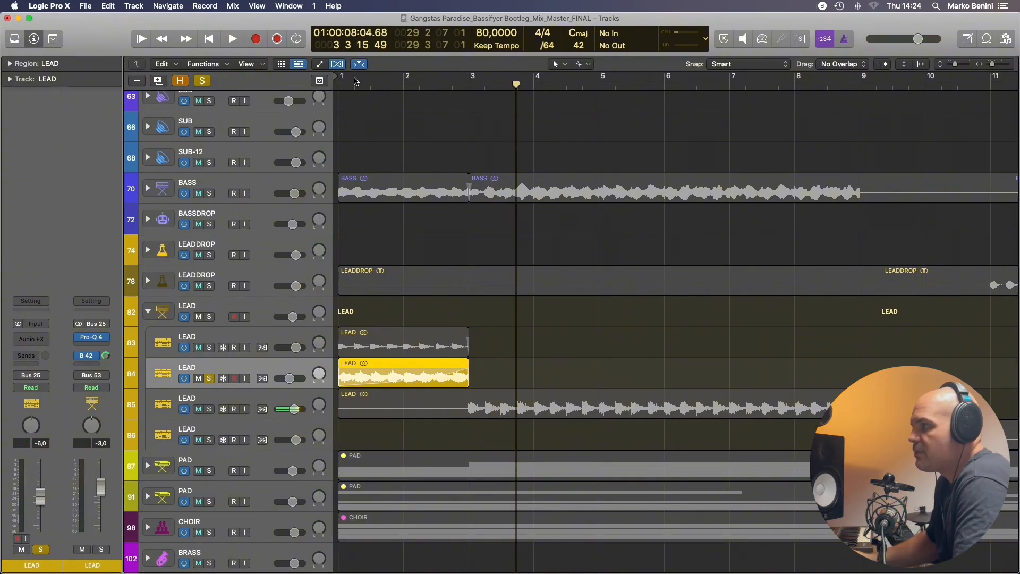
pyautogui.moveTo(342, 79); pyautogui.dragTo(469, 79)
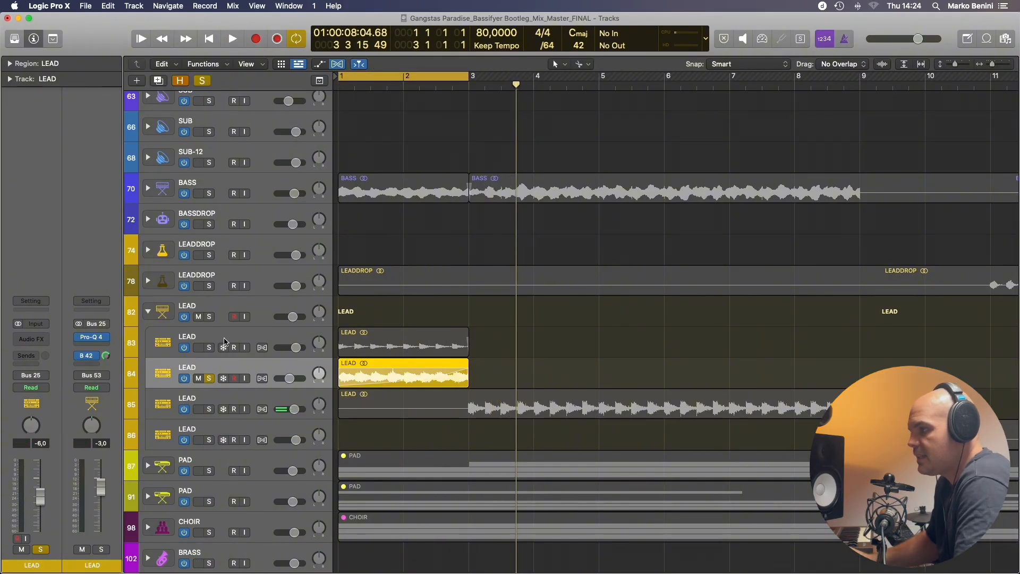
# Solo LEAD subtrack 83 in place of subtrack 84 and insert a stereo ValhallaVintageVerb on it.
pyautogui.click(239, 353)
pyautogui.click(209, 348)
pyautogui.click(31, 339)
pyautogui.moveTo(64, 439)
pyautogui.moveTo(166, 518)
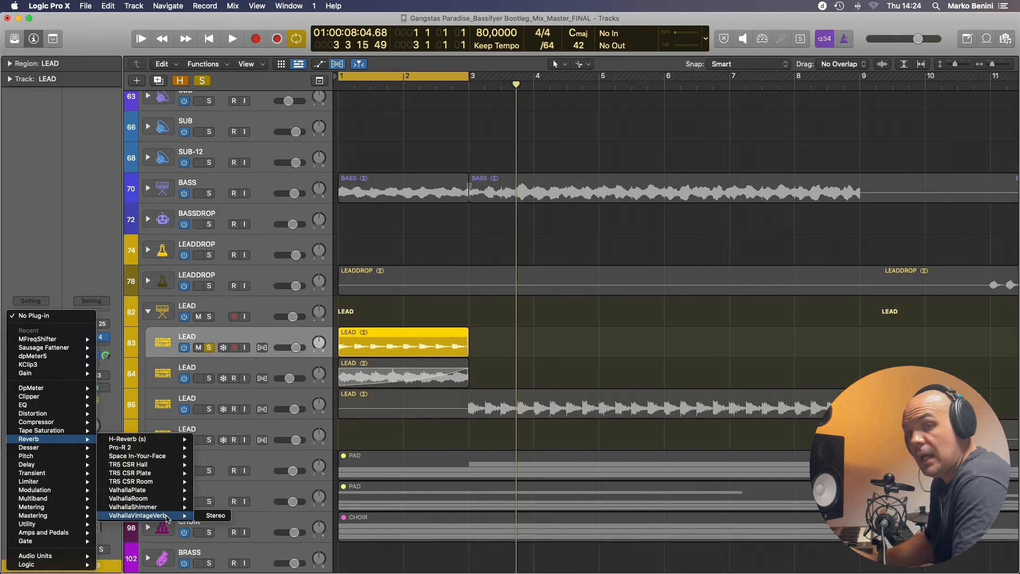
pyautogui.click(203, 517)
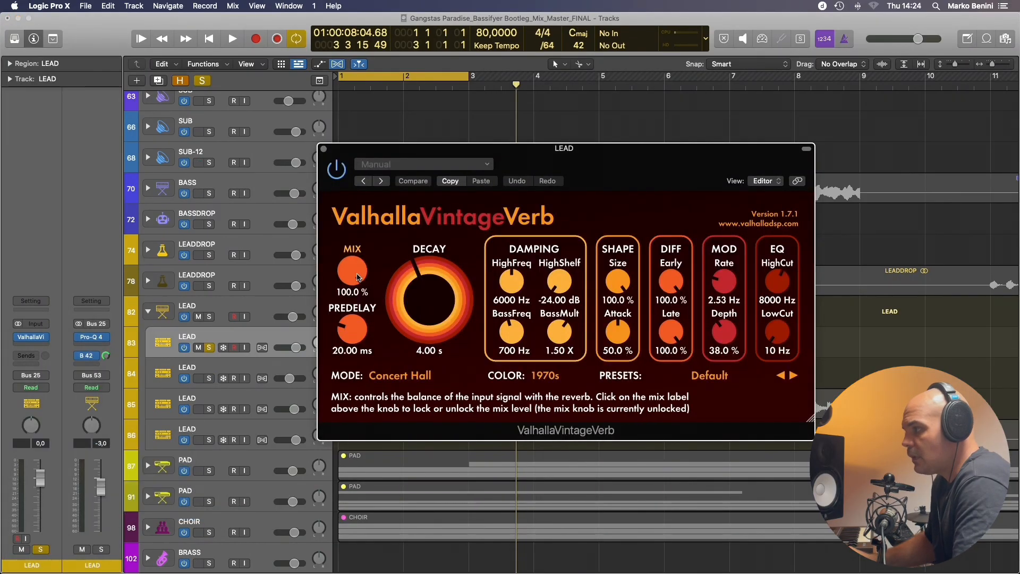
# Lock the reverb's mix at 100% and set predelay to 0 ms, low cut to 680 Hz and high cut to 1400 Hz.
pyautogui.click(352, 248)
pyautogui.keyDown('alt'); pyautogui.click(352, 329); pyautogui.keyUp('alt')
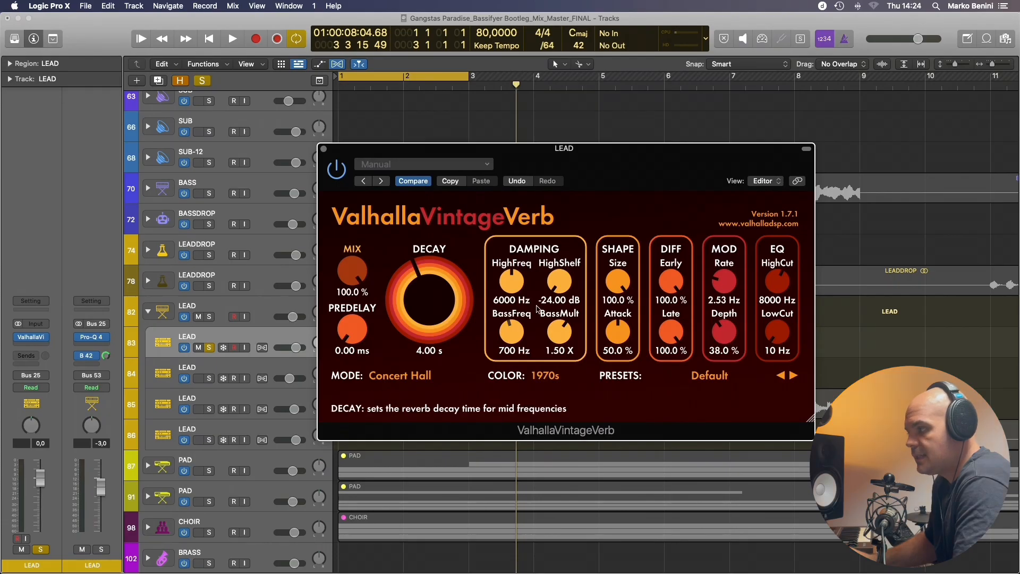
pyautogui.moveTo(780, 335); pyautogui.dragTo(780, 325)
pyautogui.moveTo(779, 282)
pyautogui.mouseDown()
pyautogui.moveTo(779, 332)
pyautogui.moveTo(781, 289)
pyautogui.mouseUp()
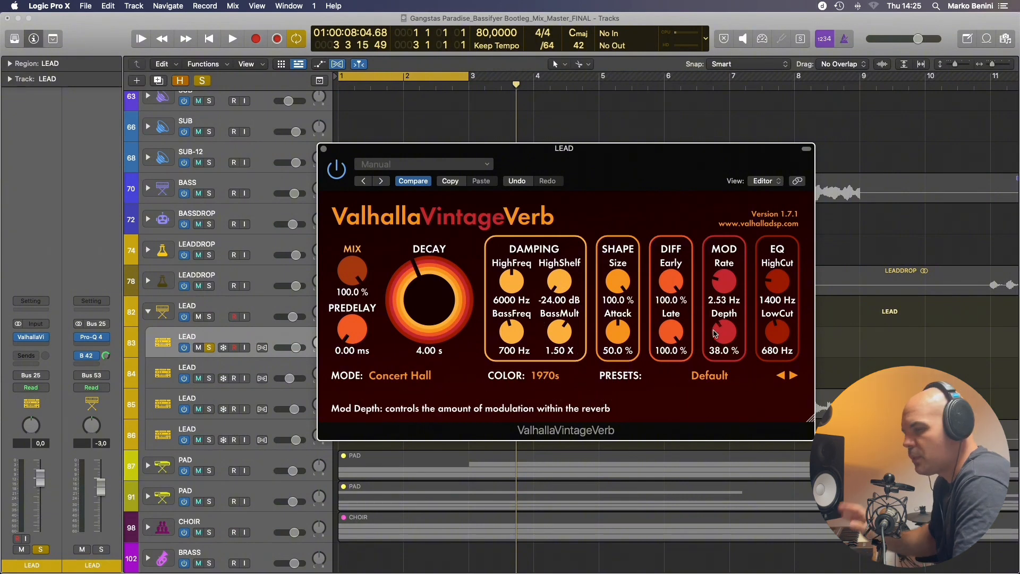
# Set the reverb's modulation depth to 86% and rate to 1.65 Hz, audition the sound, and close the plug-in.
pyautogui.moveTo(724, 333); pyautogui.dragTo(724, 260)
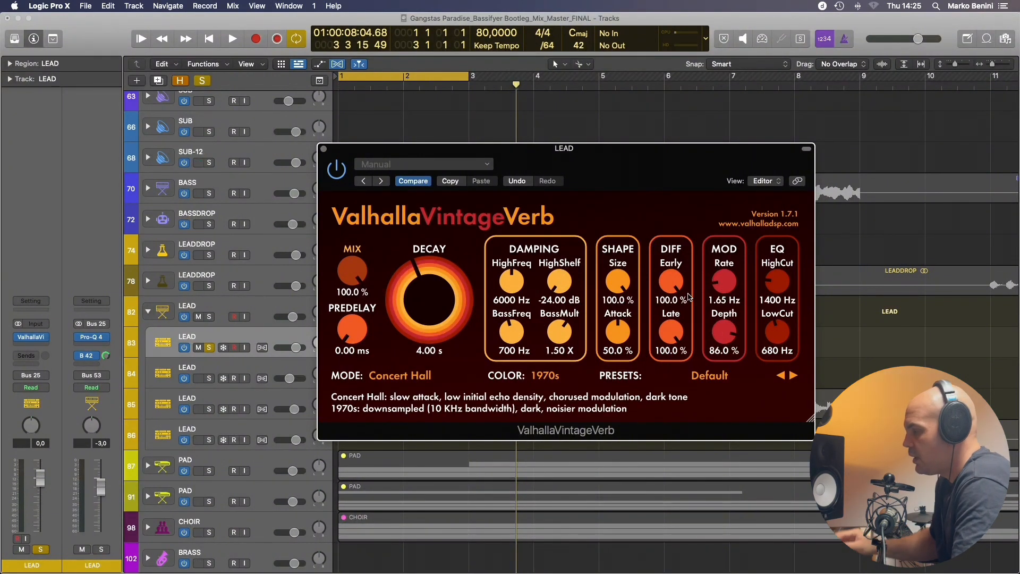
pyautogui.press('space')
pyautogui.click(324, 149)
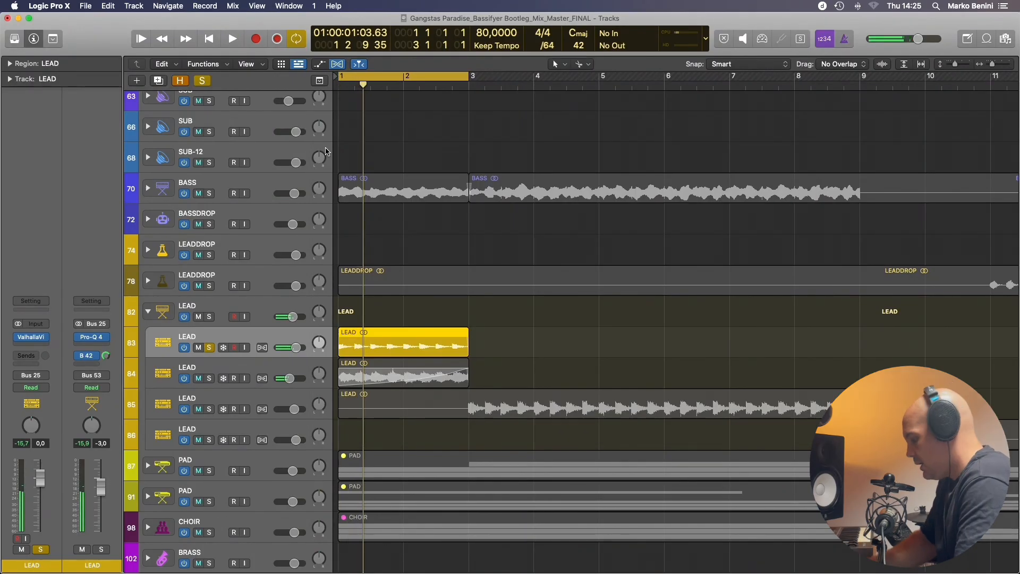
# Bounce the LEAD subtrack 83 region in place to a new track, and choose the Fade Tool to fade in the bounced region.
pyautogui.hotkey('ctrl', 'b')
pyautogui.press('Return')
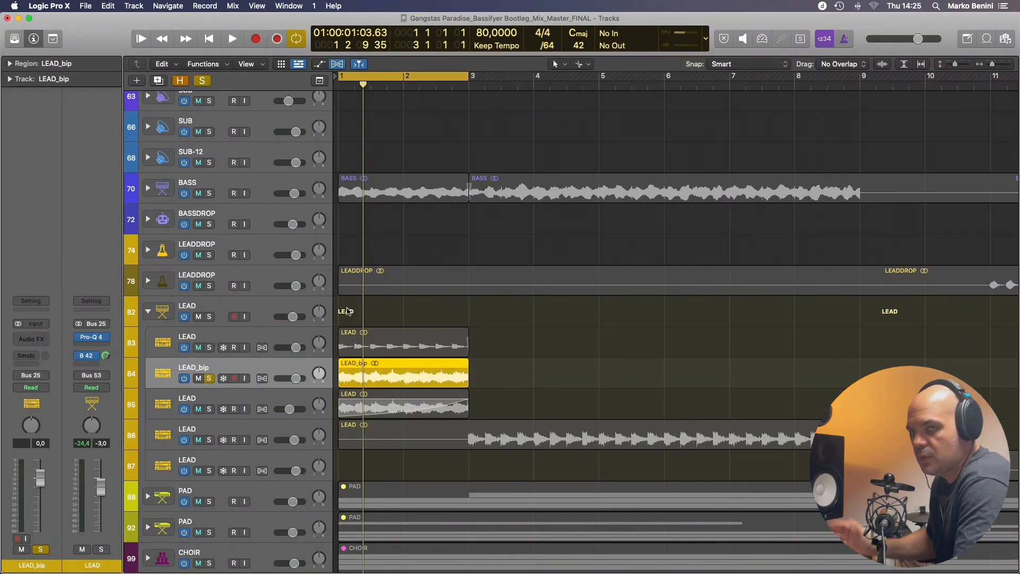
pyautogui.click(36, 335)
pyautogui.click(73, 315)
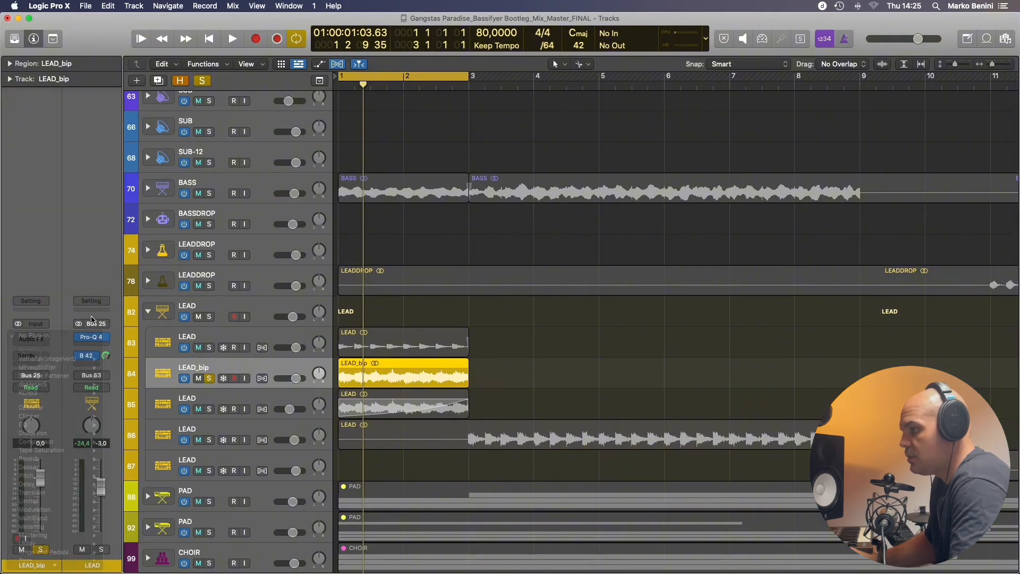
pyautogui.click(578, 65)
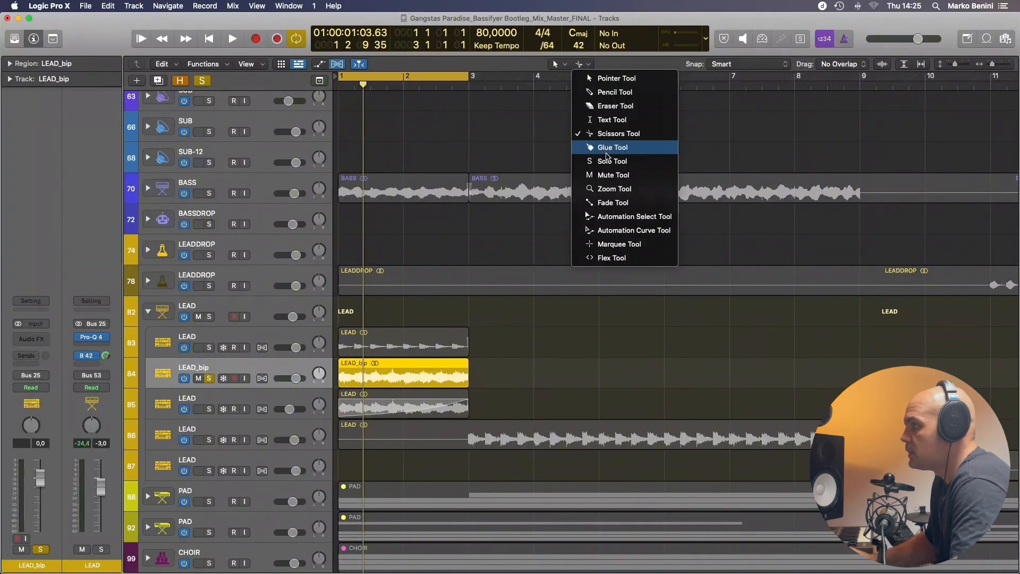
pyautogui.click(271, 371)
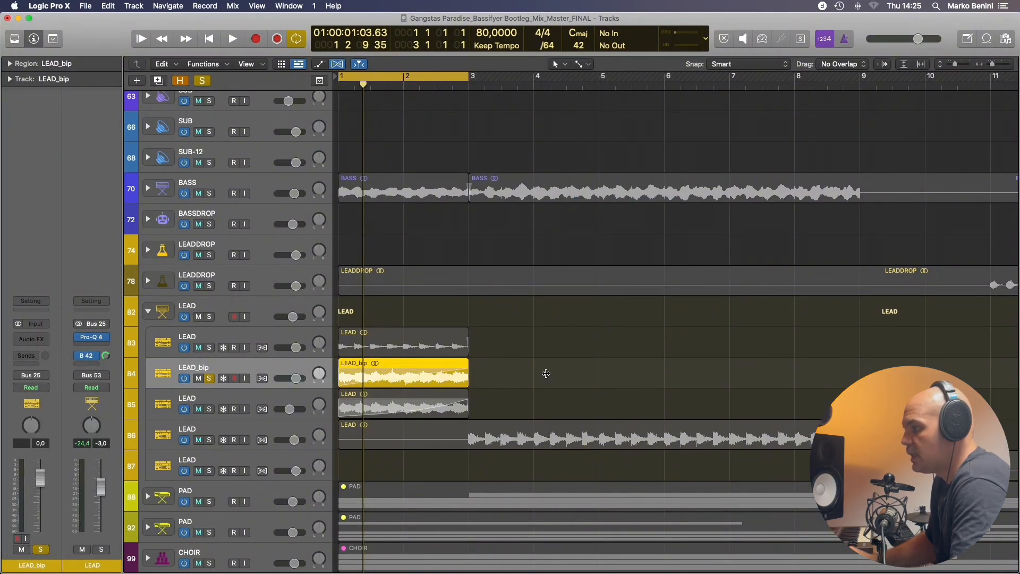
# Play the bounced LEAD_bip track, compare it with soloed LEAD subtrack 85, and delete the bounced track.
pyautogui.press('space')
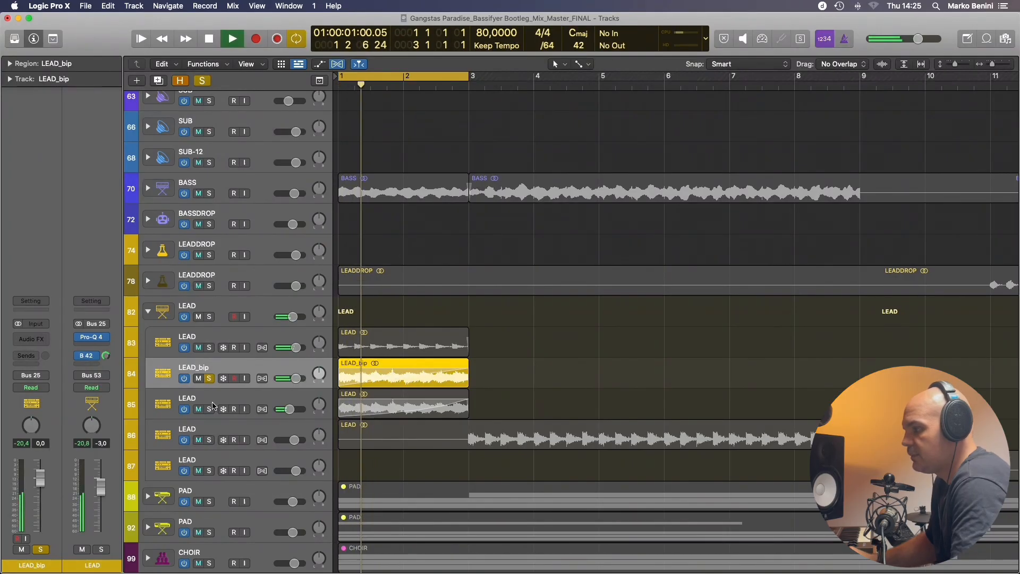
pyautogui.click(209, 410)
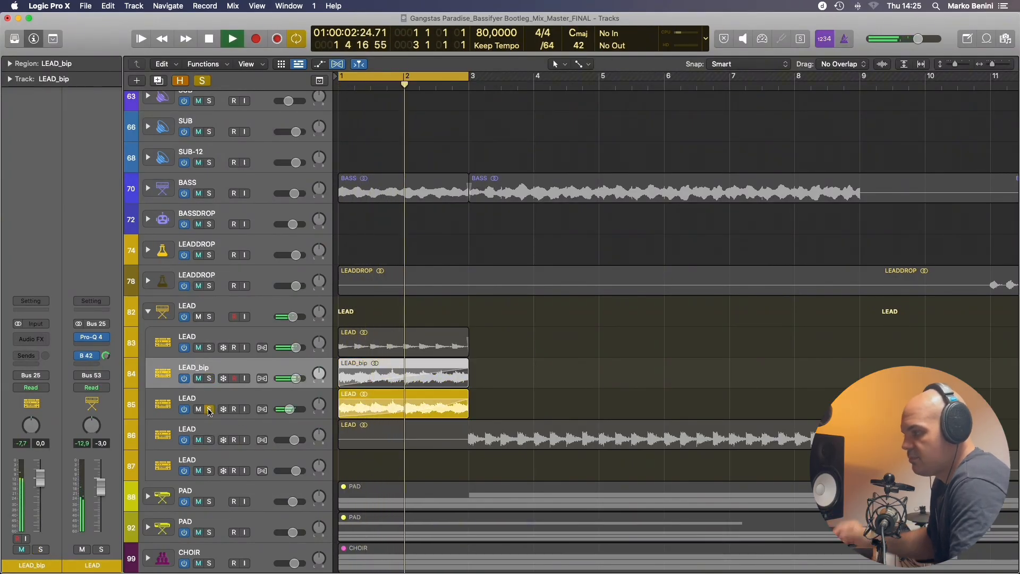
pyautogui.press('space')
pyautogui.click(237, 368)
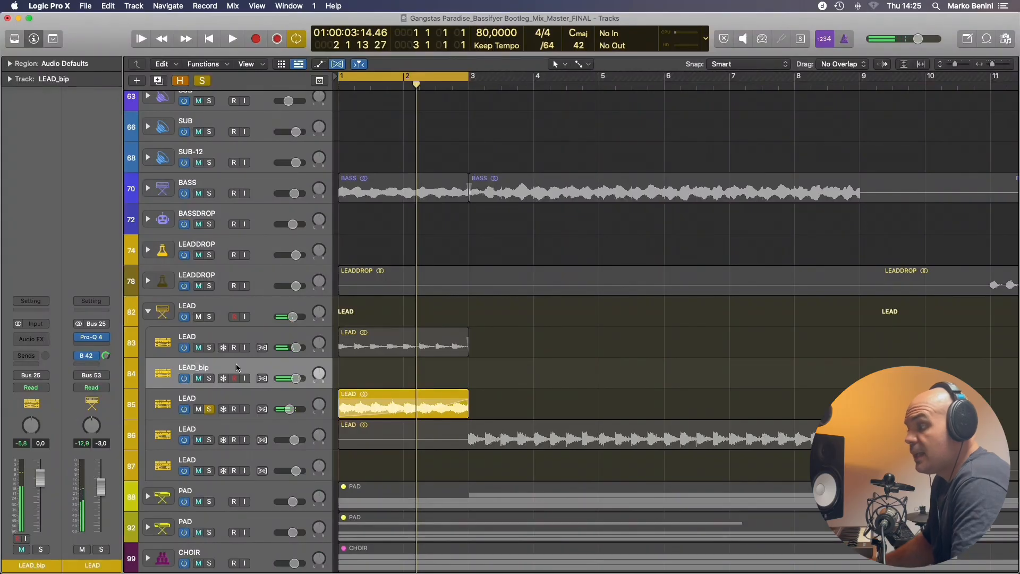
pyautogui.press('super+BackSpace')
# Remove ValhallaVintageVerb from LEAD subtrack 83 and solo only that subtrack.
pyautogui.click(208, 342)
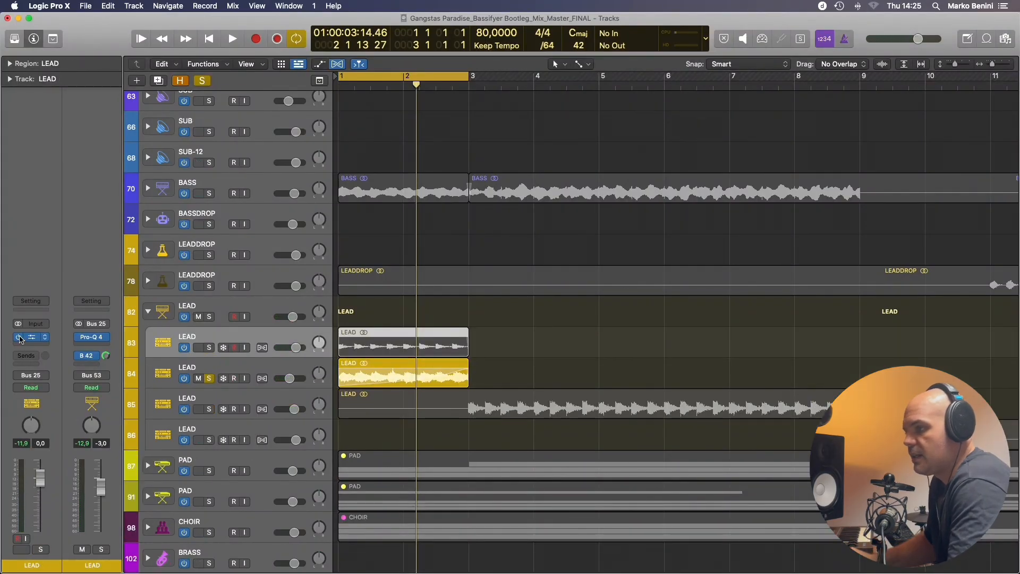
pyautogui.click(46, 340)
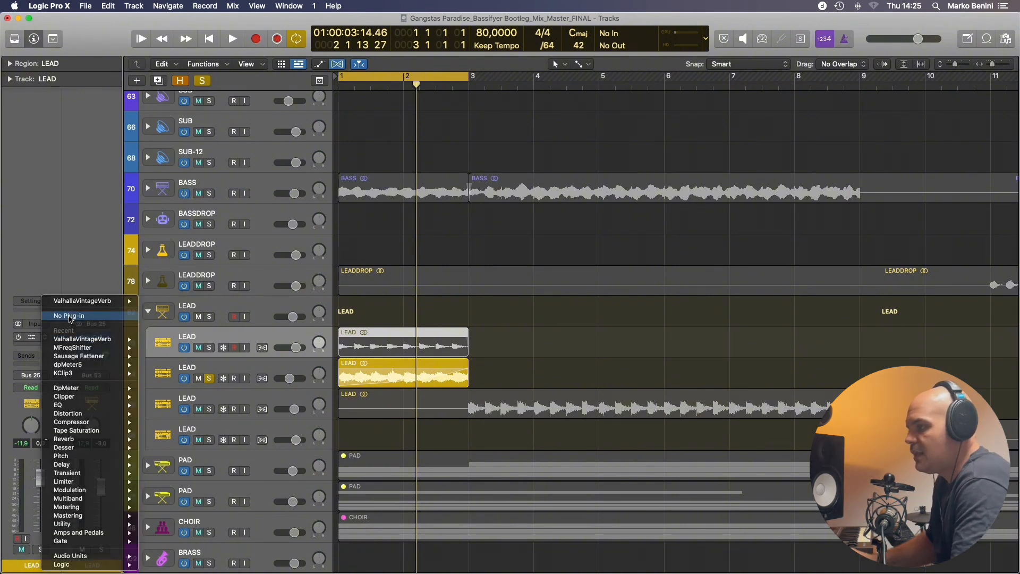
pyautogui.click(69, 317)
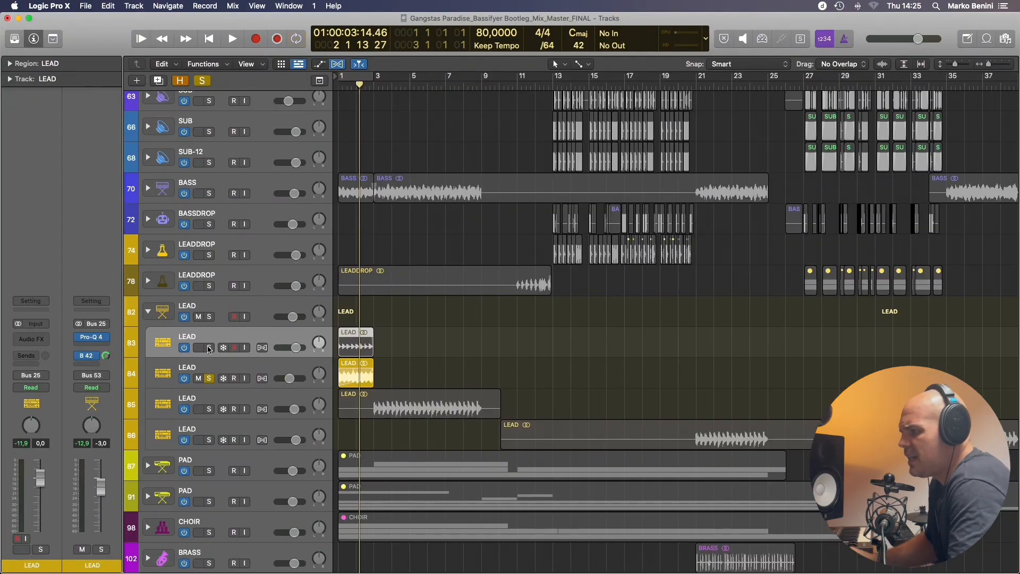
pyautogui.keyDown('alt'); pyautogui.click(209, 347); pyautogui.keyUp('alt')
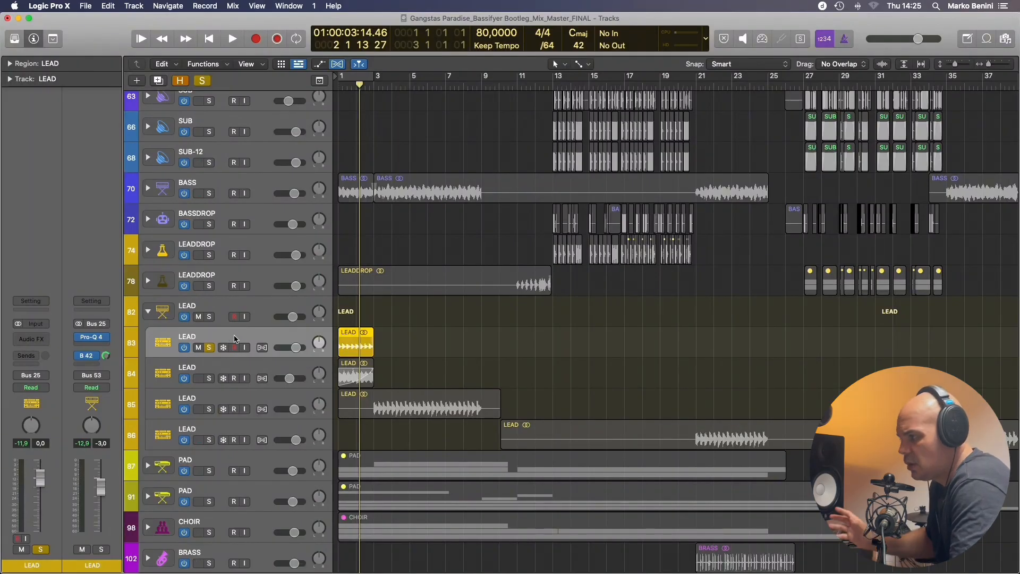
# Create one new software instrument track using Sampler (Multi-Sample) as its instrument.
pyautogui.press('super+Right')
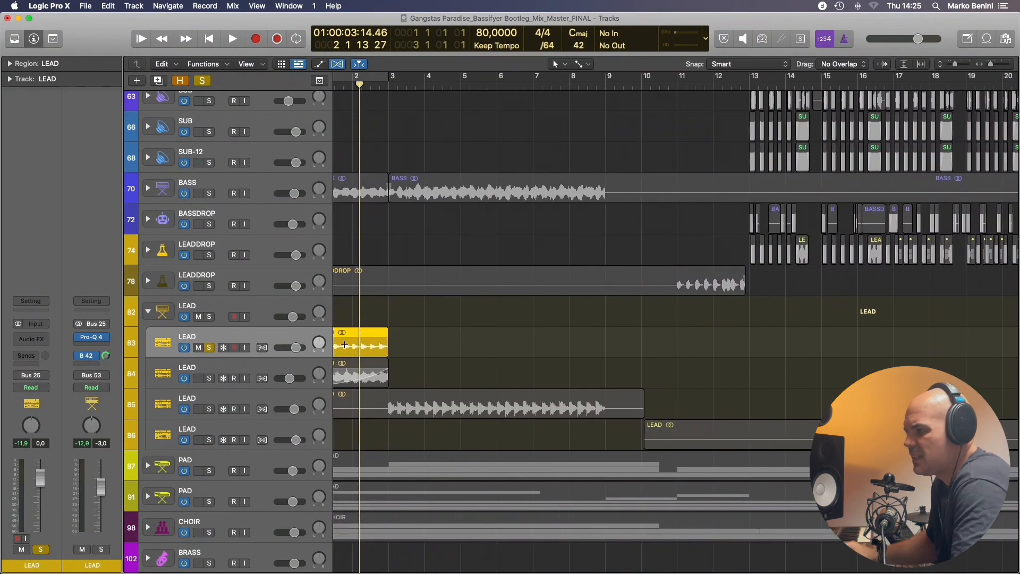
pyautogui.hscroll(-2, 344, 344)
pyautogui.click(137, 82)
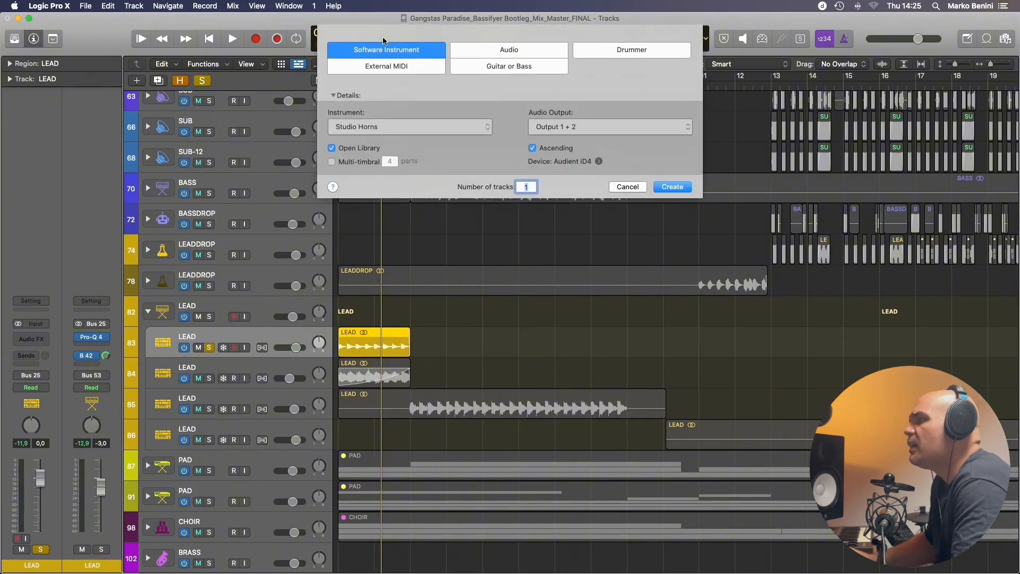
pyautogui.click(394, 134)
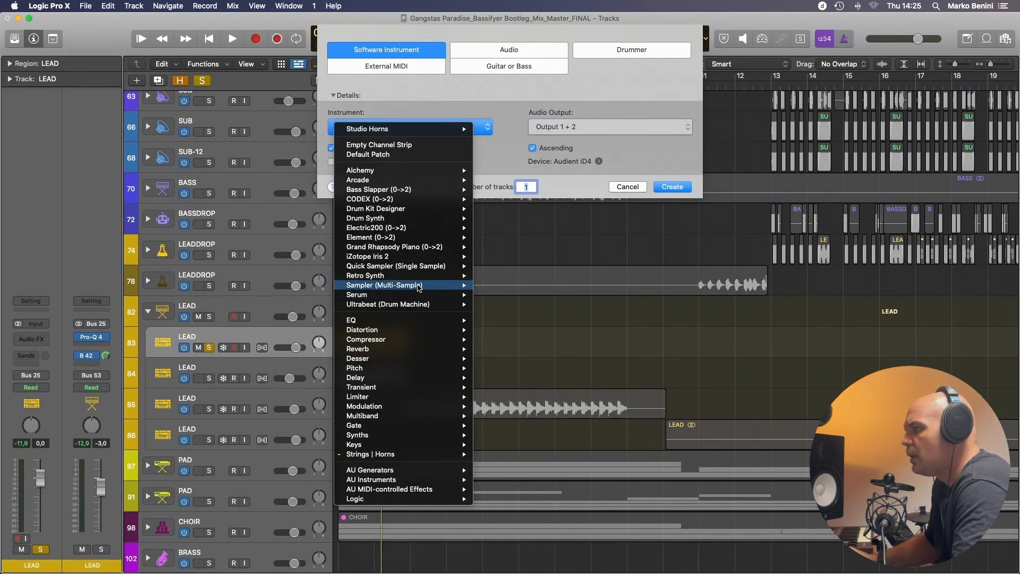
pyautogui.moveTo(423, 287)
pyautogui.click(503, 303)
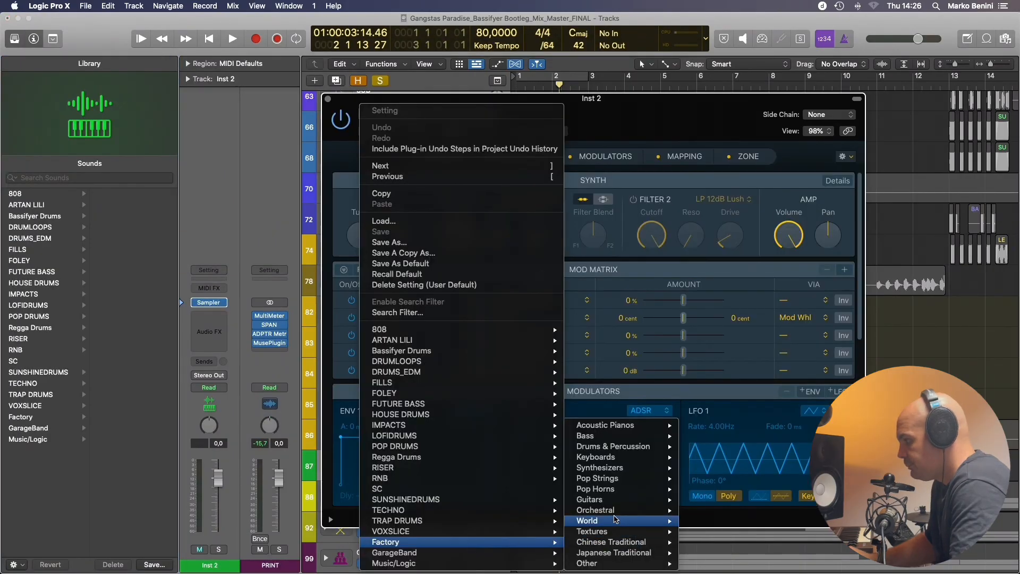
# Load the factory Synth Strings preset Solina Strings into the Sampler and close its window.
pyautogui.moveTo(634, 469)
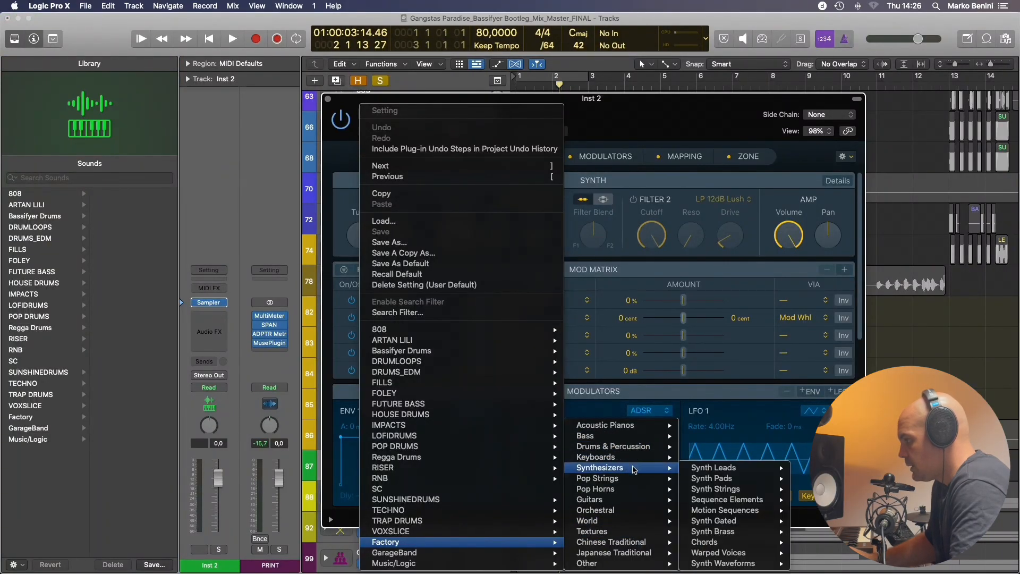
pyautogui.moveTo(755, 493)
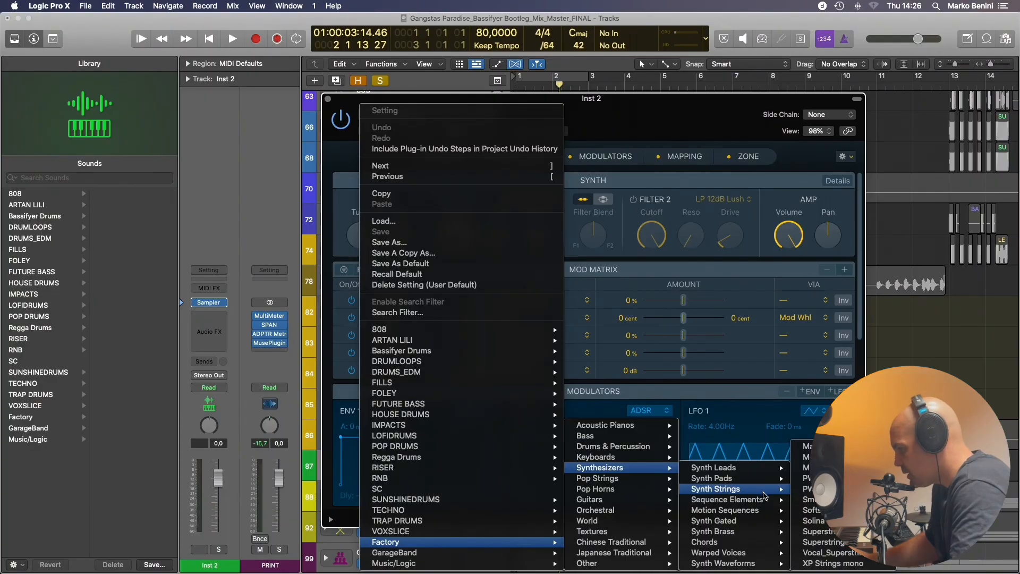
pyautogui.click(814, 520)
pyautogui.press('super+w')
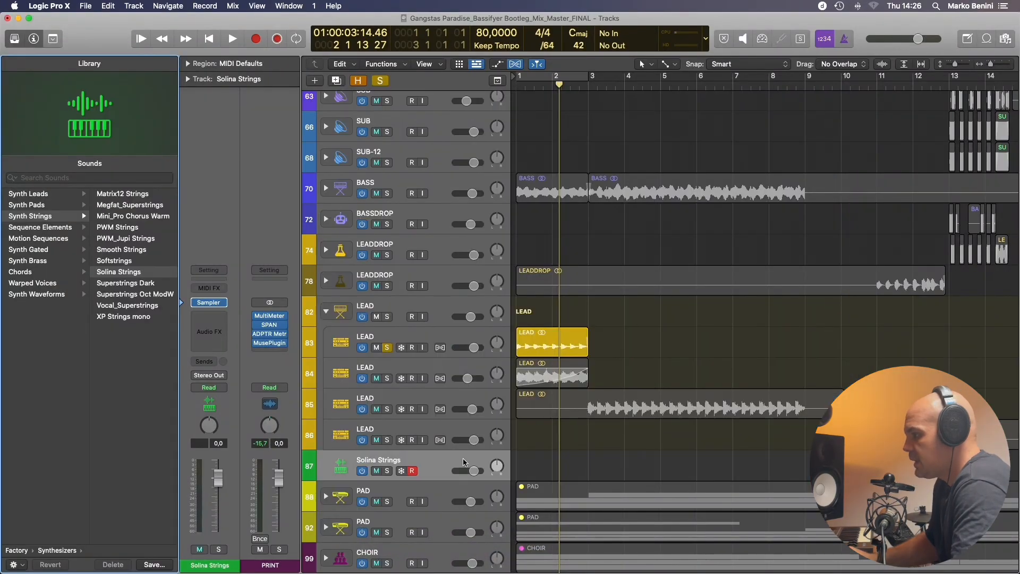
# Move the Solina Strings track directly below LEAD subtrack 83, and copy its pair of D5 notes twice to make six evenly spaced notes.
pyautogui.moveTo(464, 461); pyautogui.dragTo(367, 361)
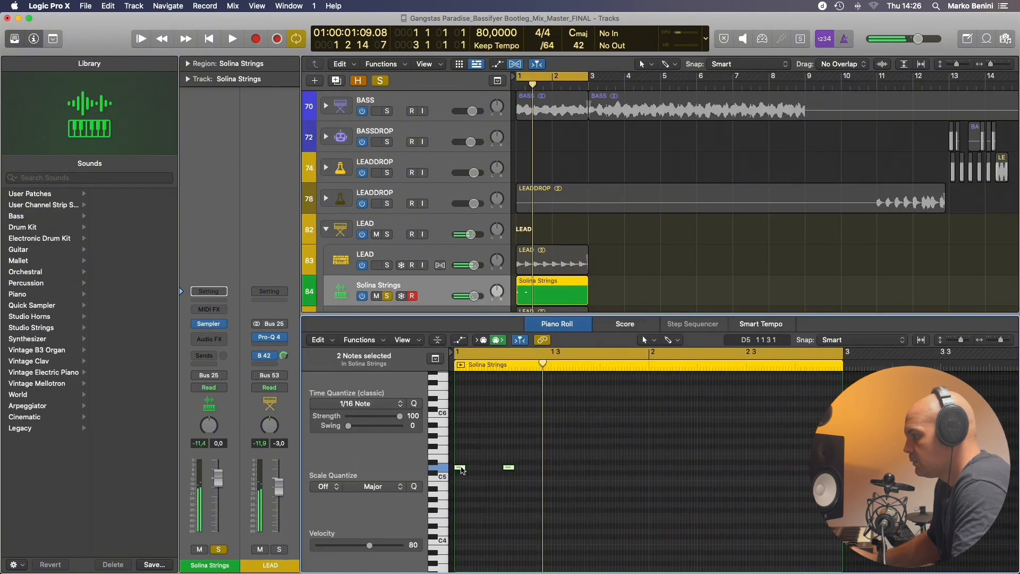
pyautogui.moveTo(461, 470); pyautogui.dragTo(558, 471)
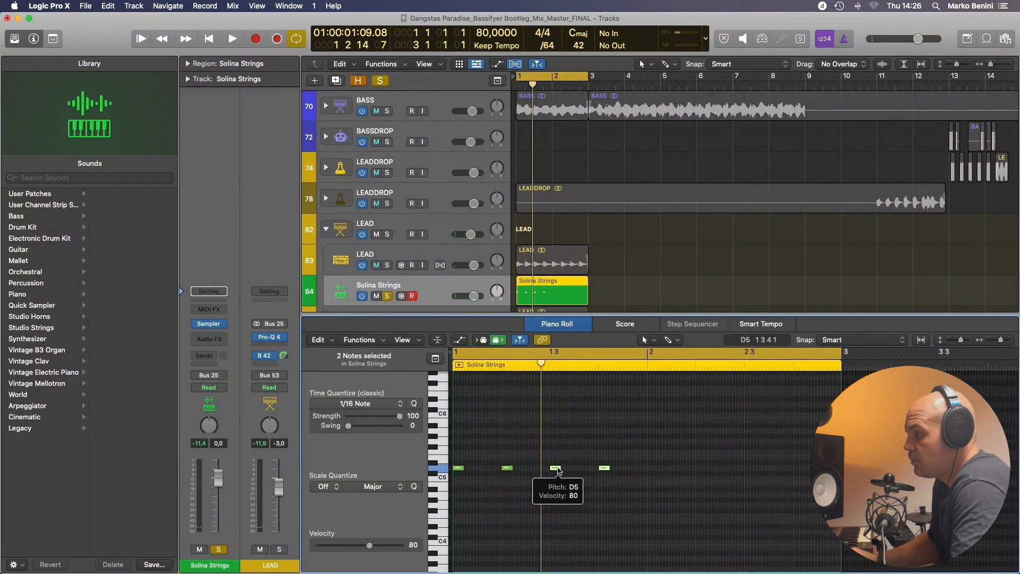
pyautogui.moveTo(558, 469); pyautogui.dragTo(653, 470)
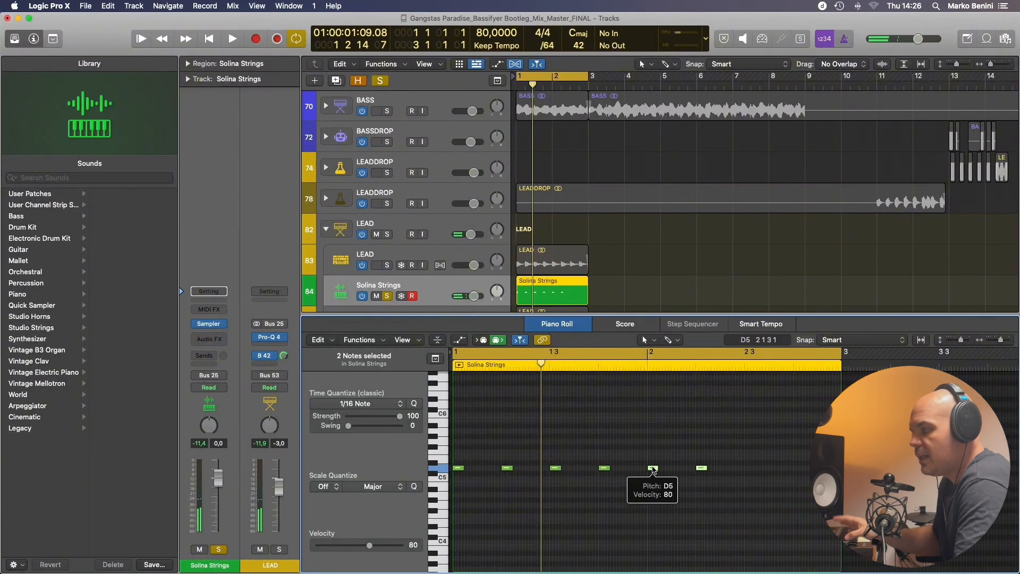
pyautogui.press('super+Left')
pyautogui.press('super+Right')
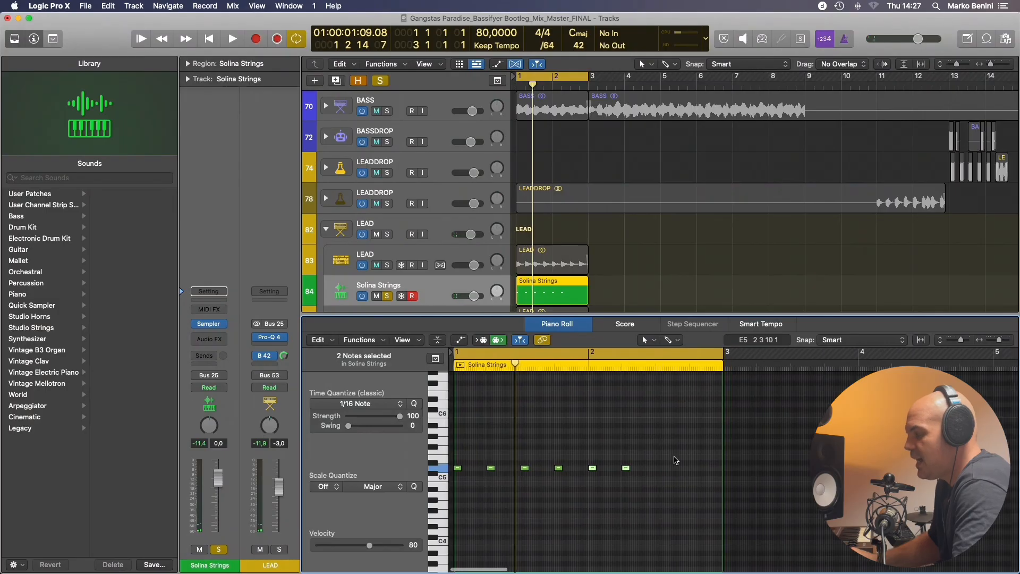
# Humanize all six D5 notes with the velocity randomization set to 2, and close the MIDI transform window.
pyautogui.moveTo(754, 429); pyautogui.dragTo(303, 489)
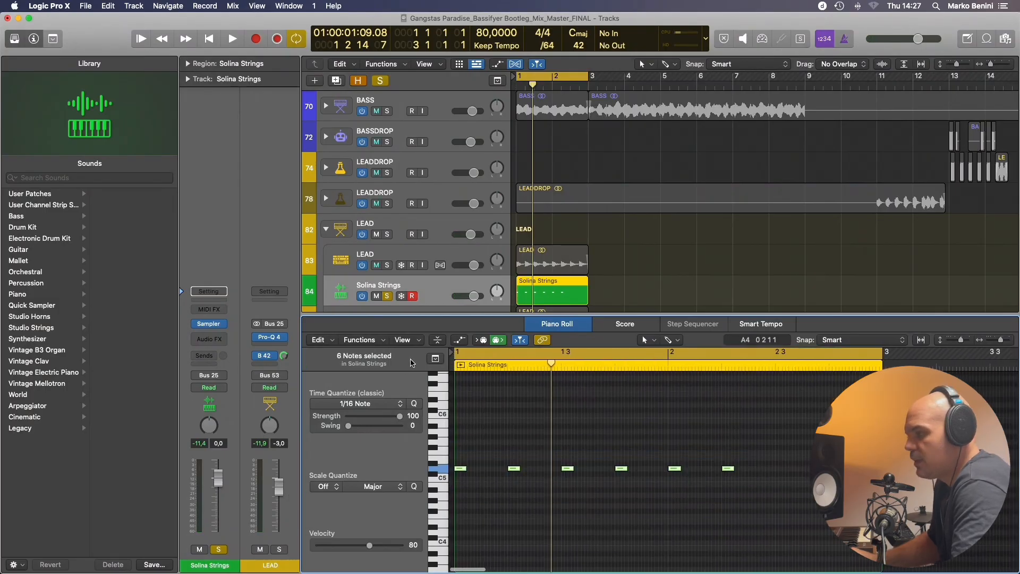
pyautogui.click(359, 340)
pyautogui.moveTo(375, 441)
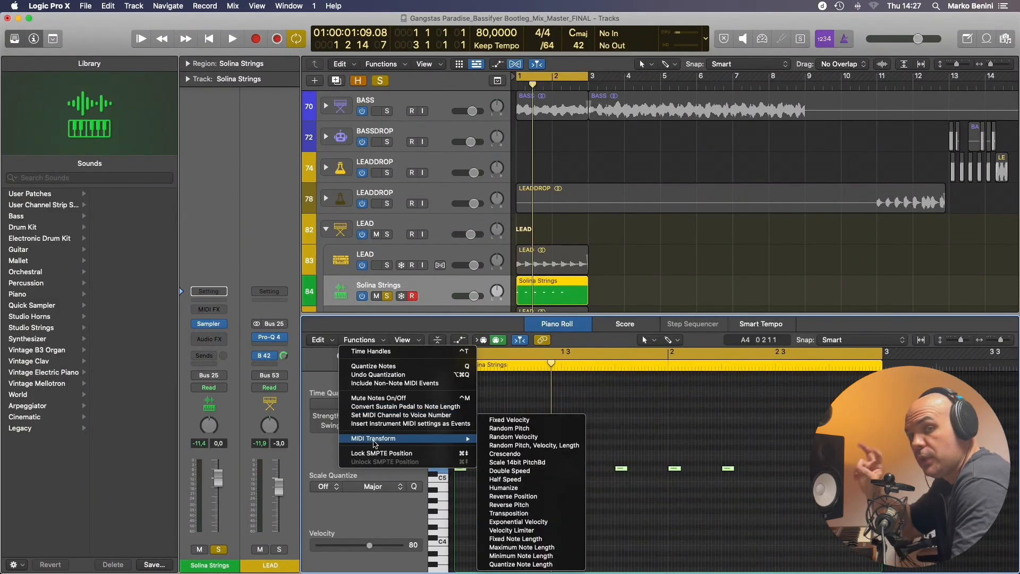
pyautogui.click(505, 488)
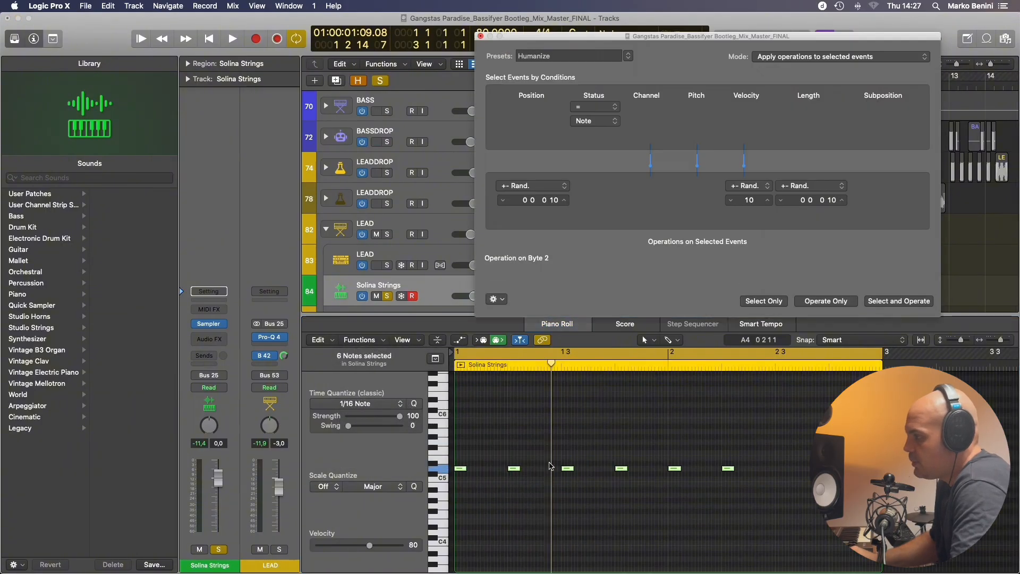
pyautogui.moveTo(749, 201); pyautogui.dragTo(749, 208)
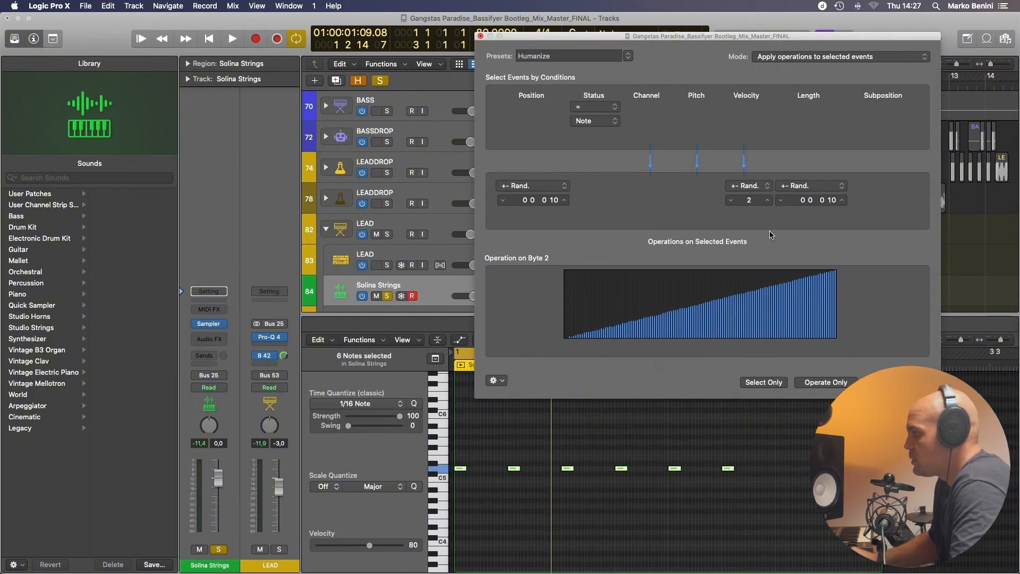
pyautogui.click(833, 384)
pyautogui.click(482, 36)
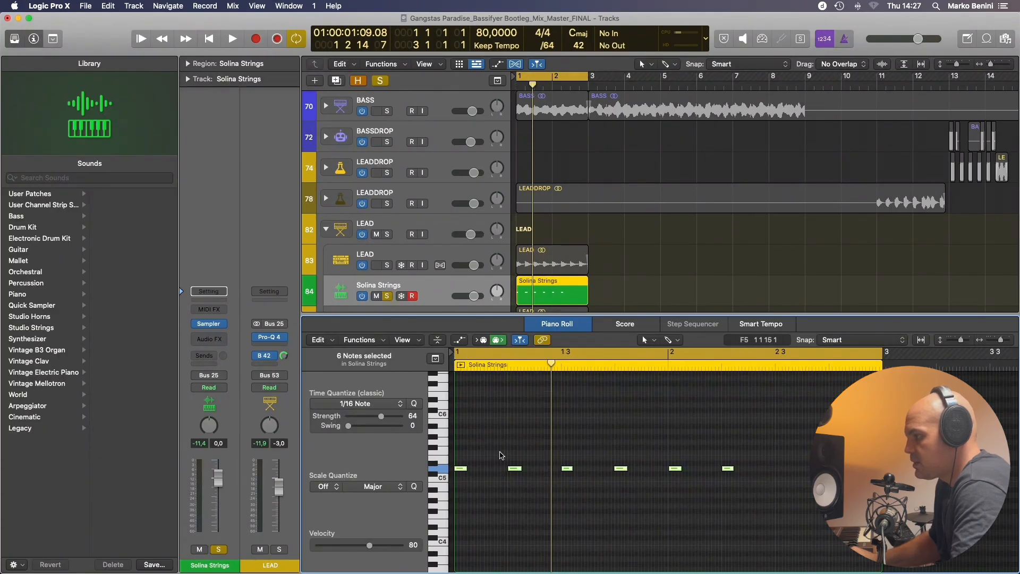
# Select the first D5 note to inspect its velocity, and play the humanized string part.
pyautogui.click(461, 468)
pyautogui.moveTo(466, 421); pyautogui.dragTo(515, 420)
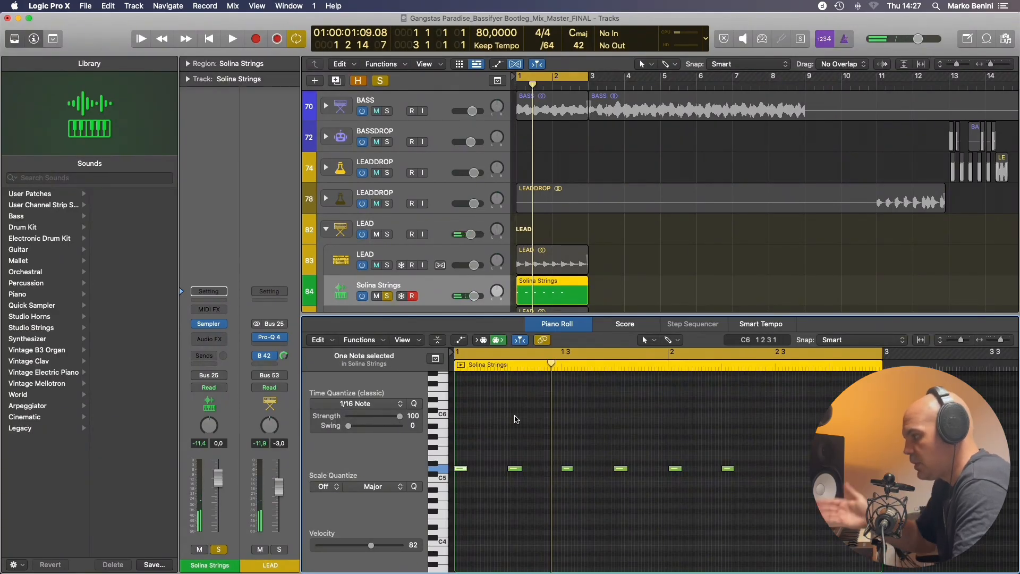
pyautogui.press('space')
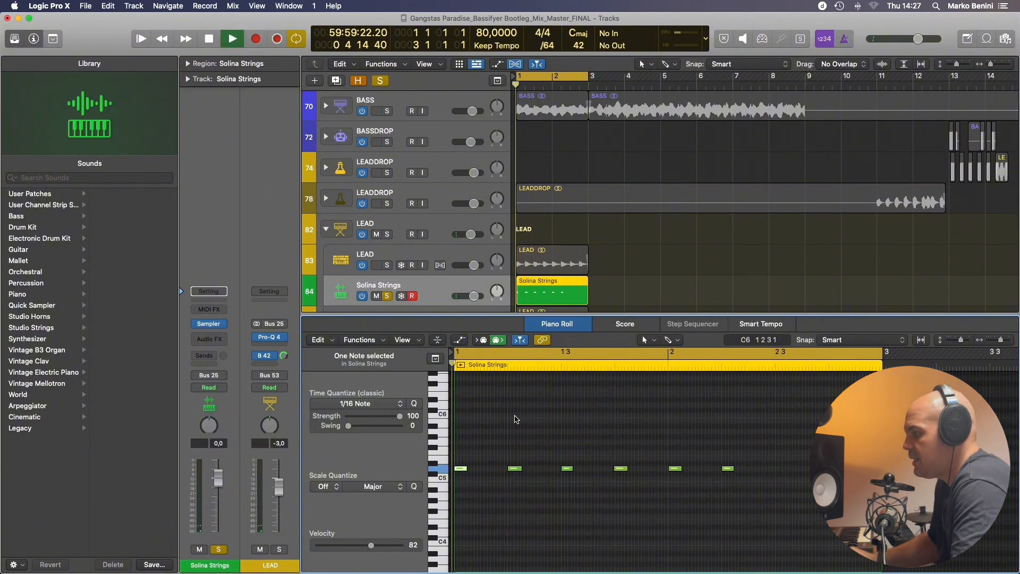
# Open the Sampler during playback and advance its preset through Superstrings Dark to Superstrings Oct ModW.
pyautogui.click(208, 326)
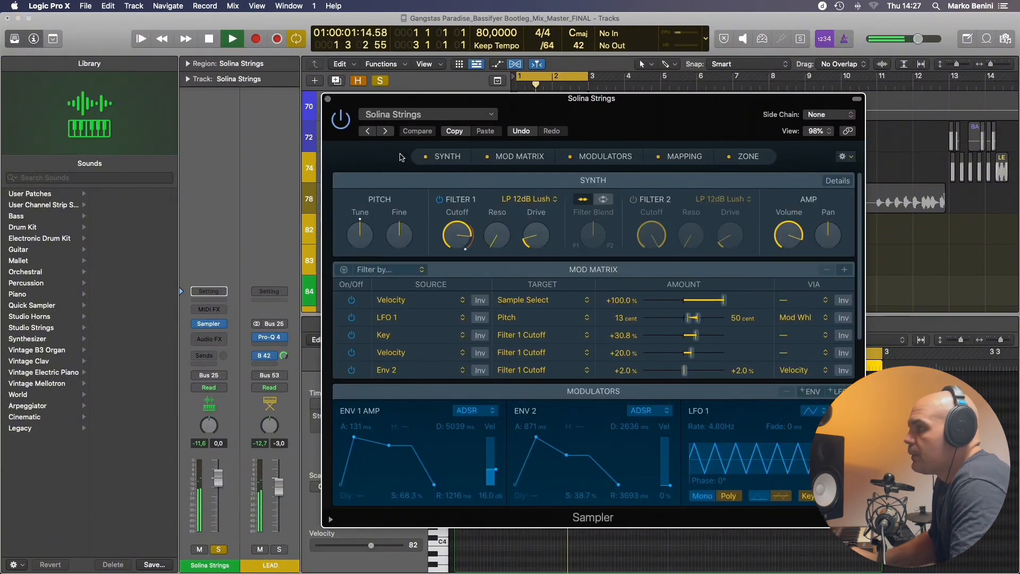
pyautogui.click(409, 116)
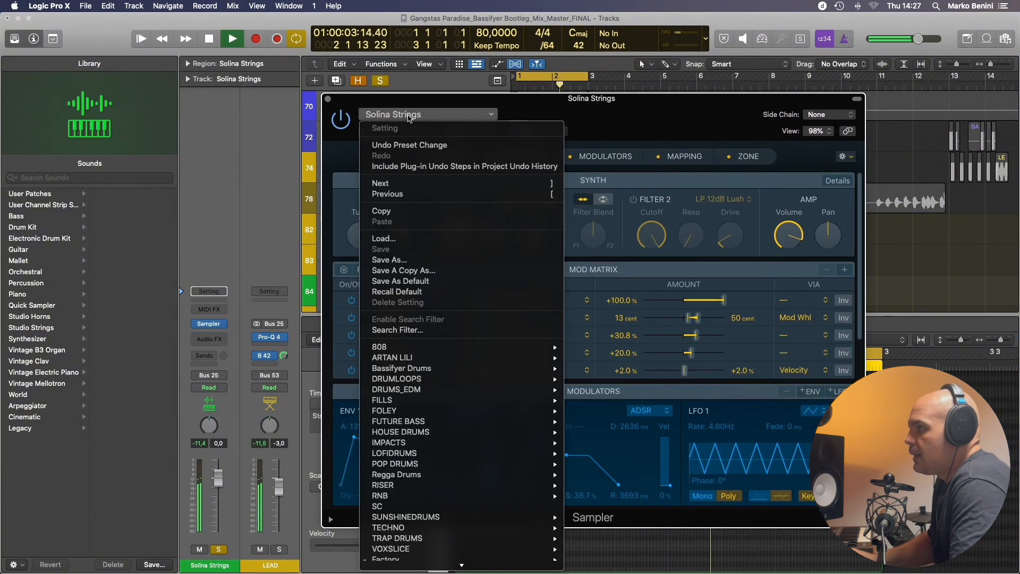
pyautogui.click(407, 113)
pyautogui.click(383, 132)
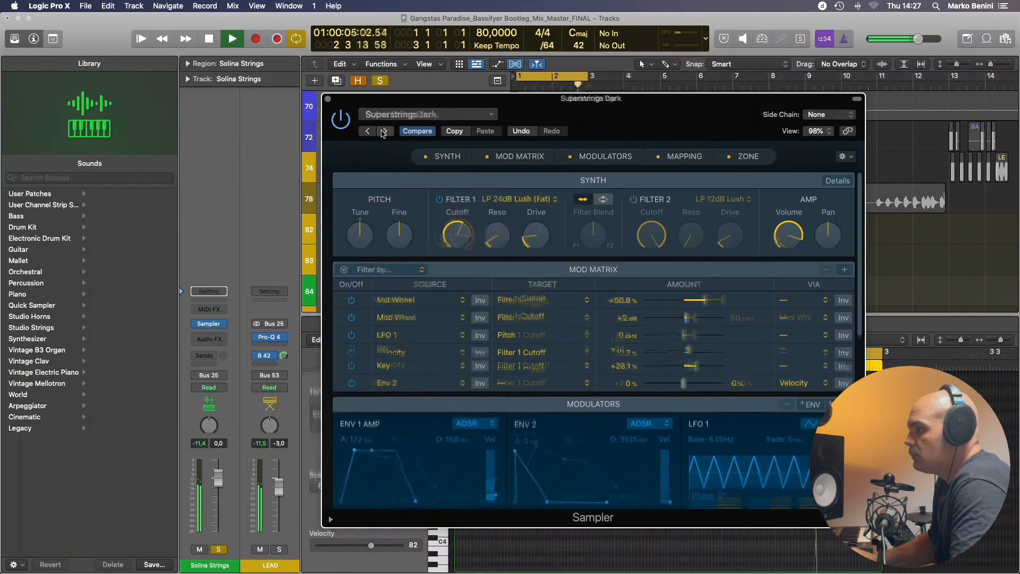
pyautogui.click(385, 131)
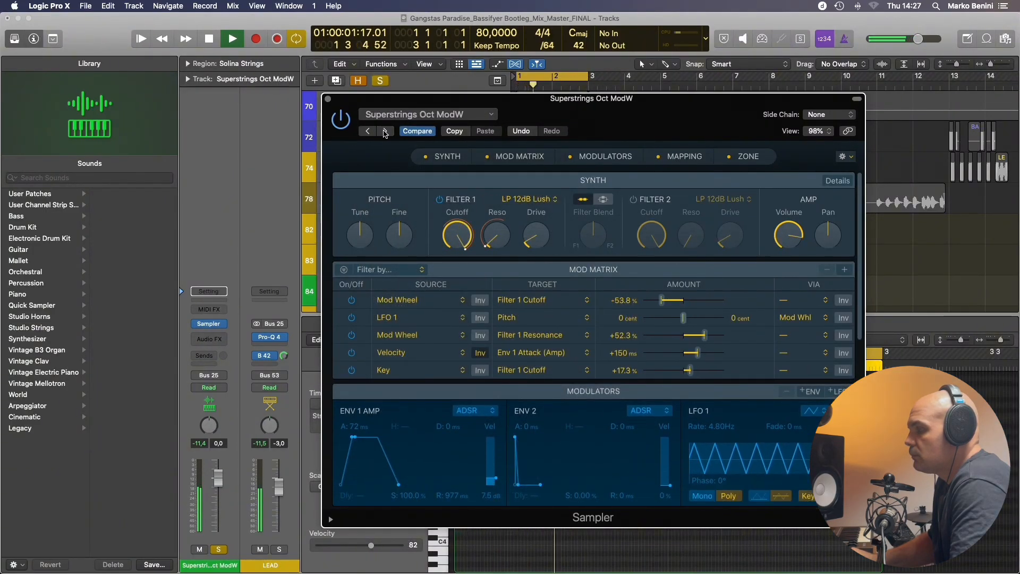
# Advance the Sampler preset through XP Strings mono to Abfahrer, and browse the factory synthesizer presets during playback.
pyautogui.click(385, 132)
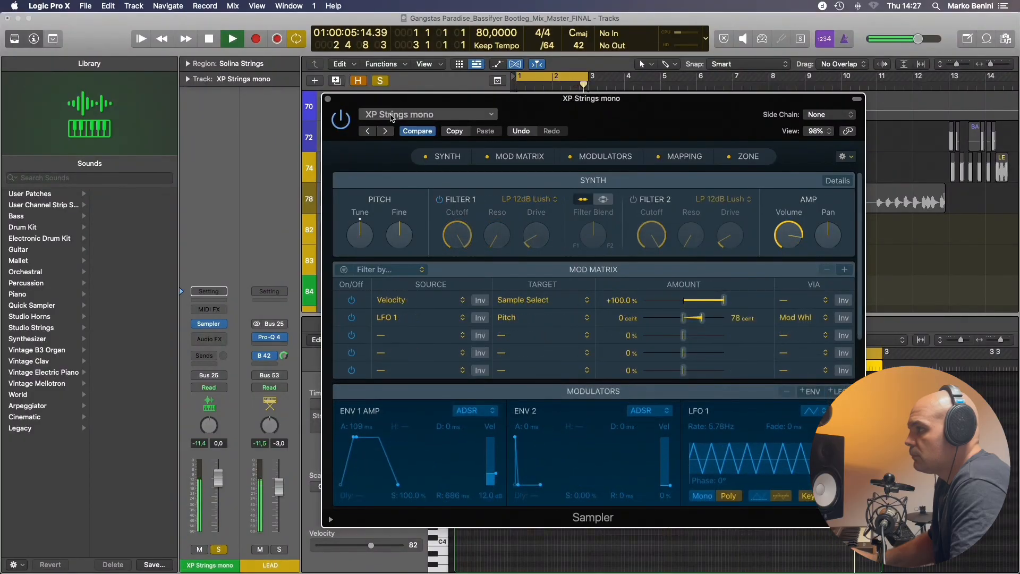
pyautogui.click(386, 132)
pyautogui.click(387, 114)
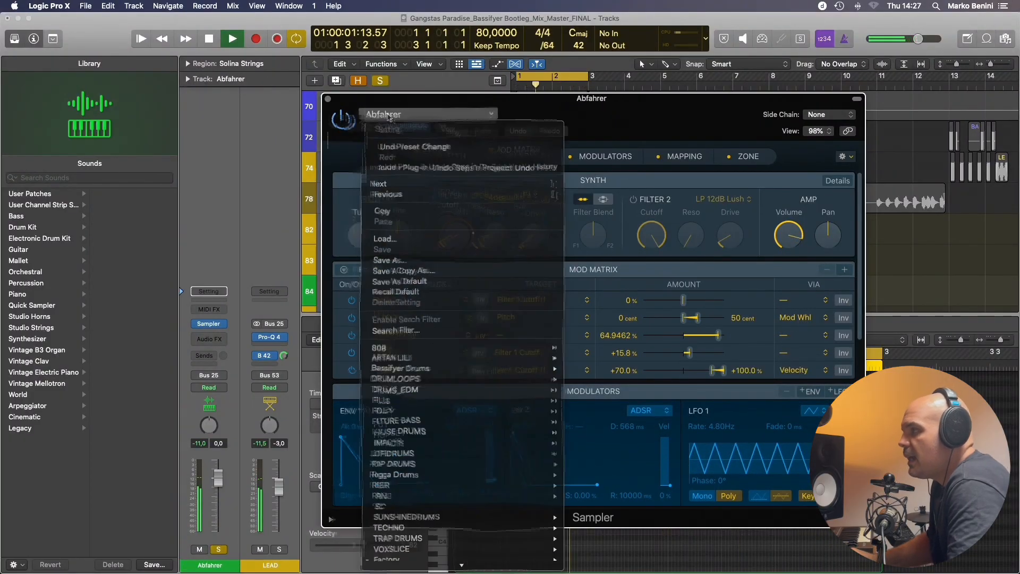
pyautogui.moveTo(521, 543)
pyautogui.moveTo(628, 546)
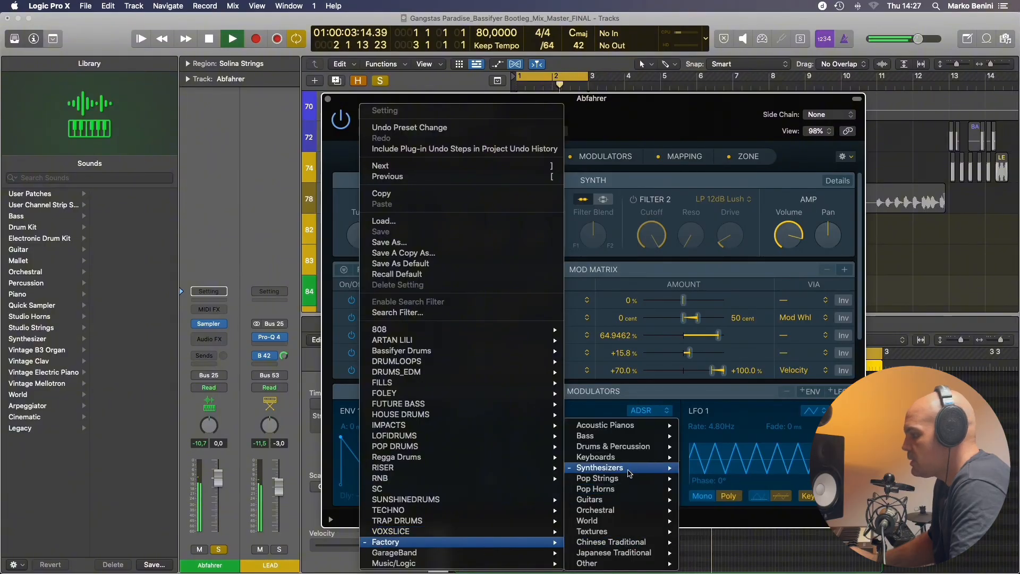
pyautogui.moveTo(601, 468)
pyautogui.moveTo(765, 499)
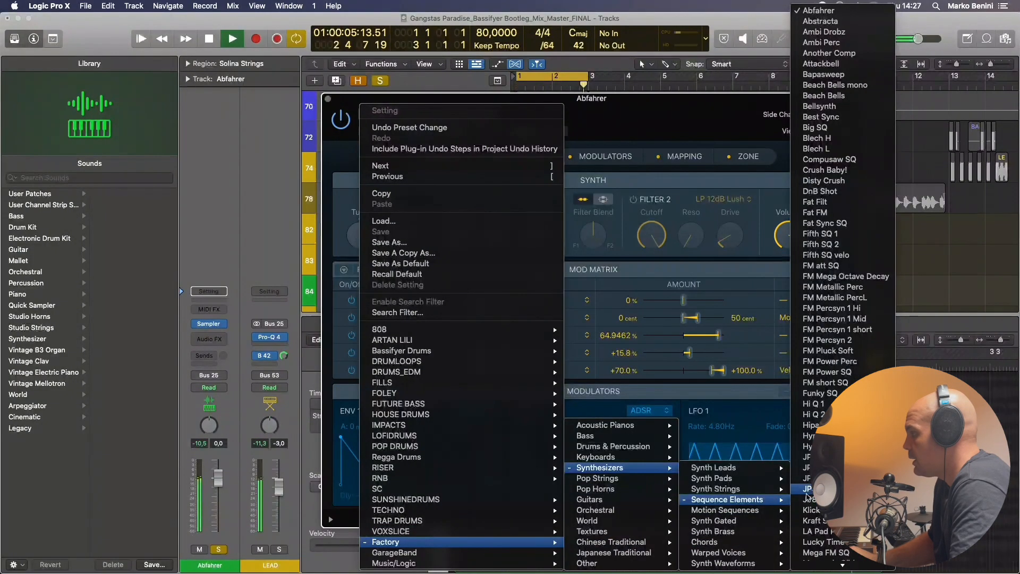
pyautogui.click(813, 446)
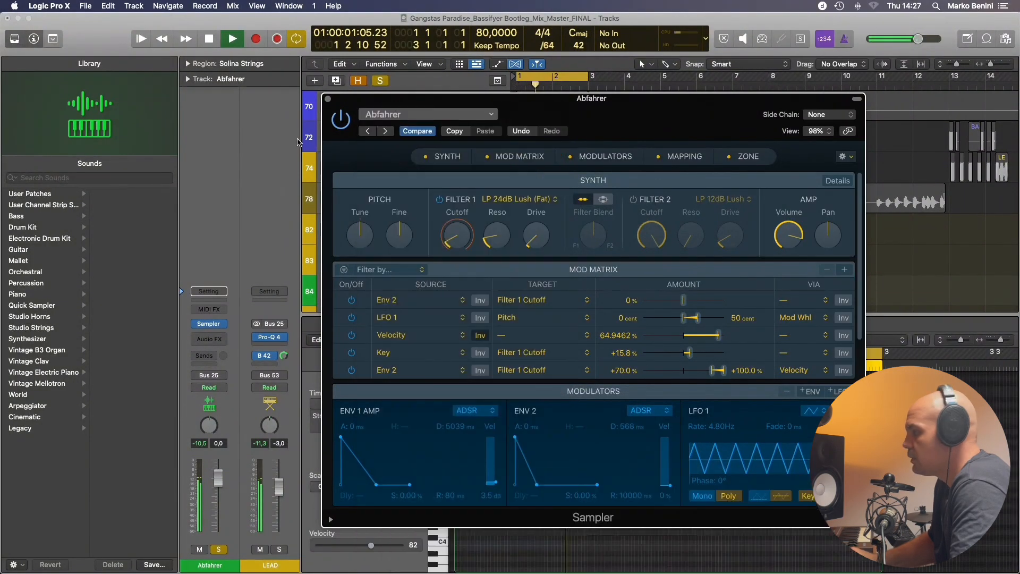
# Switch the Sampler preset to Megfat_Superstrings, stop playback and close the Sampler.
pyautogui.click(385, 131)
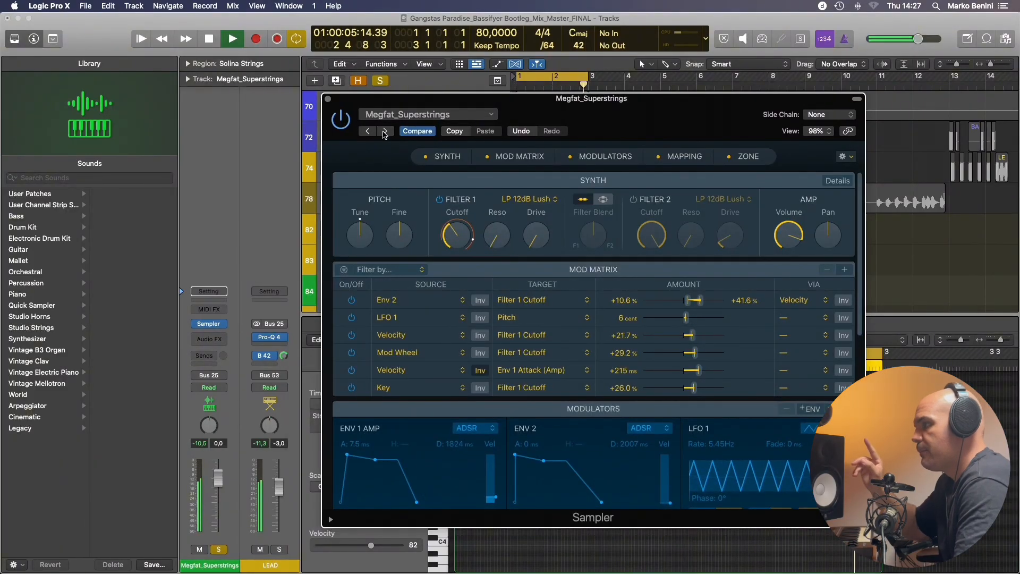
pyautogui.press('space')
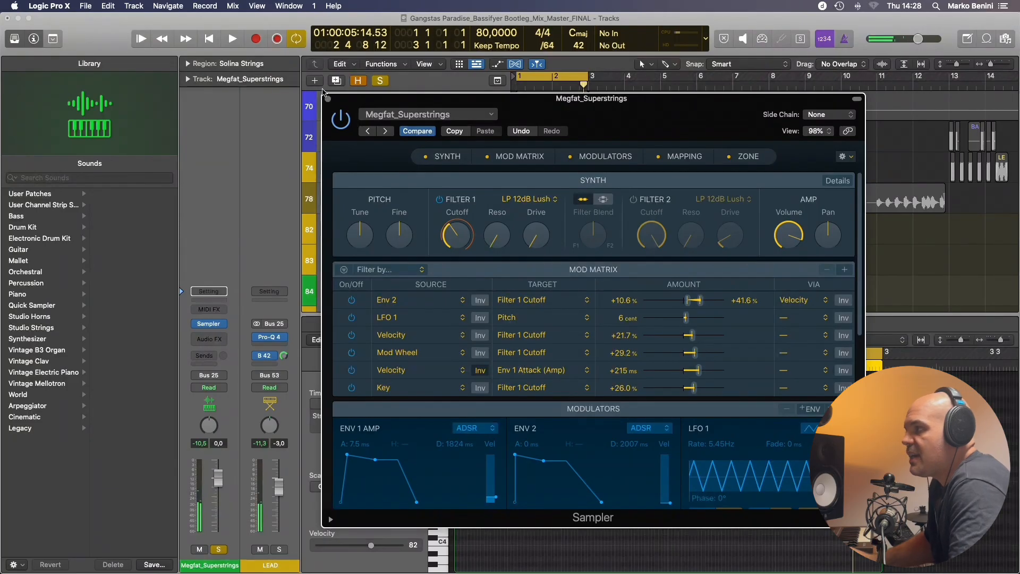
pyautogui.click(329, 100)
# Humanize all notes except the first in the string region with velocity randomization set to 3, and play the result.
pyautogui.press('super+a')
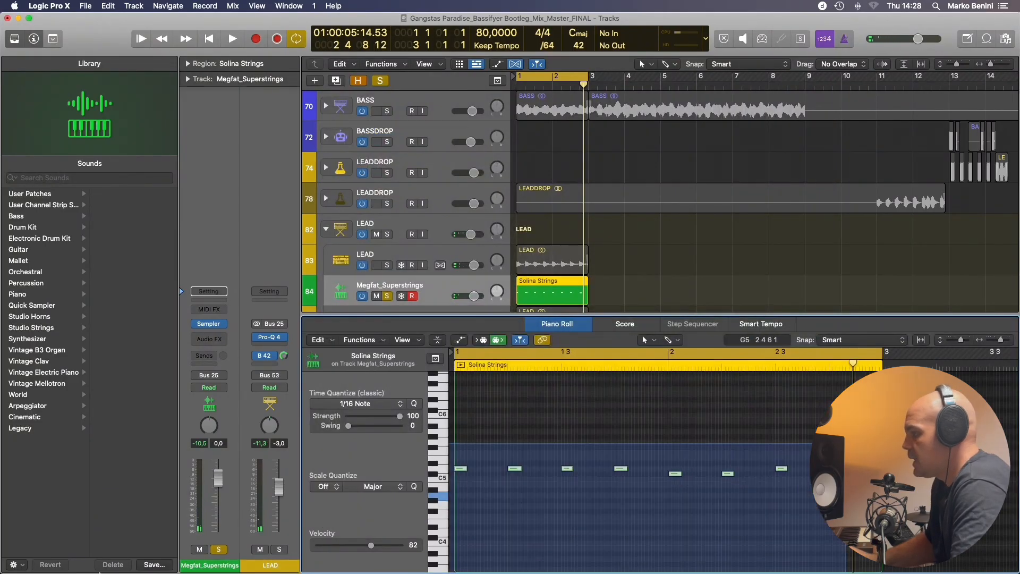
pyautogui.click(356, 340)
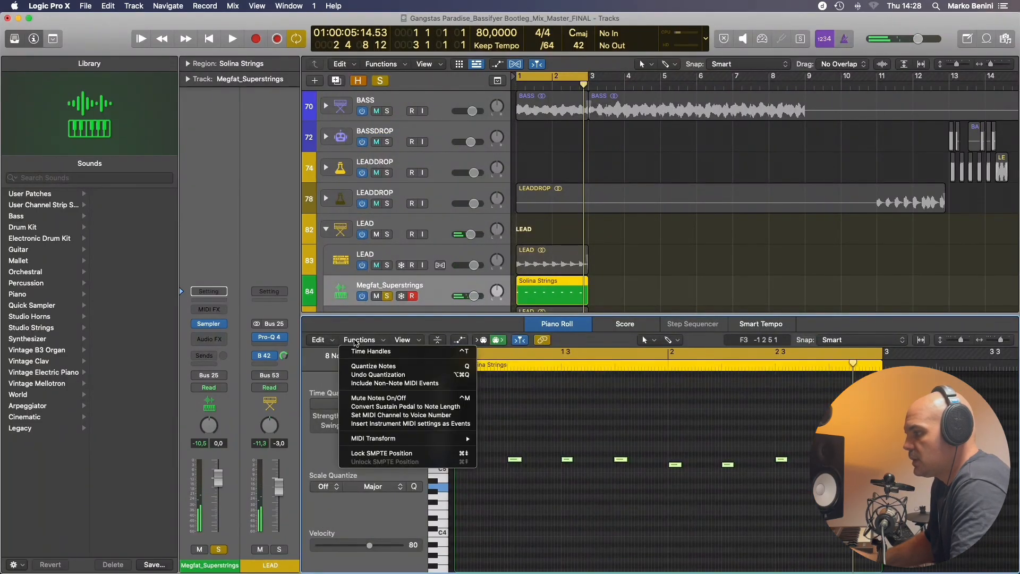
pyautogui.moveTo(432, 439)
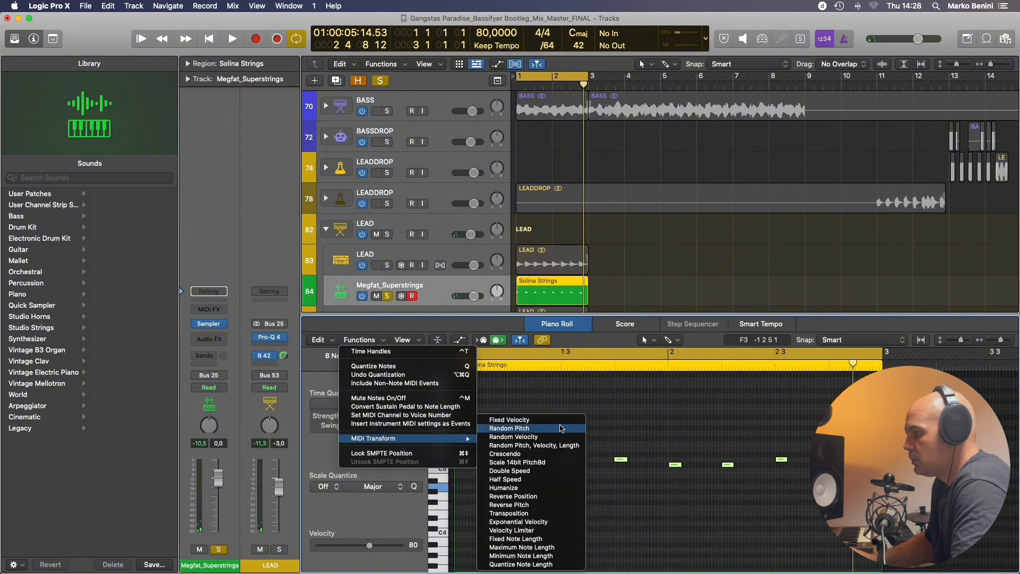
pyautogui.click(545, 489)
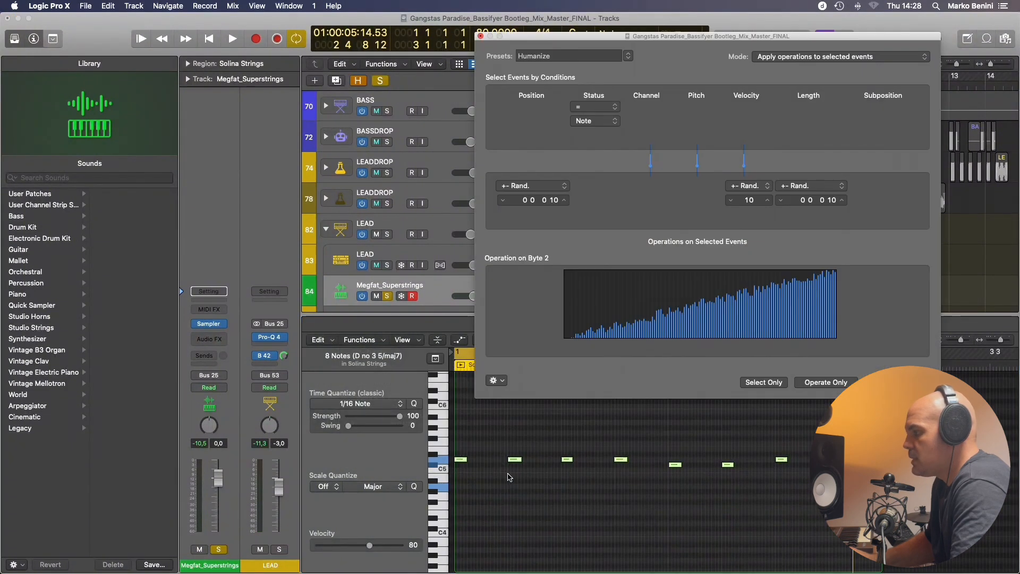
pyautogui.keyDown('shift'); pyautogui.click(460, 460); pyautogui.keyUp('shift')
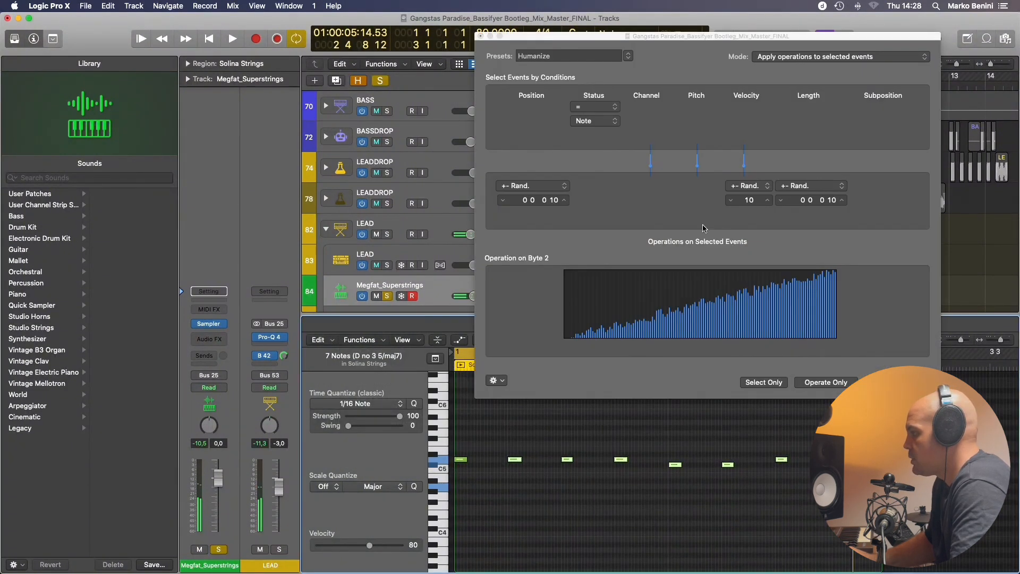
pyautogui.moveTo(750, 199); pyautogui.dragTo(750, 209)
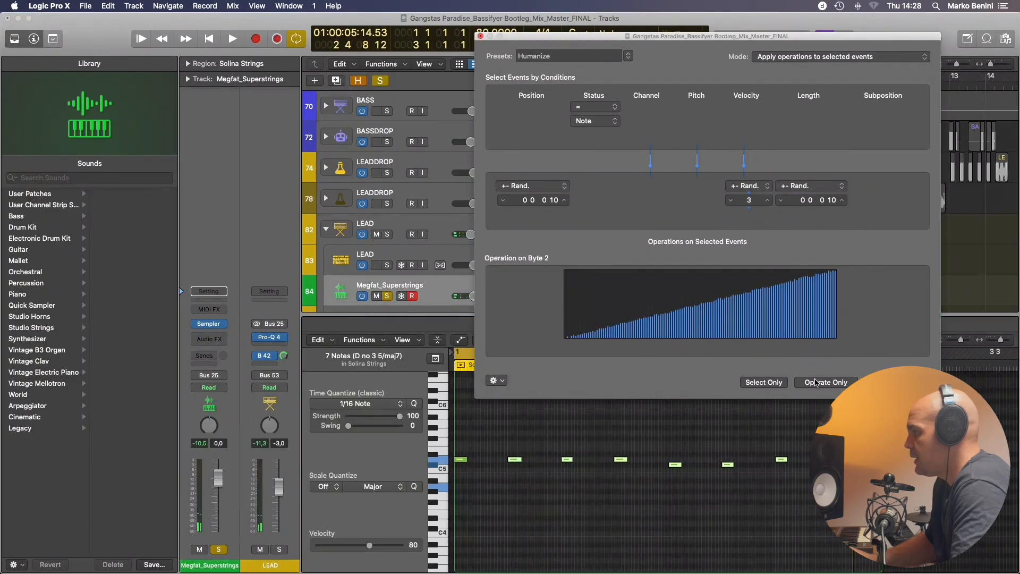
pyautogui.press('space')
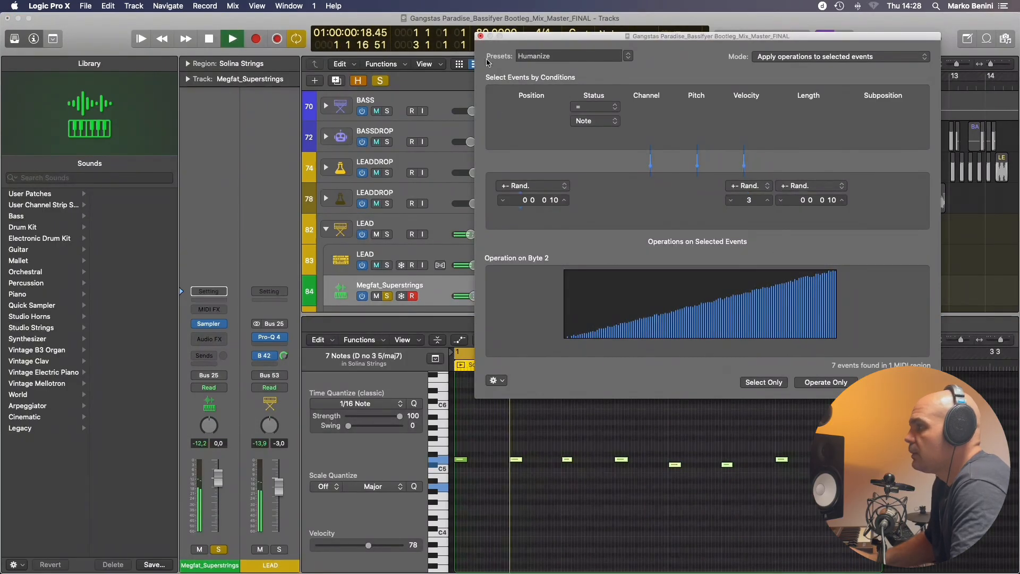
pyautogui.click(480, 36)
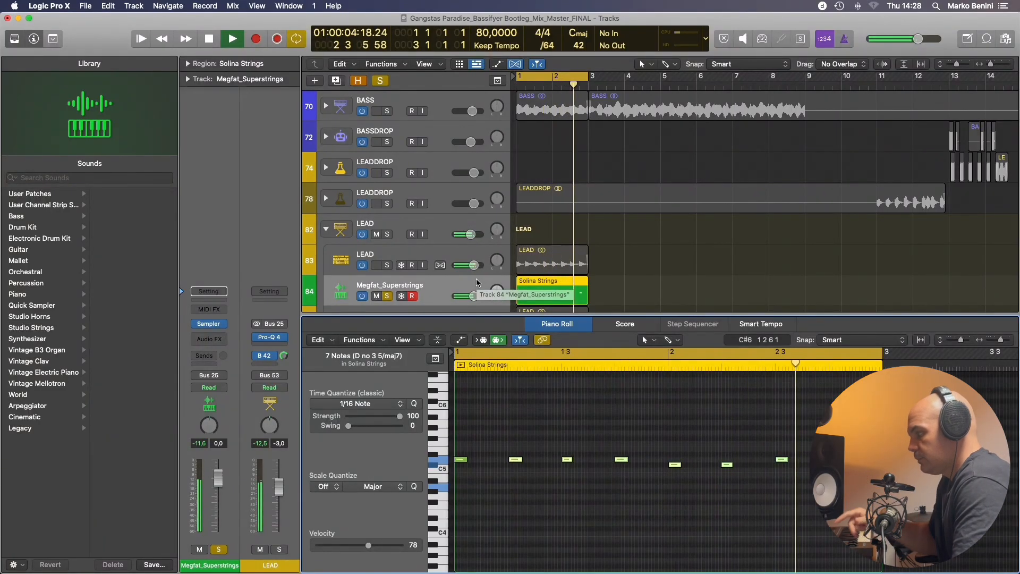
pyautogui.press('space')
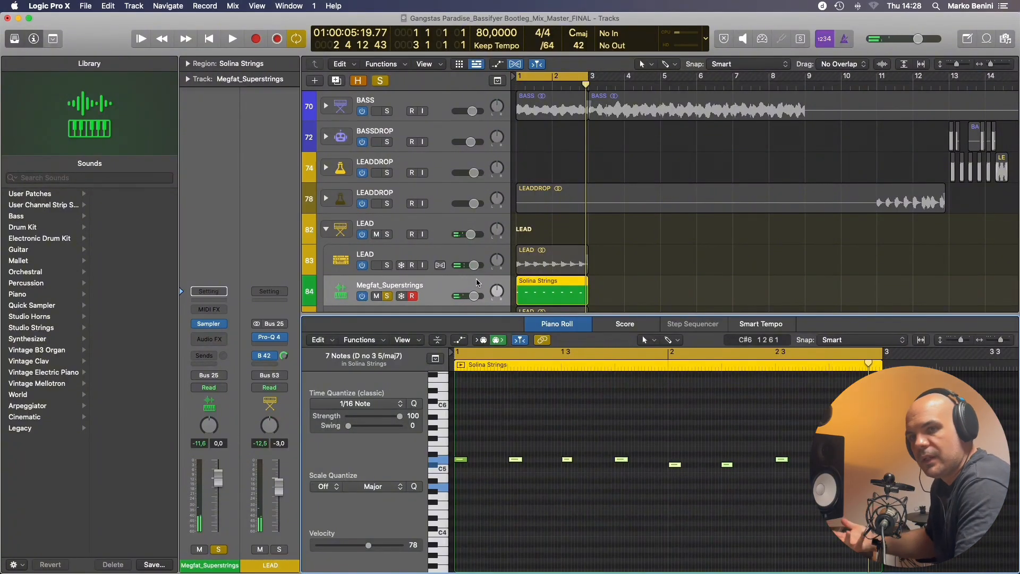
# Play LEAD subtrack 83 soloed to compare it with the recreated strings, and return the solo to the Megfat_Superstrings track.
pyautogui.press('x')
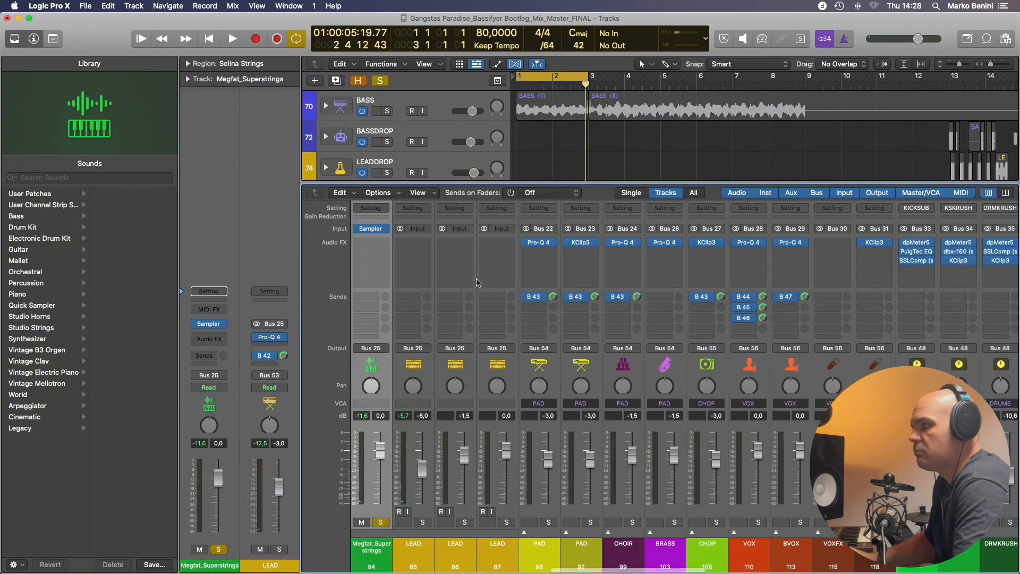
pyautogui.press('x')
pyautogui.click(388, 265)
pyautogui.press('space')
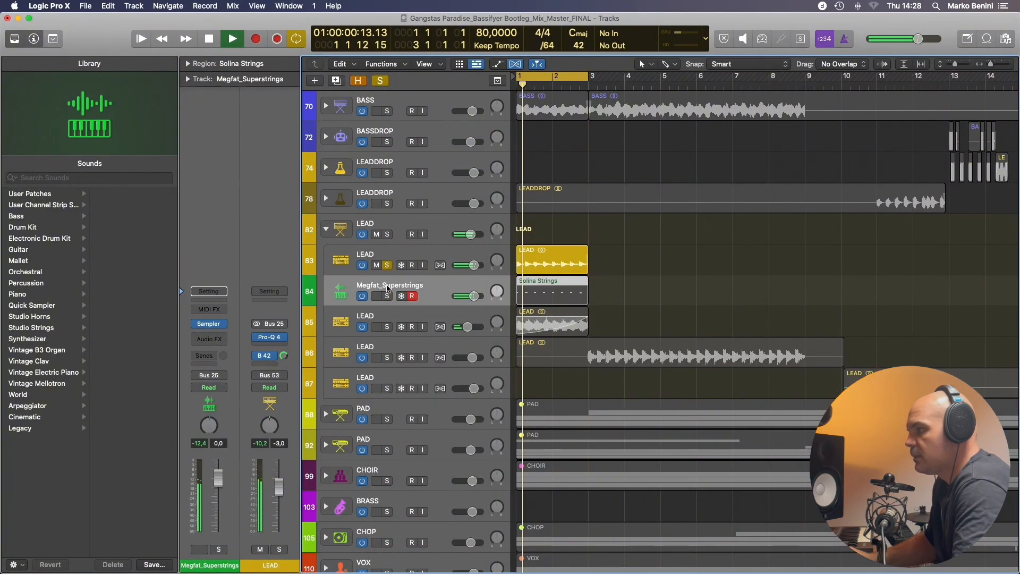
pyautogui.click(387, 296)
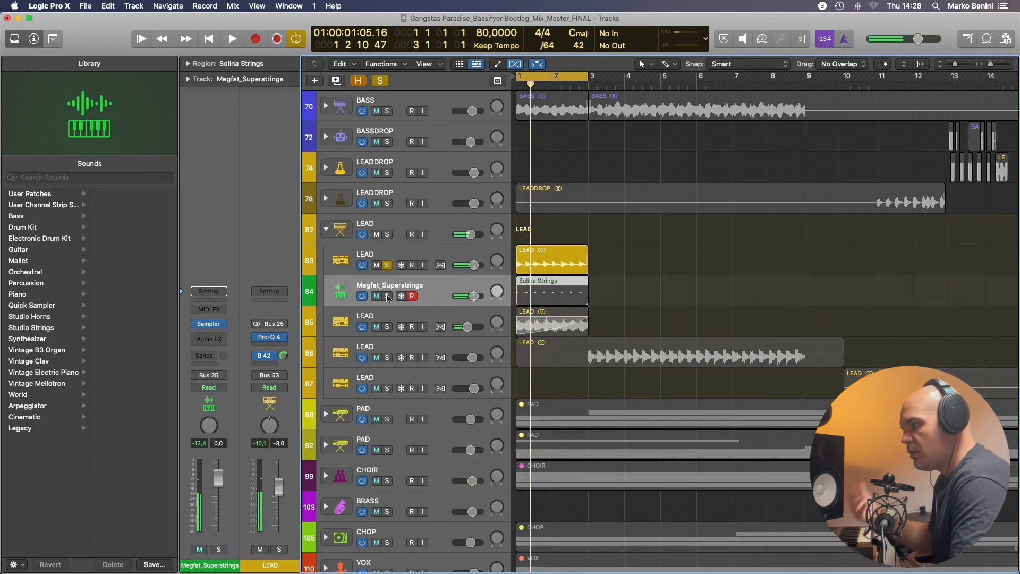
pyautogui.press('space')
pyautogui.click(387, 296)
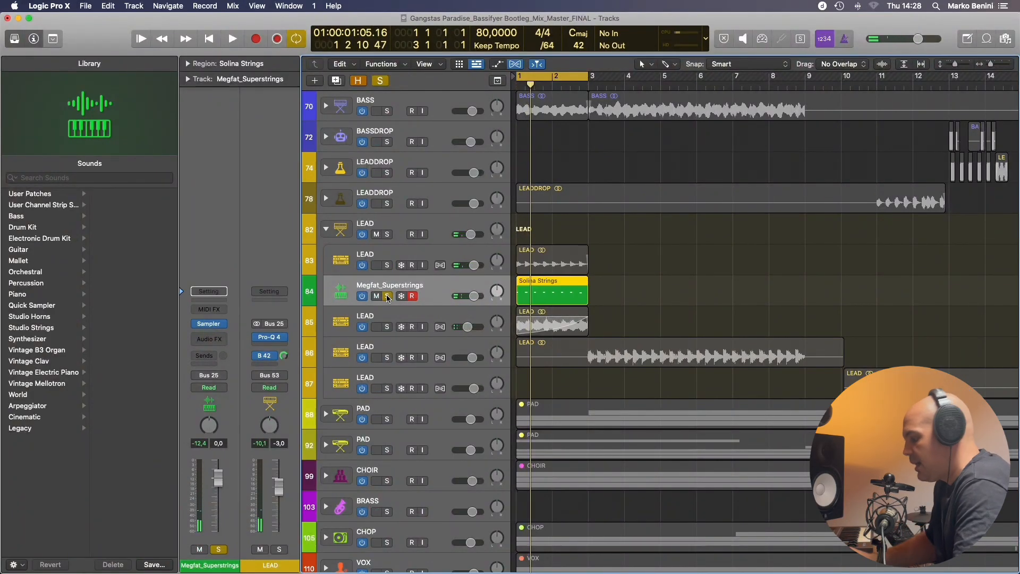
# Duplicate the Megfat_Superstrings track with its region, and change the copy's Sampler preset to Mini_Pro Chorus Warm.
pyautogui.press('super+d')
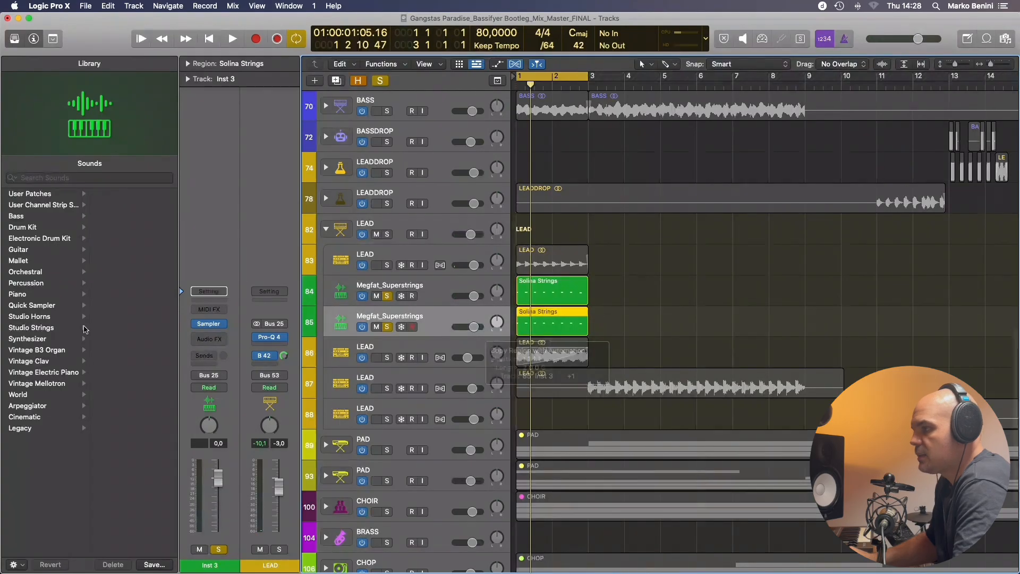
pyautogui.click(227, 323)
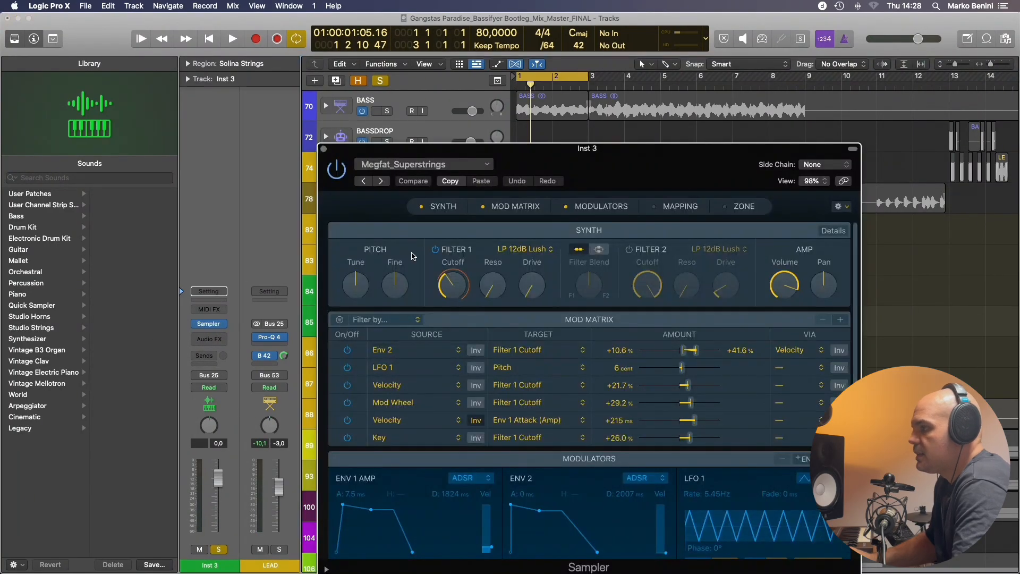
pyautogui.click(381, 181)
pyautogui.moveTo(383, 149); pyautogui.dragTo(503, 141)
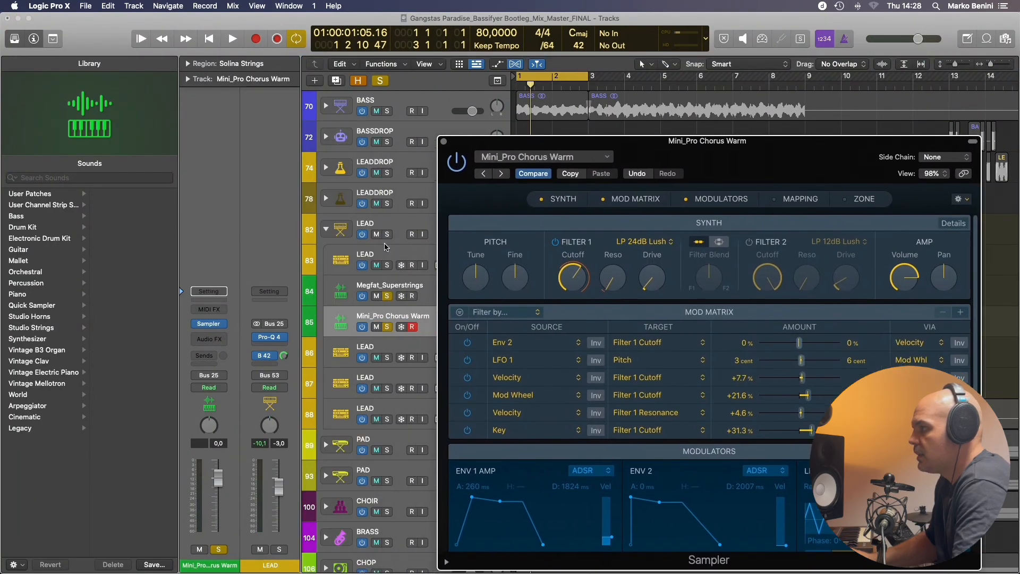
# Play the Mini_Pro Chorus Warm layer on its own and together with Megfat_Superstrings, closing the Sampler.
pyautogui.click(376, 296)
pyautogui.press('space')
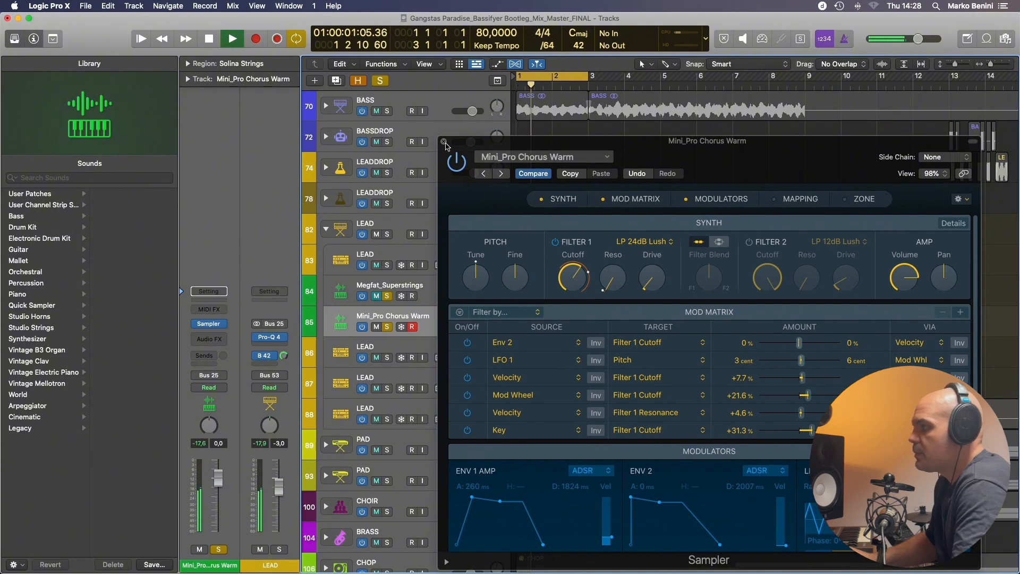
pyautogui.click(443, 142)
pyautogui.click(388, 298)
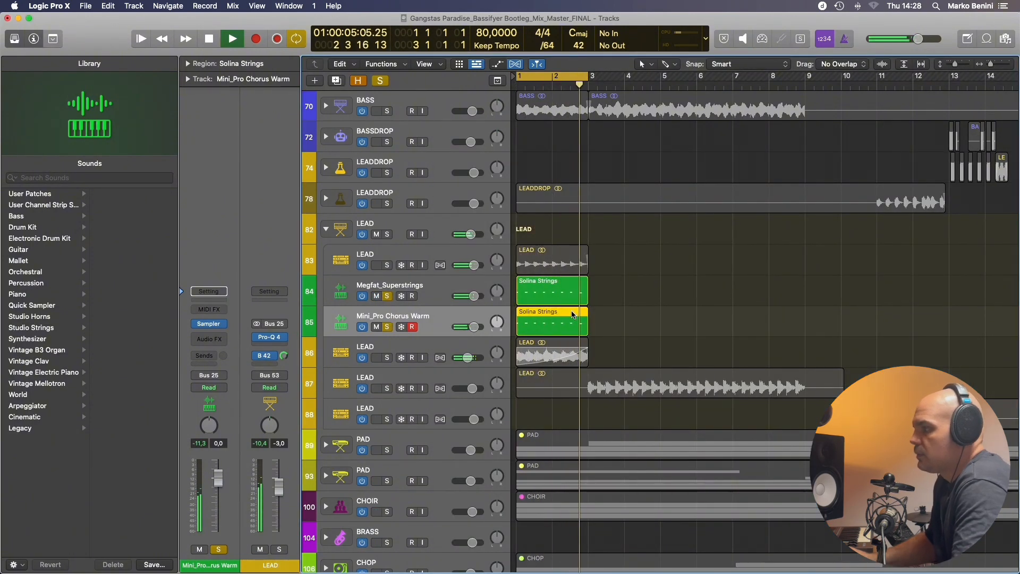
pyautogui.press('space')
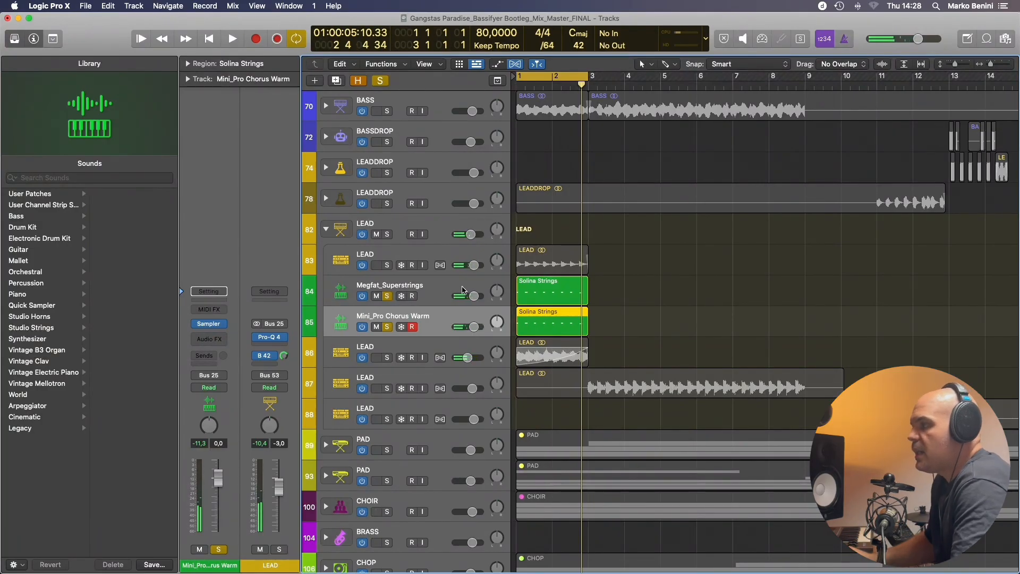
# Delete both string demo tracks, Megfat_Superstrings and Mini_Pro Chorus Warm.
pyautogui.click(442, 282)
pyautogui.press('super+BackSpace')
pyautogui.press('super+BackSpace')
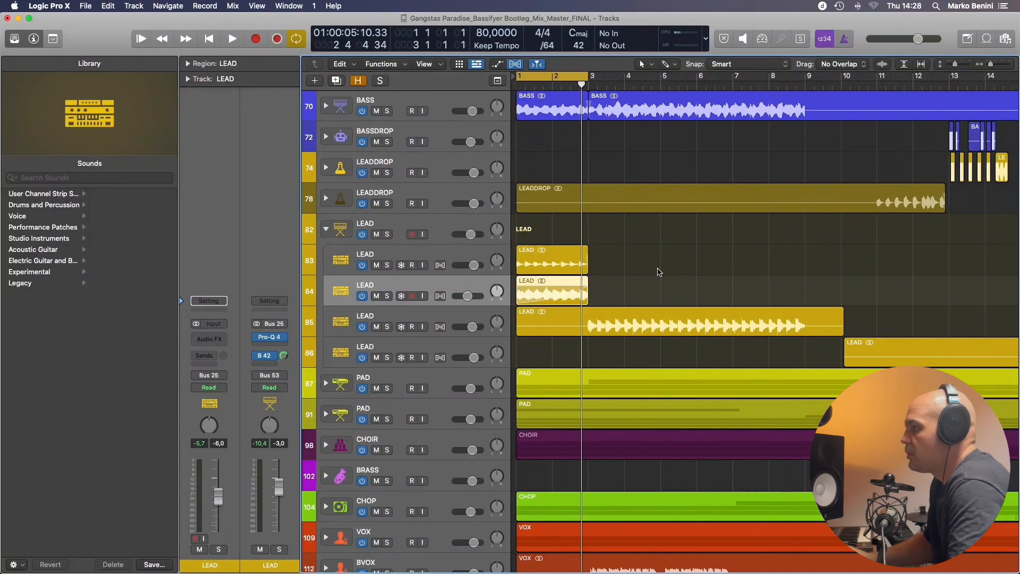
# Turn off cycle playback and play LEAD subtrack 86 soloed from bar 21, clearing the solo when finished.
pyautogui.press('z')
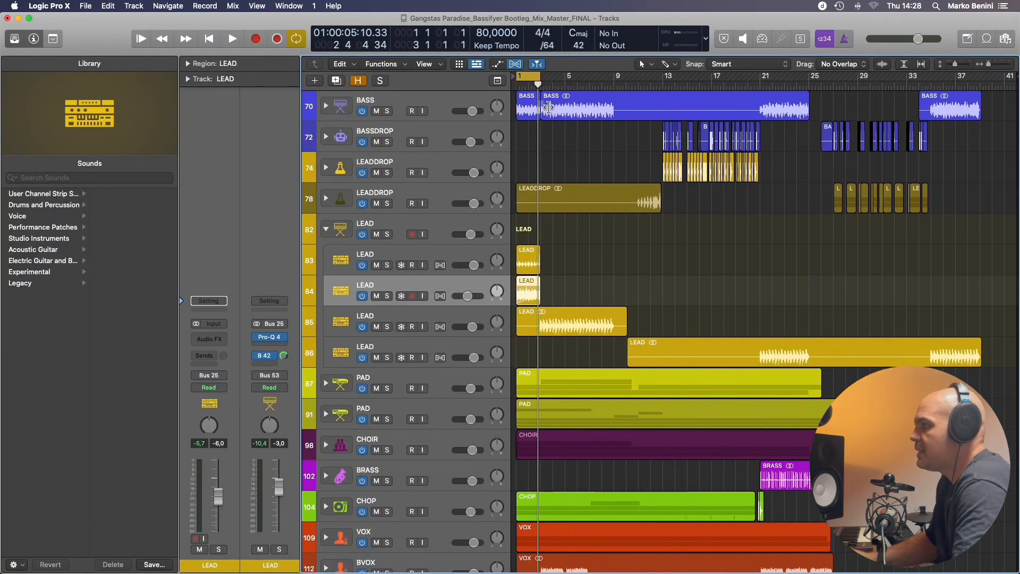
pyautogui.press('c')
pyautogui.click(762, 81)
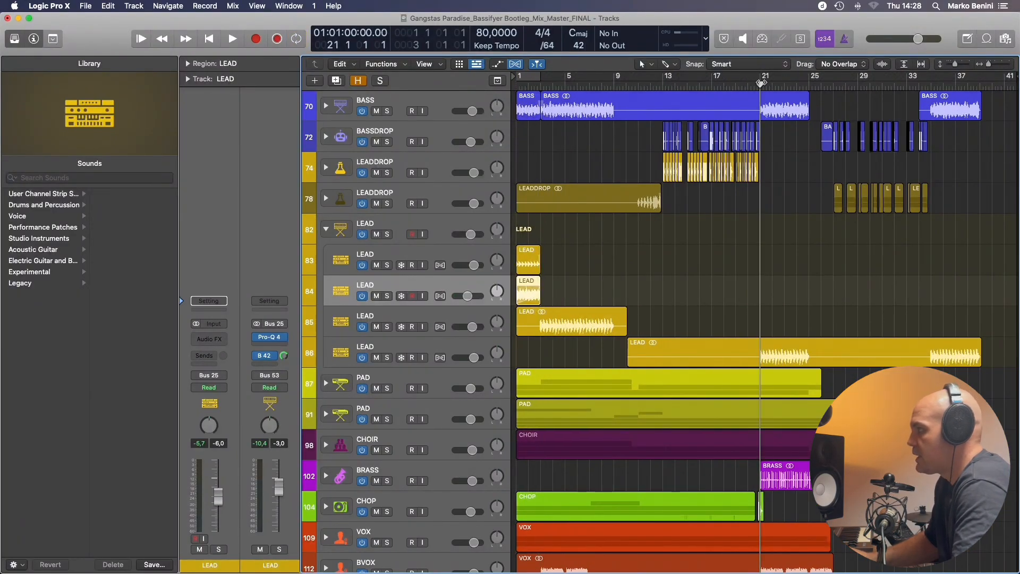
pyautogui.click(387, 358)
pyautogui.press('space')
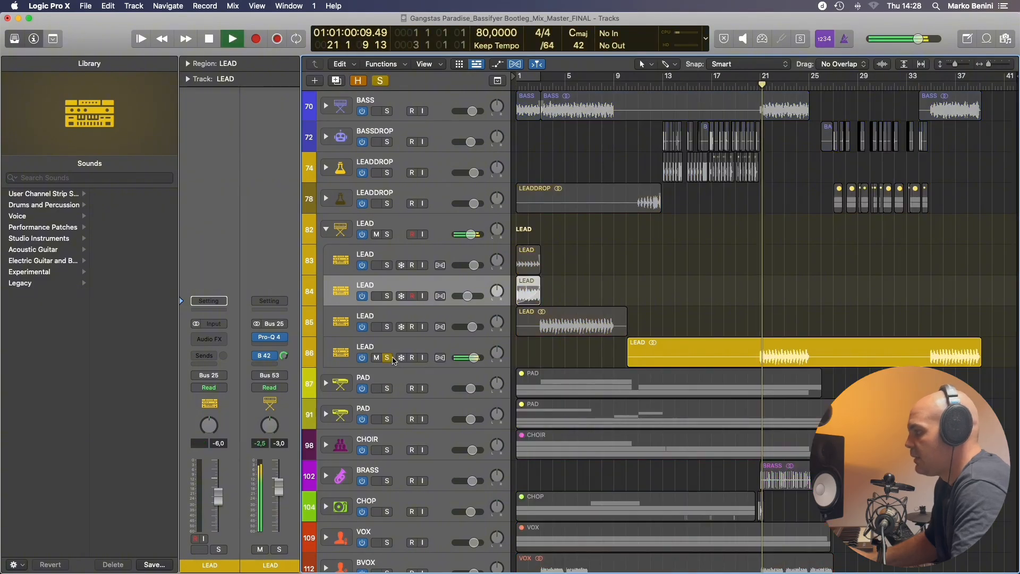
pyautogui.click(388, 357)
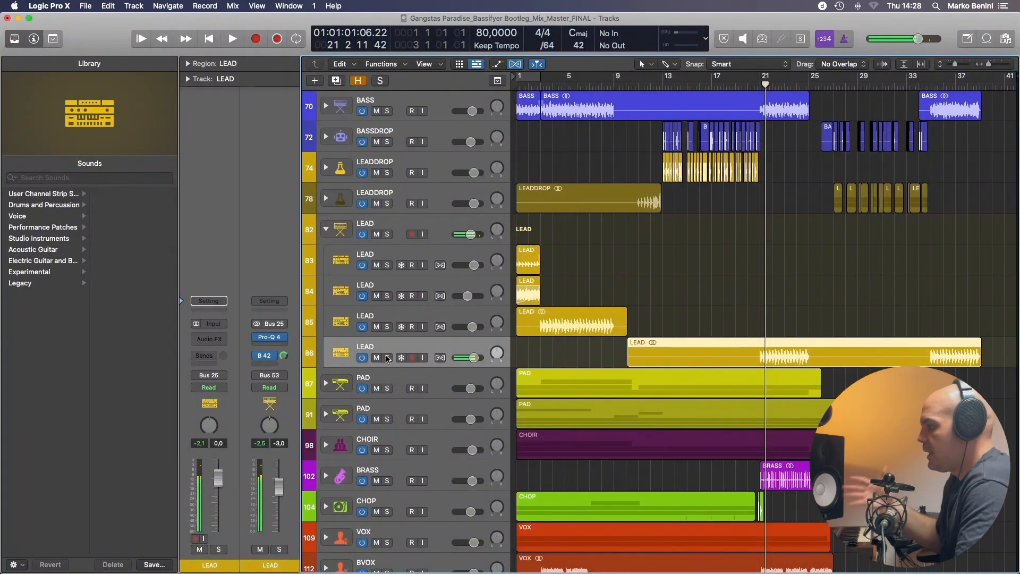
# Collapse the LEAD track stack and select the LEADDROP track 78.
pyautogui.press('super+Up')
pyautogui.press('super+Up')
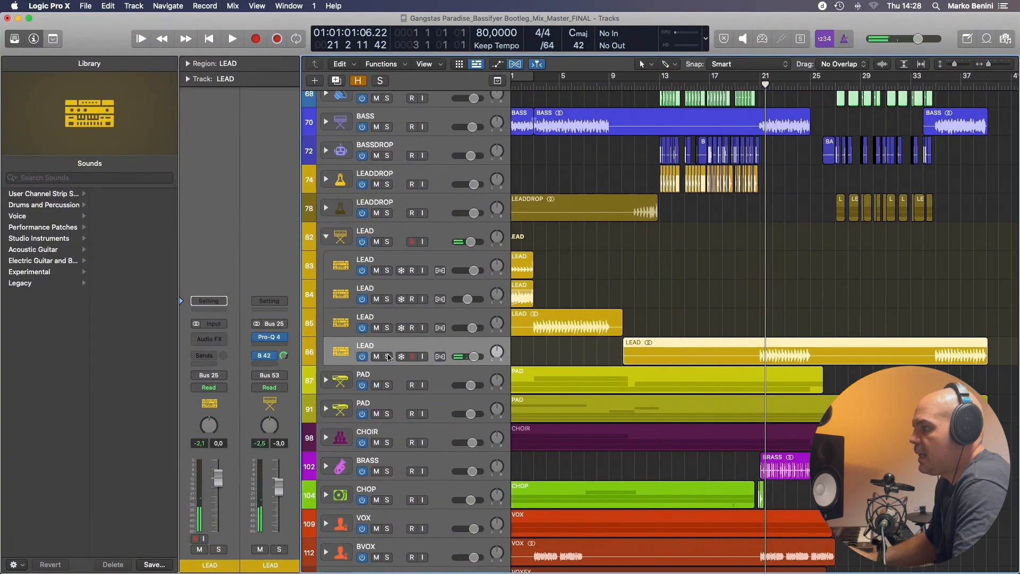
pyautogui.click(327, 249)
pyautogui.click(328, 249)
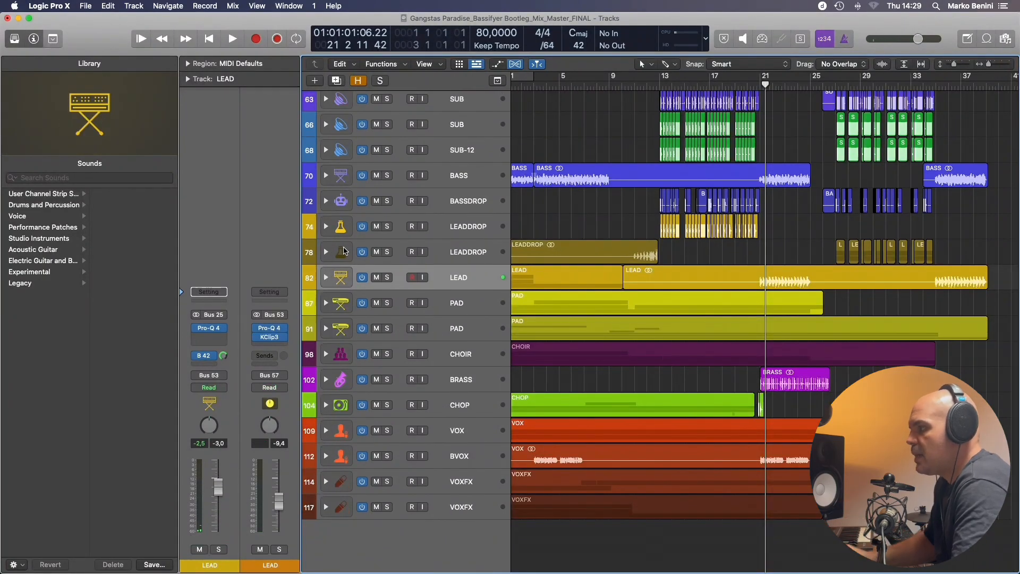
pyautogui.click(399, 311)
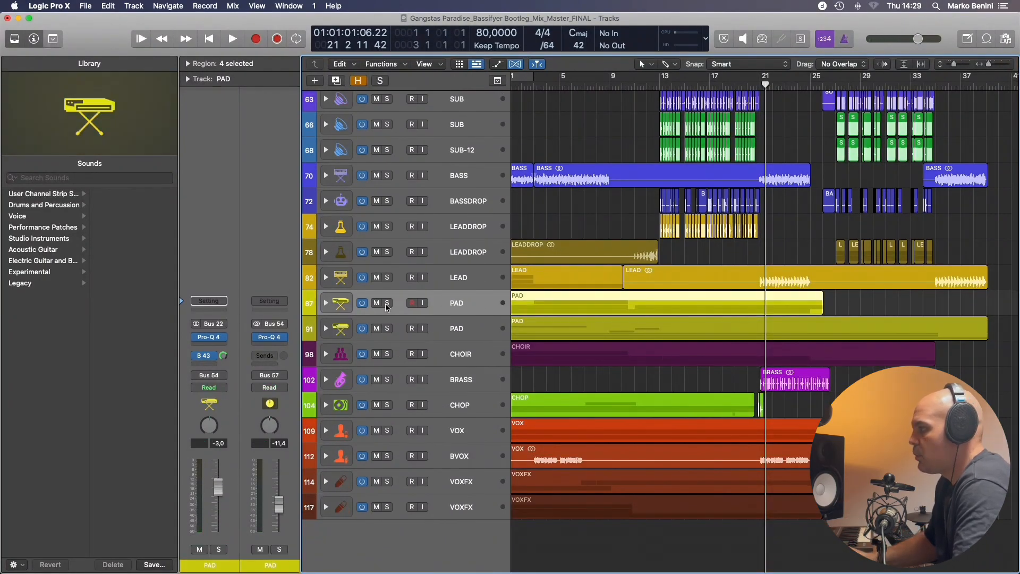
pyautogui.click(440, 253)
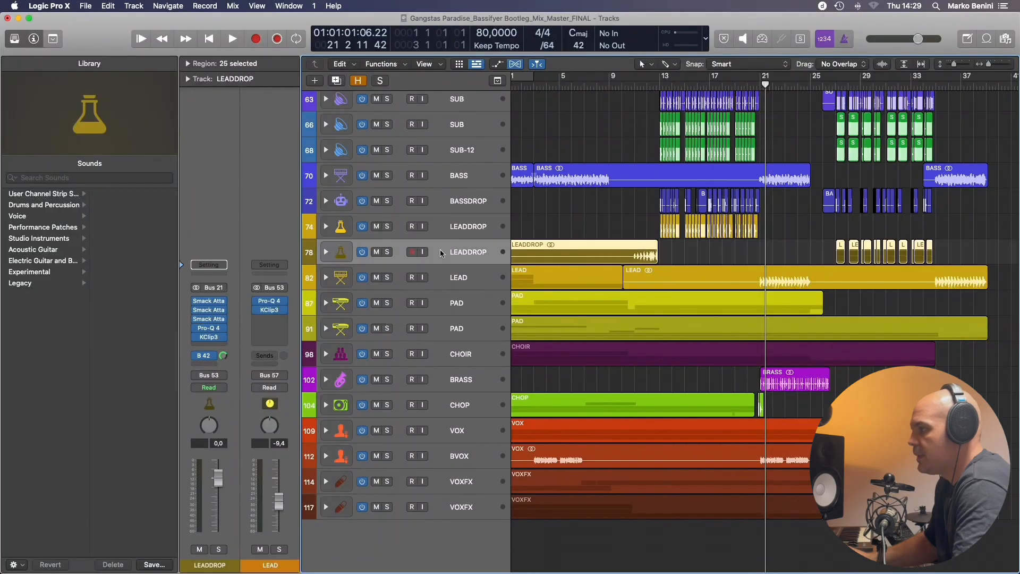
# Solo the LEADDROP track 74, cycle bars 13 to 21 and play a short part of the section.
pyautogui.click(385, 229)
pyautogui.click(387, 227)
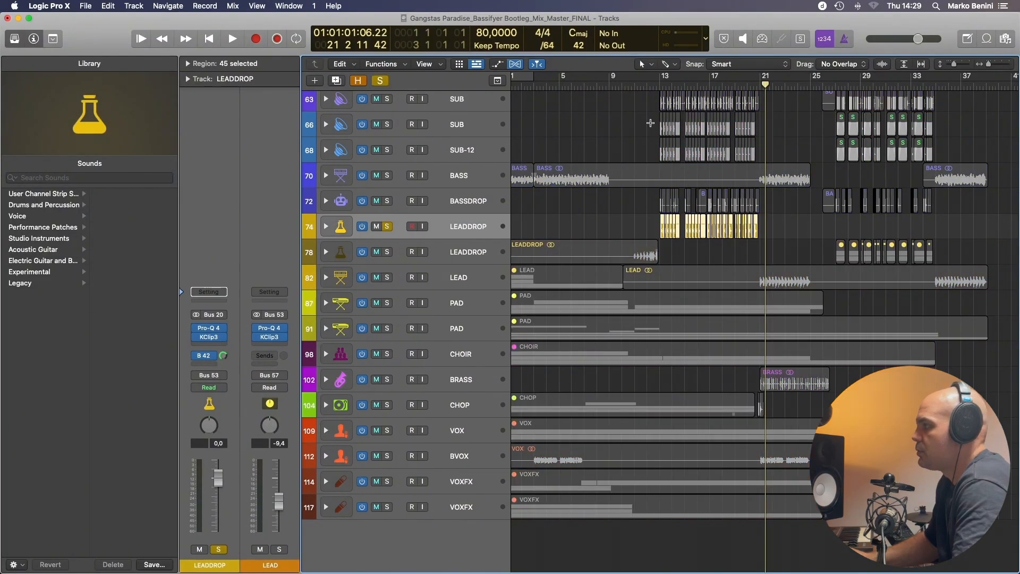
pyautogui.moveTo(661, 78); pyautogui.dragTo(766, 79)
pyautogui.press('space')
pyautogui.press('super+Right')
pyautogui.press('super+Right')
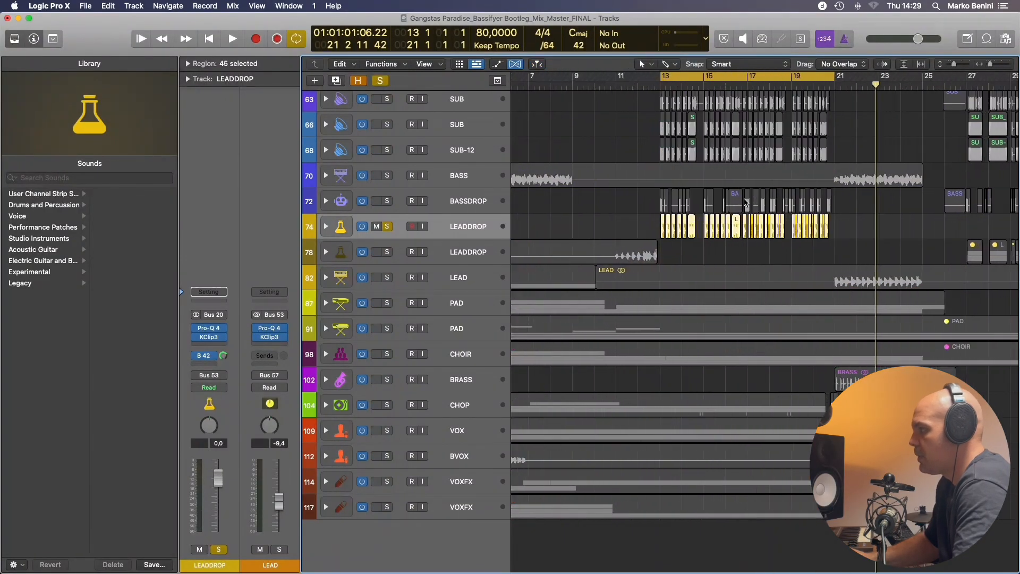
pyautogui.press('super+Right')
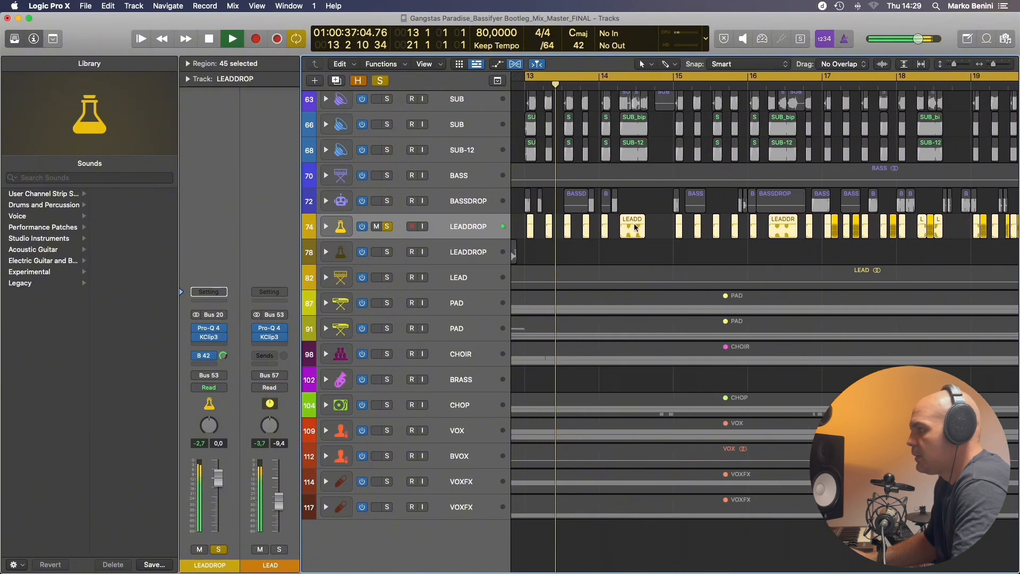
pyautogui.press('space')
# Solo only the LEADDROP track 78, cycle bars 11 to 13, hide the Library and play its build-up, turning cycling off during playback.
pyautogui.press('super+Left')
pyautogui.click(386, 252)
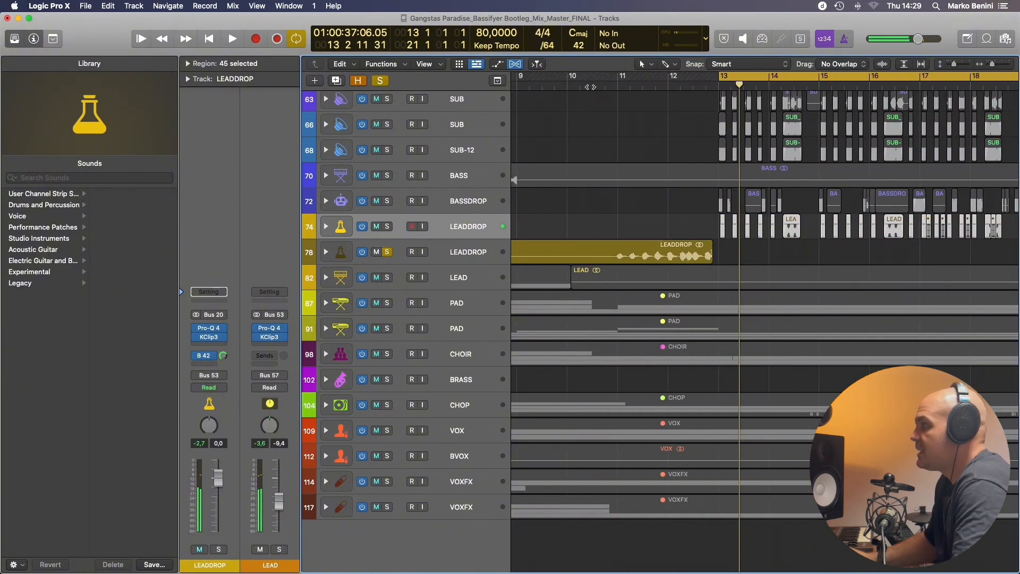
pyautogui.moveTo(622, 80); pyautogui.dragTo(715, 85)
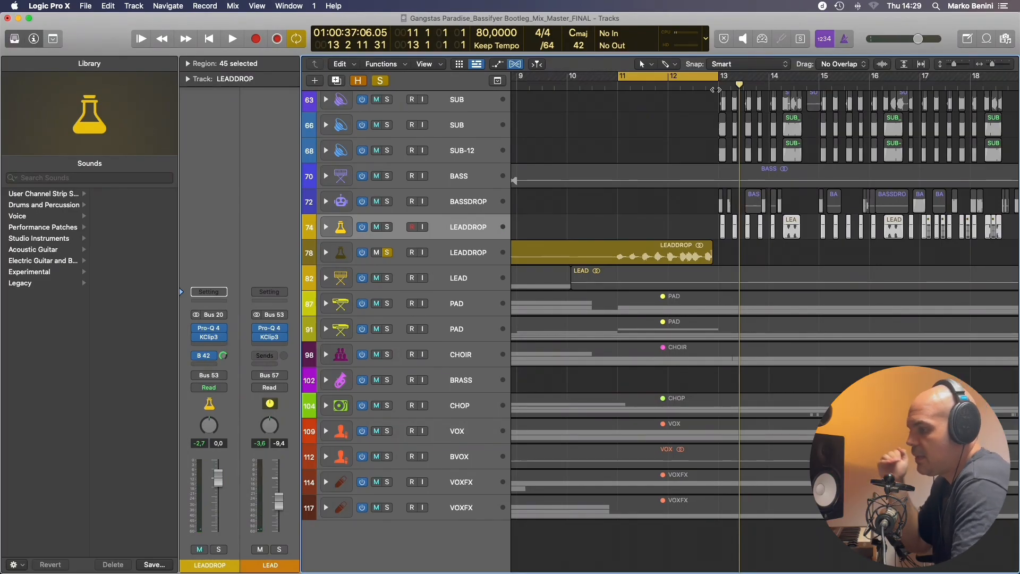
pyautogui.click(493, 247)
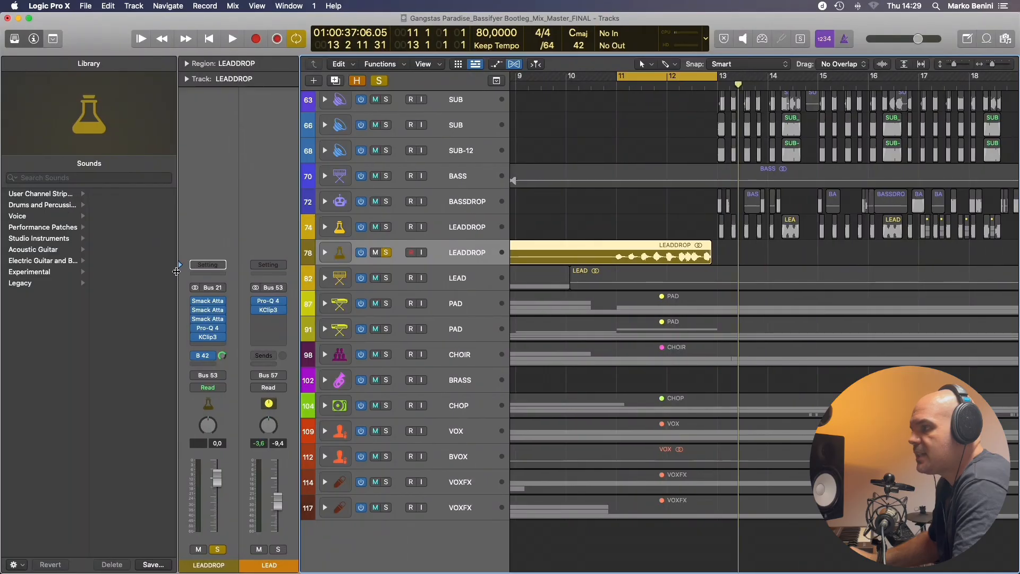
pyautogui.press('y')
pyautogui.press('space')
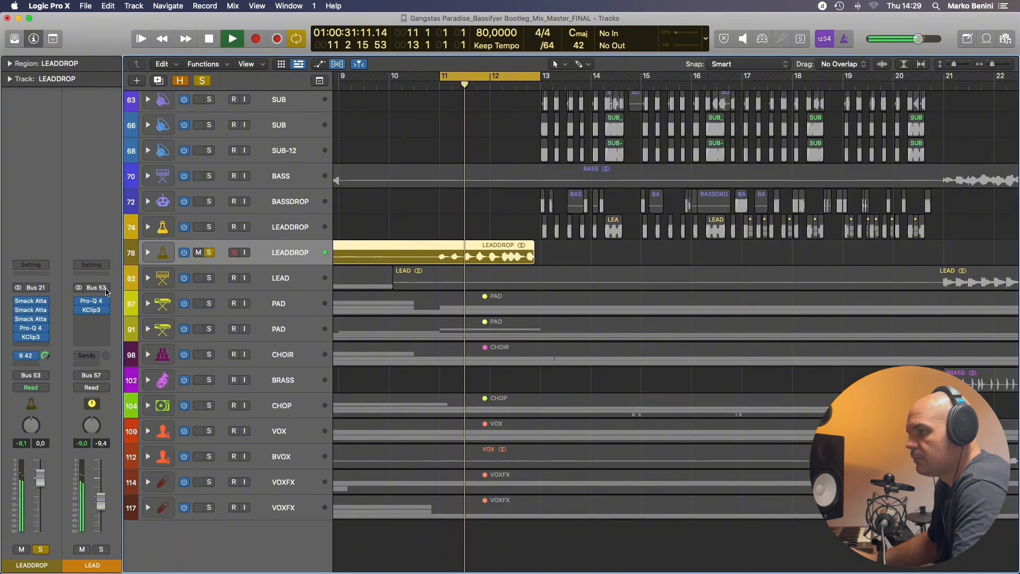
pyautogui.click(471, 77)
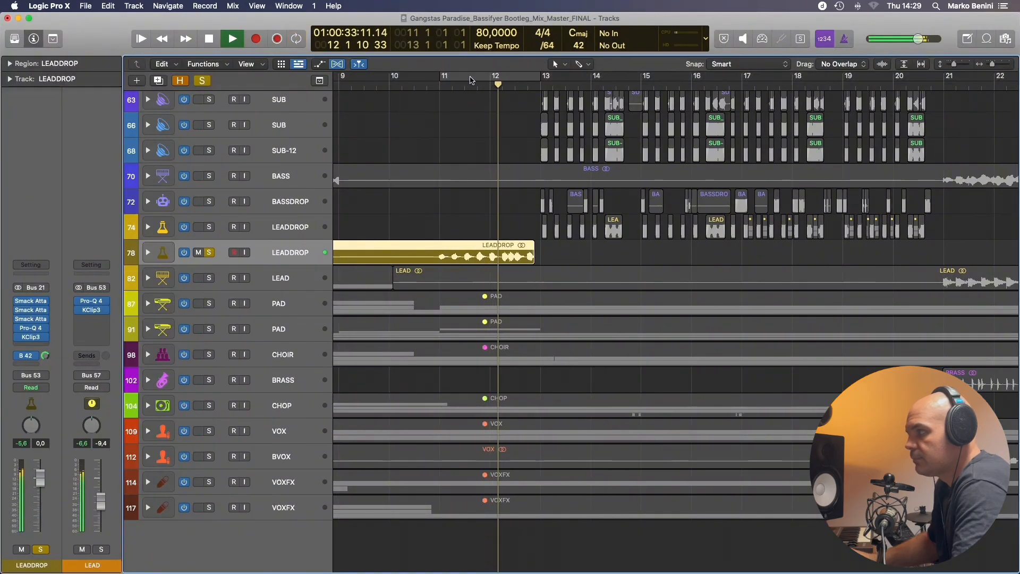
pyautogui.scroll(3, 532, 206)
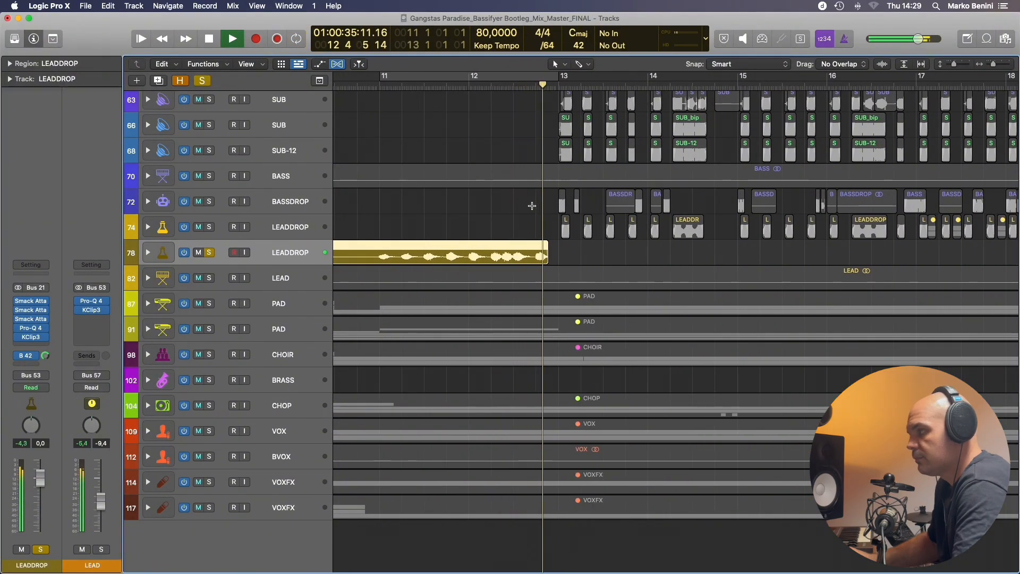
pyautogui.press('space')
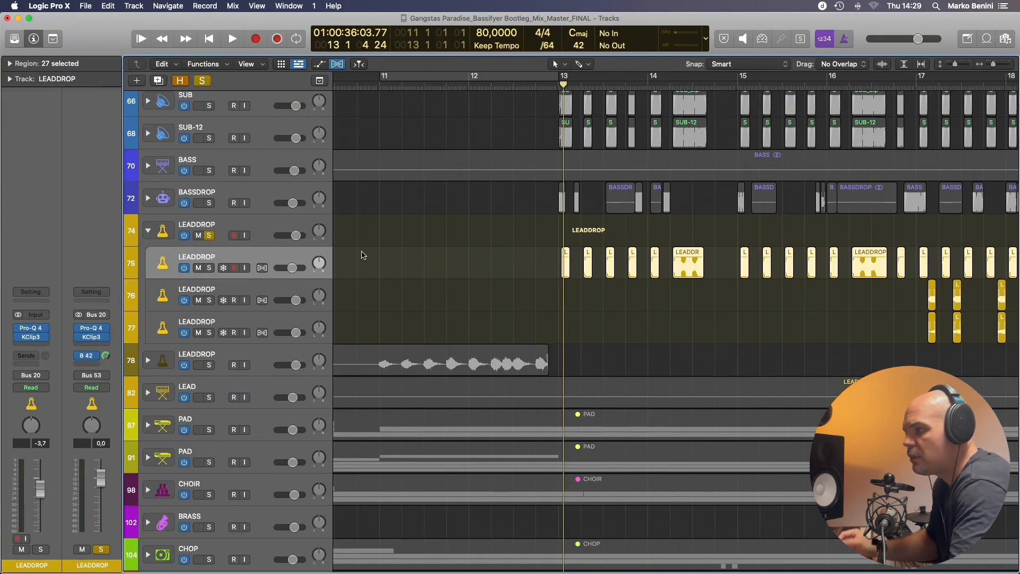
# Create one software instrument track with Dawesome's Zyklop as the instrument.
pyautogui.click(136, 81)
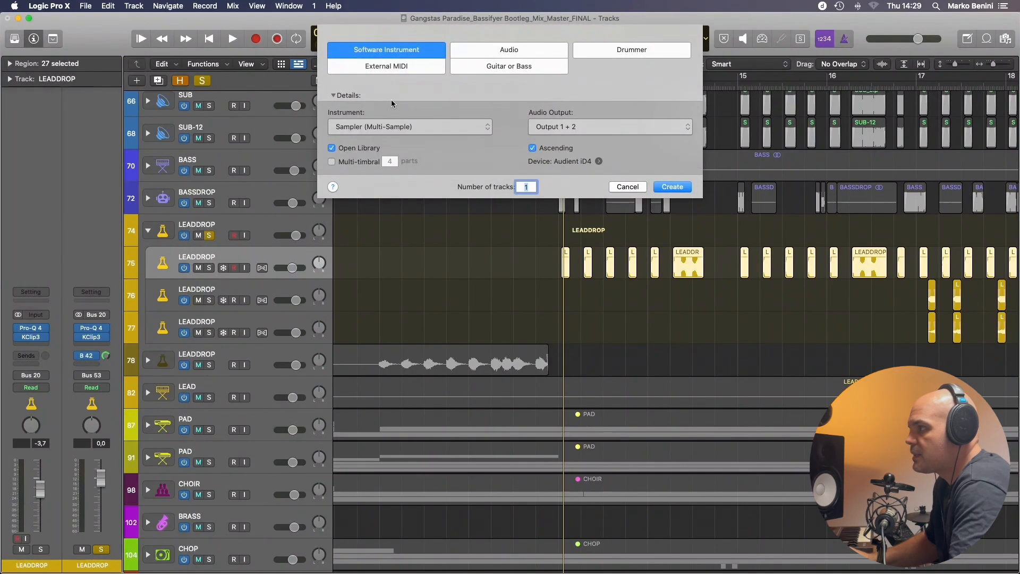
pyautogui.click(393, 128)
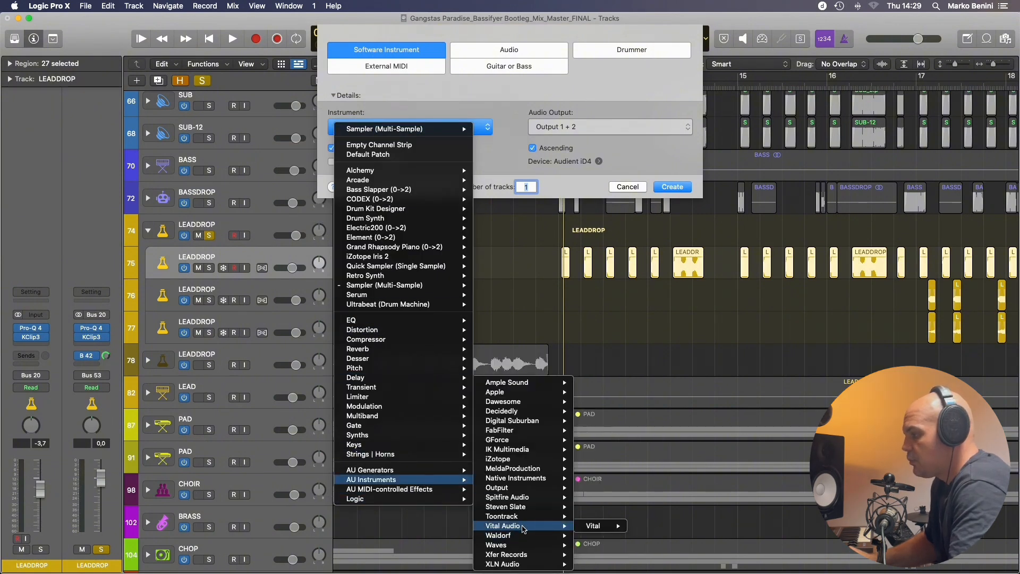
pyautogui.moveTo(530, 508)
pyautogui.moveTo(539, 403)
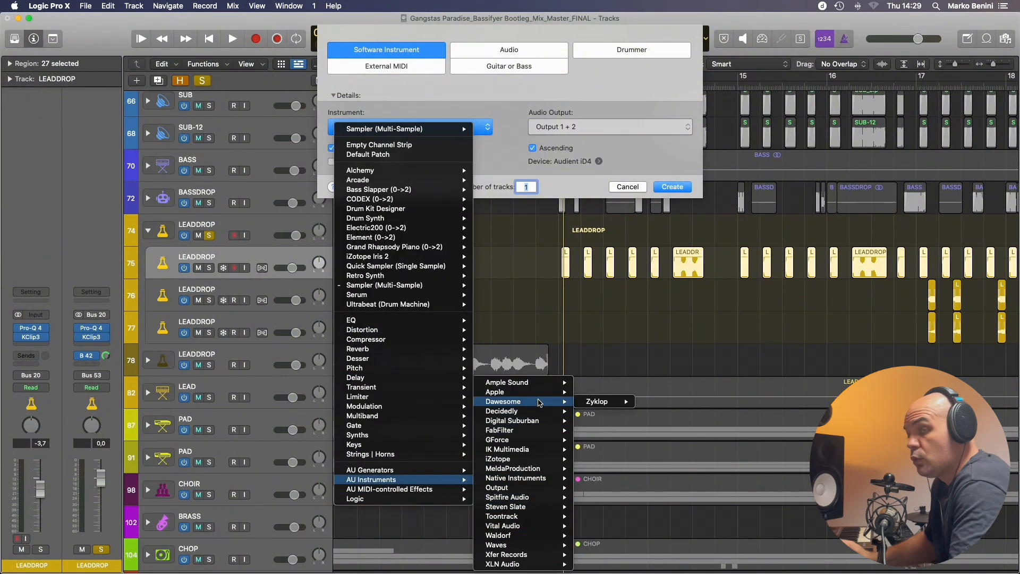
pyautogui.moveTo(617, 403)
pyautogui.click(648, 404)
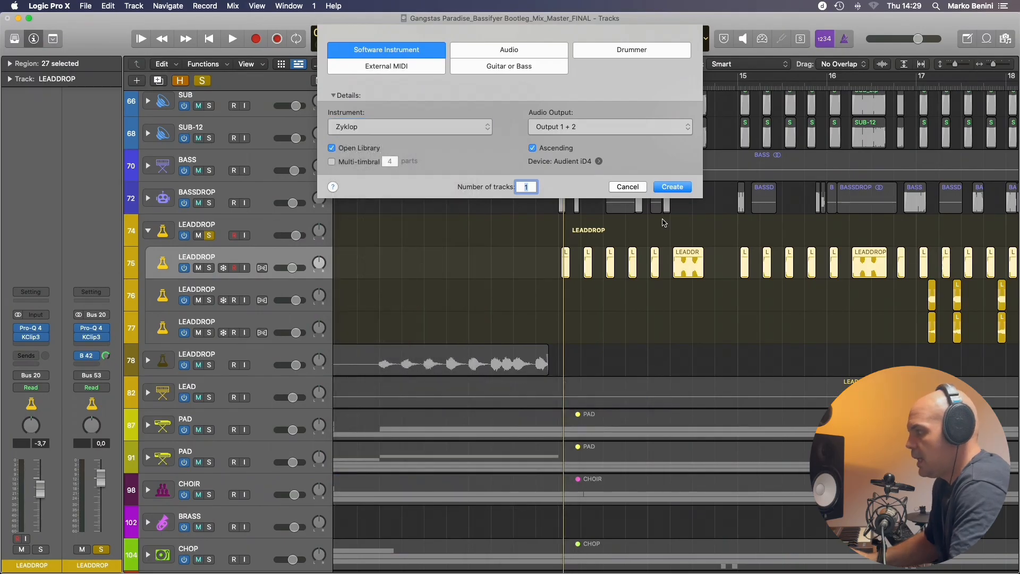
pyautogui.click(673, 187)
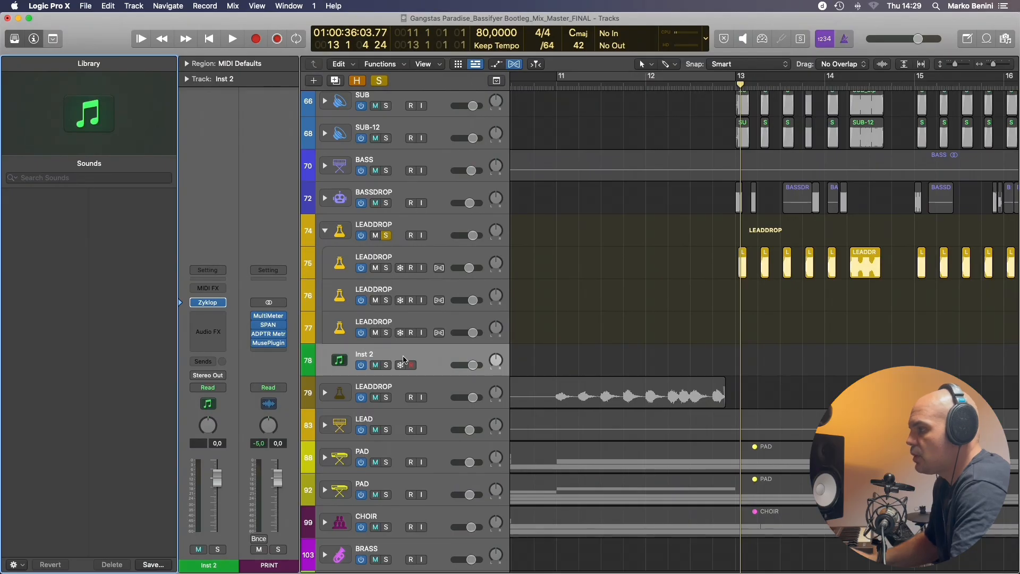
# Move the Inst 2 track into the LEADDROP stack 74 as its first subtrack and hide the Library.
pyautogui.moveTo(404, 359); pyautogui.dragTo(404, 266)
pyautogui.hscroll(-3, 608, 286)
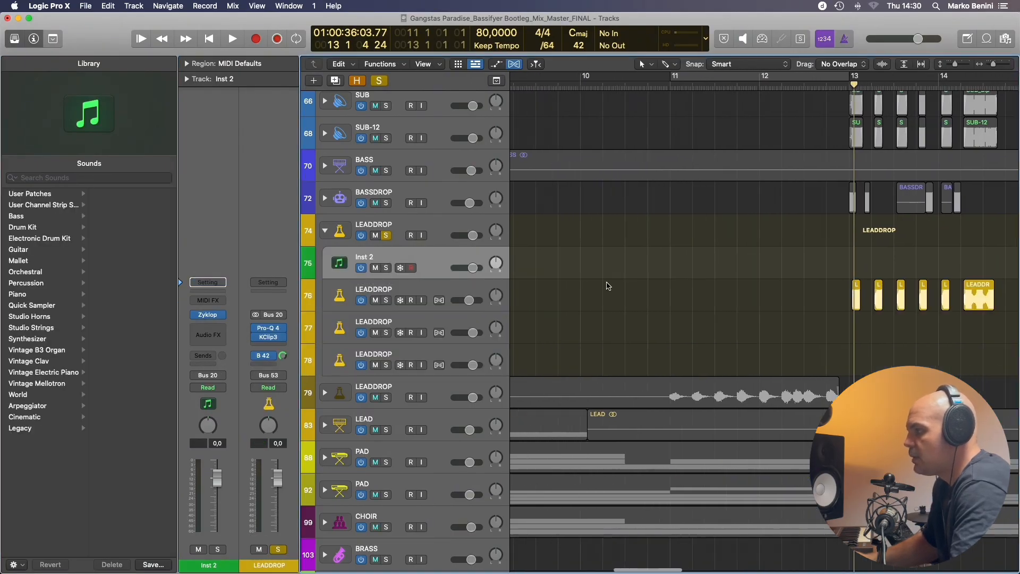
pyautogui.press('super+Left')
pyautogui.press('super+Left')
pyautogui.press('super+Left')
pyautogui.press('super+Left')
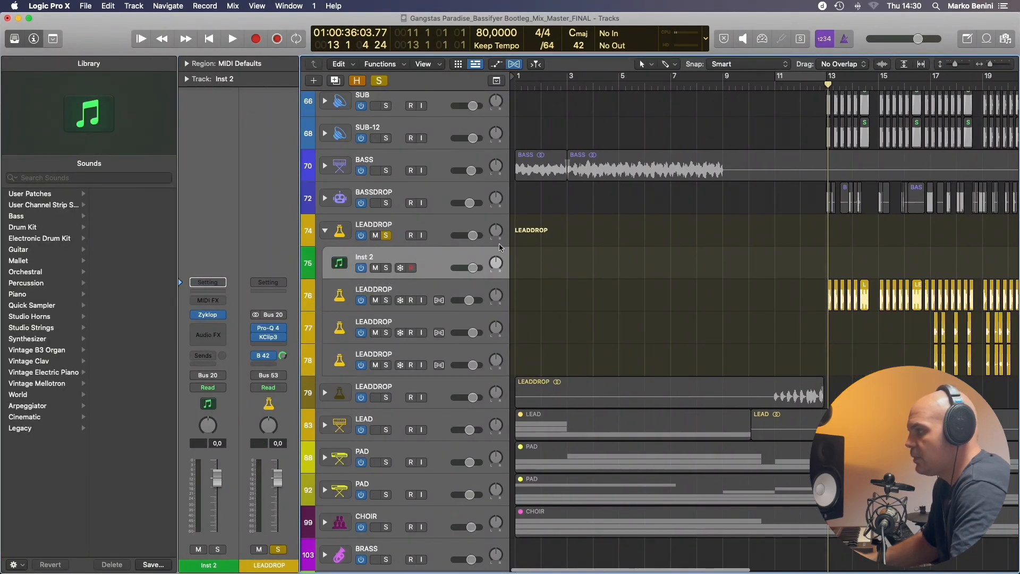
pyautogui.press('y')
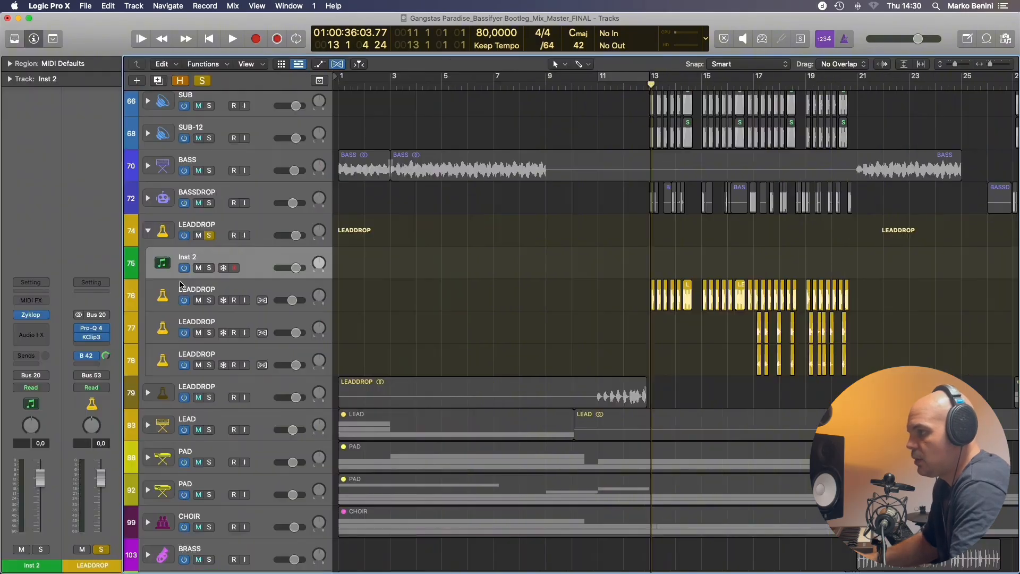
# Open Zyklop on Inst 2 and load Lead.wav from the Desktop 2 file window with Re-Synthesize V2.
pyautogui.click(24, 317)
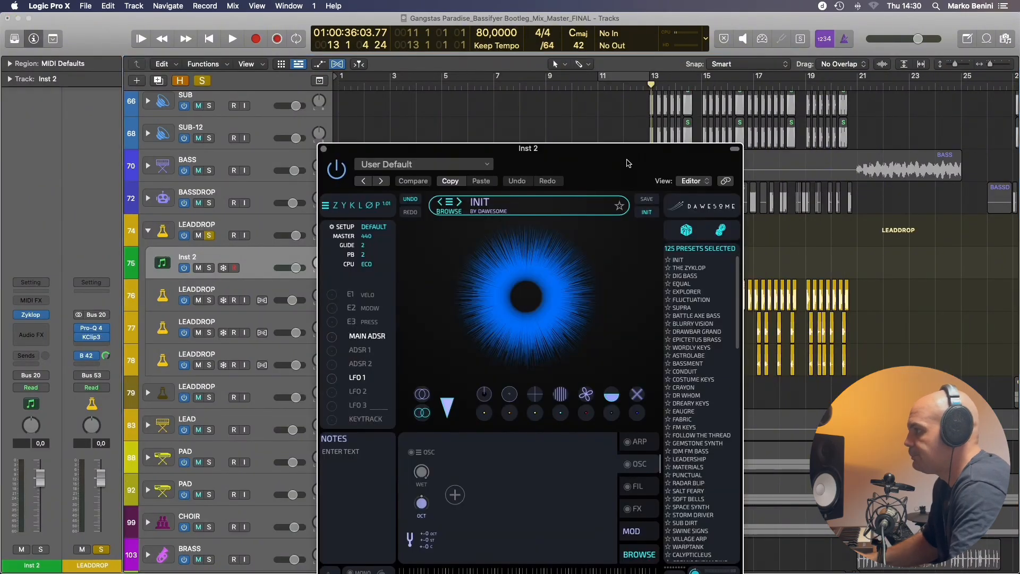
pyautogui.moveTo(629, 163); pyautogui.dragTo(605, 33)
pyautogui.hotkey('ctrl', 'Up')
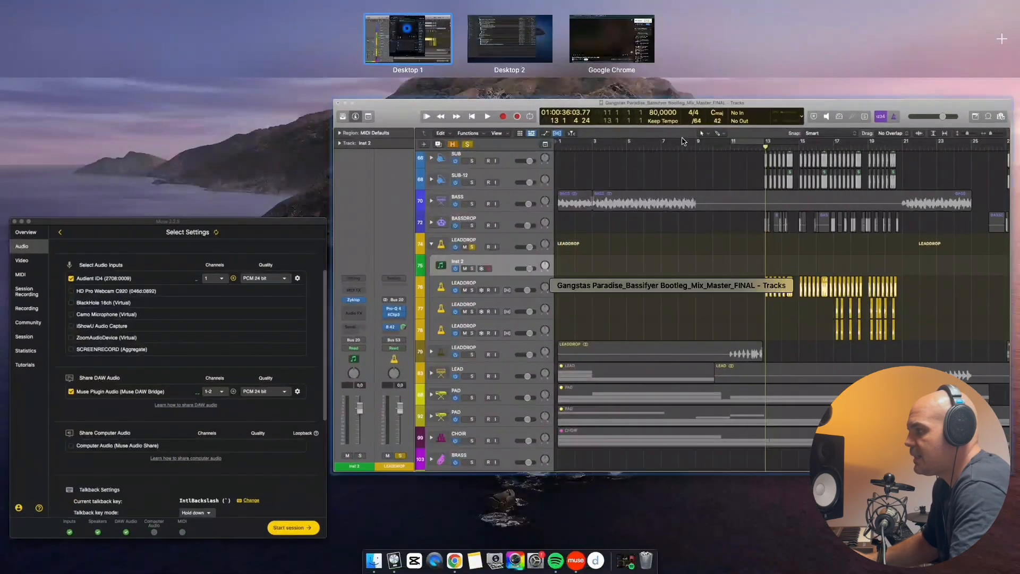
pyautogui.click(505, 40)
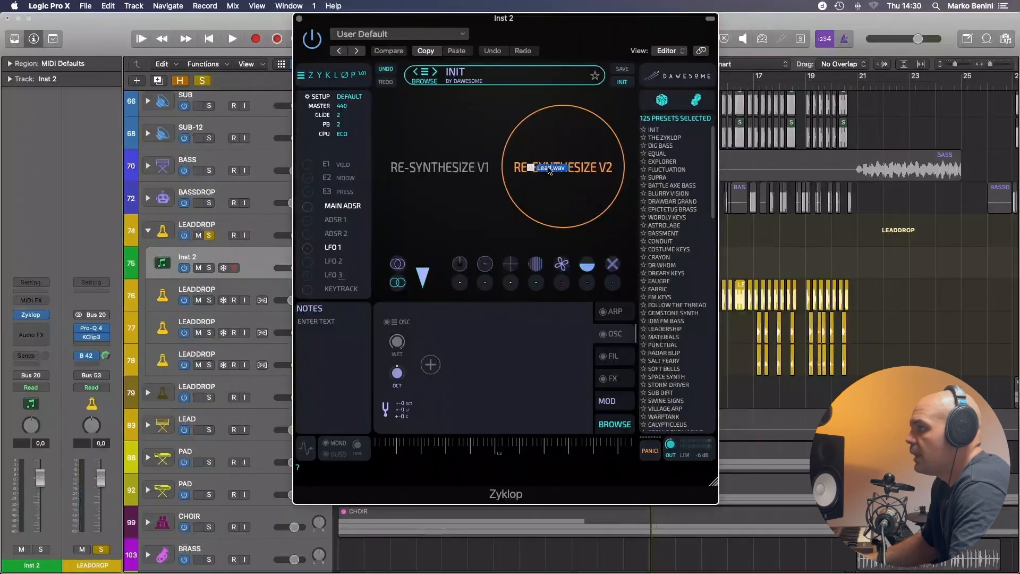
pyautogui.moveTo(547, 170); pyautogui.dragTo(549, 170)
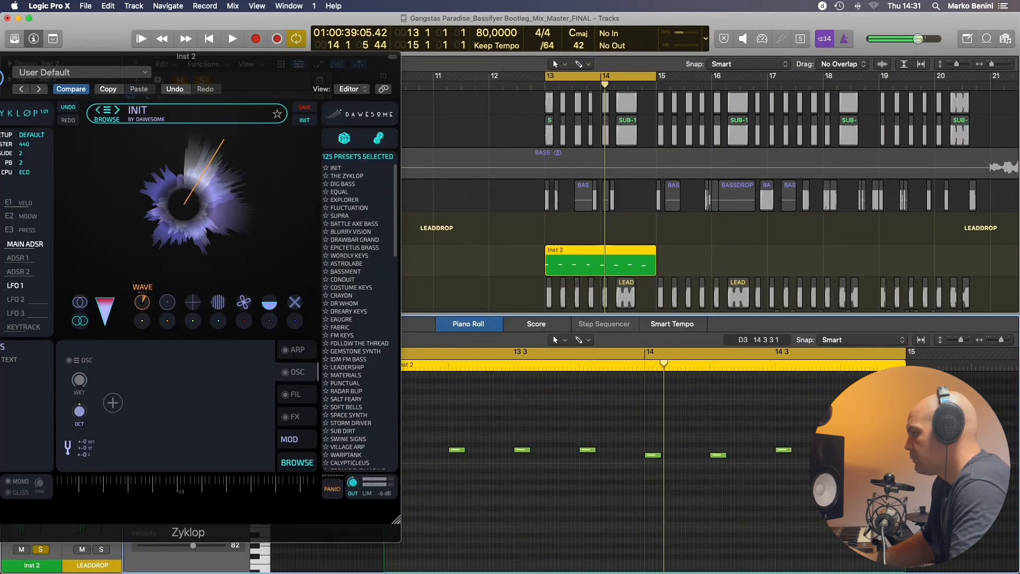
# Reposition the Zyklop window over the arrangement and play the Inst 2 region in bars 13 to 15 to audition the resynthesized sound.
pyautogui.press('space')
pyautogui.moveTo(168, 58); pyautogui.dragTo(507, 103)
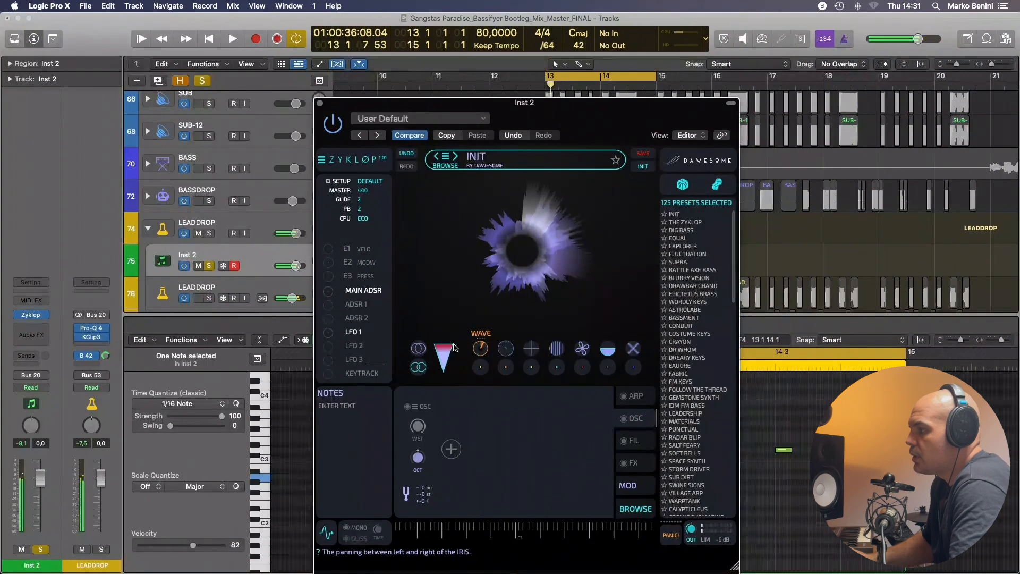
pyautogui.press('space')
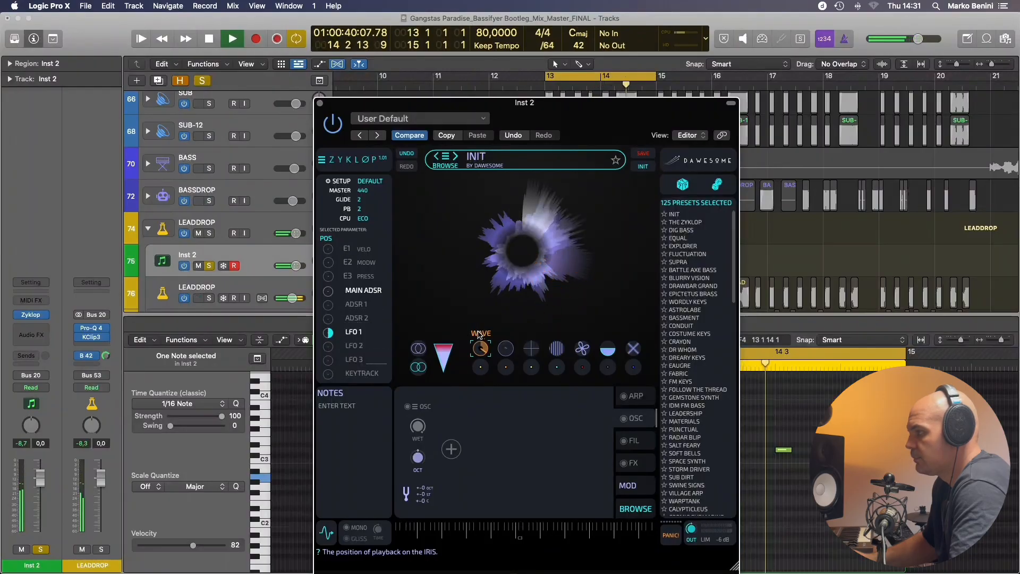
pyautogui.press('space')
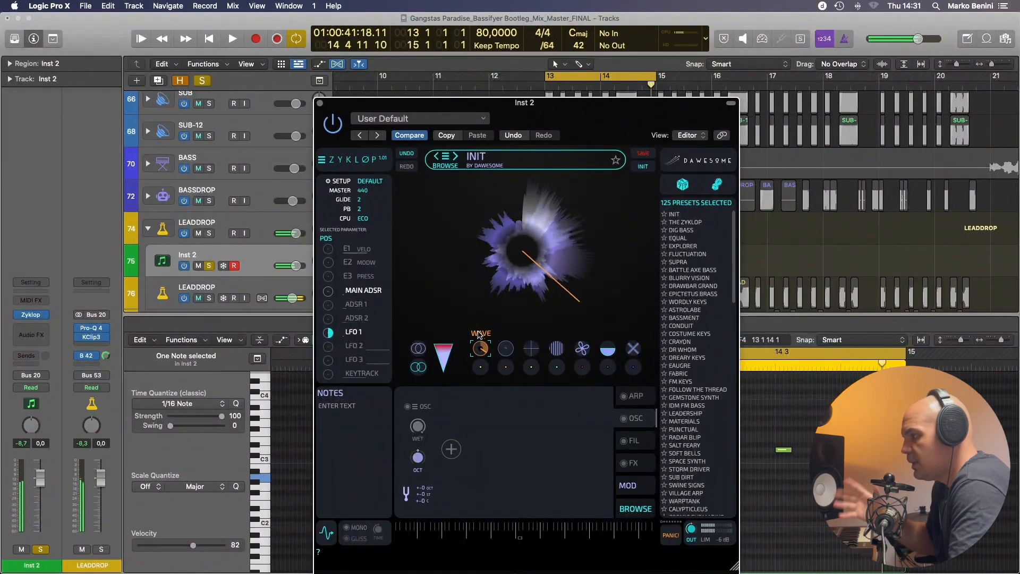
# Shape Zyklop's main ADSR during playback with a 0.25 s attack, 6.44 s decay, minimum sustain and 44 ms release.
pyautogui.click(364, 290)
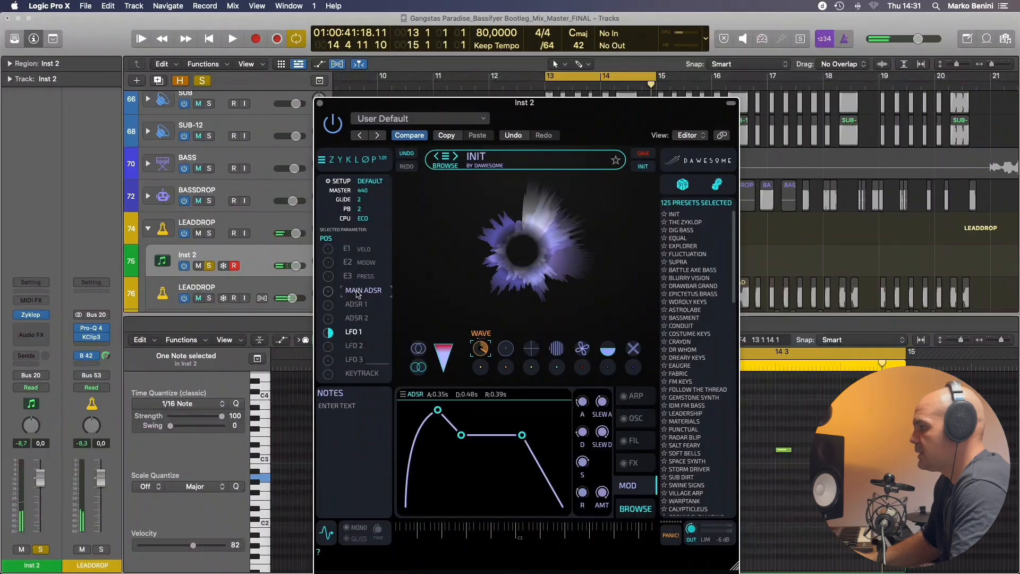
pyautogui.moveTo(425, 410); pyautogui.dragTo(423, 410)
pyautogui.moveTo(448, 434); pyautogui.dragTo(444, 507)
pyautogui.press('space')
pyautogui.moveTo(412, 439); pyautogui.dragTo(414, 459)
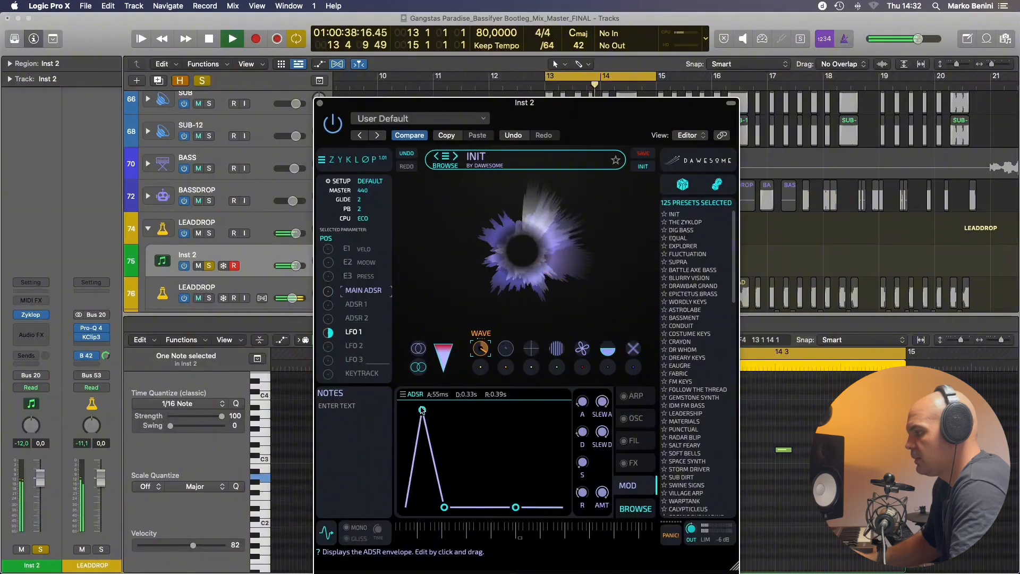
pyautogui.moveTo(422, 410)
pyautogui.mouseDown()
pyautogui.moveTo(451, 410)
pyautogui.moveTo(424, 410)
pyautogui.mouseUp()
pyautogui.moveTo(445, 507)
pyautogui.mouseDown()
pyautogui.moveTo(431, 507)
pyautogui.moveTo(445, 507)
pyautogui.mouseUp()
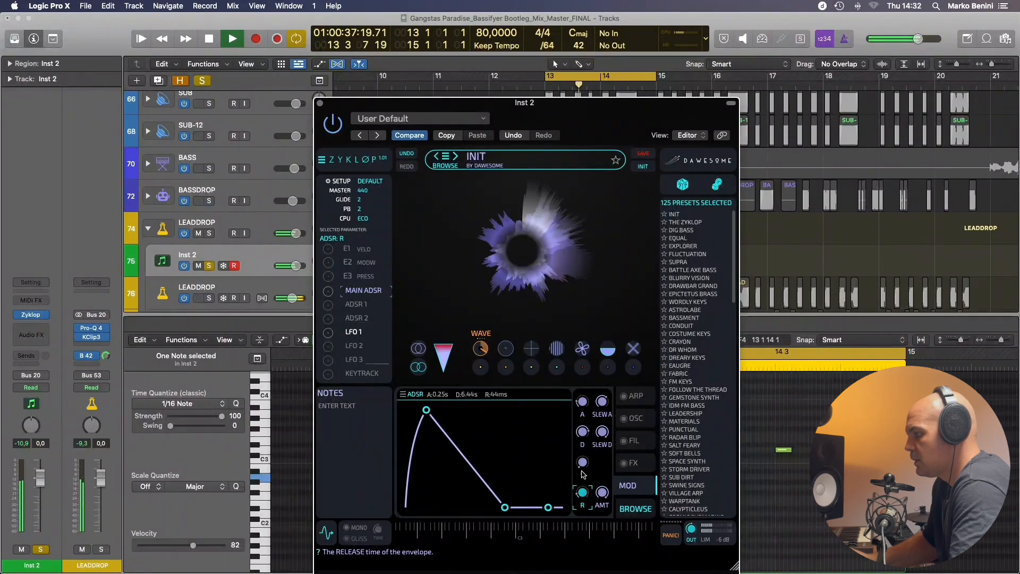
pyautogui.press('space')
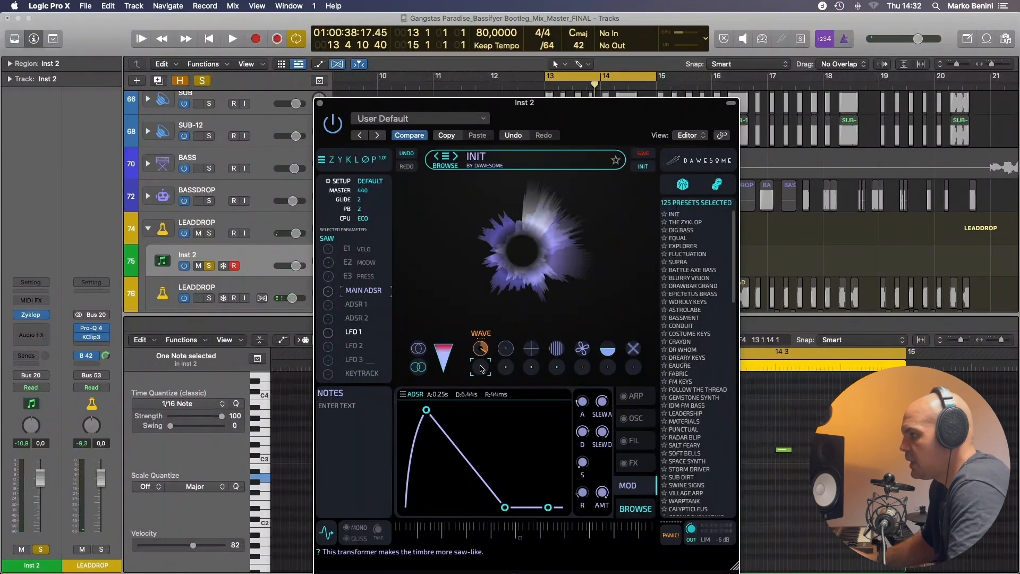
# Play the loop and adjust Zyklop's Saw, String, FM Amt, brass and Bright transformers to alter the lead timbre.
pyautogui.press('space')
pyautogui.moveTo(481, 349); pyautogui.dragTo(478, 324)
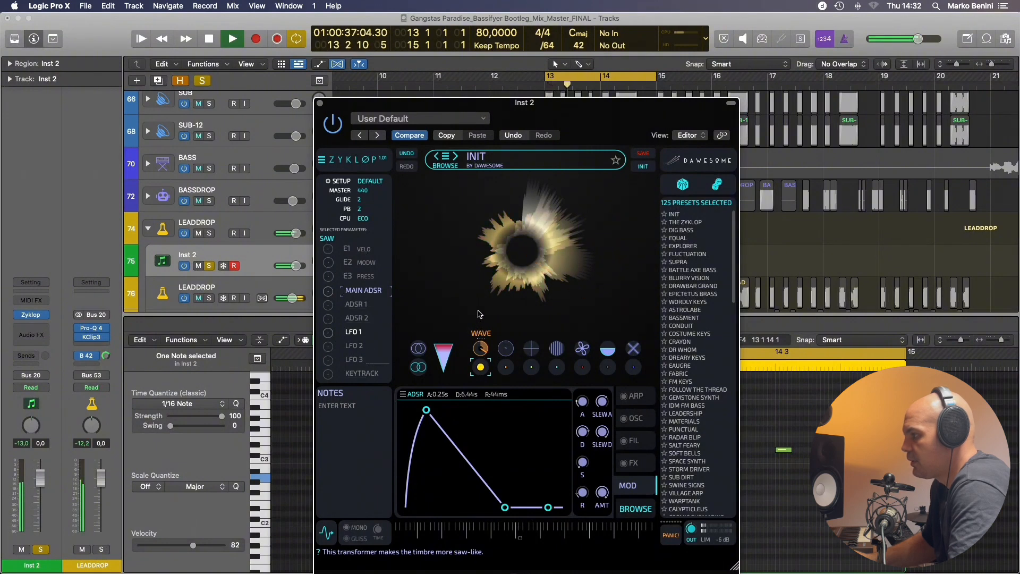
pyautogui.moveTo(506, 367); pyautogui.dragTo(509, 311)
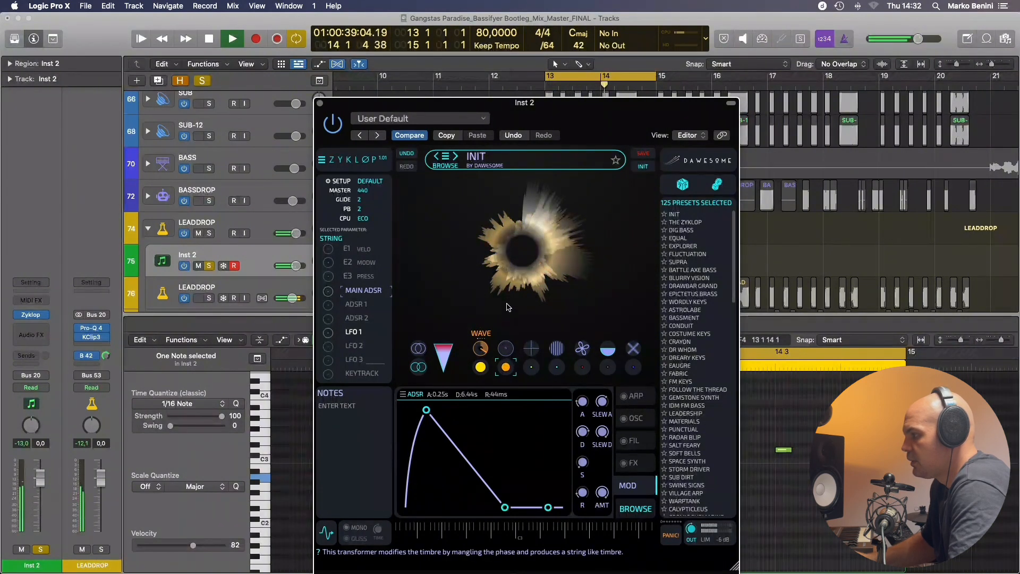
pyautogui.moveTo(506, 348); pyautogui.dragTo(506, 296)
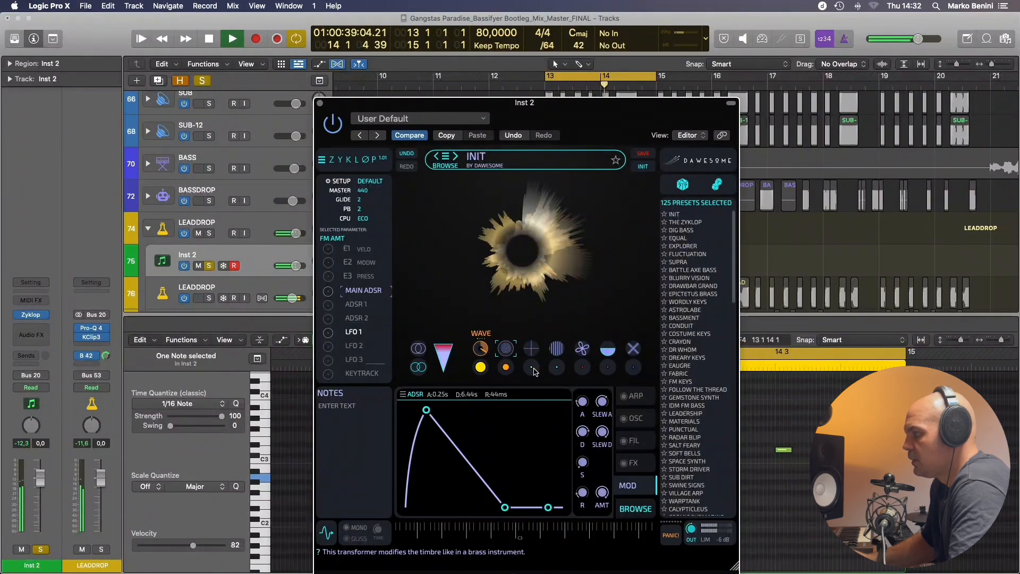
pyautogui.moveTo(531, 366); pyautogui.dragTo(534, 317)
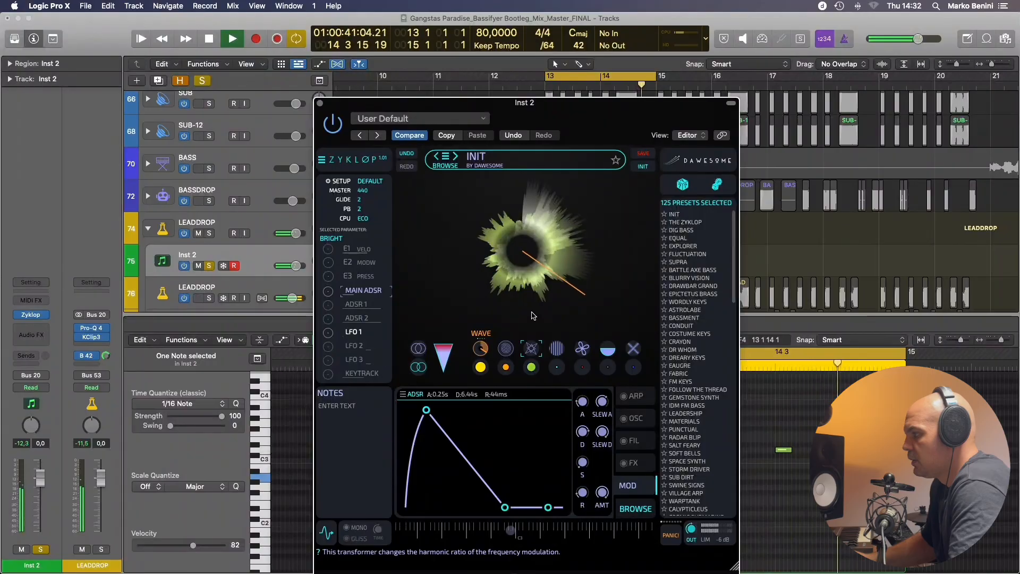
# Adjust the Sq, Inharm, Anim and Sync transformers in Zyklop during loop playback.
pyautogui.moveTo(556, 367); pyautogui.dragTo(557, 346)
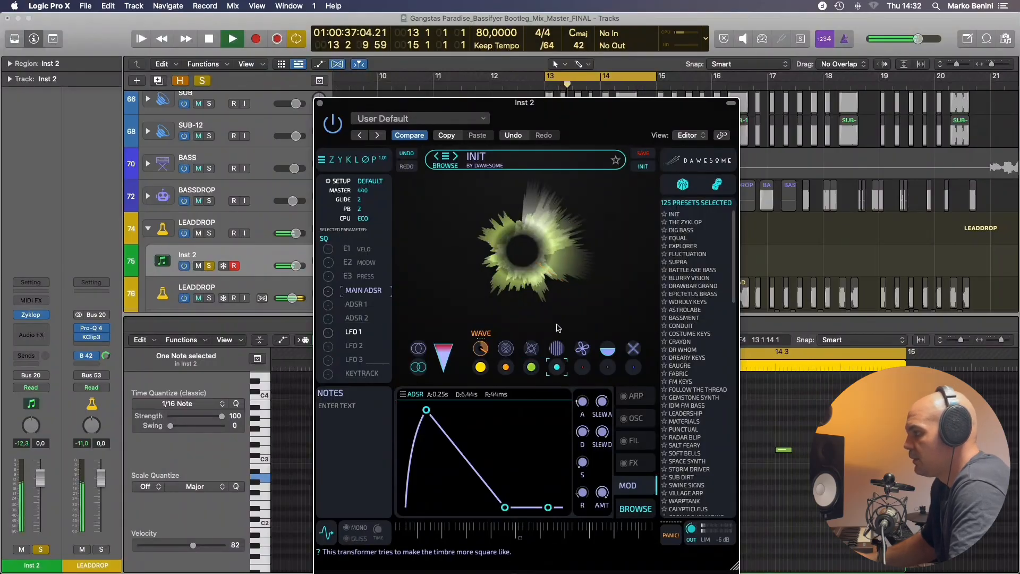
pyautogui.click(557, 348)
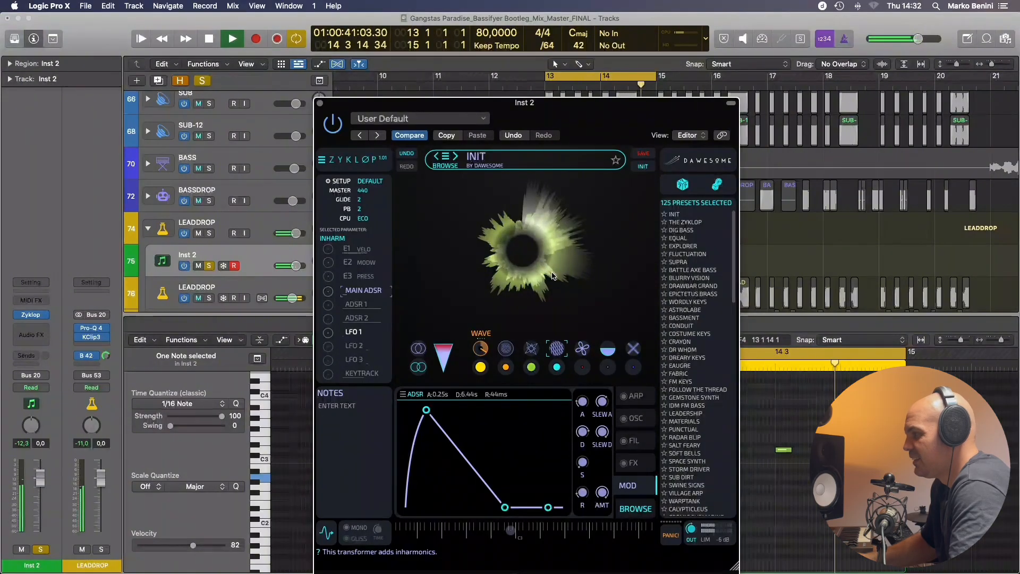
pyautogui.click(580, 355)
pyautogui.click(582, 354)
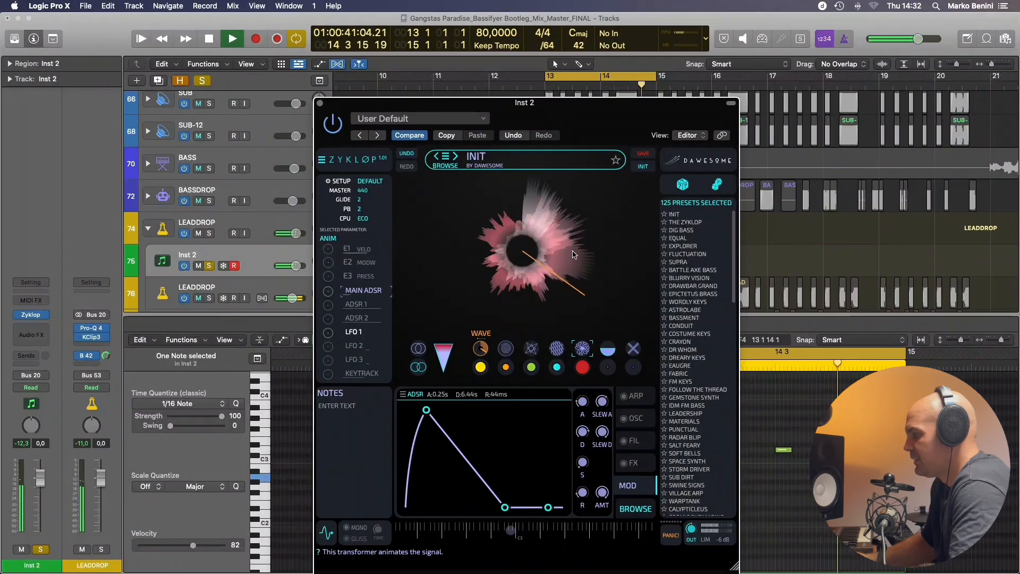
pyautogui.click(582, 366)
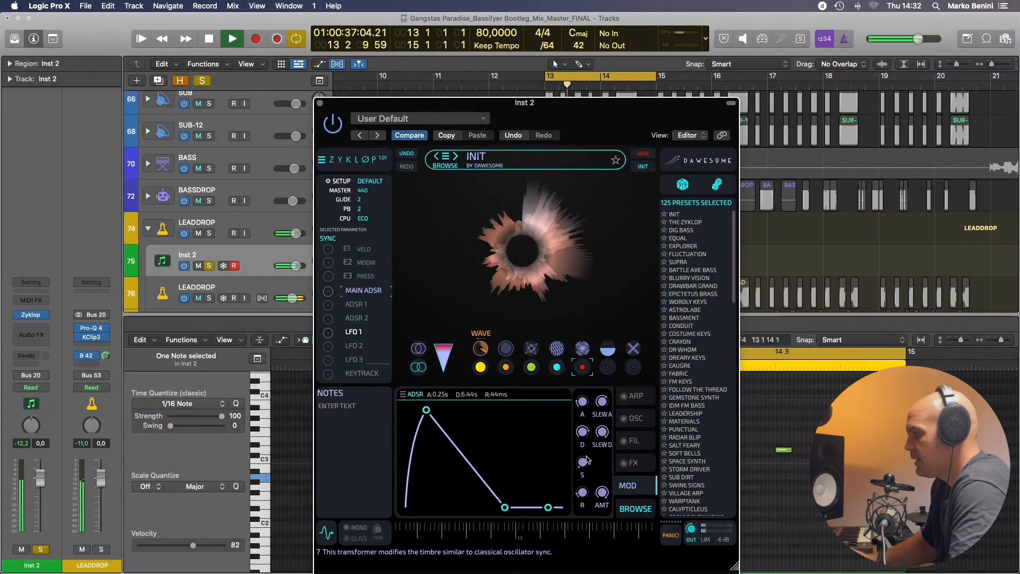
# Adjust the Dirt and Pure transformers in Zyklop while auditioning the loop, and stop playback.
pyautogui.press('space')
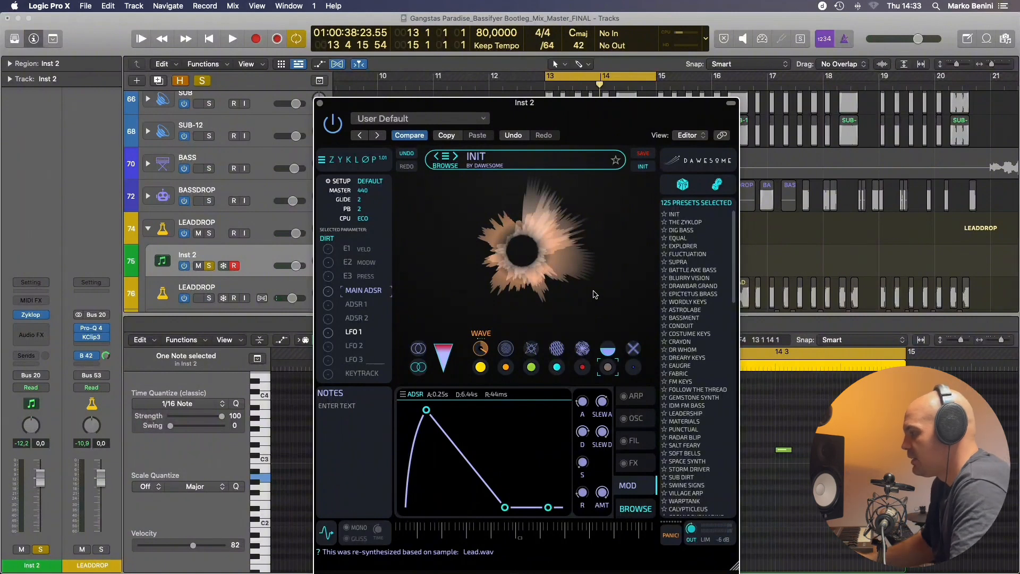
pyautogui.press('space')
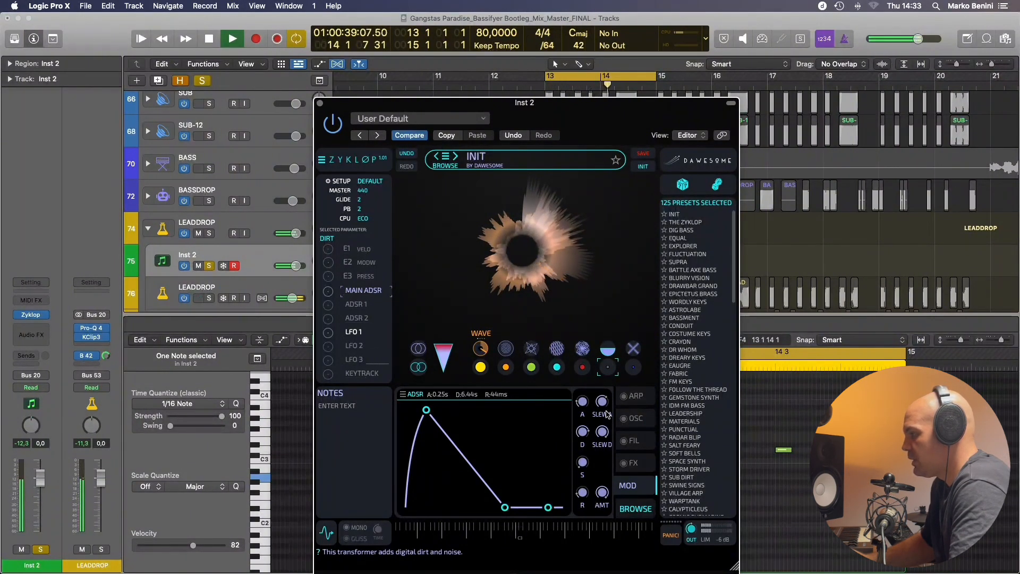
pyautogui.click(633, 348)
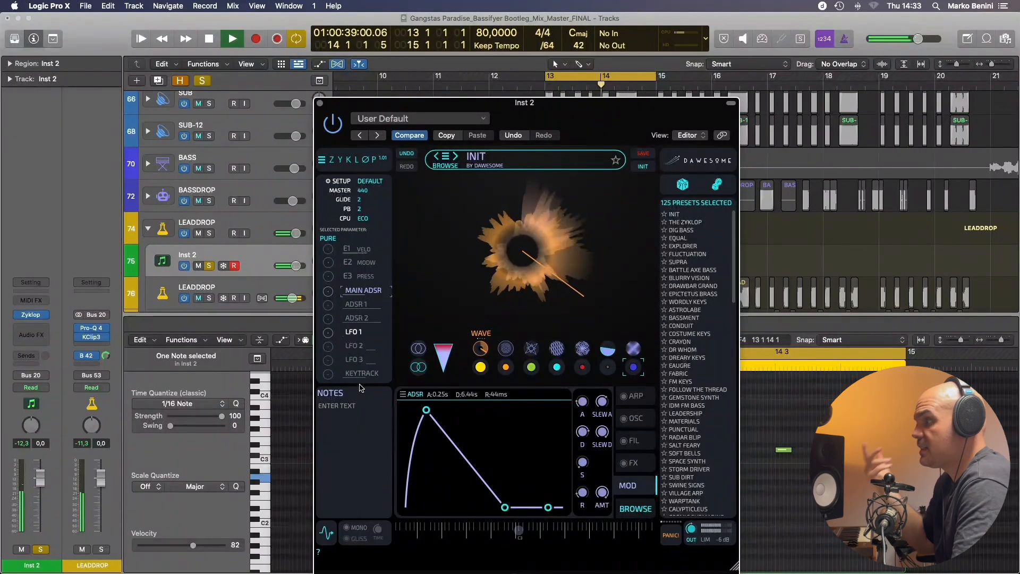
pyautogui.press('space')
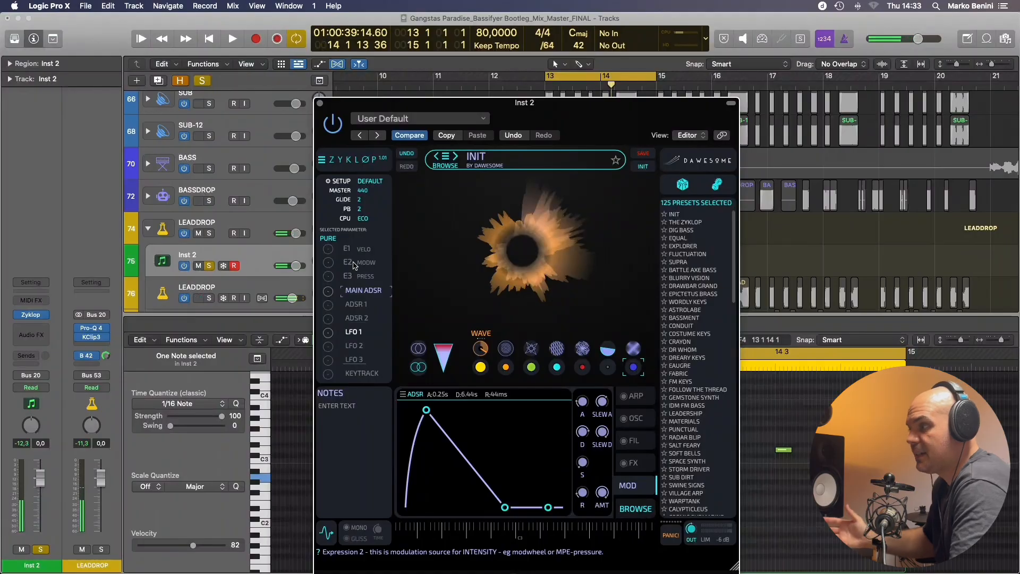
# Close the synth, switch to Finder and bring Lead.wav from the SAMPLES folder into the Logic Pro project at bar 12 on a LEADDROP track.
pyautogui.click(320, 104)
pyautogui.hotkey('ctrl', 'Up')
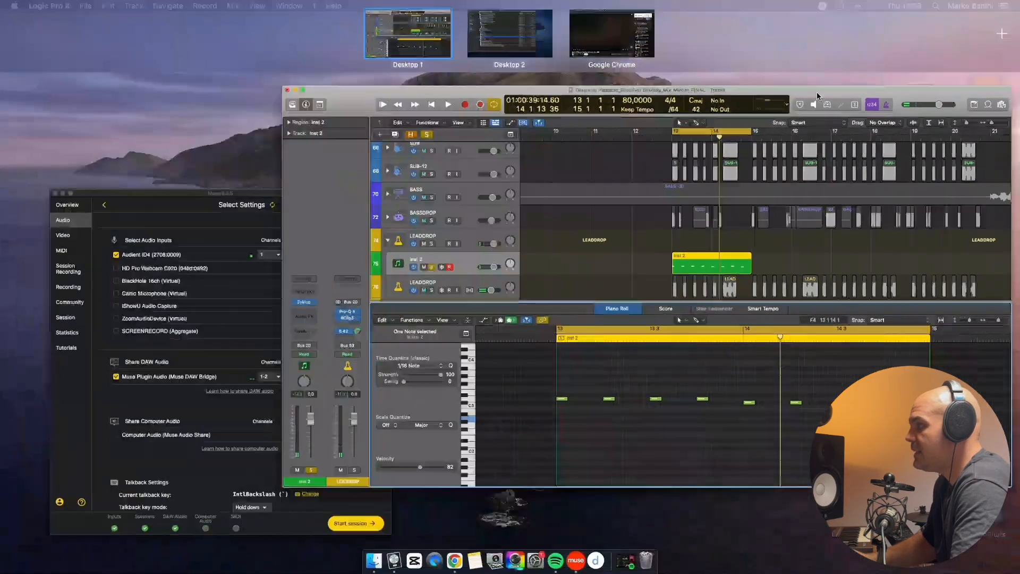
pyautogui.click(504, 34)
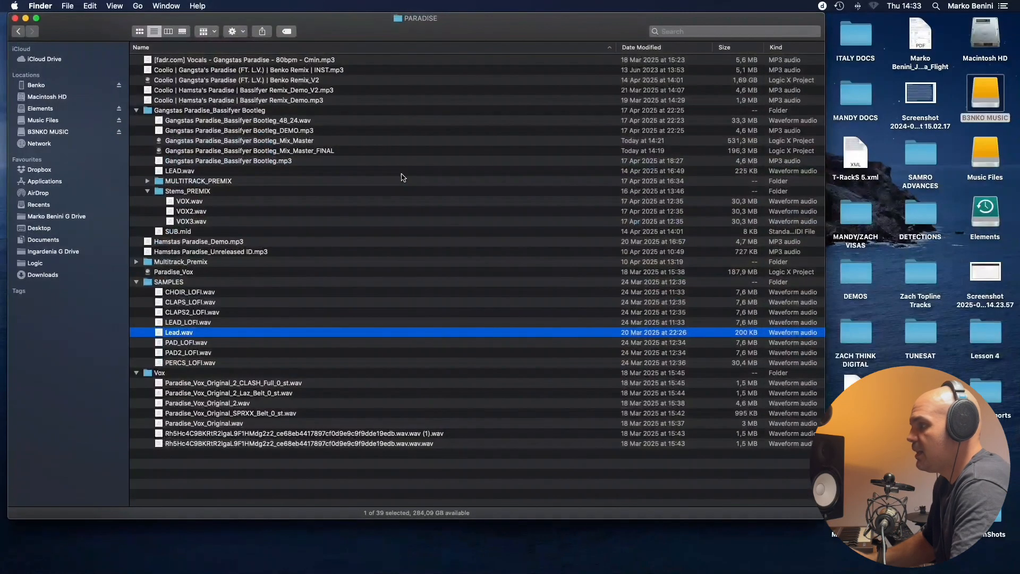
pyautogui.moveTo(206, 337); pyautogui.dragTo(709, 7)
pyautogui.hotkey('ctrl', 'Up')
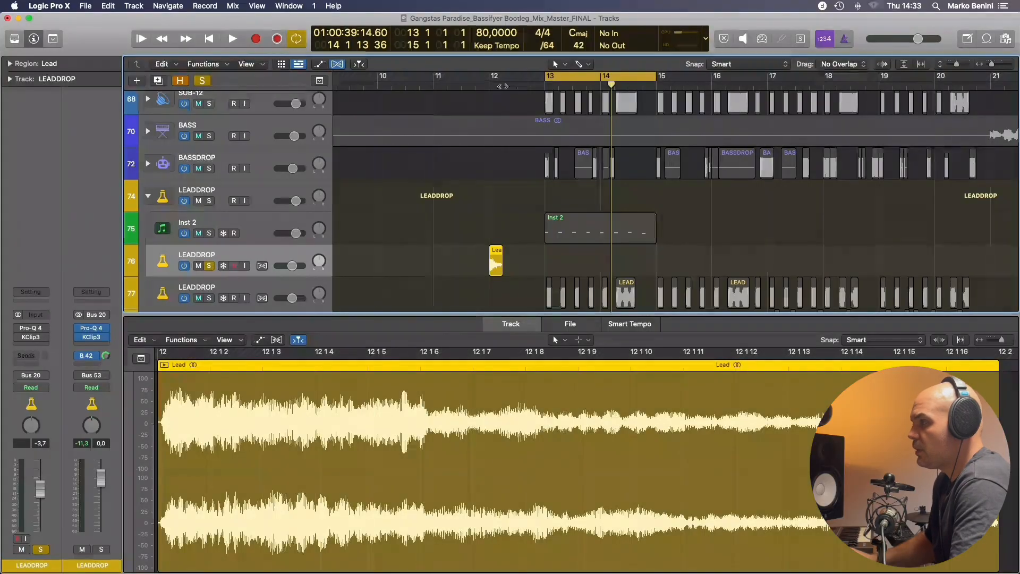
# Play the Lead audio region at bar 12 and compare it with the soloed Inst 2 track.
pyautogui.click(493, 85)
pyautogui.press('space')
pyautogui.press('space')
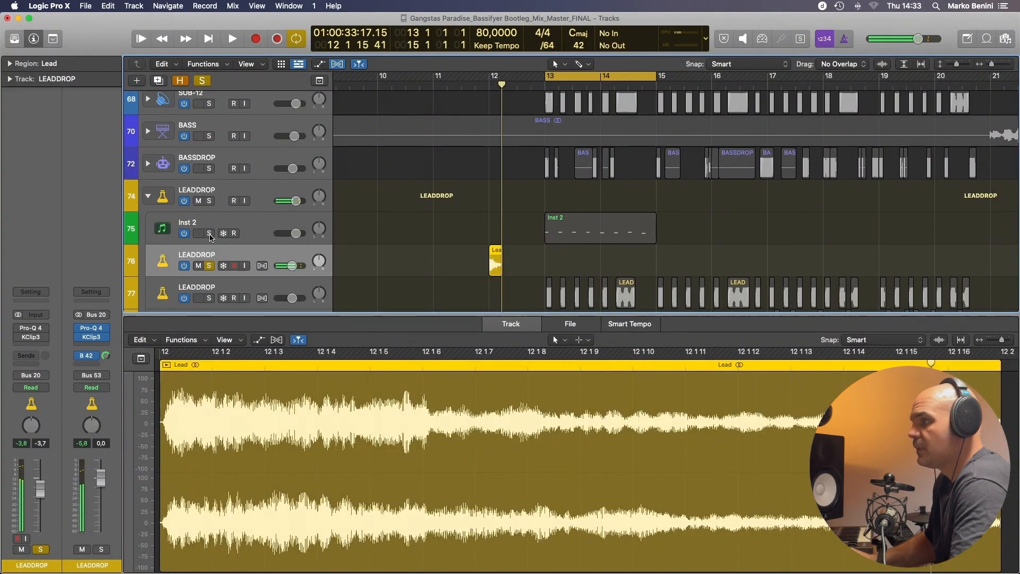
pyautogui.click(209, 234)
pyautogui.click(218, 224)
pyautogui.press('space')
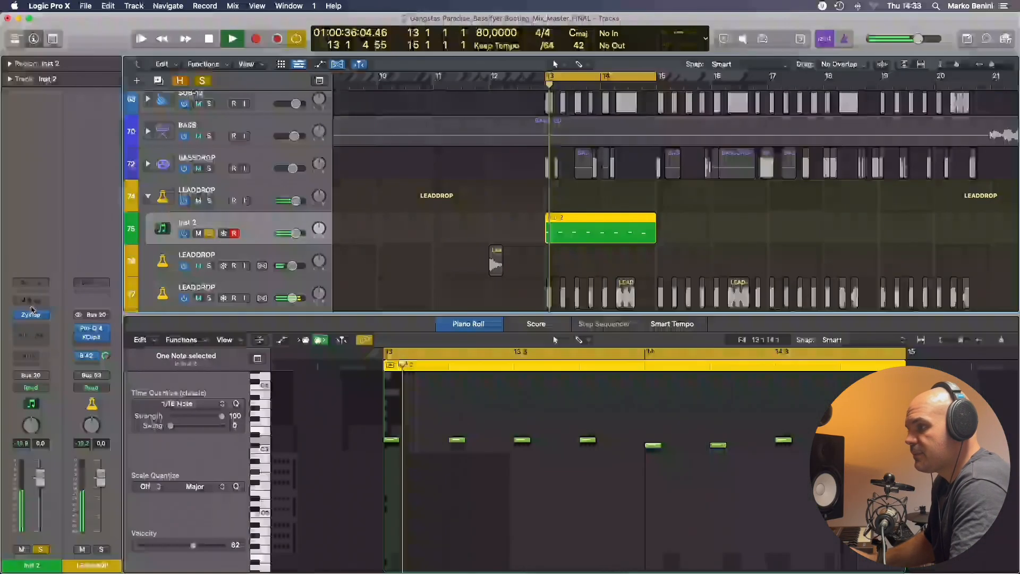
# Reopen Zyklop on Inst 2, set the main envelope's attack to 72 ms and decay to 4.90 s, and close it.
pyautogui.click(31, 314)
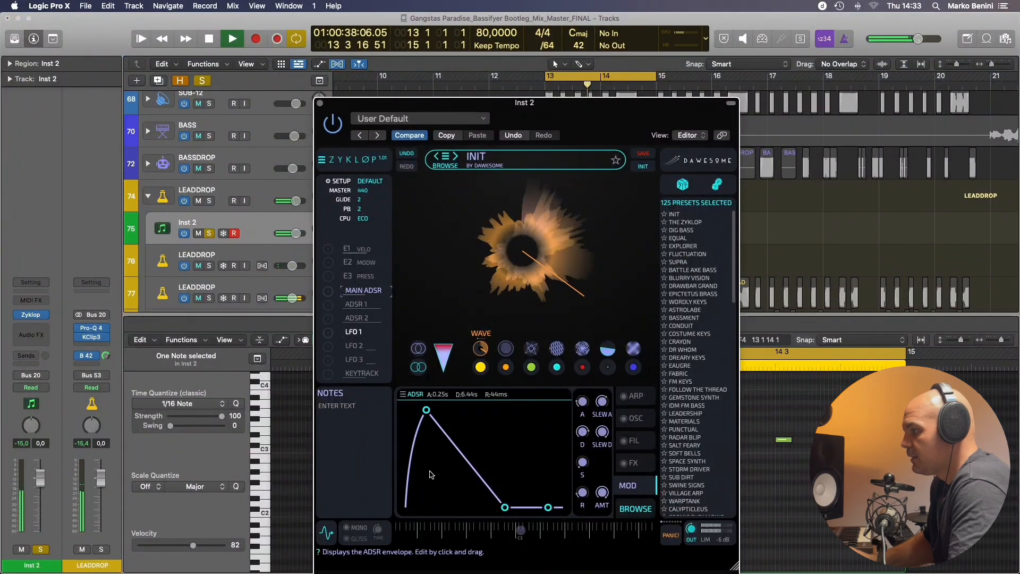
pyautogui.moveTo(426, 410); pyautogui.dragTo(419, 410)
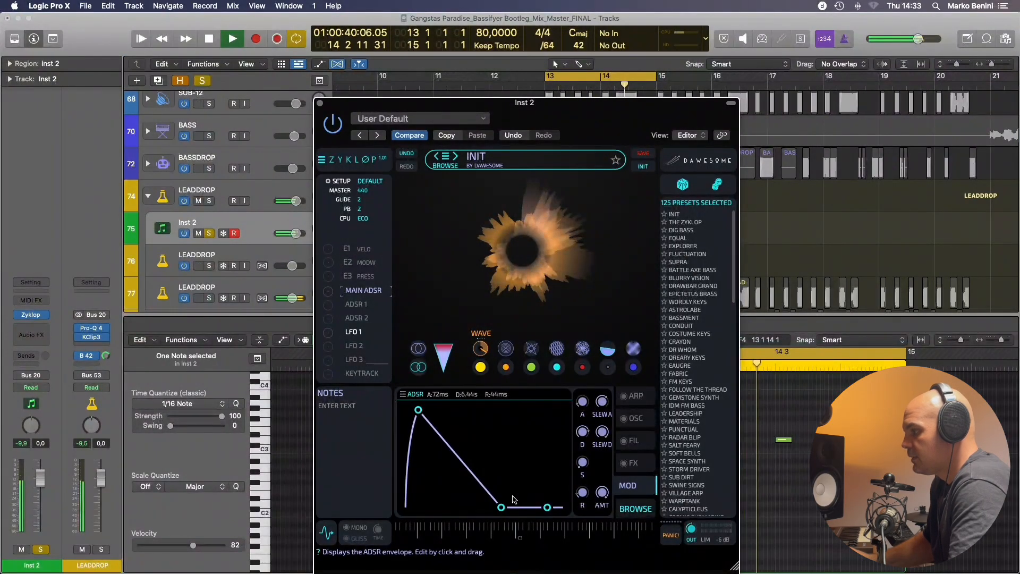
pyautogui.moveTo(501, 507); pyautogui.dragTo(488, 514)
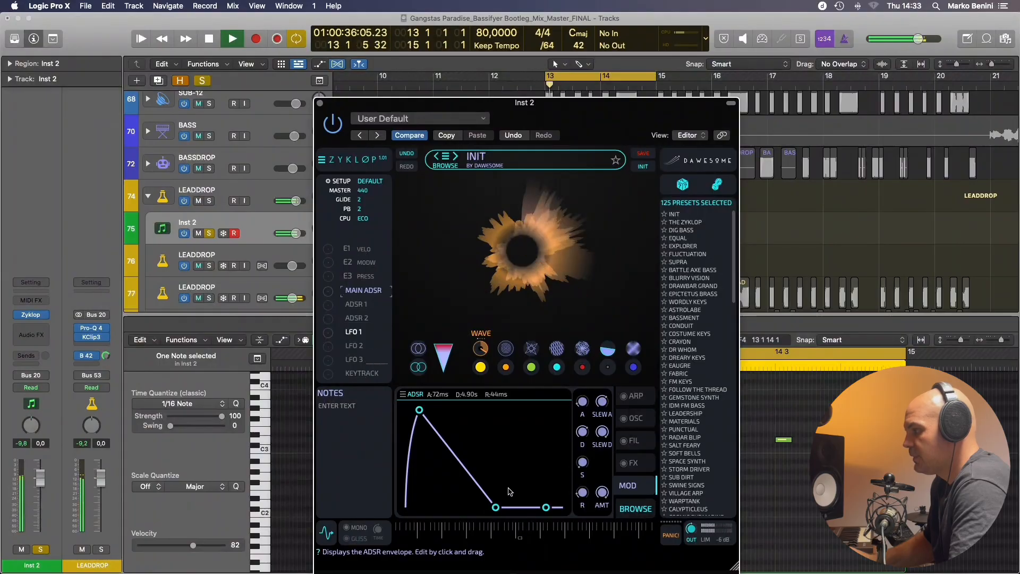
pyautogui.press('space')
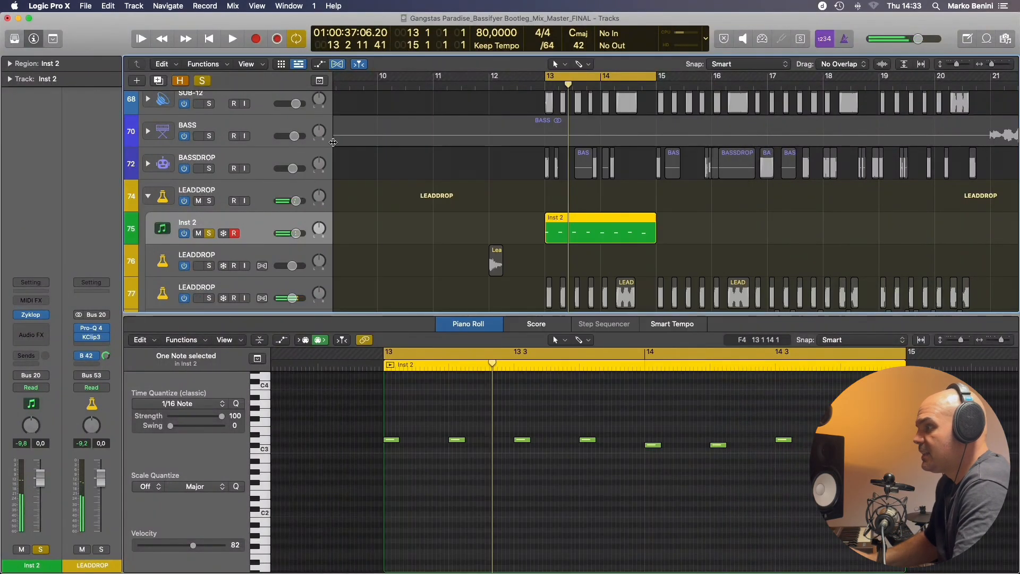
pyautogui.click(320, 103)
# Delete the Inst 2 track and the LEADDROP track holding the Lead region at bar 12, including their regions.
pyautogui.press('z')
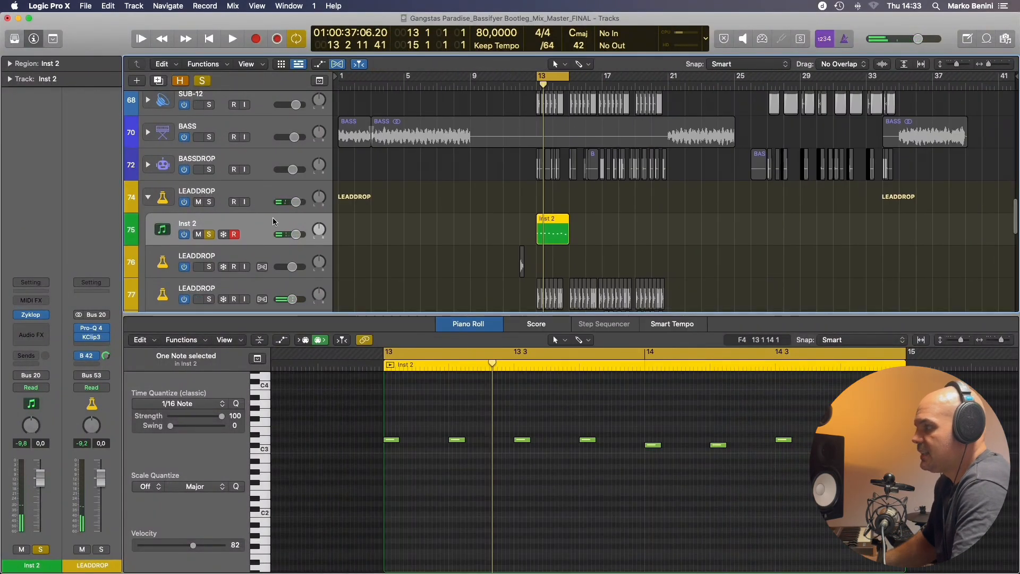
pyautogui.press('Delete')
pyautogui.press('super+Delete')
pyautogui.press('super+Delete')
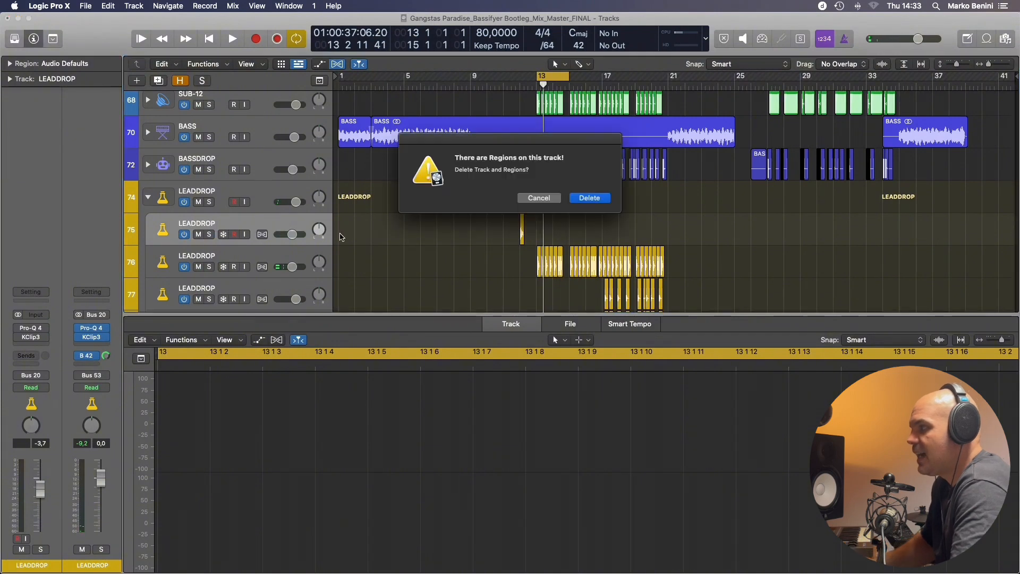
pyautogui.press('Return')
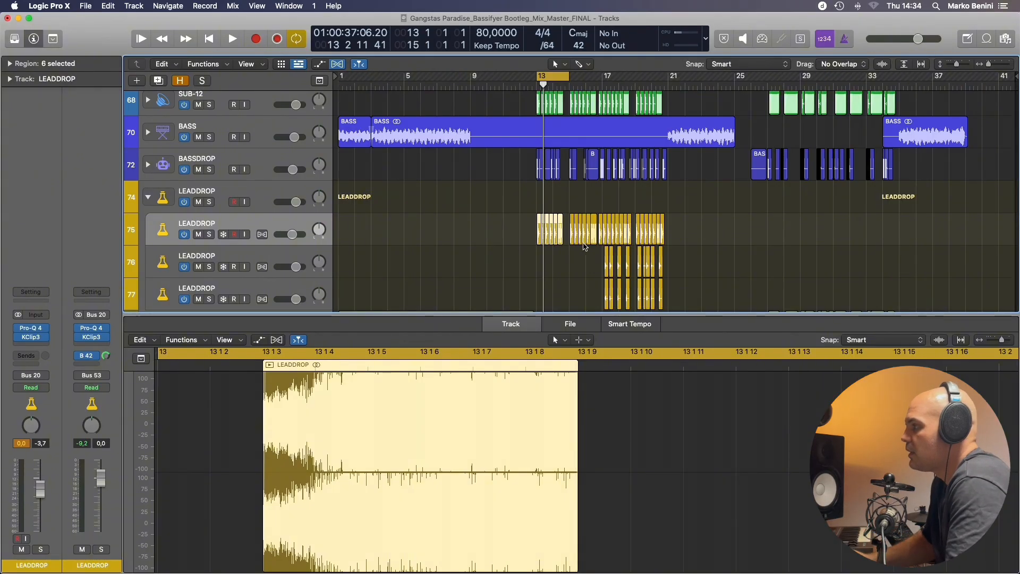
# Close the audio editor, solo the main LEADDROP stack and play its drop from bar 13.
pyautogui.press('super+Right')
pyautogui.press('super+Right')
pyautogui.press('super+Right')
pyautogui.press('x')
pyautogui.press('x')
pyautogui.click(209, 202)
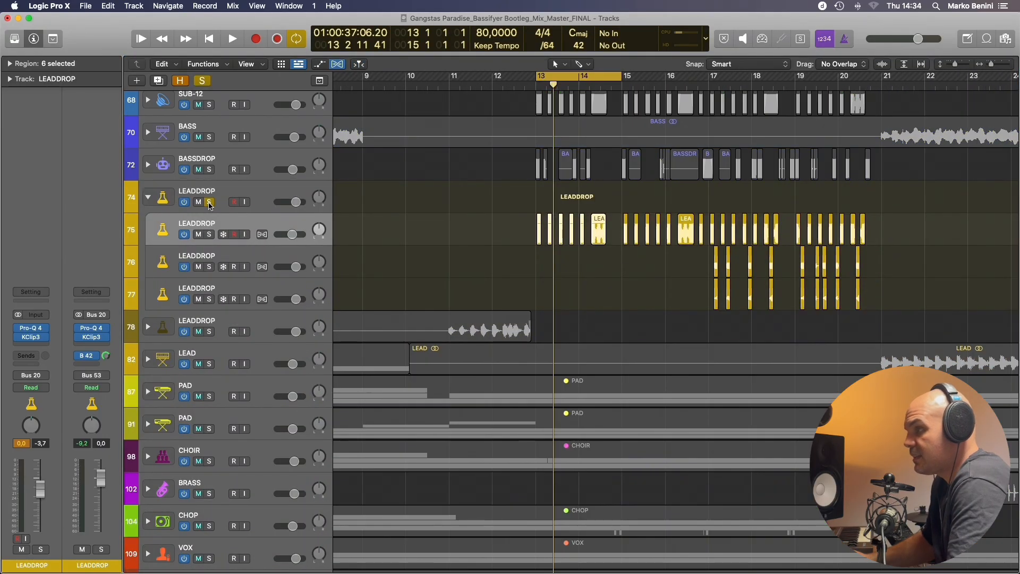
pyautogui.press('space')
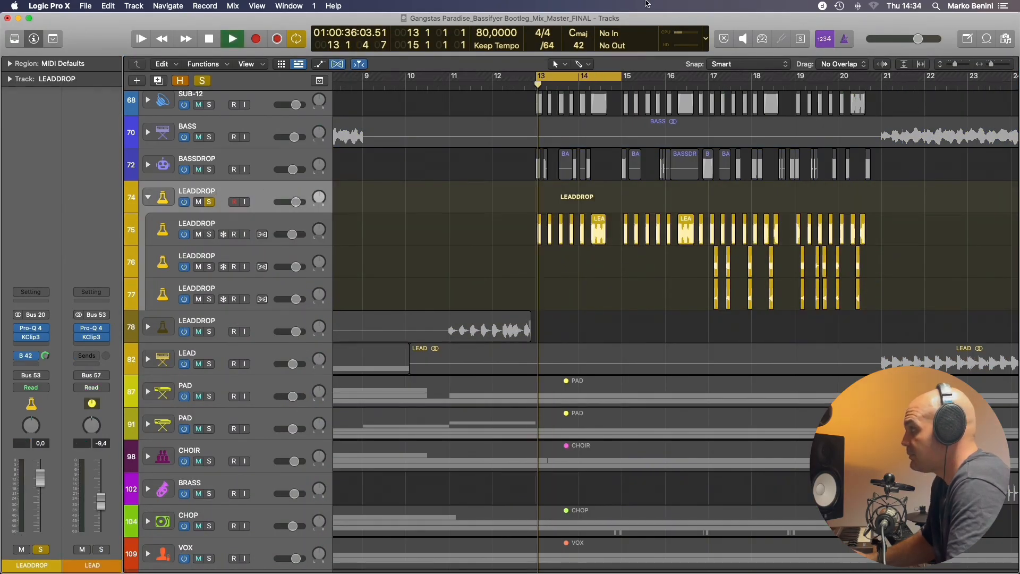
pyautogui.press('space')
pyautogui.click(686, 85)
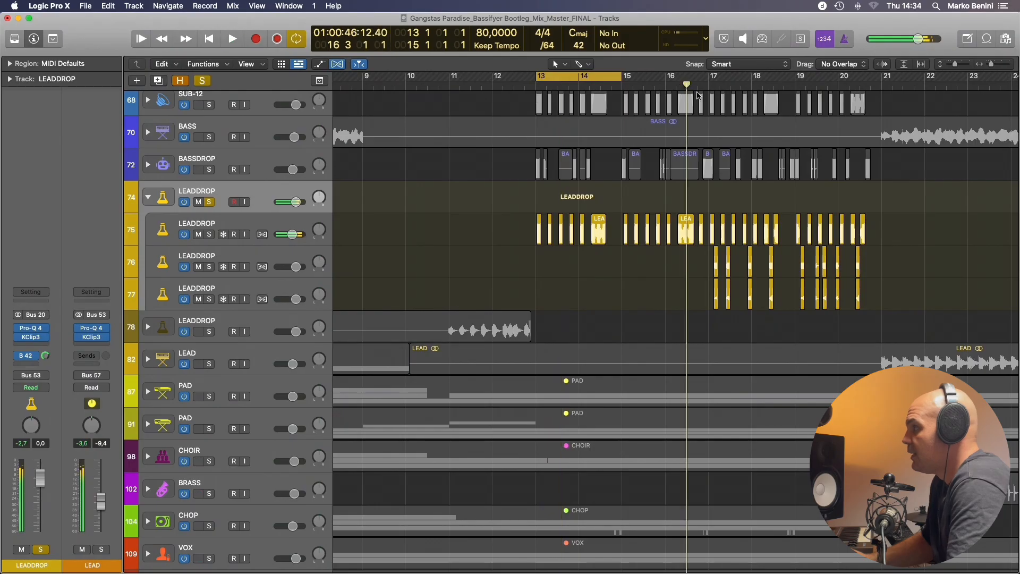
# Set the cycle range from bar 17 to bar 18 and play the soloed LEADDROP stack.
pyautogui.hscroll(3, 776, 129)
pyautogui.press('super+Right')
pyautogui.press('super+Right')
pyautogui.moveTo(665, 76); pyautogui.dragTo(761, 76)
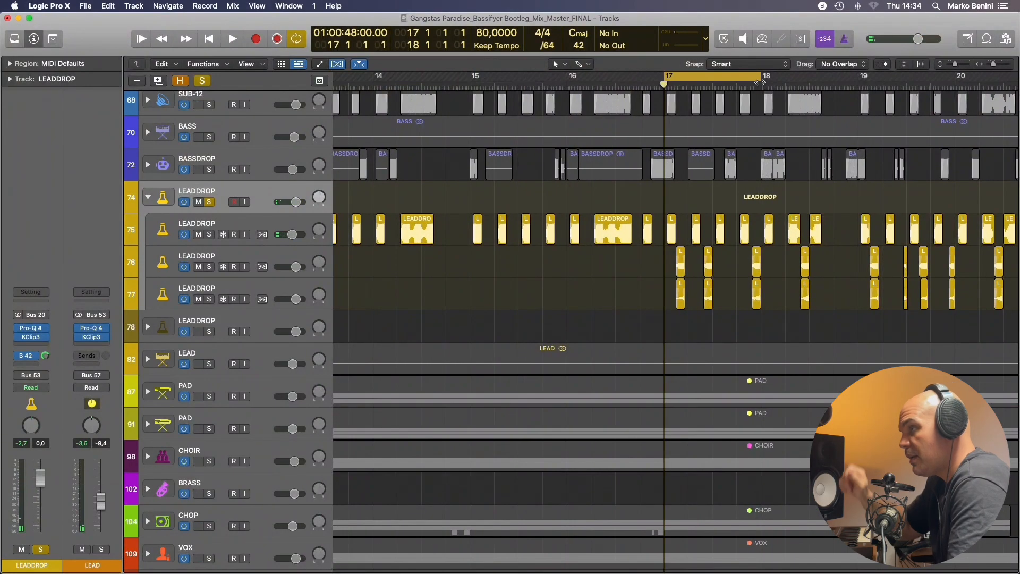
pyautogui.press('space')
pyautogui.press('super+Right')
pyautogui.press('super+Right')
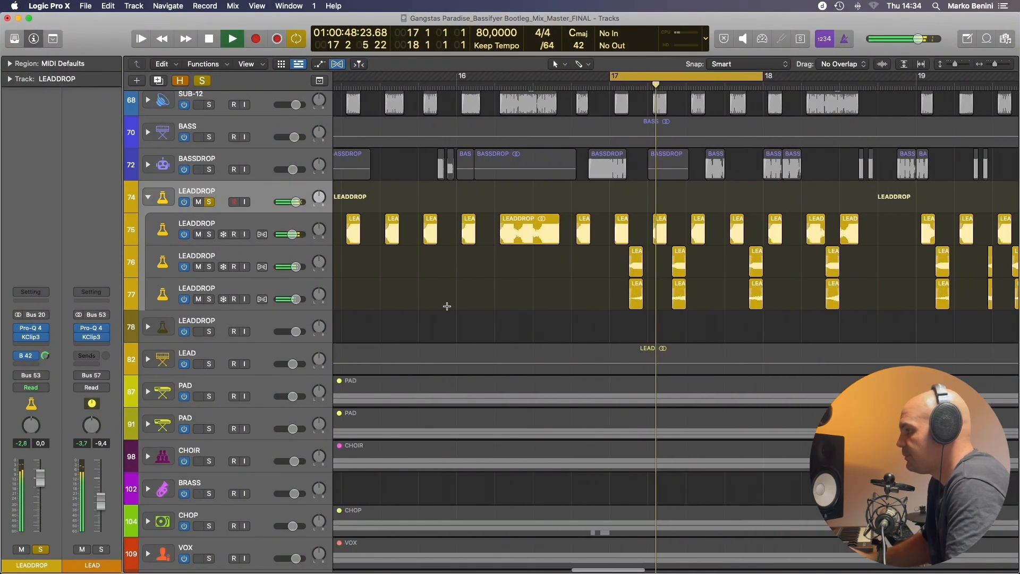
# Mute the lowest LEADDROP subtrack, track 77, during playback, and solo it to hear that layer alone.
pyautogui.click(198, 300)
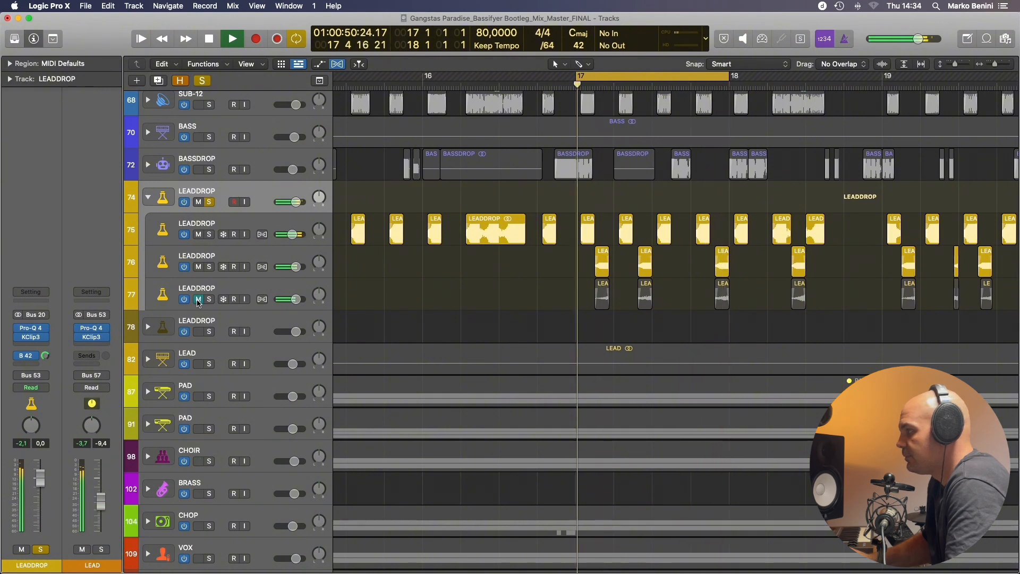
pyautogui.press('space')
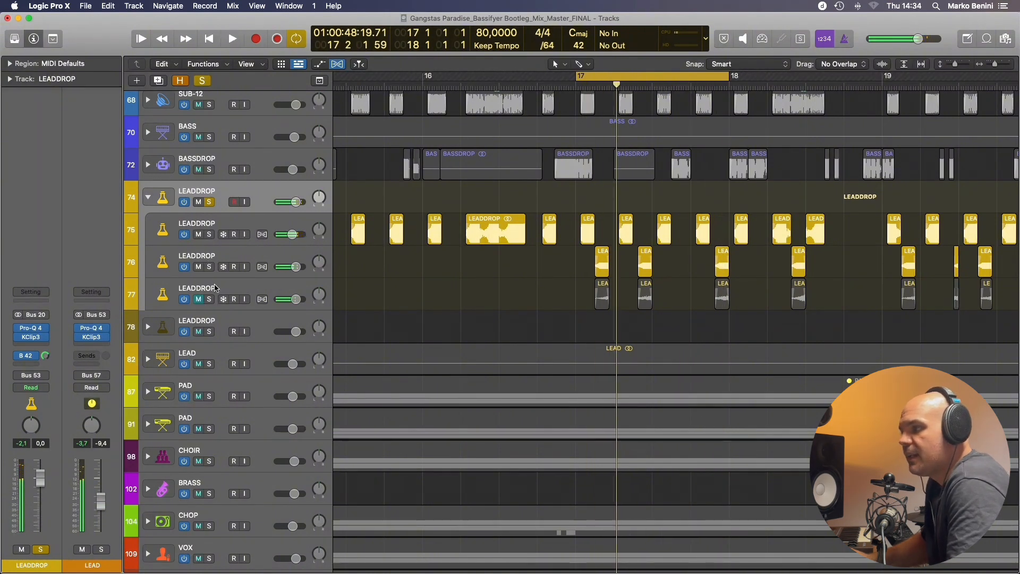
pyautogui.click(211, 266)
pyautogui.click(208, 288)
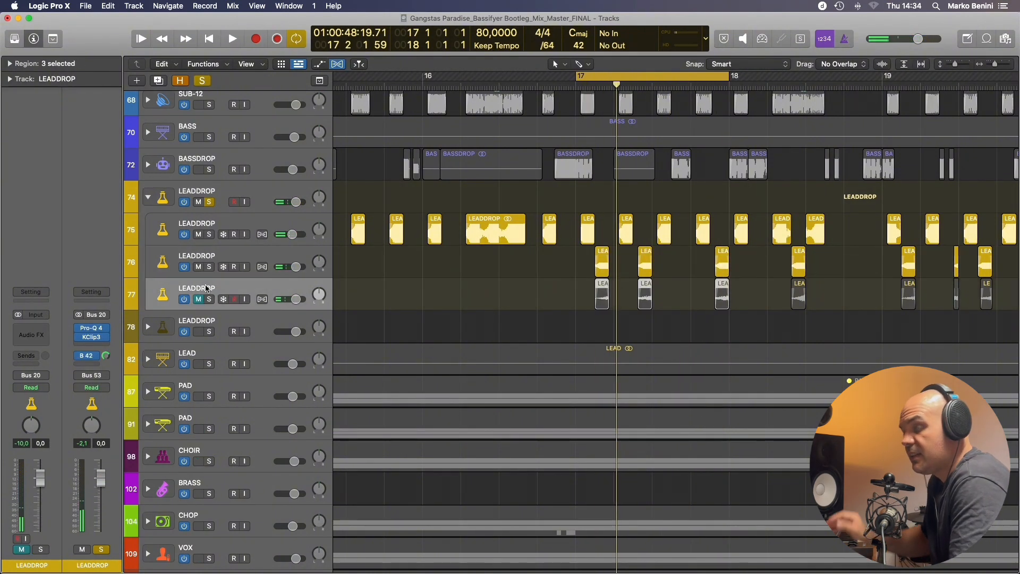
pyautogui.click(209, 300)
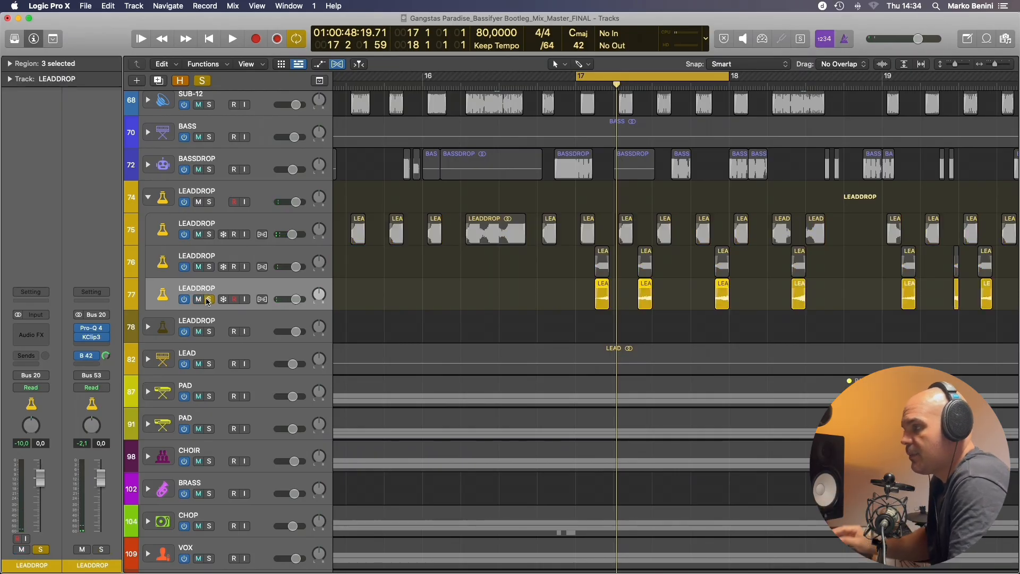
pyautogui.press('space')
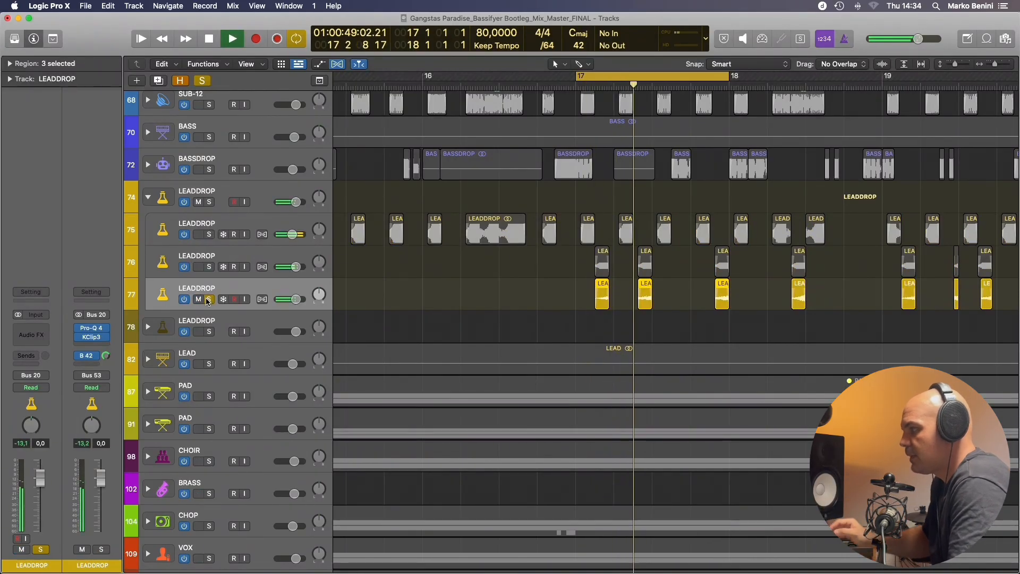
pyautogui.press('space')
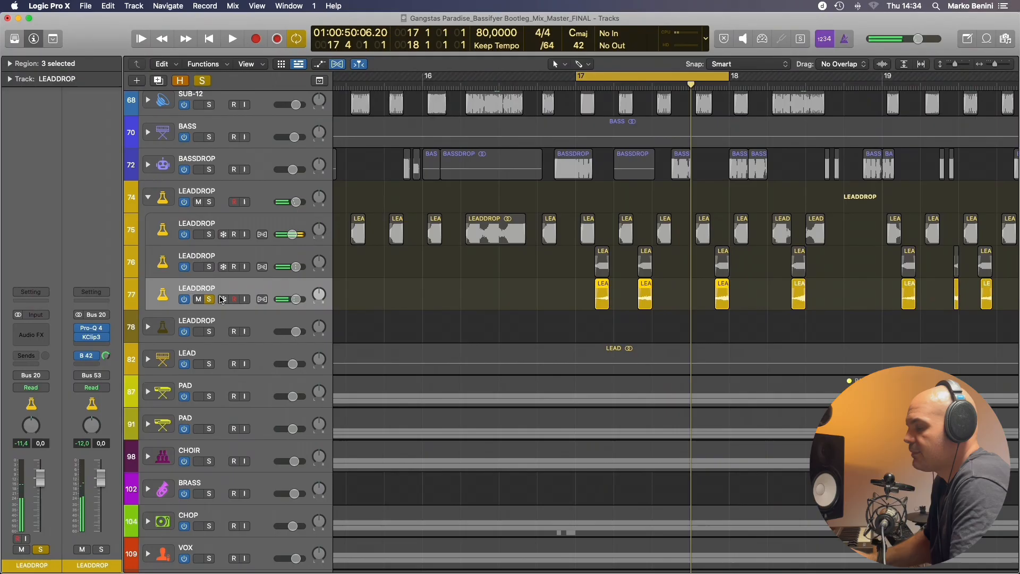
# Solo the whole LEADDROP stack, track 74, and play the cycle at bar 17 with all its layers.
pyautogui.click(210, 201)
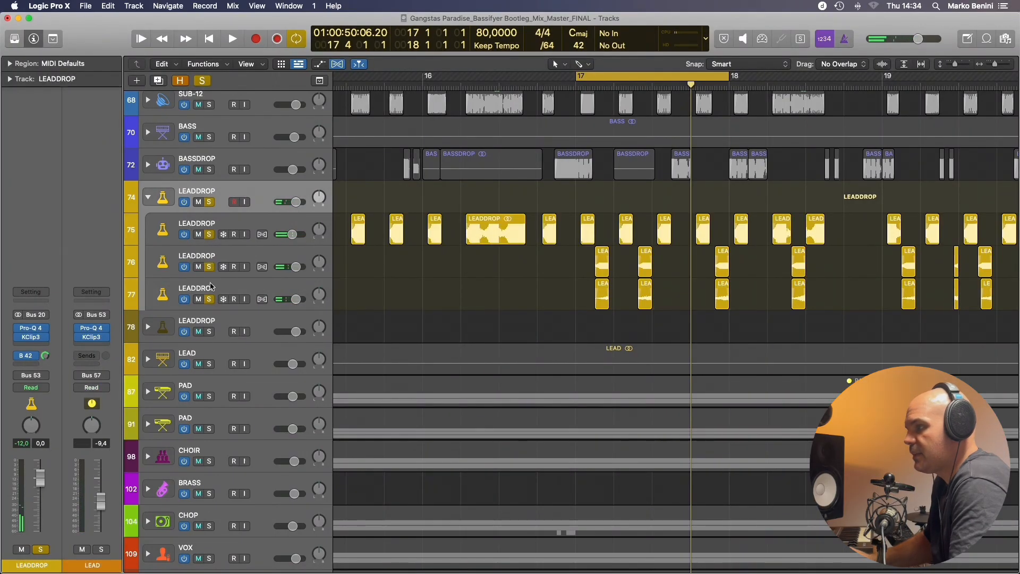
pyautogui.press('space')
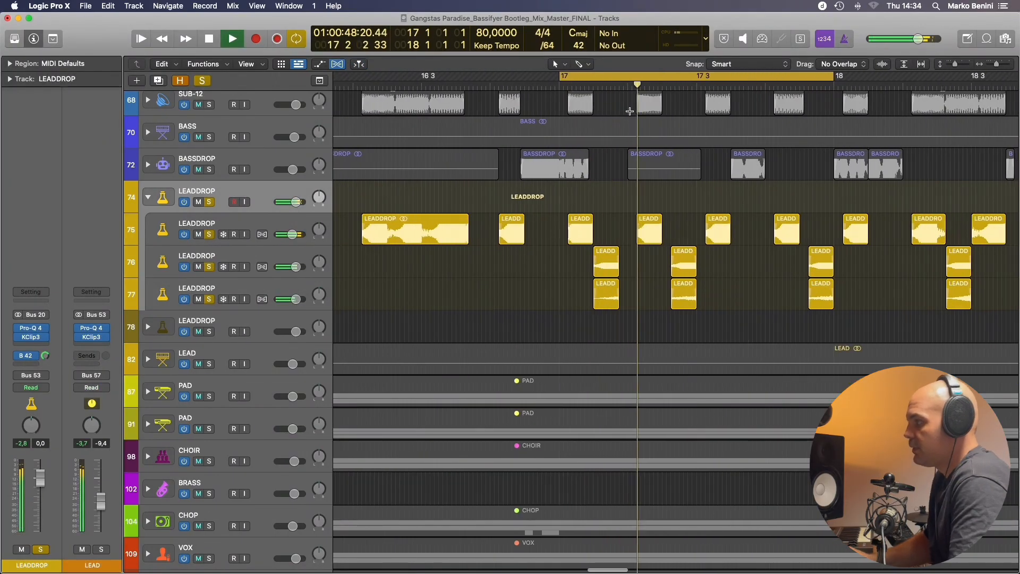
pyautogui.press('super+Right')
pyautogui.press('super+Left')
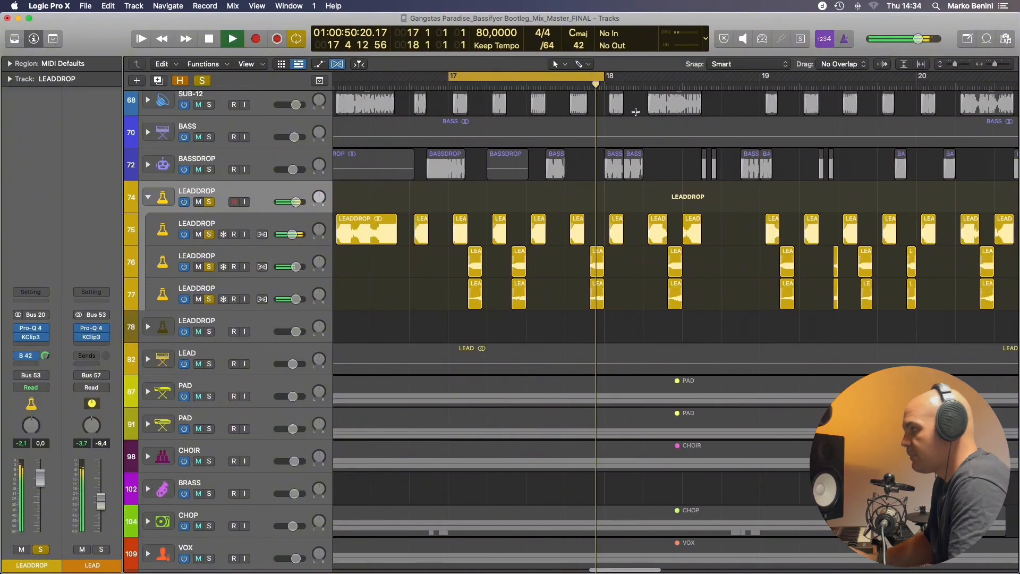
pyautogui.press('space')
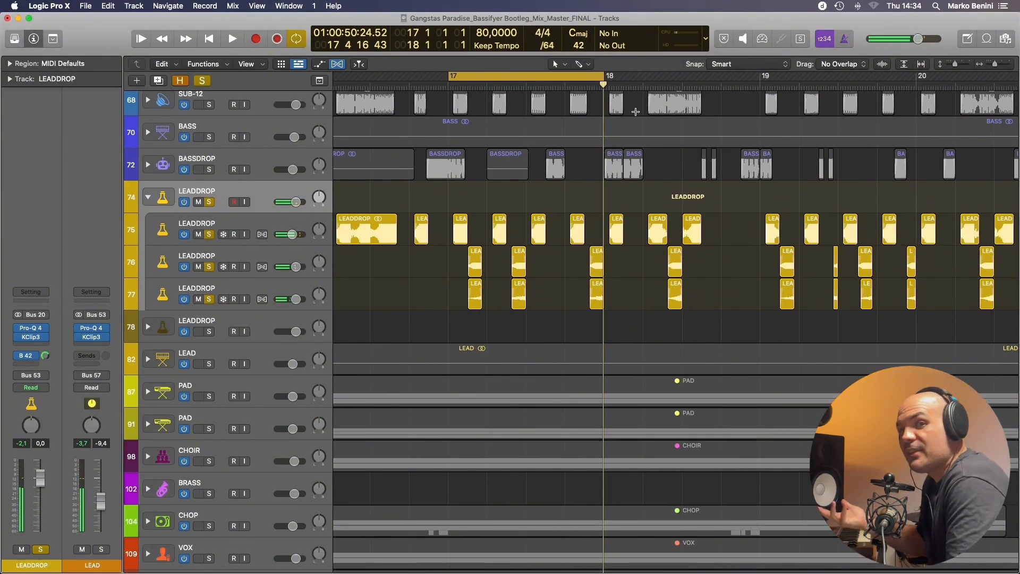
# Solo the drum tracks from KICK 1 through BUILD with the lead, play the cycle and unsolo TOPPER track 28.
pyautogui.press('super+Up')
pyautogui.scroll(10, 161, 105)
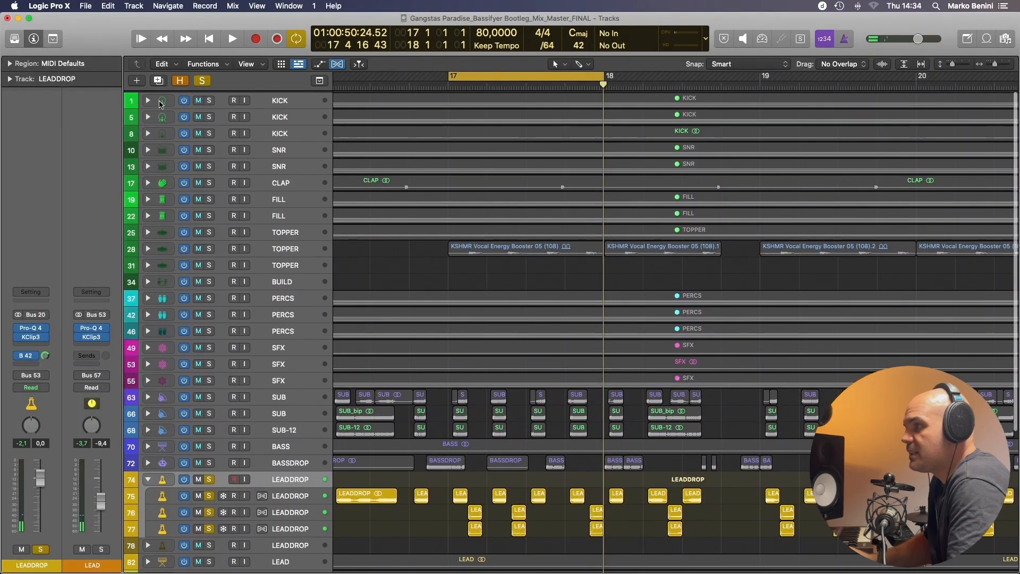
pyautogui.moveTo(209, 100); pyautogui.dragTo(213, 277)
pyautogui.scroll(-1, 490, 202)
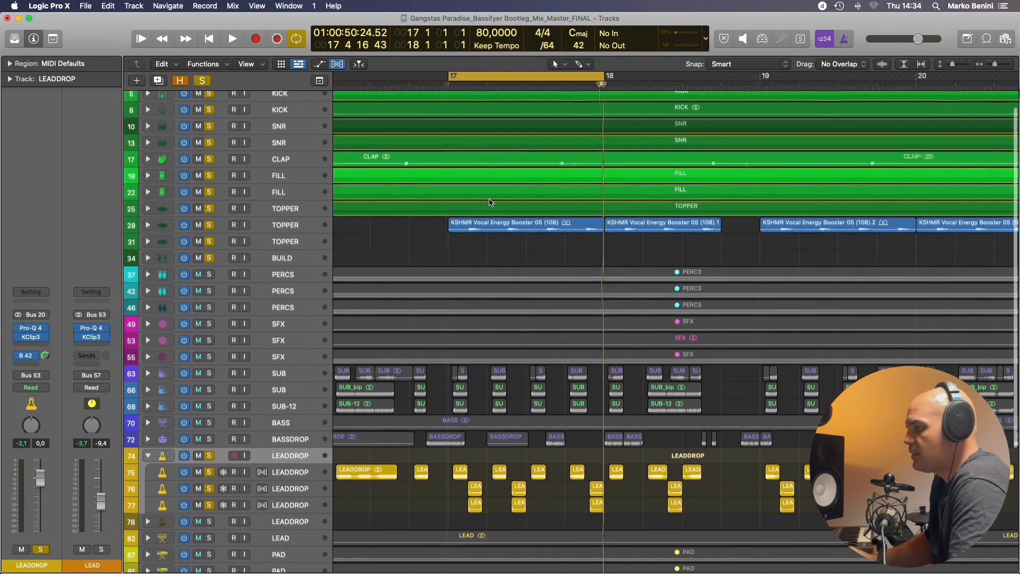
pyautogui.press('space')
pyautogui.scroll(-1, 489, 202)
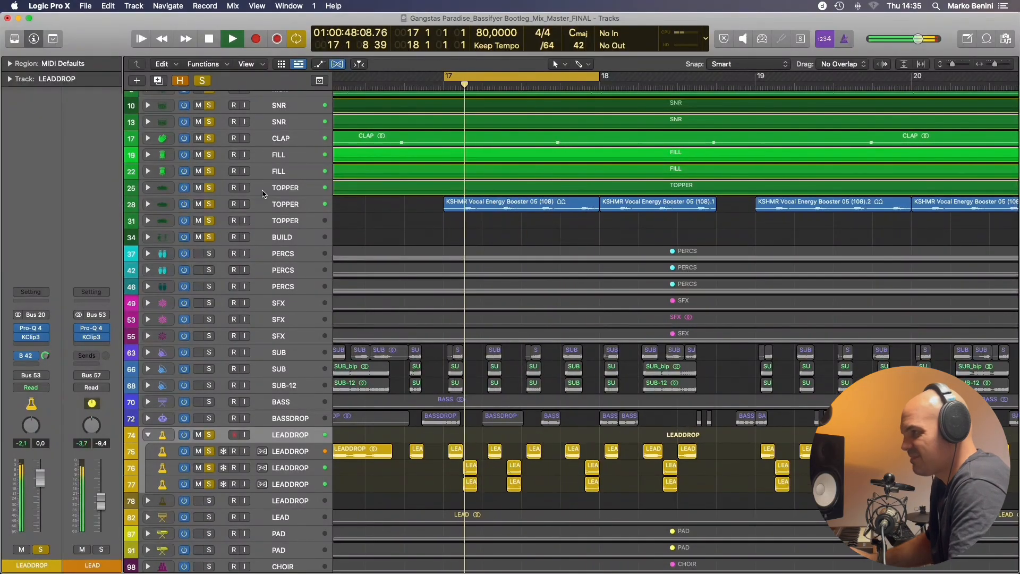
pyautogui.click(208, 205)
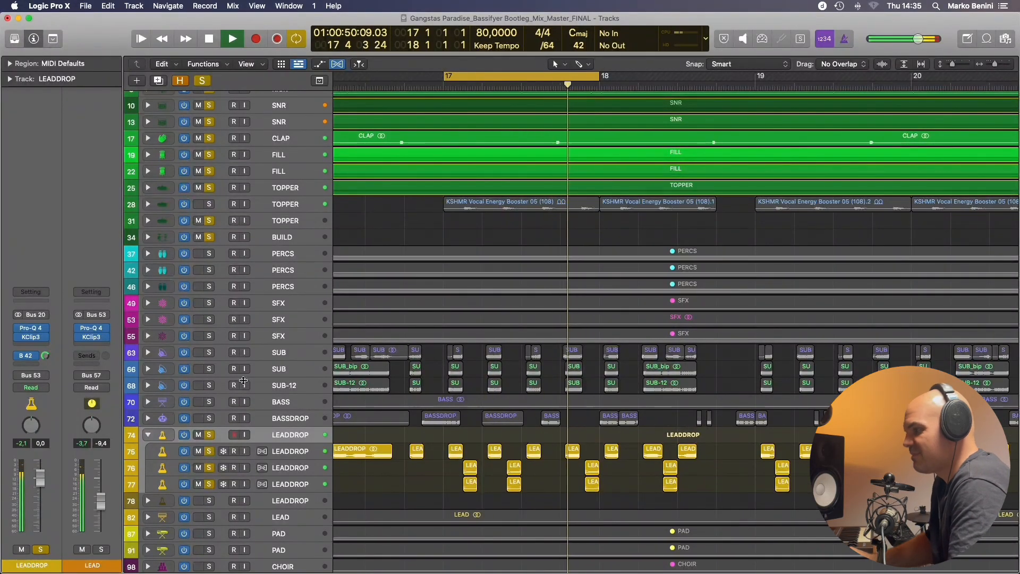
# Add the SUB, SUB-12, BASS and BASSDROP tracks to the solo and play the cycle extended to bar 19.
pyautogui.moveTo(209, 352); pyautogui.dragTo(213, 415)
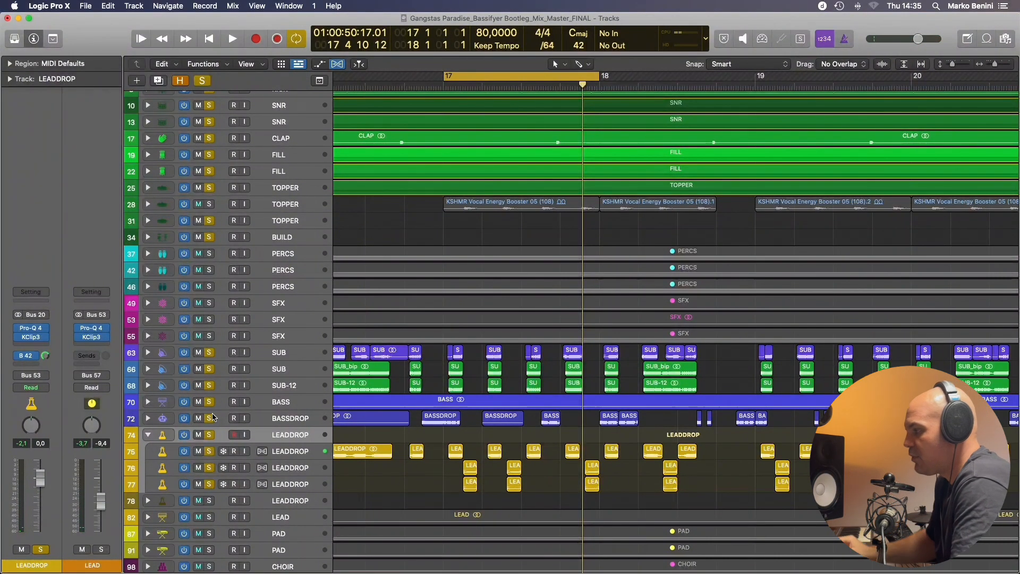
pyautogui.press('space')
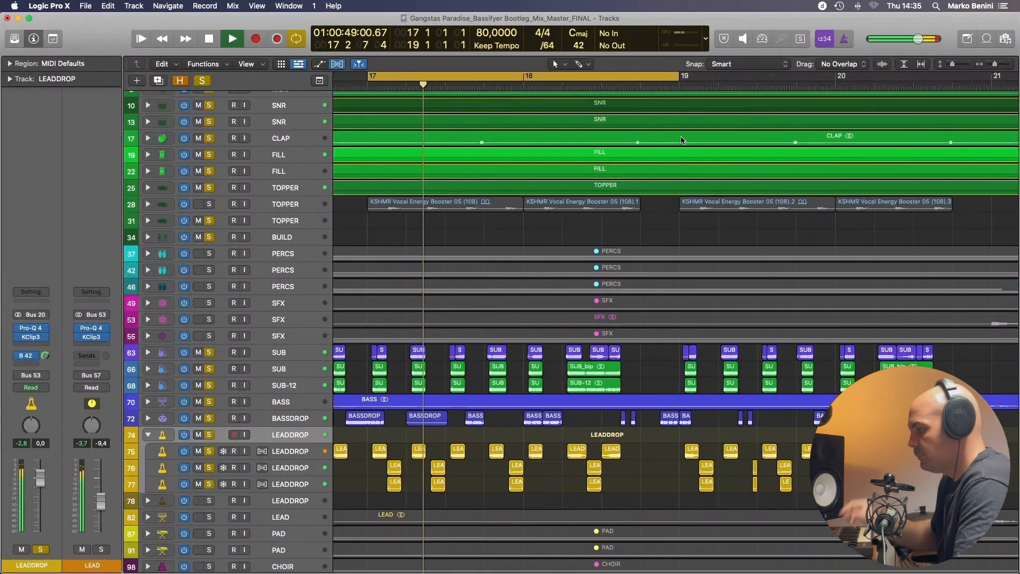
pyautogui.hscroll(-5, 662, 352)
pyautogui.scroll(-5, 609, 372)
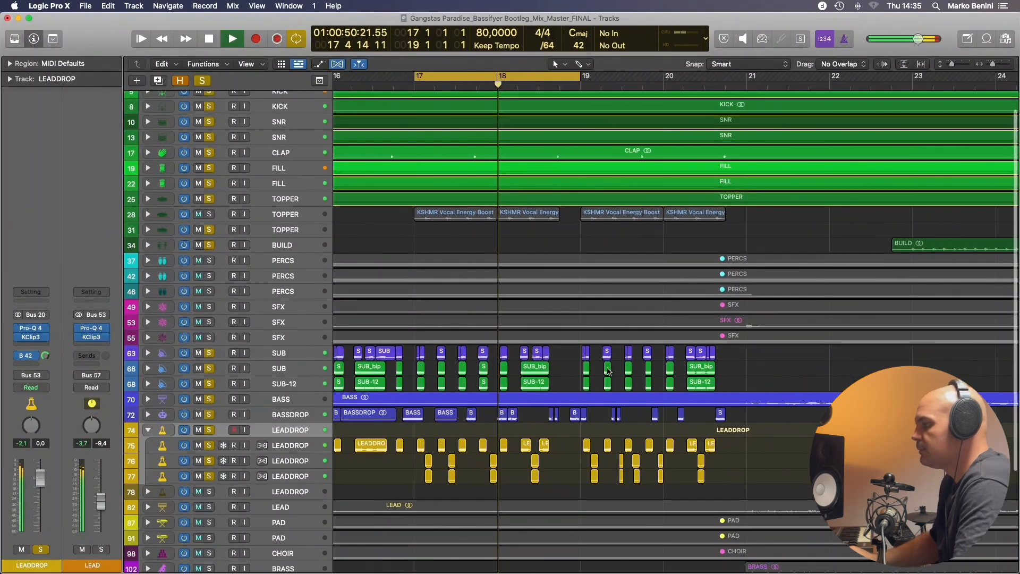
pyautogui.scroll(2, 608, 371)
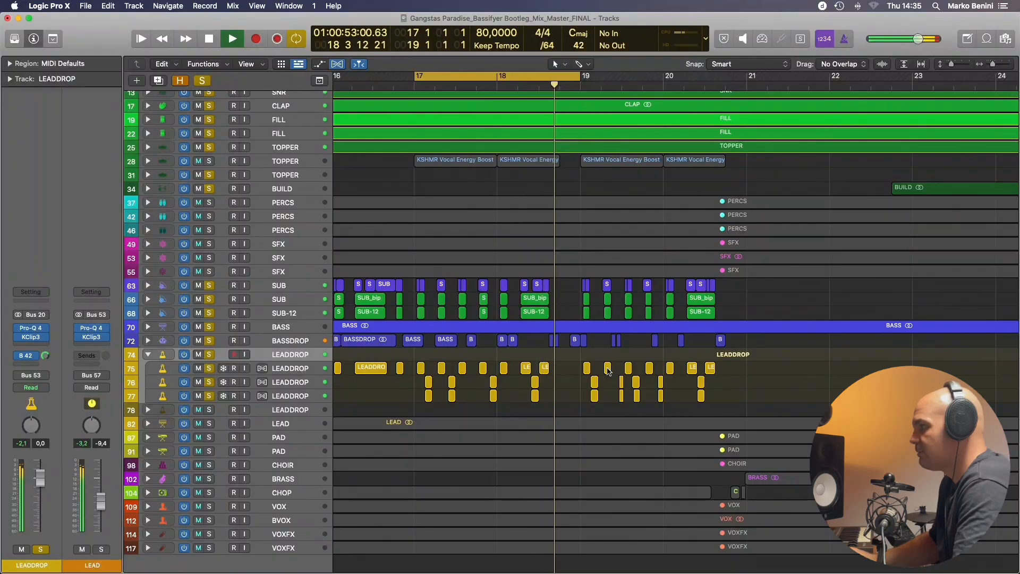
pyautogui.press('space')
pyautogui.hscroll(4, 640, 190)
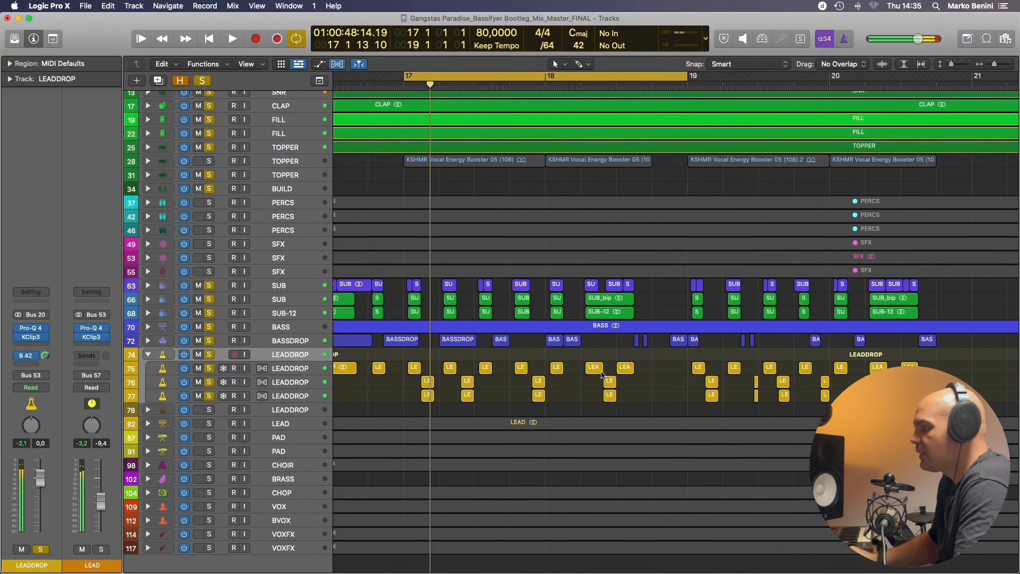
# Collapse the first LEADDROP stack and solo only the second LEADDROP stack, track 78, clearing all other solos.
pyautogui.hscroll(-8, 640, 189)
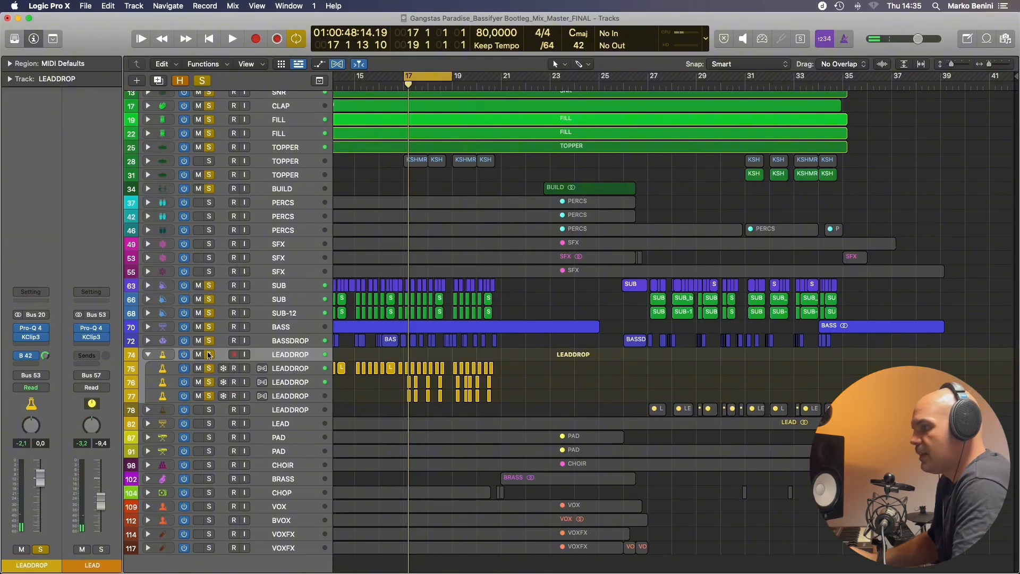
pyautogui.click(146, 355)
pyautogui.keyDown('alt'); pyautogui.click(208, 375); pyautogui.keyUp('alt')
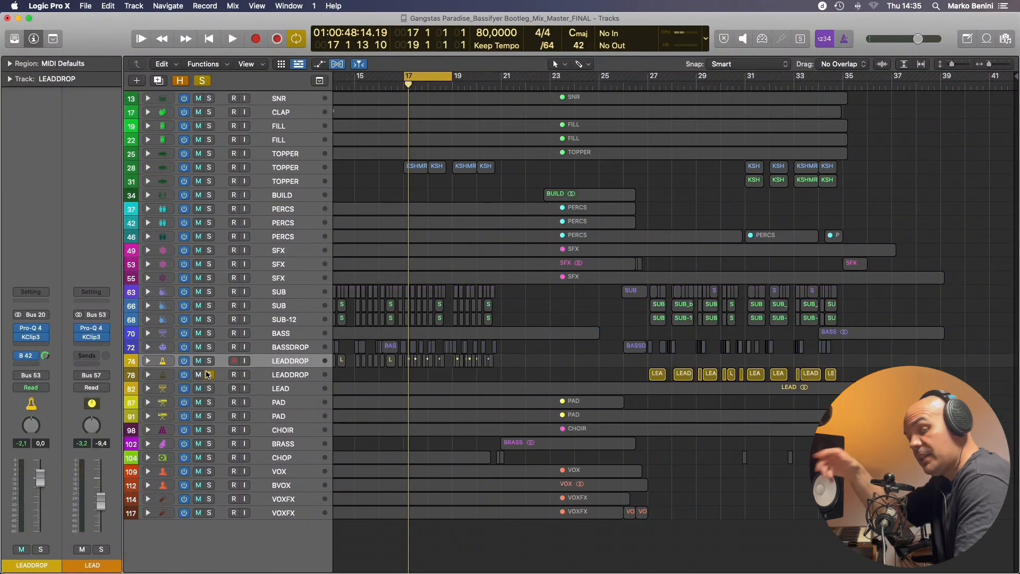
pyautogui.click(292, 375)
pyautogui.scroll(5, 463, 371)
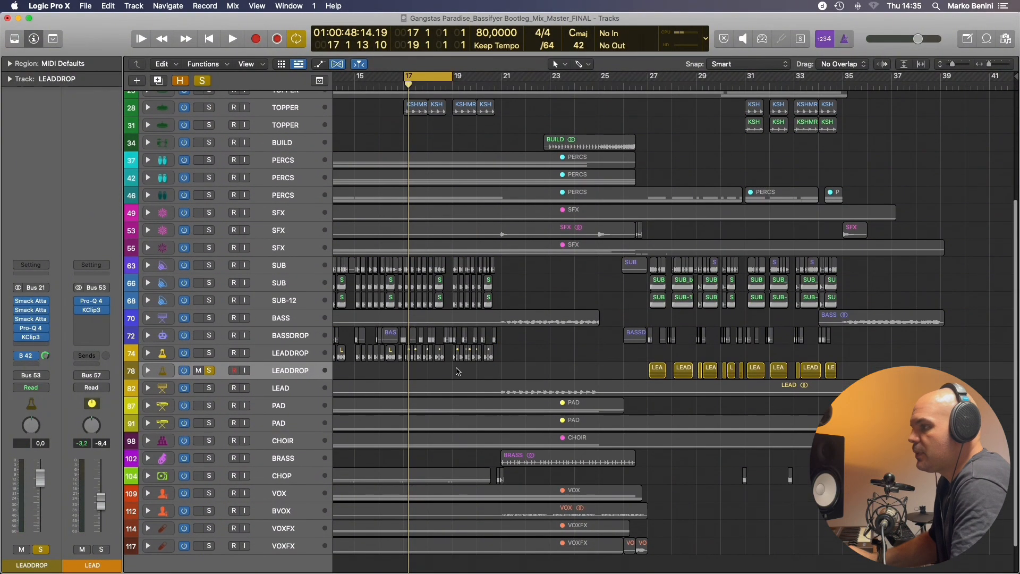
# Set the cycle range from bar 27 to bar 29, expand LEADDROP stack 78 and play it soloed.
pyautogui.moveTo(644, 76); pyautogui.dragTo(696, 77)
pyautogui.click(148, 369)
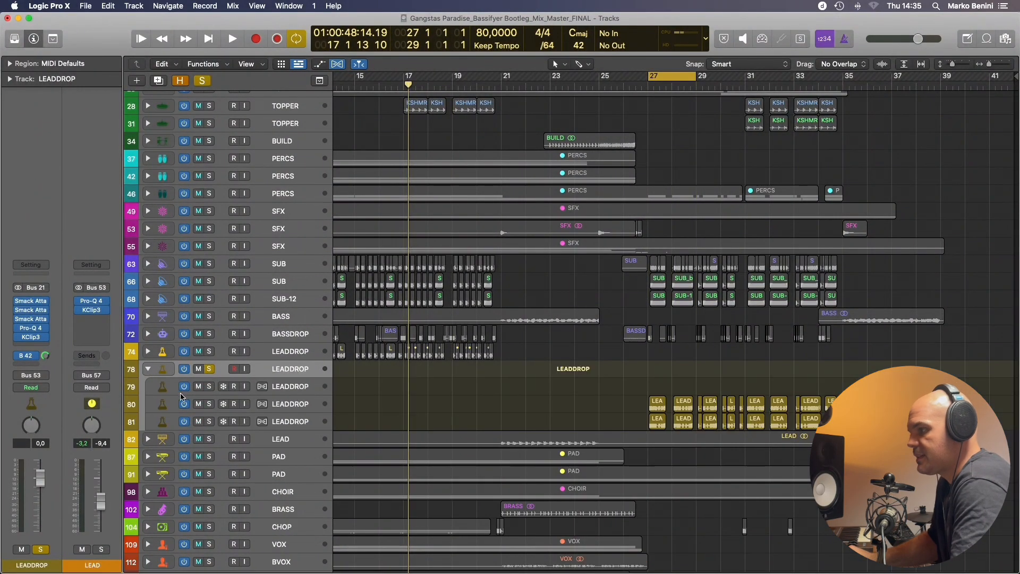
pyautogui.press('space')
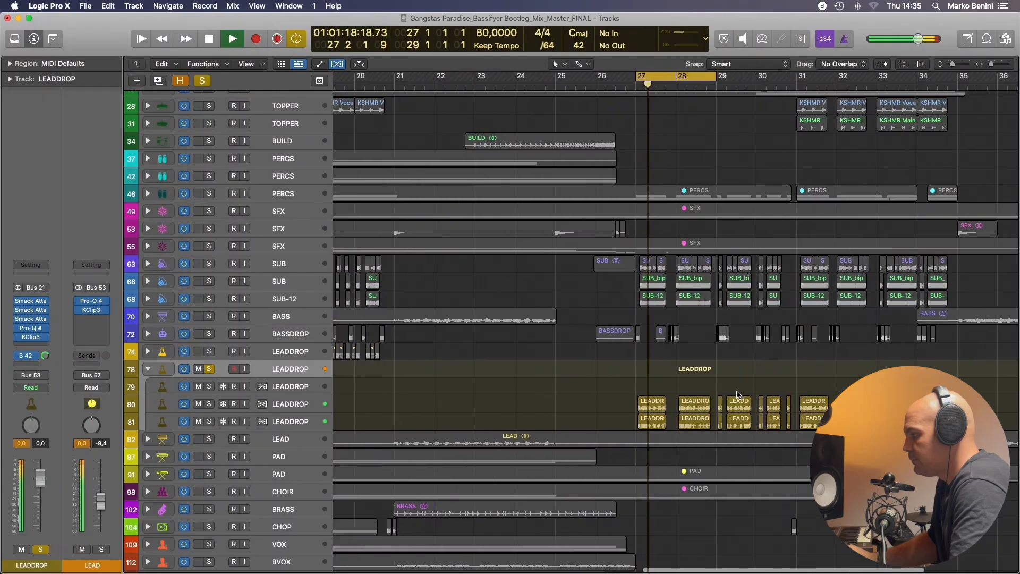
pyautogui.scroll(3, 737, 394)
pyautogui.scroll(1, 737, 395)
pyautogui.press('space')
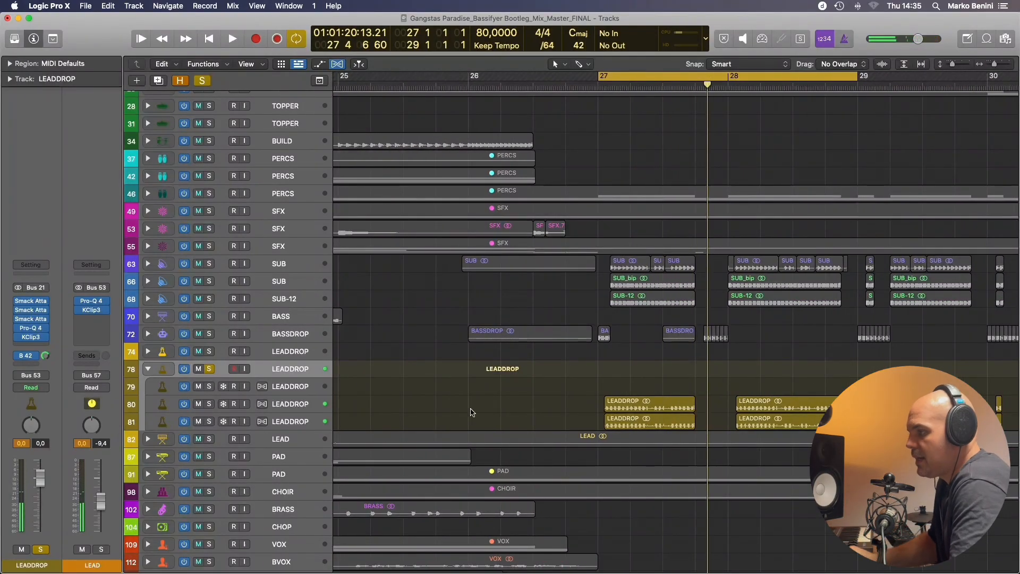
# Insert MFreqShifter on LEADDROP subtrack 80 and play the cycle with the effect.
pyautogui.click(318, 401)
pyautogui.scroll(4, 344, 403)
pyautogui.hscroll(2, 367, 407)
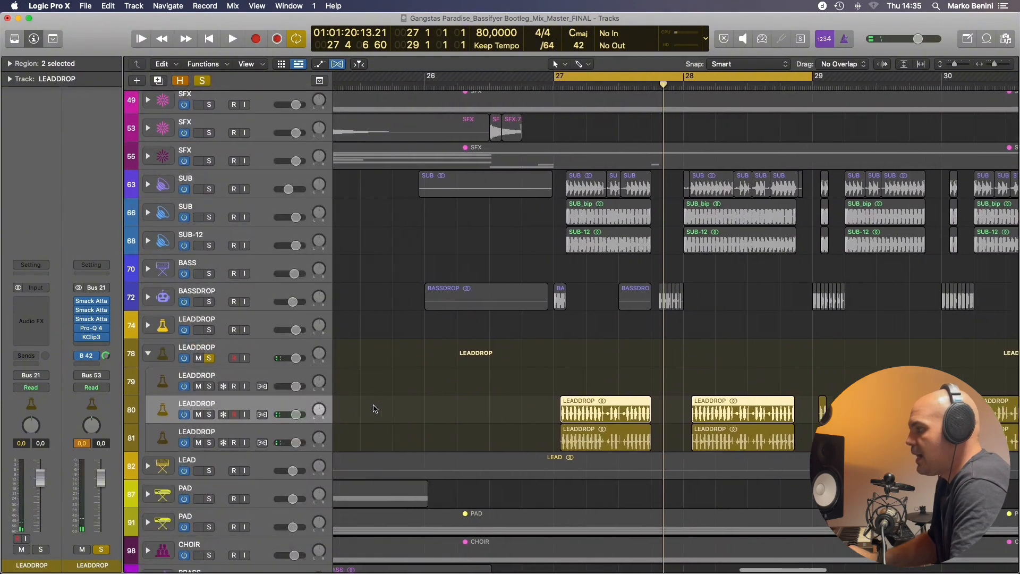
pyautogui.hscroll(-2, 373, 408)
pyautogui.click(34, 300)
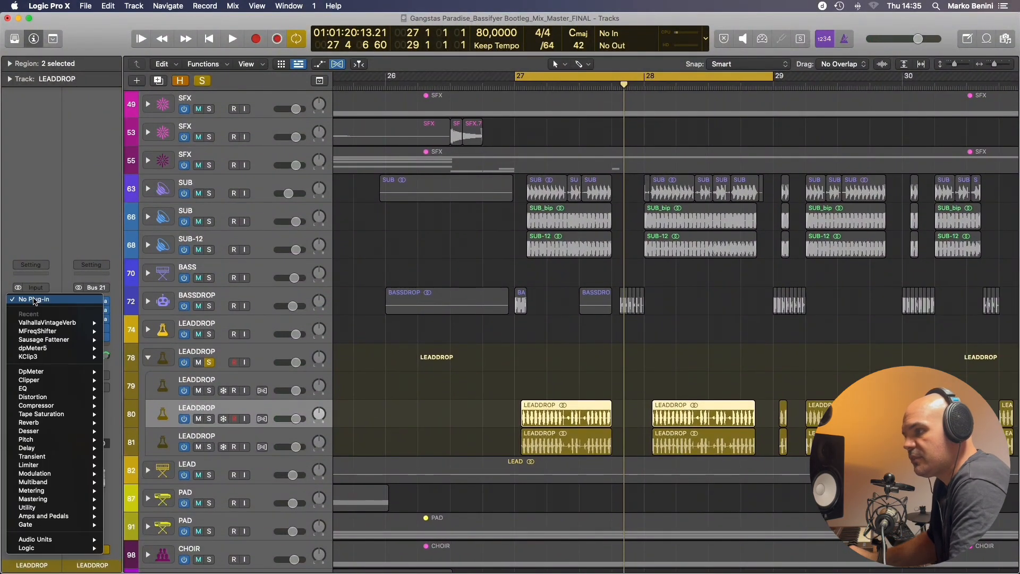
pyautogui.moveTo(49, 333)
pyautogui.click(124, 331)
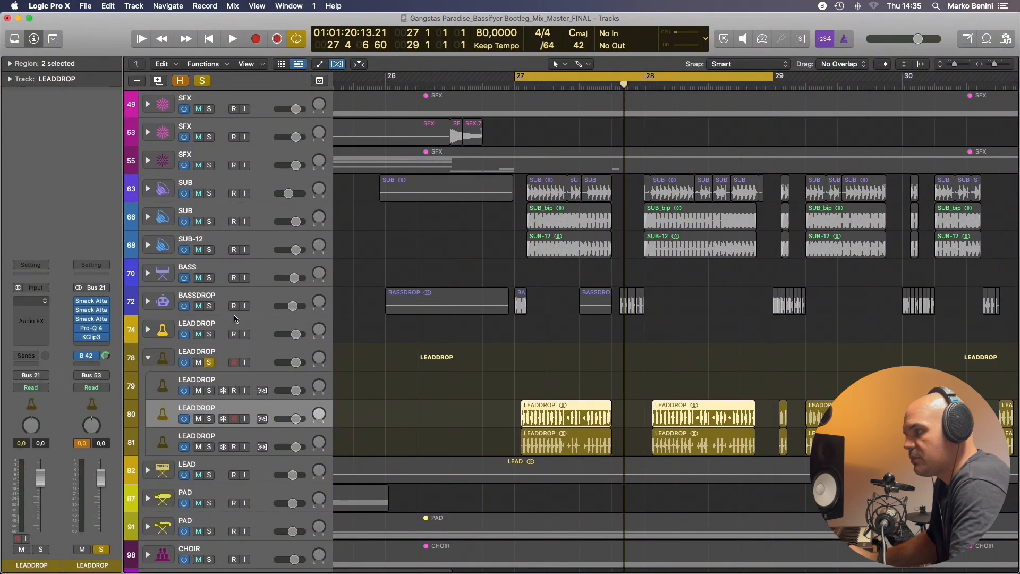
pyautogui.press('space')
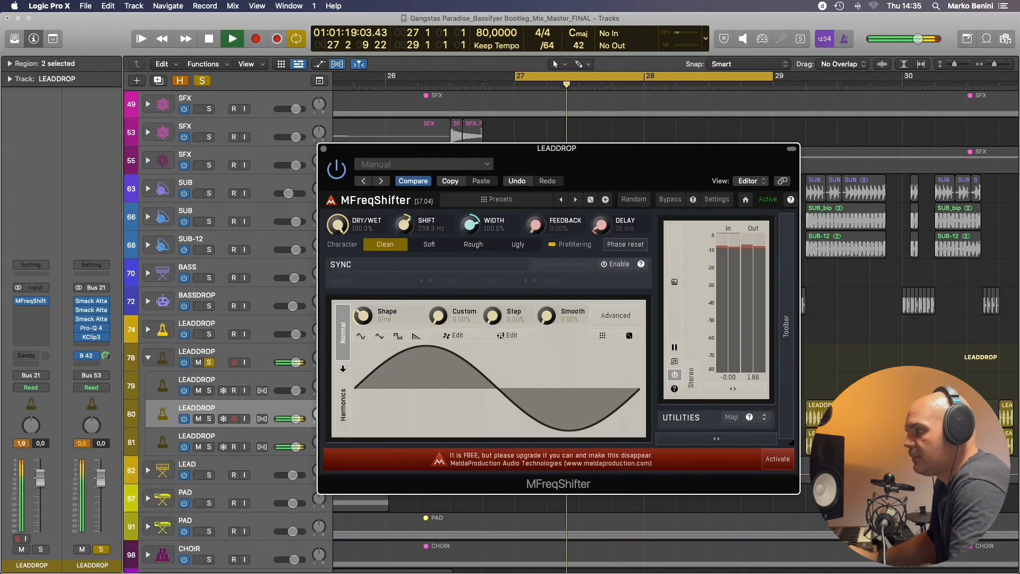
pyautogui.click(323, 148)
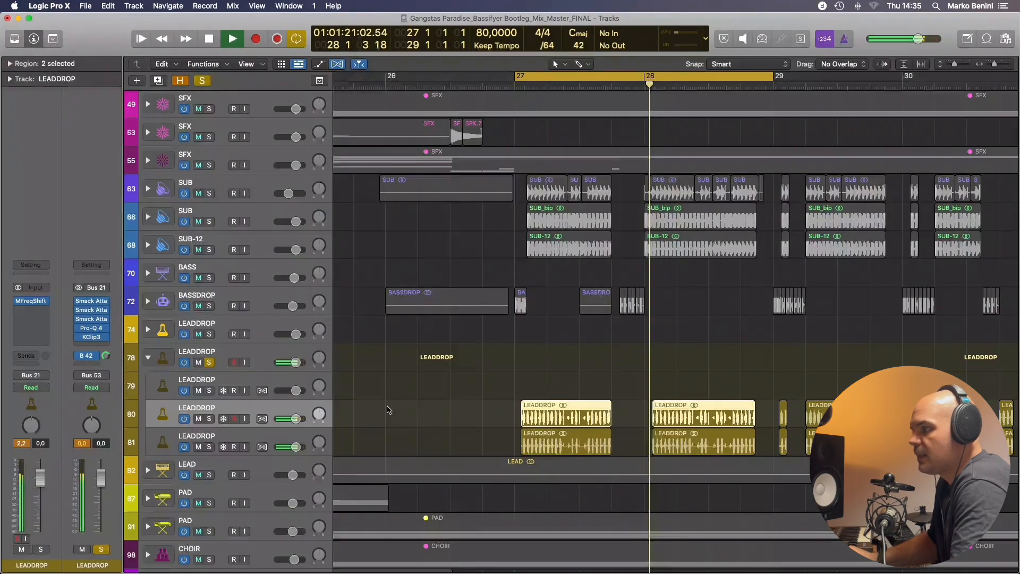
pyautogui.press('space')
# Remove MFreqShifter from LEADDROP subtrack 80 and play the cycle without it.
pyautogui.click(35, 308)
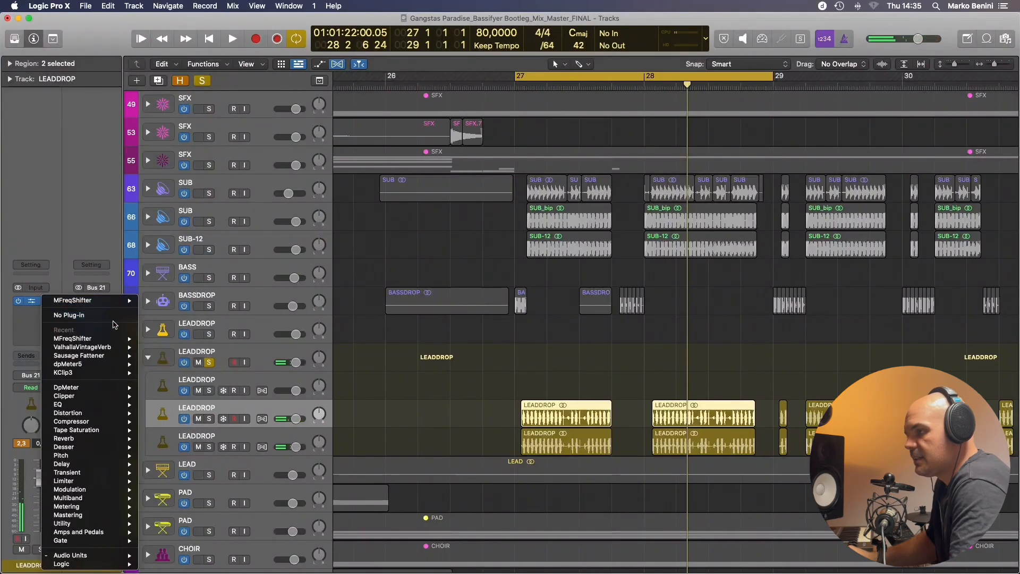
pyautogui.click(58, 316)
pyautogui.scroll(3, 533, 351)
pyautogui.scroll(1, 533, 350)
pyautogui.press('space')
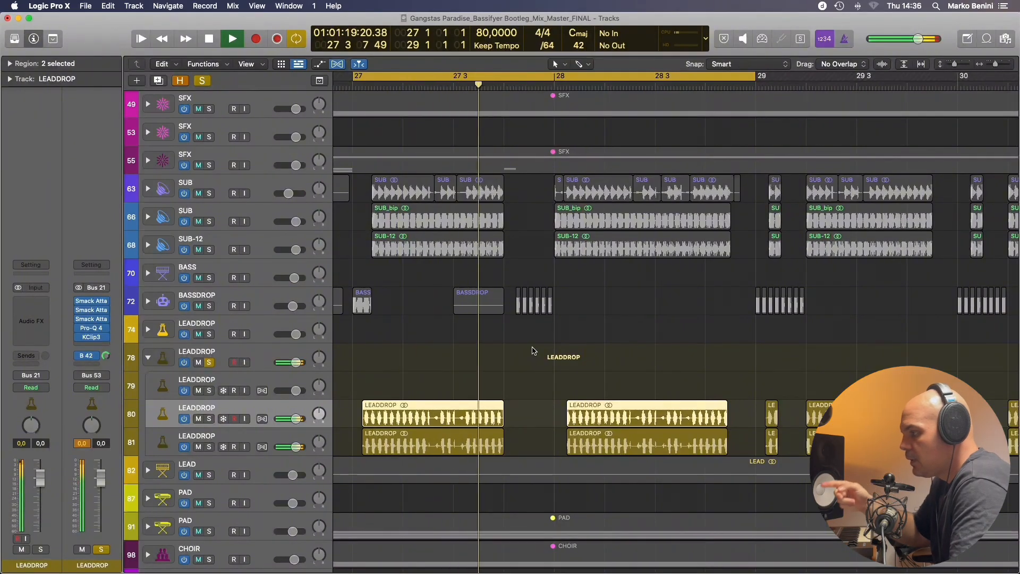
pyautogui.press('space')
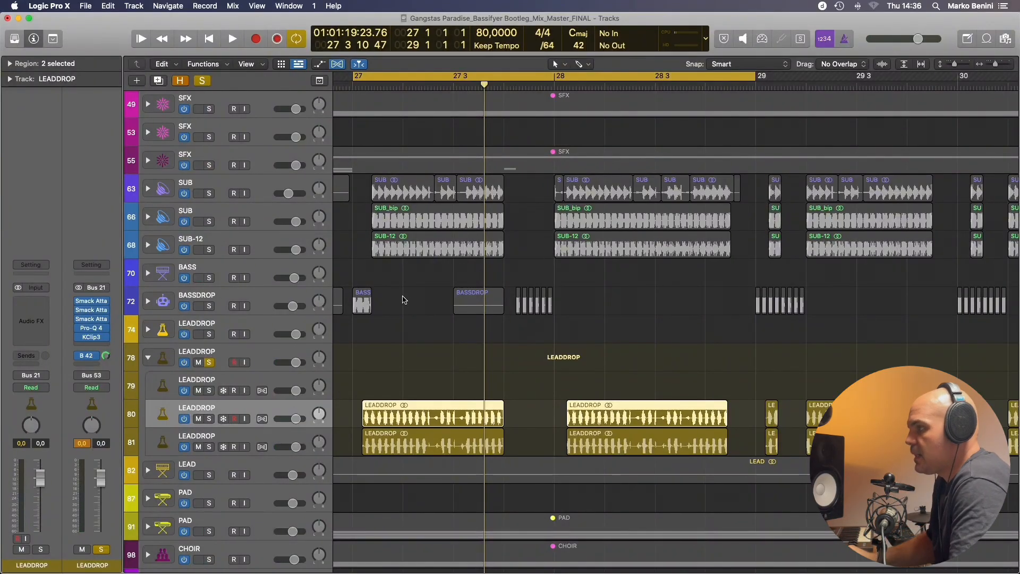
# Solo the SUB, SUB-12, BASS and BASSDROP tracks alongside the second LEADDROP stack and play the cycle.
pyautogui.press('space')
pyautogui.moveTo(209, 193); pyautogui.dragTo(212, 257)
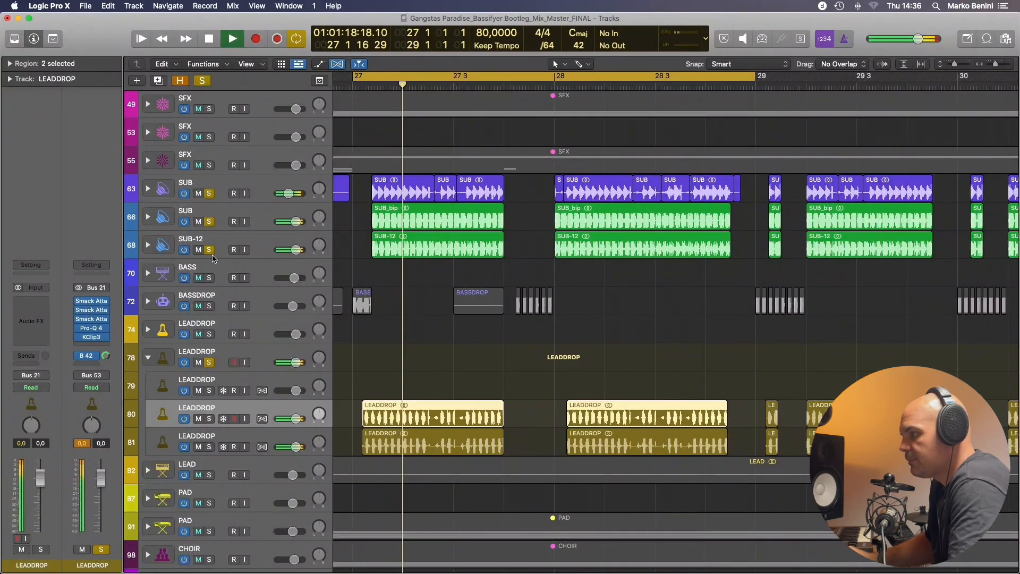
pyautogui.press('space')
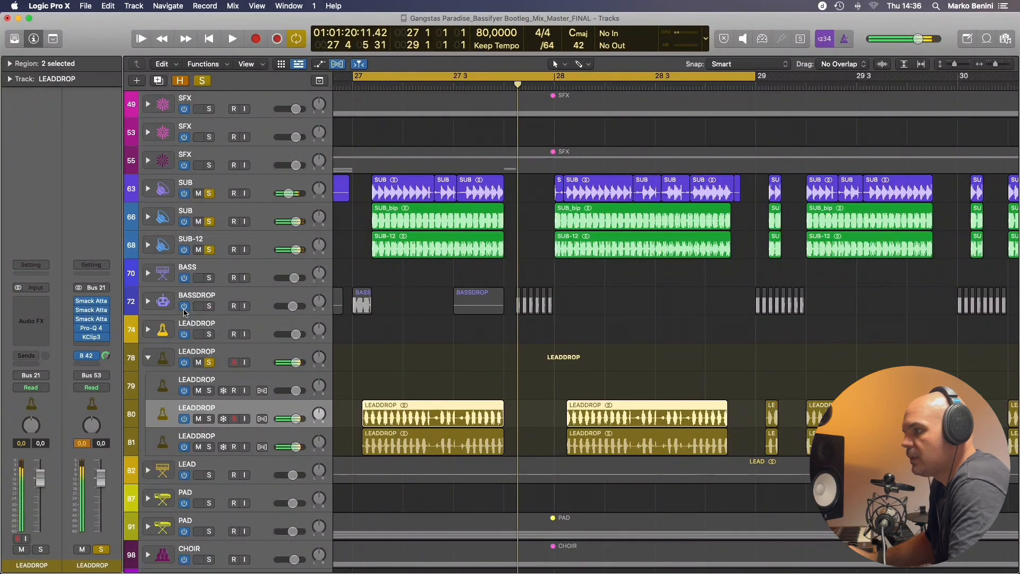
pyautogui.moveTo(209, 279); pyautogui.dragTo(208, 314)
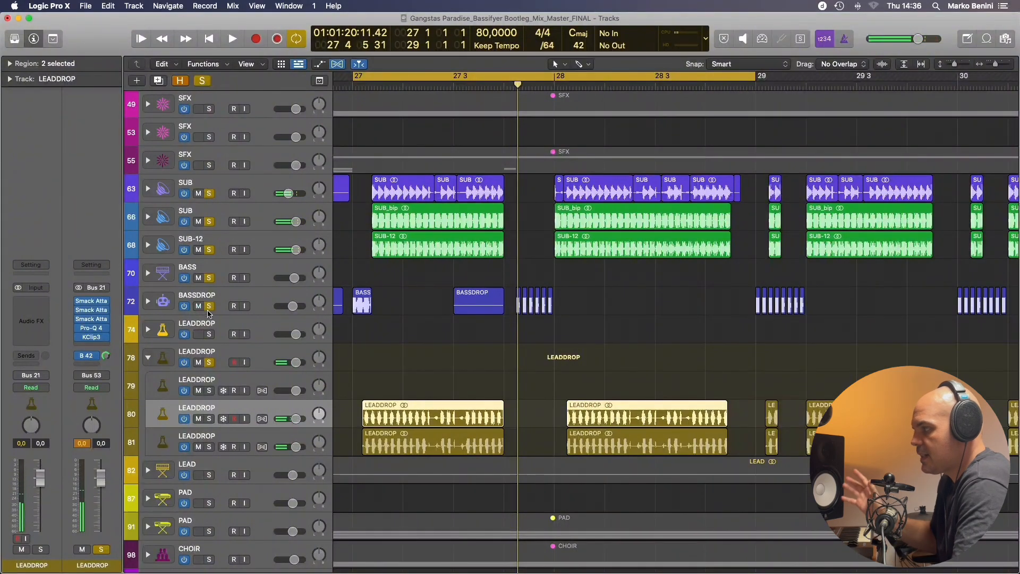
pyautogui.press('space')
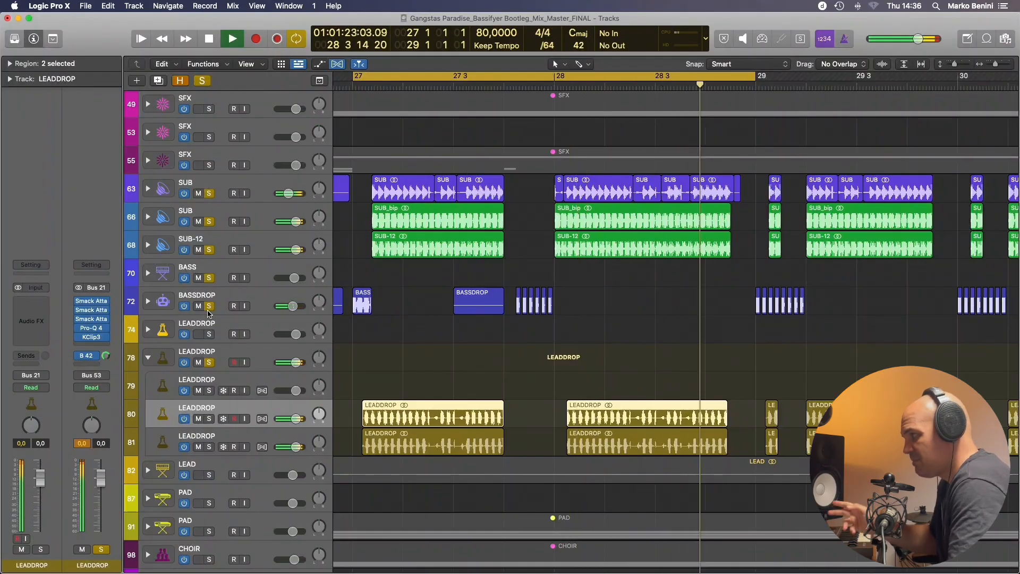
pyautogui.press('space')
# Solo the drum tracks from KICK 1 through PERCS 37 as well and play the bar 27 cycle.
pyautogui.scroll(10, 208, 314)
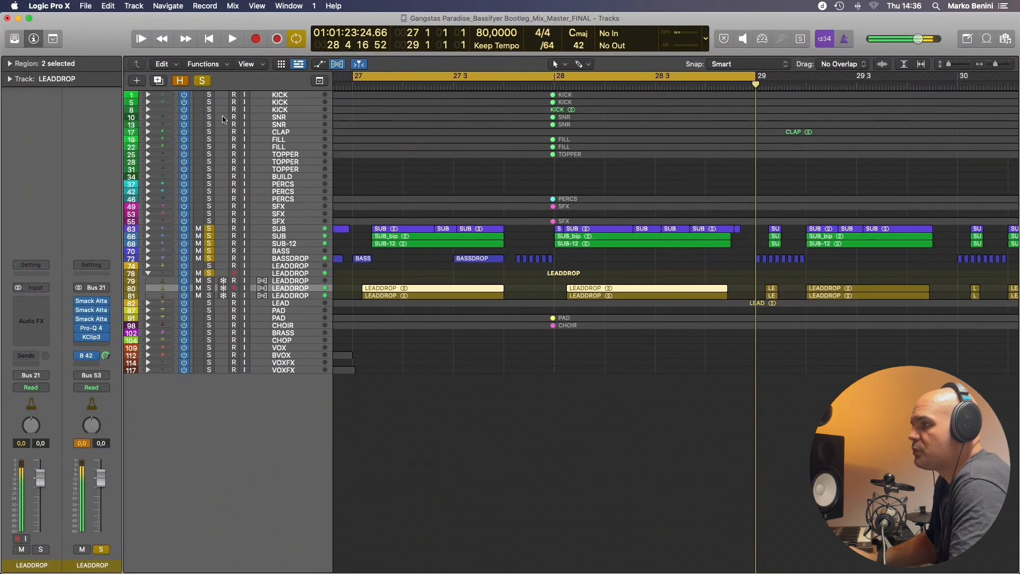
pyautogui.moveTo(214, 101); pyautogui.dragTo(209, 179)
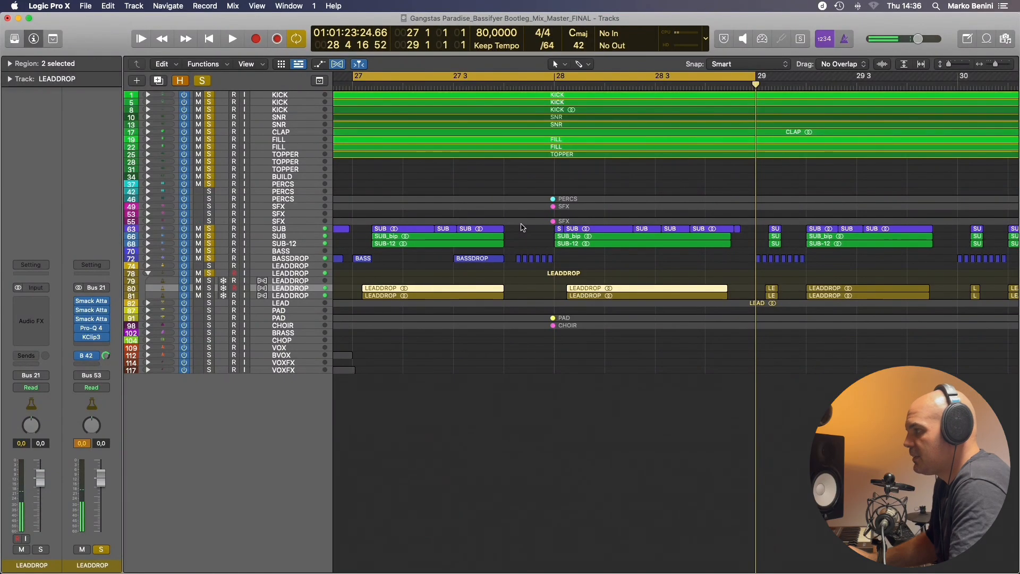
pyautogui.press('space')
pyautogui.scroll(5, 524, 228)
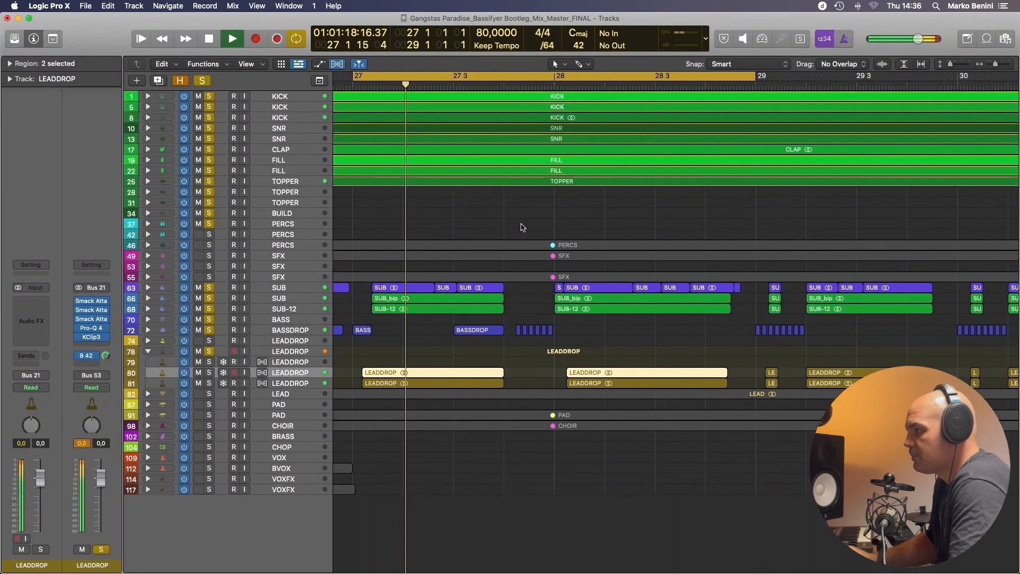
pyautogui.scroll(2, 529, 229)
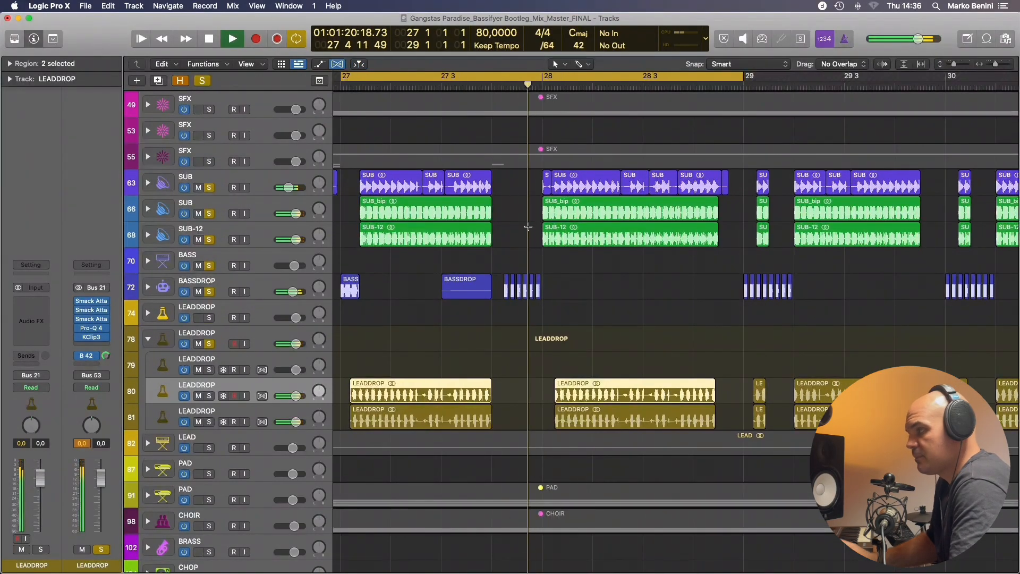
# Stop playback, collapse the second LEADDROP stack and clear the solos on all tracks.
pyautogui.scroll(3, 552, 232)
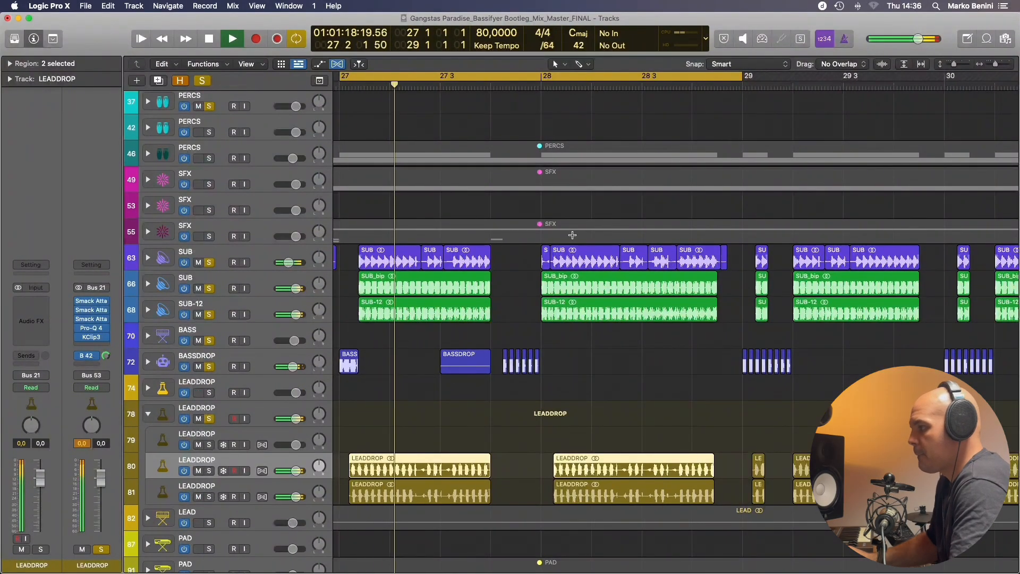
pyautogui.press('super+Left')
pyautogui.press('space')
pyautogui.click(149, 414)
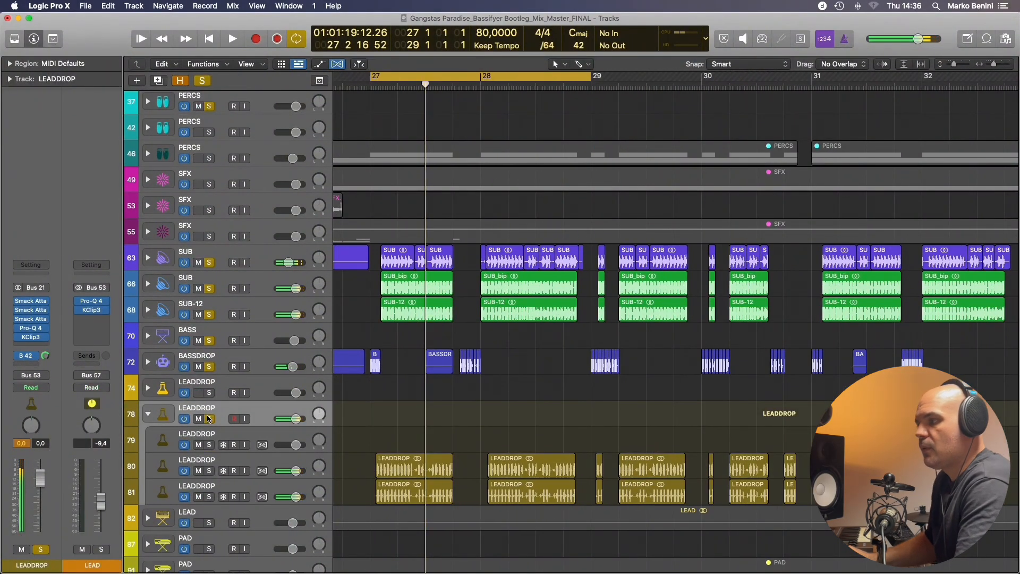
pyautogui.scroll(-5, 471, 308)
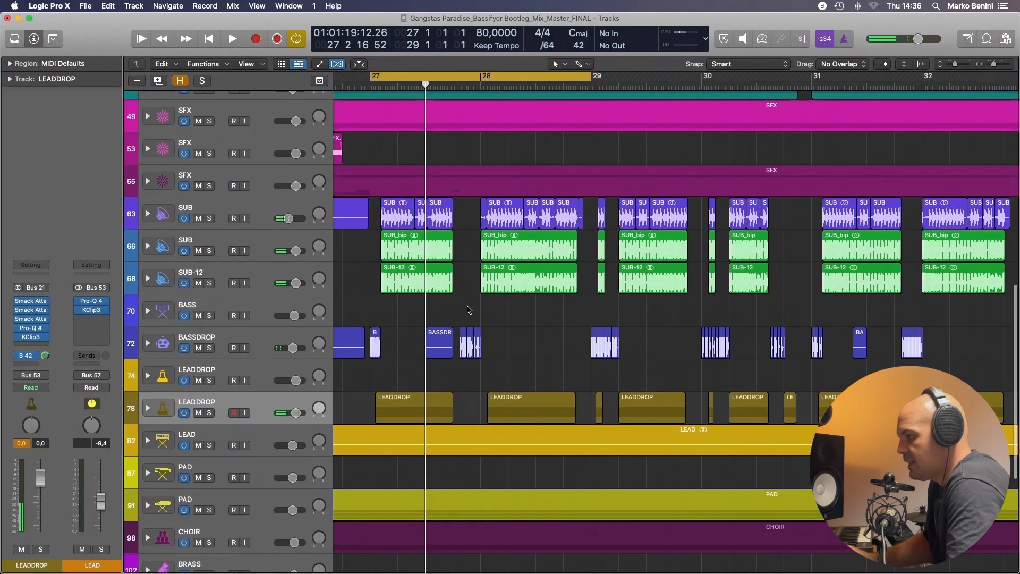
# Expand the PAD stack on track 87, solo subtrack 88 and play it with the cycle turned off.
pyautogui.hscroll(-5, 470, 307)
pyautogui.scroll(-6, 469, 307)
pyautogui.hscroll(-8, 467, 306)
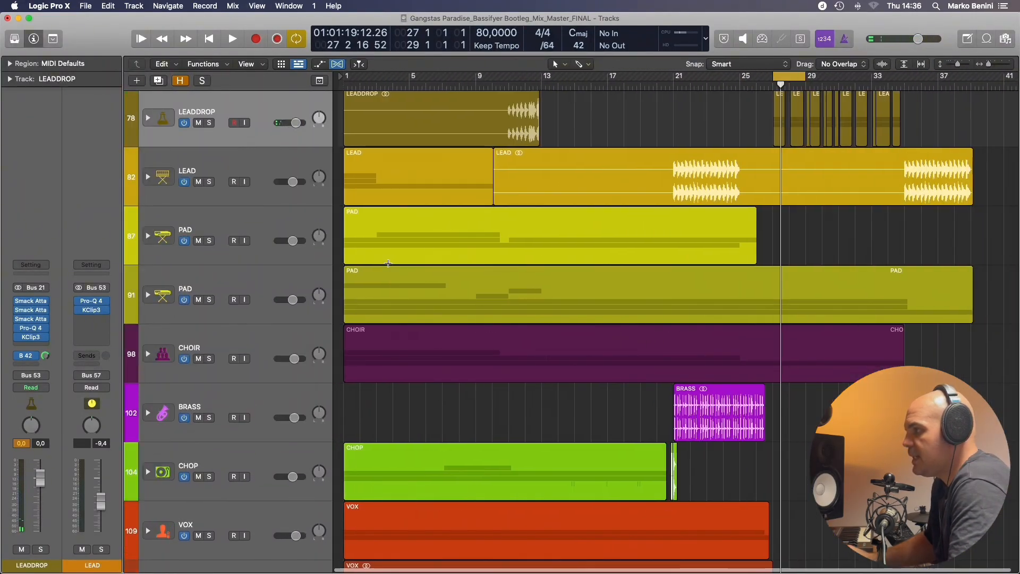
pyautogui.click(222, 234)
pyautogui.click(149, 236)
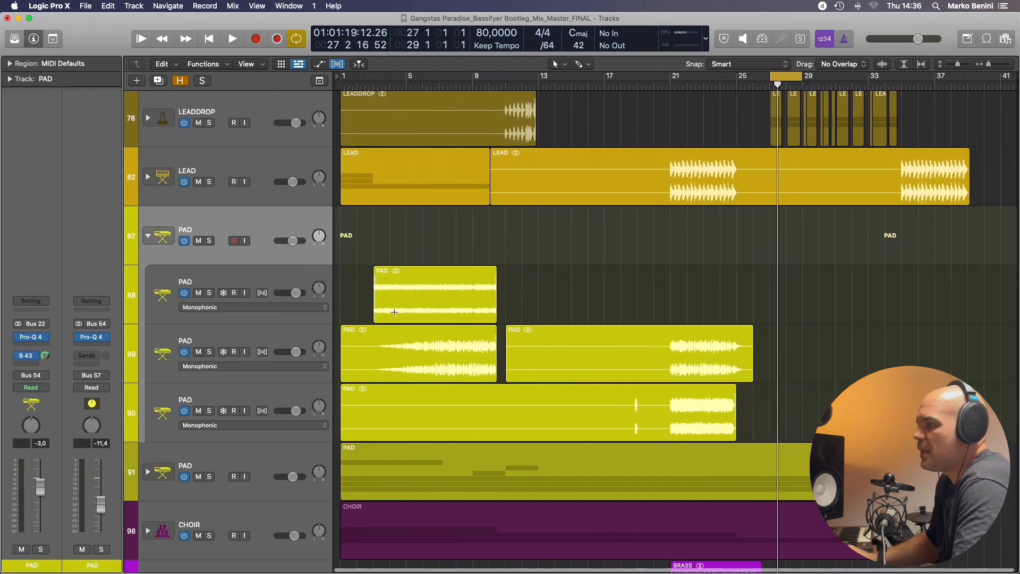
pyautogui.click(259, 286)
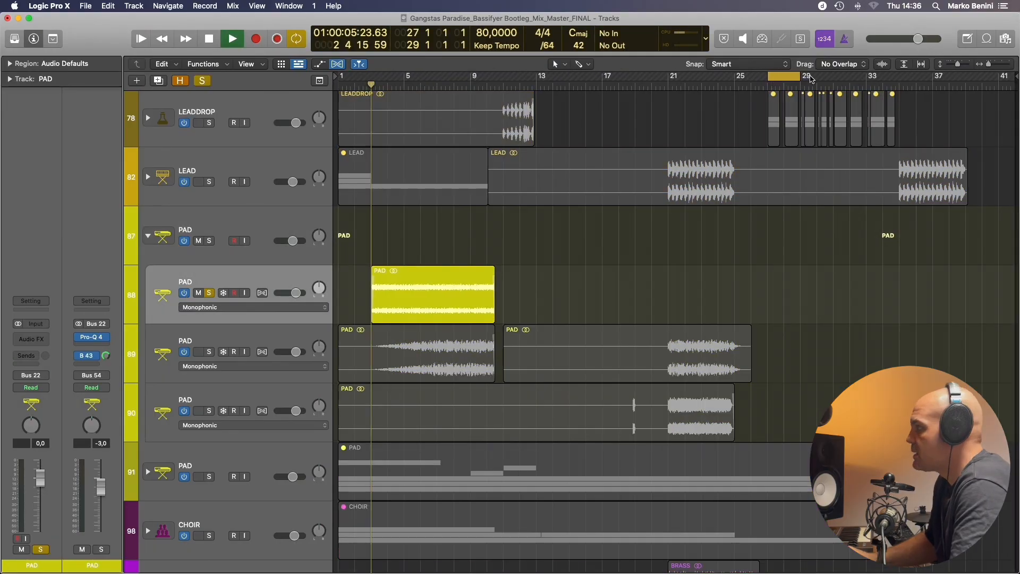
pyautogui.click(797, 78)
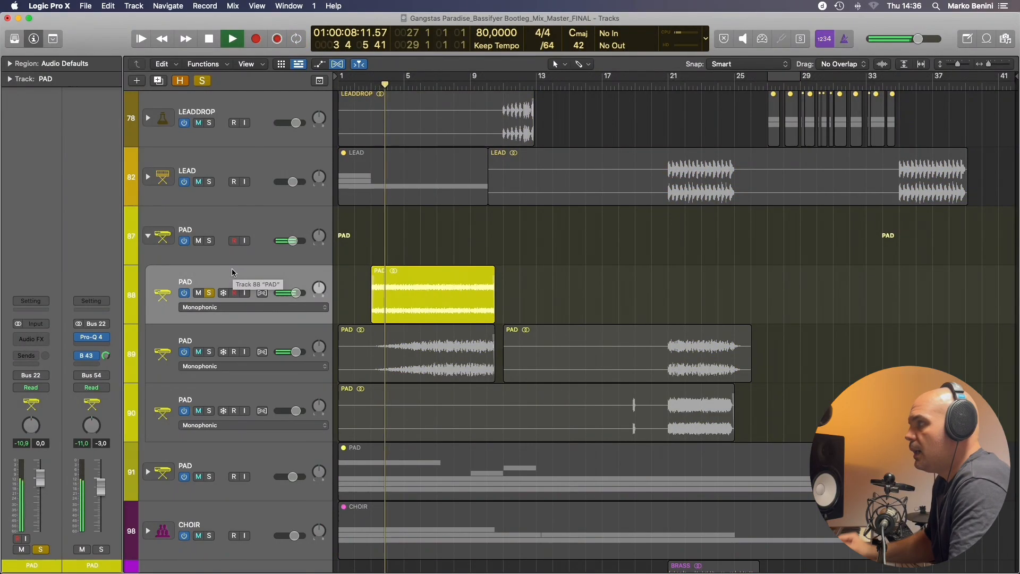
pyautogui.press('space')
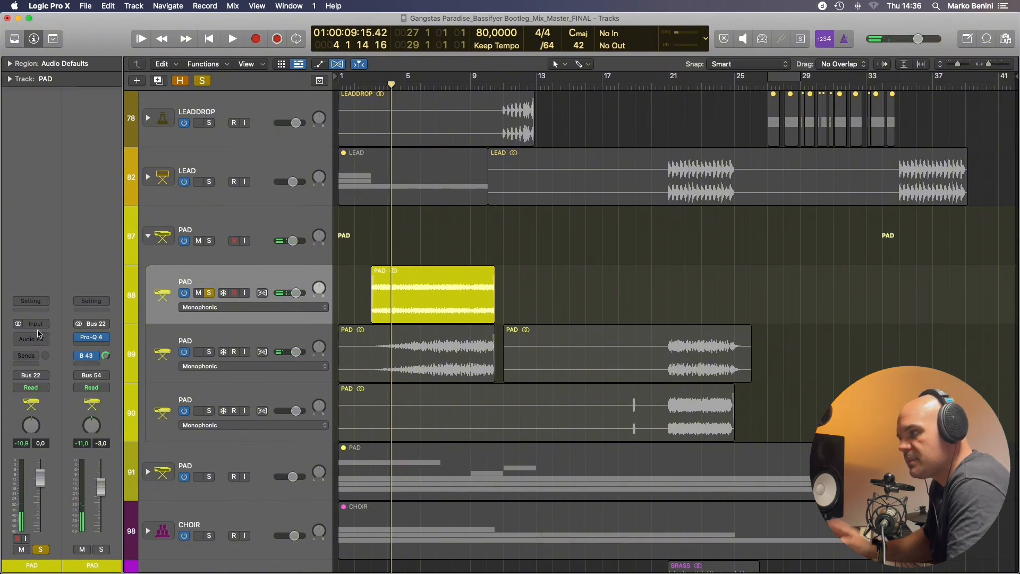
# Set the cycle to bars 3 to 11 and create a software instrument track with mono M-Tron Select.
pyautogui.moveTo(366, 76); pyautogui.dragTo(504, 125)
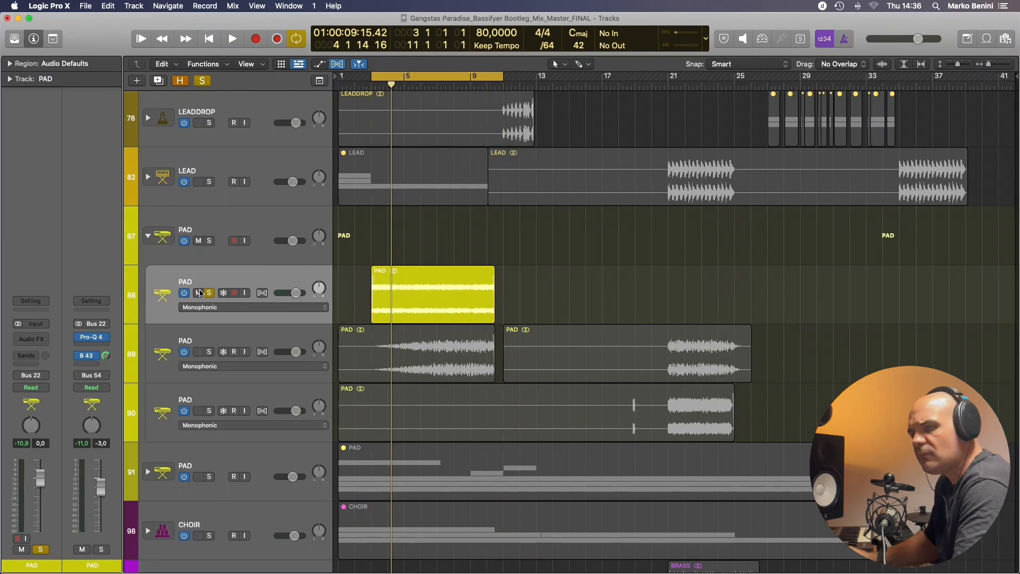
pyautogui.click(138, 81)
pyautogui.click(386, 133)
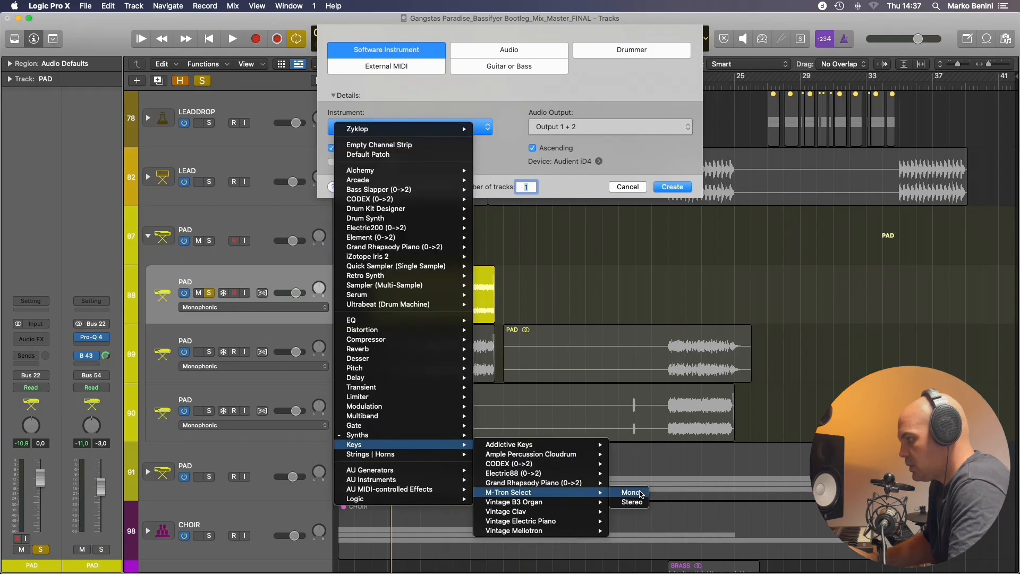
pyautogui.click(631, 489)
pyautogui.click(680, 186)
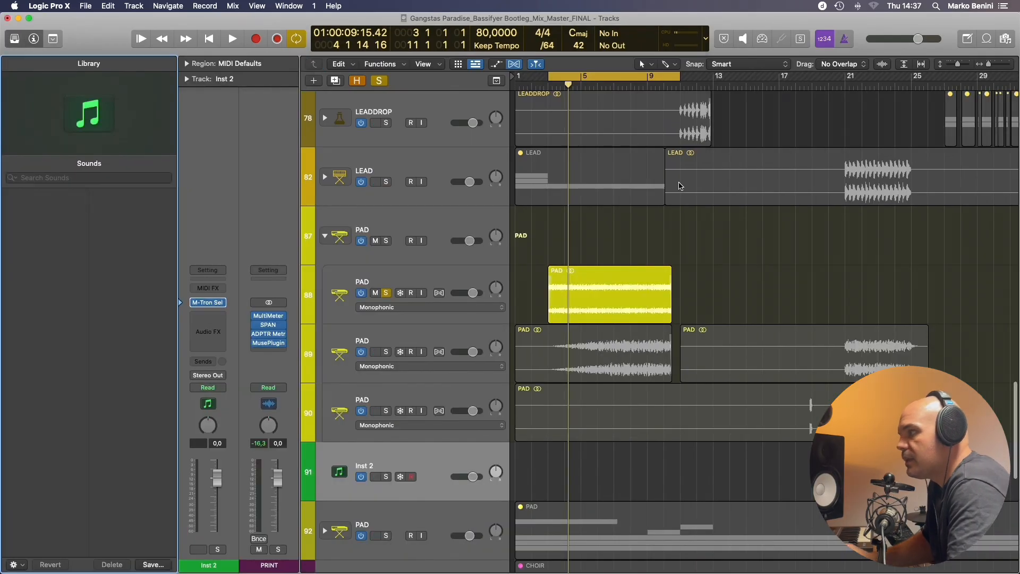
# Move the new M-Tron Select track into the PAD stack above its first subtrack and rename it MTRON.
pyautogui.scroll(-2, 381, 330)
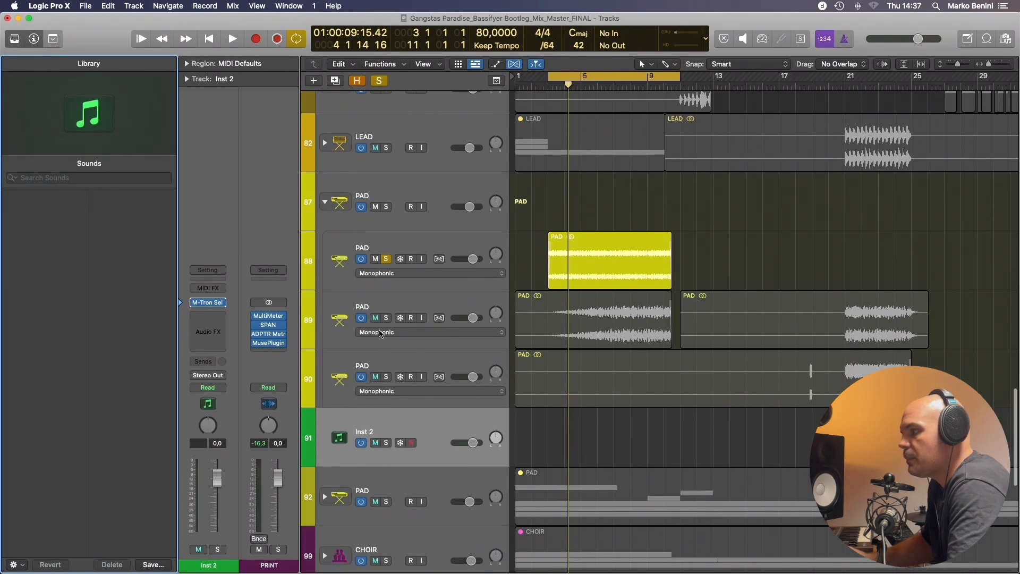
pyautogui.moveTo(362, 426); pyautogui.dragTo(379, 258)
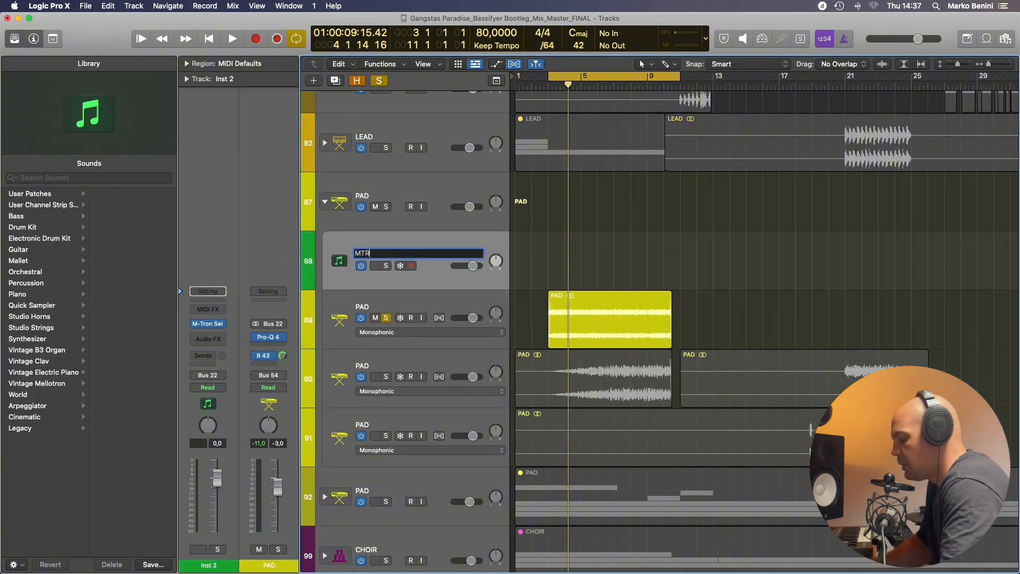
pyautogui.press('Return')
pyautogui.press('v')
# Cycle bar 3 of the MTRON region in the piano roll and play its two chords.
pyautogui.moveTo(588, 173); pyautogui.dragTo(569, 377)
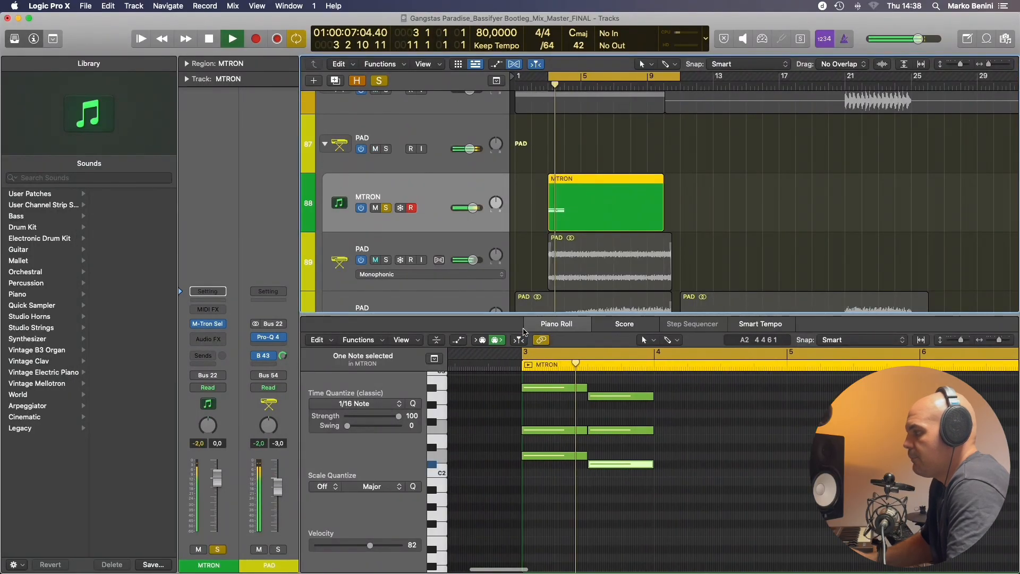
pyautogui.click(529, 356)
pyautogui.moveTo(525, 356); pyautogui.dragTo(654, 356)
pyautogui.press('space')
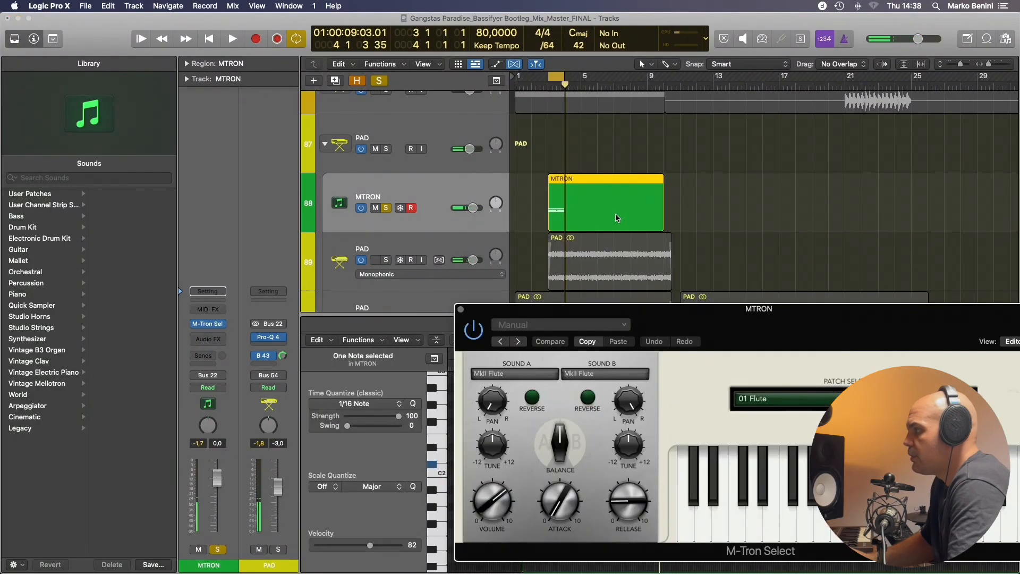
# Play M-Tron Select patch 02 Male Choir, turning the balance toward sound B and enabling Reverse for sounds A and B.
pyautogui.moveTo(726, 334); pyautogui.dragTo(475, 100)
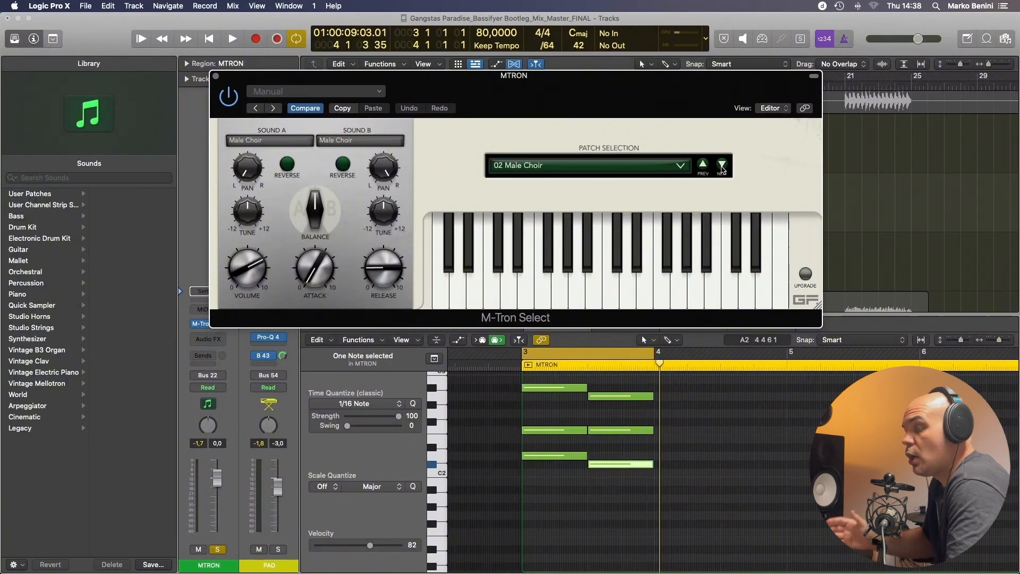
pyautogui.press('space')
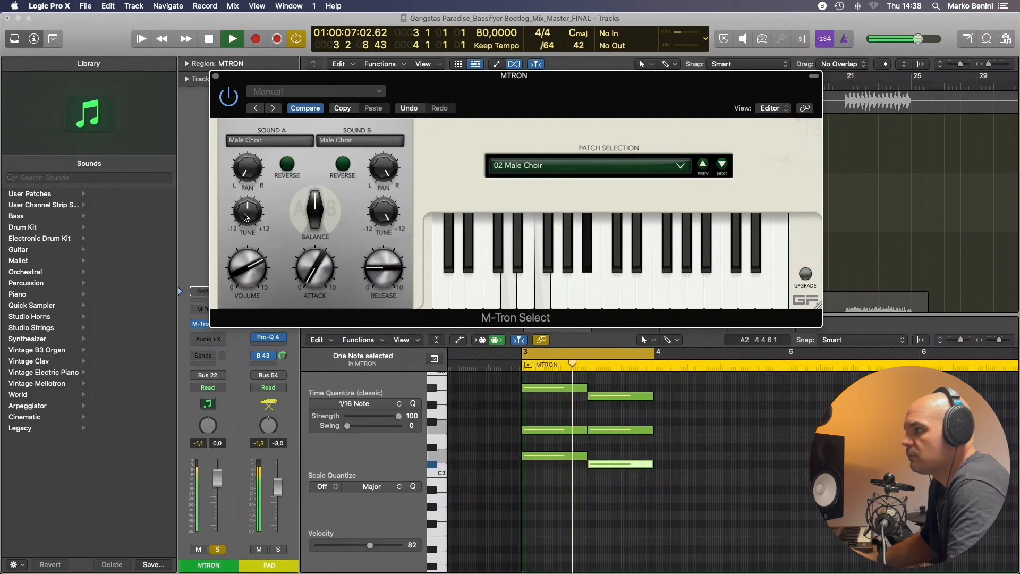
pyautogui.moveTo(316, 208)
pyautogui.mouseDown()
pyautogui.moveTo(324, 240)
pyautogui.moveTo(316, 215)
pyautogui.mouseUp()
pyautogui.click(287, 165)
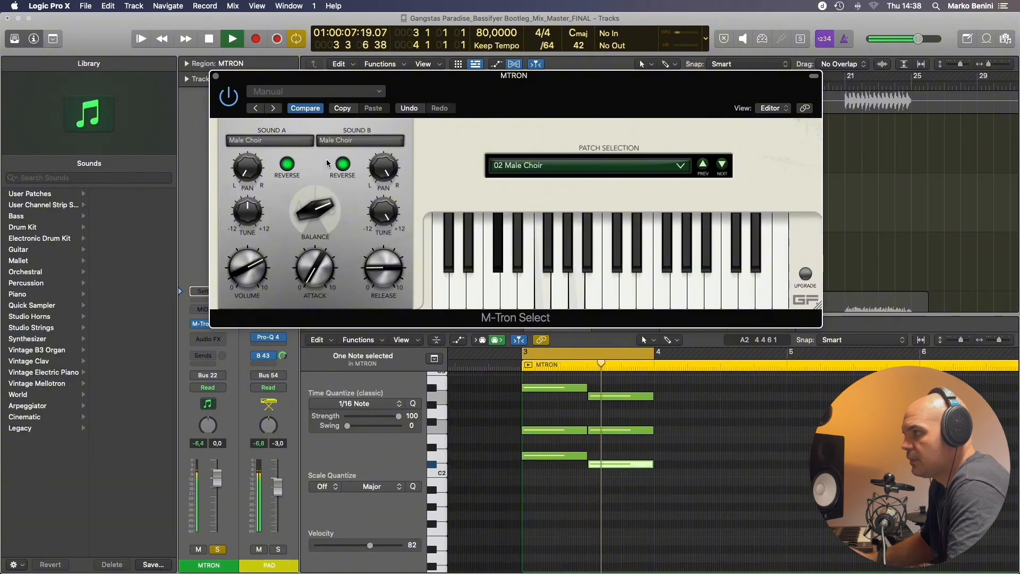
pyautogui.press('space')
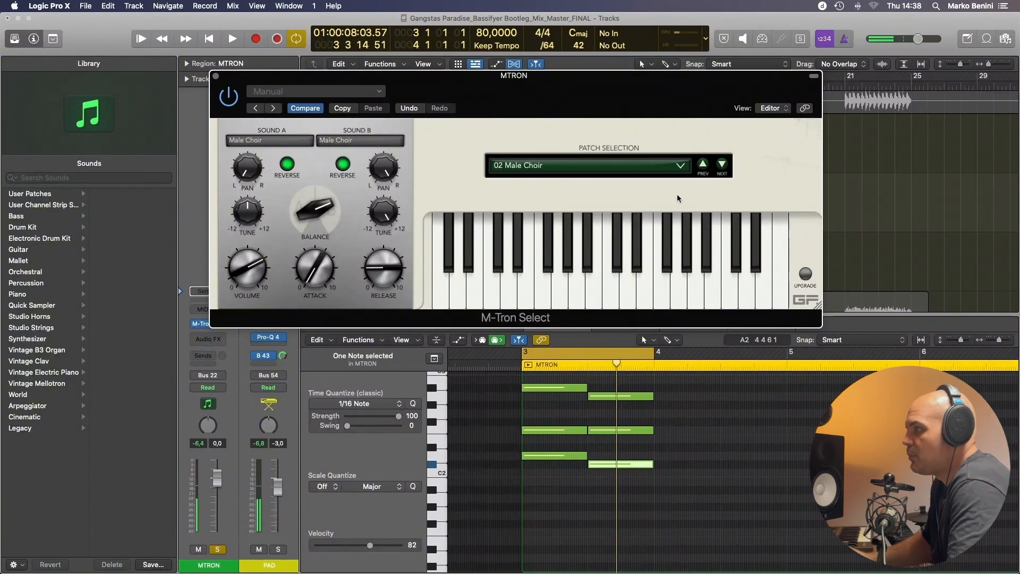
# Audition the 03 MkII Violins and 01 Flute patches over the cycle, ending on 03 MkII Violins, and close the instrument window.
pyautogui.click(704, 165)
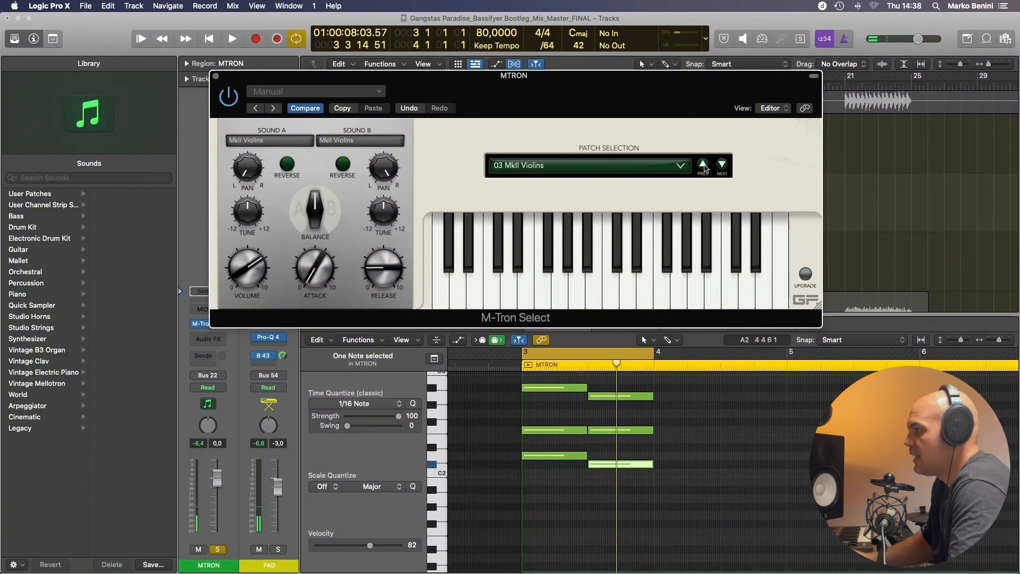
pyautogui.press('space')
pyautogui.click(704, 165)
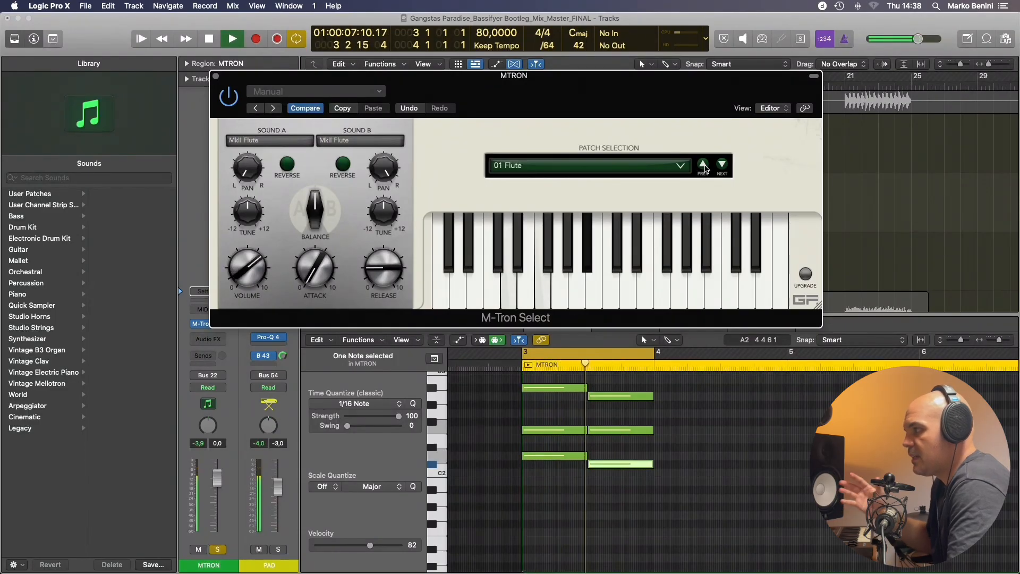
pyautogui.press('space')
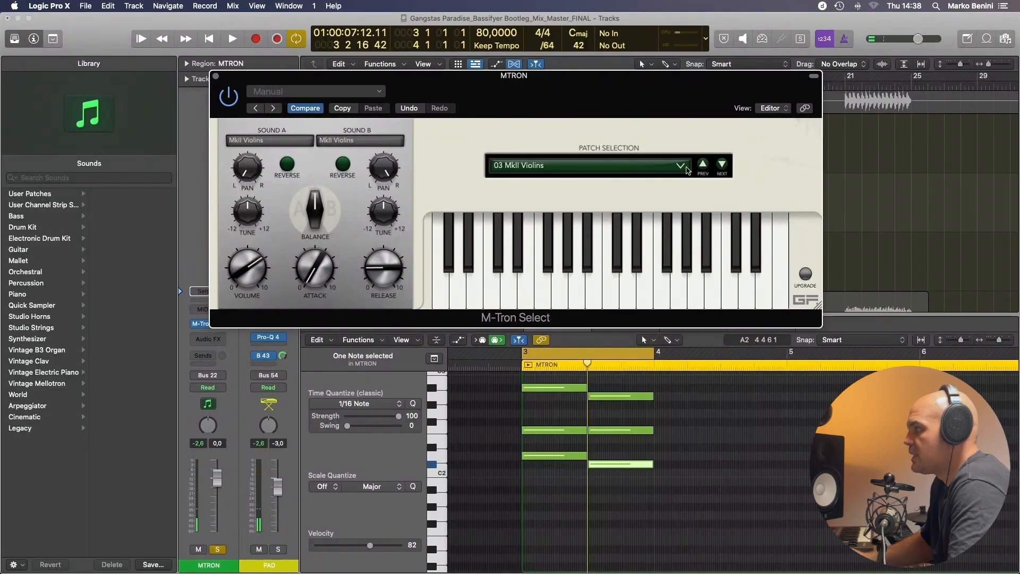
pyautogui.press('space')
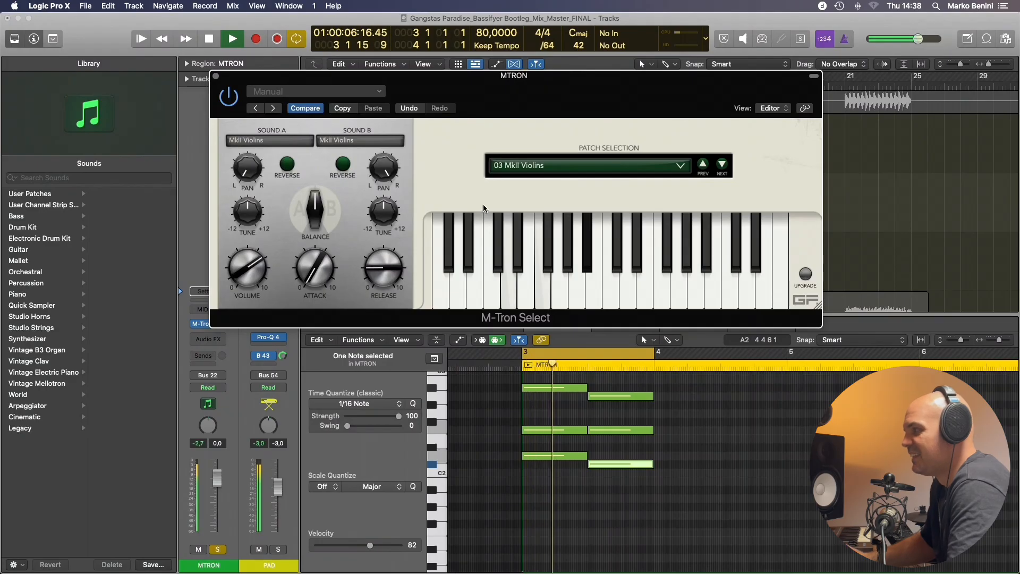
pyautogui.press('space')
pyautogui.click(215, 76)
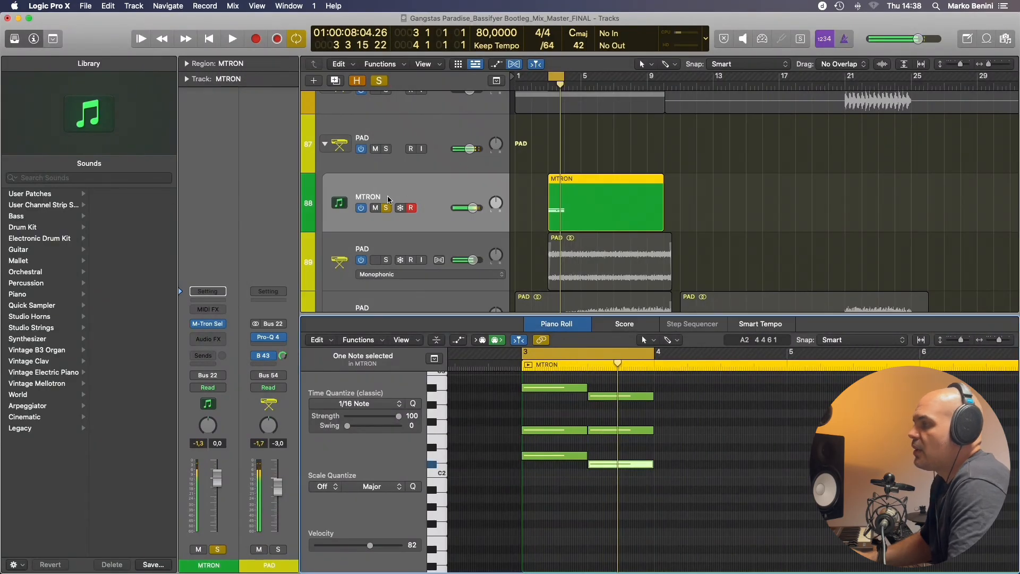
# Unsolo MTRON and delete its region and the track.
pyautogui.click(385, 207)
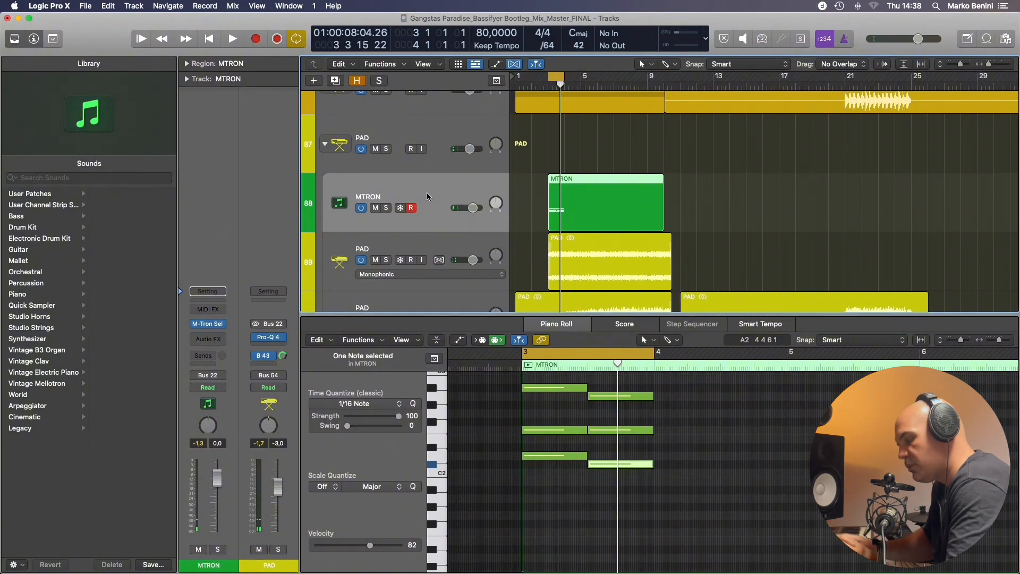
pyautogui.press('Delete')
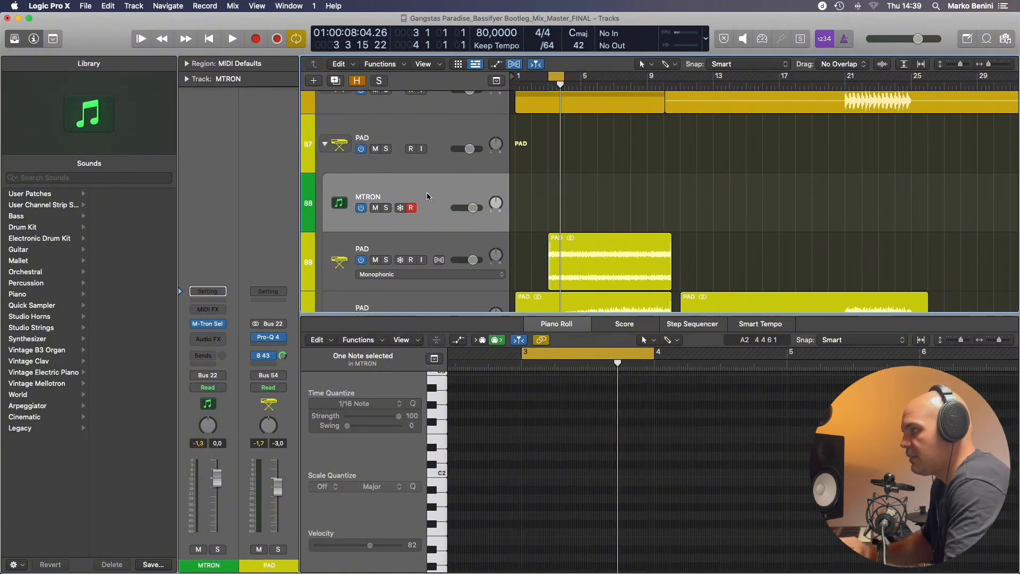
pyautogui.press('super+BackSpace')
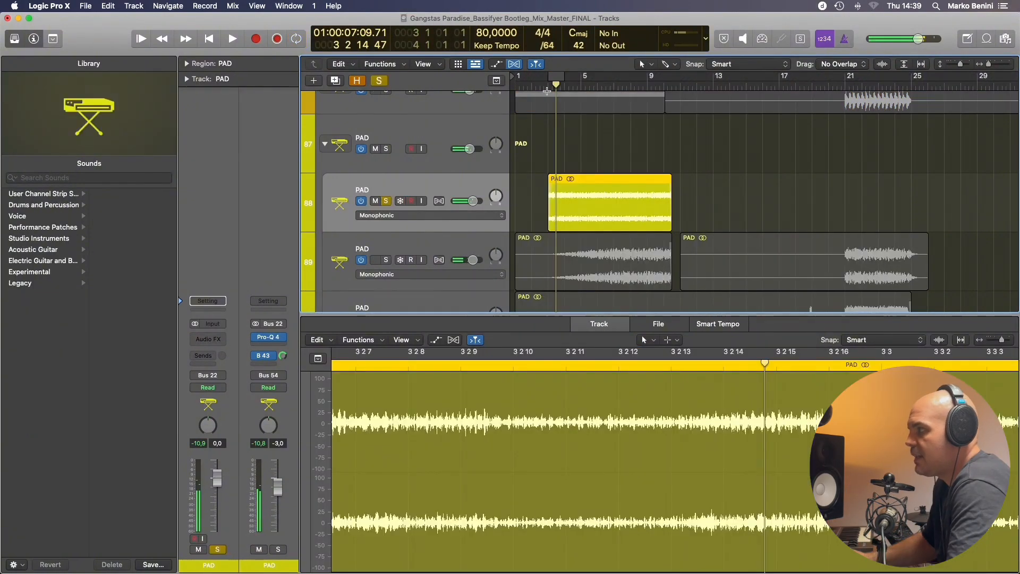
# Play the soloed PAD subtrack 88 from bar 3 and close the editor area below the arrangement.
pyautogui.click(546, 86)
pyautogui.press('space')
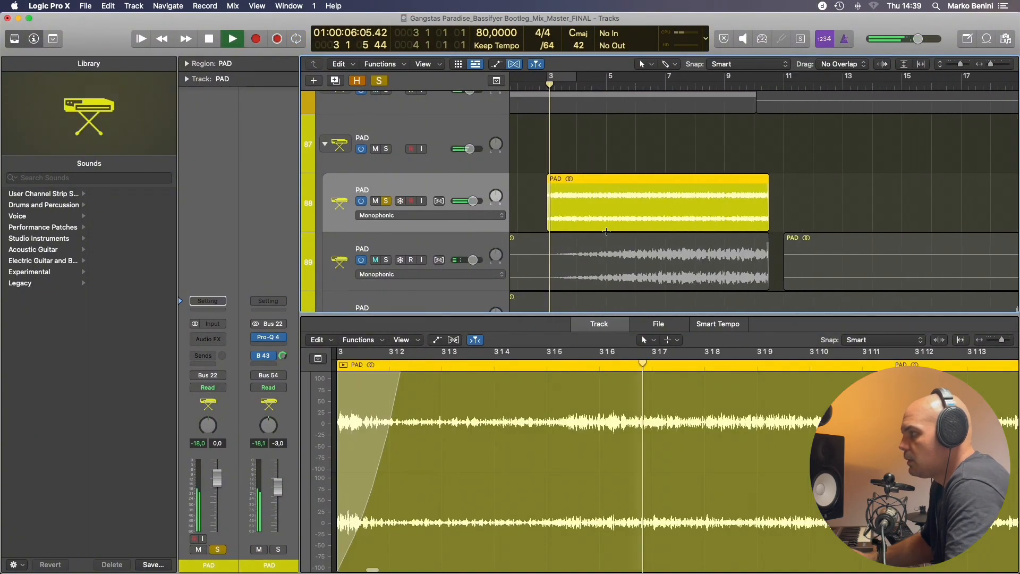
pyautogui.press('x')
pyautogui.press('x')
pyautogui.press('super+Right')
pyautogui.press('super+Right')
pyautogui.hscroll(5, 615, 237)
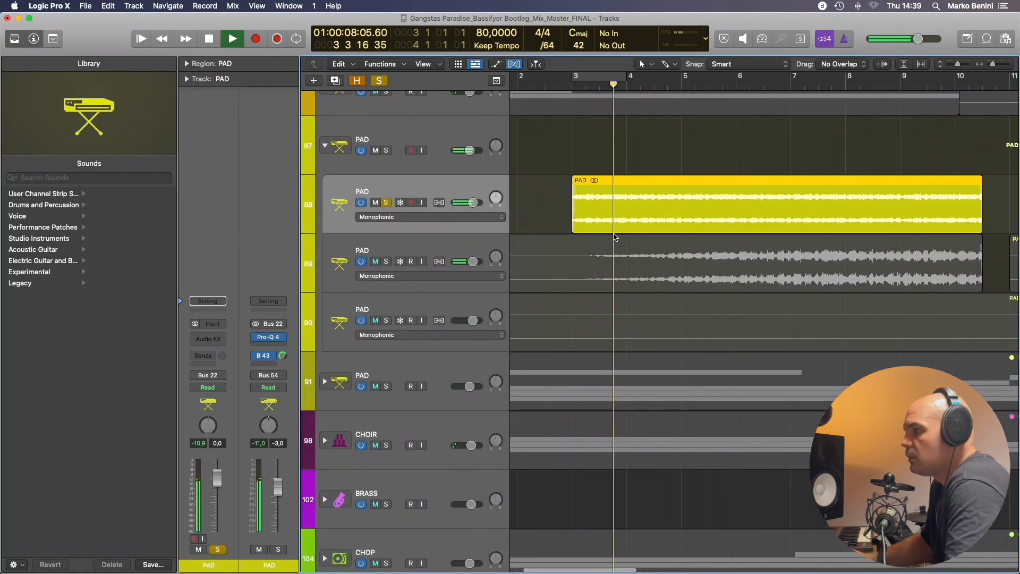
# Solo only PAD subtrack 89 while playback continues and listen to its swell.
pyautogui.click(386, 250)
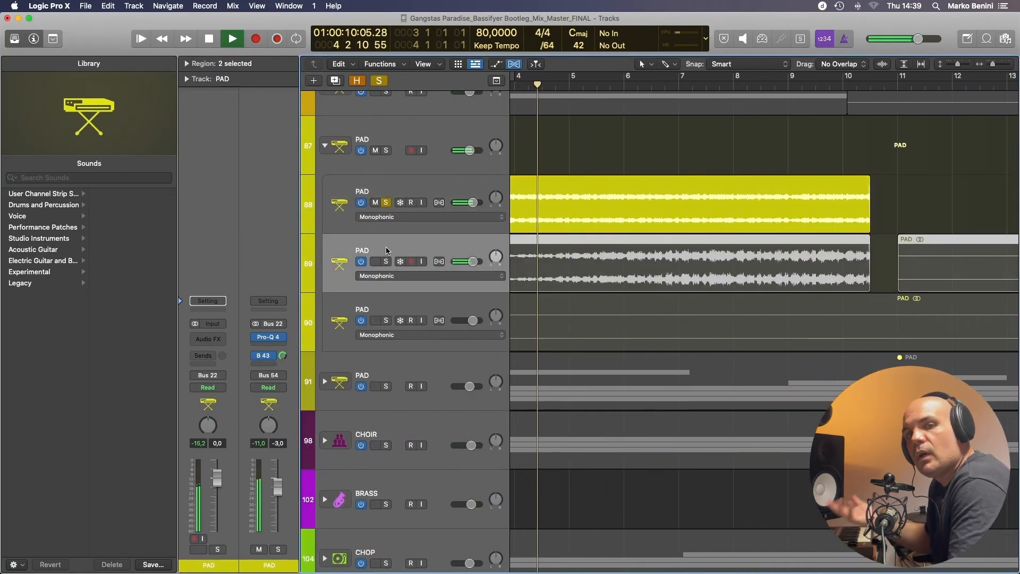
pyautogui.keyDown('alt'); pyautogui.click(384, 262); pyautogui.keyUp('alt')
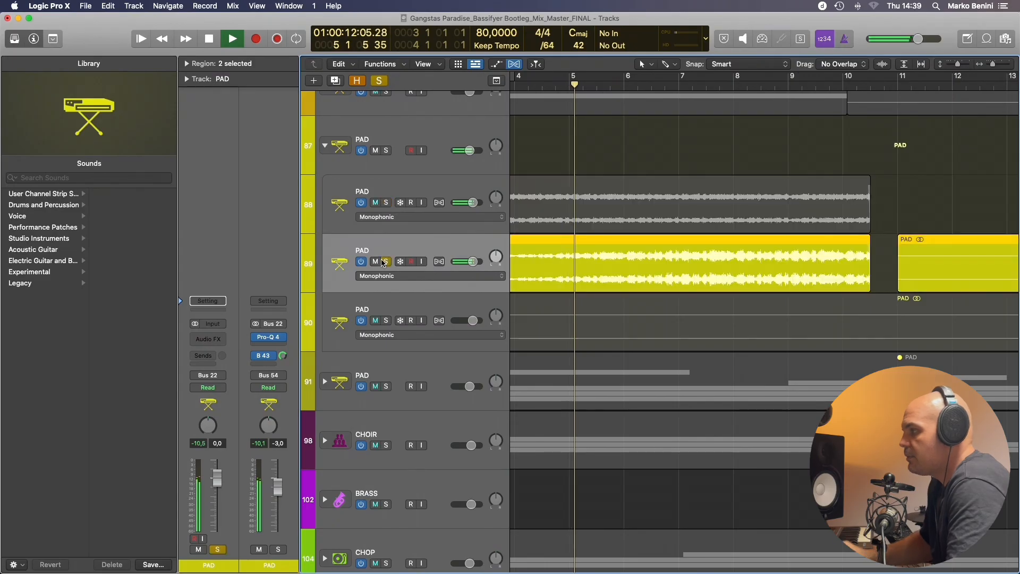
pyautogui.press('super+Left')
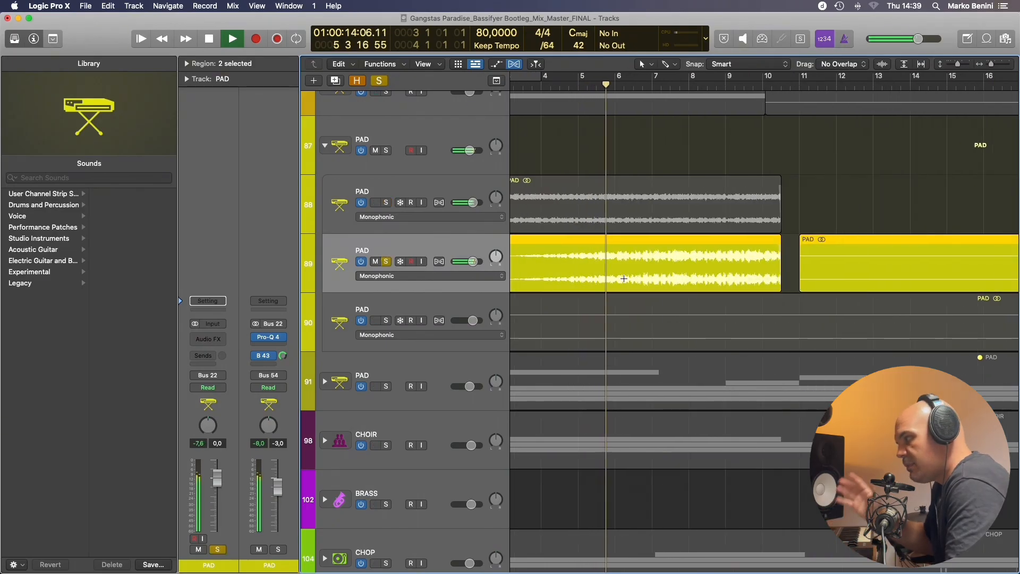
pyautogui.press('super+Left')
pyautogui.press('super+Left')
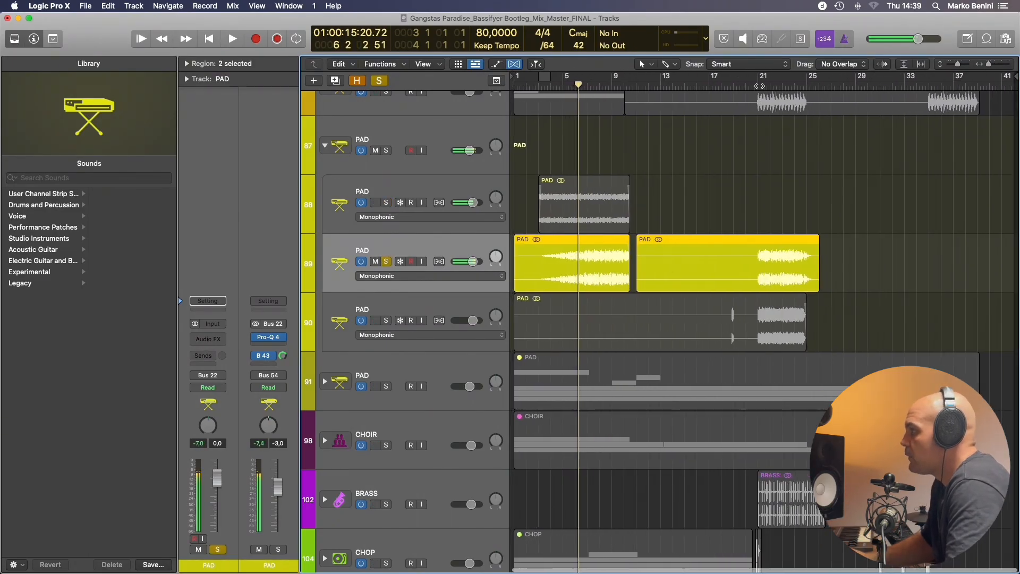
# Place the playhead at bar 21 and select subtrack 92 in the expanded second PAD stack on track 91.
pyautogui.click(758, 79)
pyautogui.click(391, 320)
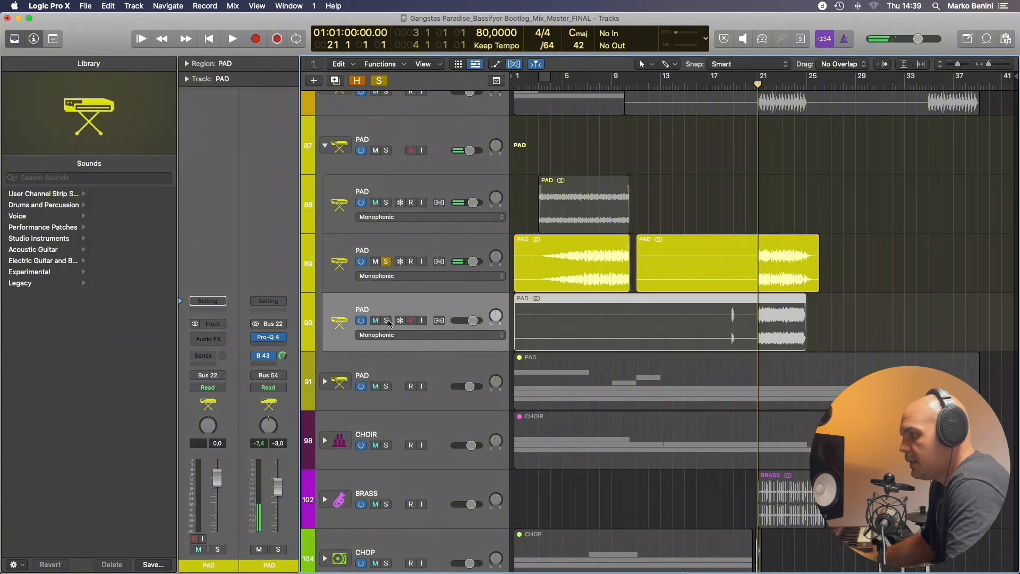
pyautogui.press('Down')
pyautogui.press('Down')
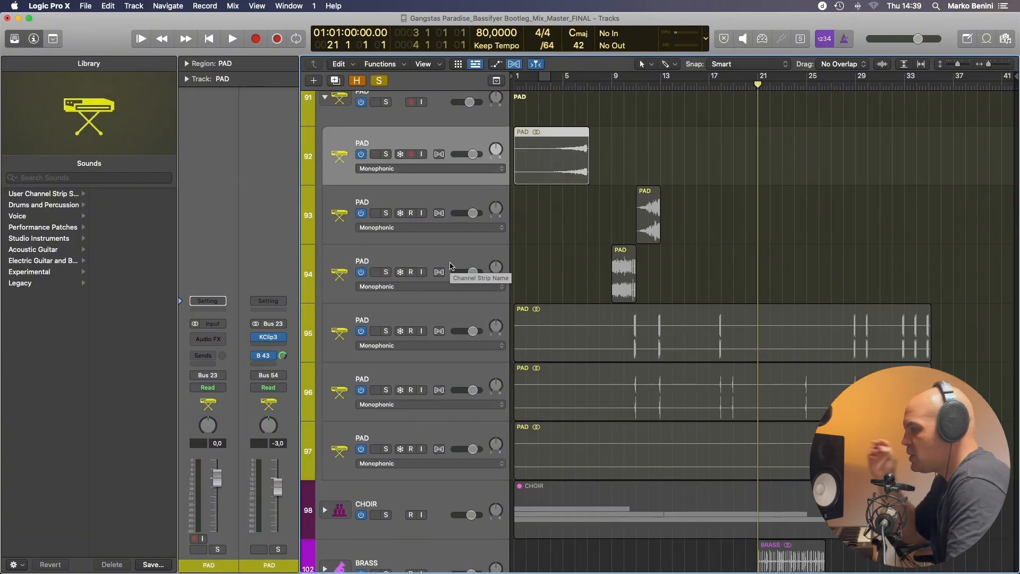
# Solo PAD subtrack 94 and play its region from bar 9 to its end.
pyautogui.click(450, 266)
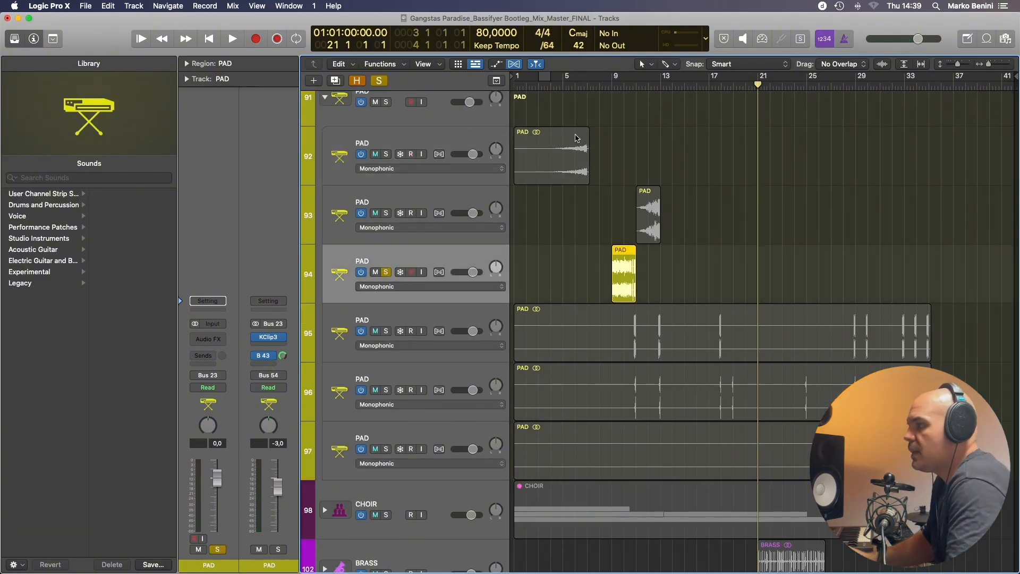
pyautogui.click(611, 87)
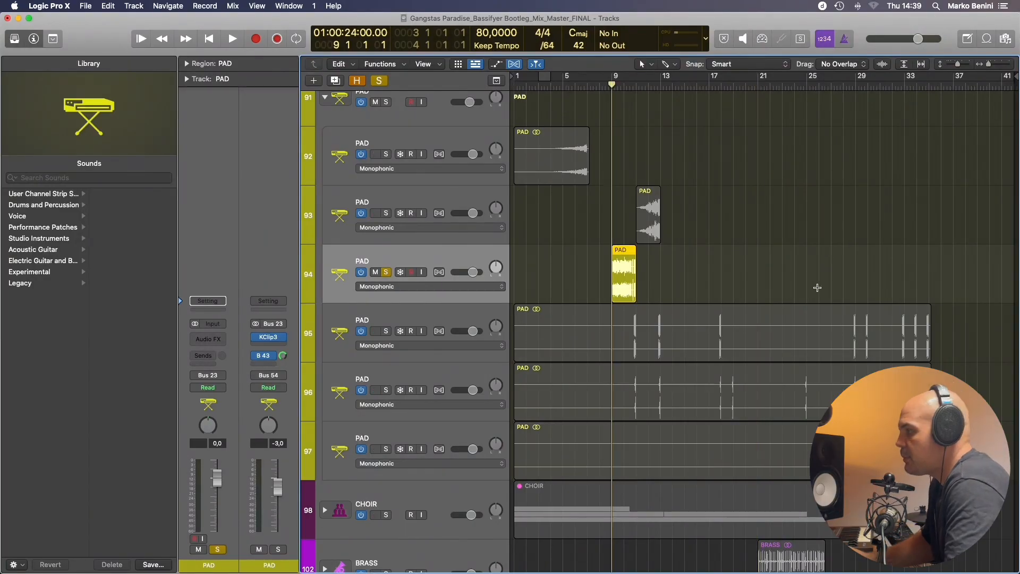
pyautogui.press('super+Right')
pyautogui.press('super+Right')
pyautogui.press('super+Right')
pyautogui.press('space')
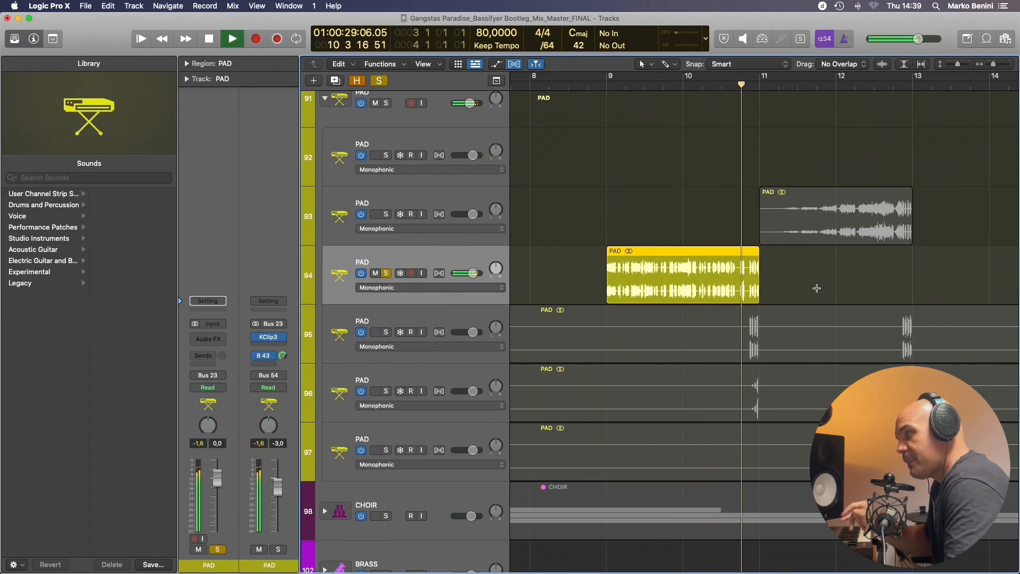
pyautogui.press('space')
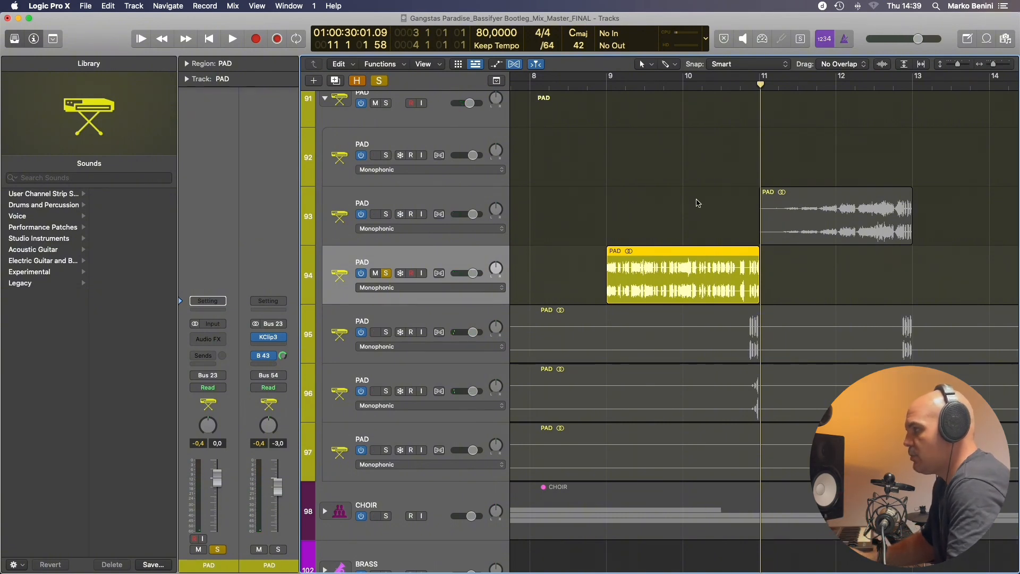
# Examine the chopped waveform of the region on PAD subtrack 94 between bars 9 and 11.
pyautogui.press('super+Right')
pyautogui.press('super+Right')
pyautogui.press('super+Right')
pyautogui.press('super+Right')
pyautogui.press('super+Right')
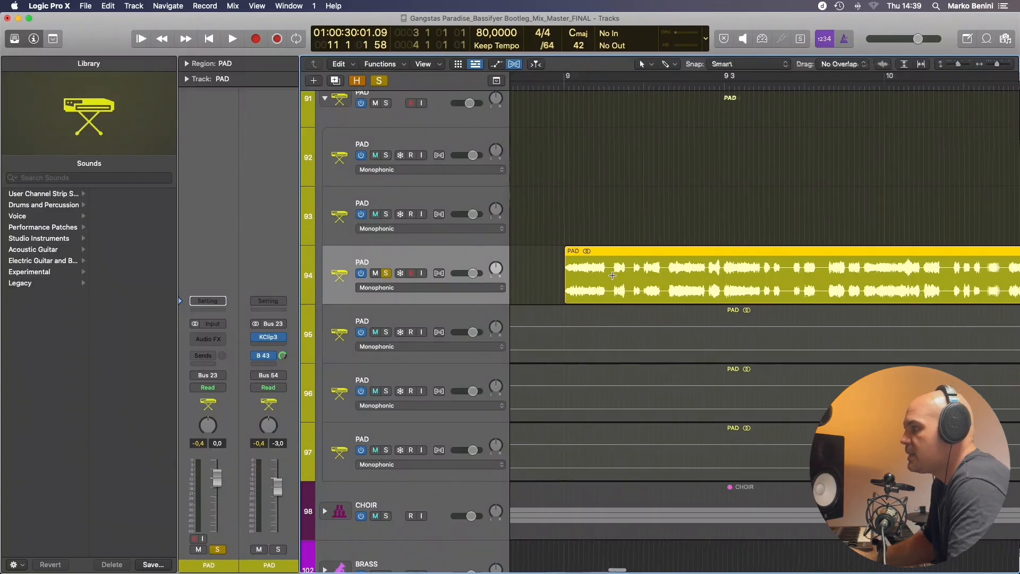
pyautogui.press('super+Left')
pyautogui.press('super+Left')
pyautogui.press('super+Left')
pyautogui.hscroll(-2, 610, 275)
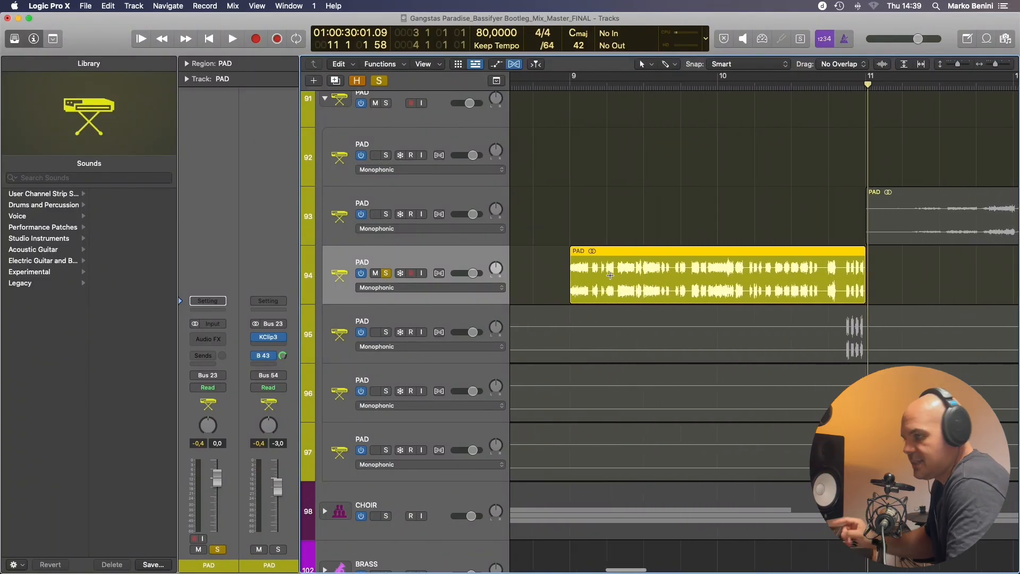
# Add PAD subtrack 95 to the soloed tracks and listen to its short hits just before bar 11.
pyautogui.click(387, 332)
pyautogui.scroll(1, 611, 276)
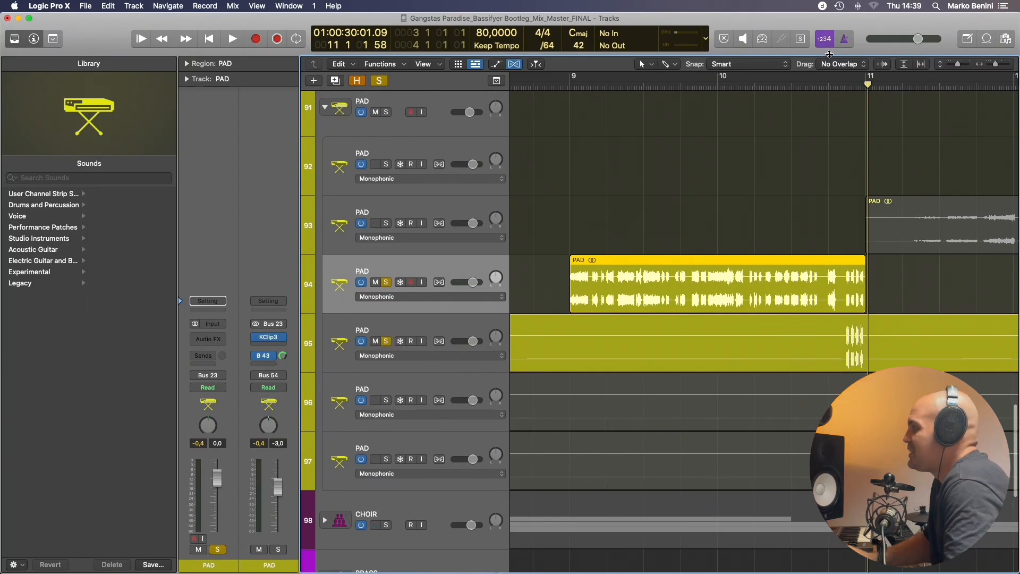
pyautogui.press('space')
pyautogui.scroll(3, 798, 278)
pyautogui.press('space')
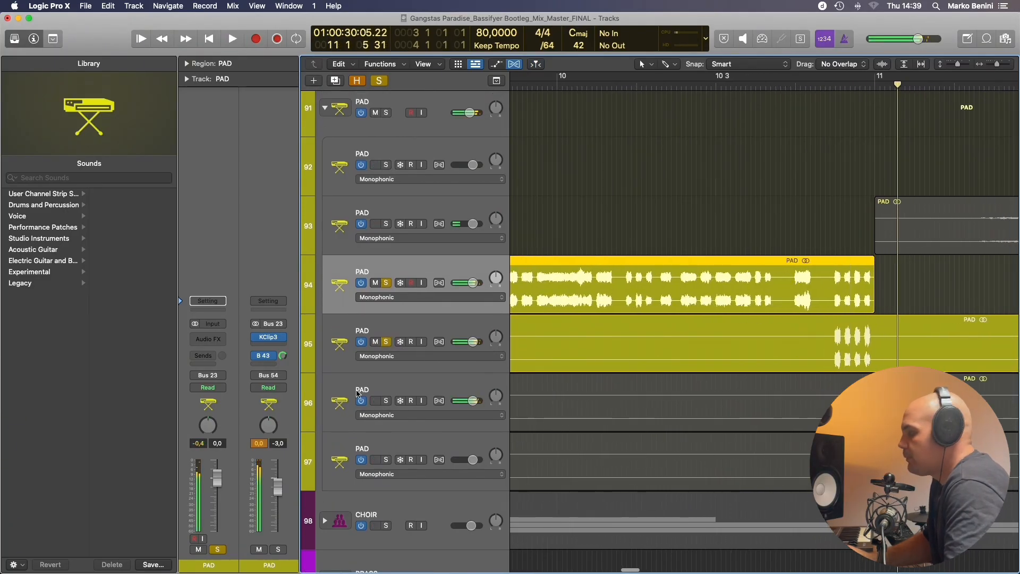
# Add PAD subtrack 93 to the soloed tracks and play its swell from bar 12.
pyautogui.scroll(-5, 808, 337)
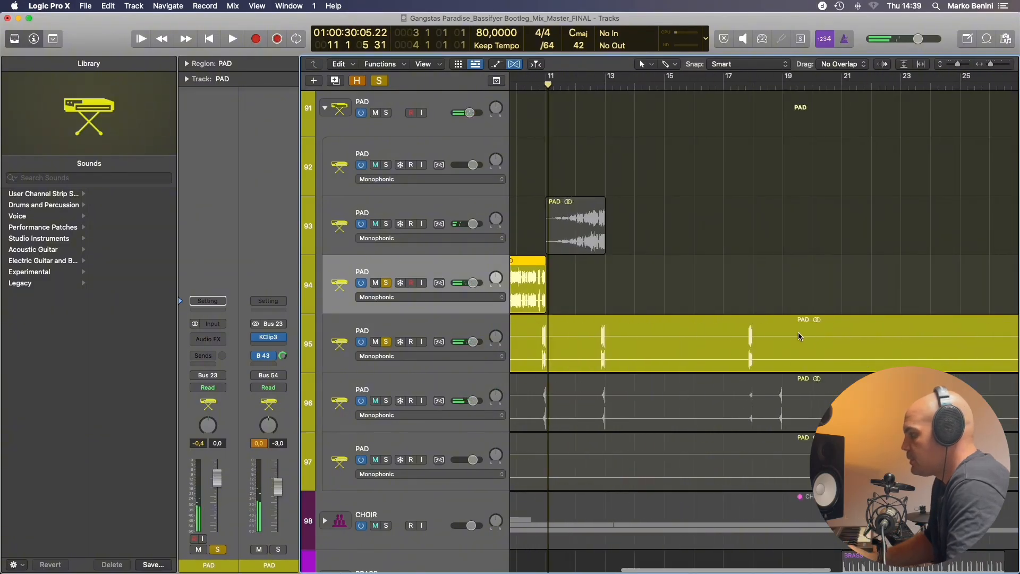
pyautogui.click(590, 86)
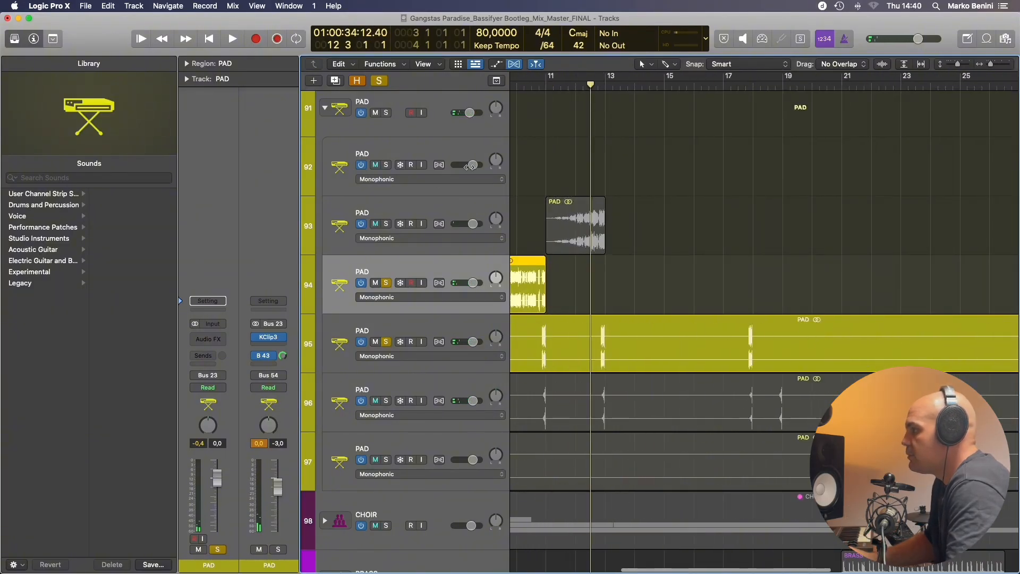
pyautogui.click(388, 224)
pyautogui.click(578, 89)
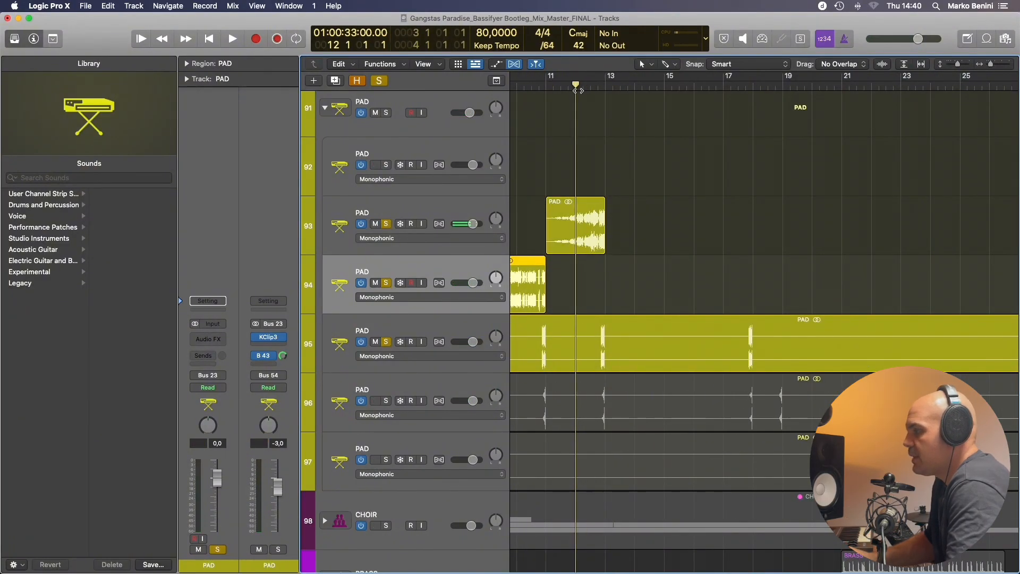
pyautogui.press('space')
pyautogui.scroll(4, 649, 177)
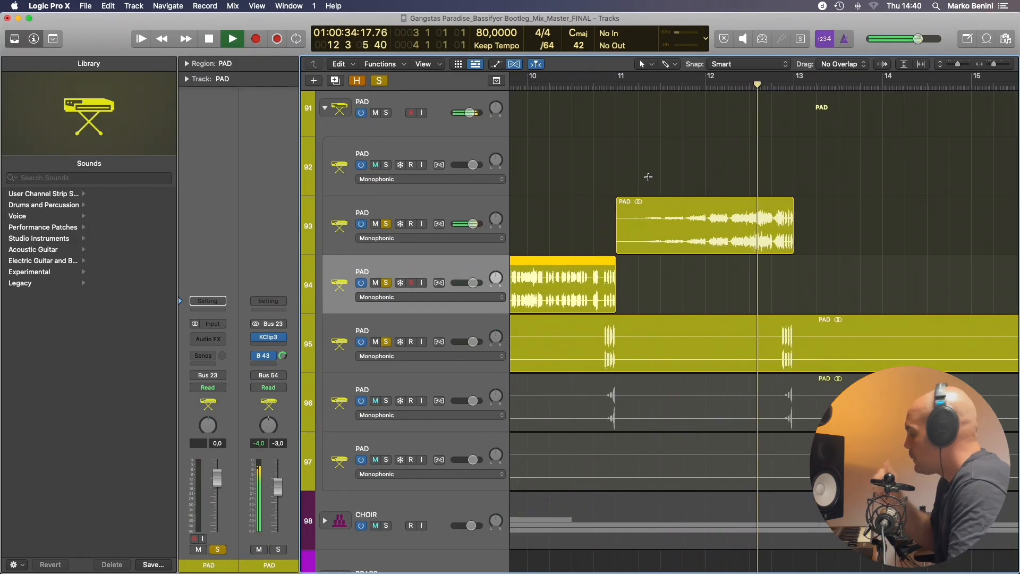
pyautogui.press('space')
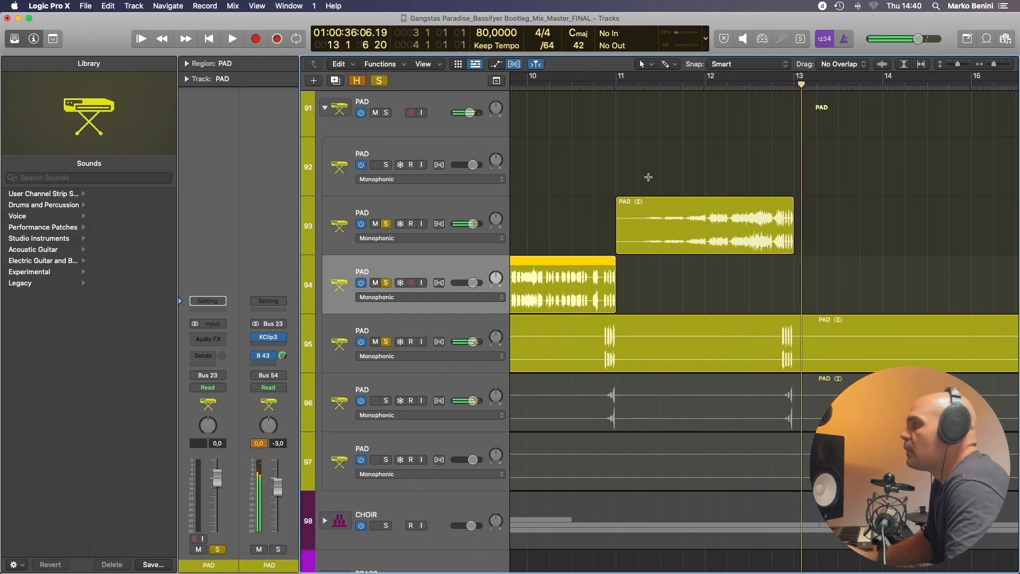
# Select and solo PAD subtrack 96 too, then play the soloed pads from bar 11 past bar 13.
pyautogui.hscroll(8, 672, 186)
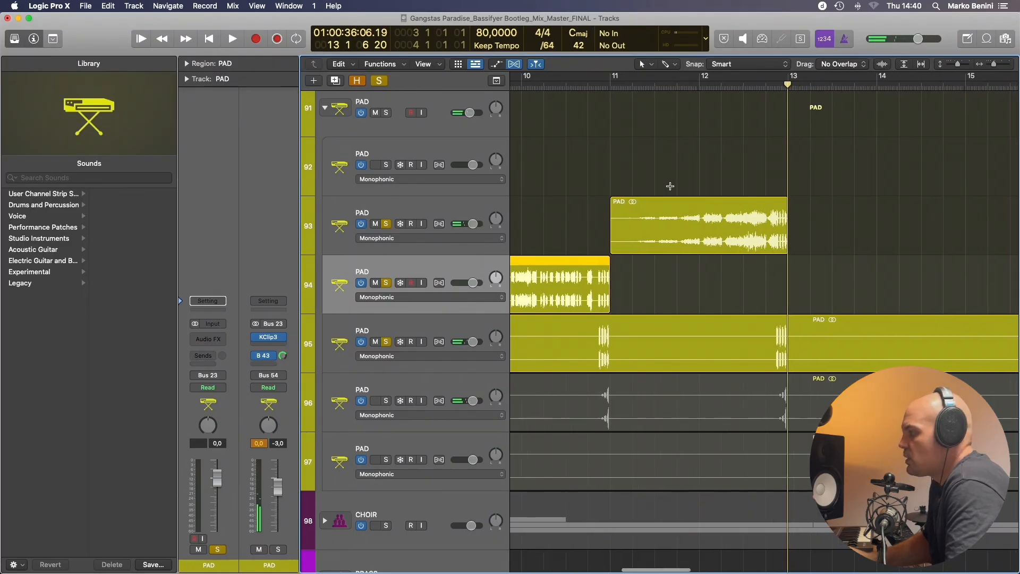
pyautogui.scroll(-4, 673, 186)
pyautogui.hscroll(-8, 672, 186)
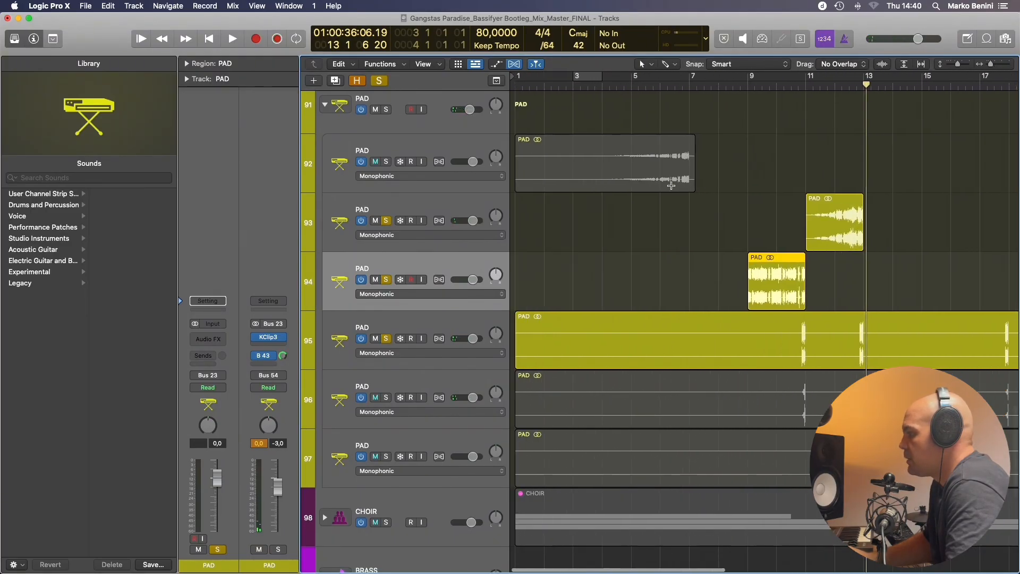
pyautogui.scroll(-6, 674, 186)
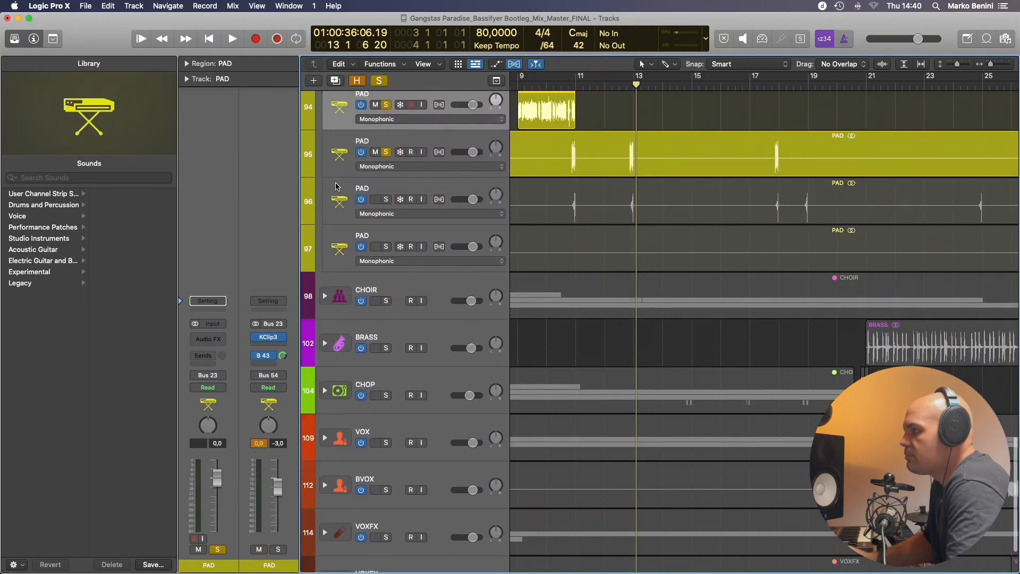
pyautogui.click(370, 190)
pyautogui.click(386, 199)
pyautogui.click(573, 84)
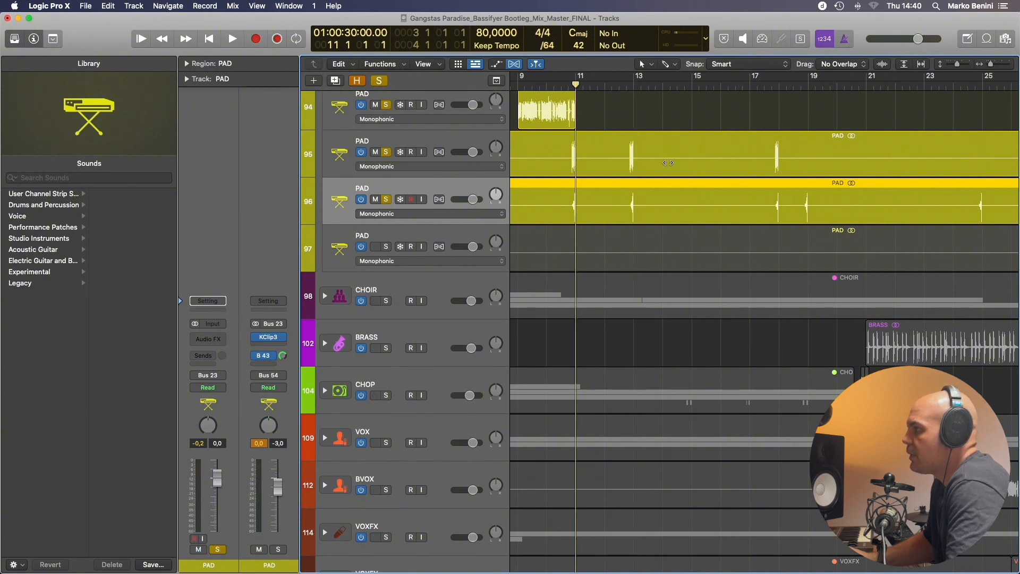
pyautogui.scroll(3, 667, 161)
pyautogui.press('space')
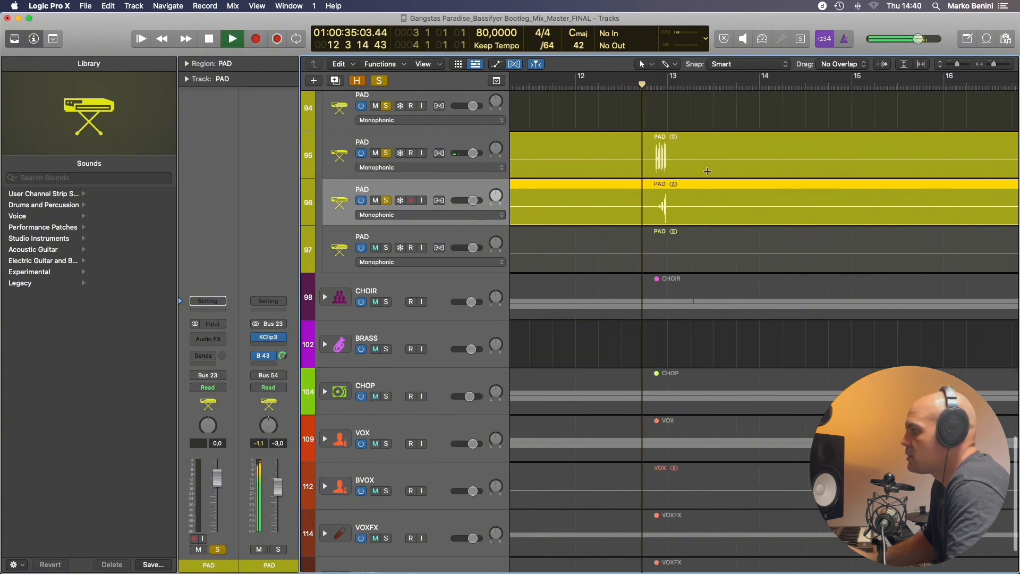
pyautogui.press('space')
# Solo only PAD subtrack 97 and play its rising swell from about bar 35 to the end of the region.
pyautogui.scroll(-5, 707, 171)
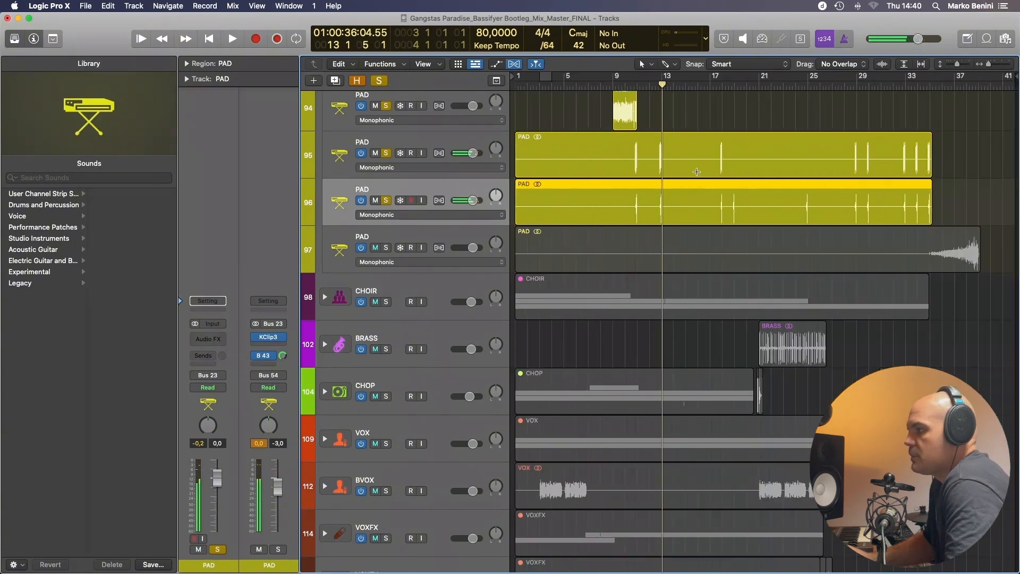
pyautogui.click(367, 248)
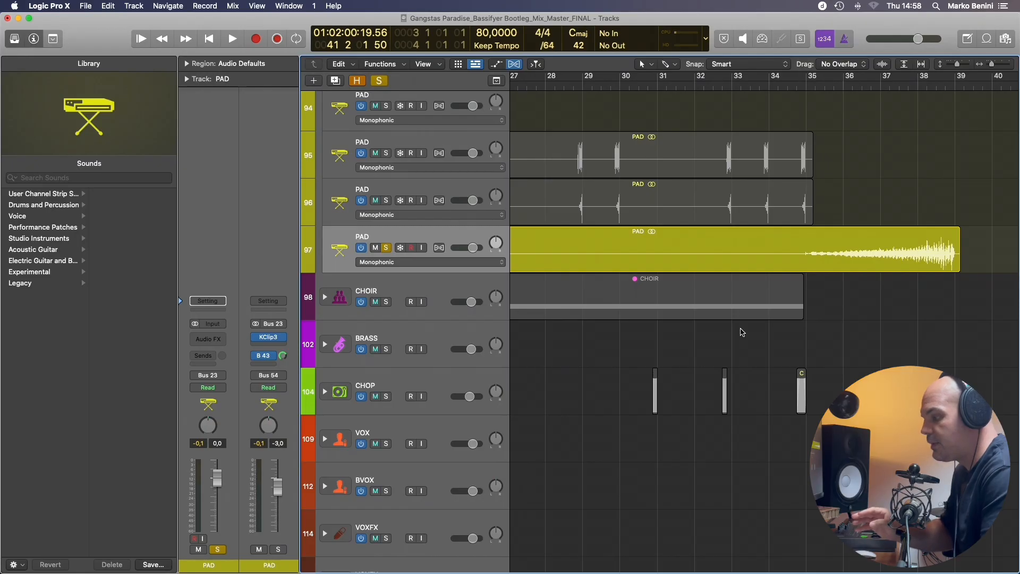
pyautogui.hscroll(3, 725, 320)
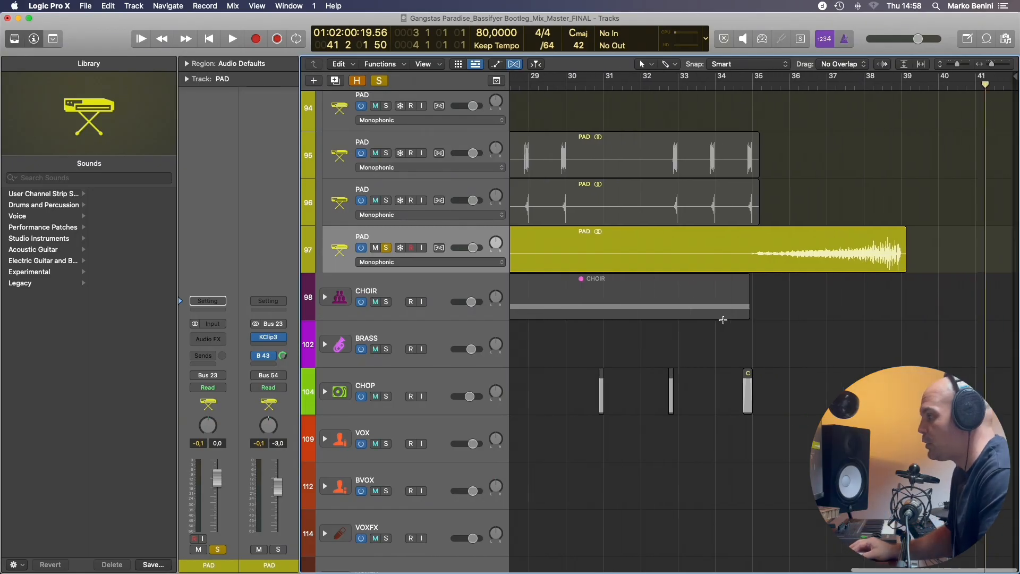
pyautogui.click(751, 87)
pyautogui.press('space')
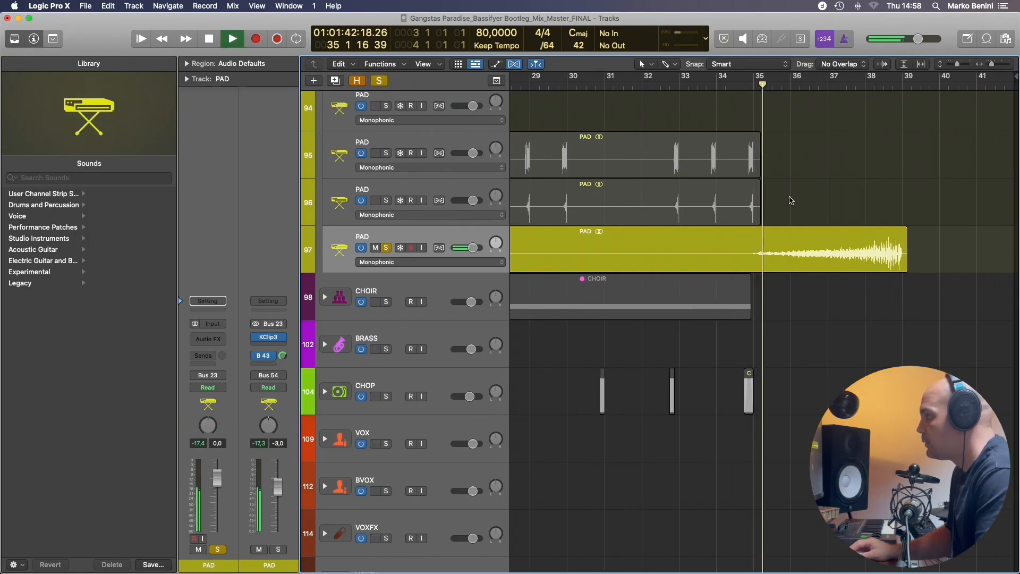
pyautogui.scroll(5, 795, 234)
pyautogui.hscroll(3, 795, 235)
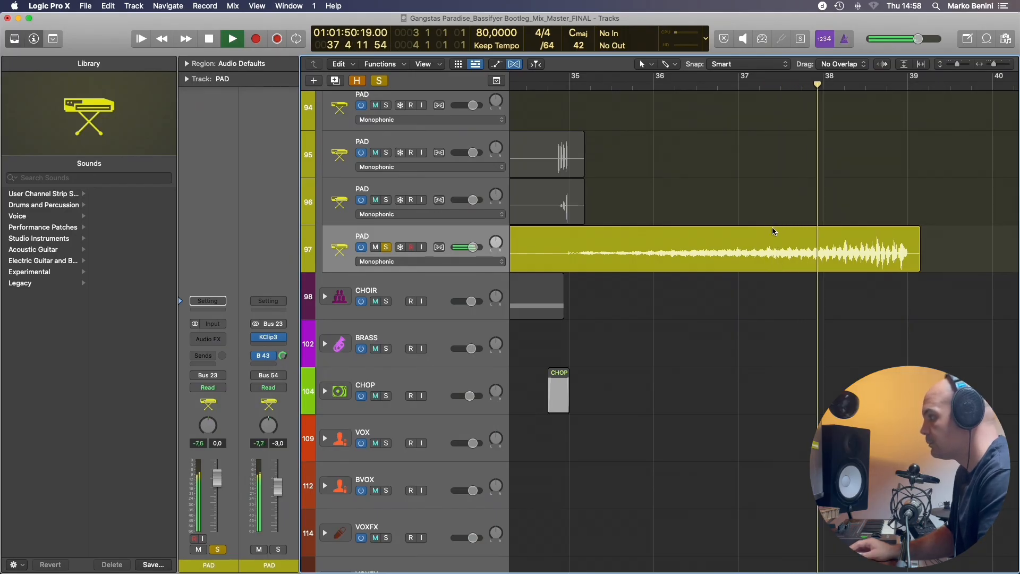
pyautogui.scroll(-3, 774, 231)
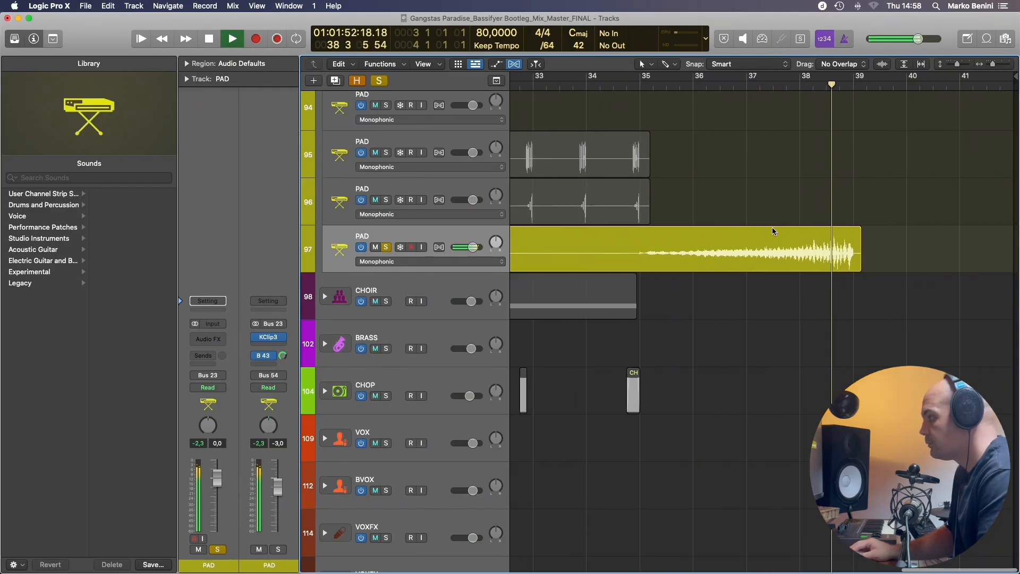
pyautogui.press('space')
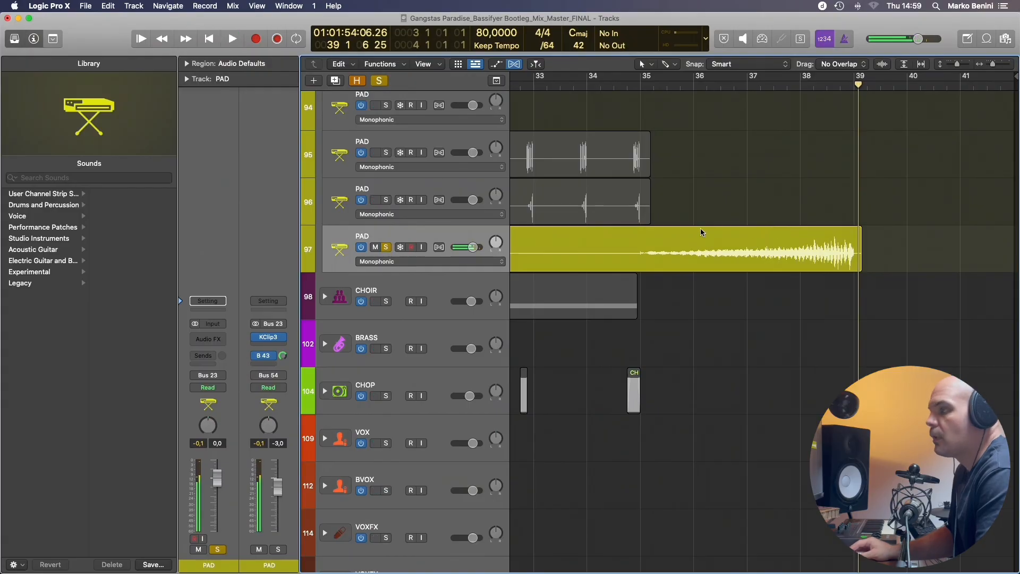
# Insert Ghz Trem Control 3 on PAD subtrack 97, with BPM sync set to Manual and the multiplier at 2x.
pyautogui.moveTo(179, 299); pyautogui.dragTo(178, 300)
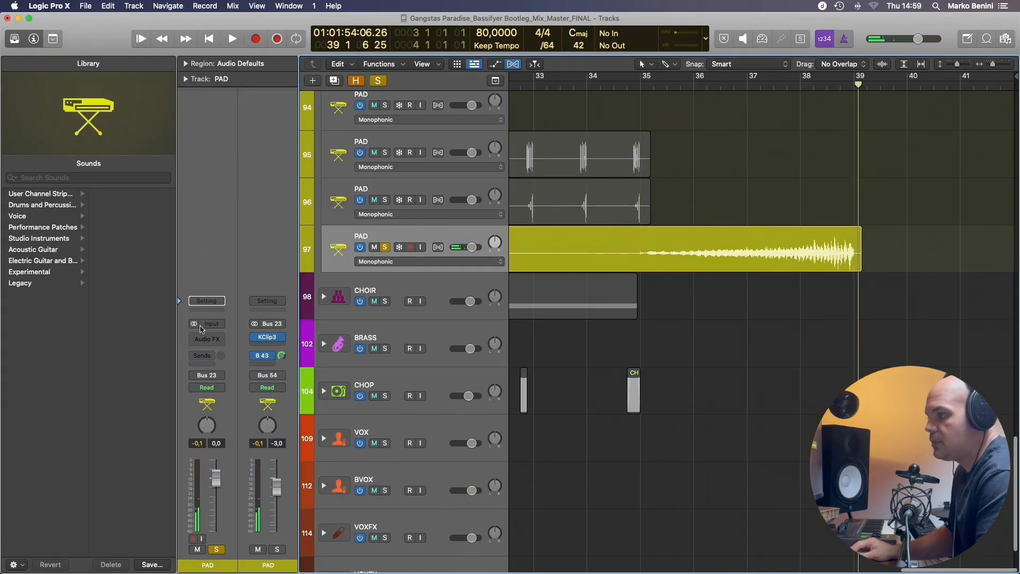
pyautogui.click(206, 336)
pyautogui.moveTo(213, 471)
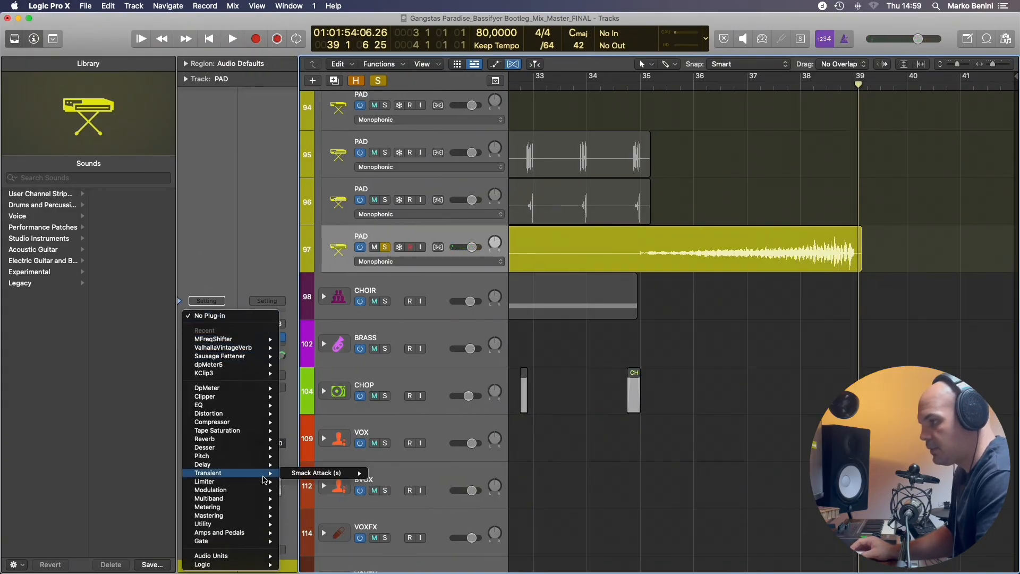
pyautogui.click(319, 472)
pyautogui.click(357, 221)
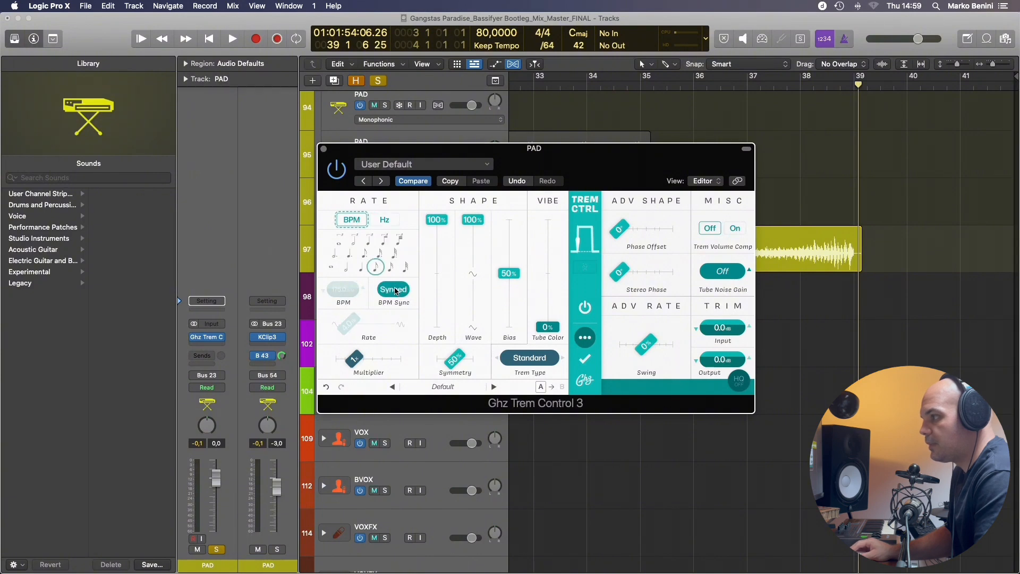
pyautogui.click(394, 290)
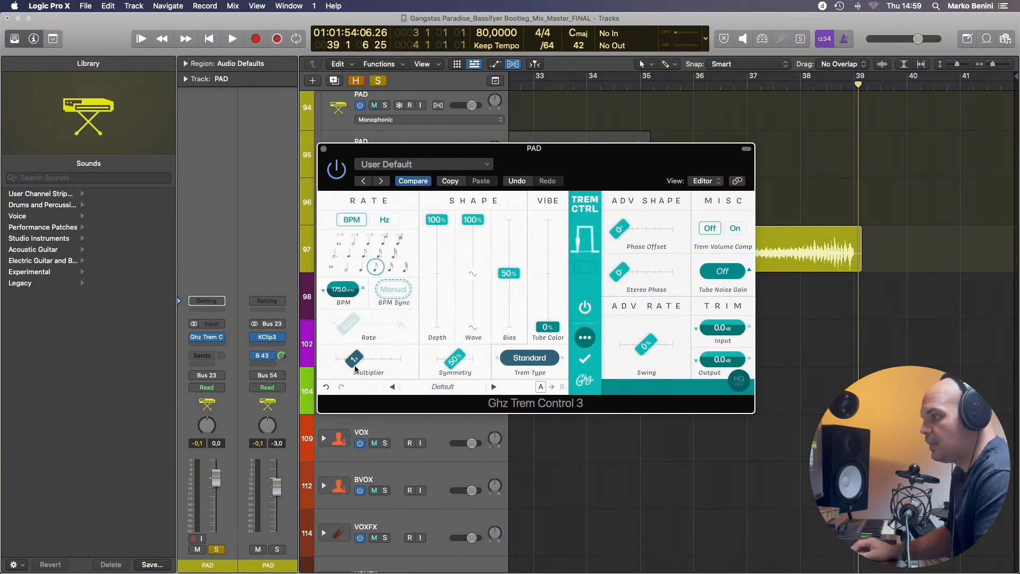
pyautogui.moveTo(580, 171); pyautogui.dragTo(758, 326)
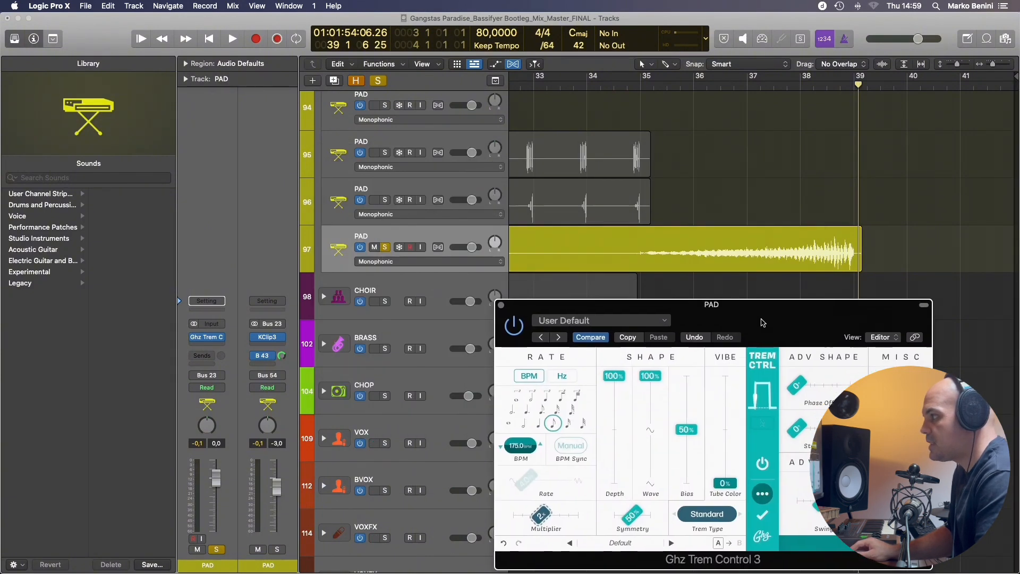
# Set a cycle range from bar 35 to bar 39 and view the automation modes for subtrack 97.
pyautogui.moveTo(643, 77); pyautogui.dragTo(841, 134)
pyautogui.moveTo(725, 322); pyautogui.dragTo(617, 141)
pyautogui.click(200, 388)
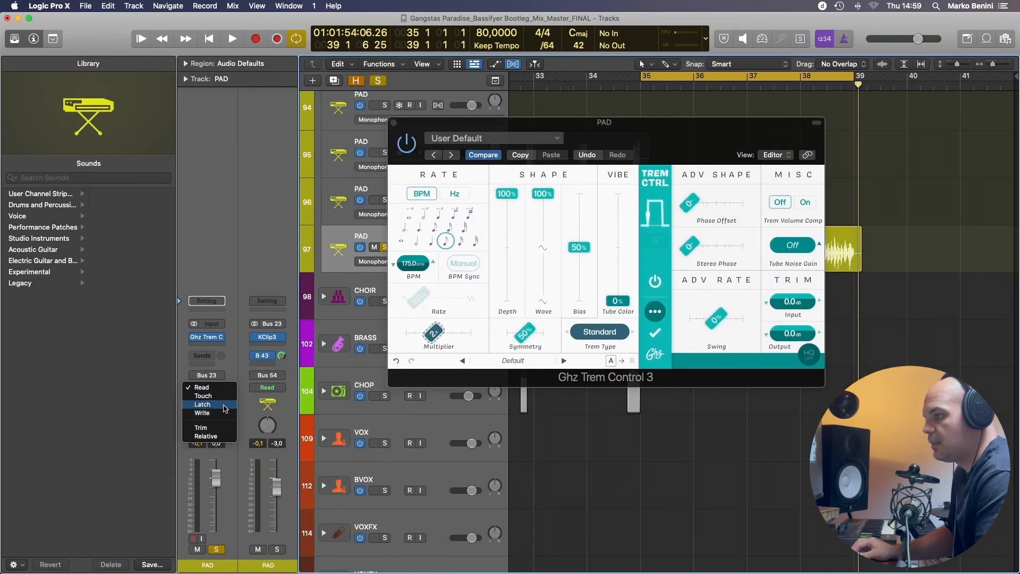
pyautogui.click(472, 309)
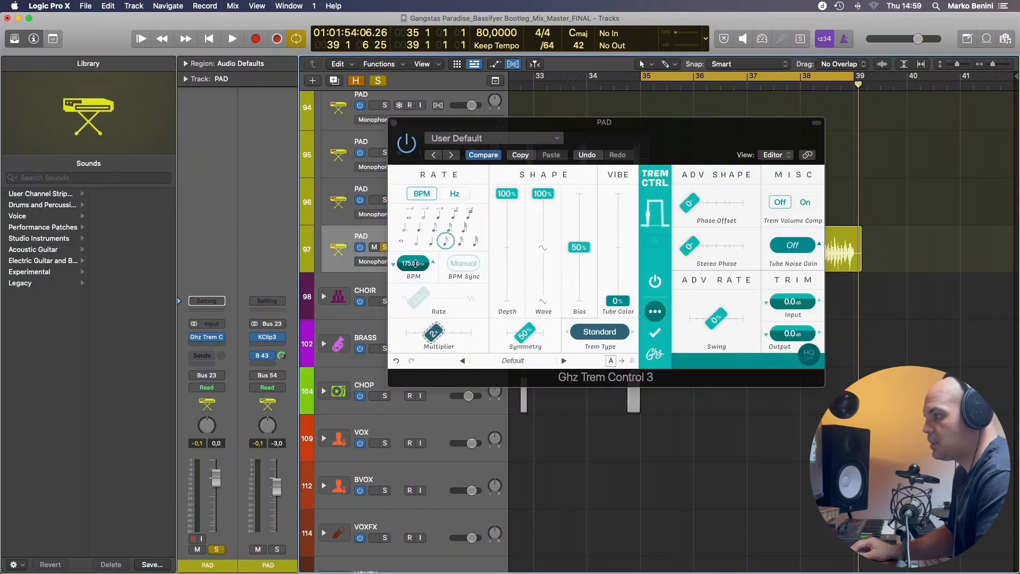
# Play the cycled swell while changing the tremolo's manual tempo, ending at 200 BPM.
pyautogui.press('space')
pyautogui.moveTo(415, 264)
pyautogui.mouseDown()
pyautogui.moveTo(417, 289)
pyautogui.moveTo(417, 251)
pyautogui.moveTo(422, 280)
pyautogui.mouseUp()
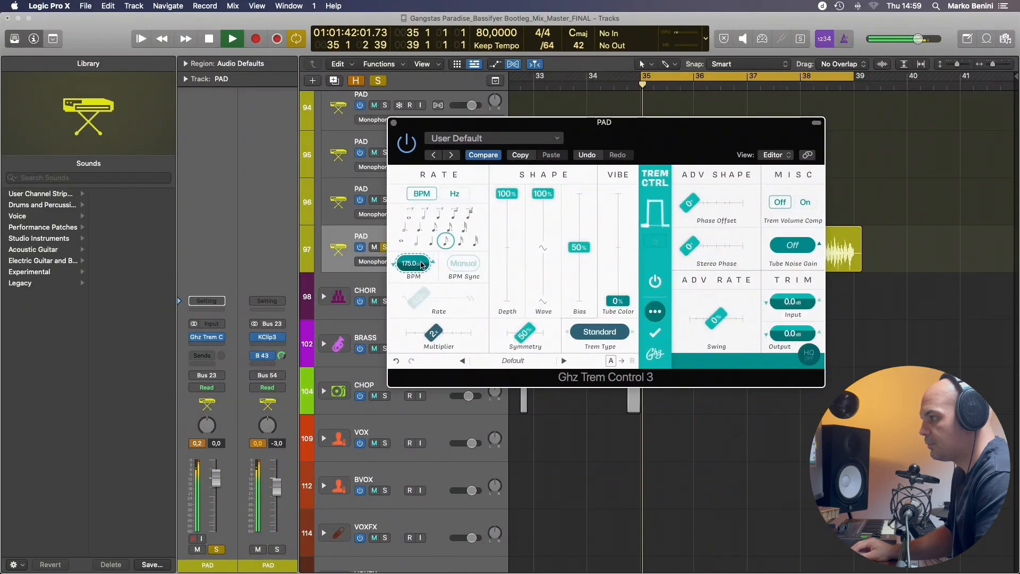
pyautogui.press('space')
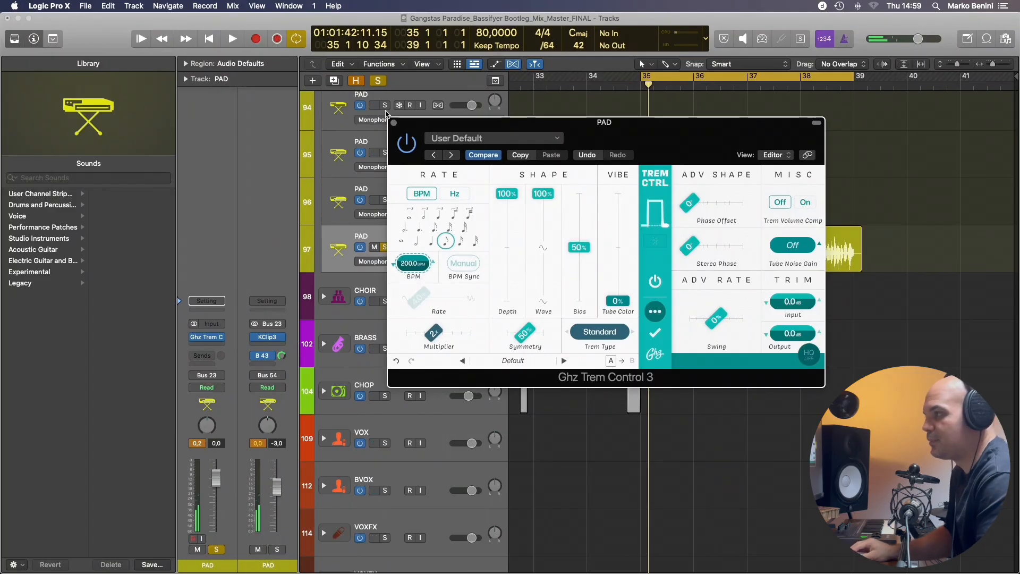
# Close the tremolo plug-in window and remove Ghz Trem Control 3 from PAD subtrack 97.
pyautogui.click(394, 124)
pyautogui.click(222, 338)
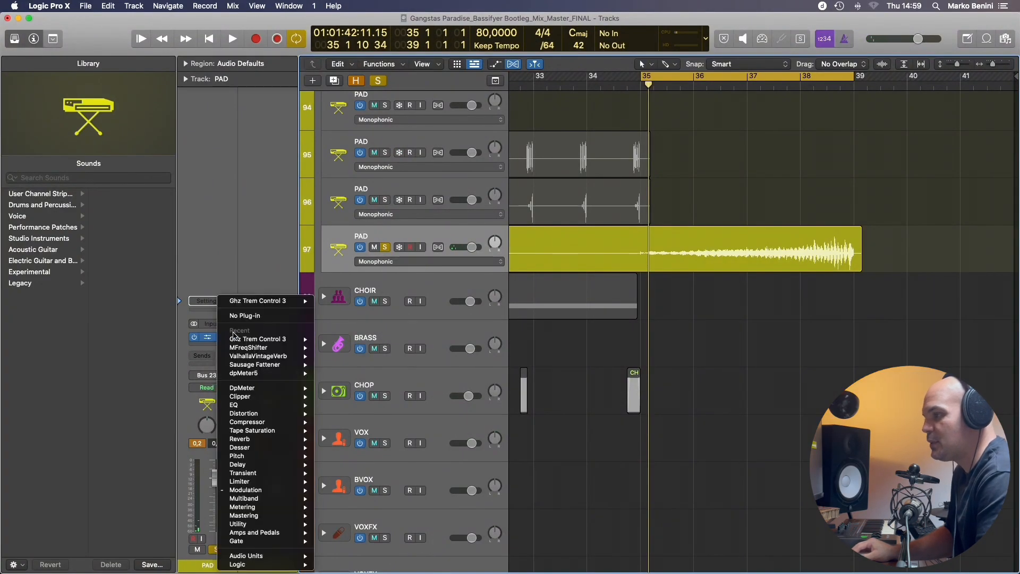
pyautogui.click(248, 317)
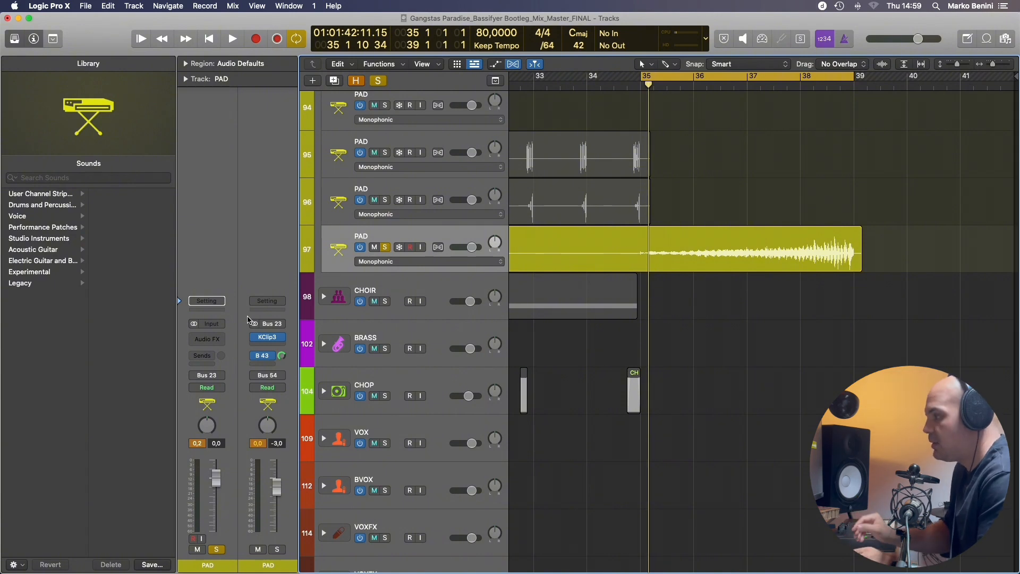
# Solo only the VOX stack on track 109, expand its subtracks, and set a cycle range from bar 3 to bar 7.
pyautogui.scroll(-10, 589, 346)
pyautogui.press('c')
pyautogui.click(389, 379)
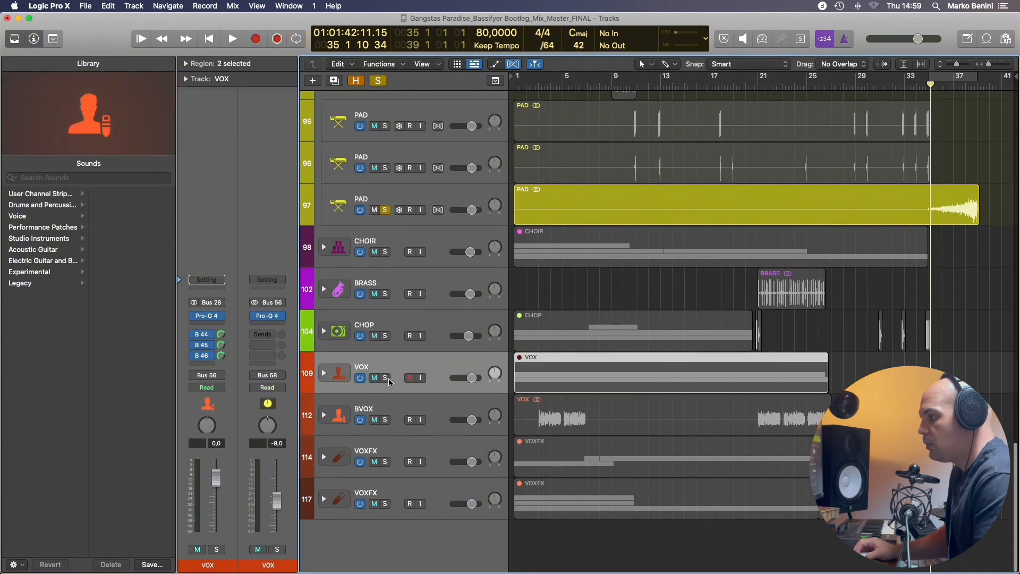
pyautogui.keyDown('alt'); pyautogui.click(382, 379); pyautogui.keyUp('alt')
pyautogui.click(324, 373)
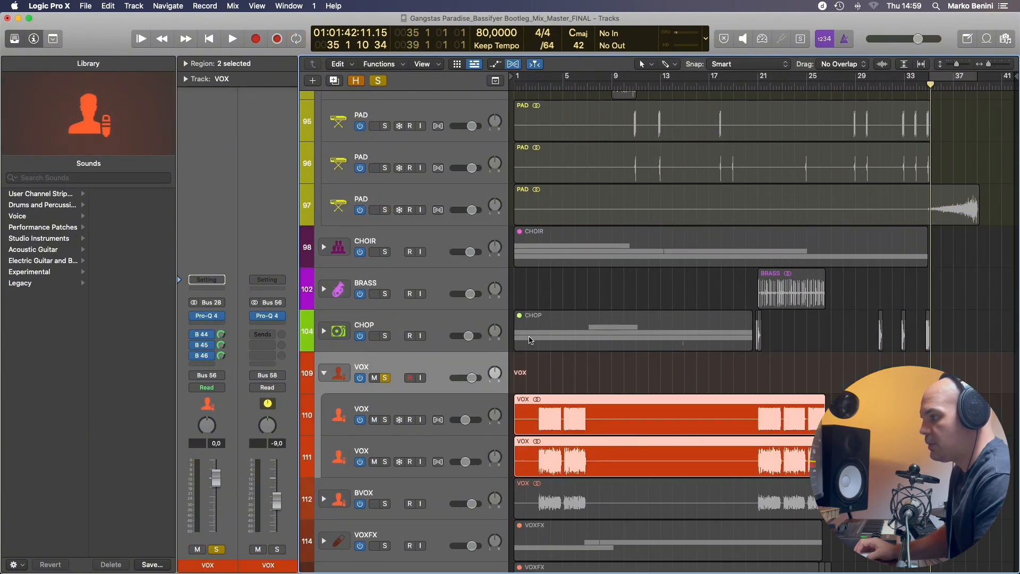
pyautogui.scroll(-5, 561, 325)
pyautogui.scroll(5, 562, 324)
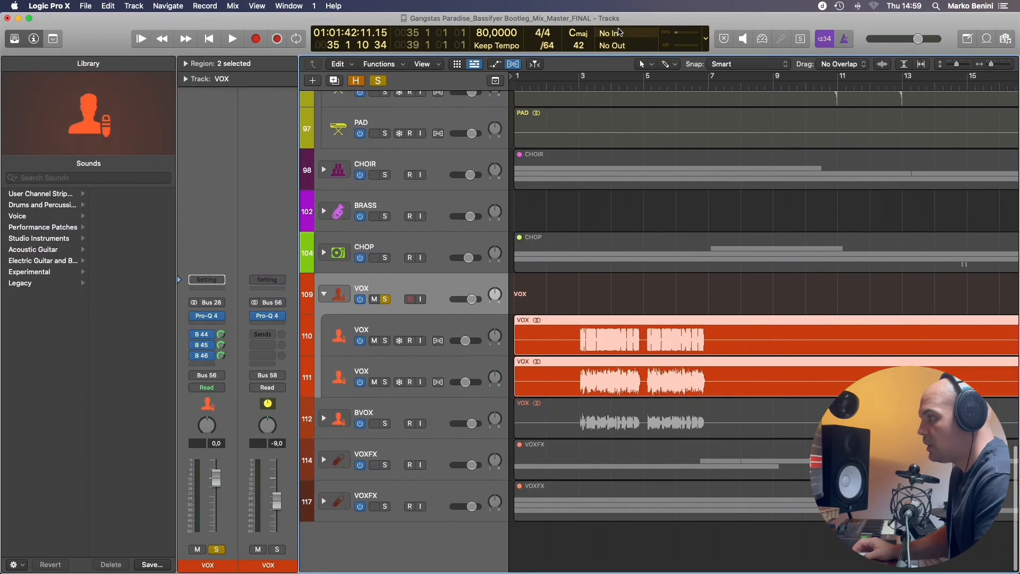
pyautogui.moveTo(579, 77); pyautogui.dragTo(709, 76)
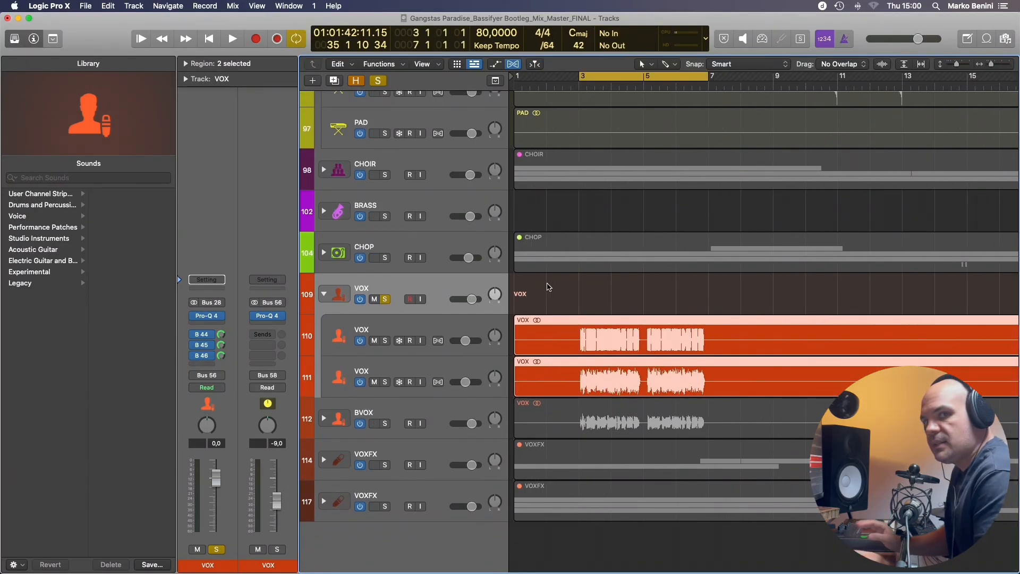
# Switch to Google Chrome and show the YouTube video of Gangsta's Paradise on the Howard Stern Show.
pyautogui.hotkey('ctrl', 'Up')
pyautogui.click(574, 37)
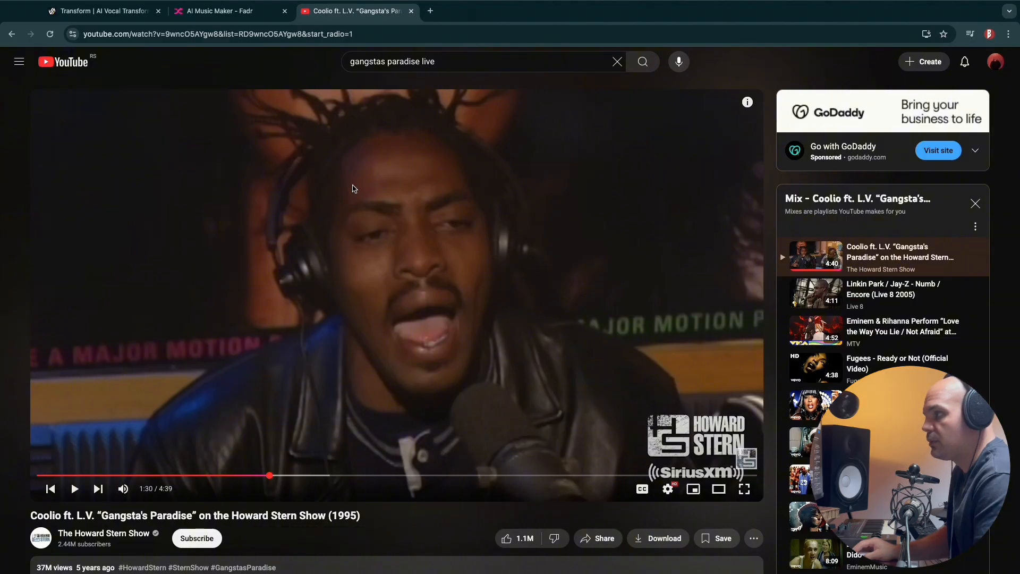
# Open MediaHuman Audio Converter to show its conversion window, and close it again.
pyautogui.moveTo(460, 562)
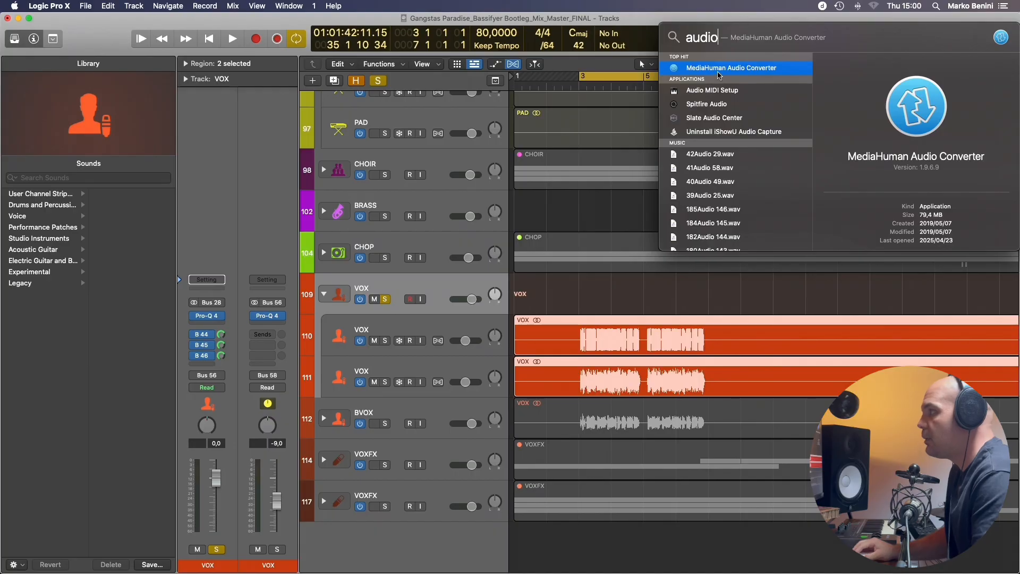
pyautogui.click(719, 72)
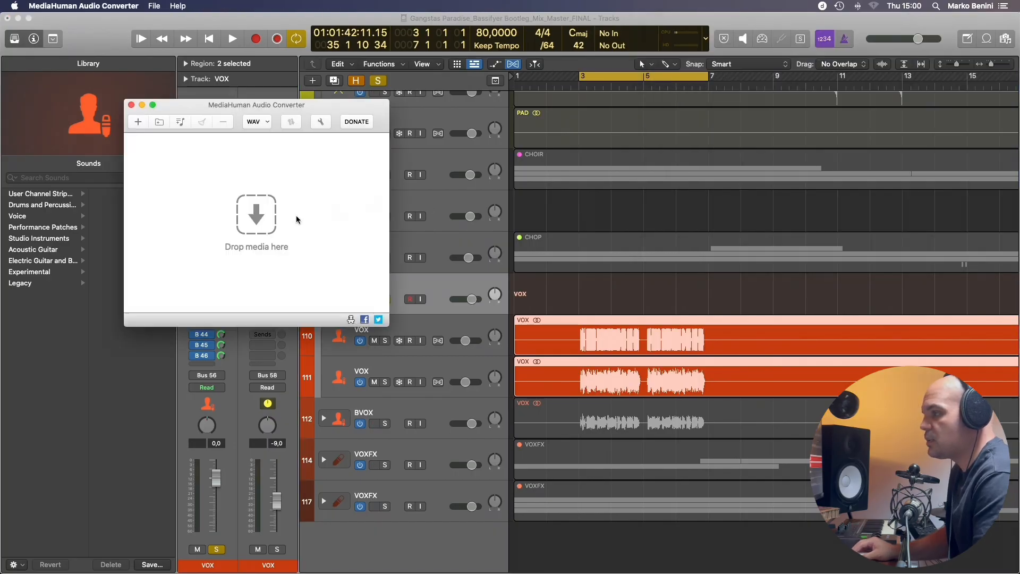
pyautogui.click(131, 105)
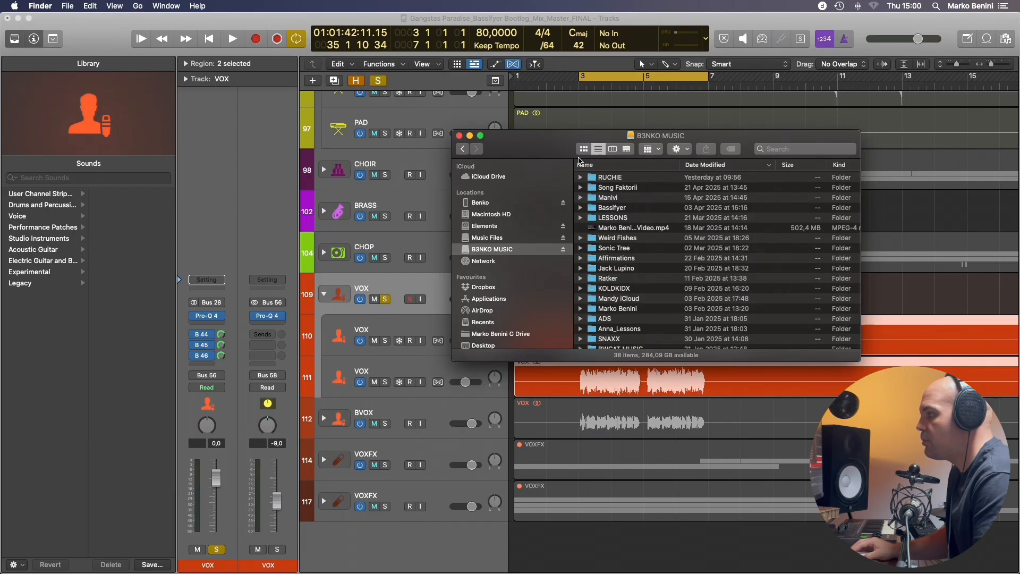
# Switch back to Google Chrome and show the Fadr AI Music Maker page.
pyautogui.hotkey('ctrl', 'Up')
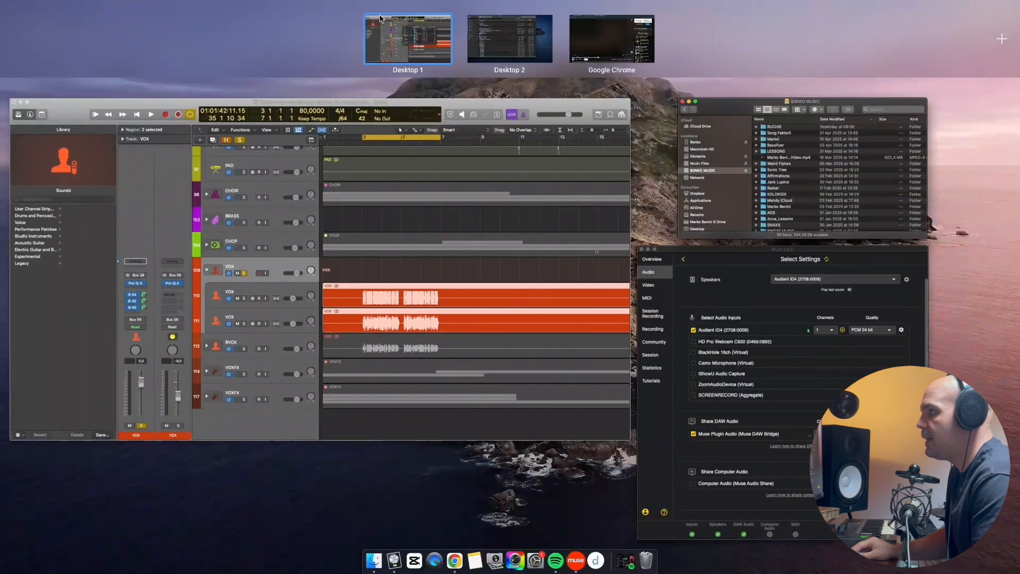
pyautogui.click(601, 33)
pyautogui.click(224, 10)
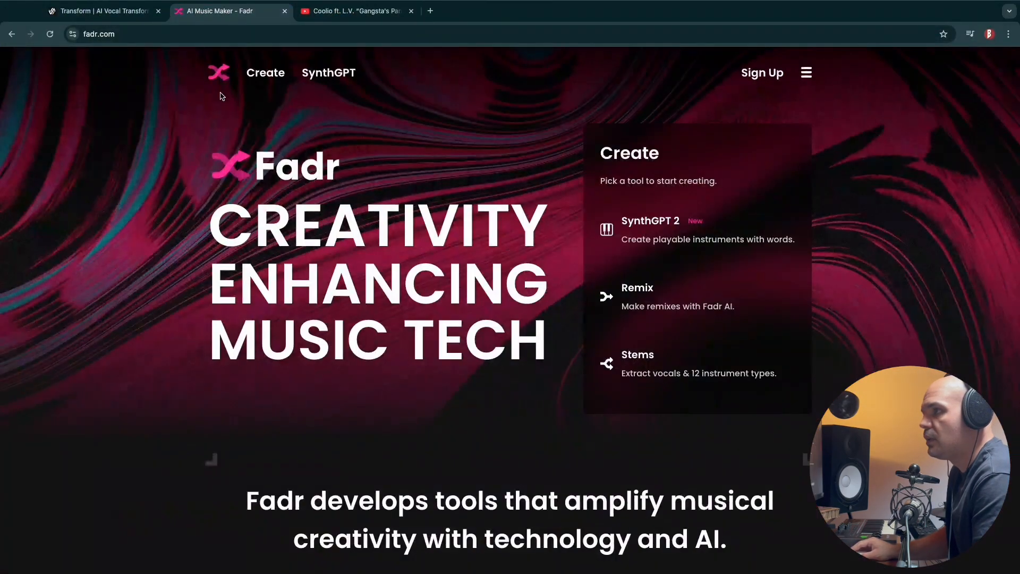
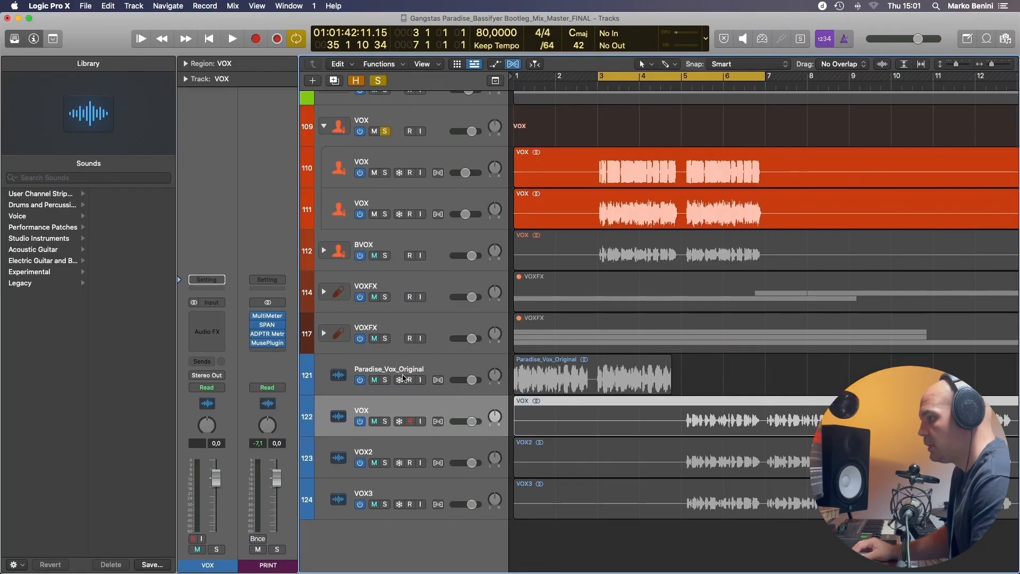
# Solo only the Paradise_Vox_Original track 121 and play it with a cycle range from bar 1 to bar 5.
pyautogui.click(372, 374)
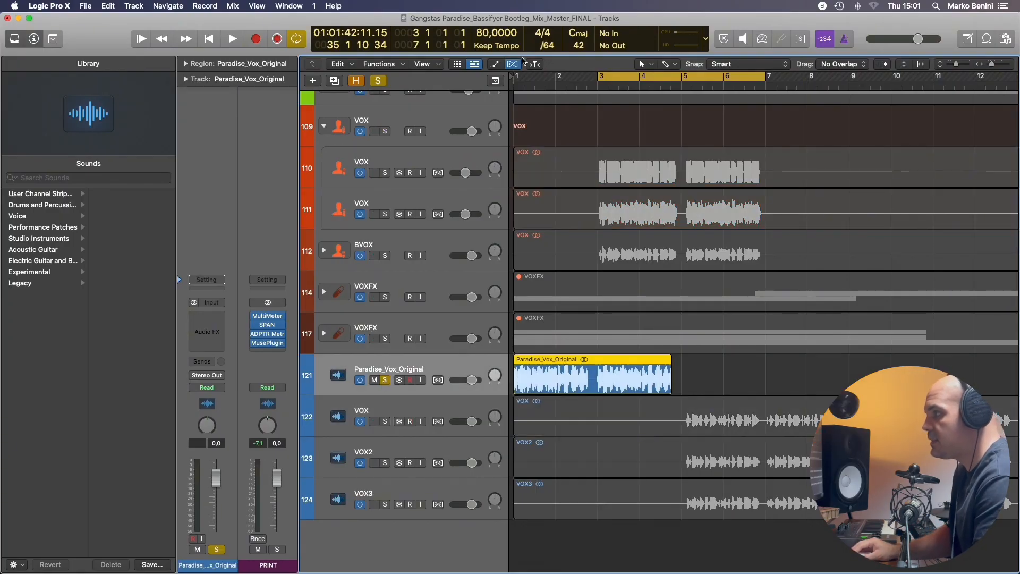
pyautogui.moveTo(761, 80); pyautogui.dragTo(677, 94)
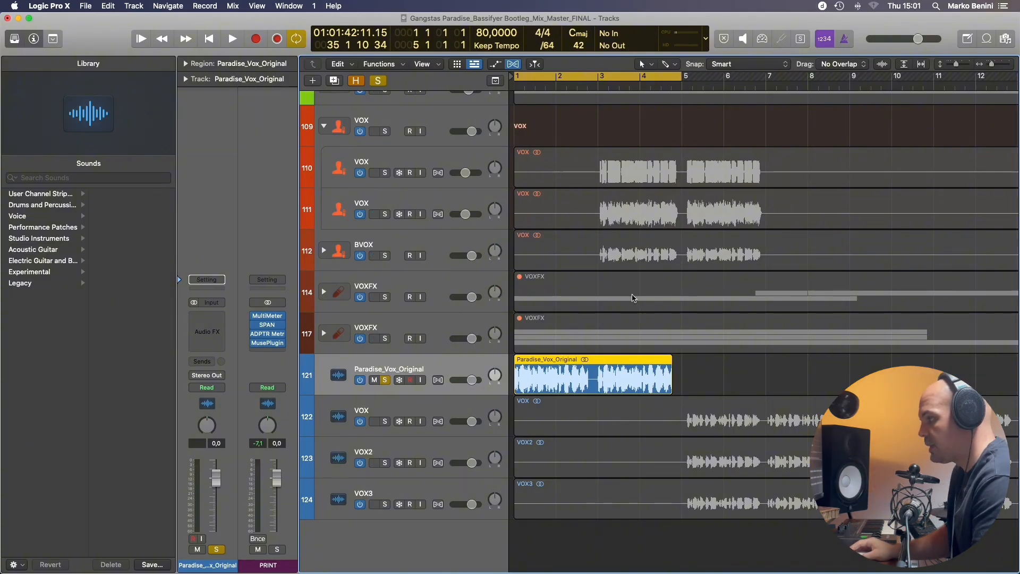
pyautogui.press('space')
pyautogui.press('super+Right')
pyautogui.press('super+Right')
pyautogui.press('super+Right')
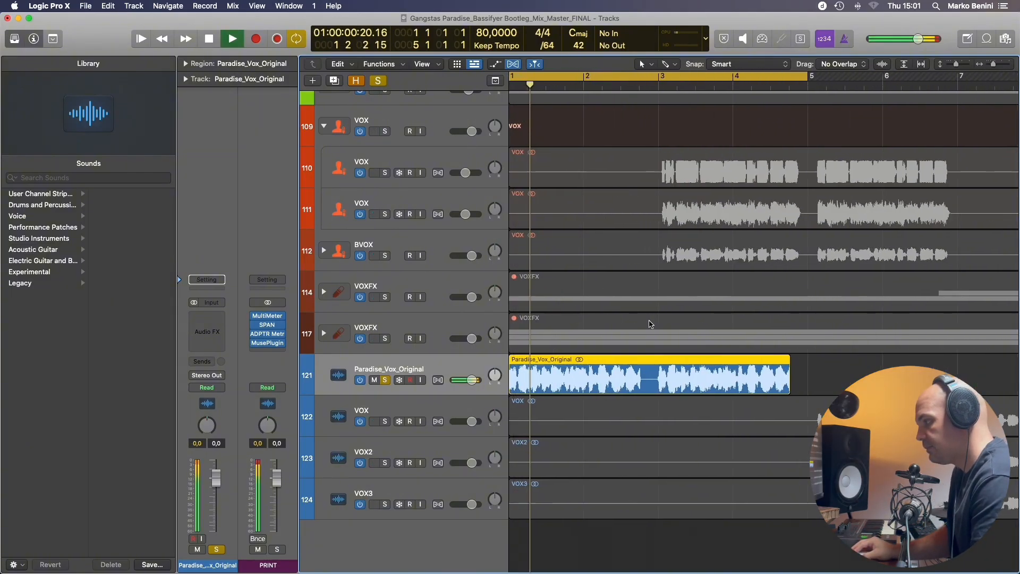
pyautogui.hscroll(2, 651, 324)
pyautogui.press('super+Left')
pyautogui.press('super+Left')
pyautogui.hscroll(-2, 652, 324)
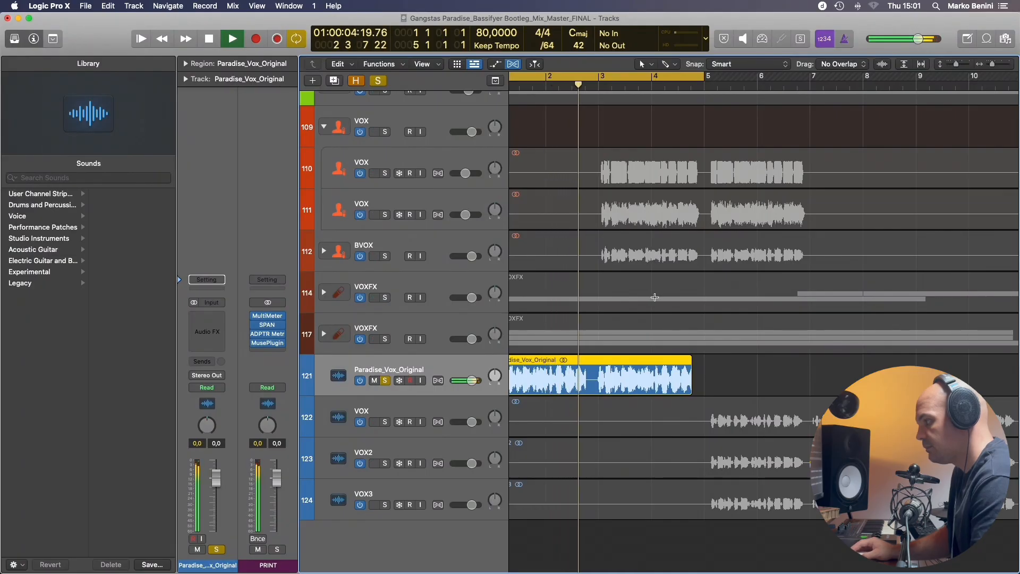
pyautogui.press('space')
# Switch to Vocalist.ai in Google Chrome and select the CLA$H artist for the vocal transformation.
pyautogui.hotkey('ctrl', 'Up')
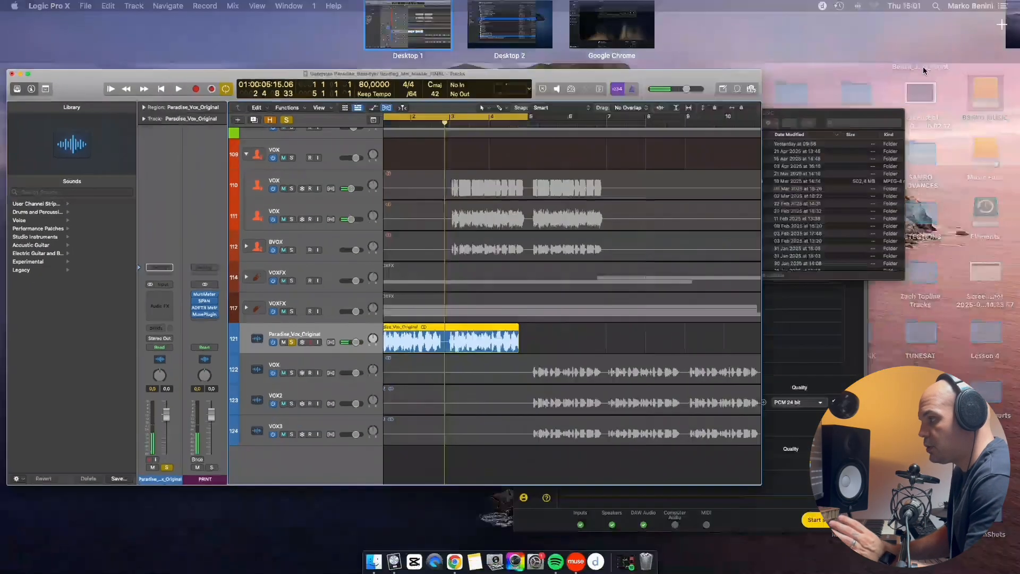
pyautogui.click(584, 31)
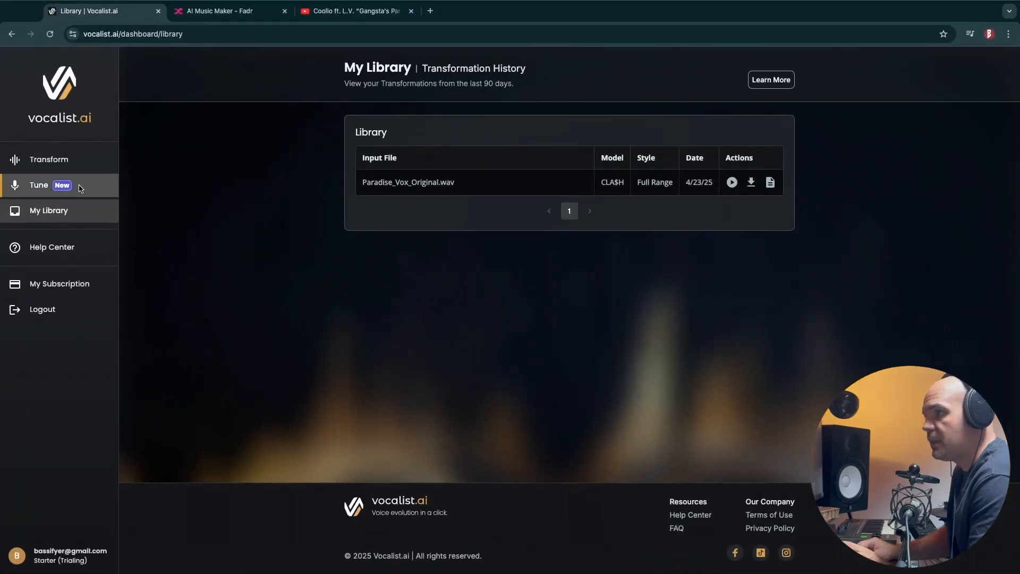
pyautogui.click(64, 159)
pyautogui.click(49, 212)
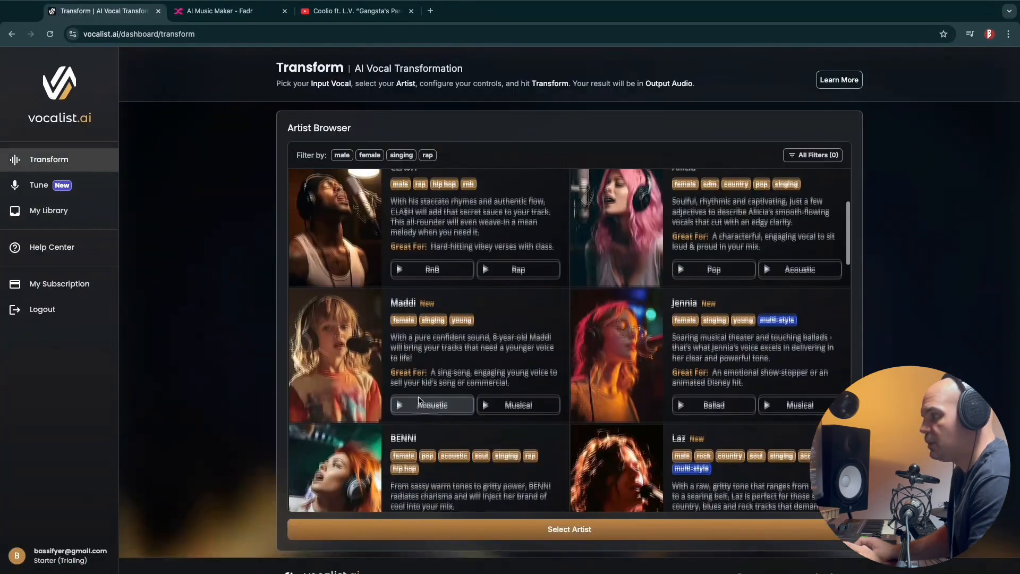
pyautogui.scroll(2, 419, 399)
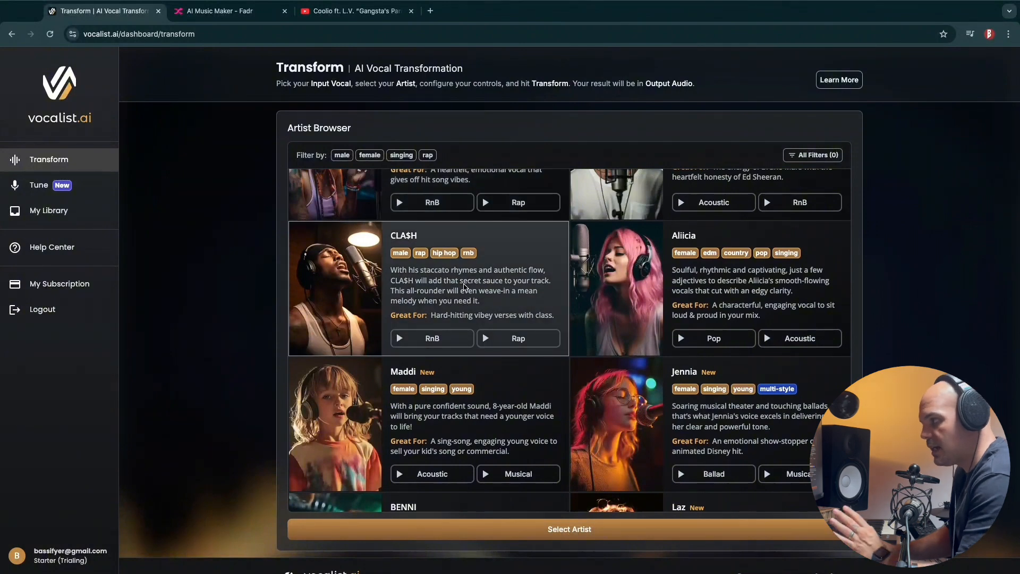
pyautogui.click(518, 529)
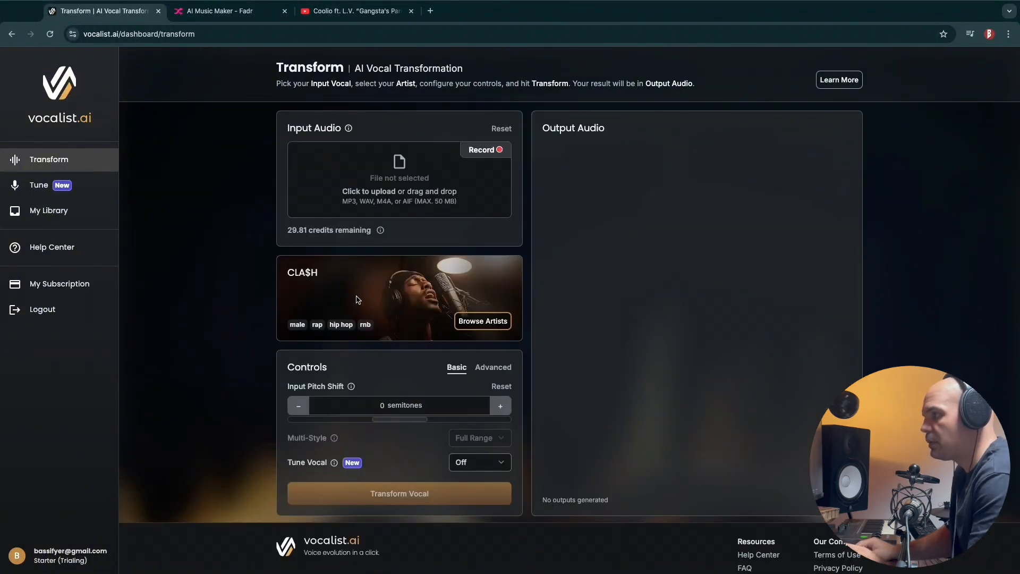
# Open and cancel the Input Audio file selection, and review the controls for transforming the vocal.
pyautogui.click(403, 170)
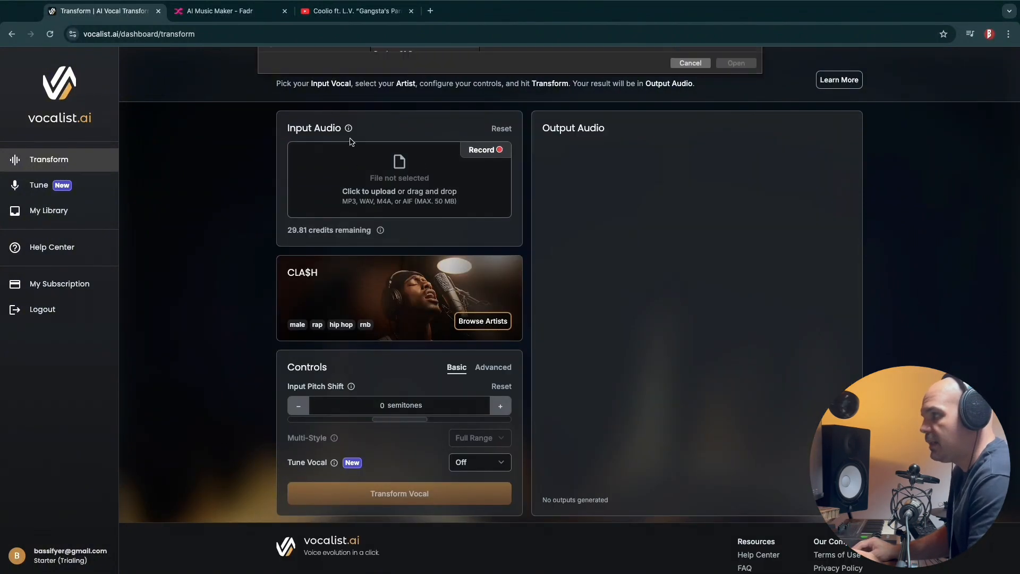
pyautogui.click(693, 269)
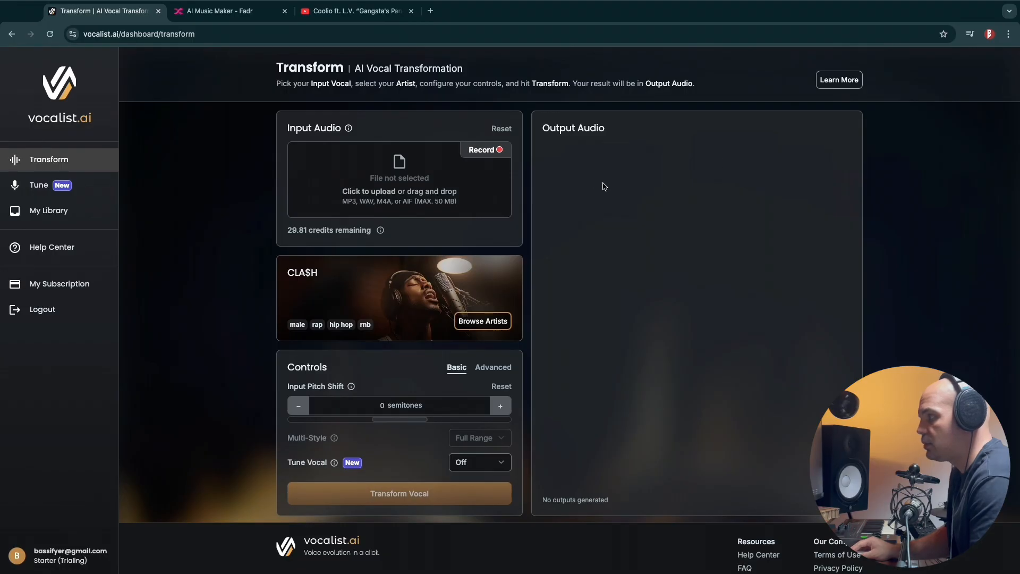
pyautogui.scroll(-2, 403, 334)
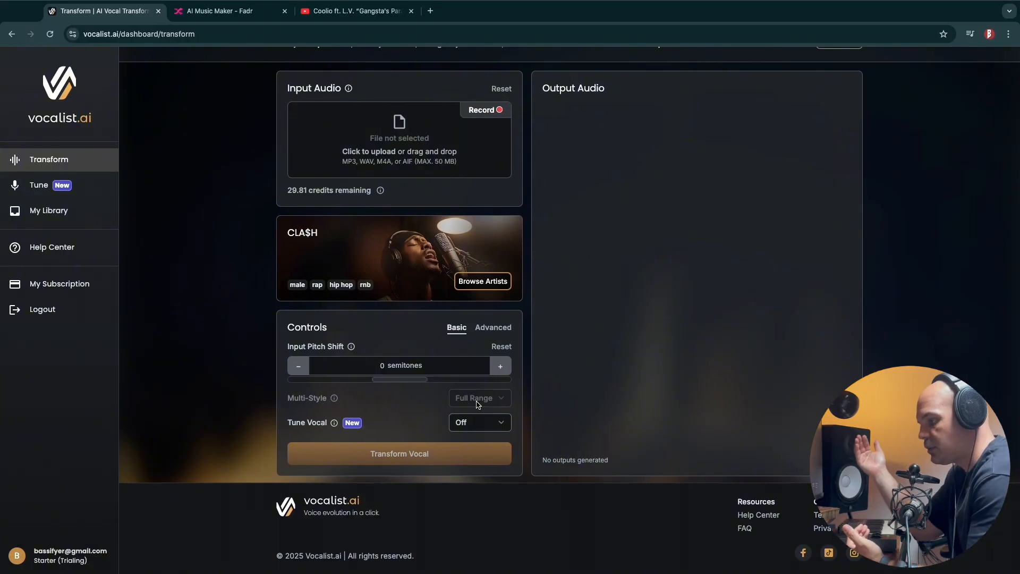
pyautogui.click(464, 277)
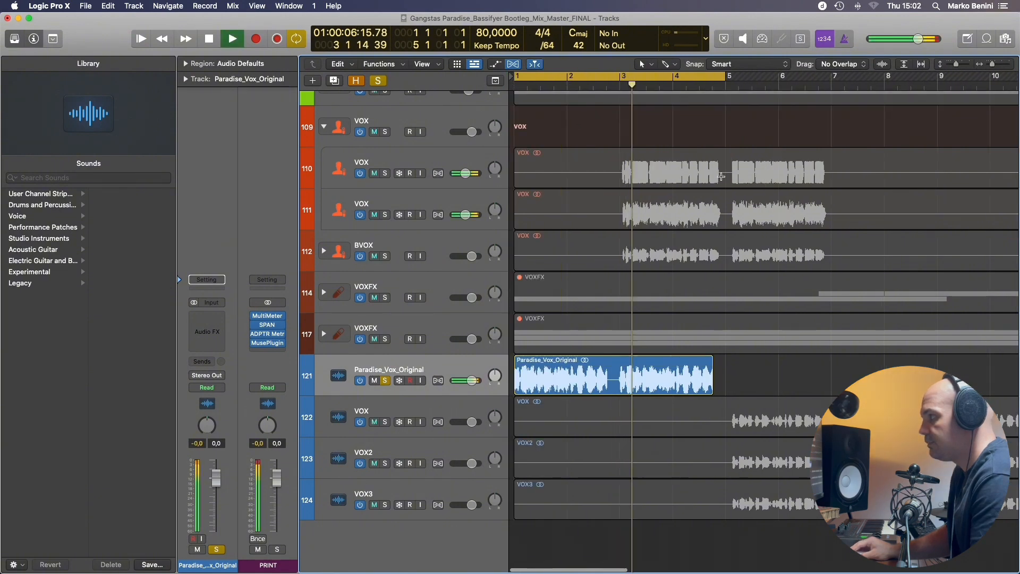
# Return to Logic Pro X, solo only VOX track 122, and play it with a cycle range from bar 5 to bar 9.
pyautogui.click(384, 424)
pyautogui.press('space')
pyautogui.click(385, 422)
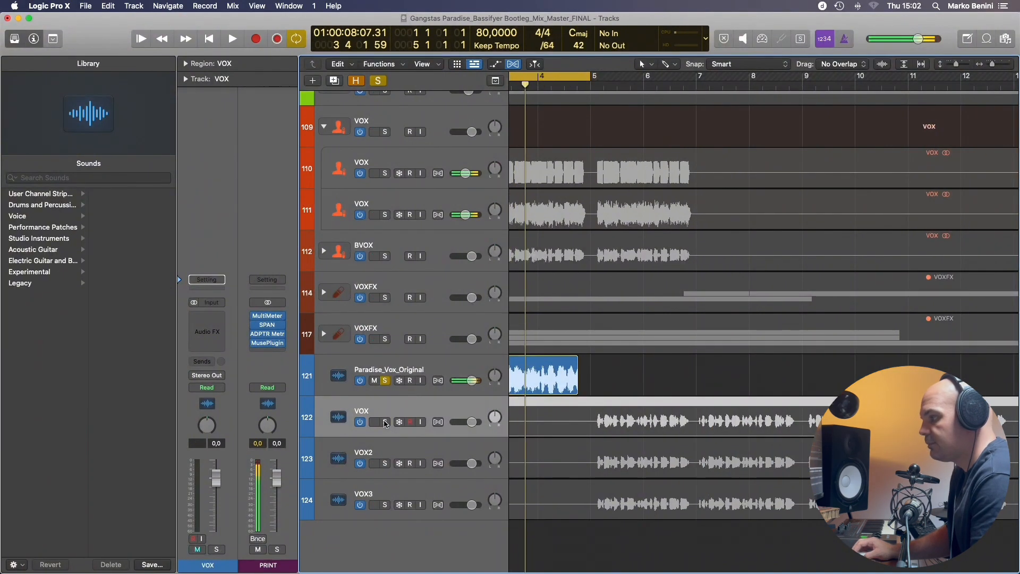
pyautogui.click(570, 82)
pyautogui.moveTo(596, 80); pyautogui.dragTo(804, 81)
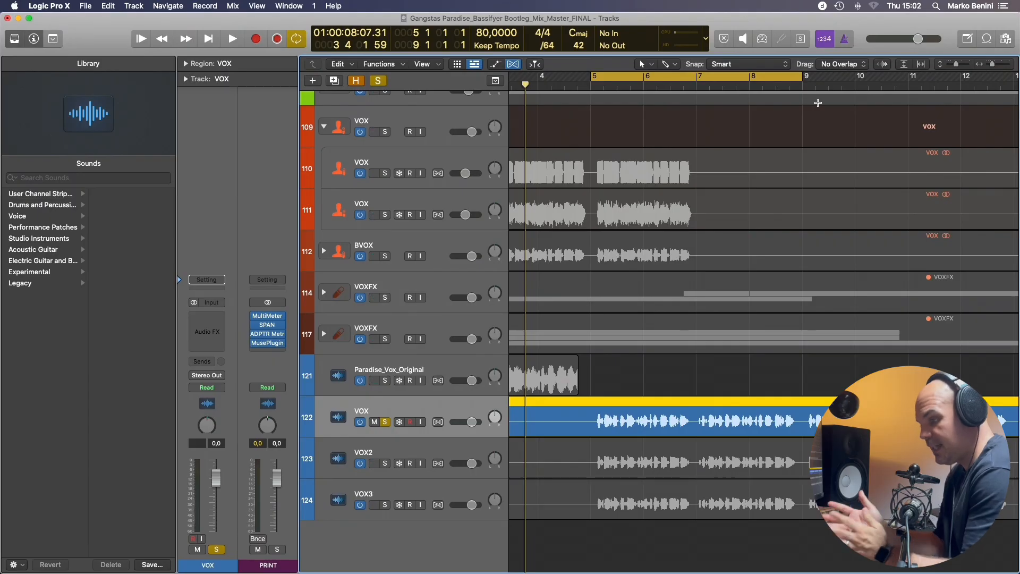
pyautogui.press('space')
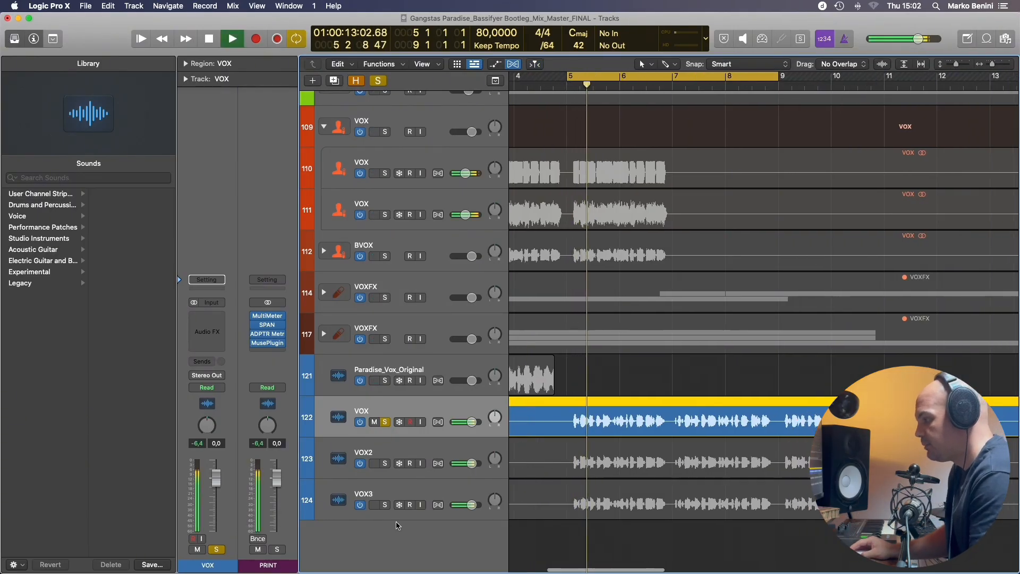
pyautogui.press('space')
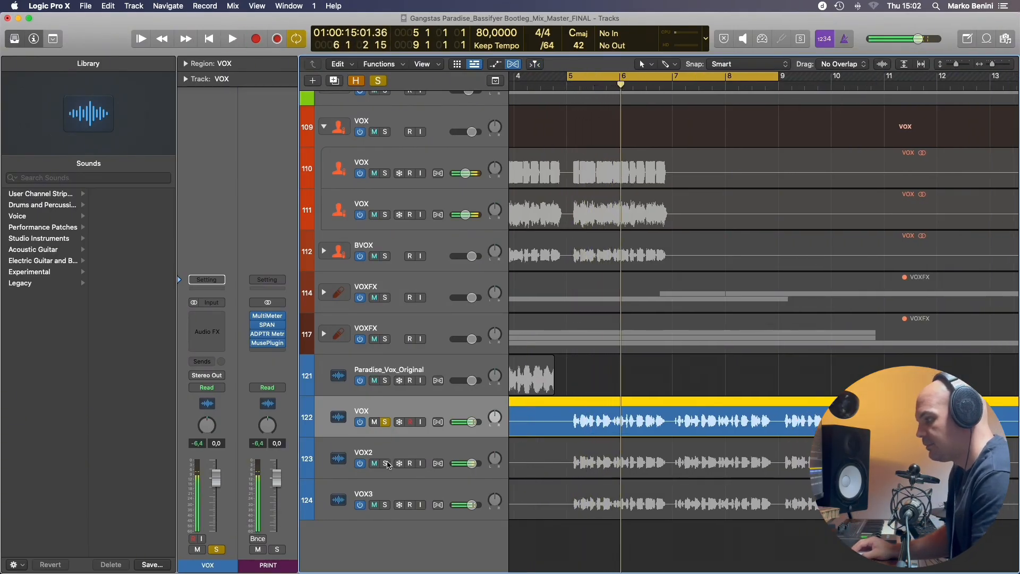
# Play the VOX2 track 123 in solo within the cycle, and switch the solo to the VOX3 track 124.
pyautogui.click(389, 464)
pyautogui.press('space')
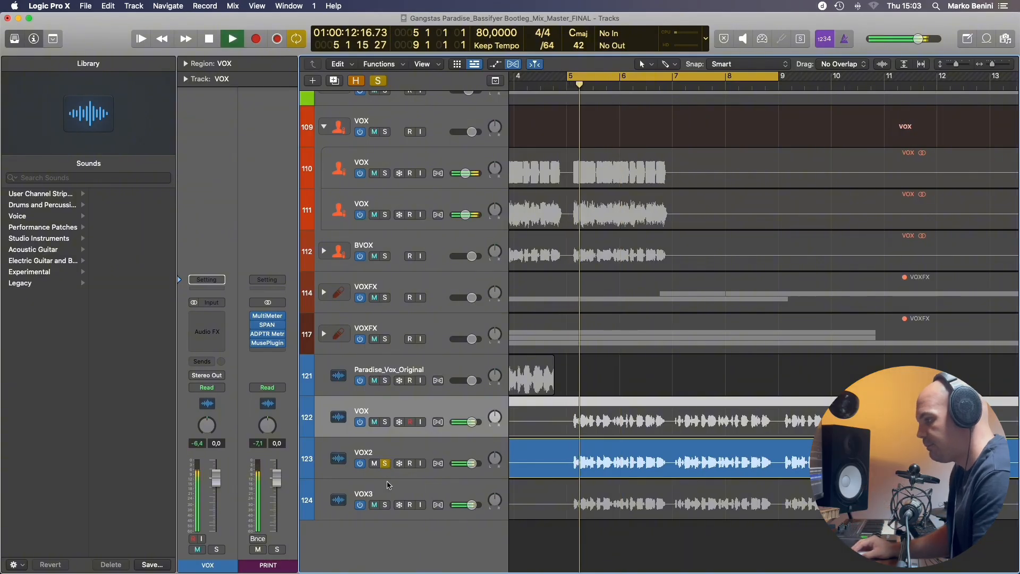
pyautogui.scroll(3, 632, 494)
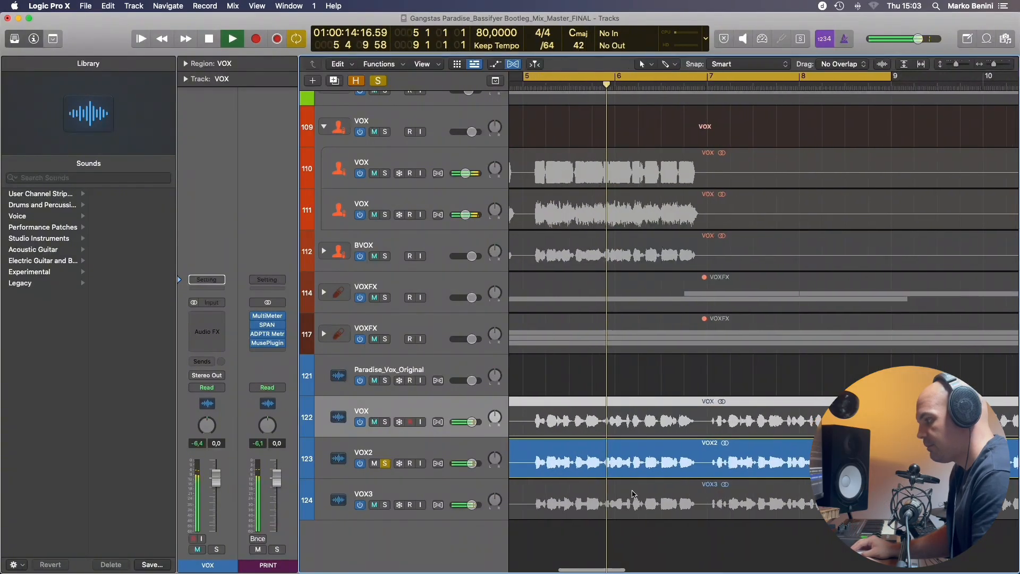
pyautogui.scroll(-2, 633, 494)
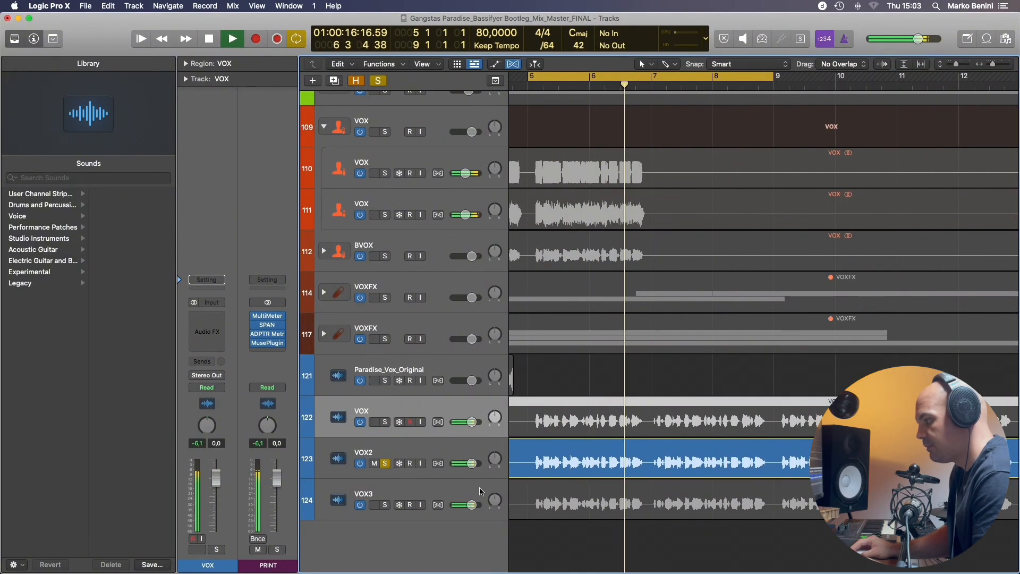
pyautogui.click(385, 504)
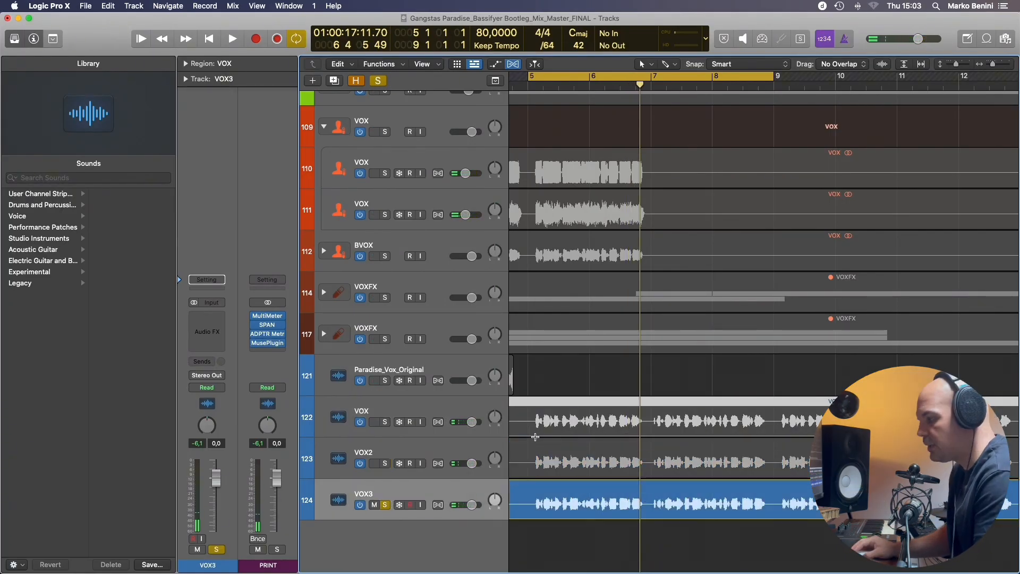
pyautogui.press('super+Right')
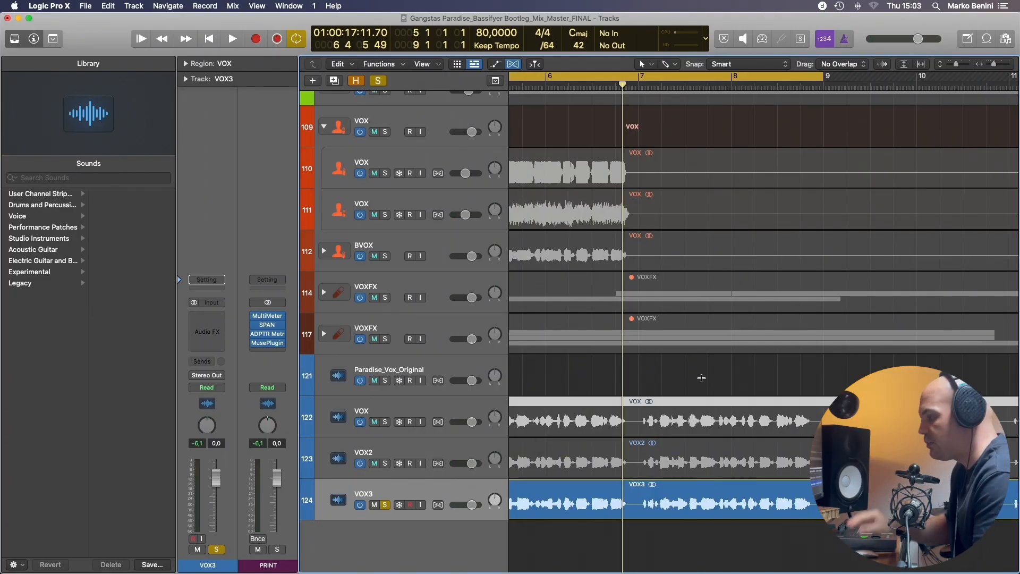
# Play the VOX3 track 124 in solo, then play VOX tracks 122 to 124 soloed together, and clear the solos.
pyautogui.press('space')
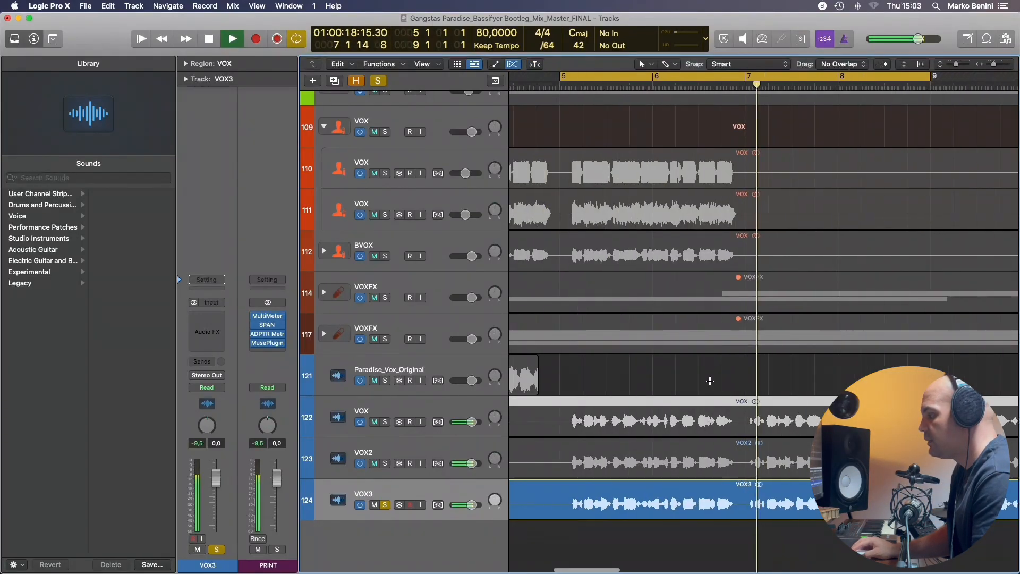
pyautogui.press('super+Left')
pyautogui.press('super+Left')
pyautogui.press('space')
pyautogui.moveTo(386, 422); pyautogui.dragTo(386, 494)
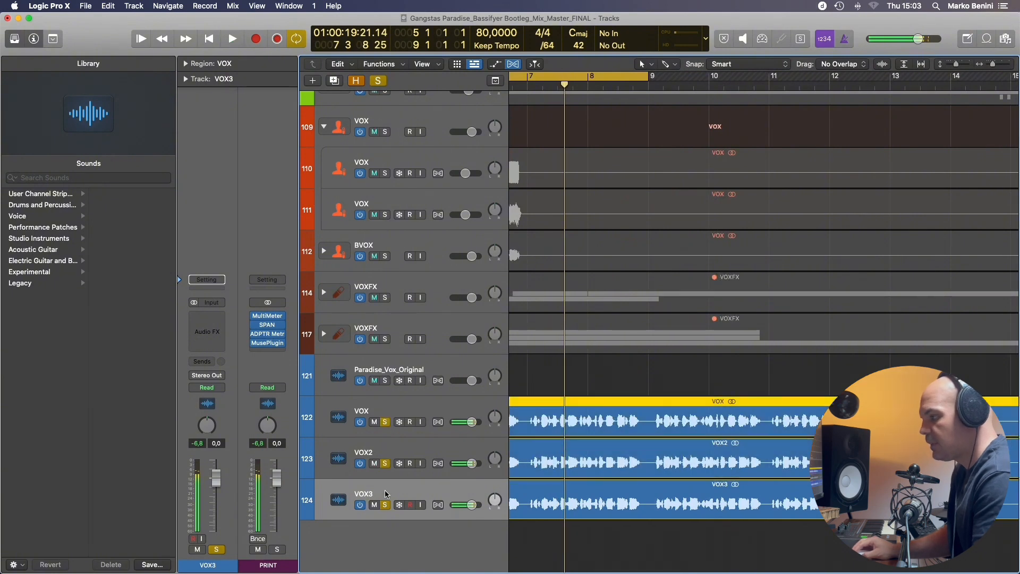
pyautogui.press('super+Left')
pyautogui.press('space')
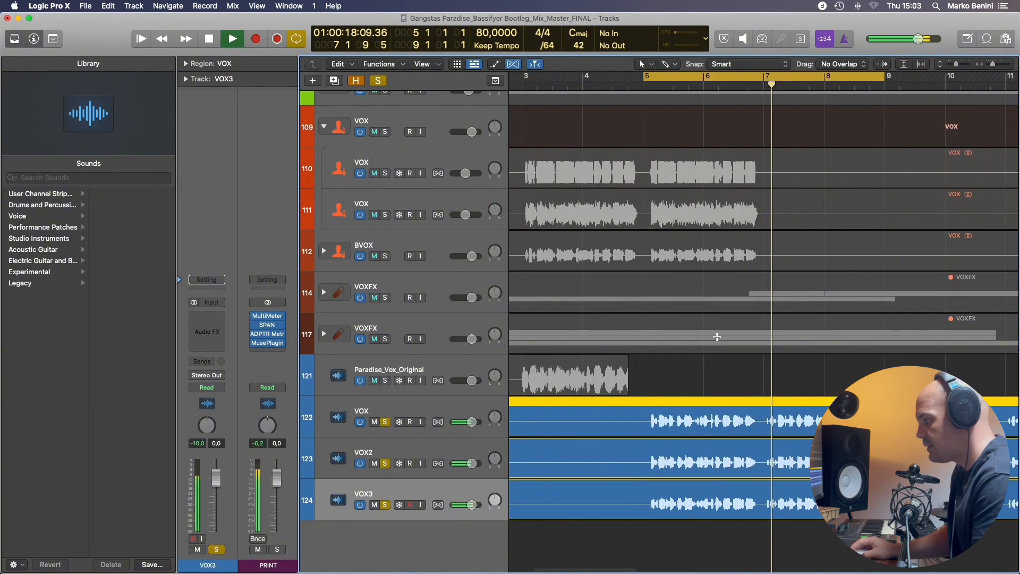
pyautogui.click(384, 413)
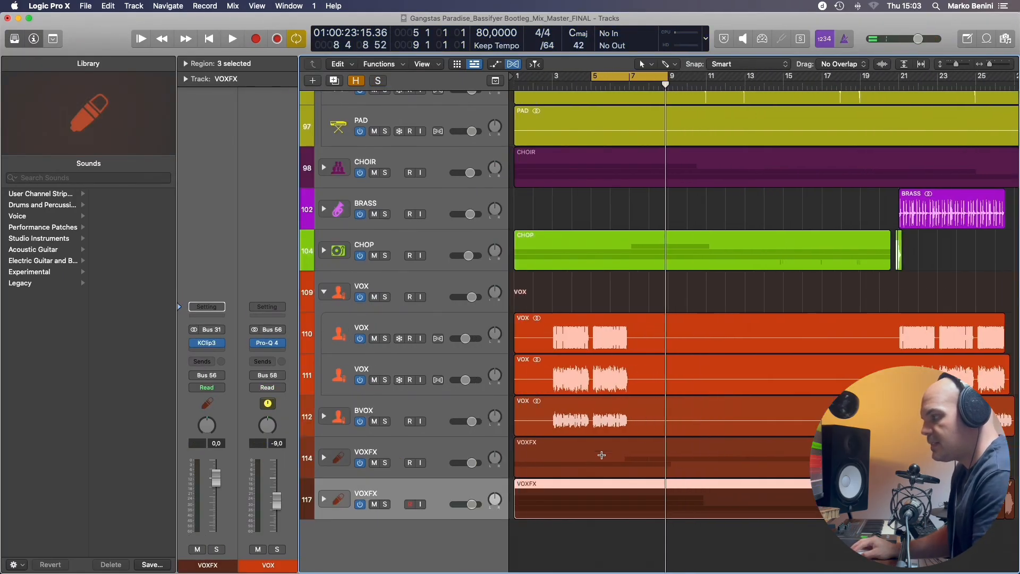
# Set the cycle range from bar 3 to bar 7 and play only the VOX track 110 in solo.
pyautogui.hscroll(-1, 601, 456)
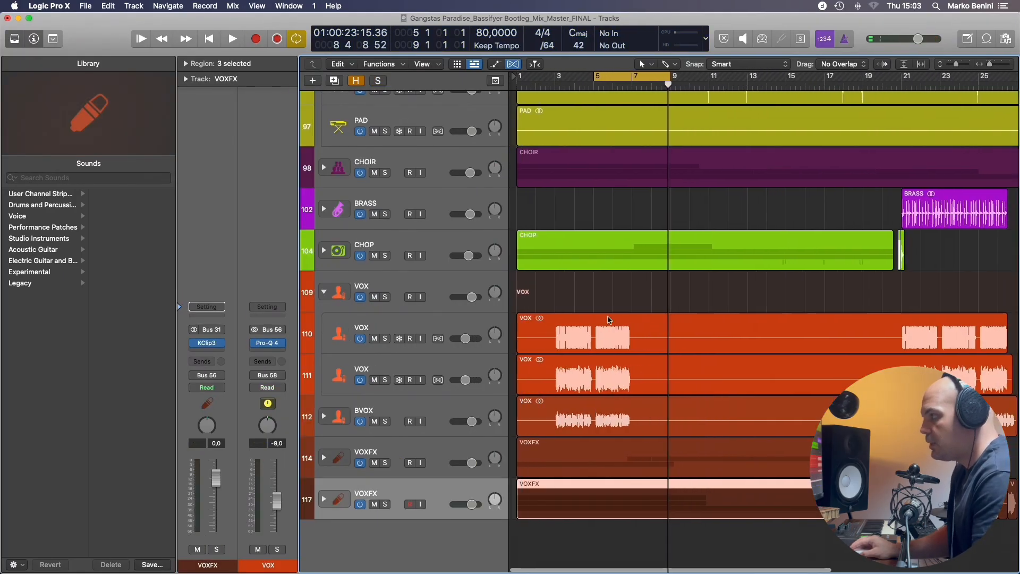
pyautogui.moveTo(550, 78); pyautogui.dragTo(625, 96)
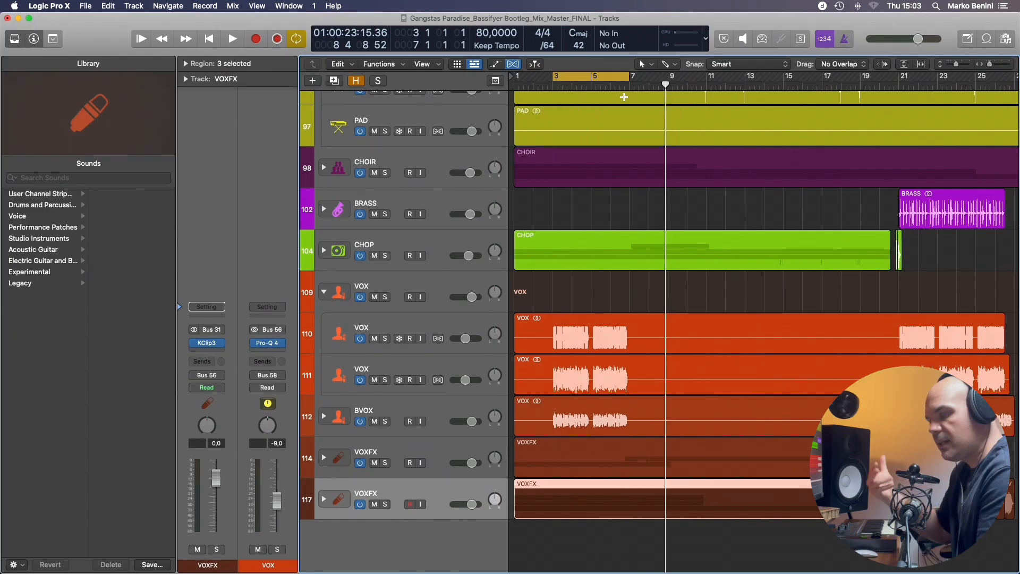
pyautogui.click(391, 328)
pyautogui.click(386, 339)
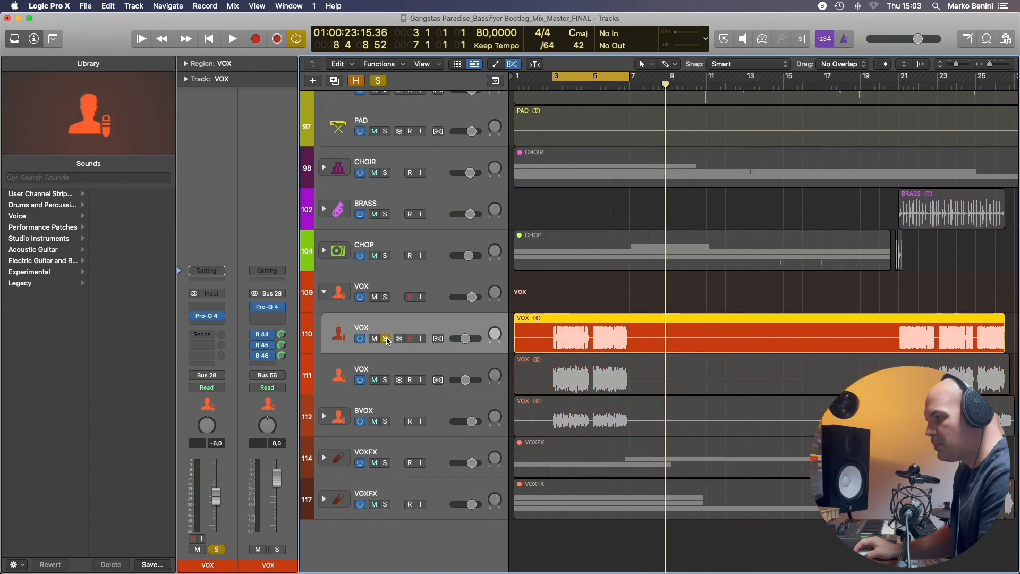
pyautogui.press('super+Right')
pyautogui.press('super+Right')
pyautogui.press('super+Right')
pyautogui.hscroll(-6, 471, 352)
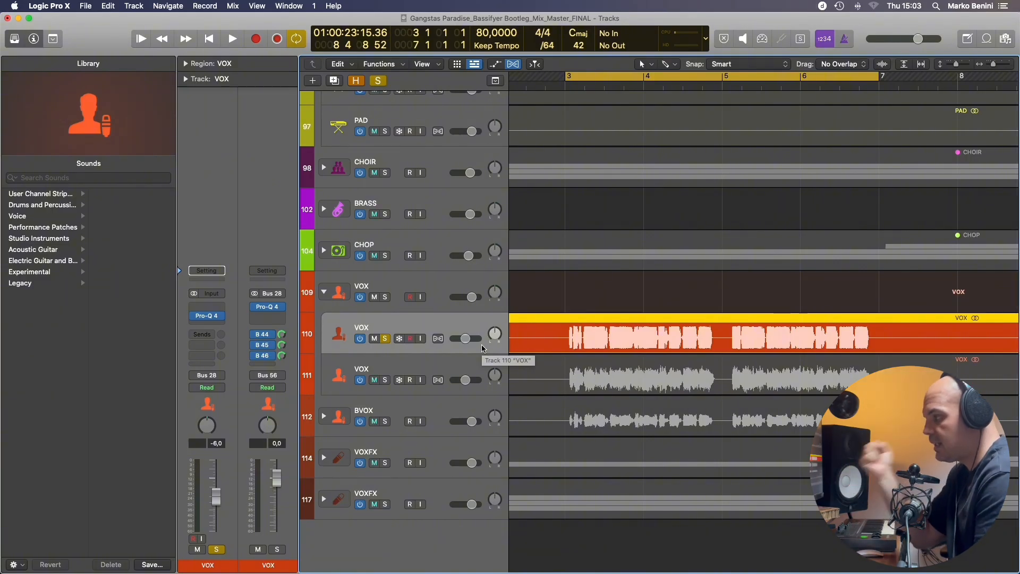
pyautogui.press('space')
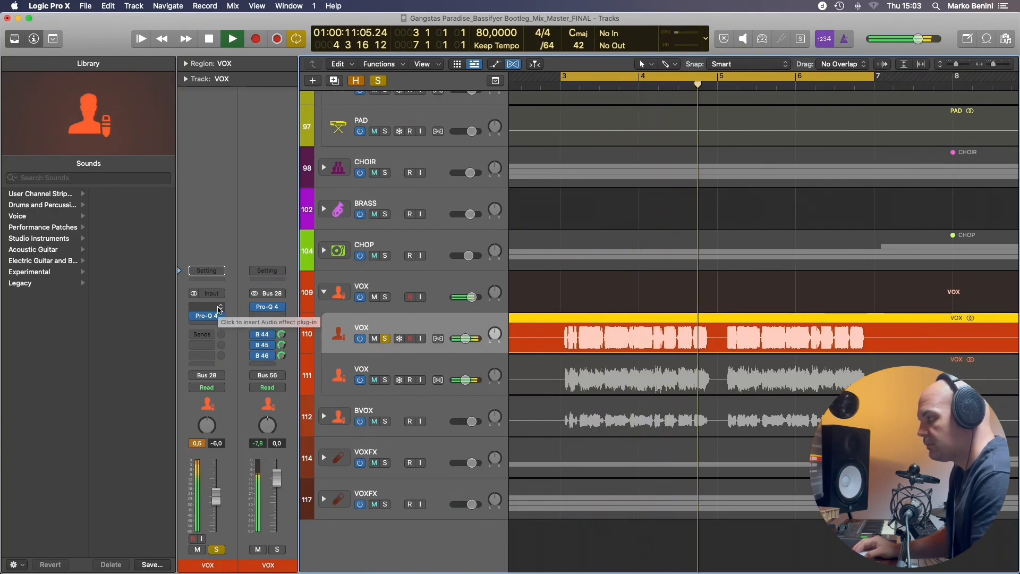
# Insert the Waves Vocal Bender (s) plug-in above Pro-Q 4 on VOX track 110 and play the vocal through it.
pyautogui.click(220, 310)
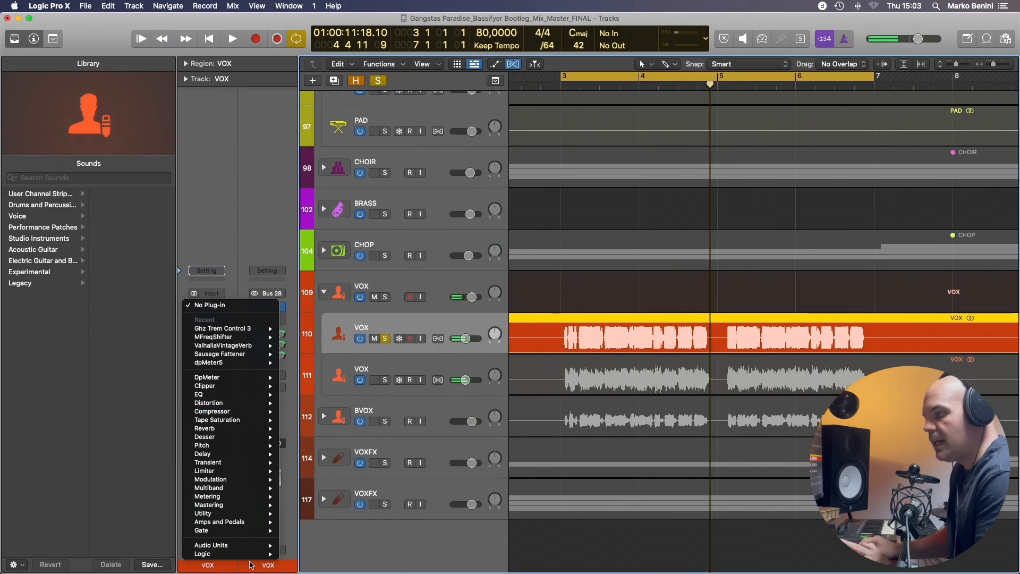
pyautogui.moveTo(249, 547)
pyautogui.moveTo(325, 555)
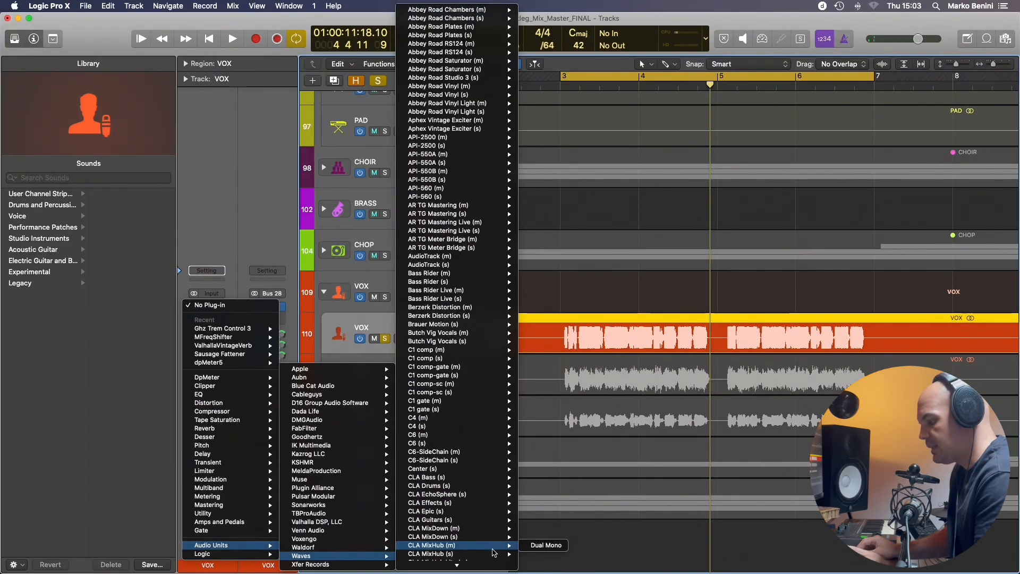
pyautogui.scroll(-10, 494, 553)
pyautogui.moveTo(468, 445)
pyautogui.click(542, 445)
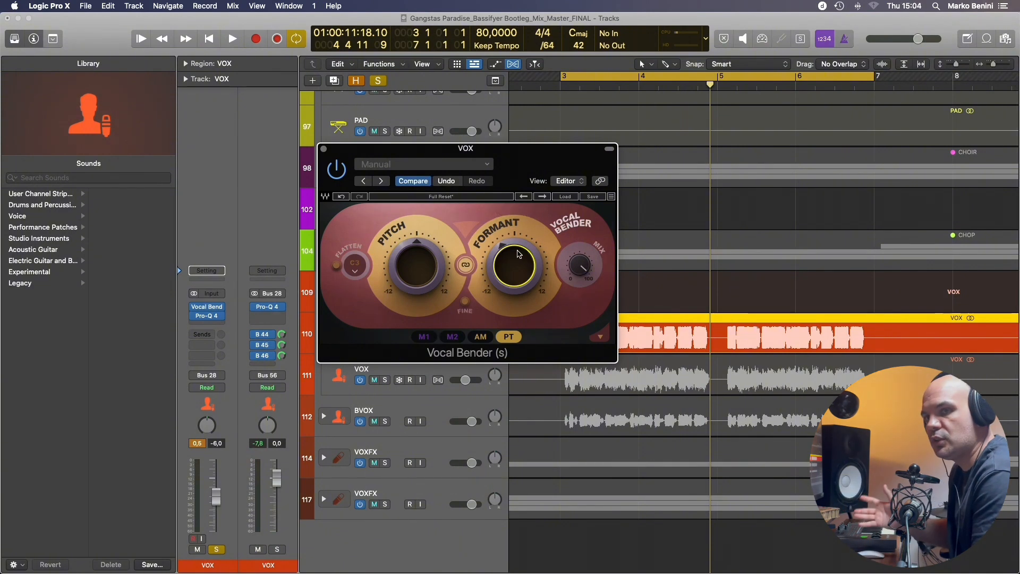
pyautogui.press('space')
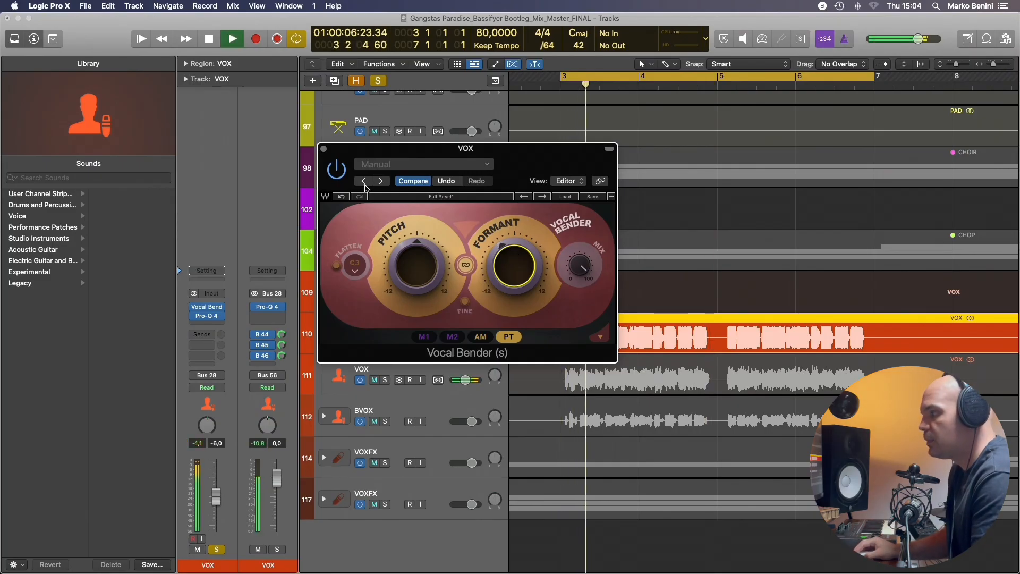
# Close the Vocal Bender plug-in and remove it from VOX track 110.
pyautogui.click(325, 151)
pyautogui.click(222, 308)
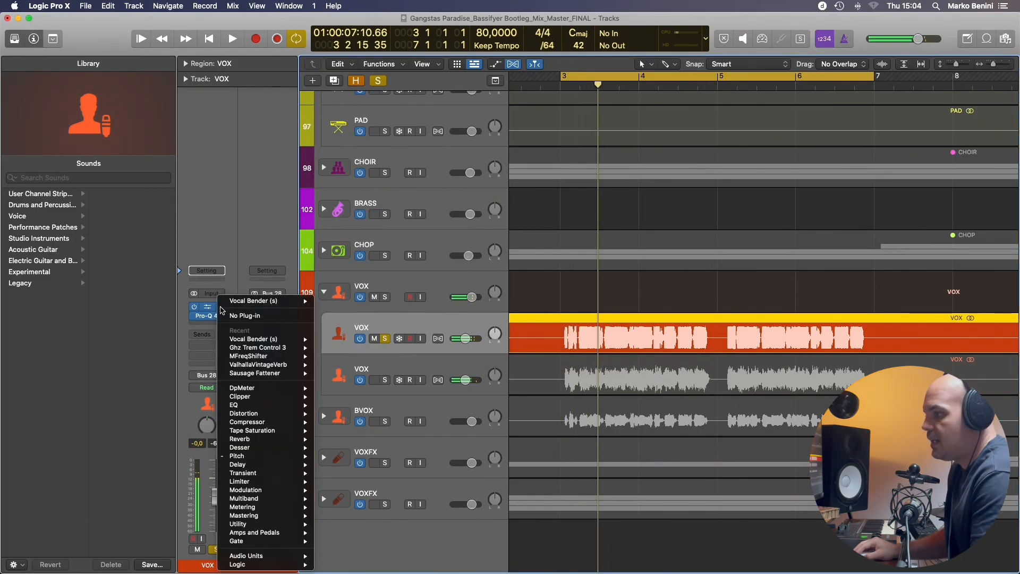
pyautogui.click(248, 316)
# Play the VOX track 111 in solo, then add the solo of VOX track 110 and play both together.
pyautogui.click(385, 380)
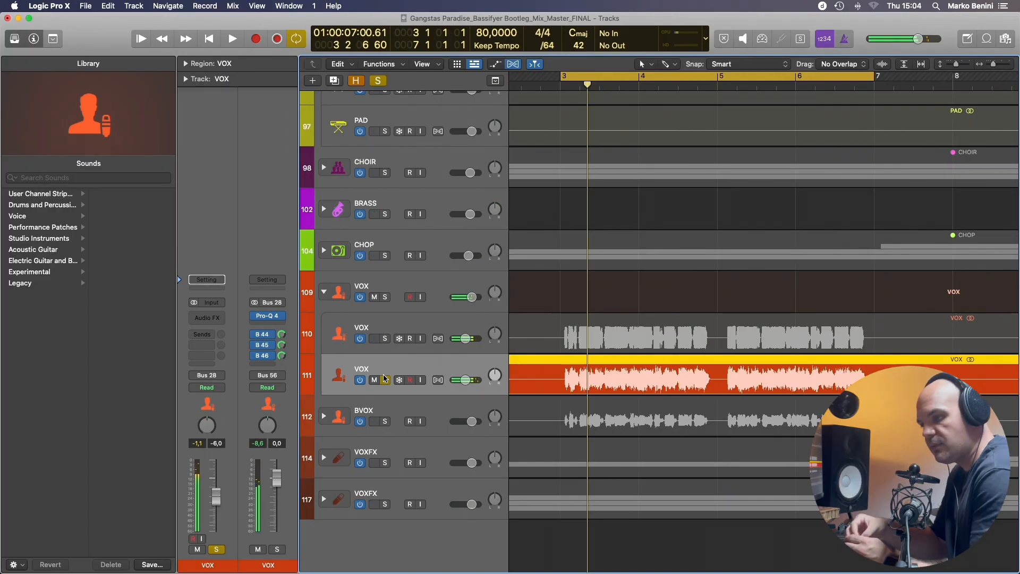
pyautogui.press('space')
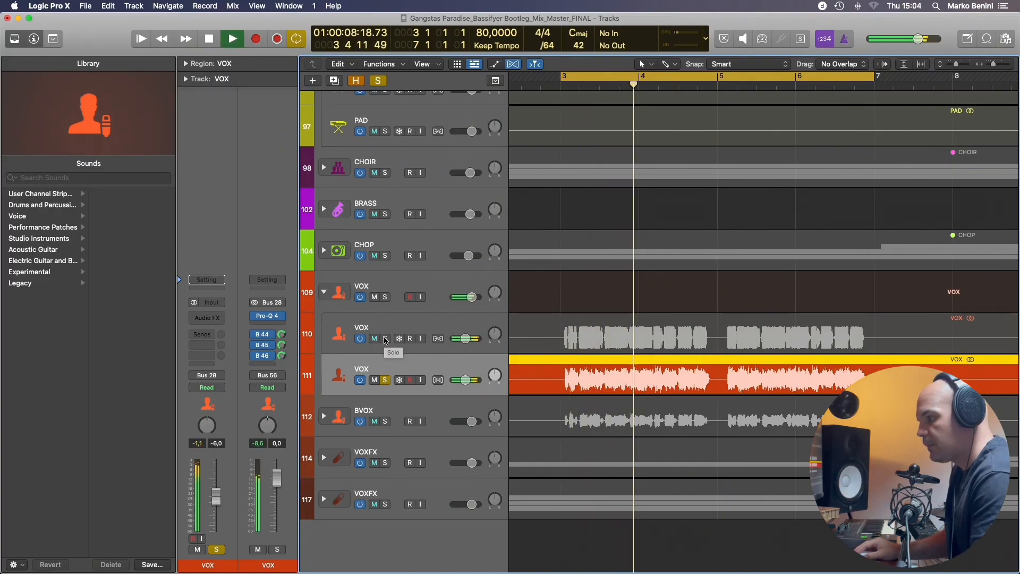
pyautogui.press('space')
pyautogui.click(385, 338)
pyautogui.press('space')
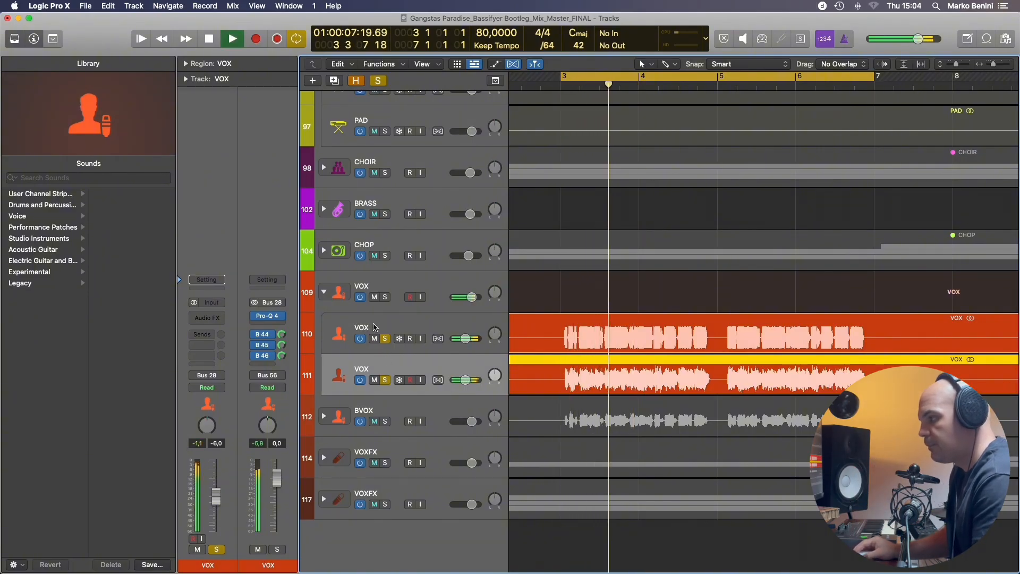
pyautogui.click(374, 326)
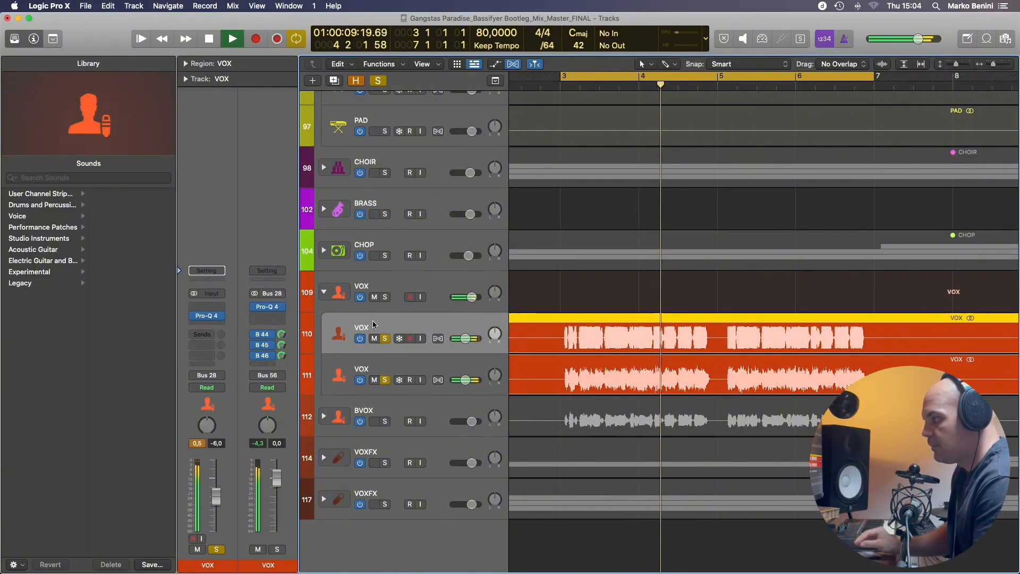
pyautogui.press('space')
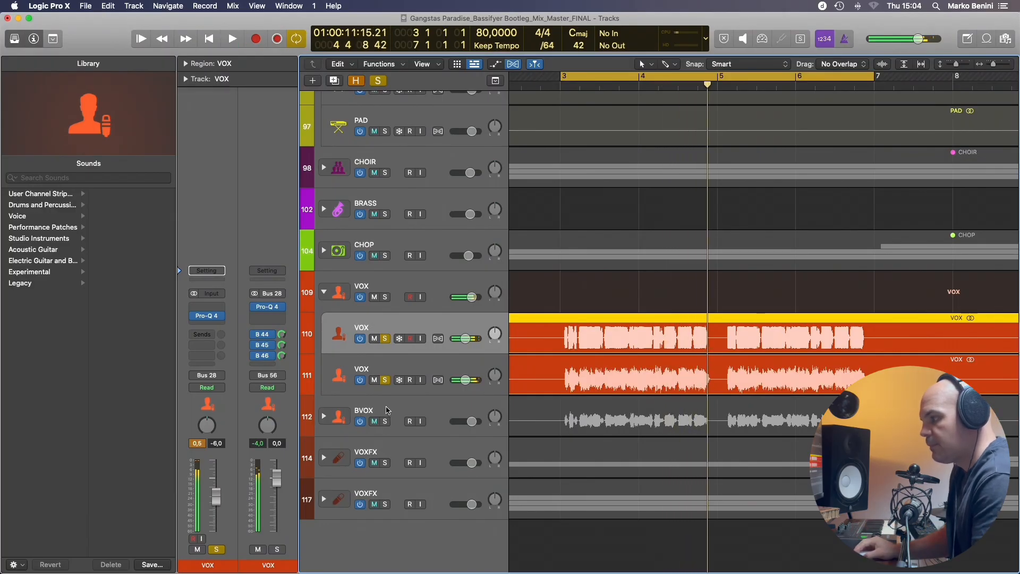
# Play only the BVOX stack 112 in solo, expand it and select its VOX track 113.
pyautogui.keyDown('alt'); pyautogui.click(387, 421); pyautogui.keyUp('alt')
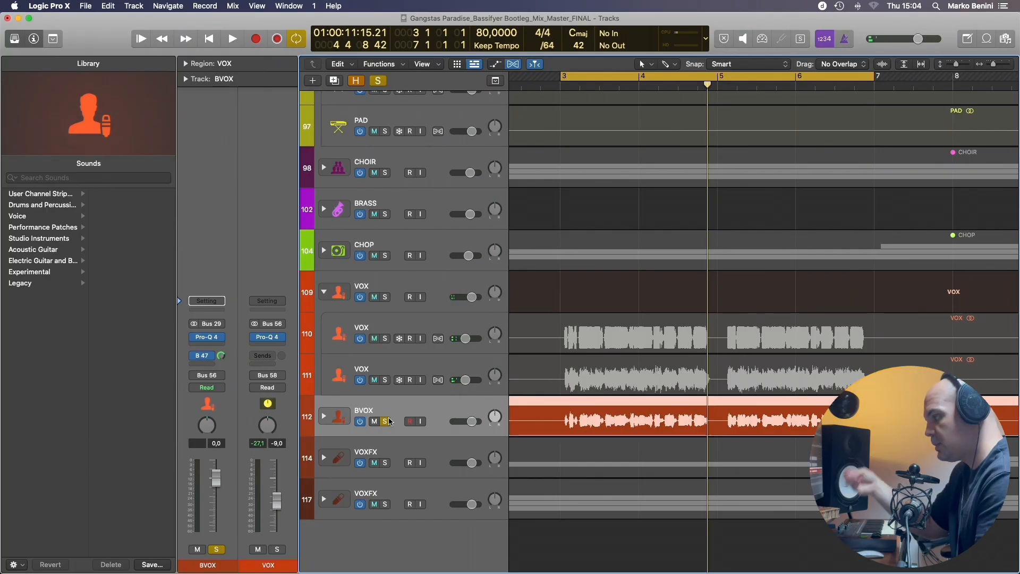
pyautogui.press('space')
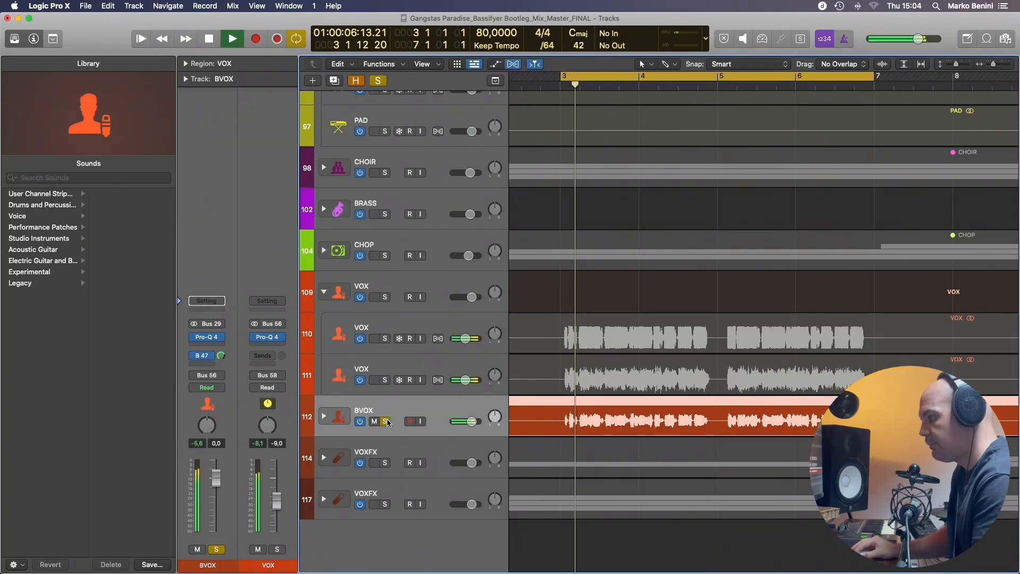
pyautogui.click(323, 417)
pyautogui.scroll(-2, 387, 423)
pyautogui.click(386, 423)
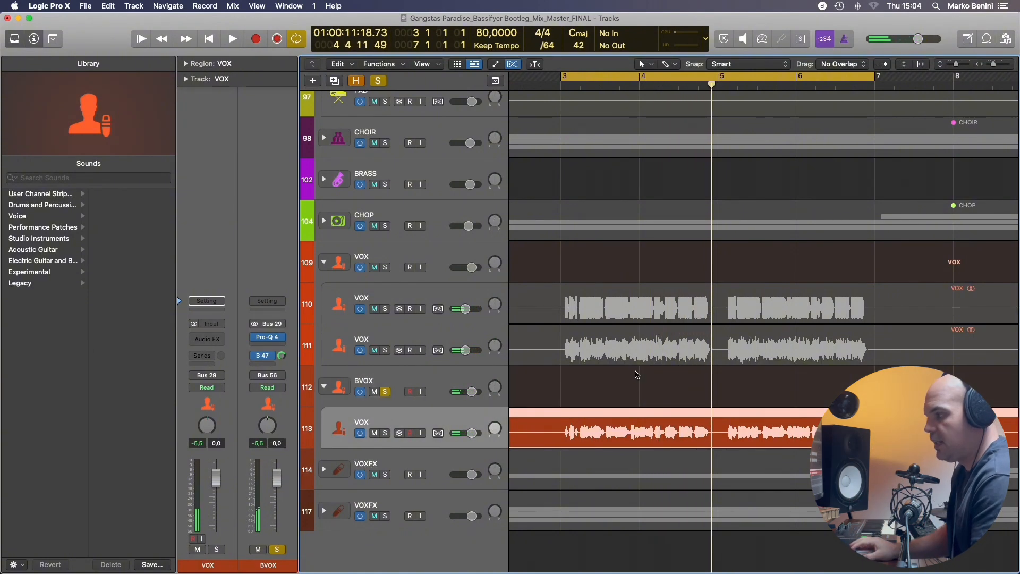
# Solo the VOX stack 109 together with the BVOX stack 112 and play them within the cycle.
pyautogui.click(387, 267)
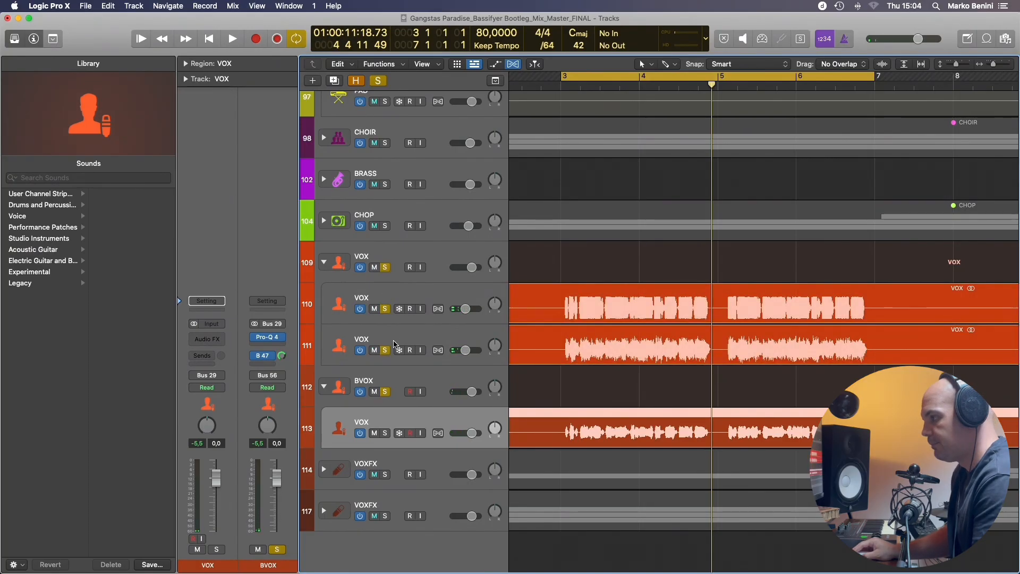
pyautogui.press('space')
pyautogui.scroll(-3, 526, 355)
pyautogui.scroll(-3, 527, 354)
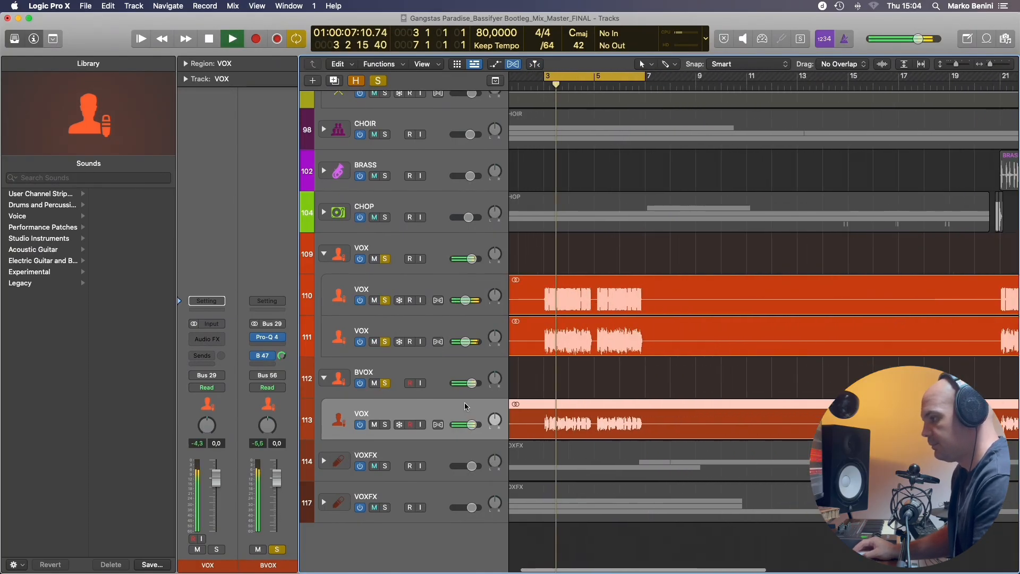
pyautogui.press('super+Up')
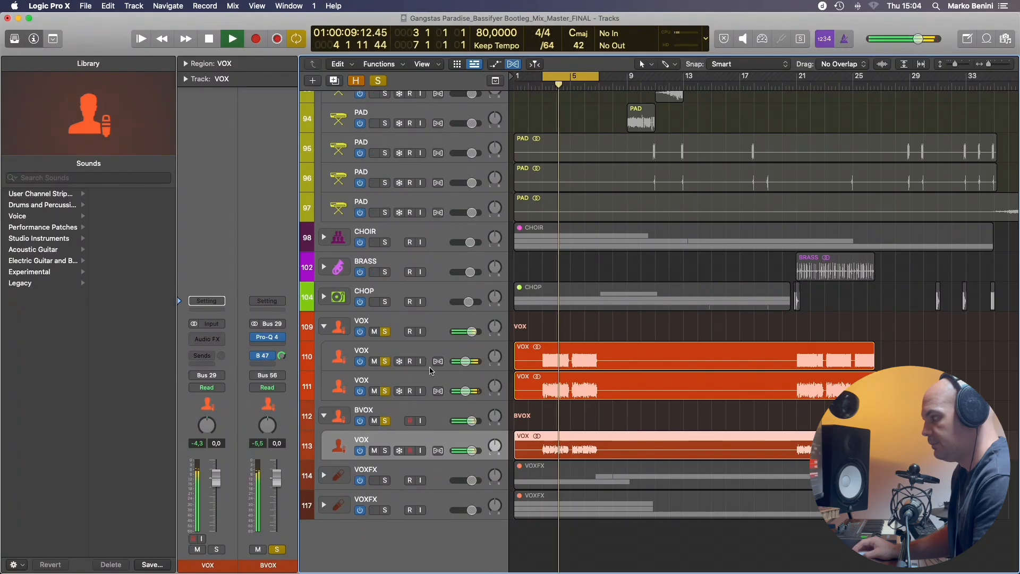
# Collapse the VOX stack 109 and the BVOX stack 112, and clear the BVOX solo.
pyautogui.click(342, 331)
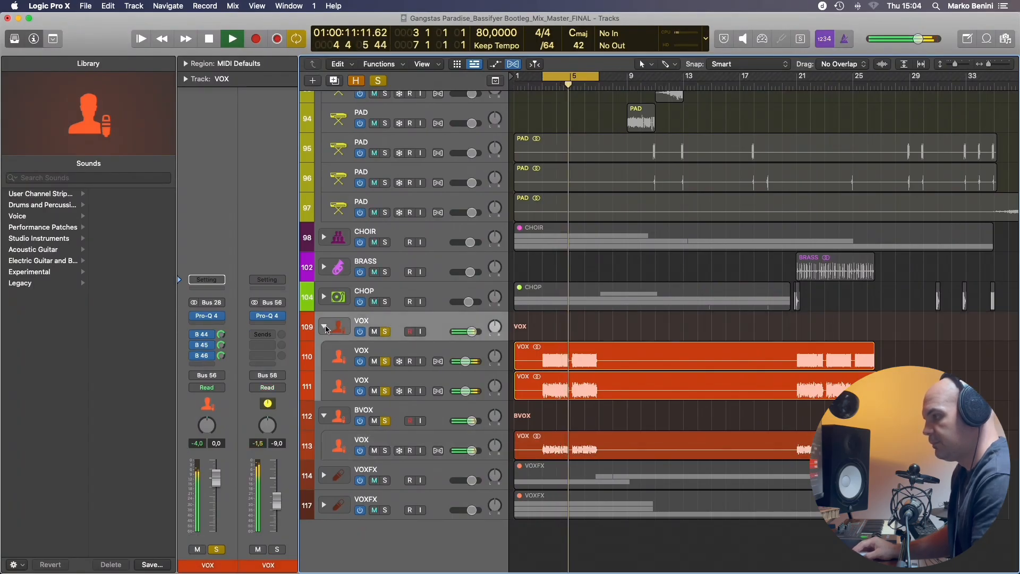
pyautogui.click(324, 327)
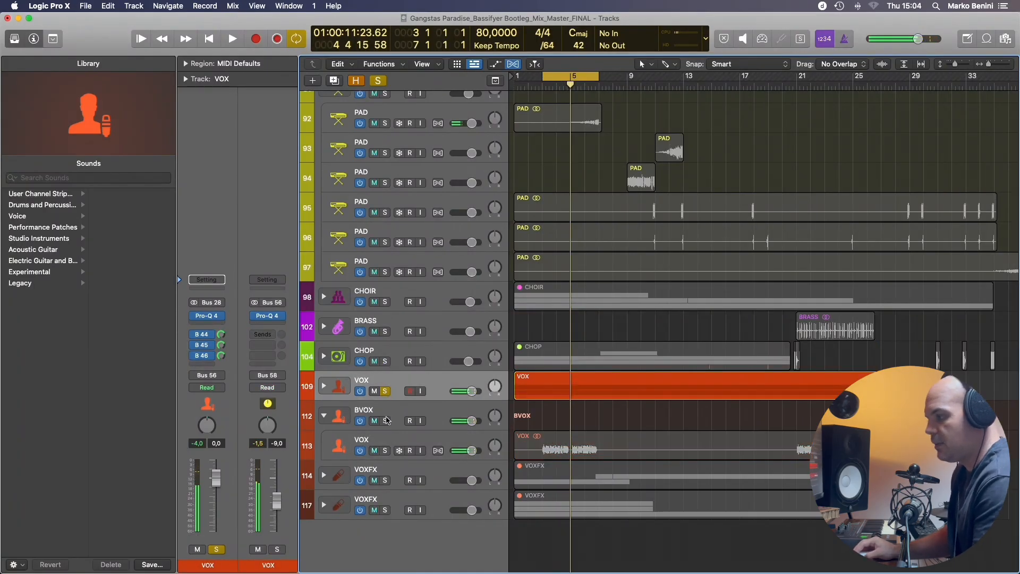
pyautogui.click(390, 407)
pyautogui.click(325, 417)
# Expand the two VOXFX stacks 114 and 117 to show their subtracks.
pyautogui.click(381, 472)
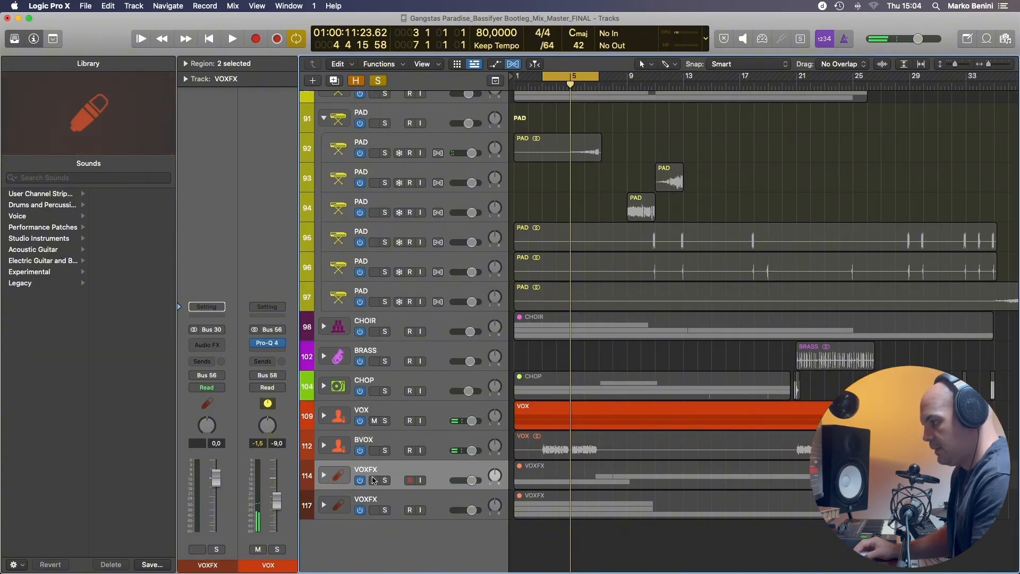
pyautogui.click(325, 475)
pyautogui.scroll(-3, 367, 473)
pyautogui.scroll(1, 375, 473)
pyautogui.click(324, 503)
pyautogui.scroll(-2, 393, 488)
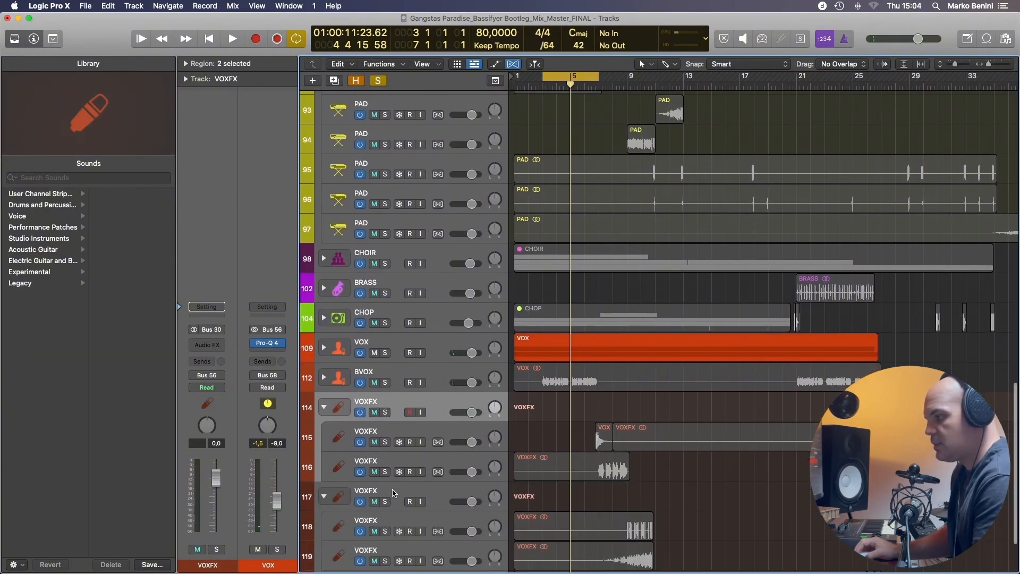
# Solo the VOXFX stack 114 and turn the cycle range off.
pyautogui.scroll(-1, 395, 468)
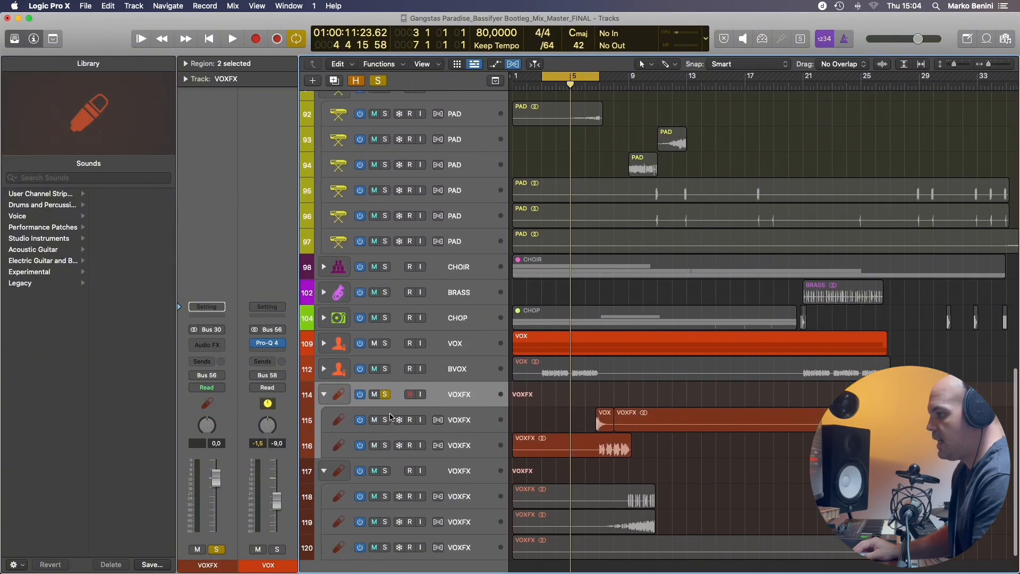
pyautogui.click(587, 77)
pyautogui.press('super+Right')
pyautogui.press('super+Right')
pyautogui.press('super+Right')
pyautogui.press('super+Right')
pyautogui.press('super+Right')
pyautogui.press('super+Right')
pyautogui.press('super+Right')
pyautogui.press('super+Right')
pyautogui.press('super+Right')
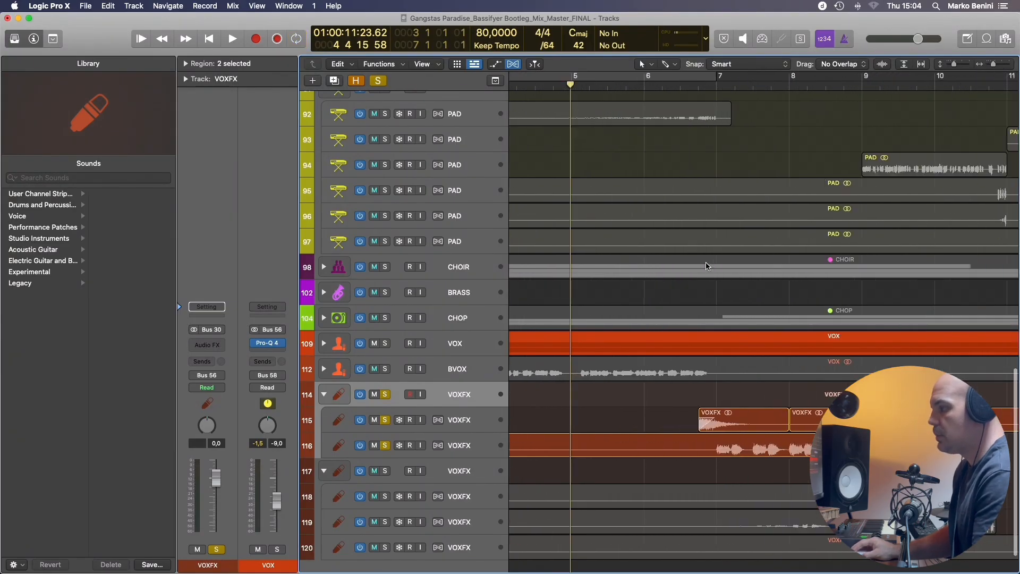
# Play the soloed VOXFX stack 114 from just before bar 7, and add the solo of the VOXFX stack 117.
pyautogui.click(726, 83)
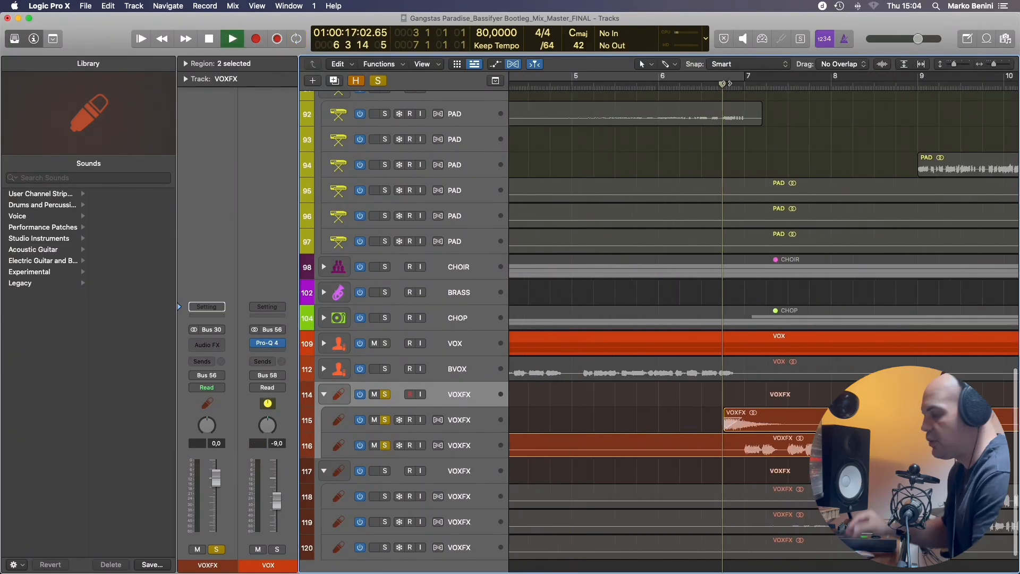
pyautogui.press('space')
pyautogui.press('super+Left')
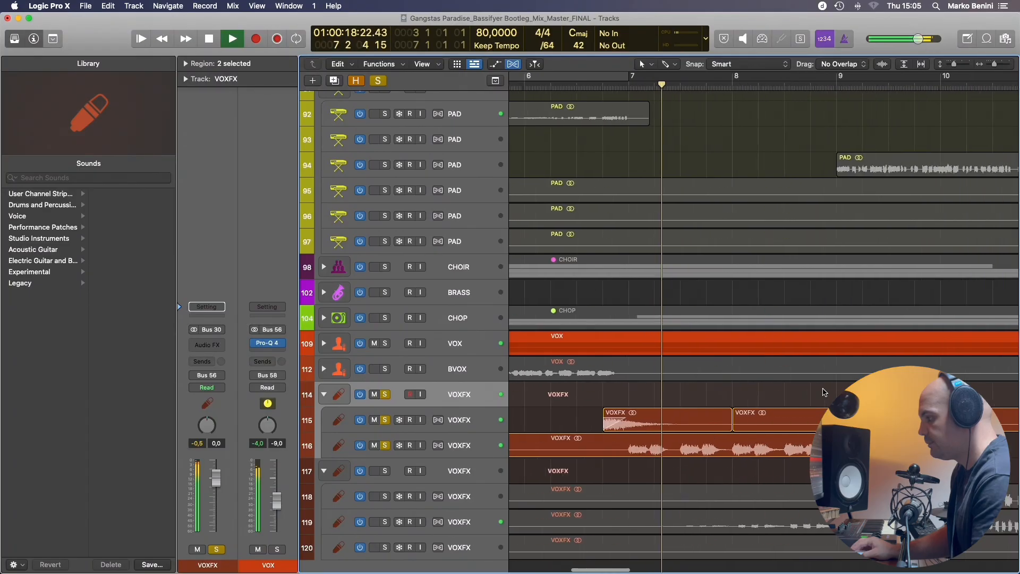
pyautogui.scroll(-1, 638, 415)
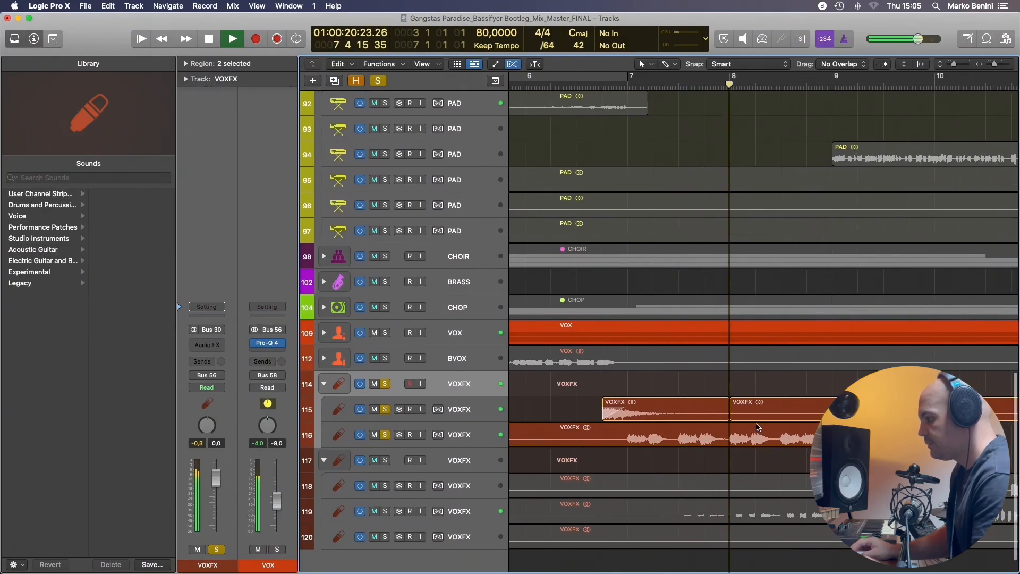
pyautogui.click(386, 448)
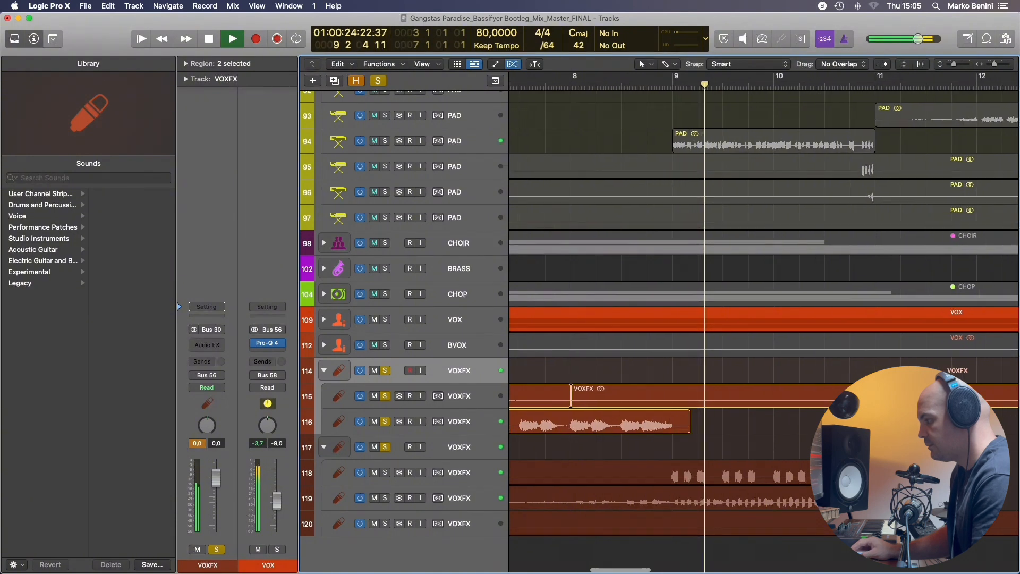
# Stop playback of the VOXFX stacks and clear their solos.
pyautogui.press('super+Left')
pyautogui.press('super+Left')
pyautogui.press('super+Left')
pyautogui.press('super+Left')
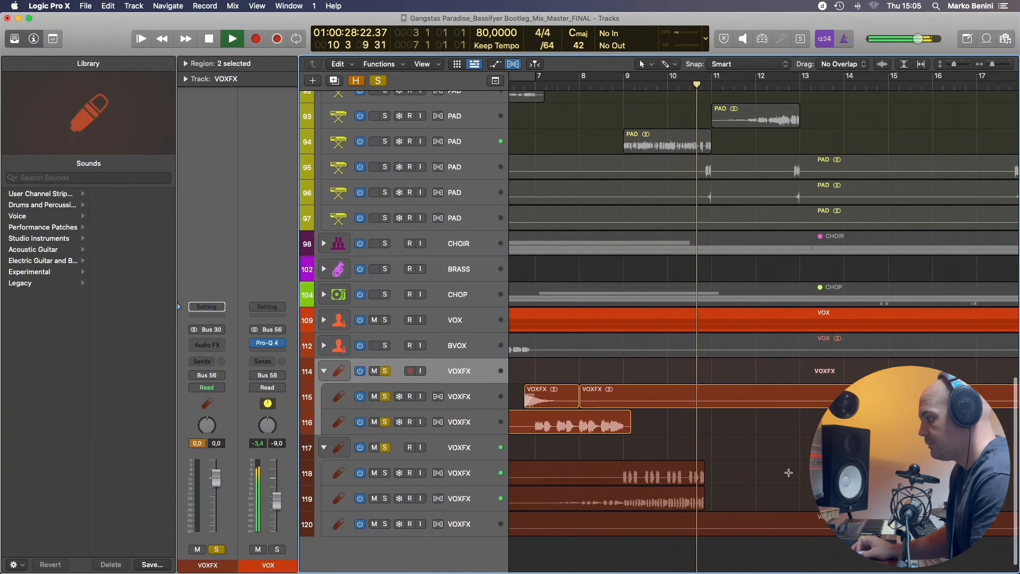
pyautogui.scroll(3, 788, 472)
pyautogui.press('space')
pyautogui.press('s')
pyautogui.press('super+Up')
pyautogui.scroll(15, 583, 399)
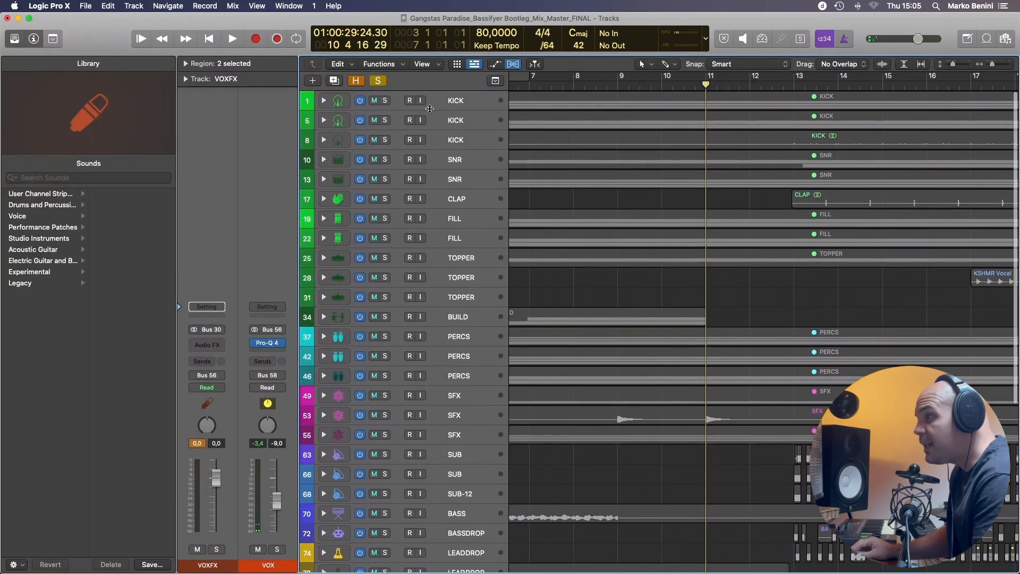
# Enlarge the tracks vertically, solo the drum stacks from KICK 1 through BUILD 34, and place the playhead at bar 6.
pyautogui.press('super+Down')
pyautogui.press('super+Down')
pyautogui.press('super+Left')
pyautogui.press('super+Left')
pyautogui.press('super+Left')
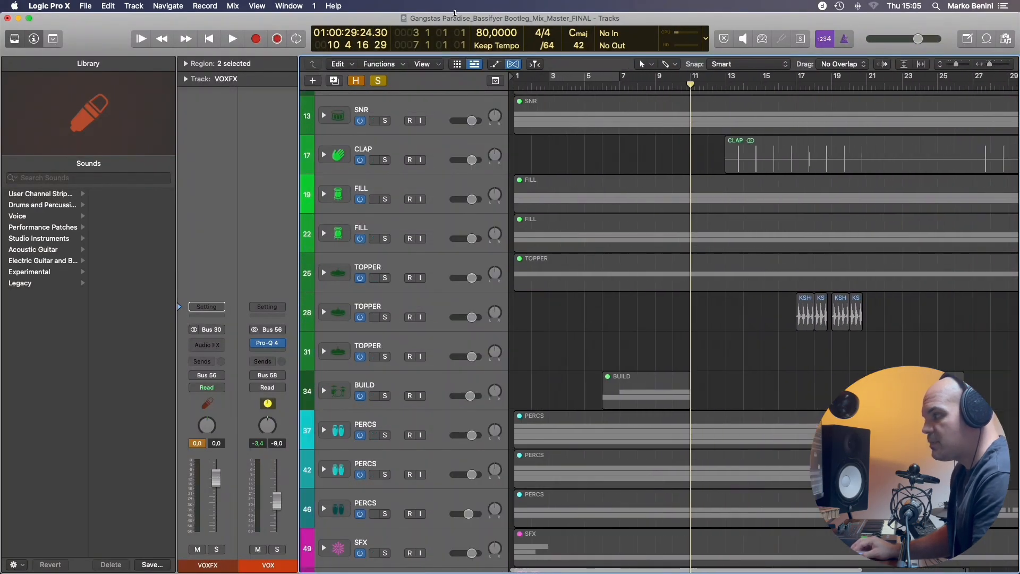
pyautogui.scroll(6, 386, 118)
pyautogui.moveTo(386, 116); pyautogui.dragTo(386, 549)
pyautogui.scroll(-5, 616, 92)
pyautogui.click(604, 83)
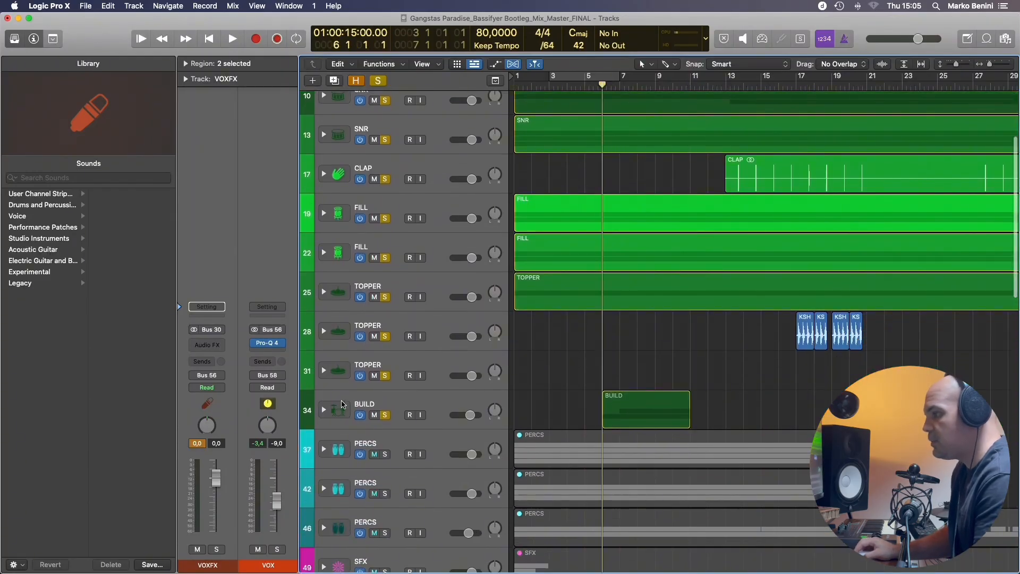
# Expand the BUILD stack 34 and play only its subtrack 36 in solo from bar 7.
pyautogui.click(374, 402)
pyautogui.click(323, 410)
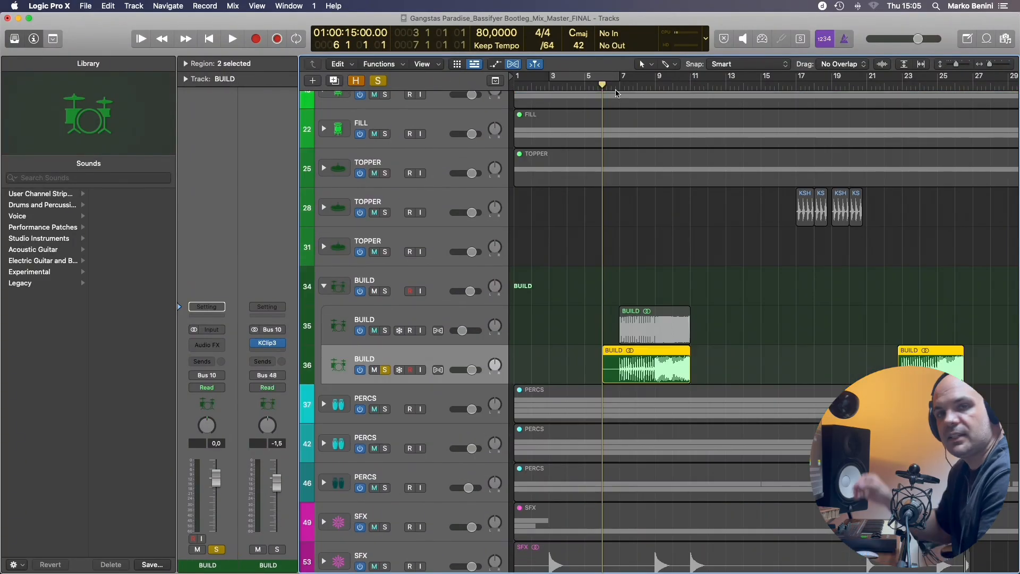
pyautogui.click(619, 83)
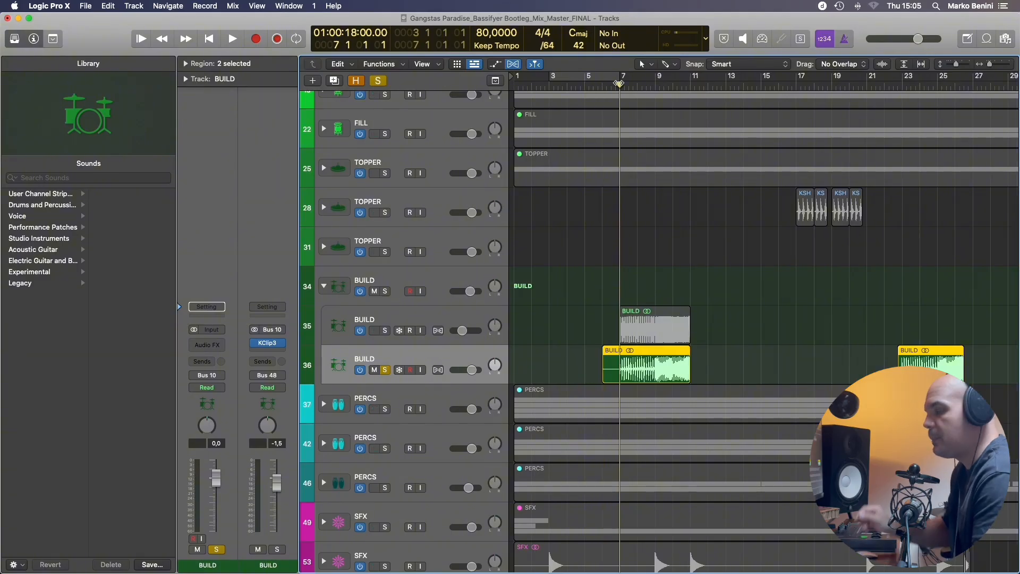
pyautogui.press('space')
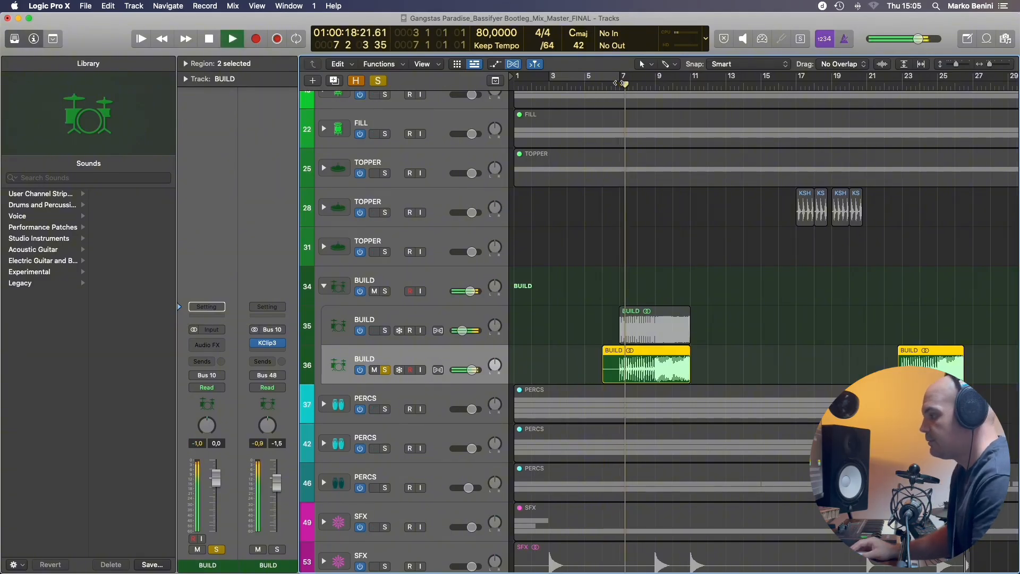
# Solo only the BUILD subtrack 35 and play it from bar 7 for comparison.
pyautogui.keyDown('alt'); pyautogui.click(385, 330); pyautogui.keyUp('alt')
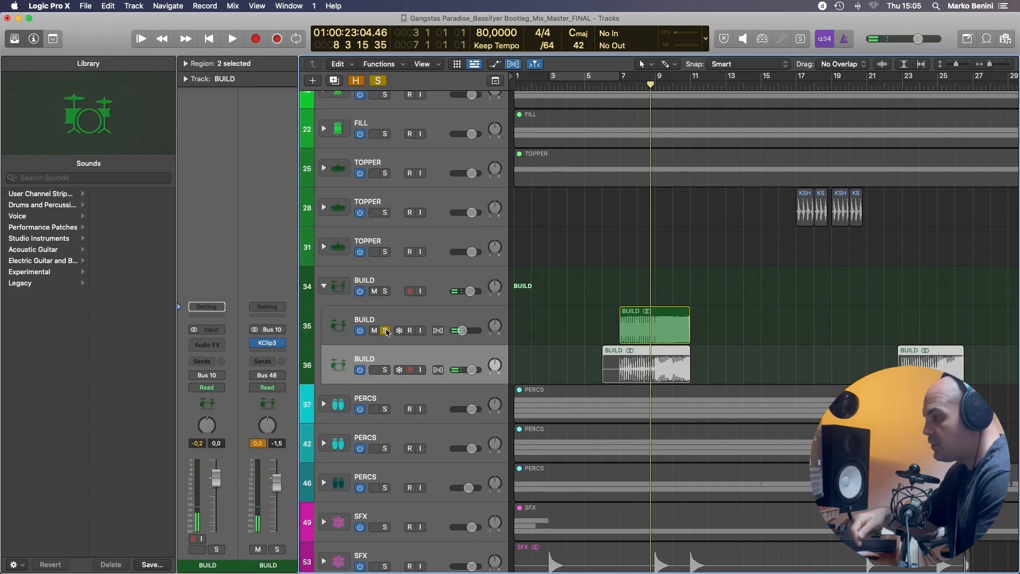
pyautogui.click(620, 85)
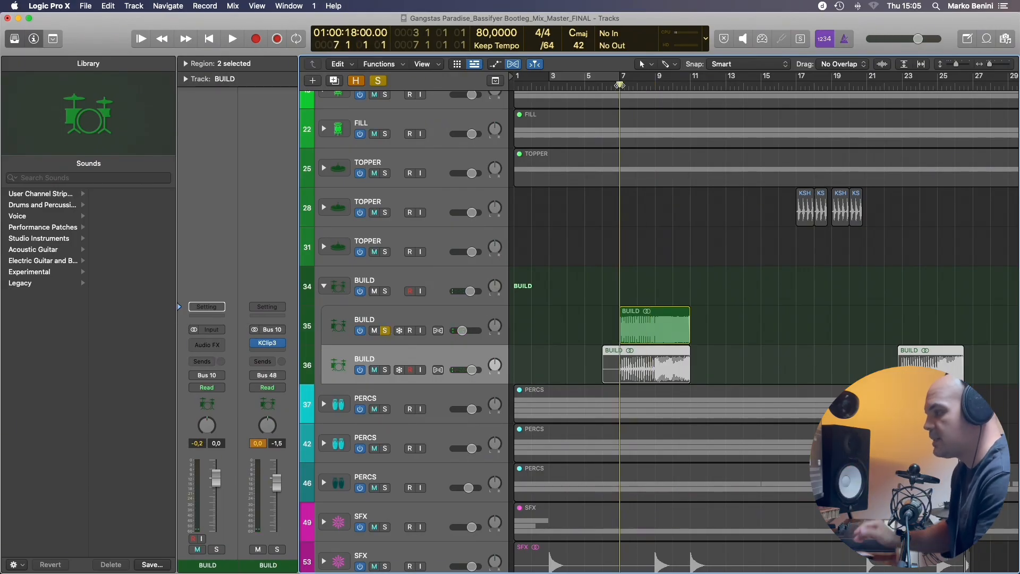
pyautogui.press('space')
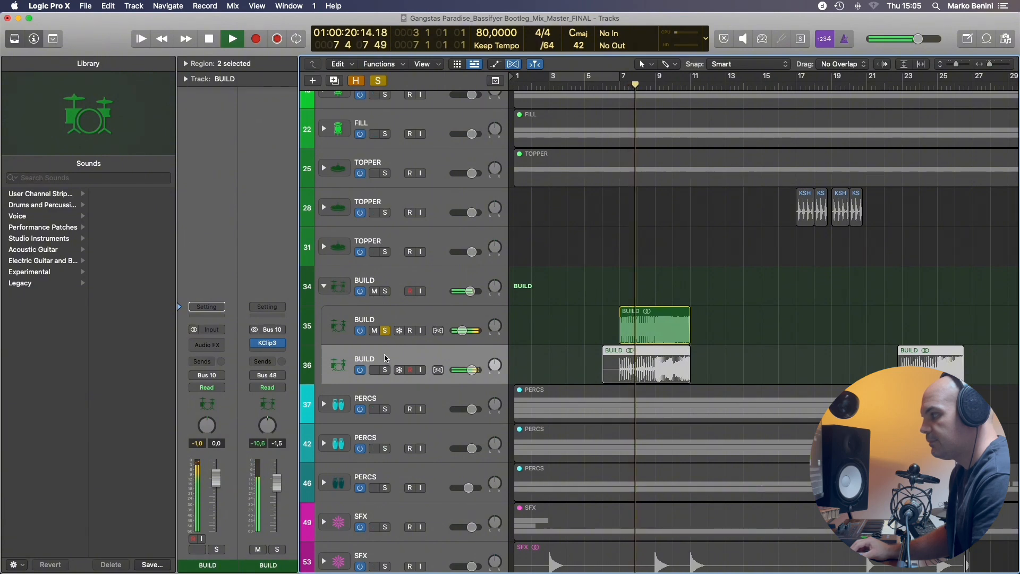
pyautogui.hscroll(9, 758, 322)
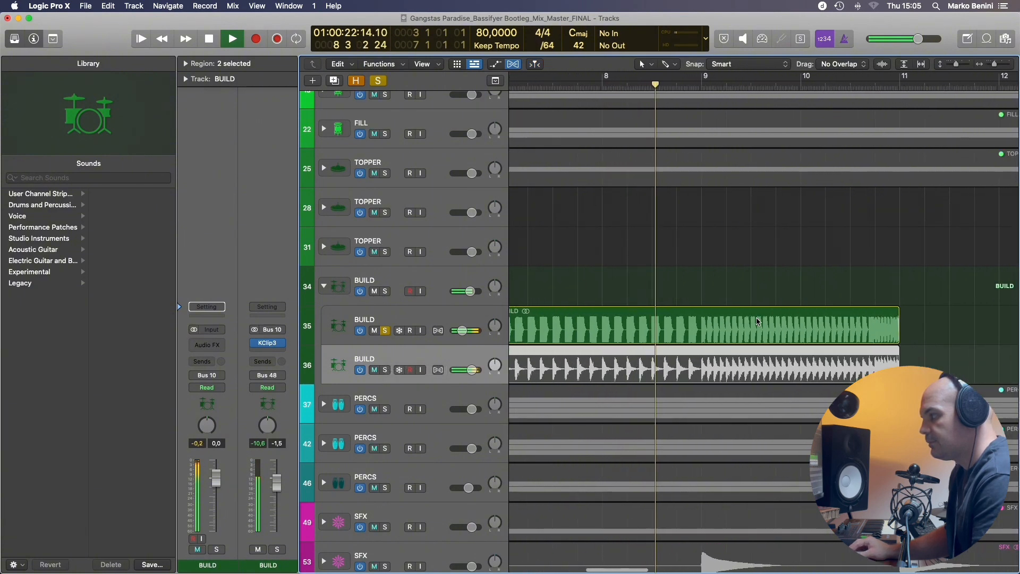
pyautogui.hscroll(2, 757, 321)
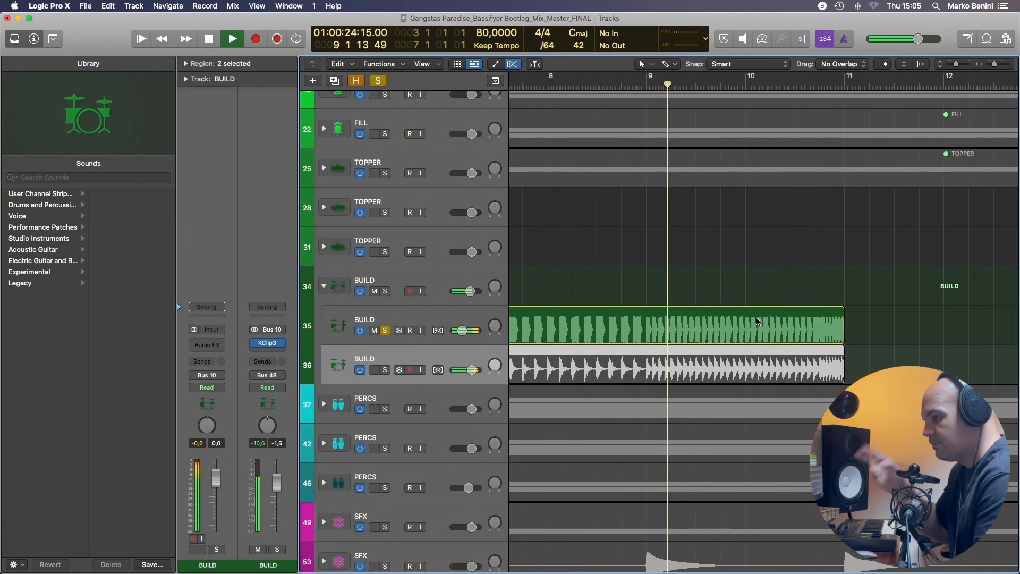
pyautogui.press('space')
# Solo the whole BUILD stack 34 and play both of its layers together from bar 7 to bar 11.
pyautogui.press('s')
pyautogui.hscroll(-5, 636, 159)
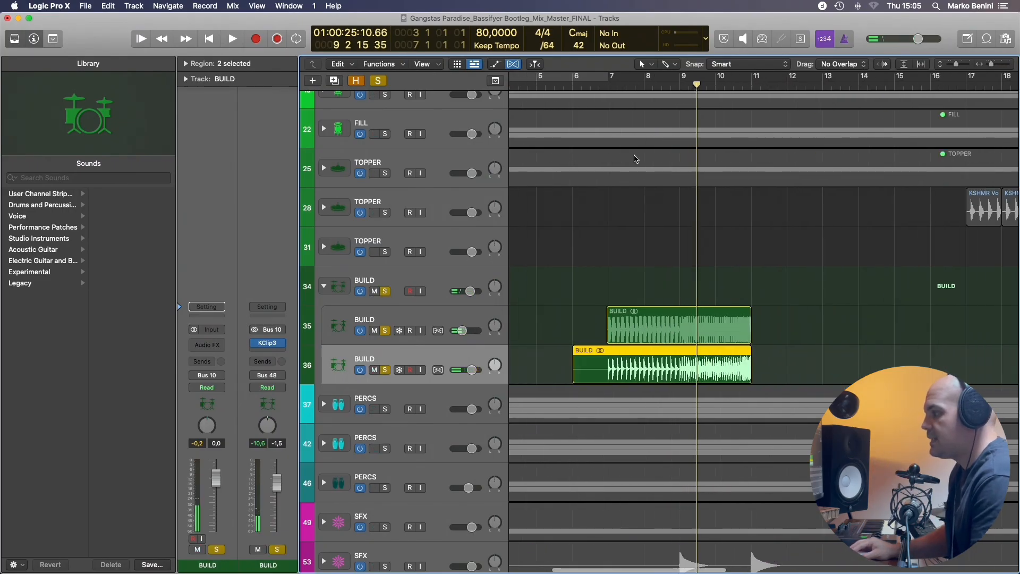
pyautogui.click(607, 86)
pyautogui.press('space')
pyautogui.hscroll(6, 669, 251)
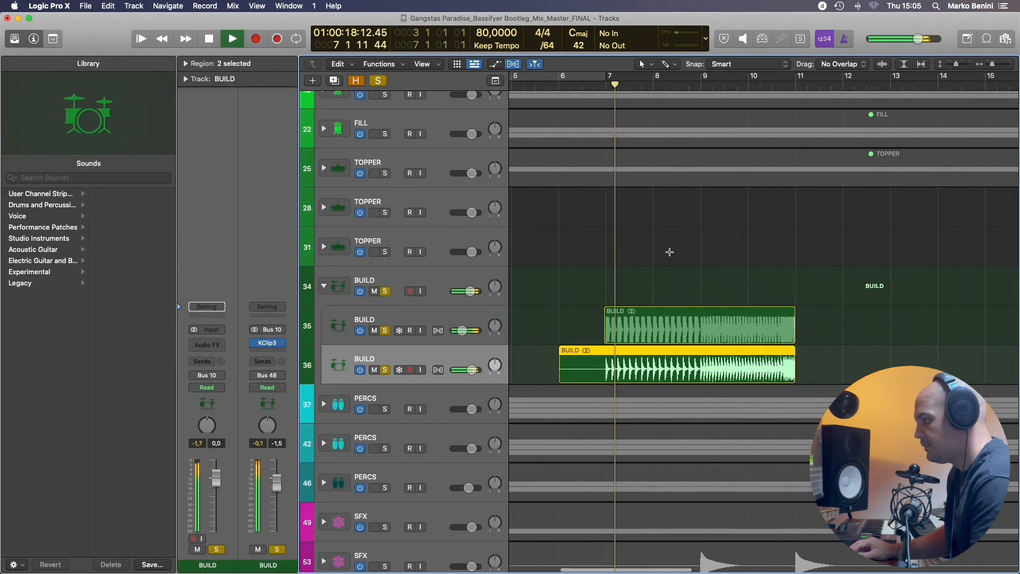
pyautogui.hscroll(3, 686, 259)
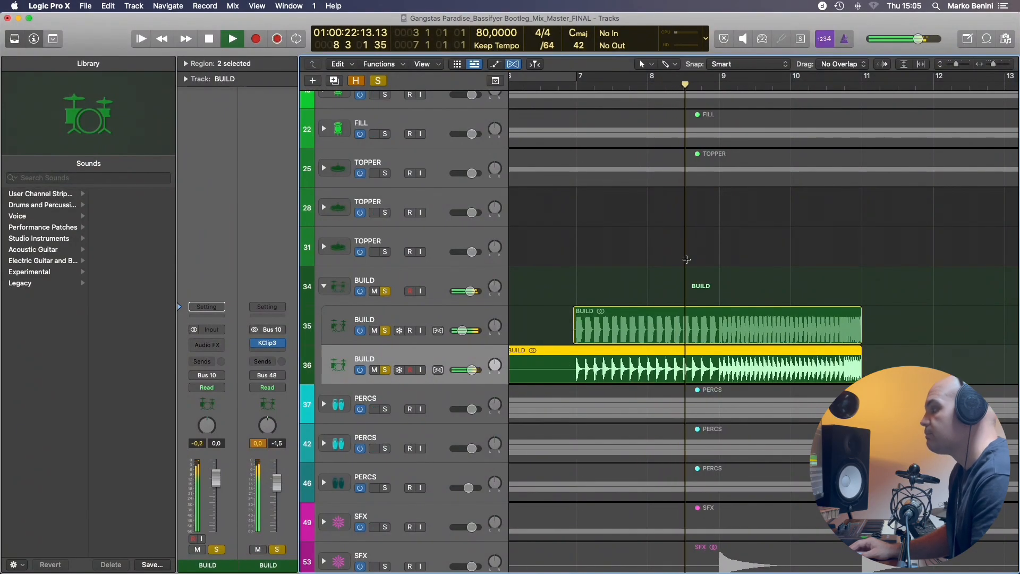
pyautogui.hscroll(4, 687, 260)
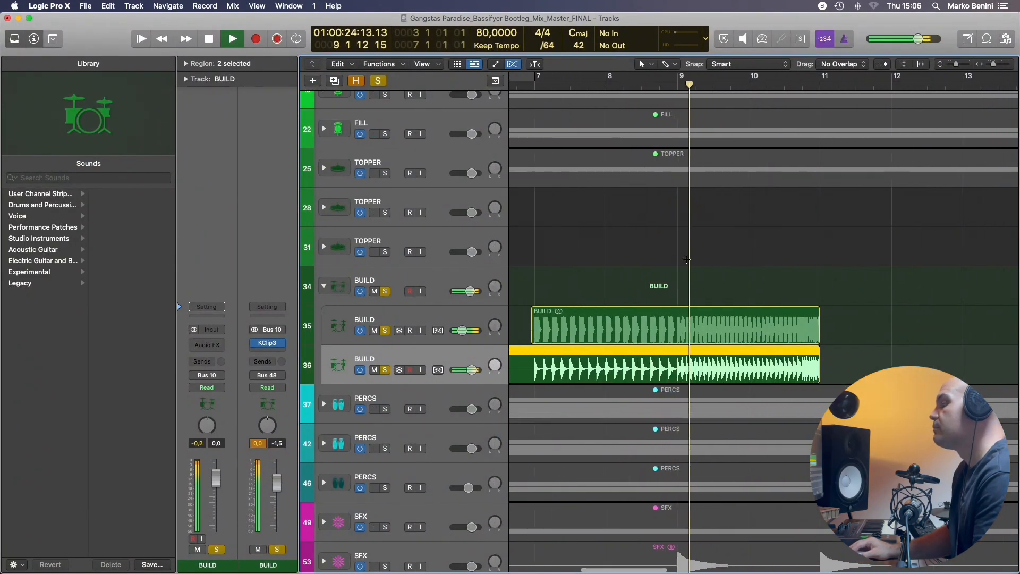
pyautogui.press('super+Right')
pyautogui.scroll(2, 687, 260)
pyautogui.scroll(-5, 686, 260)
pyautogui.hscroll(-3, 686, 260)
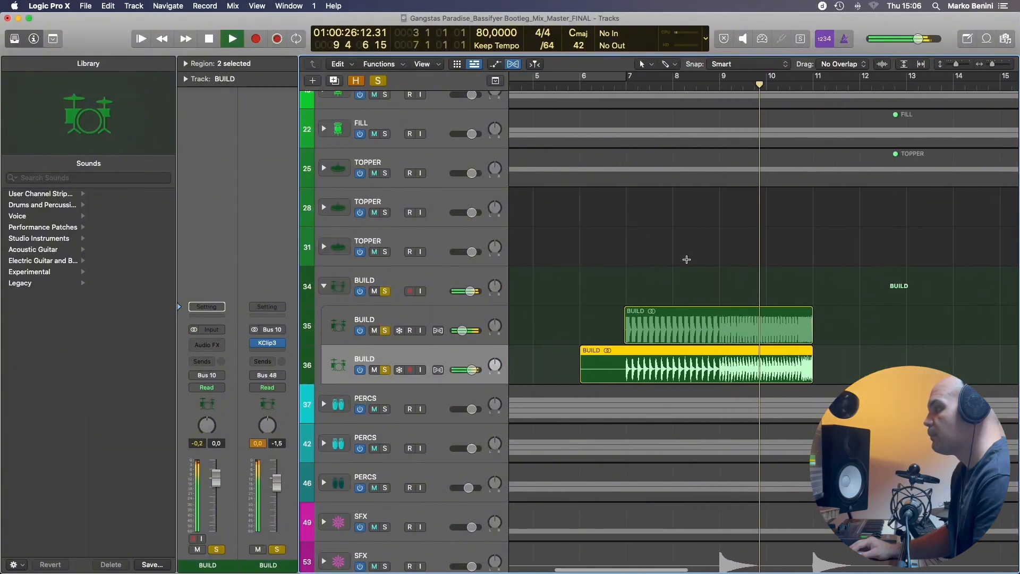
pyautogui.hscroll(4, 687, 260)
pyautogui.scroll(-6, 686, 260)
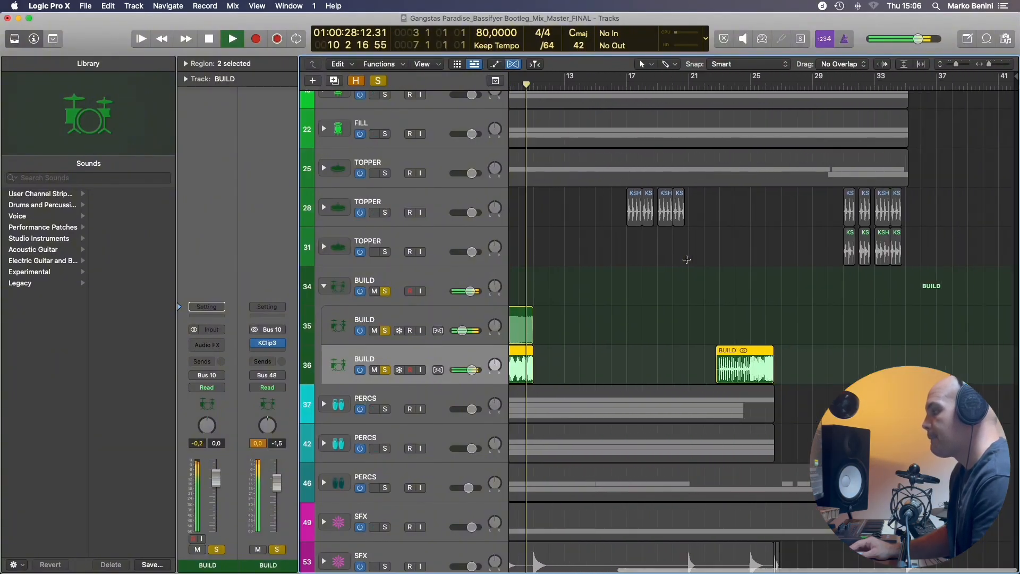
pyautogui.hscroll(-1, 691, 263)
pyautogui.press('space')
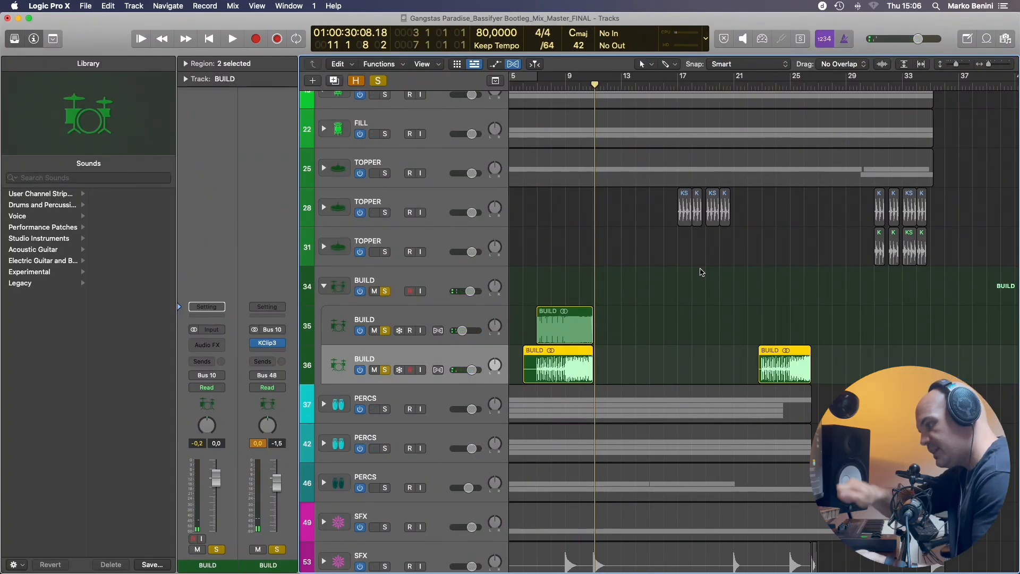
# Solo the drum stacks from KICK 1 through BUILD 34 and place the playhead at bar 31.
pyautogui.click(392, 276)
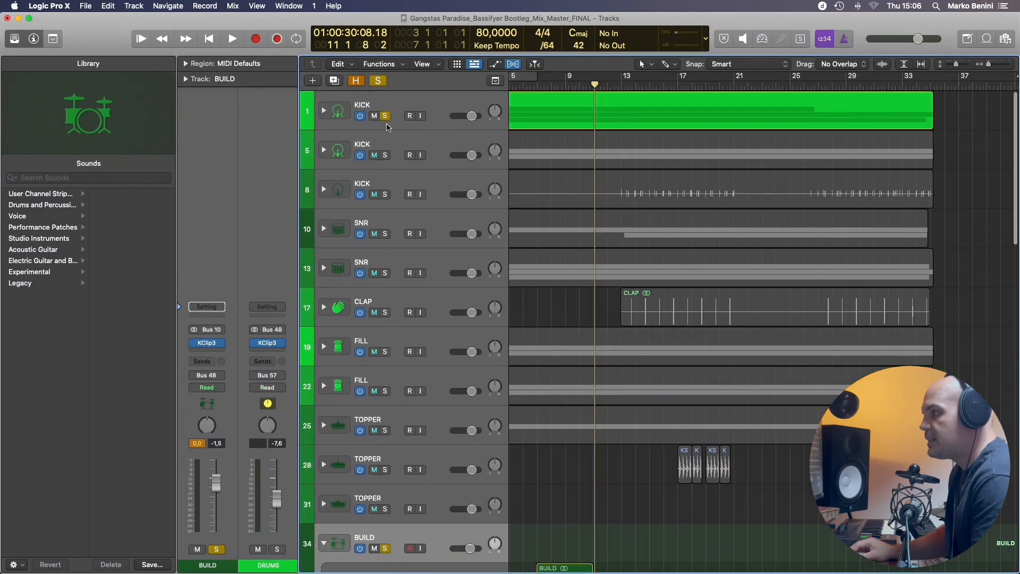
pyautogui.scroll(-5, 653, 381)
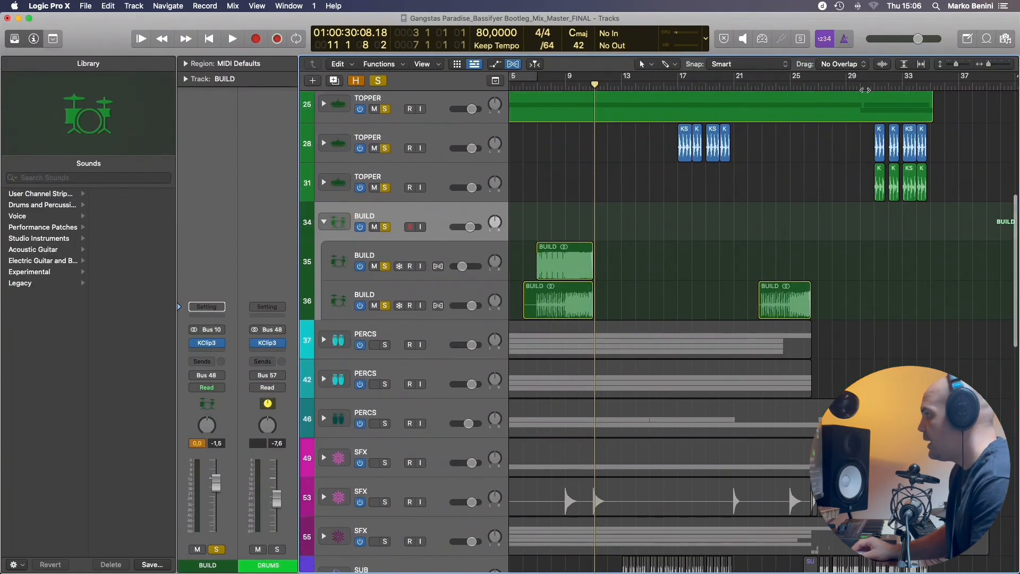
pyautogui.click(865, 90)
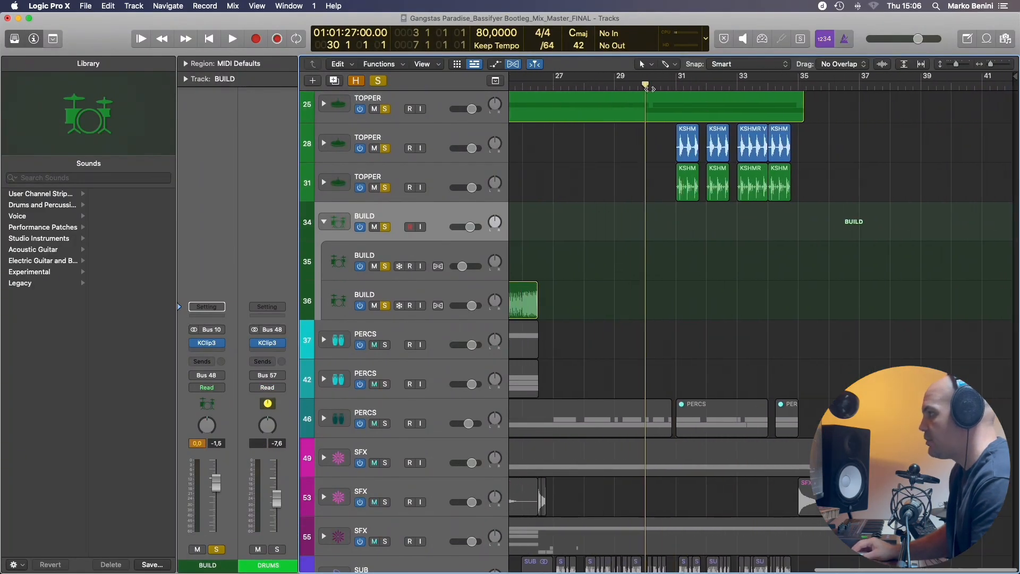
pyautogui.moveTo(649, 88); pyautogui.dragTo(682, 85)
# Play the TOPPER stack 28 alone from bar 31 and switch the exclusive solo to the TOPPER stack 31.
pyautogui.click(395, 140)
pyautogui.keyDown('alt'); pyautogui.click(386, 149); pyautogui.keyUp('alt')
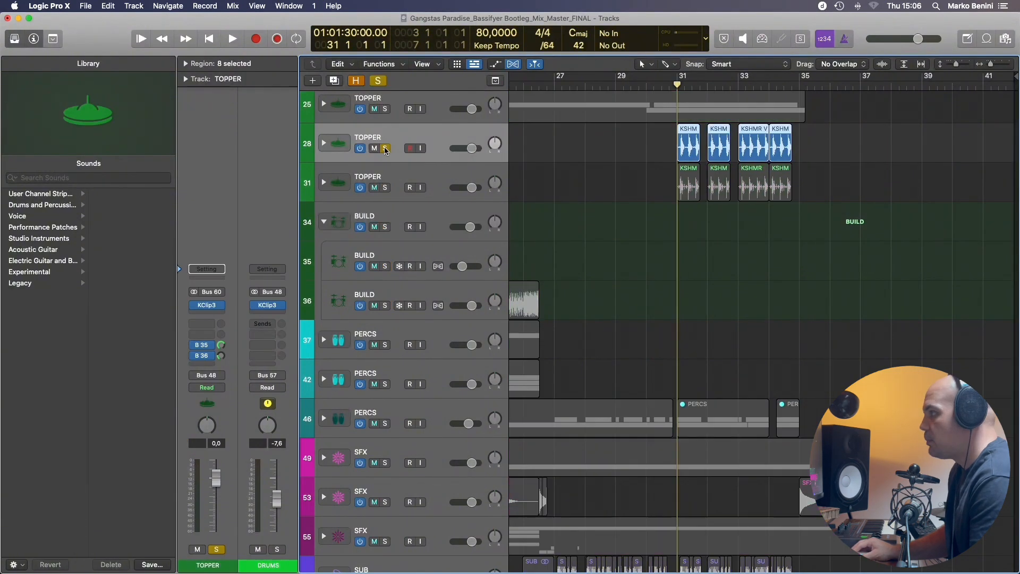
pyautogui.press('space')
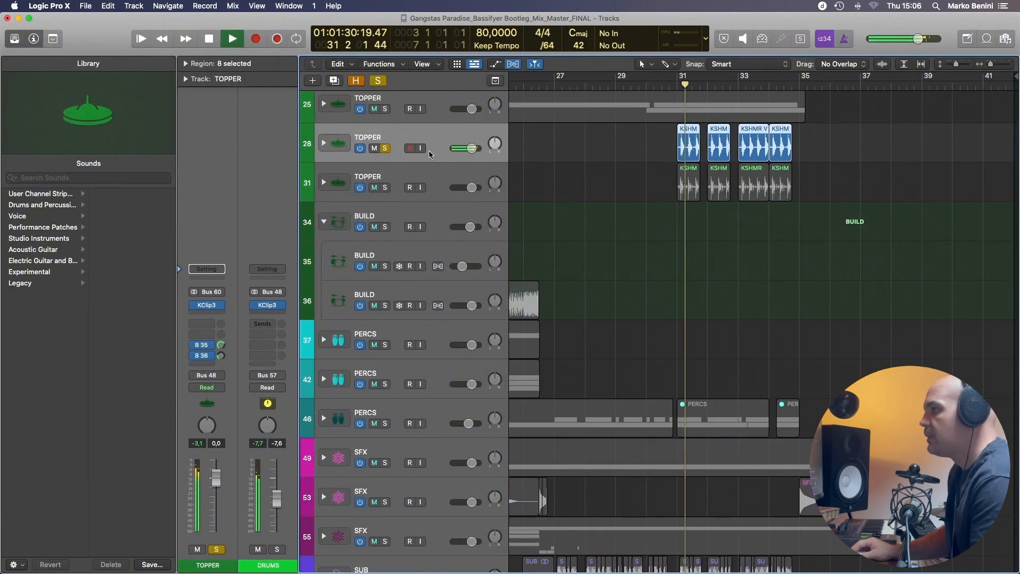
pyautogui.keyDown('alt'); pyautogui.click(385, 188); pyautogui.keyUp('alt')
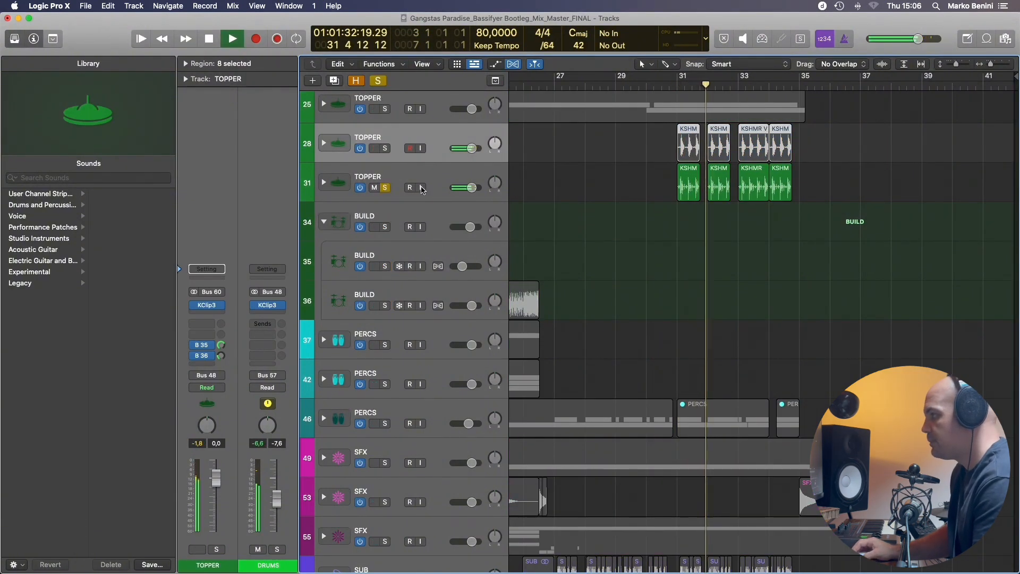
# Add the solos of the drum stacks from KICK 1 through TOPPER 28 during playback.
pyautogui.scroll(10, 403, 155)
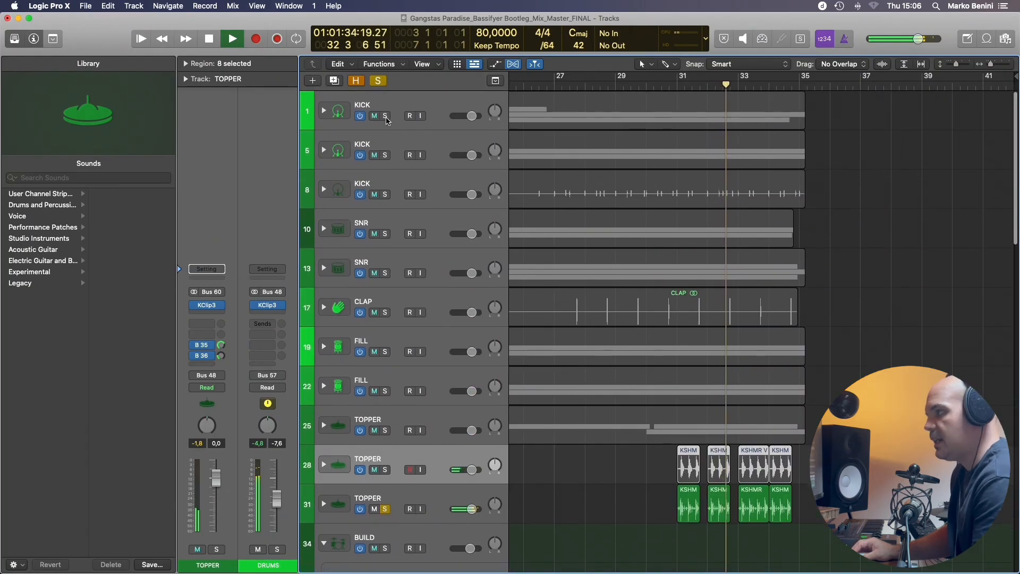
pyautogui.scroll(-10, 754, 181)
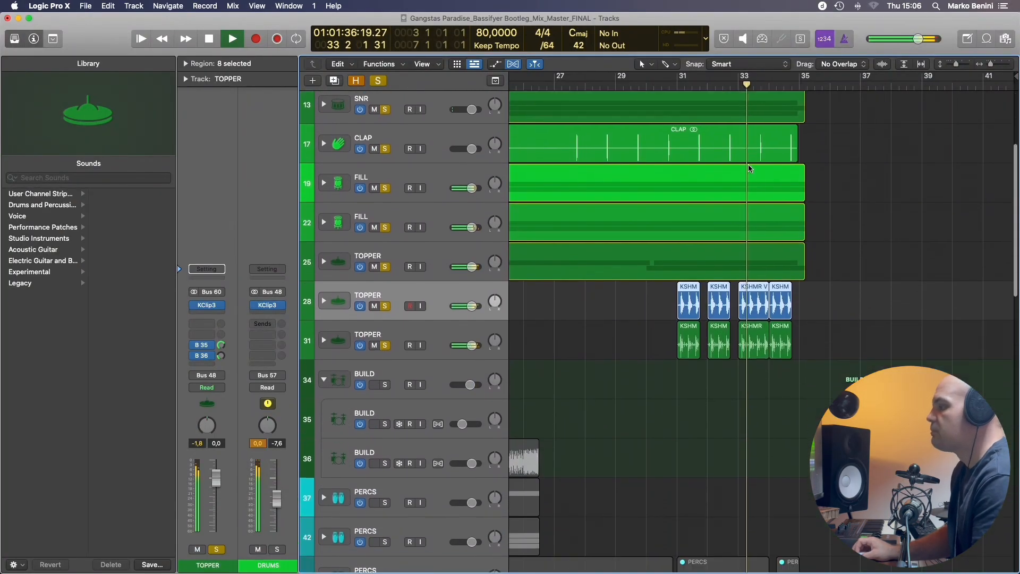
pyautogui.press('super+Left')
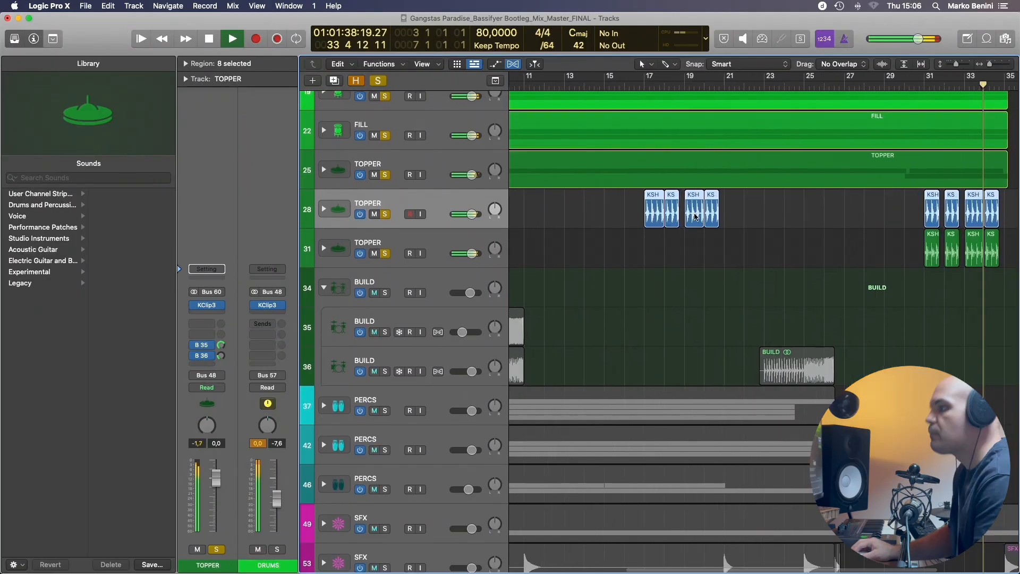
# Add the solos of the BUILD, PERCS and SFX stacks down to SFX 55, and stop playback.
pyautogui.click(384, 293)
pyautogui.press('super+Left')
pyautogui.moveTo(381, 332); pyautogui.dragTo(387, 566)
pyautogui.scroll(-8, 435, 335)
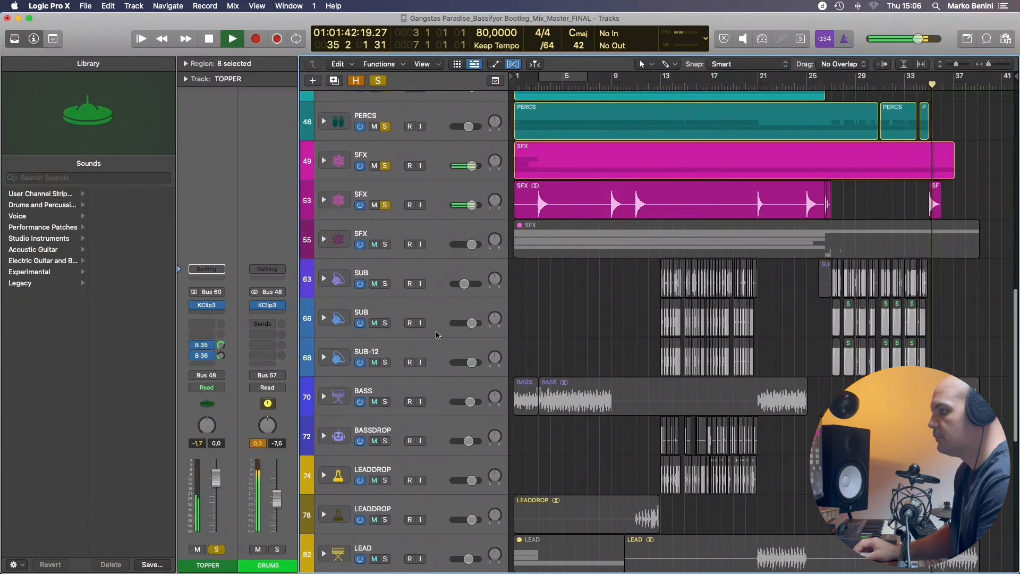
pyautogui.click(386, 242)
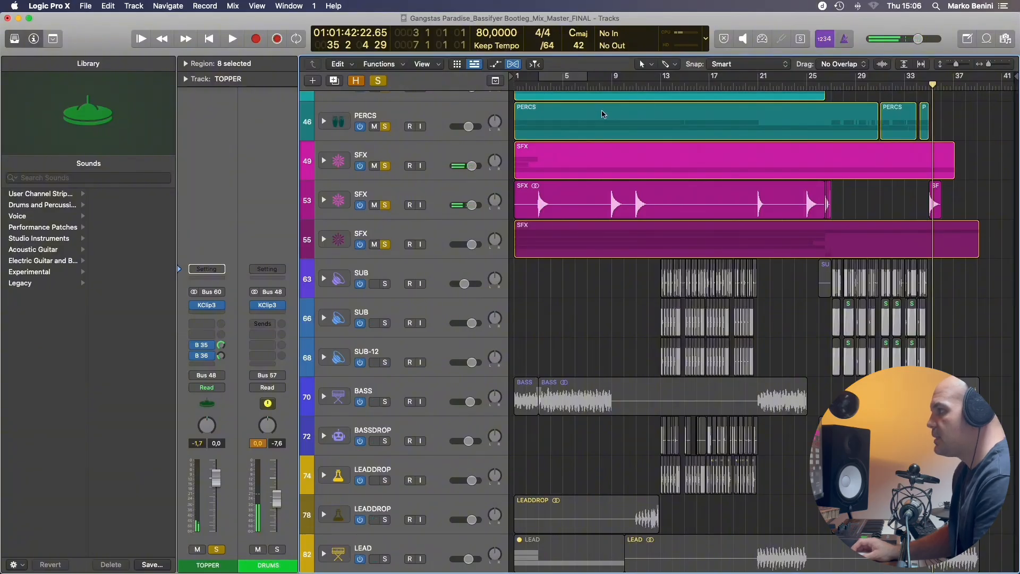
# Play the soloed drum, BUILD, PERCS and SFX stacks together from bar 7.
pyautogui.scroll(10, 603, 115)
pyautogui.scroll(-3, 637, 204)
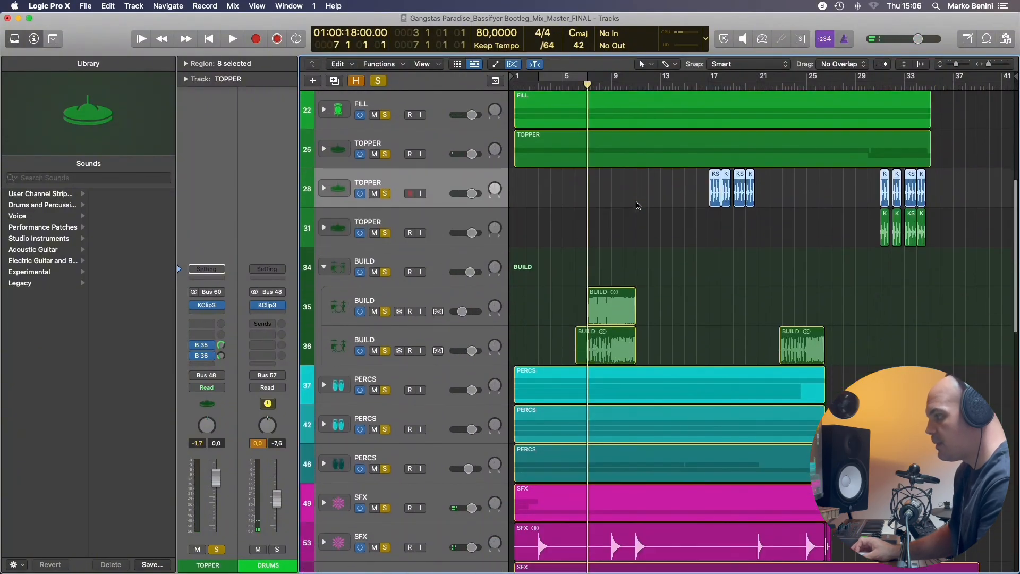
pyautogui.press('space')
pyautogui.scroll(-5, 637, 205)
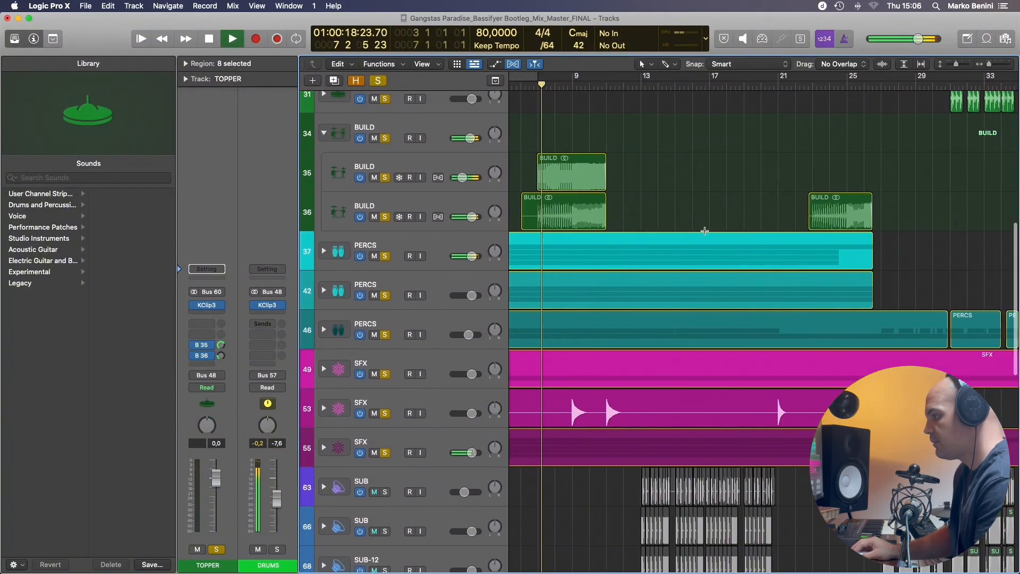
pyautogui.scroll(-5, 694, 233)
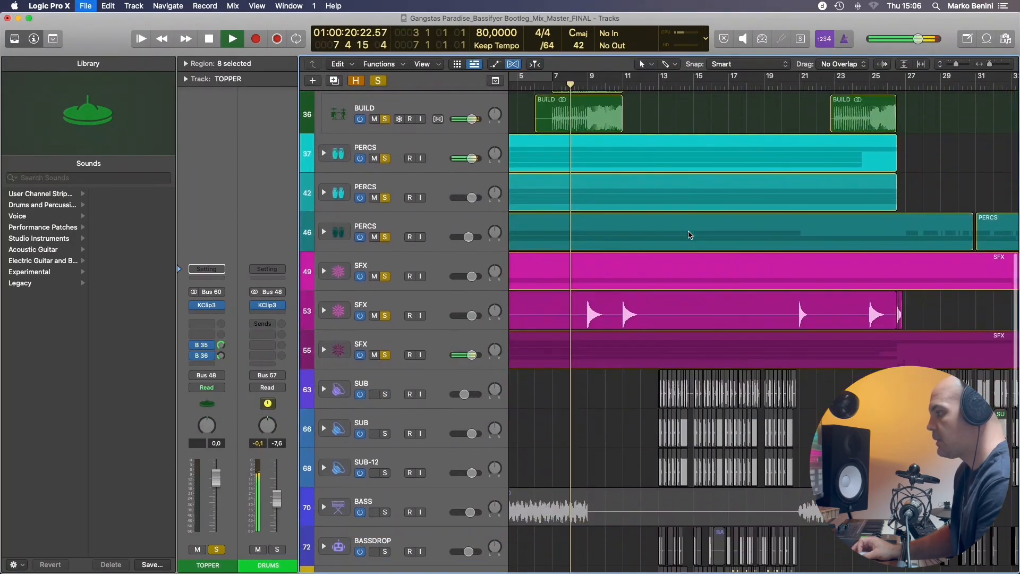
pyautogui.scroll(-1, 689, 235)
pyautogui.scroll(3, 718, 267)
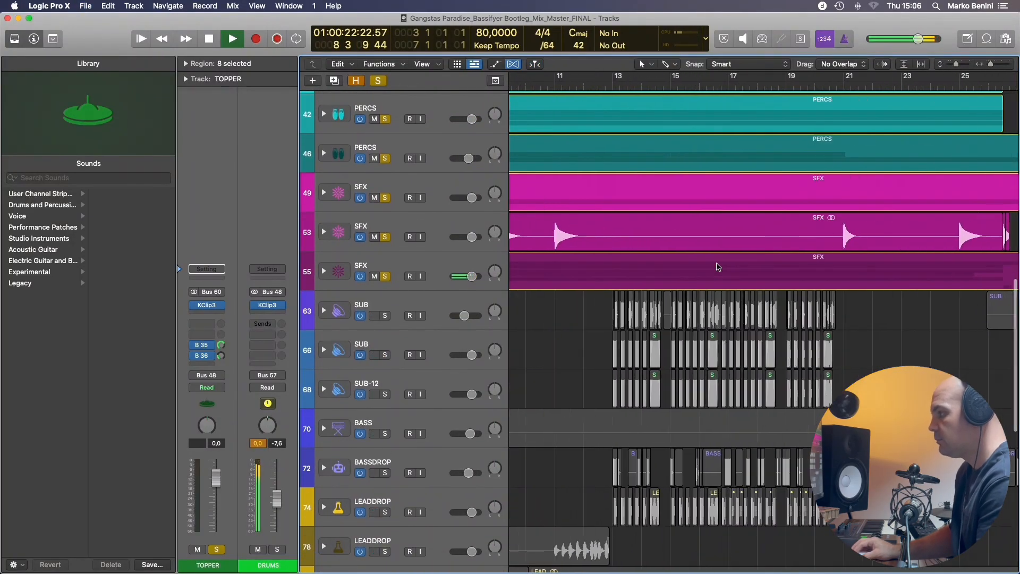
pyautogui.hscroll(-3, 718, 267)
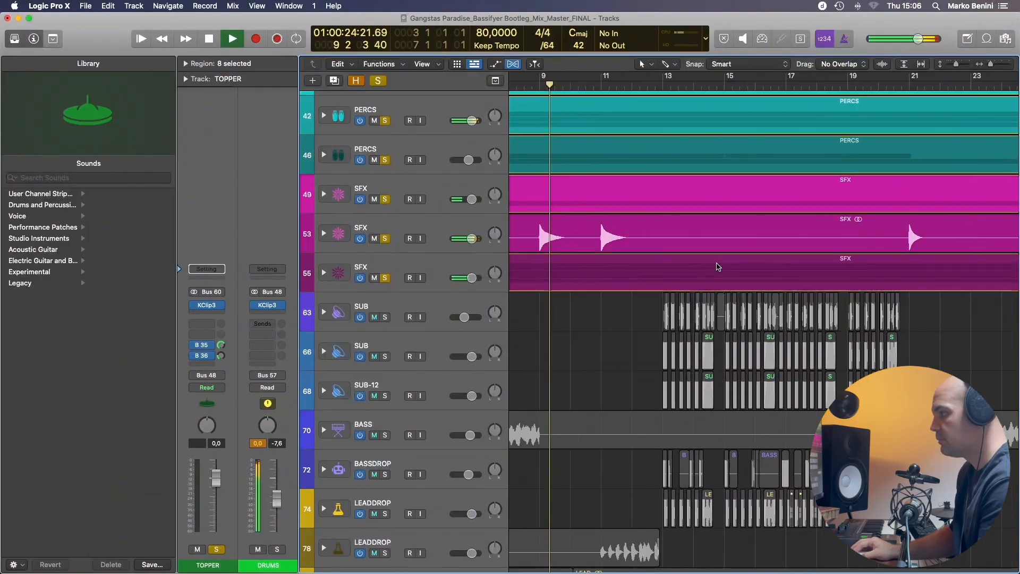
# Add the solos of the vocal stacks from VOX 109 through VOXFX 117 during playback.
pyautogui.scroll(7, 719, 268)
pyautogui.scroll(-3, 719, 267)
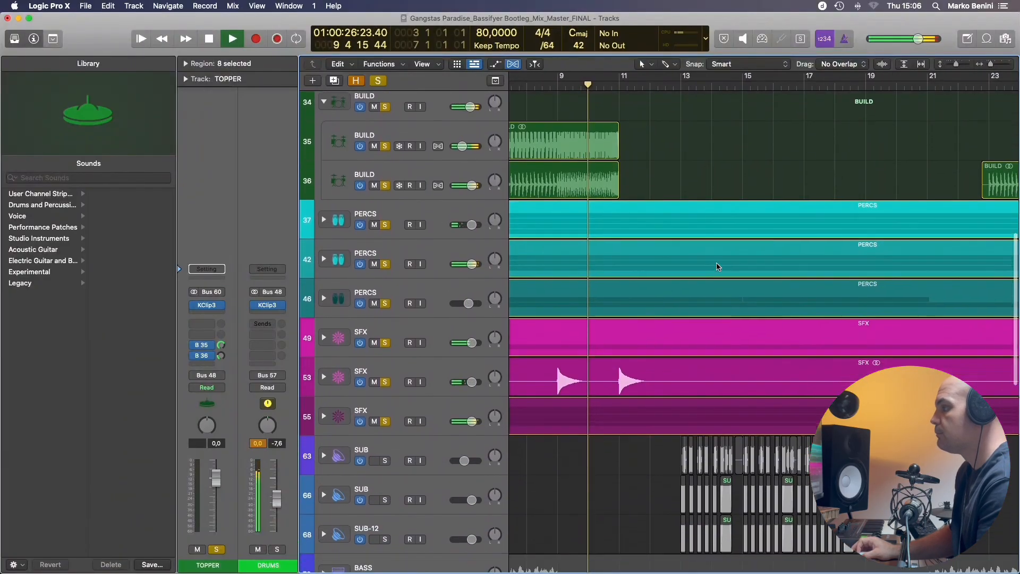
pyautogui.scroll(1, 719, 267)
pyautogui.hscroll(-1, 717, 266)
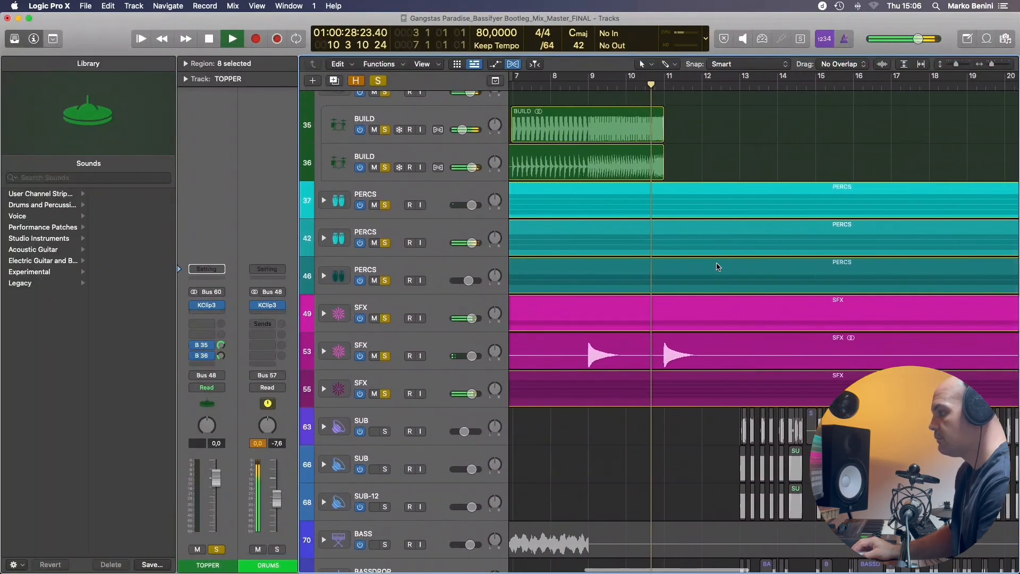
pyautogui.scroll(-5, 717, 267)
pyautogui.scroll(-8, 717, 267)
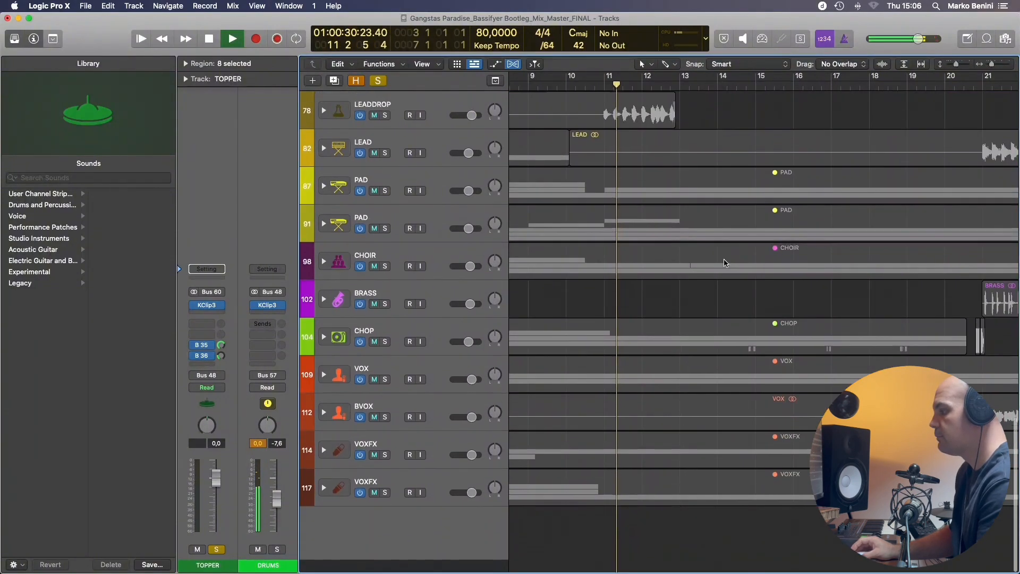
pyautogui.moveTo(384, 393); pyautogui.dragTo(384, 563)
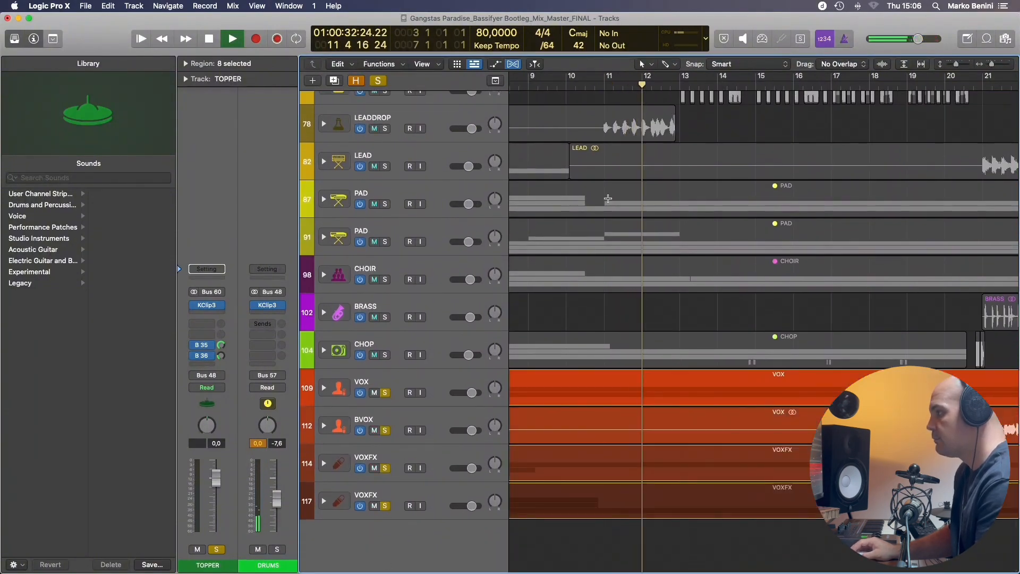
# Add the solos of the low-end and lead stacks from SUB 63 through LEADDROP 74 during playback.
pyautogui.hscroll(-2, 608, 198)
pyautogui.scroll(12, 702, 271)
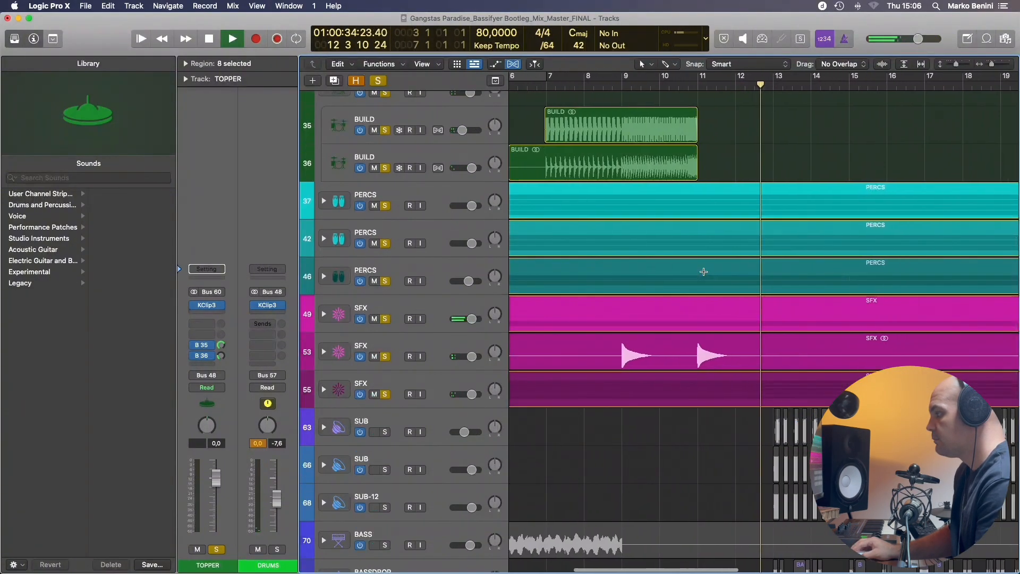
pyautogui.hscroll(1, 703, 271)
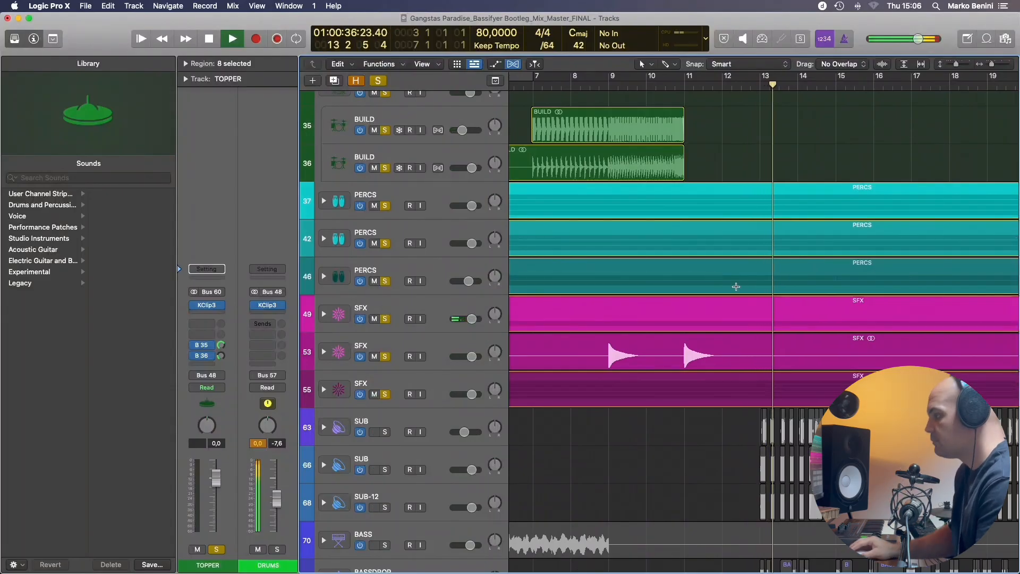
pyautogui.hscroll(3, 736, 287)
pyautogui.click(386, 432)
pyautogui.scroll(-5, 388, 427)
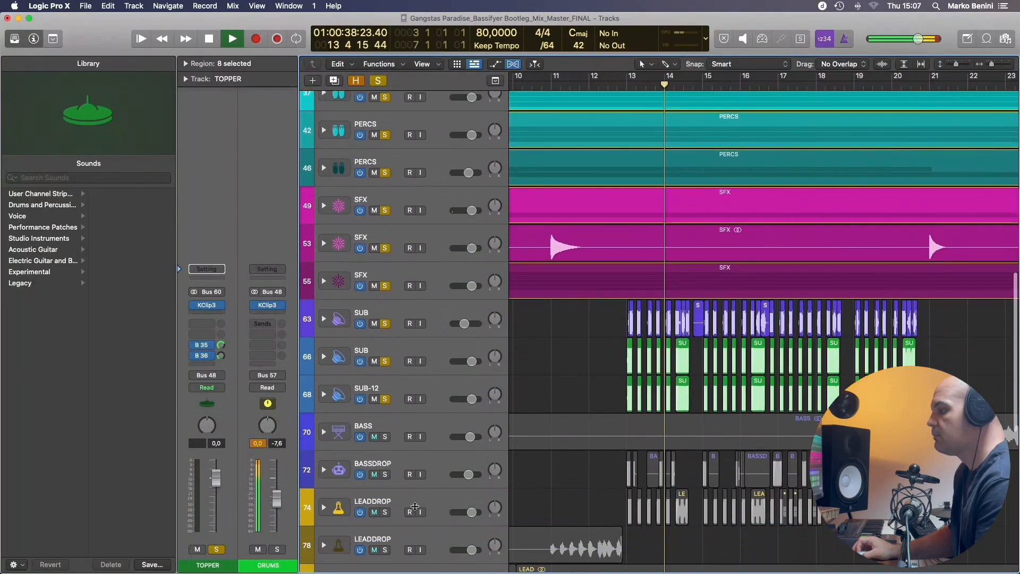
pyautogui.click(386, 502)
pyautogui.scroll(-3, 409, 500)
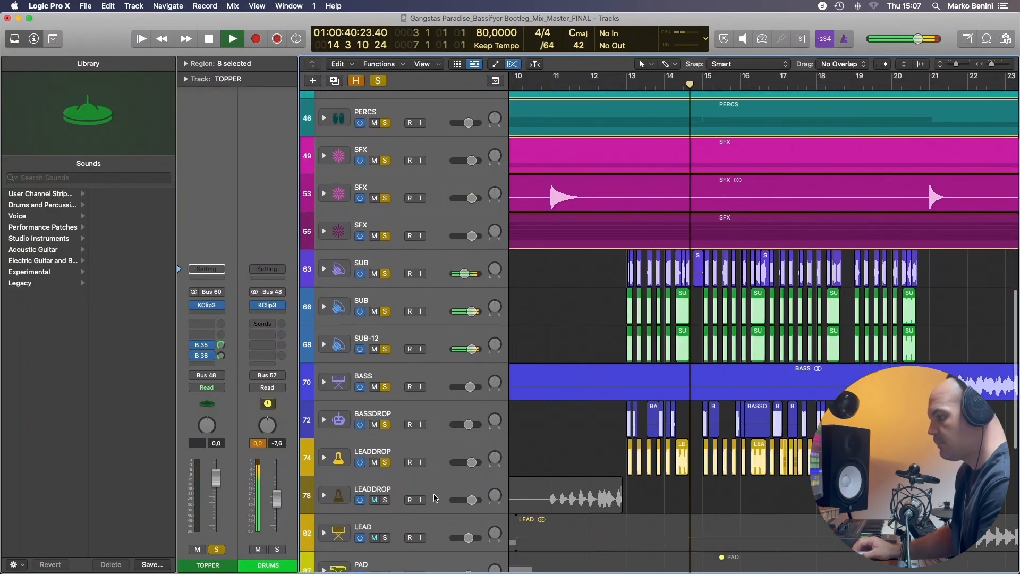
# Add the solos of the remaining melodic stacks from LEADDROP 78 through CHOP 104 during playback.
pyautogui.scroll(-2, 434, 491)
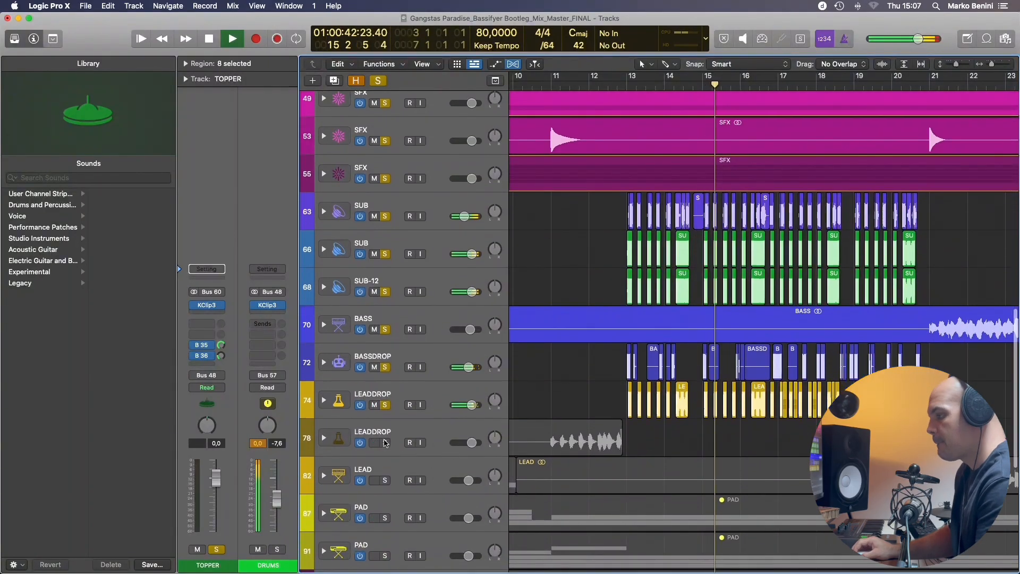
pyautogui.moveTo(386, 443); pyautogui.dragTo(388, 516)
pyautogui.scroll(-6, 399, 478)
pyautogui.moveTo(385, 409); pyautogui.dragTo(391, 483)
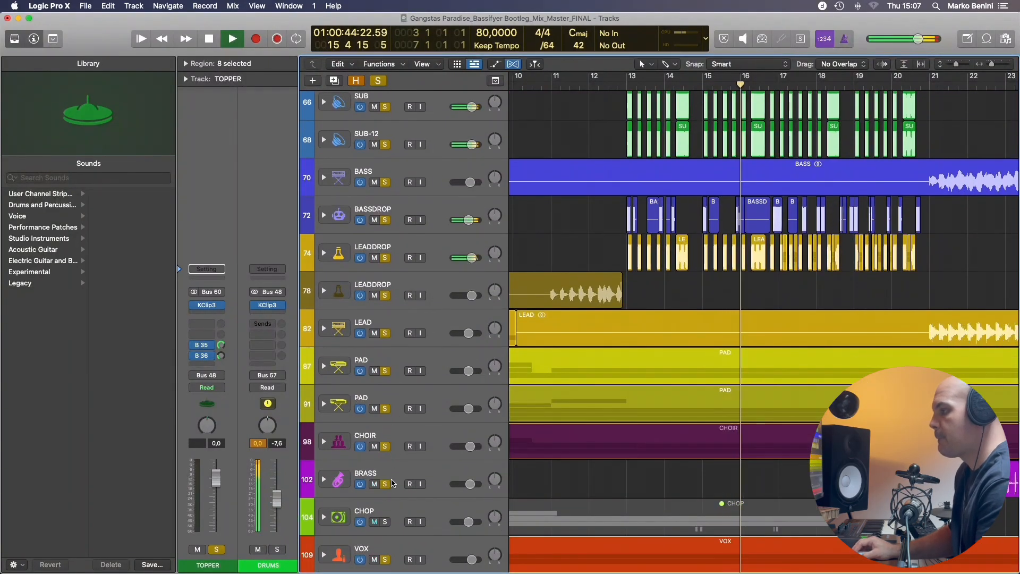
pyautogui.scroll(-5, 392, 478)
pyautogui.click(387, 350)
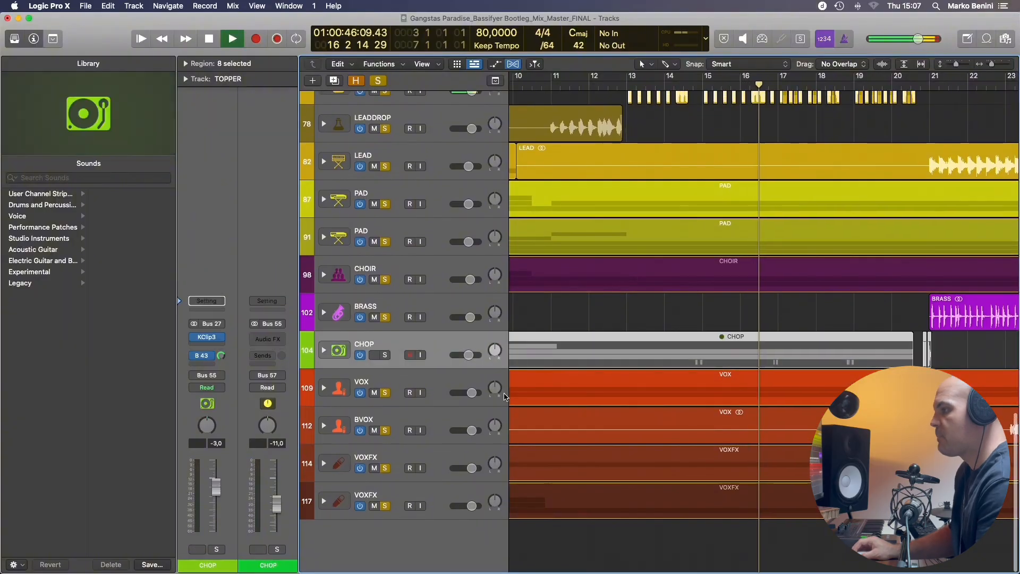
pyautogui.click(385, 355)
# Expand the CHOP stack 104 to follow its individual tracks during playback, and stop playback.
pyautogui.hscroll(4, 716, 384)
pyautogui.press('super+Left')
pyautogui.press('super+Left')
pyautogui.press('super+Left')
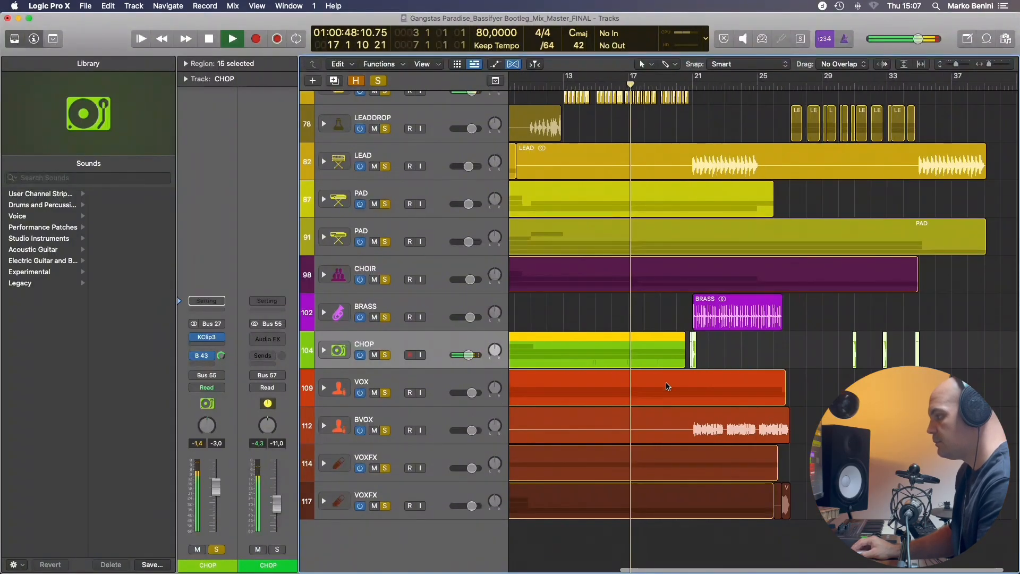
pyautogui.click(323, 349)
pyautogui.press('super+Right')
pyautogui.press('super+Right')
pyautogui.press('super+Right')
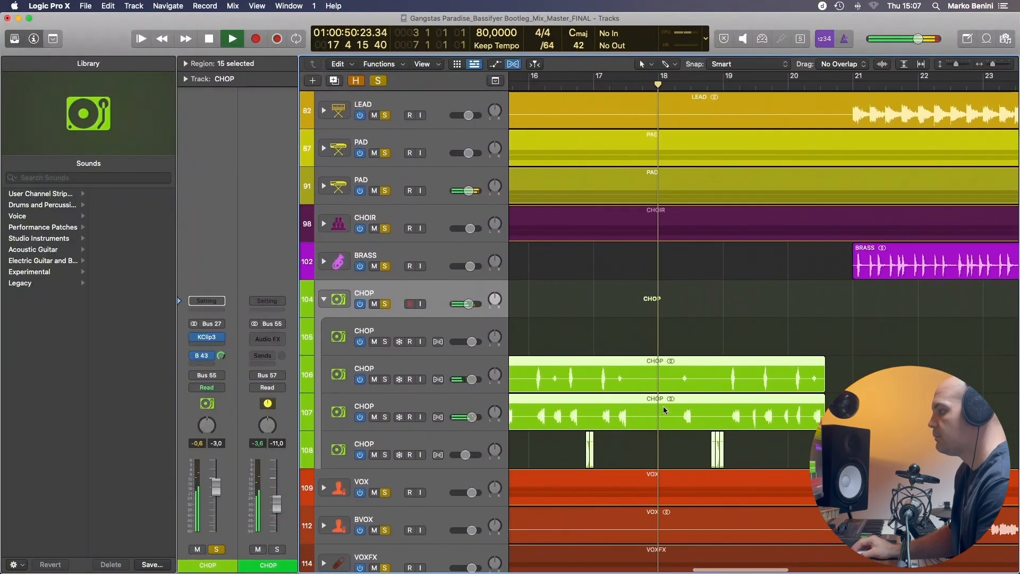
pyautogui.press('super+Right')
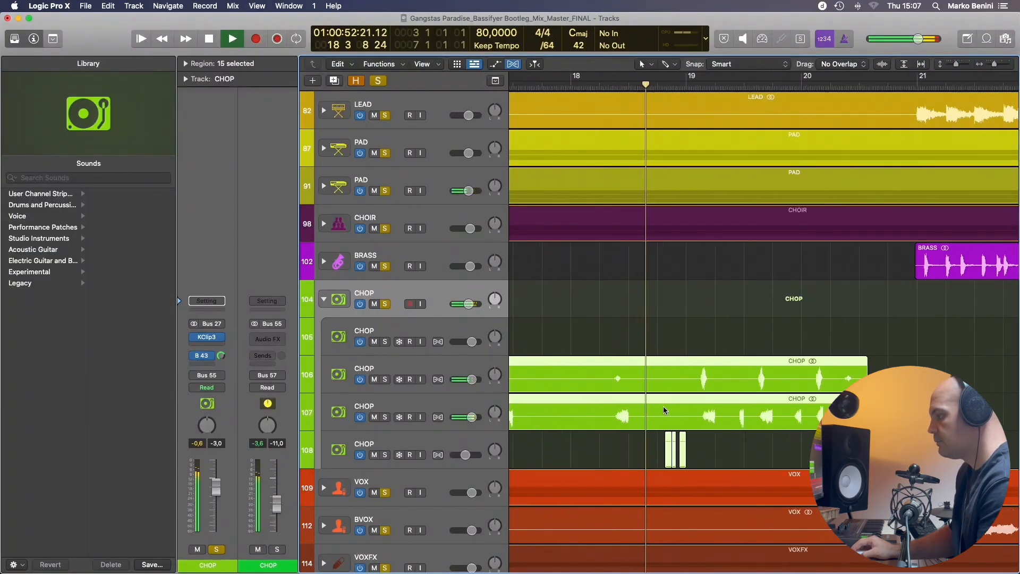
pyautogui.press('super+Left')
pyautogui.press('super+Left')
pyautogui.press('space')
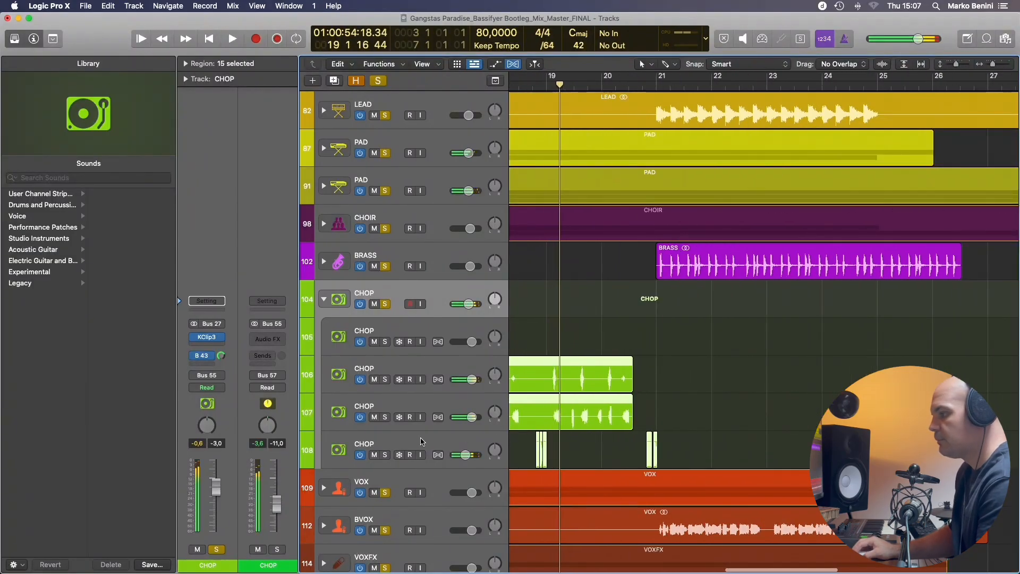
# Solo only CHOP track 105 and play its region from bar 7.
pyautogui.click(420, 442)
pyautogui.hscroll(-10, 574, 391)
pyautogui.scroll(-3, 638, 351)
pyautogui.click(411, 337)
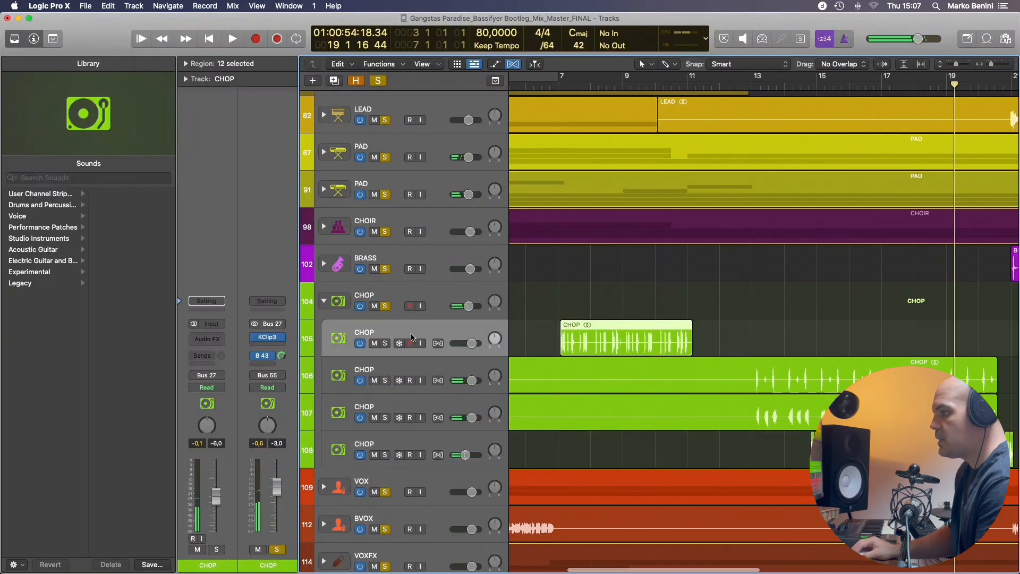
pyautogui.click(385, 343)
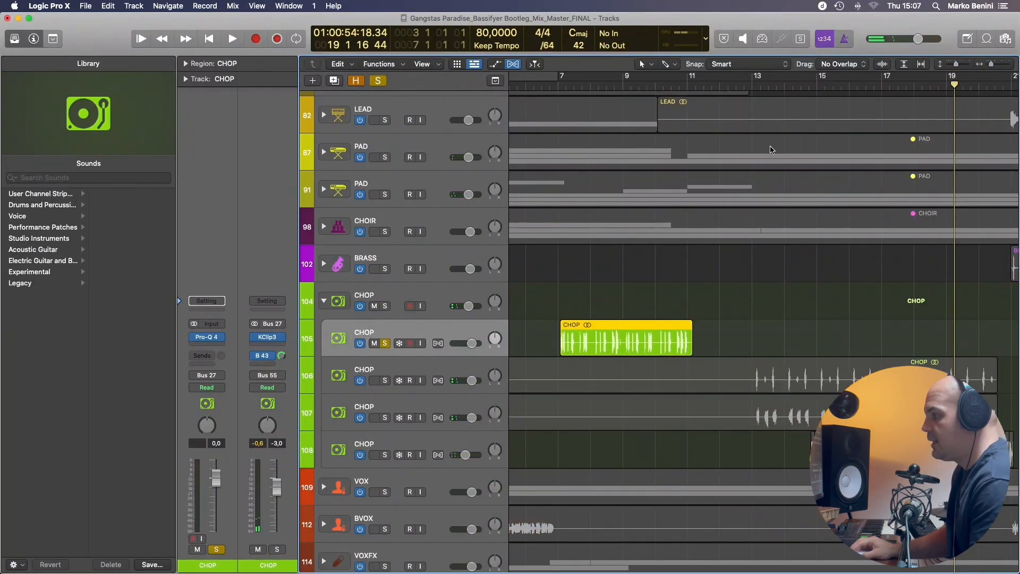
pyautogui.click(572, 87)
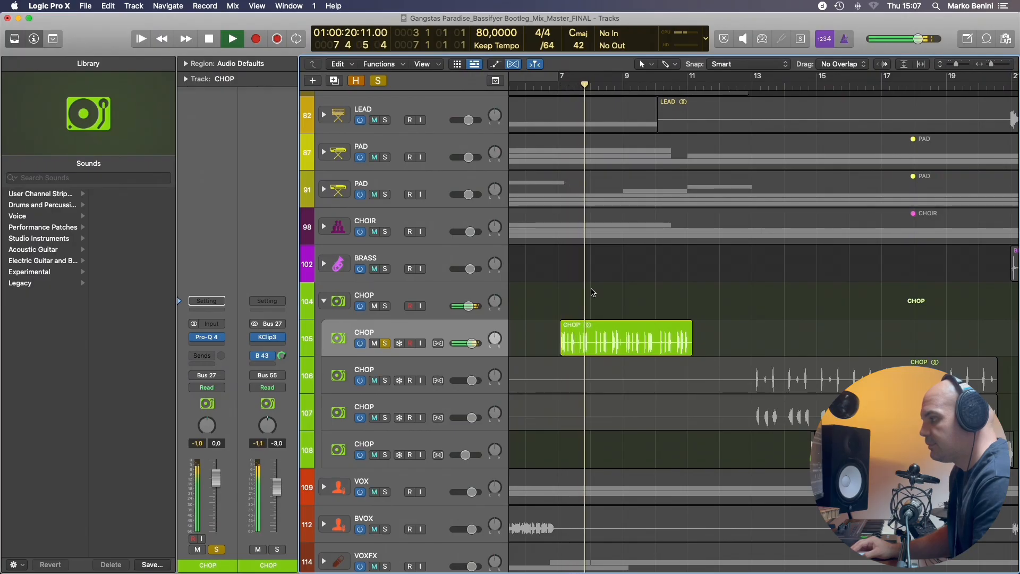
pyautogui.press('super+Right')
pyautogui.press('super+Right')
pyautogui.press('super+Right')
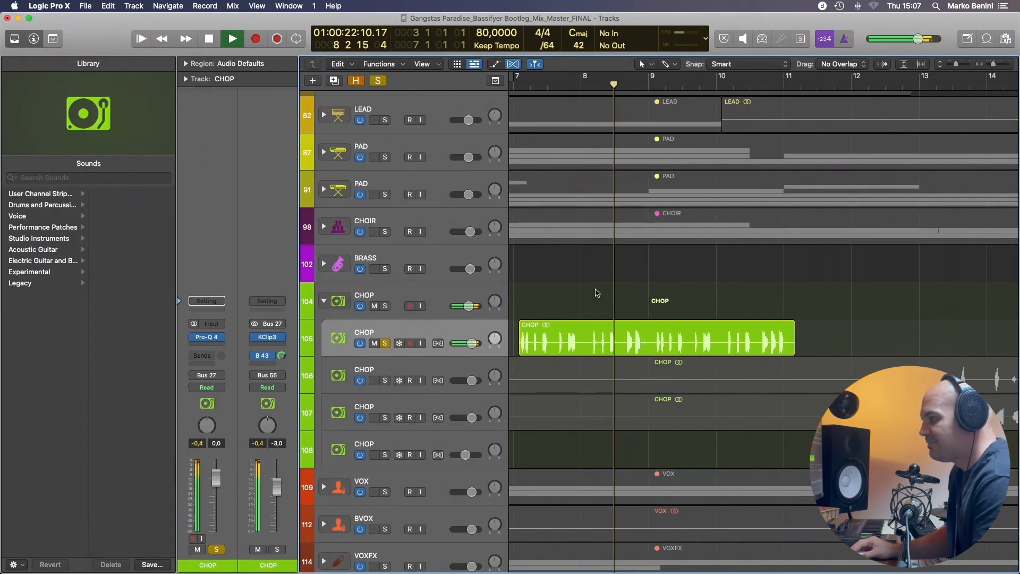
# Clear the solo of CHOP track 105 and play the full mix from bar 13.
pyautogui.click(386, 344)
pyautogui.press('super+Left')
pyautogui.press('super+Left')
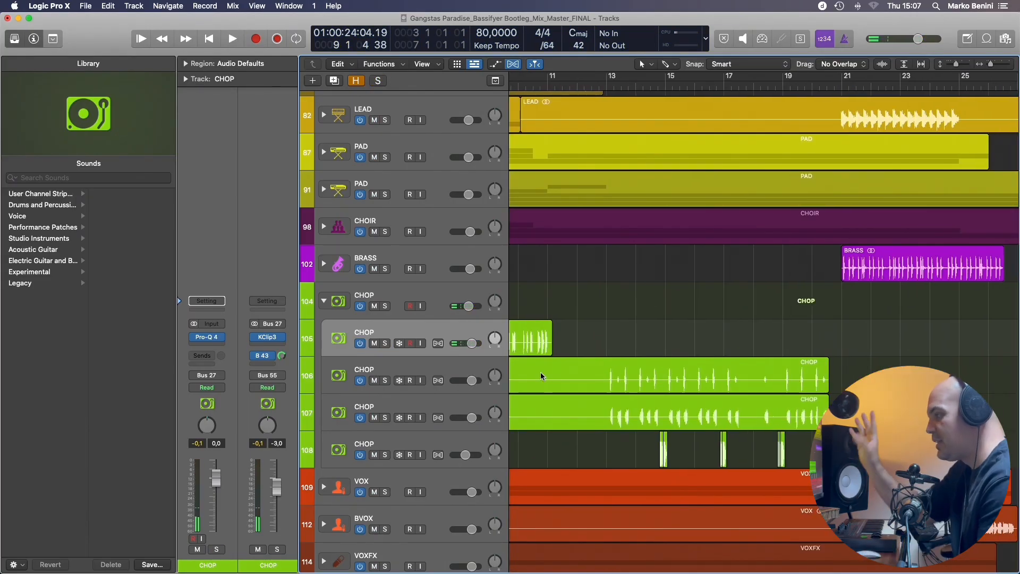
pyautogui.click(569, 85)
pyautogui.press('space')
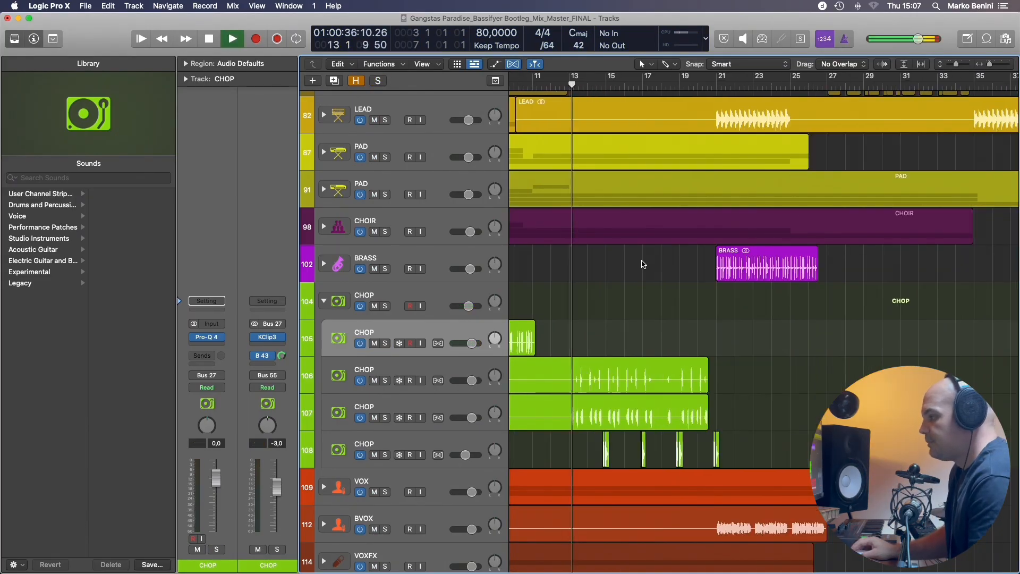
pyautogui.press('super+Right')
pyautogui.press('super+Right')
pyautogui.press('super+Right')
pyautogui.press('super+Right')
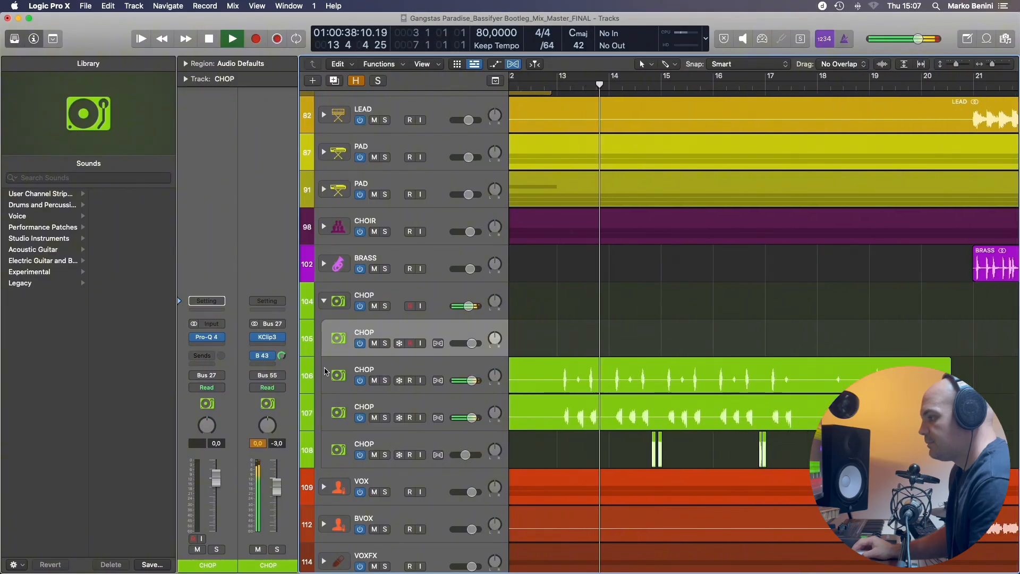
# Play the CHOP stack 104 in solo, selecting its tracks 108 and 107 in turn, and clear the solo.
pyautogui.click(385, 307)
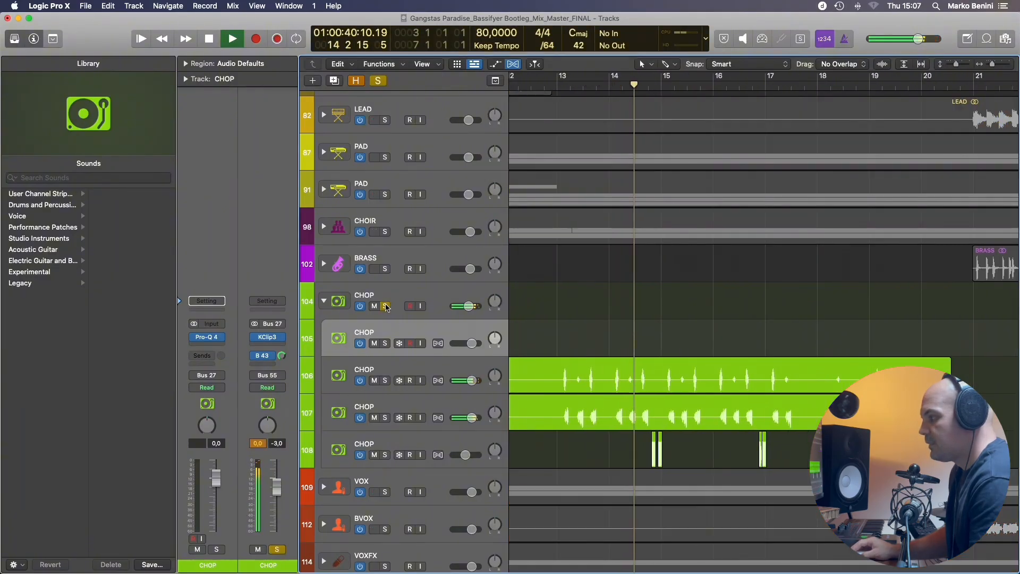
pyautogui.click(387, 435)
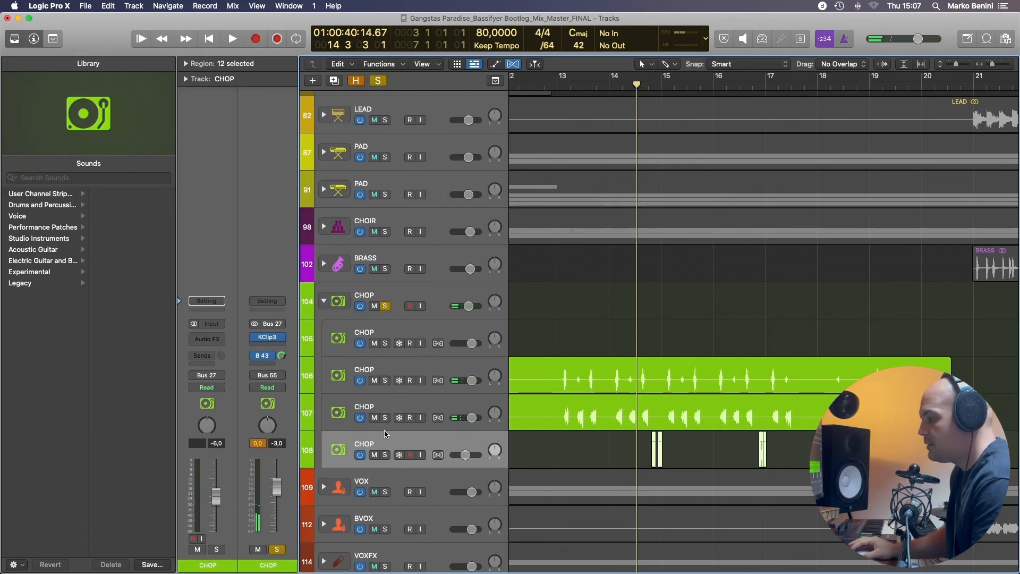
pyautogui.click(387, 398)
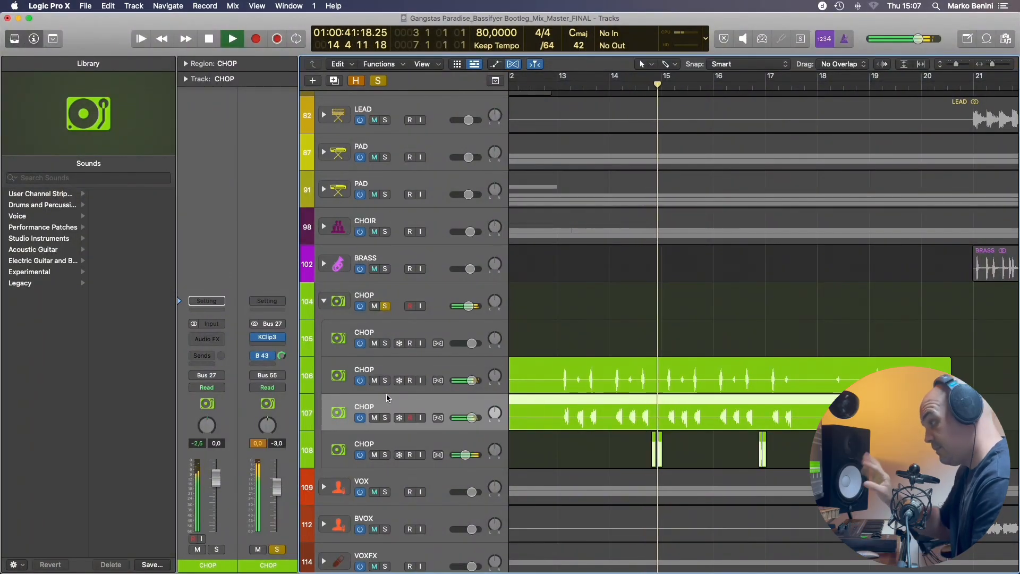
pyautogui.click(385, 307)
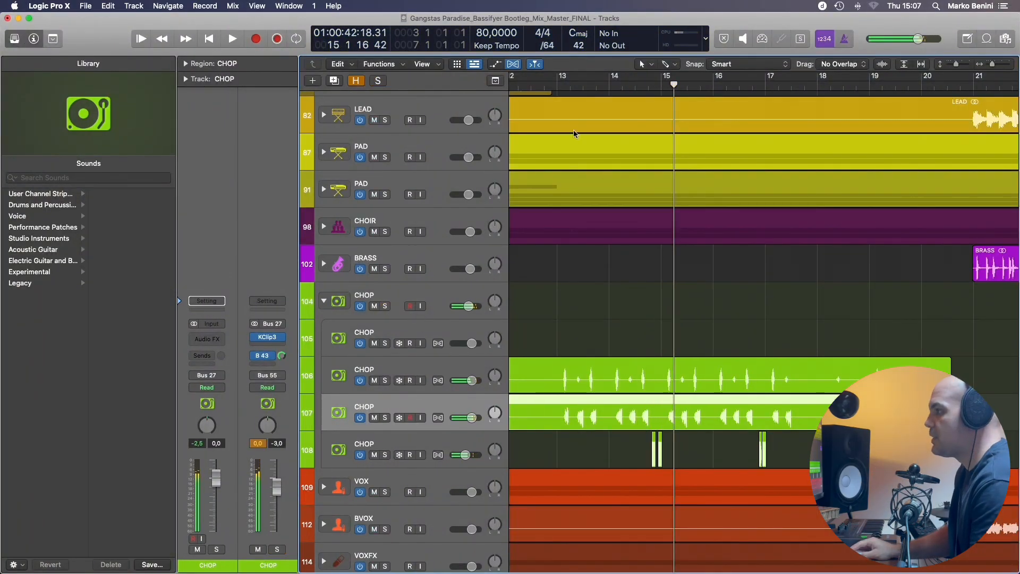
# Play the full mix again from bar 13 while following the CHOP tracks, and stop playback.
pyautogui.press('space')
pyautogui.scroll(4, 671, 350)
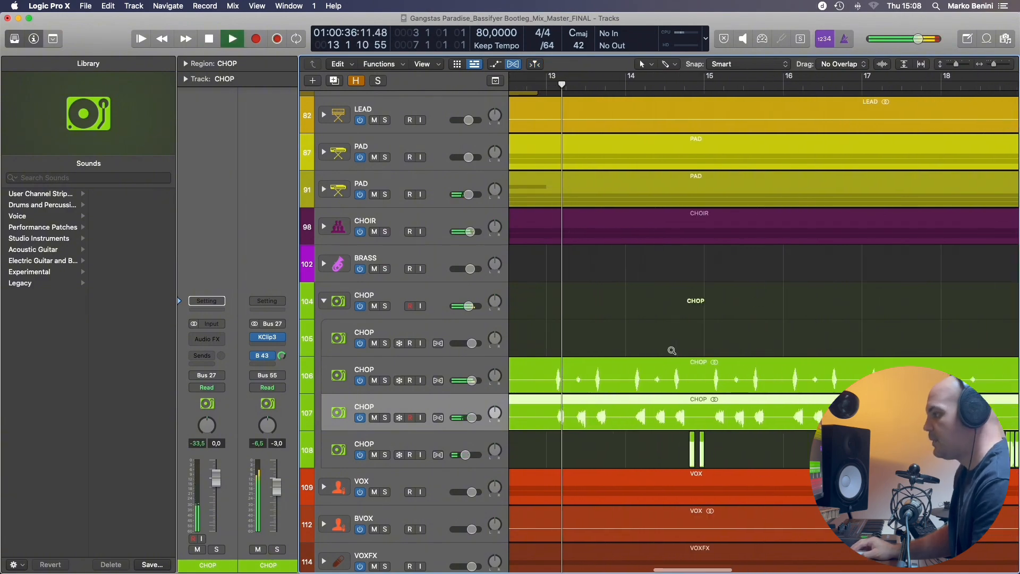
pyautogui.hscroll(2, 671, 350)
pyautogui.scroll(-5, 671, 349)
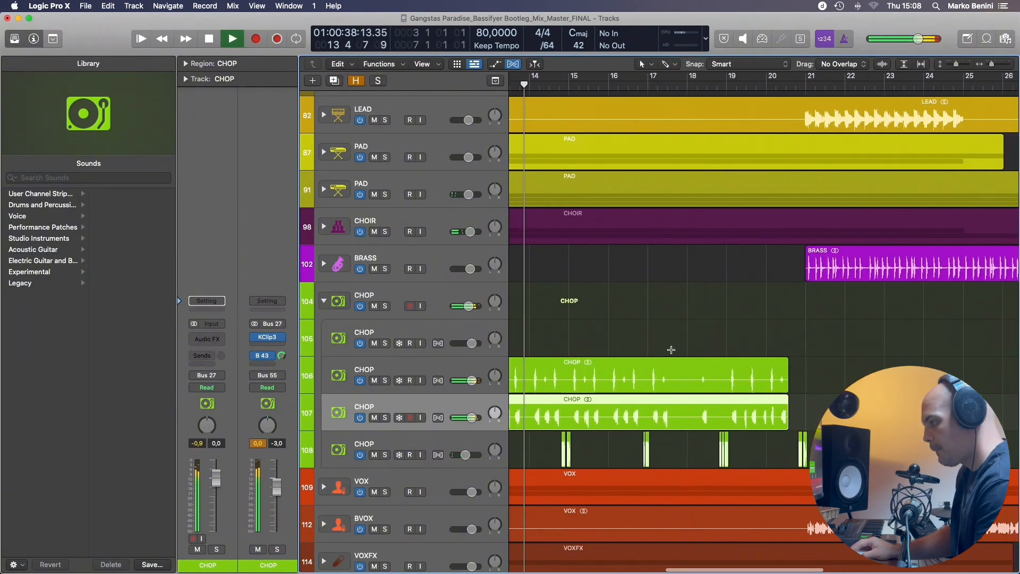
pyautogui.scroll(-5, 673, 352)
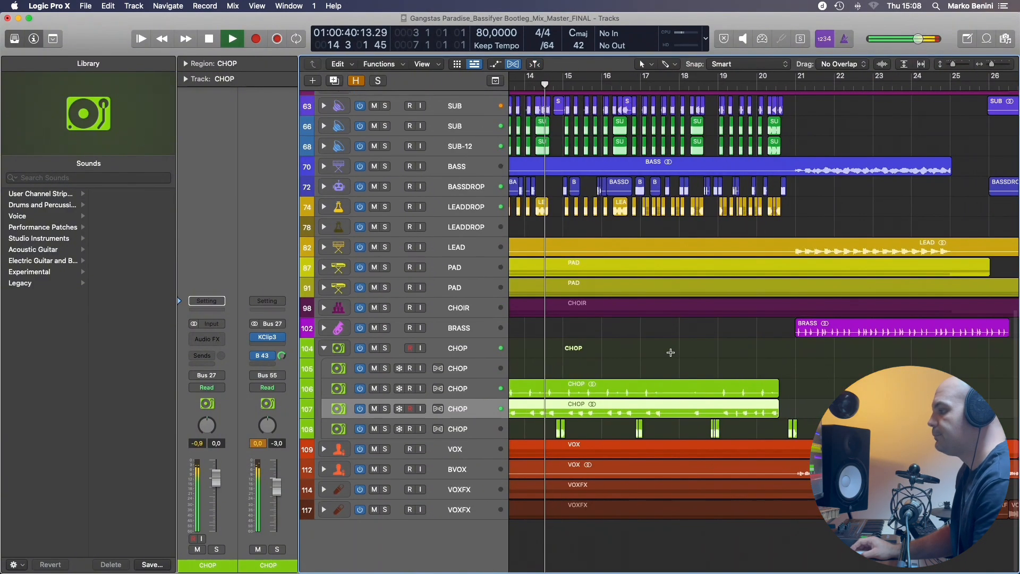
pyautogui.hscroll(5, 672, 353)
pyautogui.hscroll(5, 681, 366)
pyautogui.press('space')
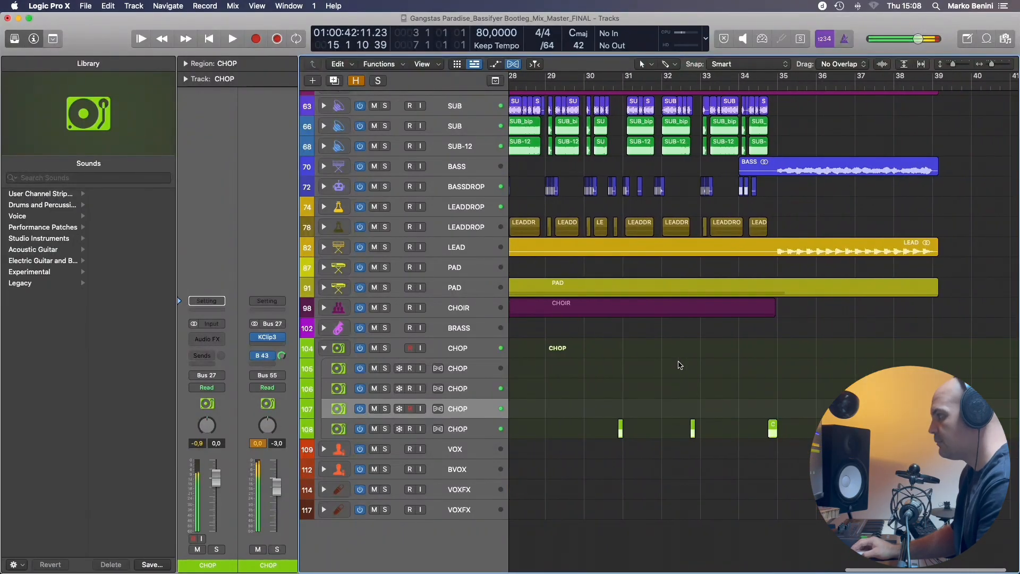
# Play the full mix from bar 27 and expand the CHOIR stack 98 to follow its tracks.
pyautogui.hscroll(-5, 680, 365)
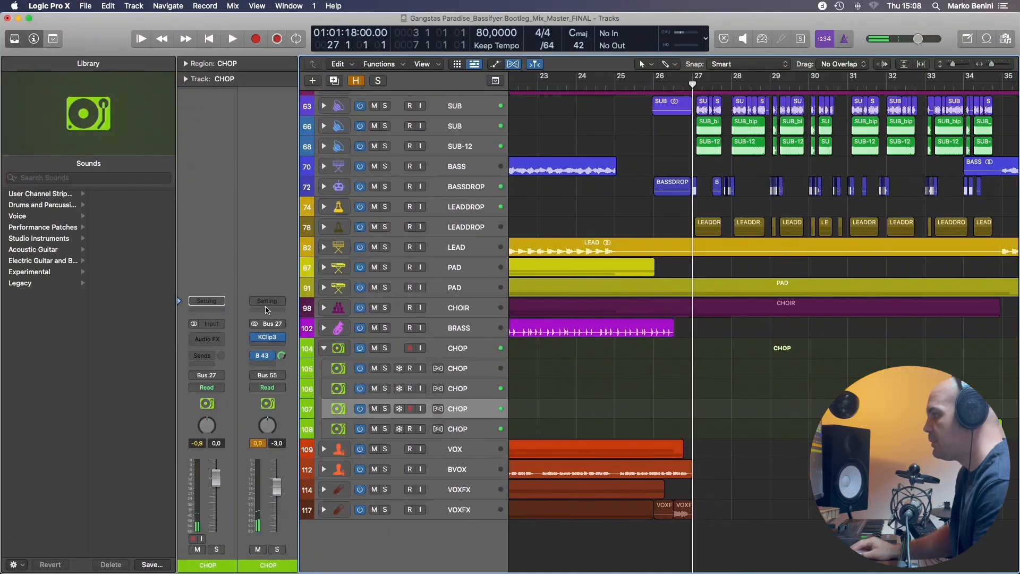
pyautogui.press('space')
pyautogui.click(325, 307)
pyautogui.hscroll(5, 657, 337)
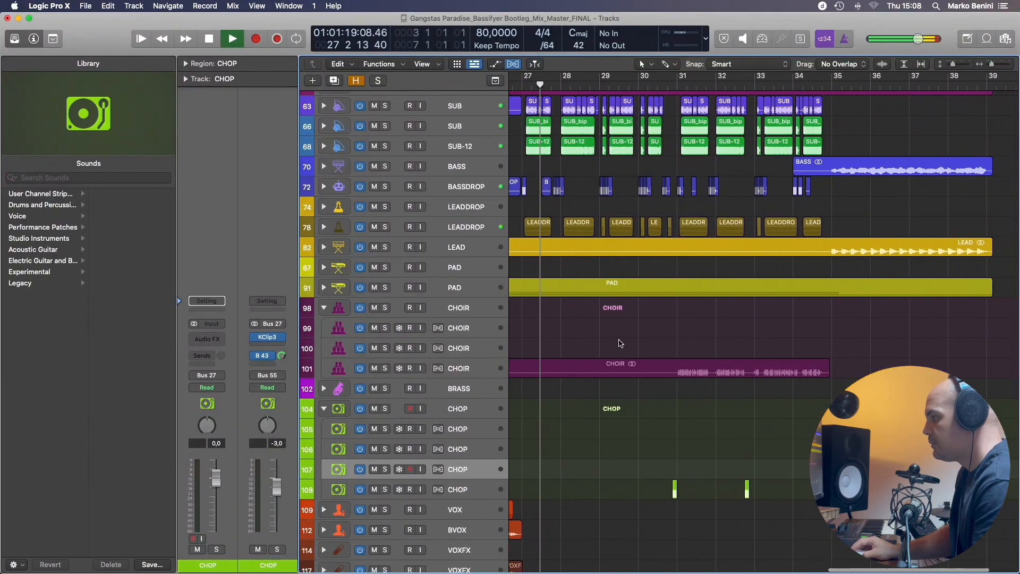
pyautogui.hscroll(-1, 657, 336)
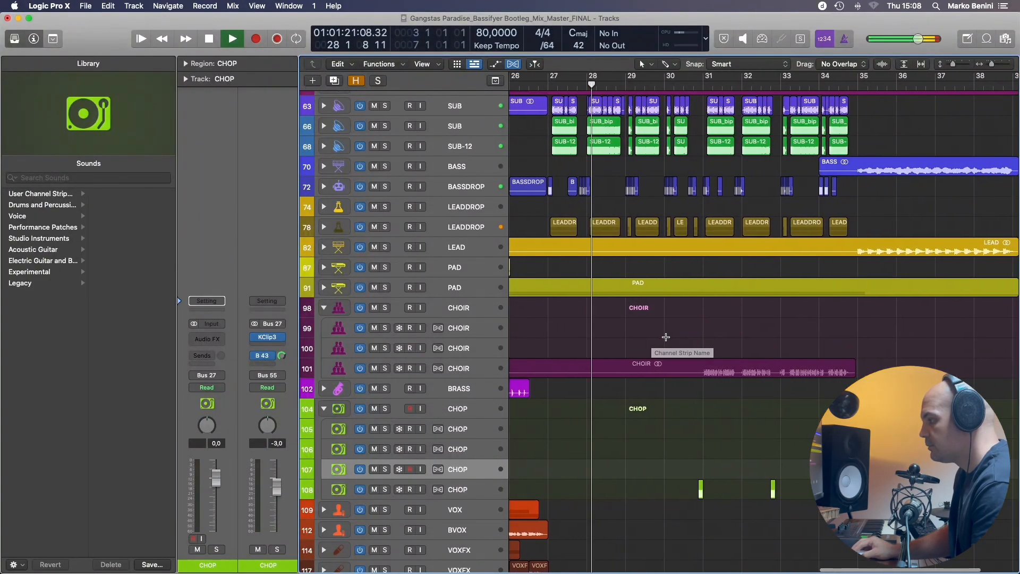
pyautogui.hscroll(-10, 666, 337)
pyautogui.scroll(-1, 666, 337)
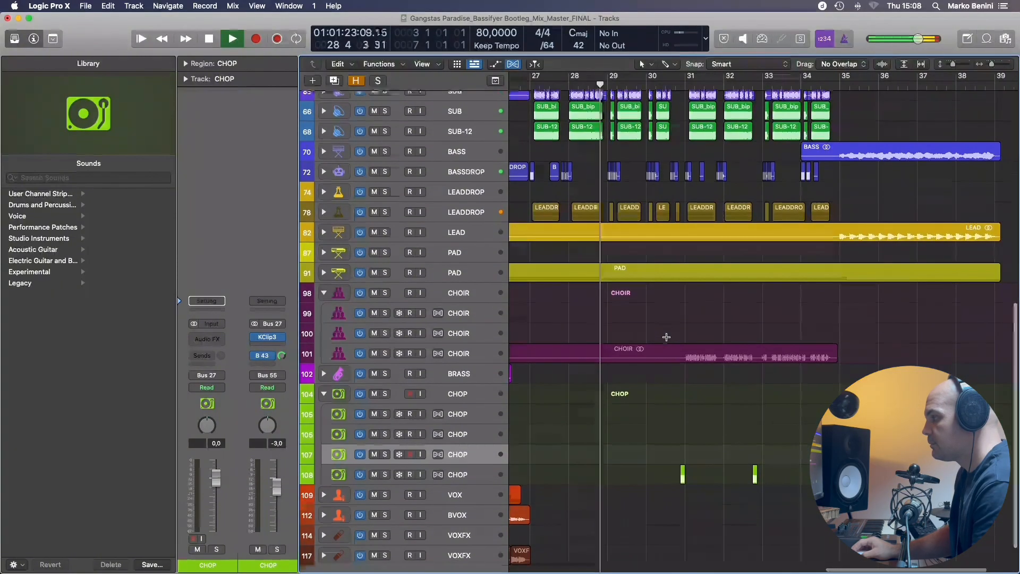
pyautogui.hscroll(9, 664, 334)
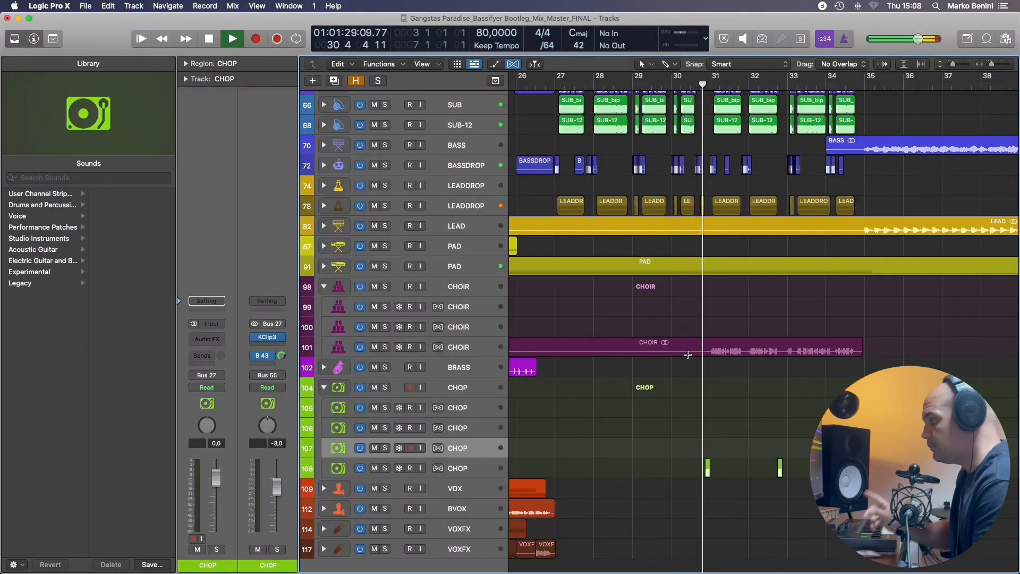
# Solo CHOIR track 101 and insert a stereo ShaperBox 3 on it with the Liquid shaper.
pyautogui.click(462, 347)
pyautogui.click(386, 347)
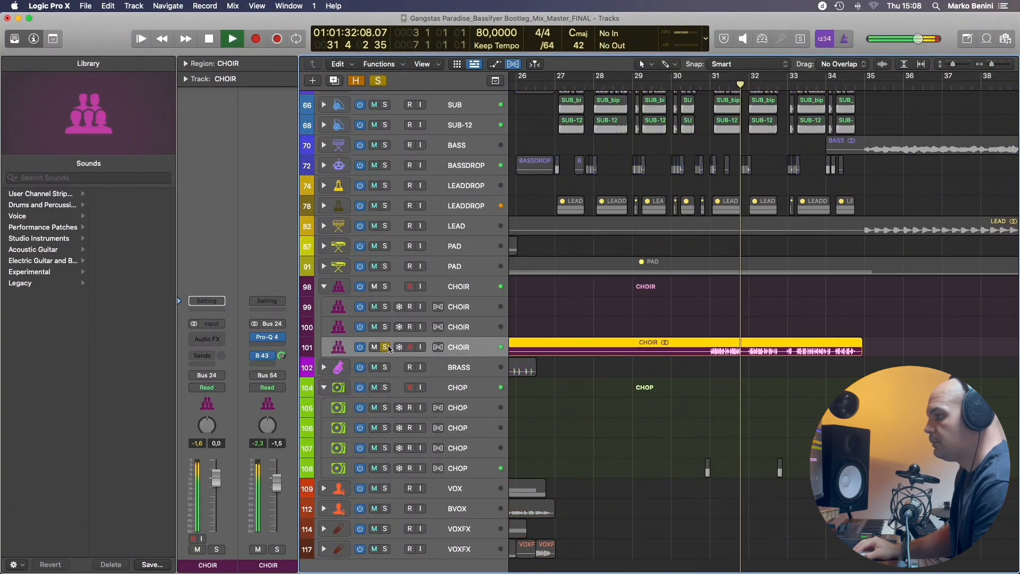
pyautogui.click(205, 340)
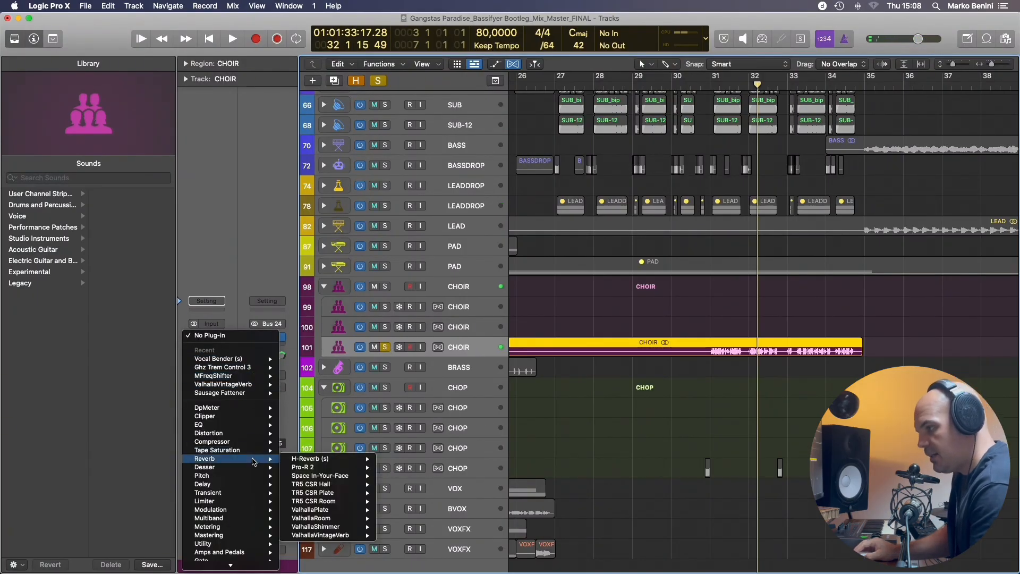
pyautogui.moveTo(229, 433)
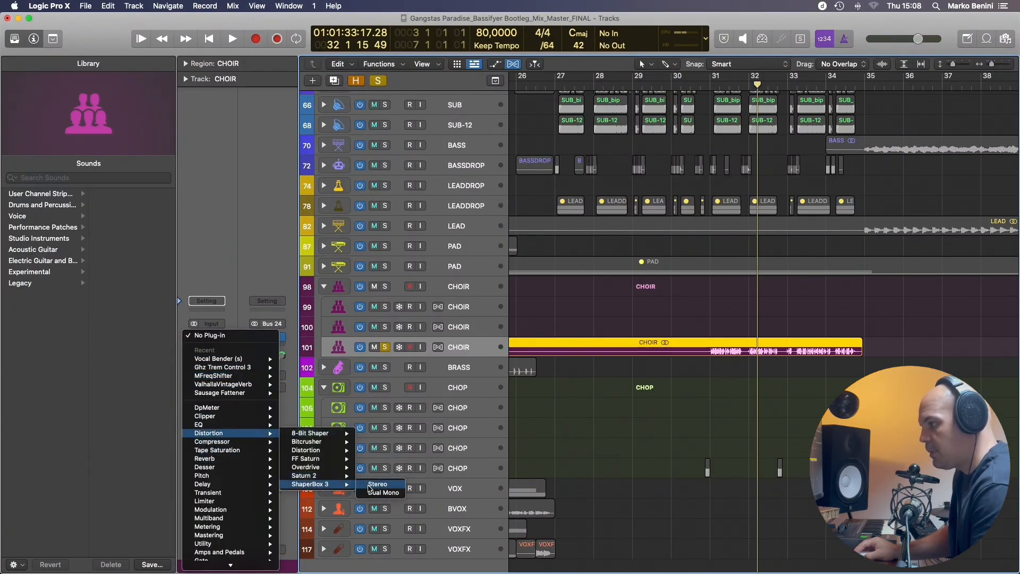
pyautogui.click(371, 485)
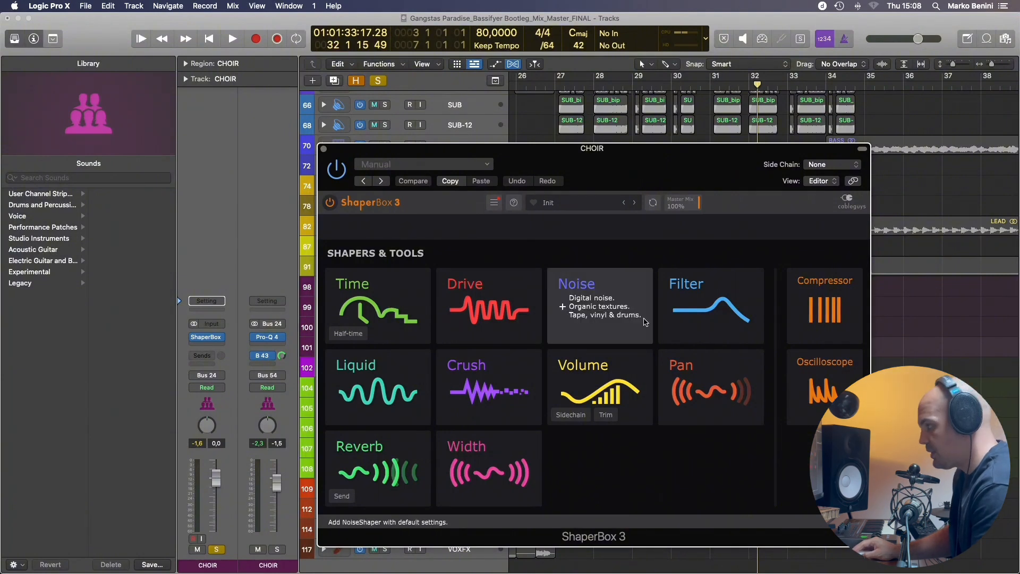
pyautogui.click(398, 372)
pyautogui.click(559, 252)
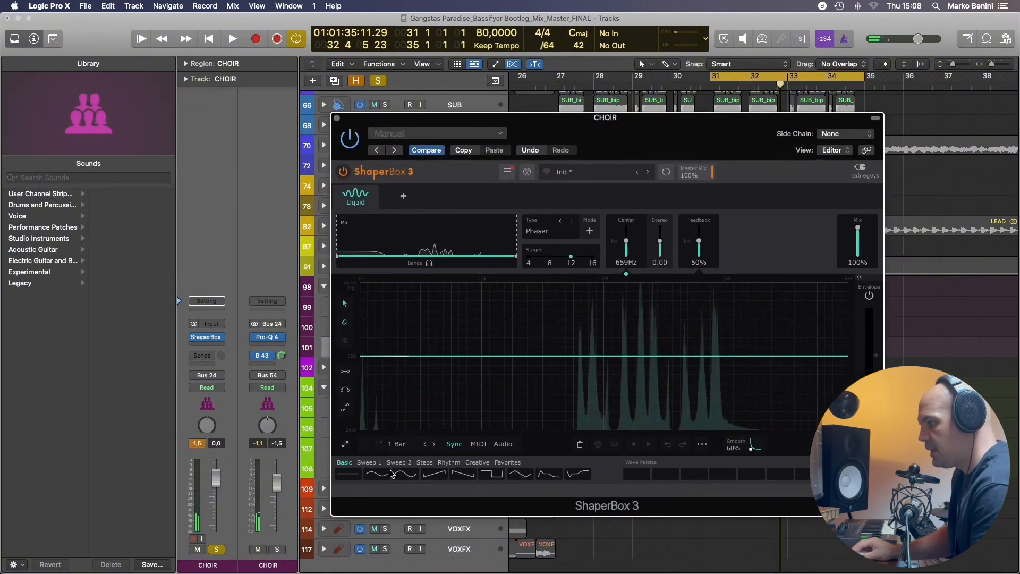
# Give the Liquid shaper a sine curve with flattened peaks and lower its mix to 28% during looped playback.
pyautogui.click(405, 473)
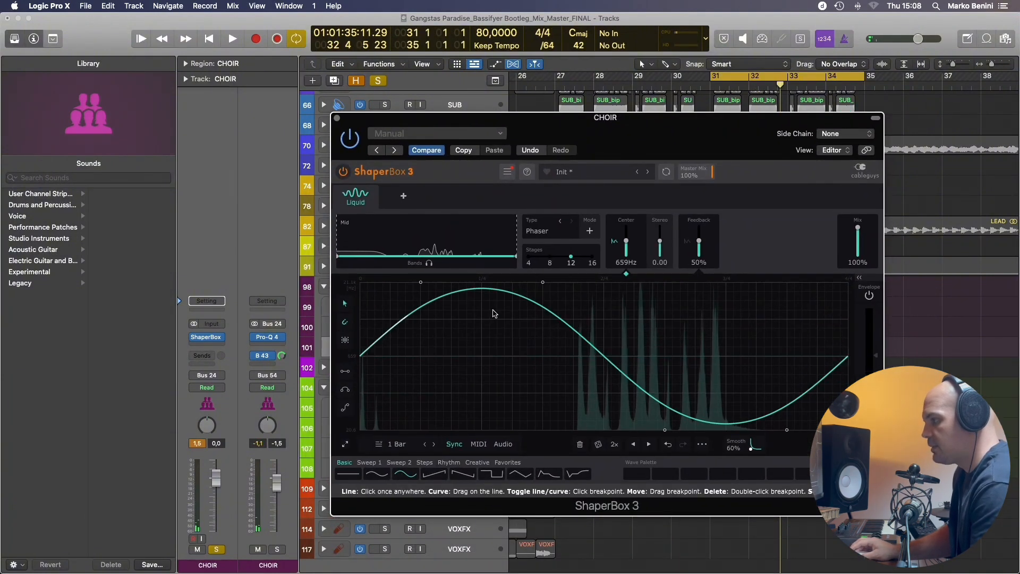
pyautogui.moveTo(421, 282); pyautogui.dragTo(546, 313)
pyautogui.moveTo(666, 432); pyautogui.dragTo(672, 393)
pyautogui.press('space')
pyautogui.moveTo(858, 237); pyautogui.dragTo(858, 245)
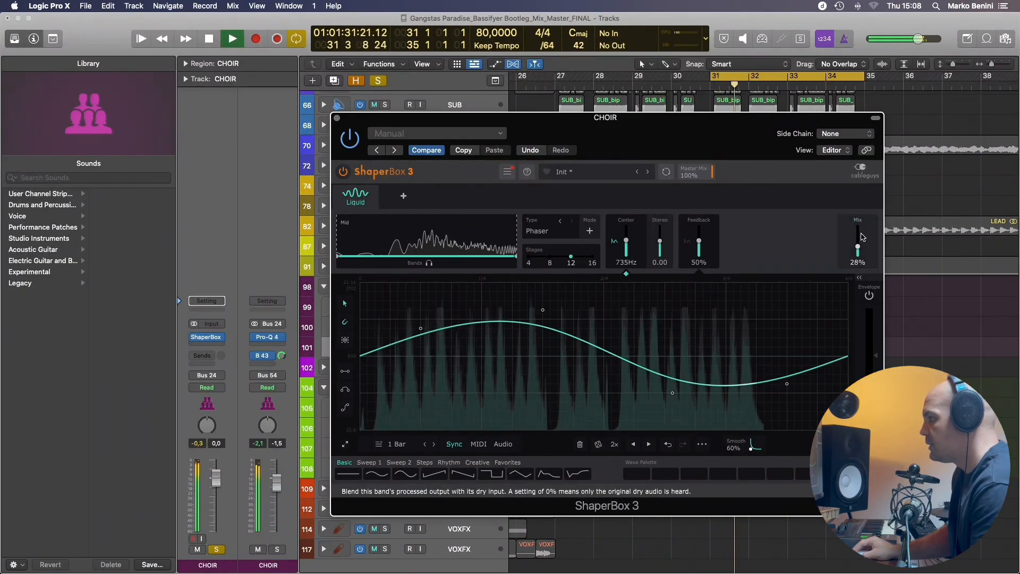
# Try the Flanger type, return to Phaser with 8 stages and negative mode, and stop playback.
pyautogui.click(560, 221)
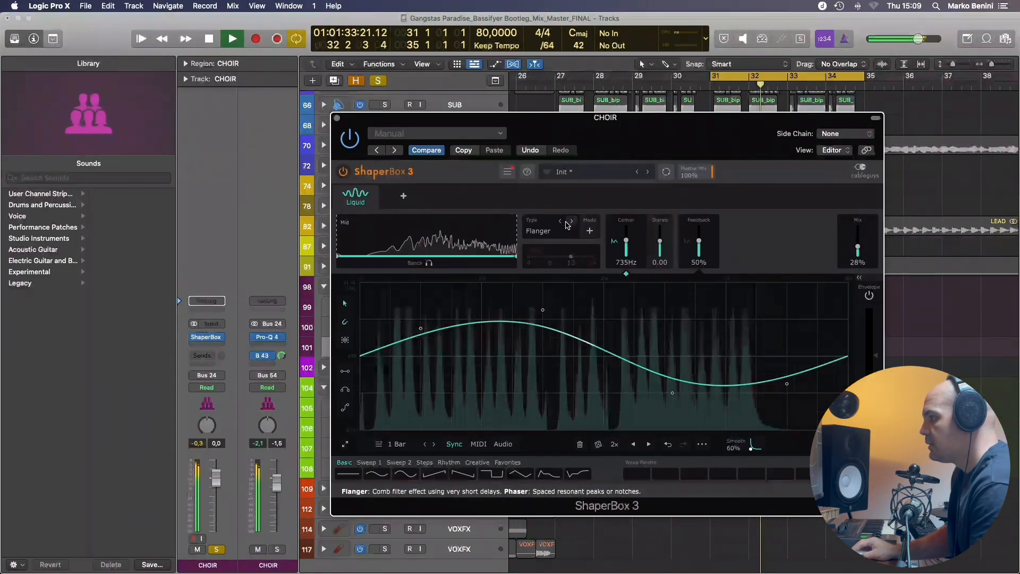
pyautogui.click(567, 223)
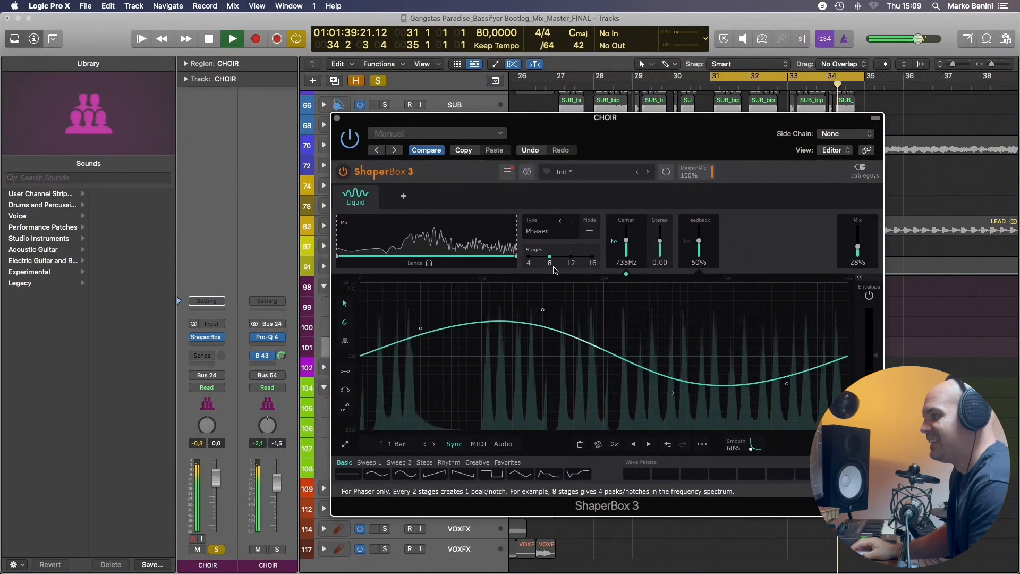
pyautogui.press('space')
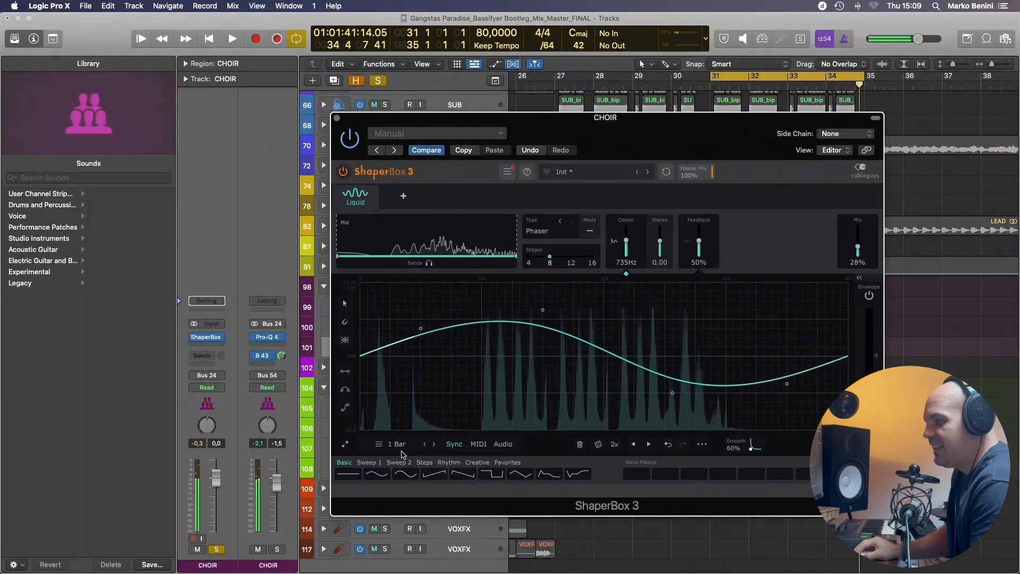
# Set the Liquid curve's length to 8 bars and play the soloed choir loop.
pyautogui.click(396, 444)
pyautogui.click(445, 406)
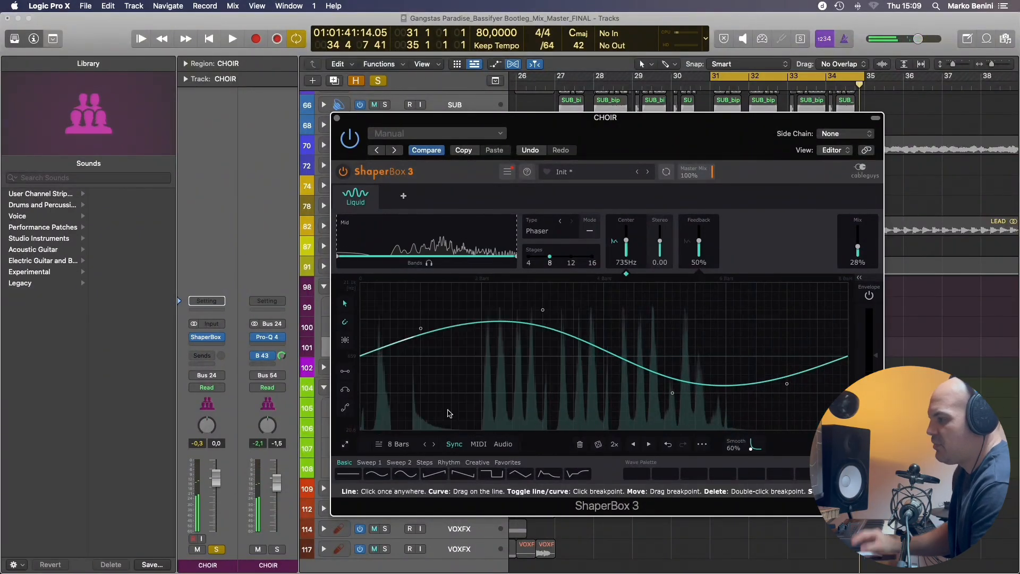
pyautogui.press('space')
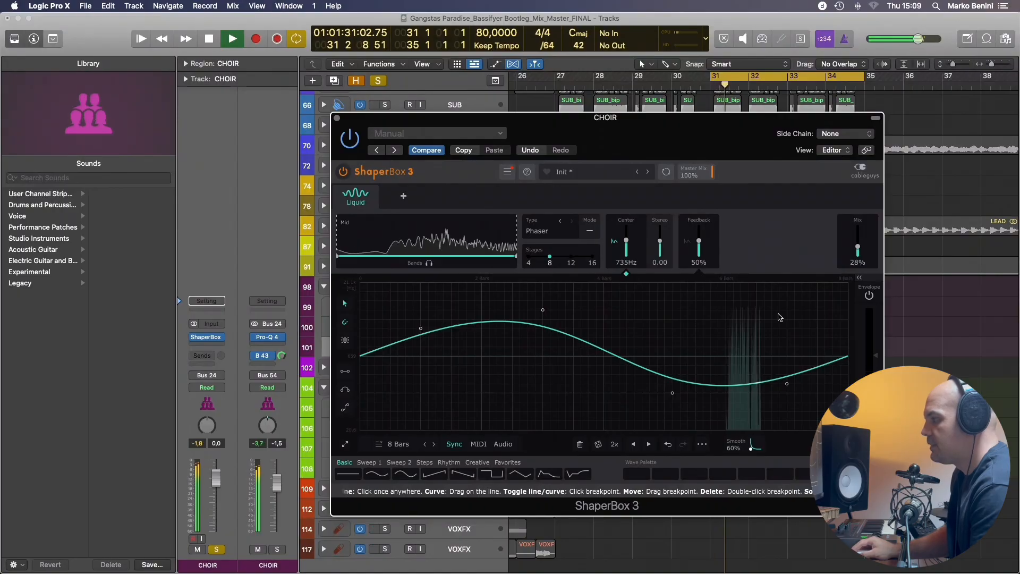
# Close the ShaperBox 3 window, stop playback and remove the plug-in from CHOIR track 101.
pyautogui.click(337, 118)
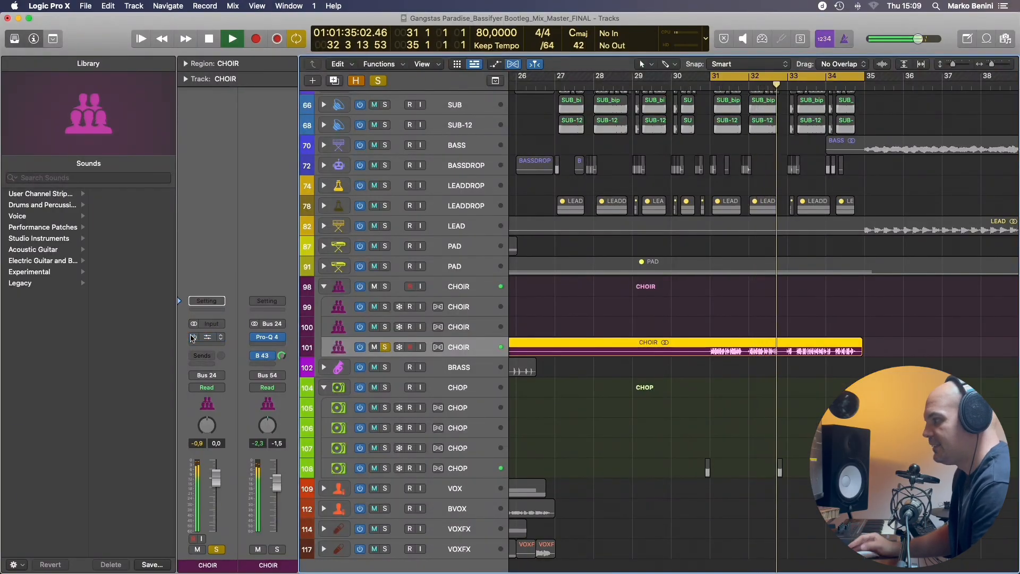
pyautogui.press('space')
pyautogui.click(218, 337)
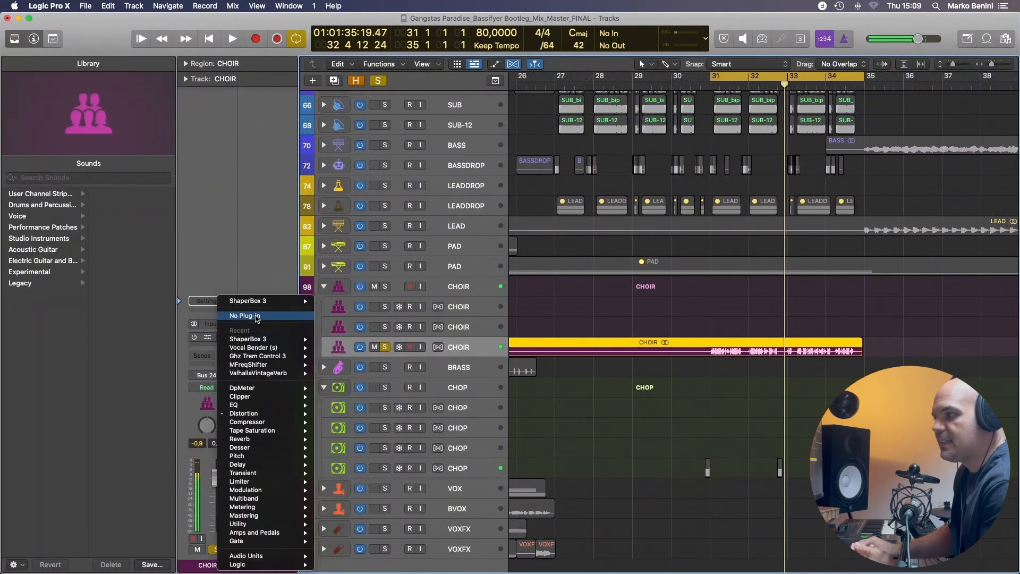
pyautogui.click(255, 318)
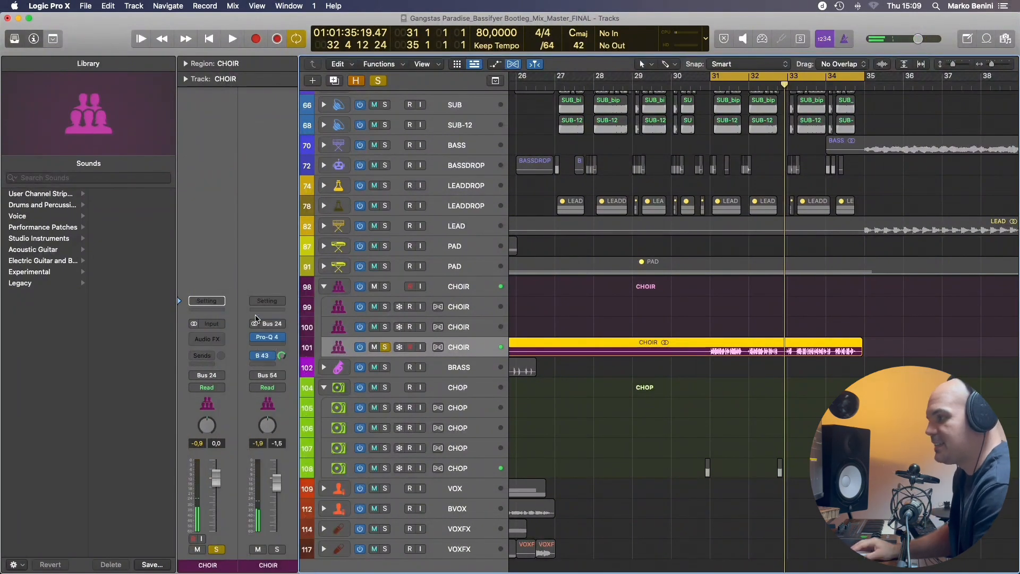
# Play CHOIR track 101 without the effect, clear its solo and play the full mix from bar 31.
pyautogui.press('space')
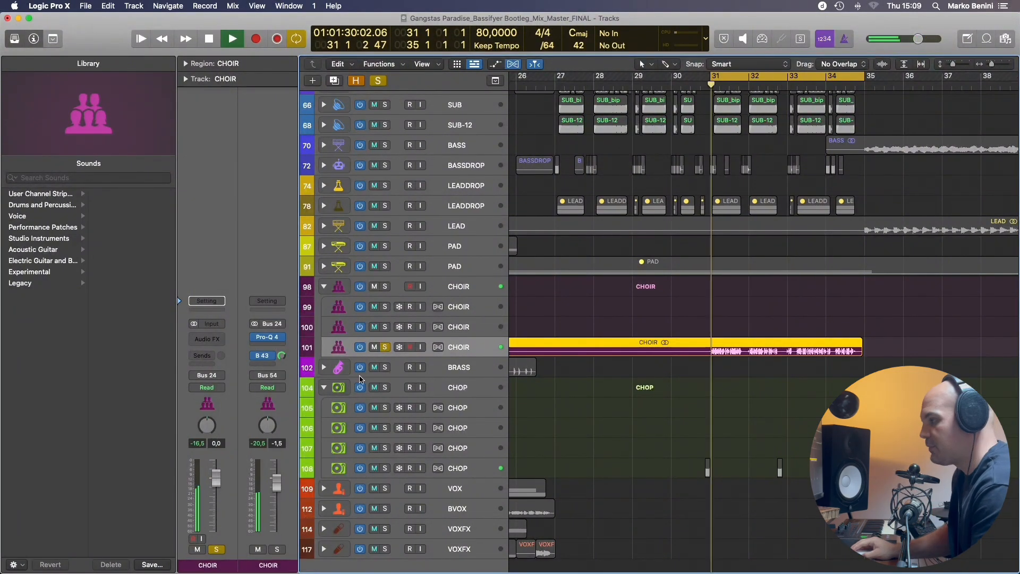
pyautogui.click(385, 347)
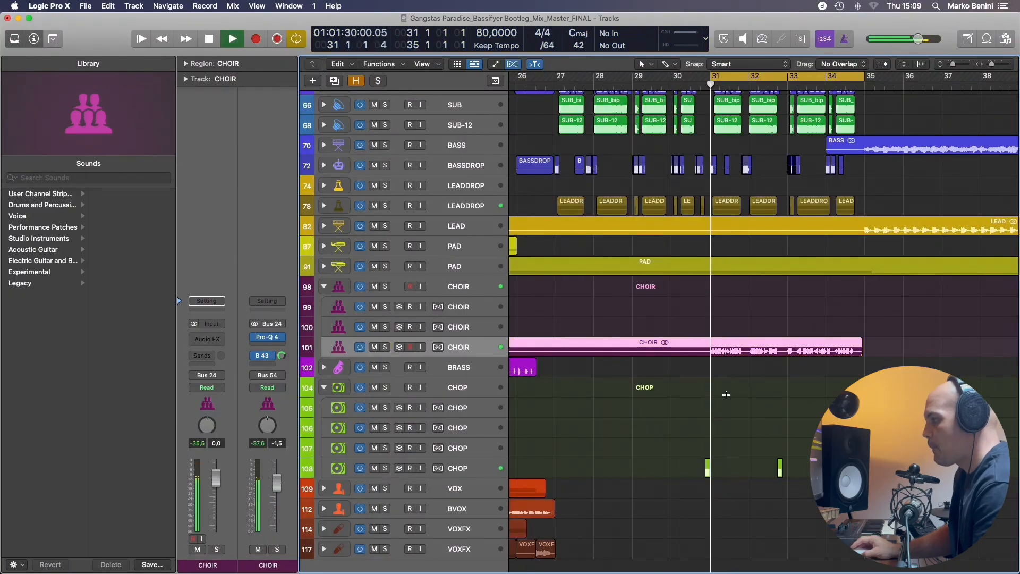
pyautogui.press('space')
pyautogui.press('super+Right')
pyautogui.press('super+Right')
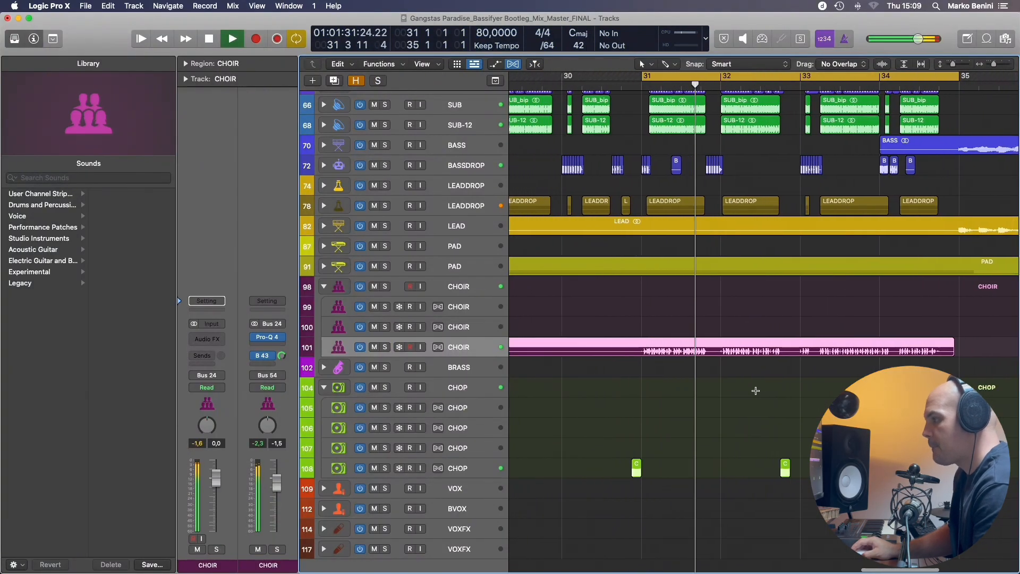
# Open the Mixer to look over the channel strips during playback and close it again.
pyautogui.press('x')
pyautogui.hscroll(-5, 719, 398)
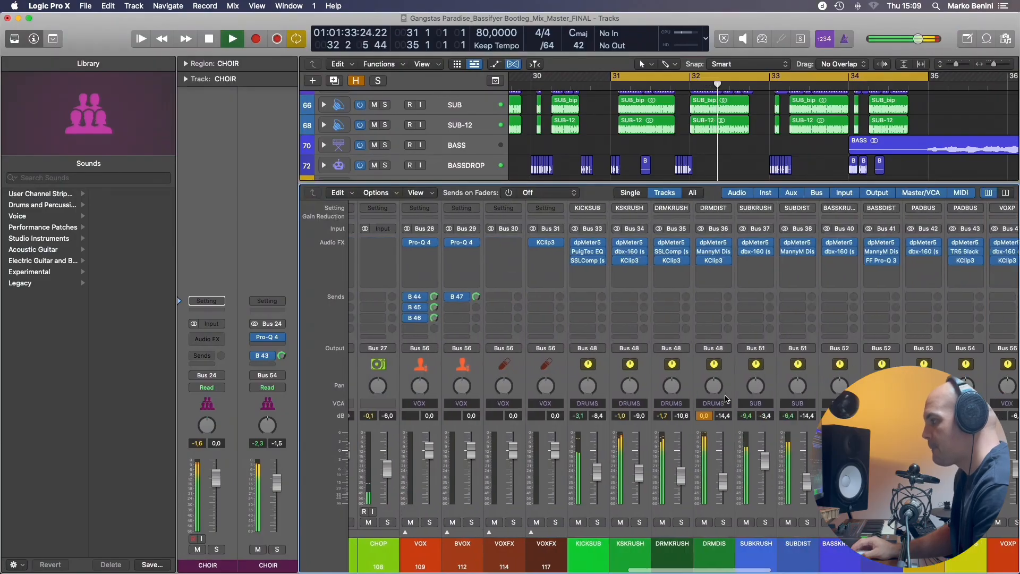
pyautogui.press('x')
# Turn off the cycle, collapse all track stacks and follow the full arrangement to its ending at bar 36.
pyautogui.press('z')
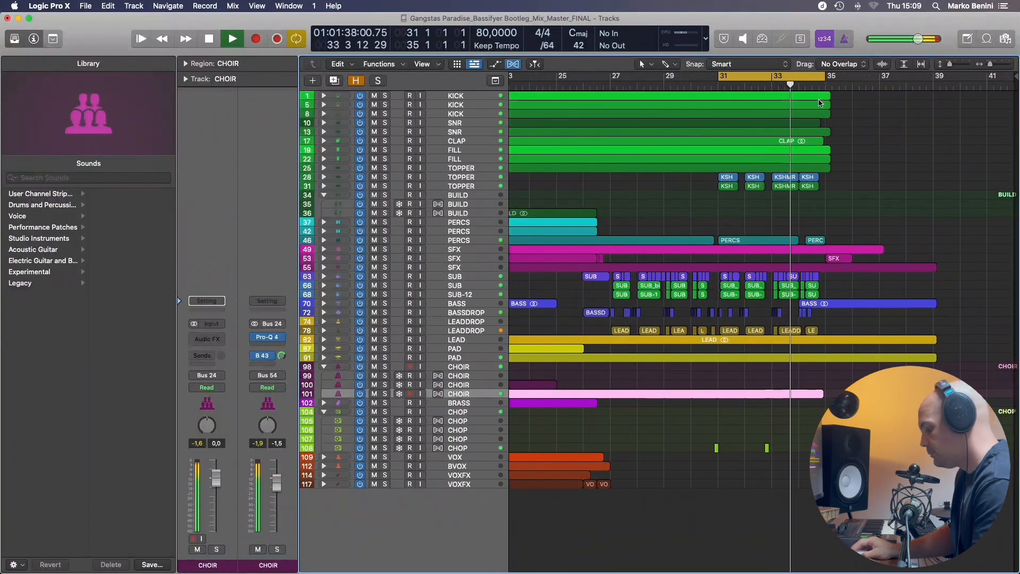
pyautogui.press('z')
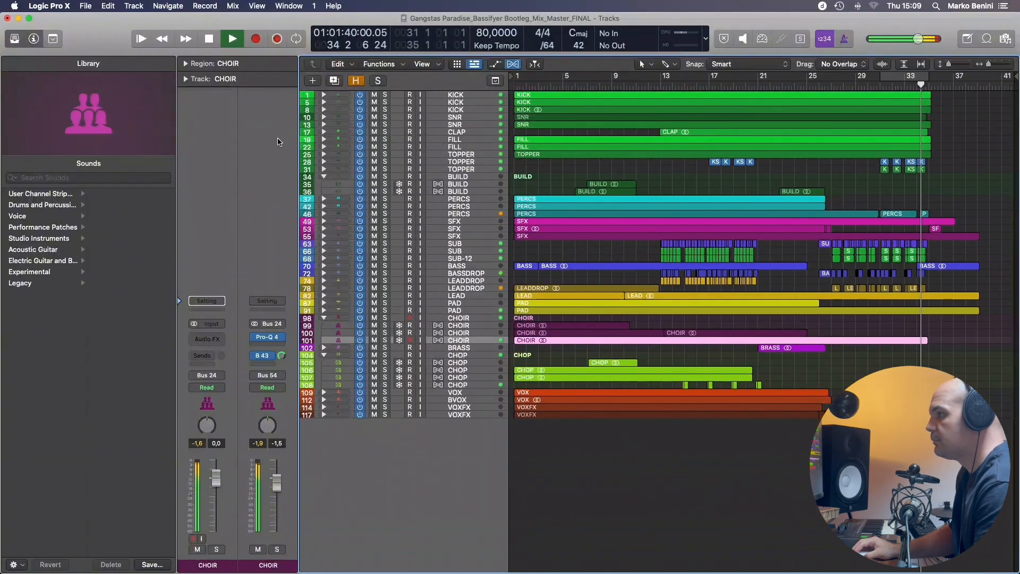
pyautogui.keyDown('alt'); pyautogui.click(323, 177); pyautogui.keyUp('alt')
pyautogui.press('super+Right')
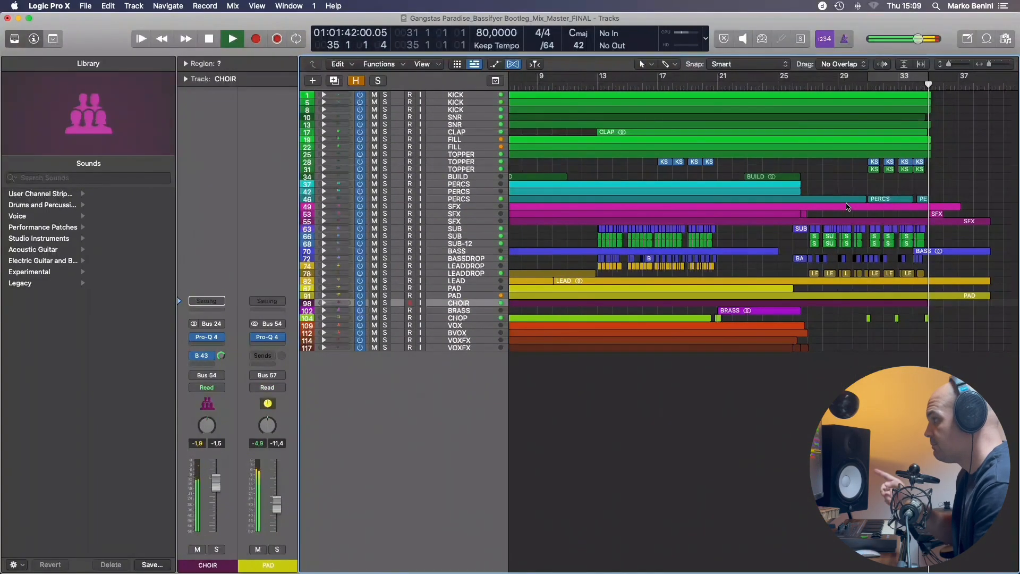
pyautogui.press('super+Right')
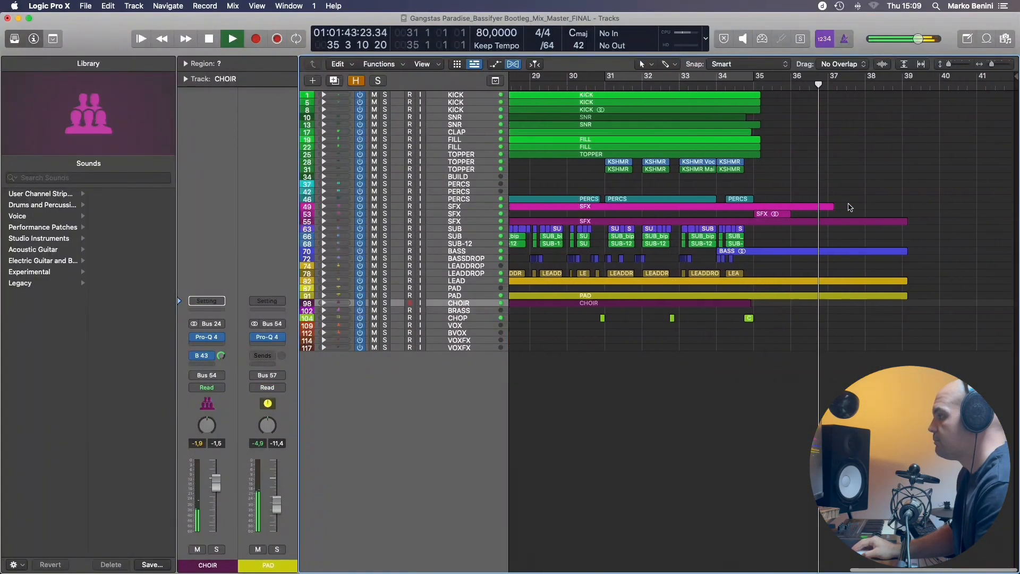
pyautogui.press('z')
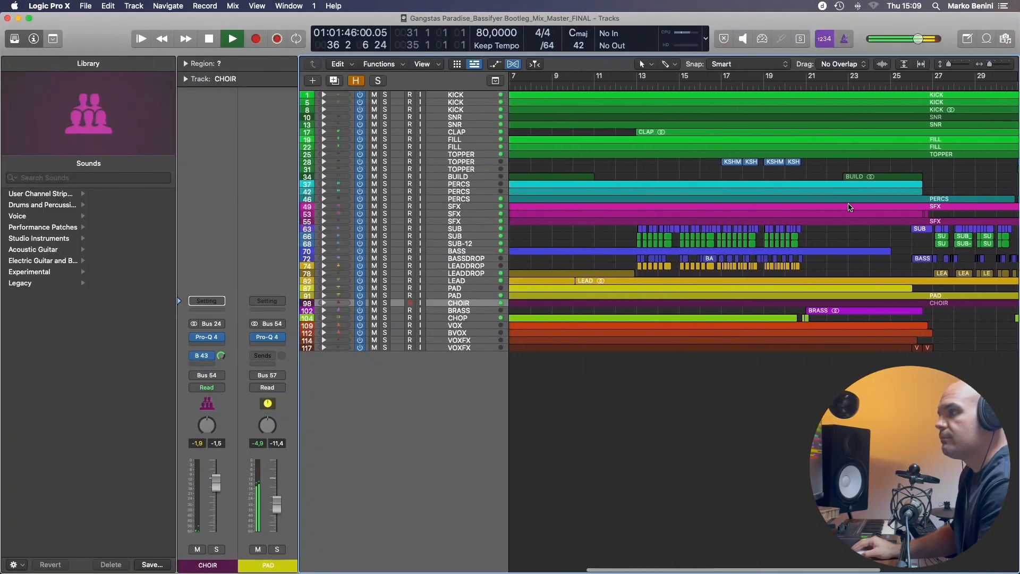